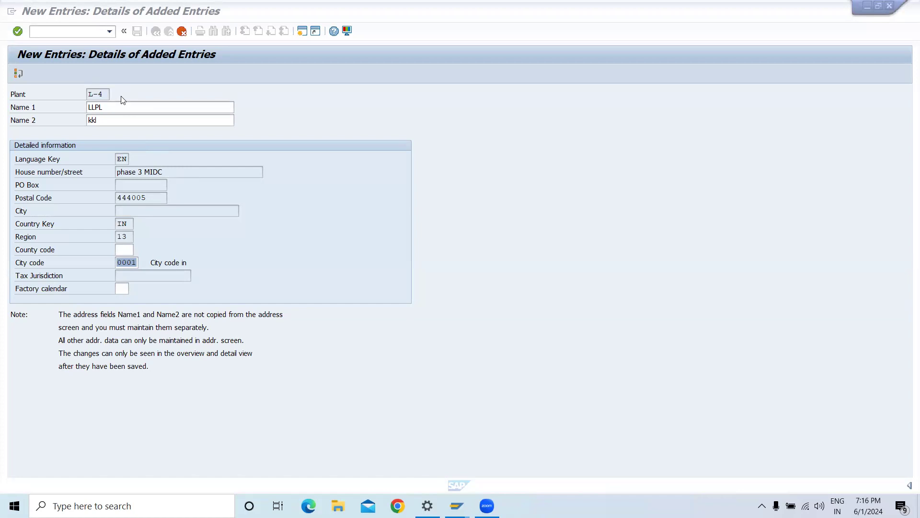
Cancel the unsaved new plant entry and discard its changes to return to the plants overview.
click(134, 266)
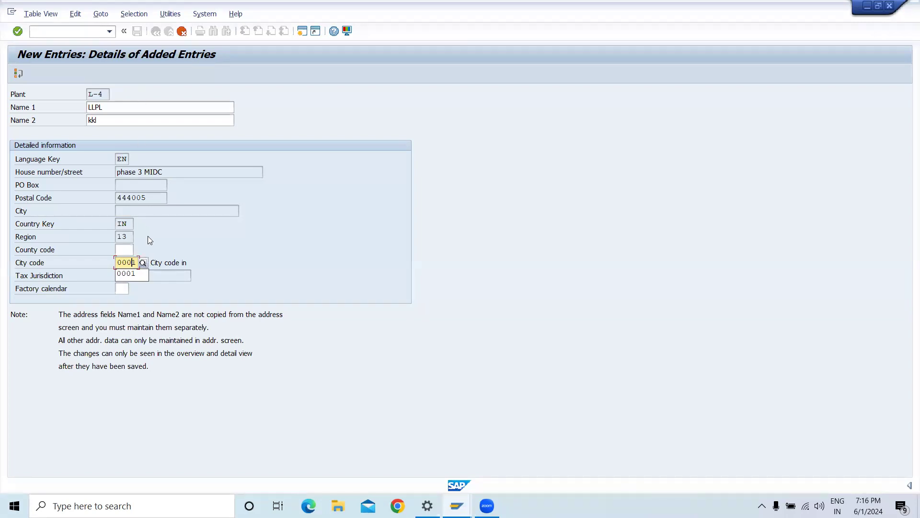
click(155, 32)
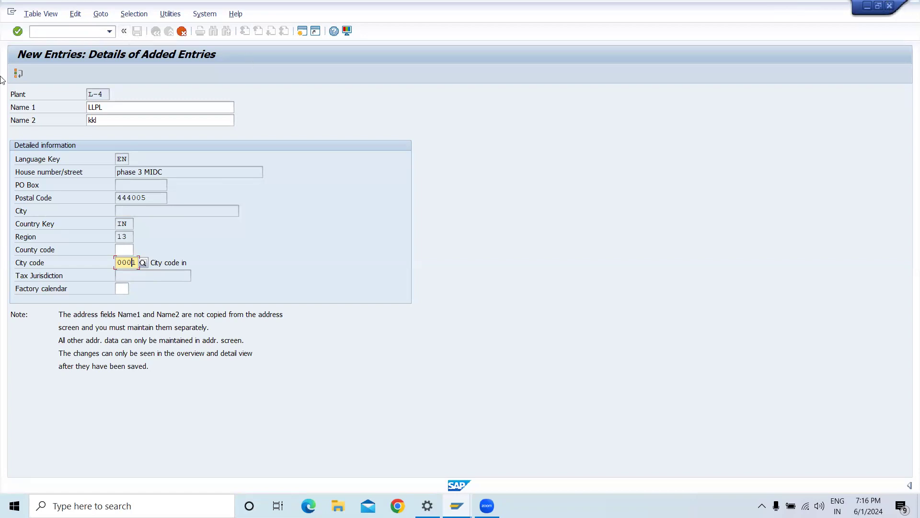
key(F12)
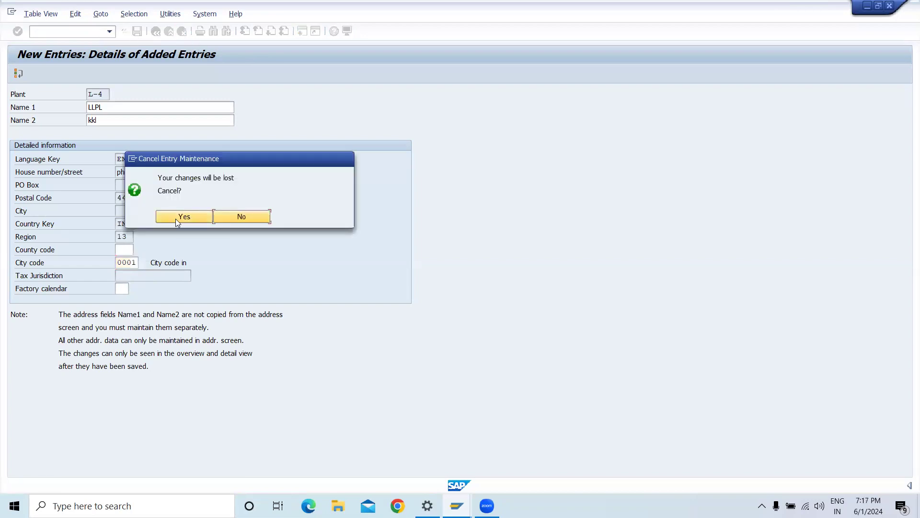
click(175, 219)
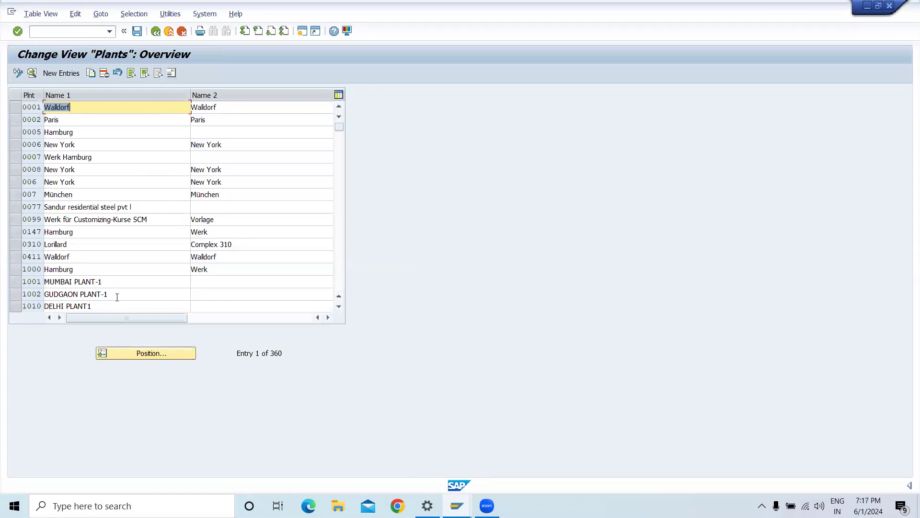
Try to start a new plant entry with the plant key L-4.
click(63, 73)
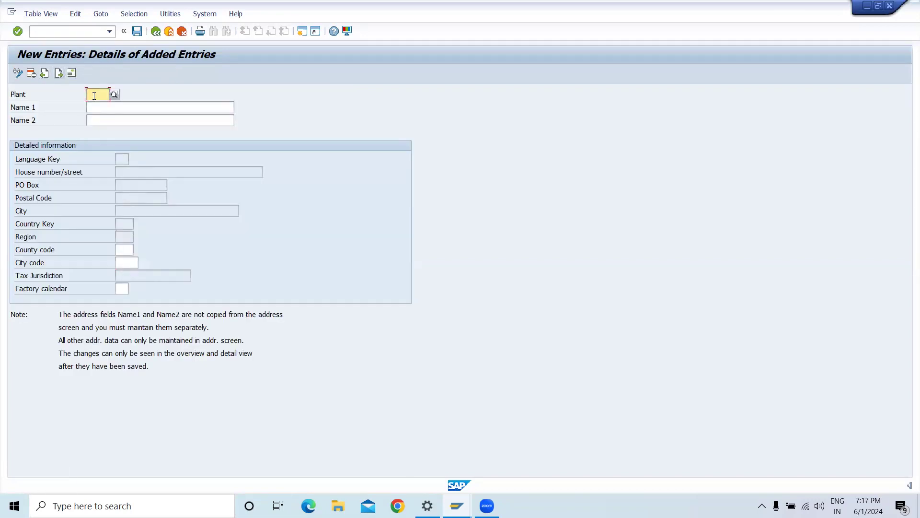
text(L)
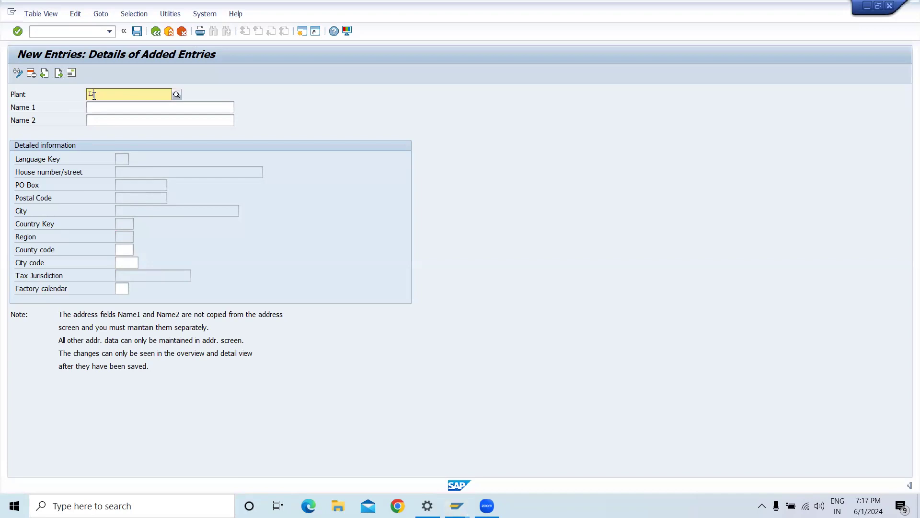
text(4)
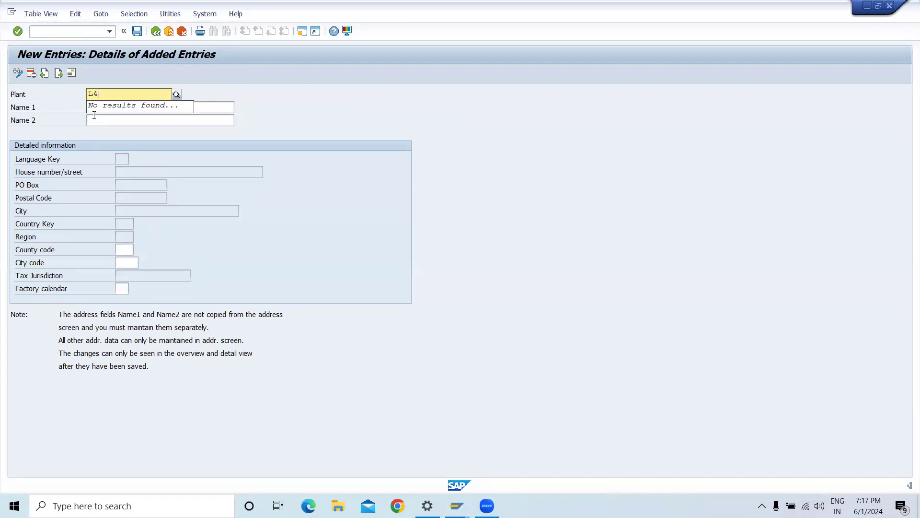
key(BackSpace)
text(-4)
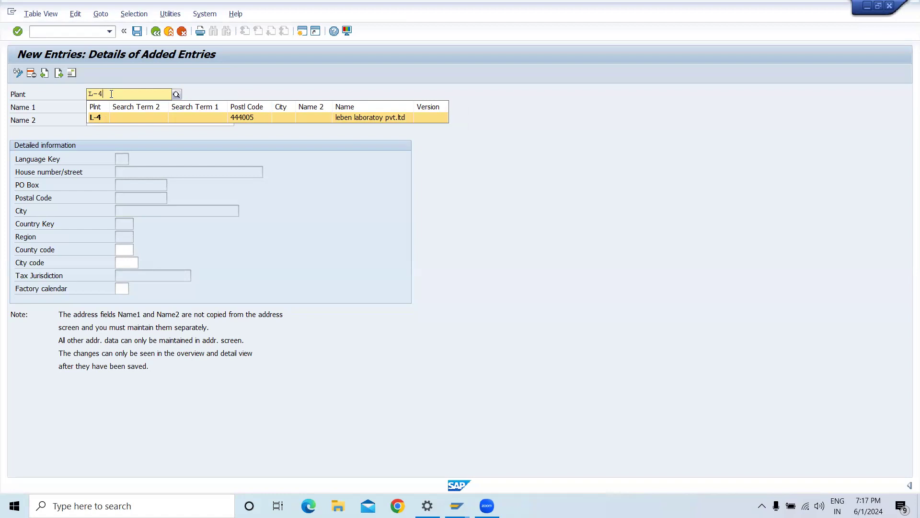
click(155, 32)
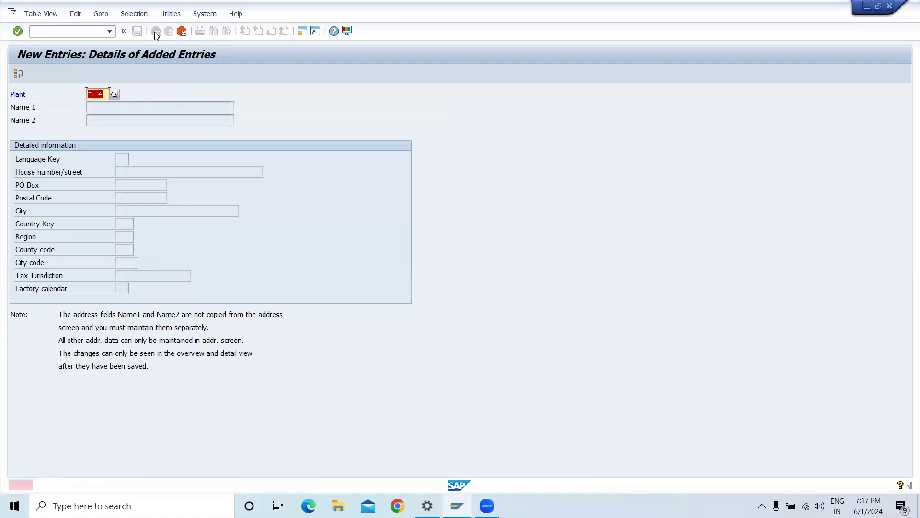
Clear the plant key and discard the new entry, going back to the plants overview.
click(104, 95)
key(BackSpace)
key(BackSpace)
key(BackSpace)
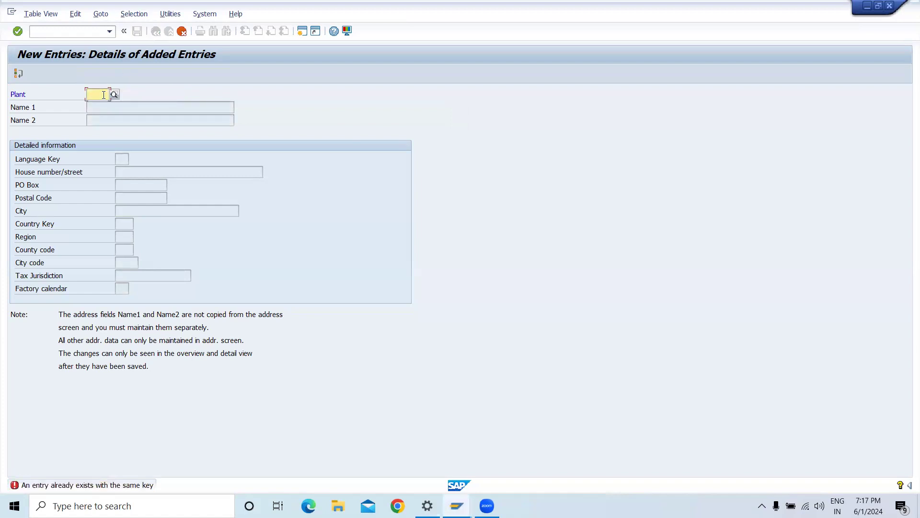
click(179, 37)
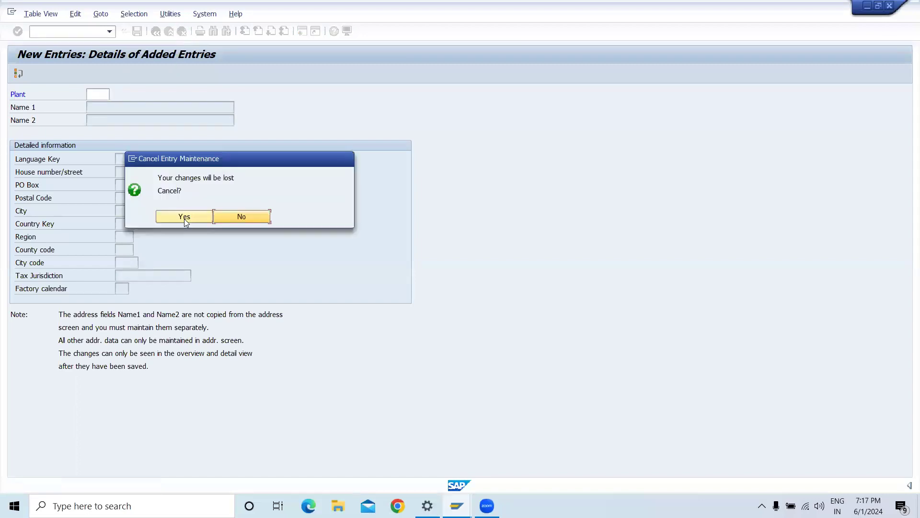
click(184, 218)
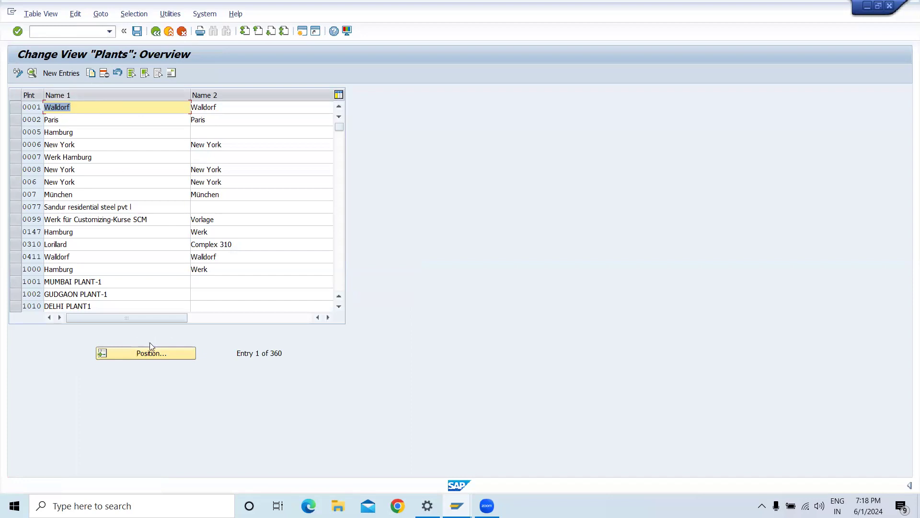
Position the plant list at plant L-4 and open that plant's details.
click(147, 356)
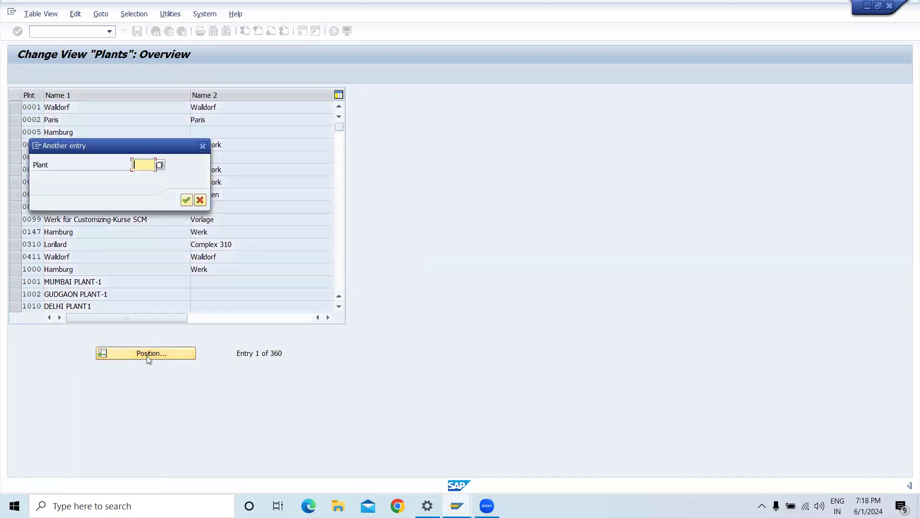
text(1)
text(004)
click(186, 201)
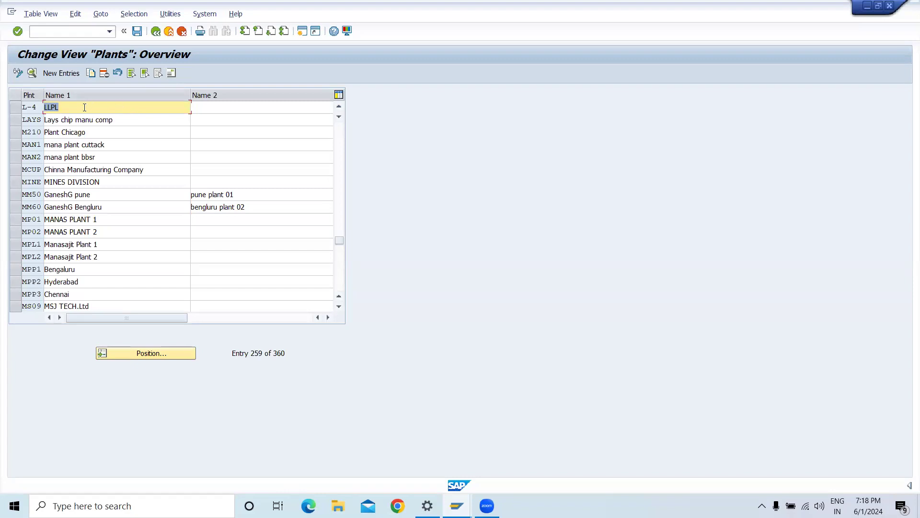
double_click(34, 111)
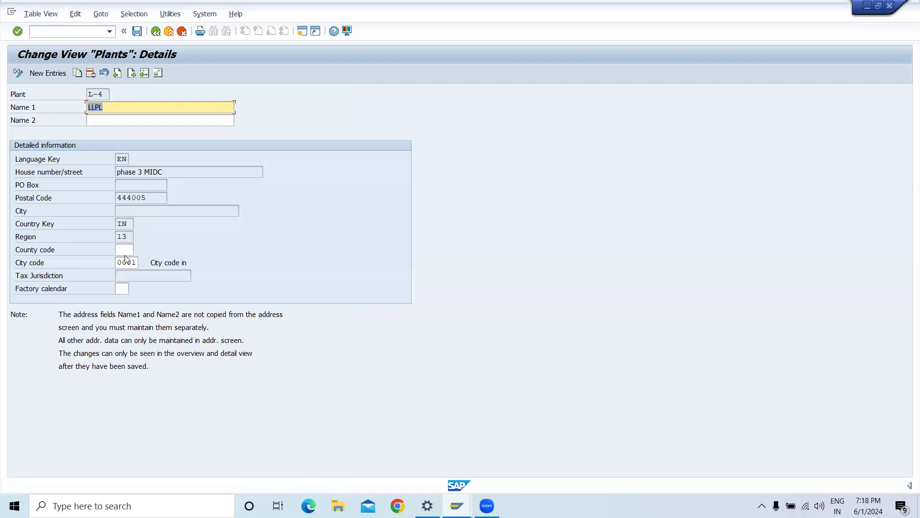
Clear the city code of plant L-4 and open the plant's address for editing.
click(161, 71)
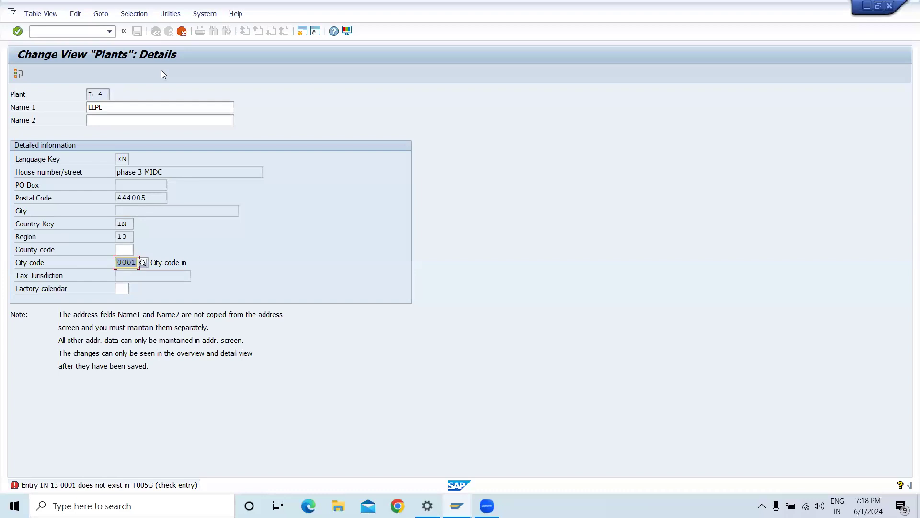
key(Return)
click(138, 262)
key(BackSpace)
key(BackSpace)
key(BackSpace)
key(BackSpace)
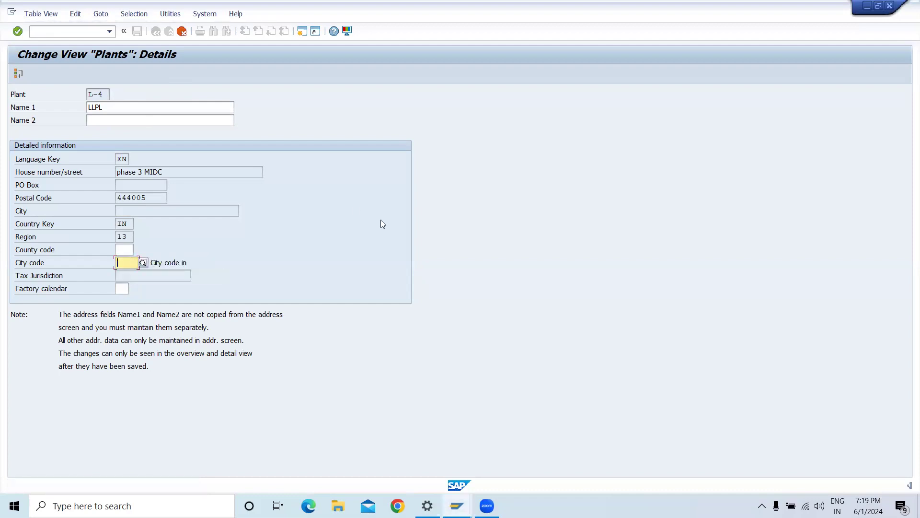
key(Return)
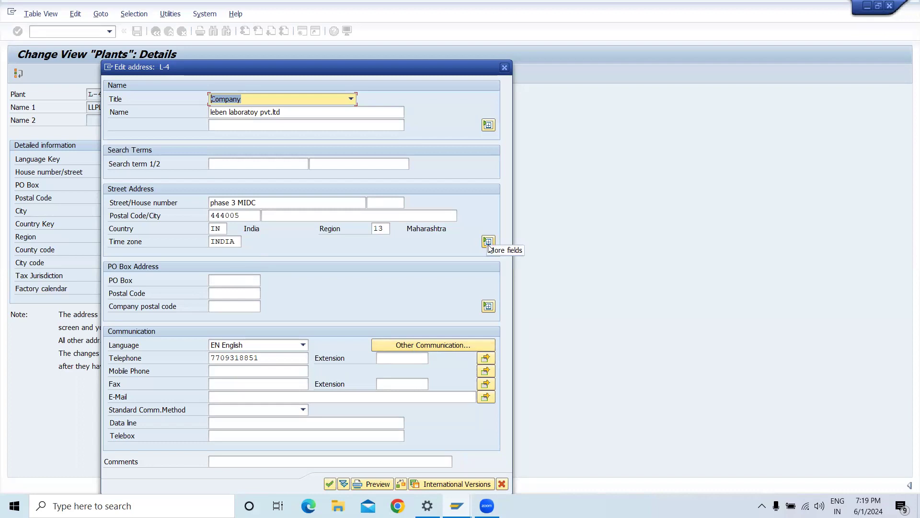
Expand the PO Box address section and enter its postal code.
click(485, 308)
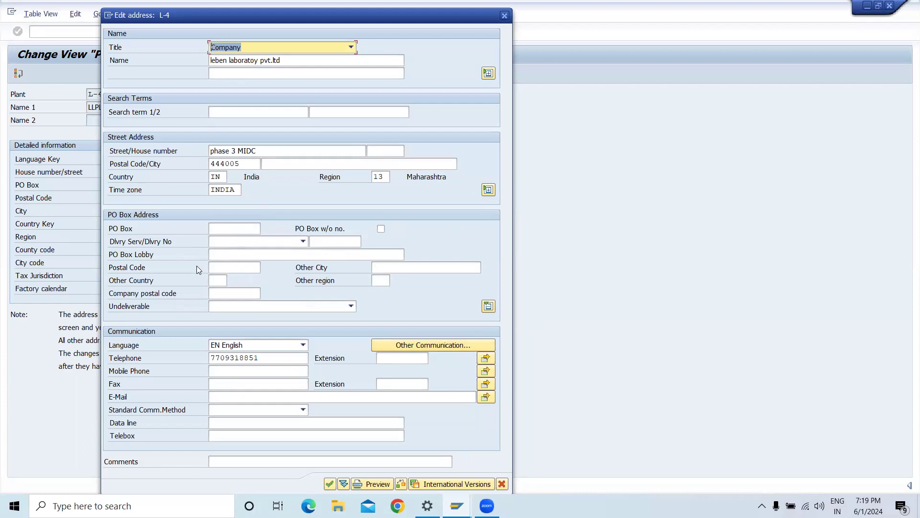
click(230, 229)
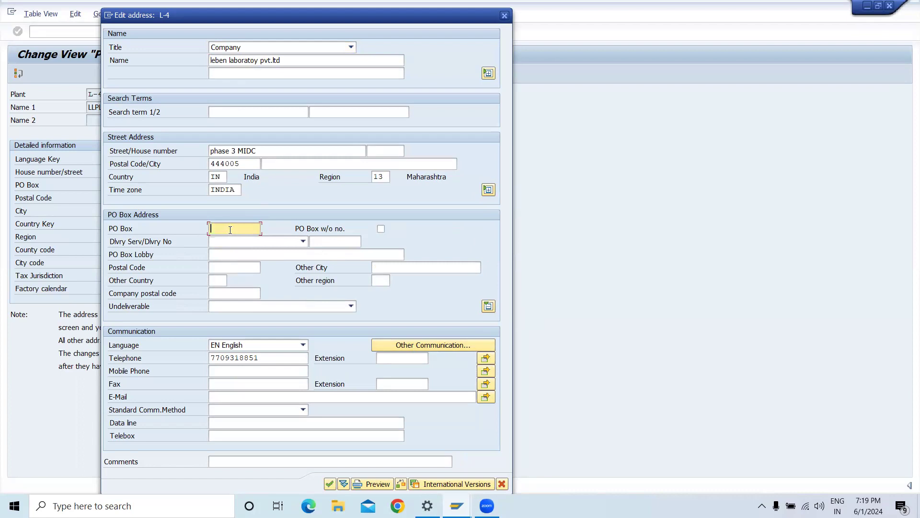
click(229, 266)
text(444005)
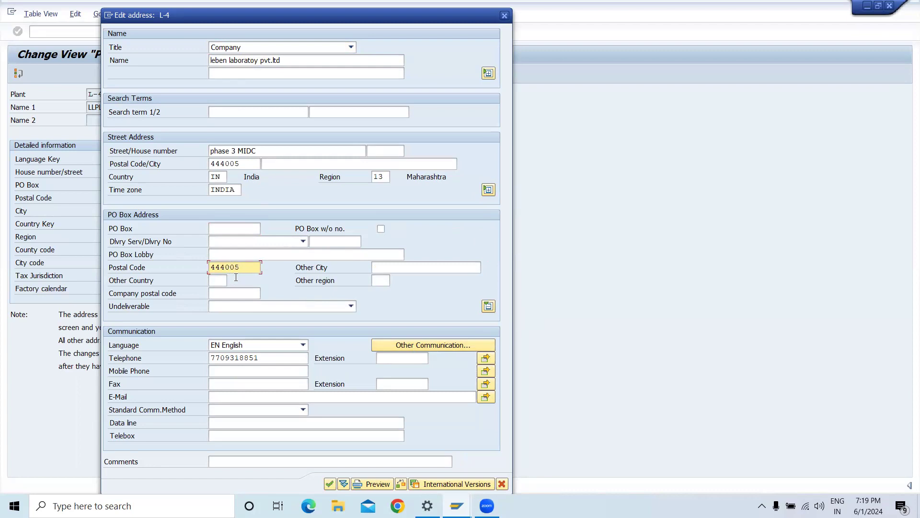
click(389, 266)
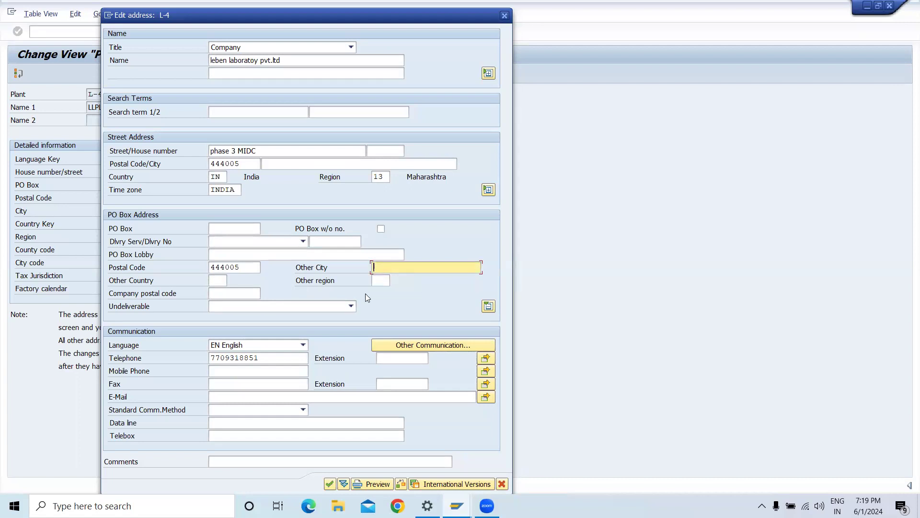
key(Return)
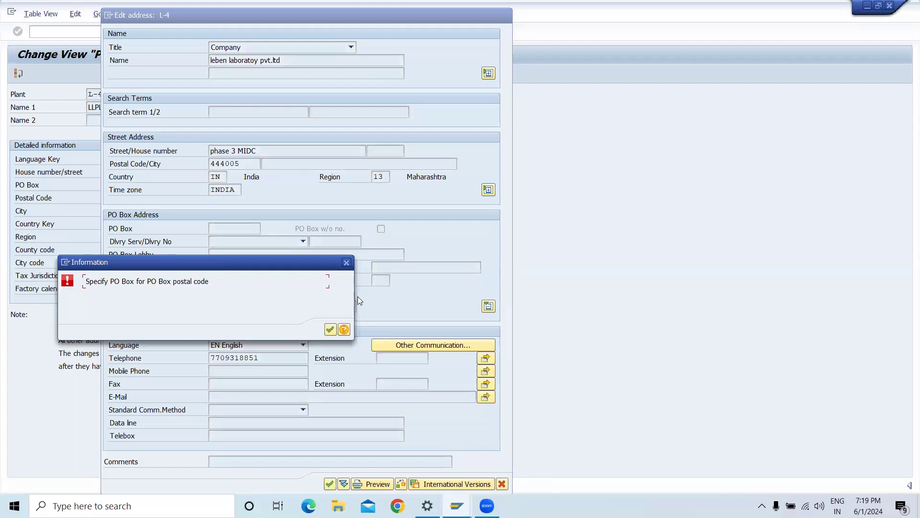
click(330, 330)
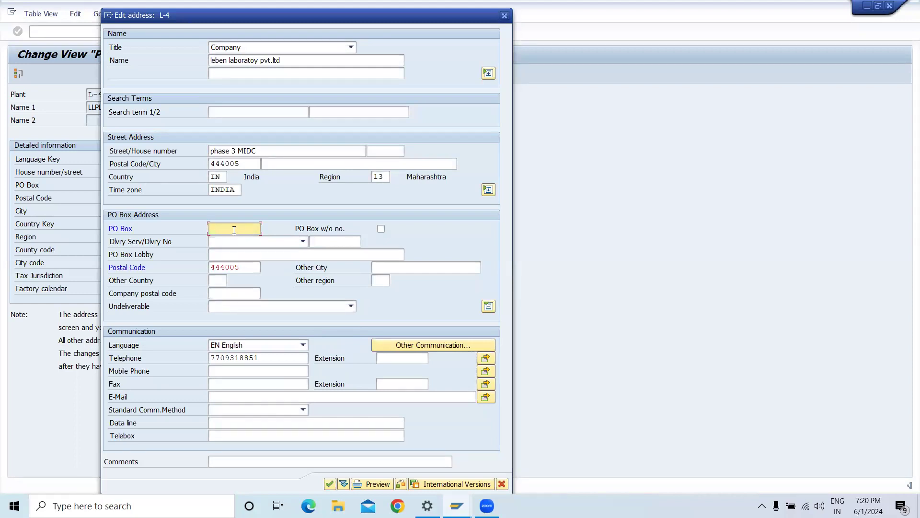
Fill in the PO Box field and confirm the plant's address.
text(LL)
key(BackSpace)
key(BackSpace)
text(MIDC -3)
key(BackSpace)
key(BackSpace)
key(BackSpace)
text(-3)
key(Return)
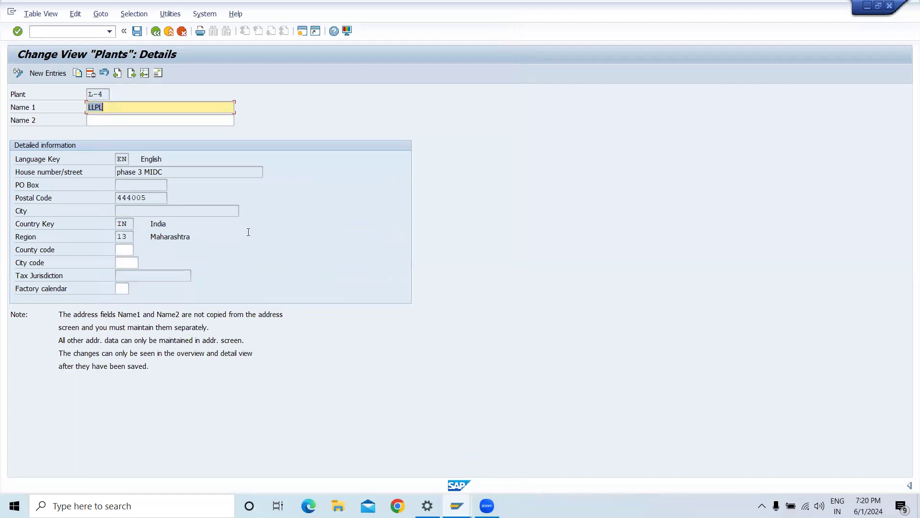
Reopen the address of plant L-4 and expand the additional street address fields, leaving the name section collapsed.
click(158, 72)
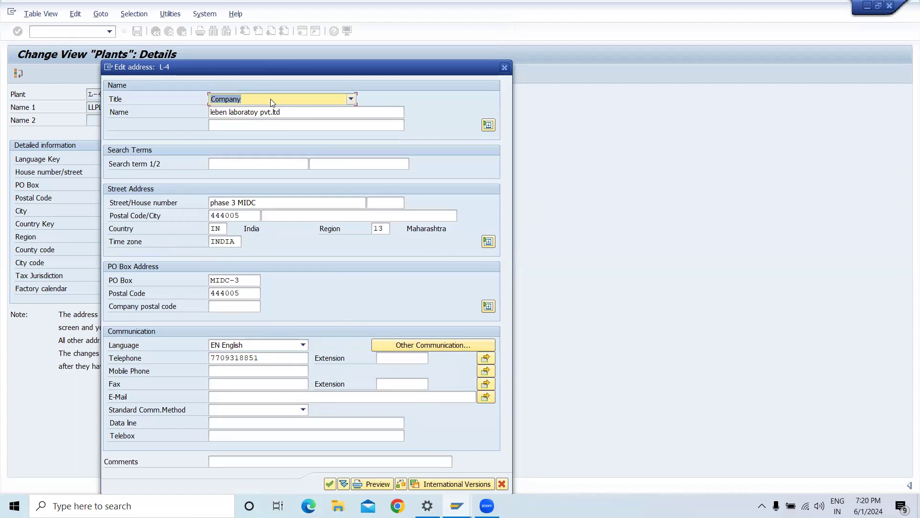
click(488, 125)
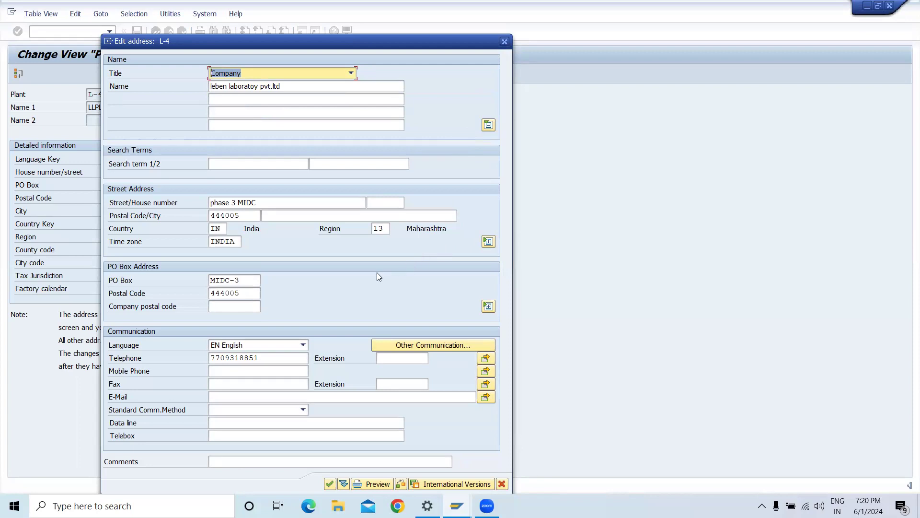
click(485, 242)
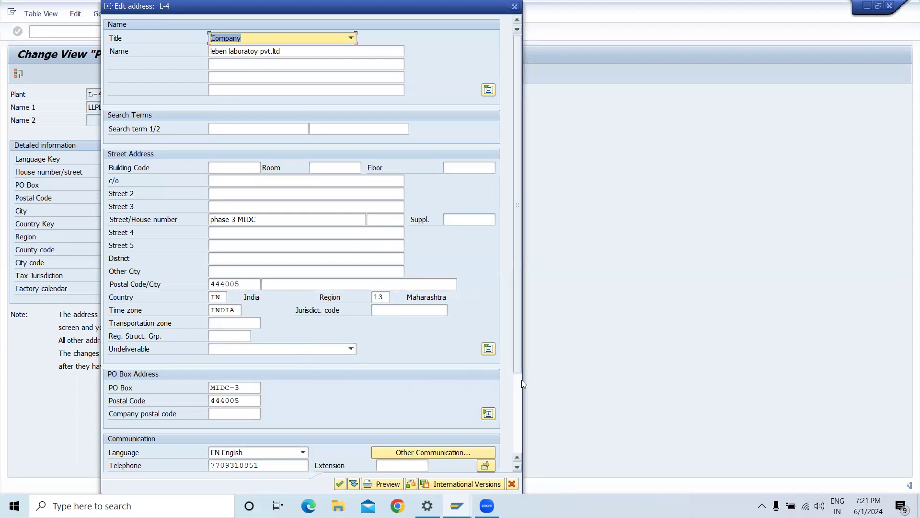
scroll(521, 381, down, 3)
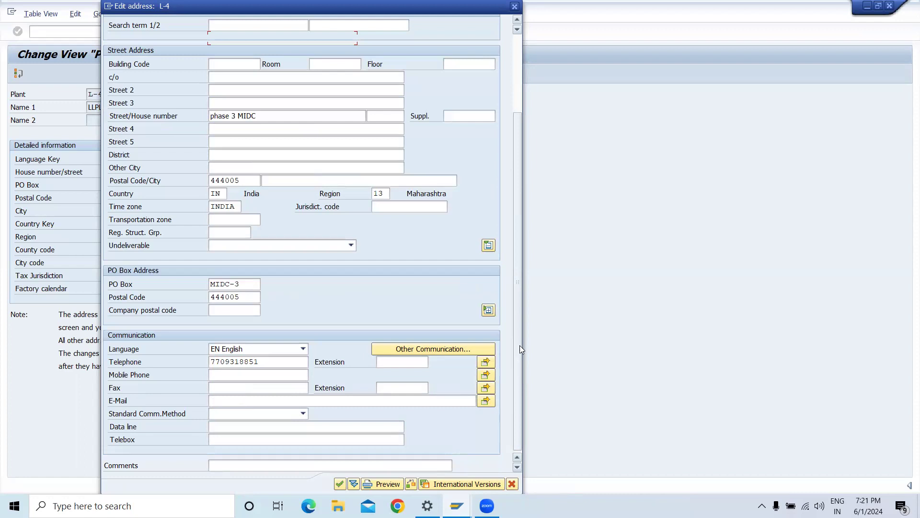
scroll(519, 80, up, 3)
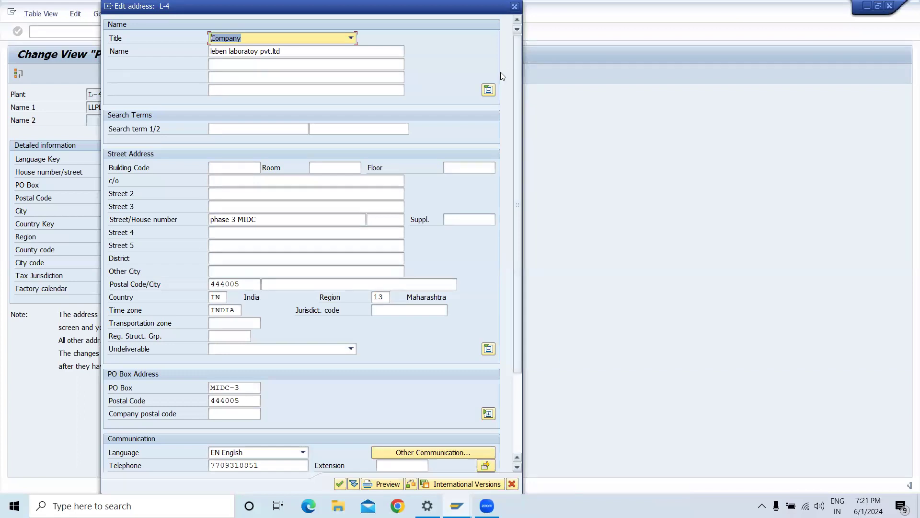
click(488, 90)
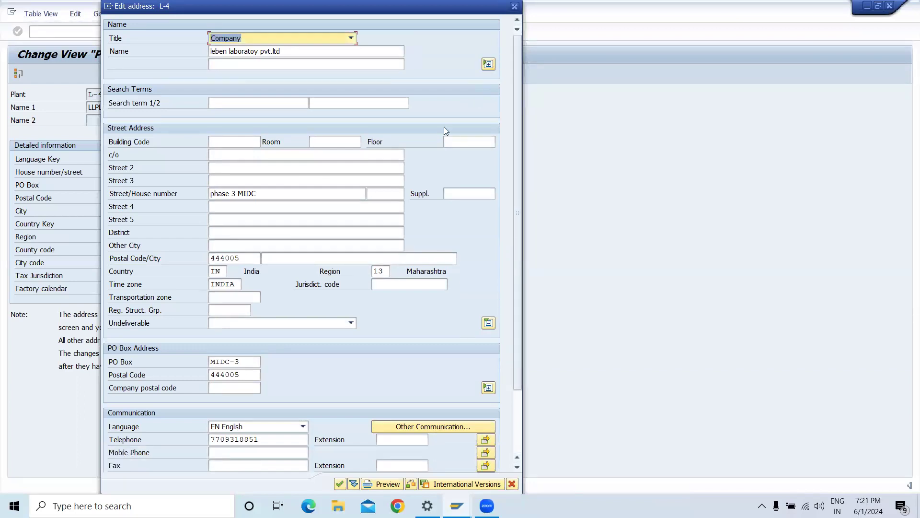
Fill in the Street 2, Street 3 and District fields of the plant's street address.
click(220, 173)
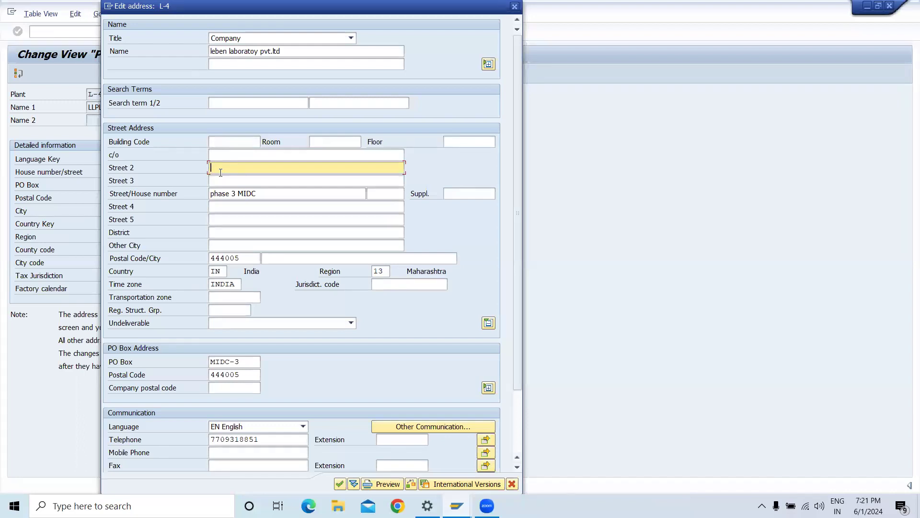
text(MIDC Road)
click(220, 181)
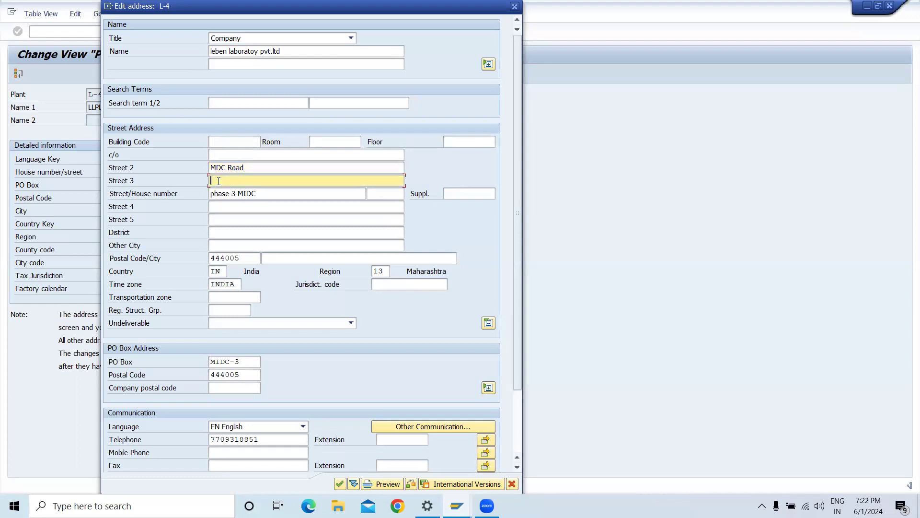
text(Shivar)
click(217, 245)
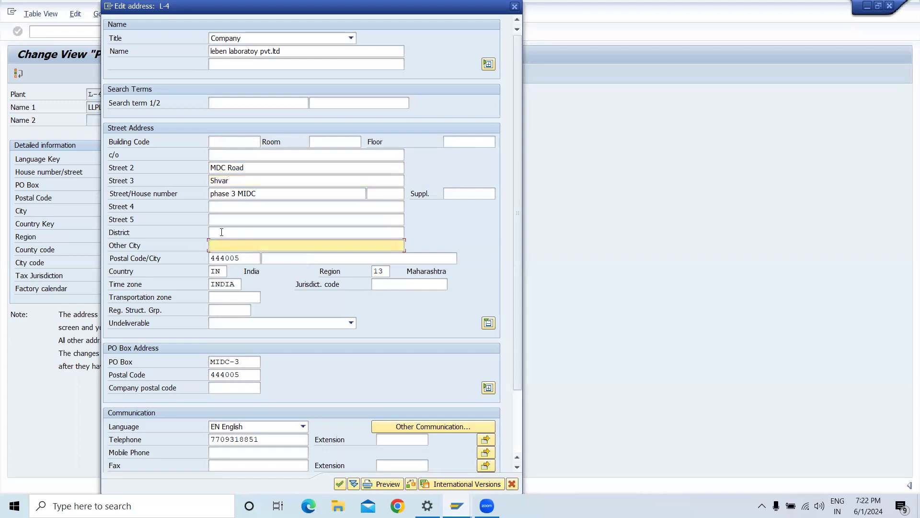
click(221, 232)
text(Akola)
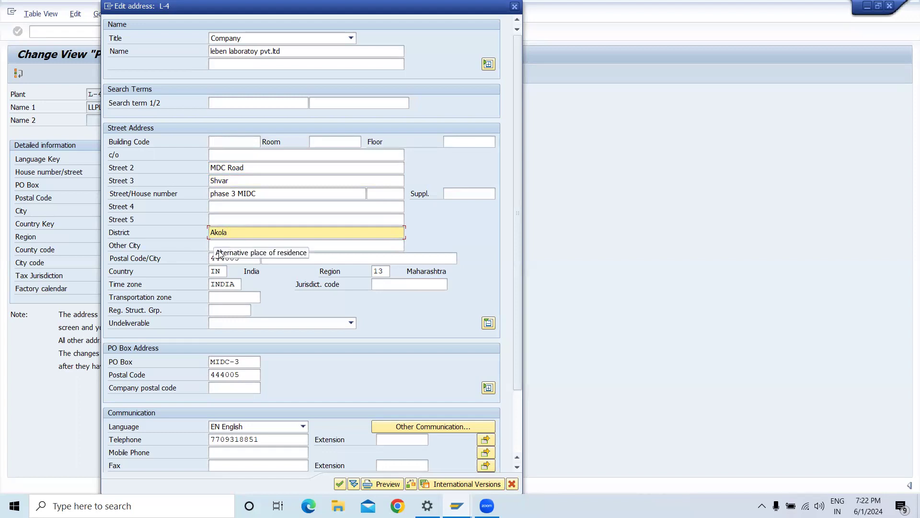
Fill in Murtijapur as the Other City in the street address, confirm the address and save plant L-4.
click(218, 243)
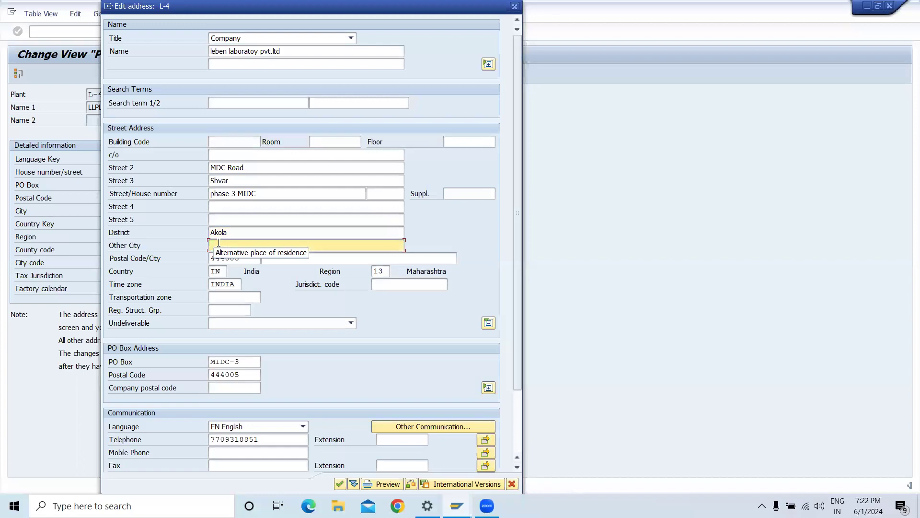
text(Murtijap)
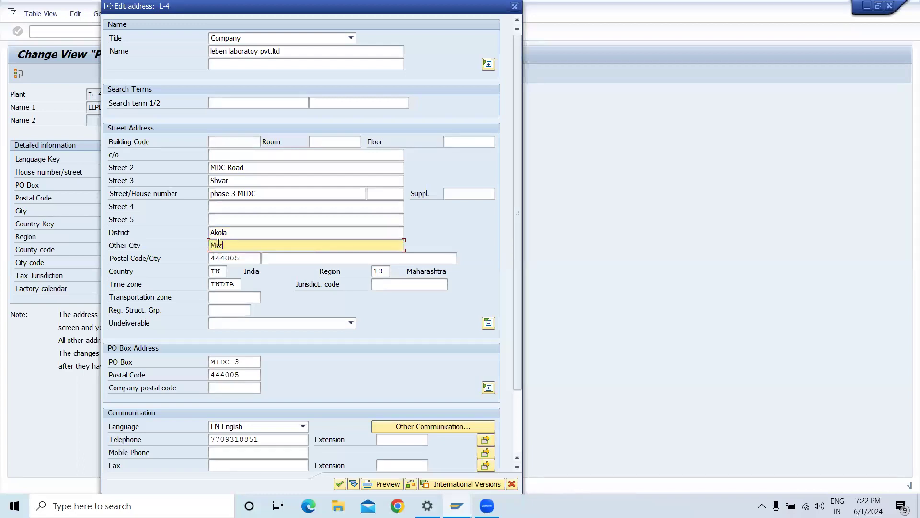
text(utr)
key(Return)
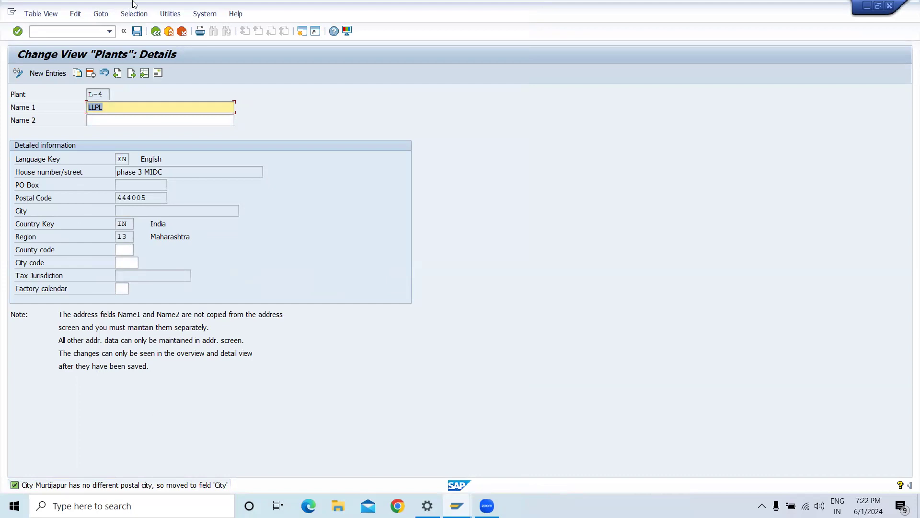
click(134, 33)
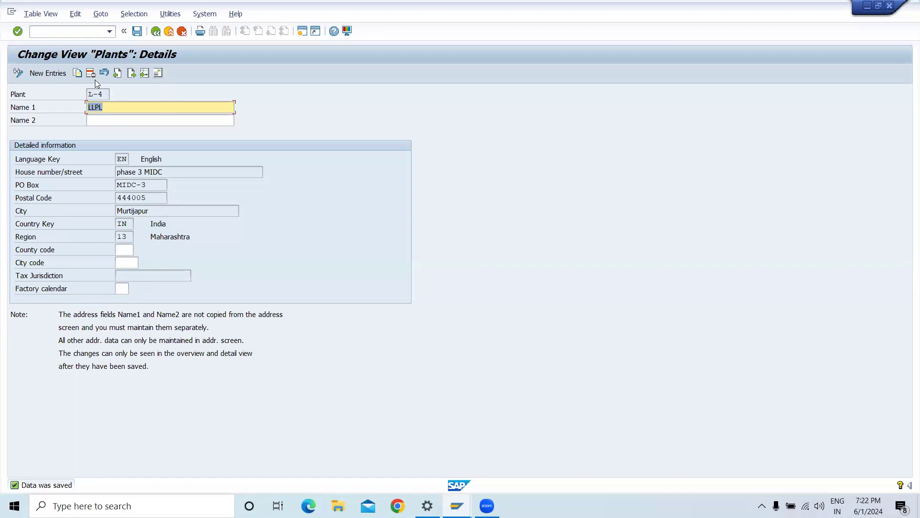
Assign the India factory calendar (IN) to plant L-4 and save the entry.
click(119, 288)
click(134, 288)
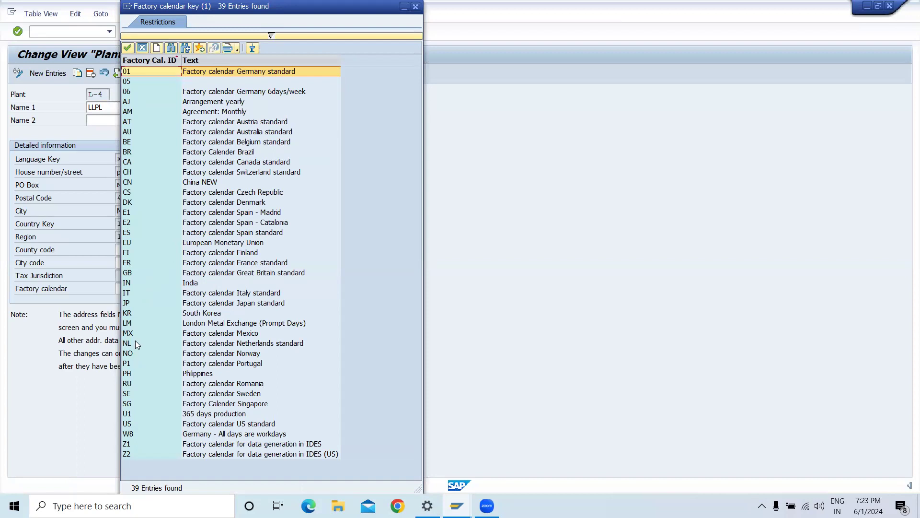
click(135, 281)
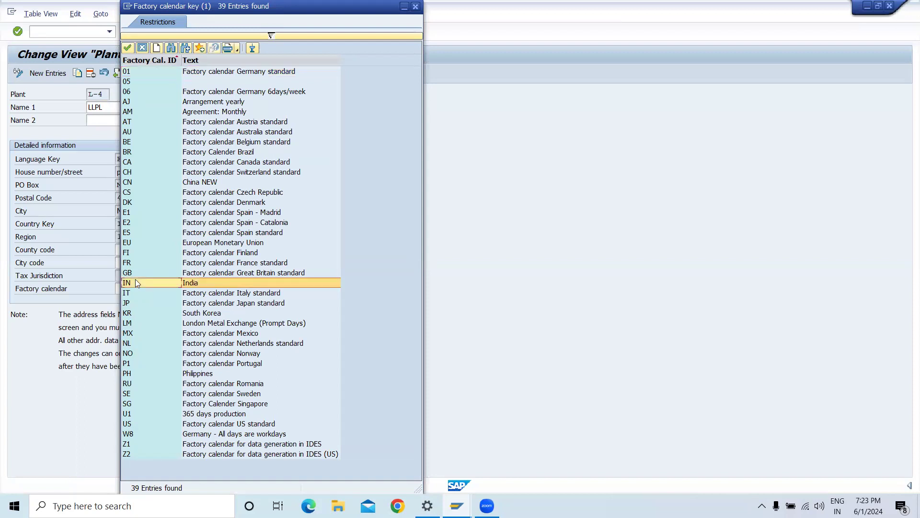
double_click(137, 279)
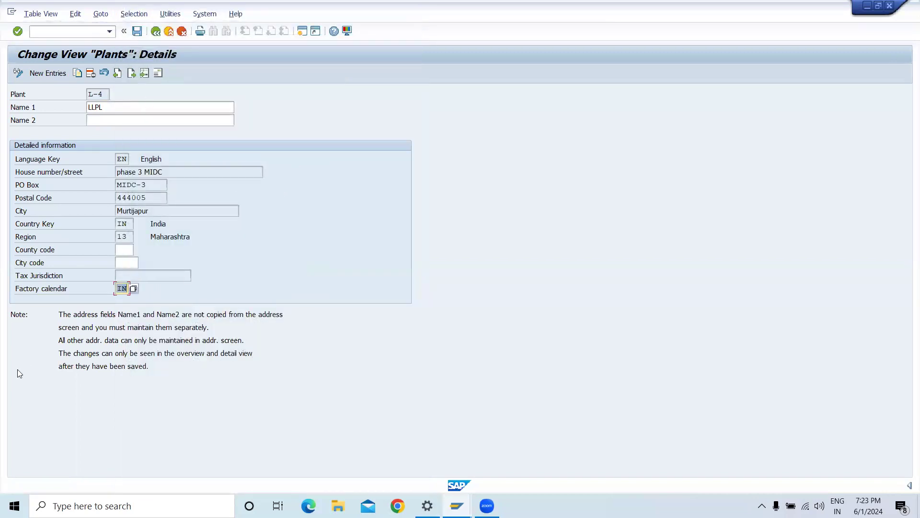
key(Return)
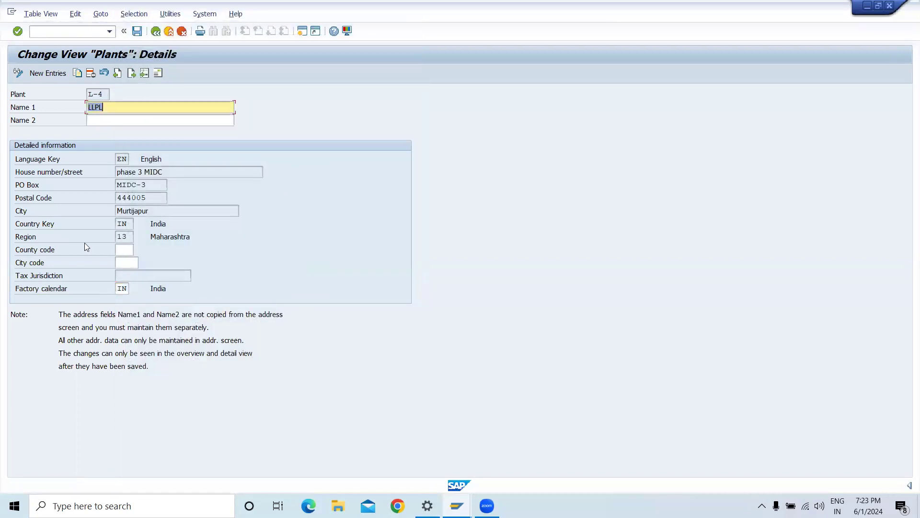
click(137, 32)
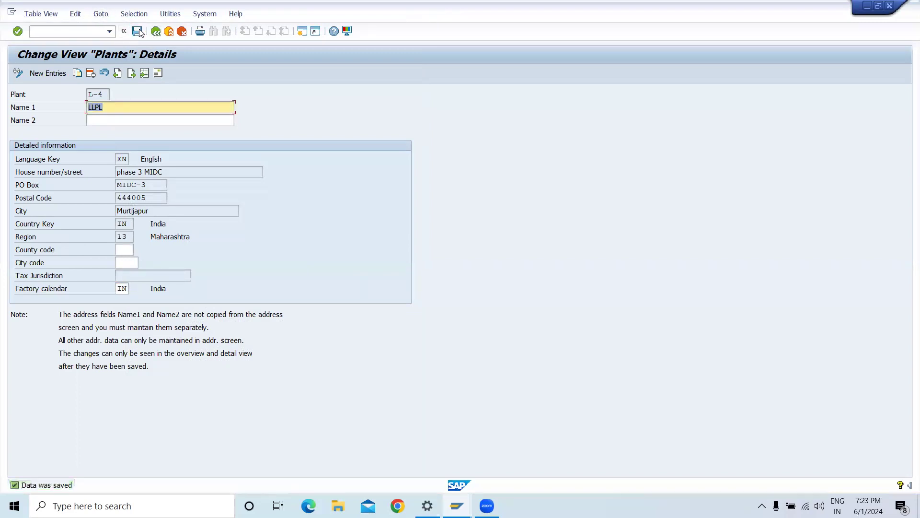
Leave the Plants view and close the plant activity selection to return to the implementation guide structure.
click(168, 36)
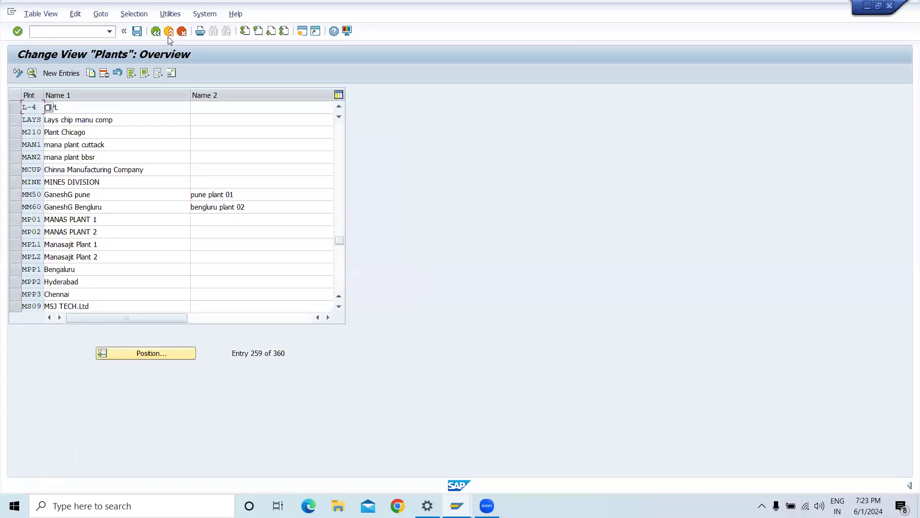
click(136, 32)
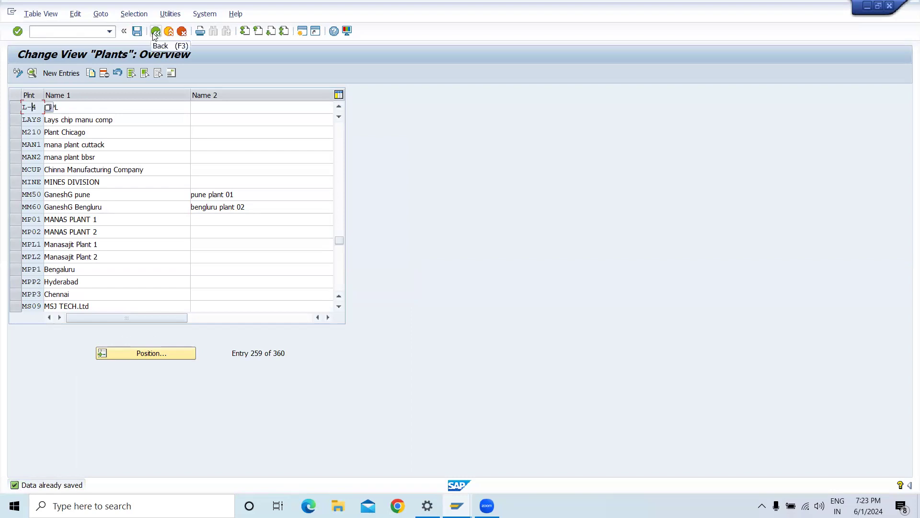
click(154, 34)
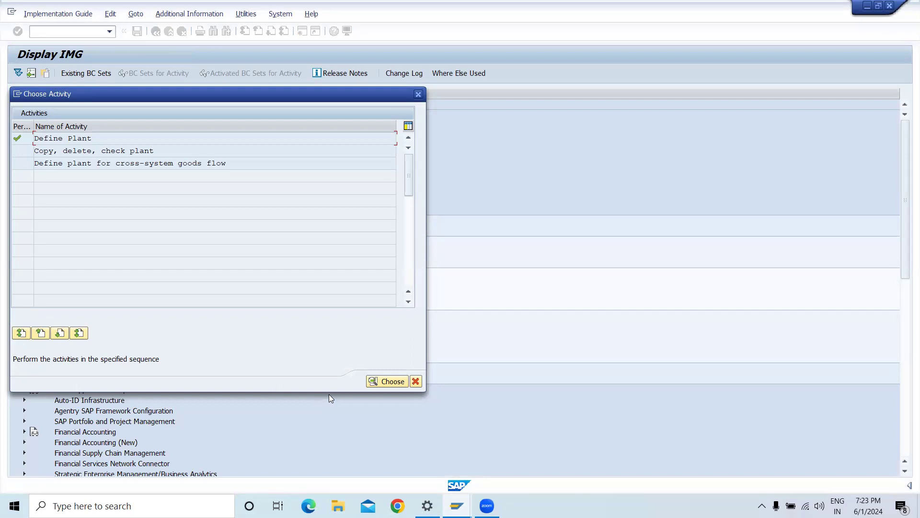
click(415, 382)
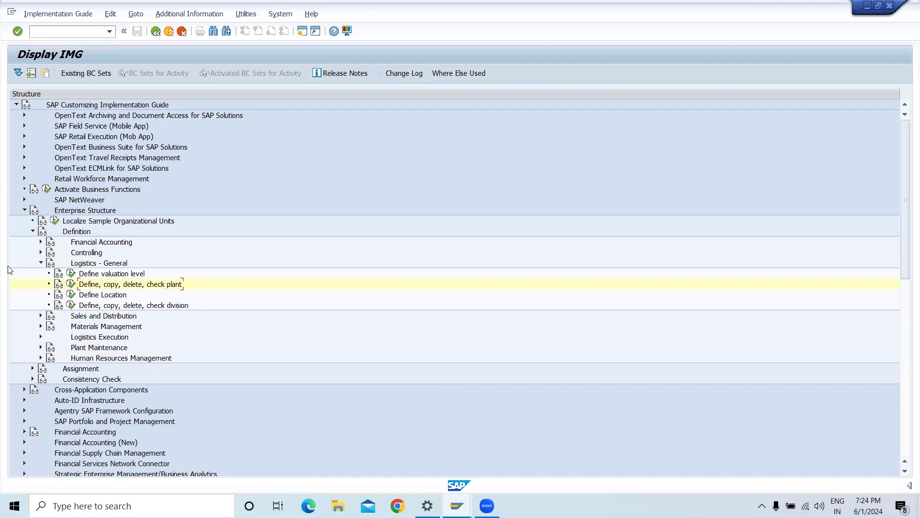
Collapse the Logistics - General node and open the Define company activity under Definition > Financial Accounting.
click(41, 263)
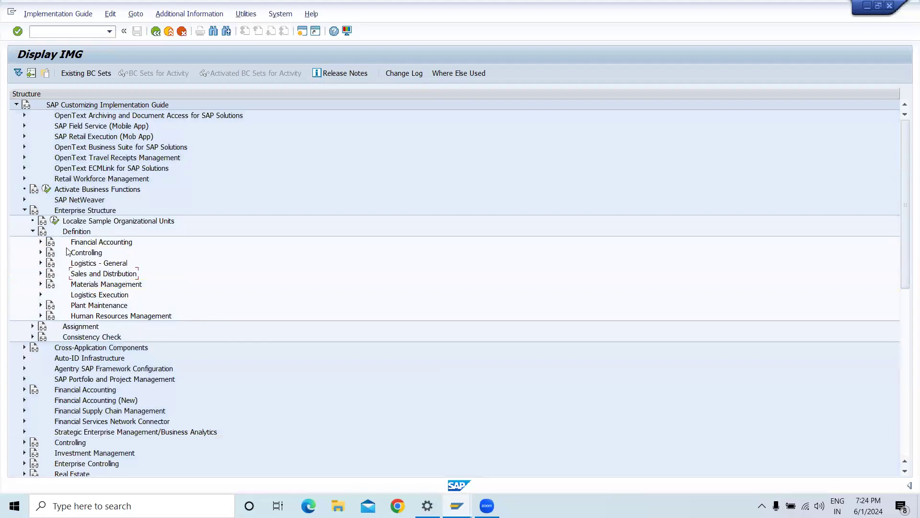
click(32, 232)
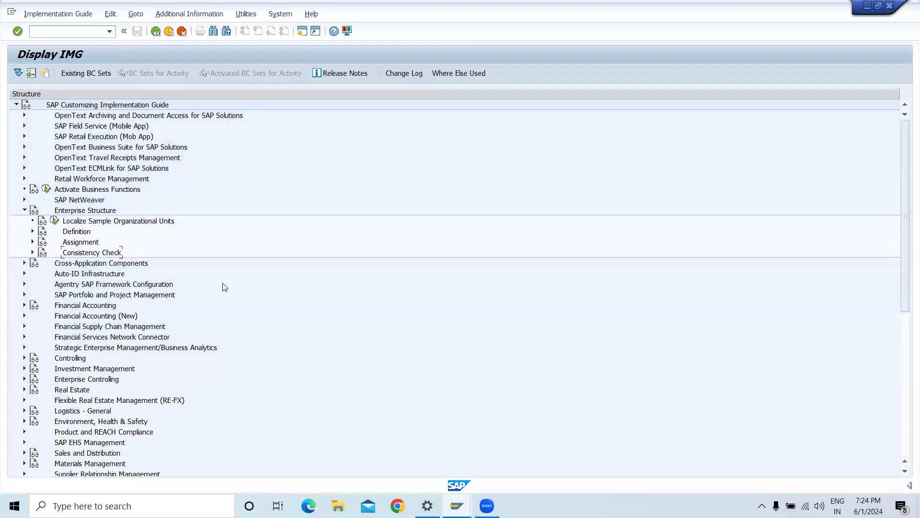
click(33, 231)
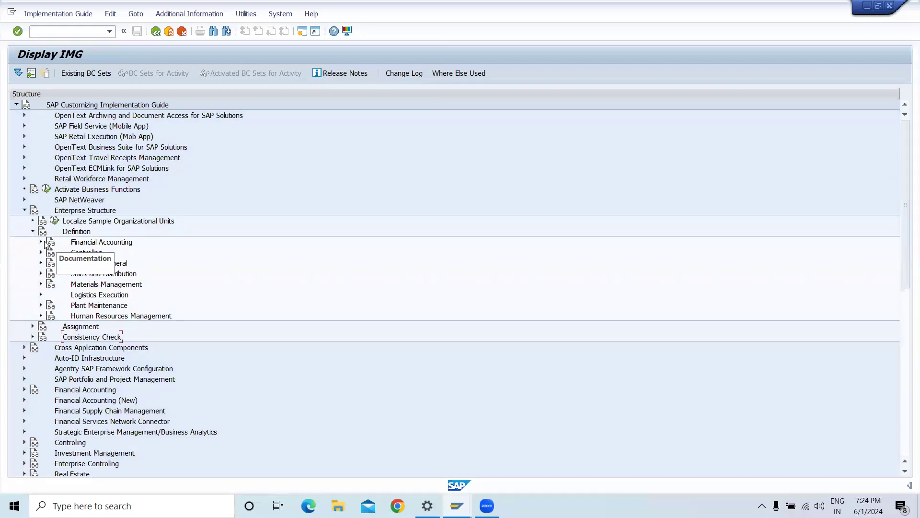
click(42, 242)
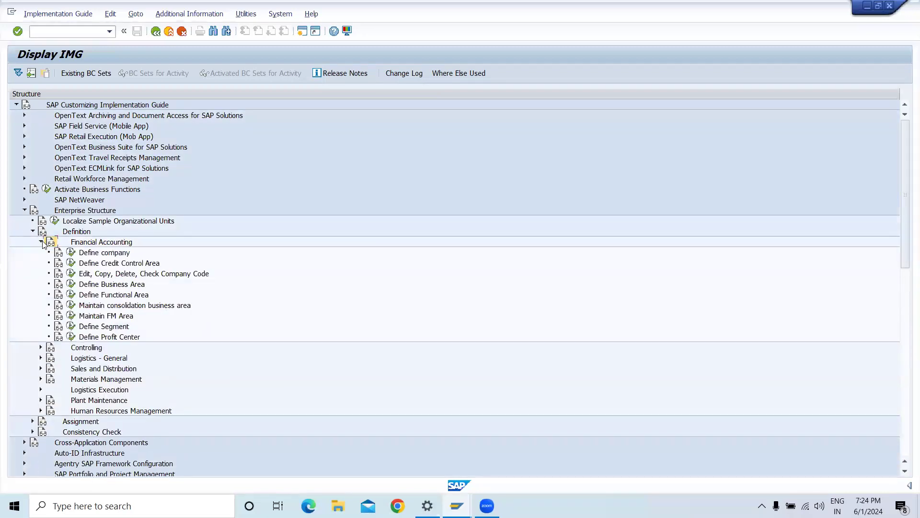
click(71, 252)
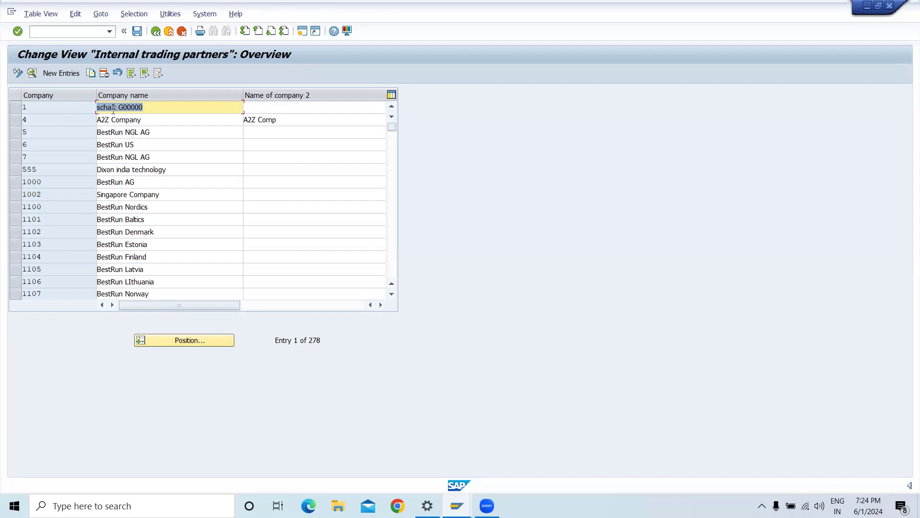
Look through the existing internal trading partners for a company suitable as a copy template.
click(99, 181)
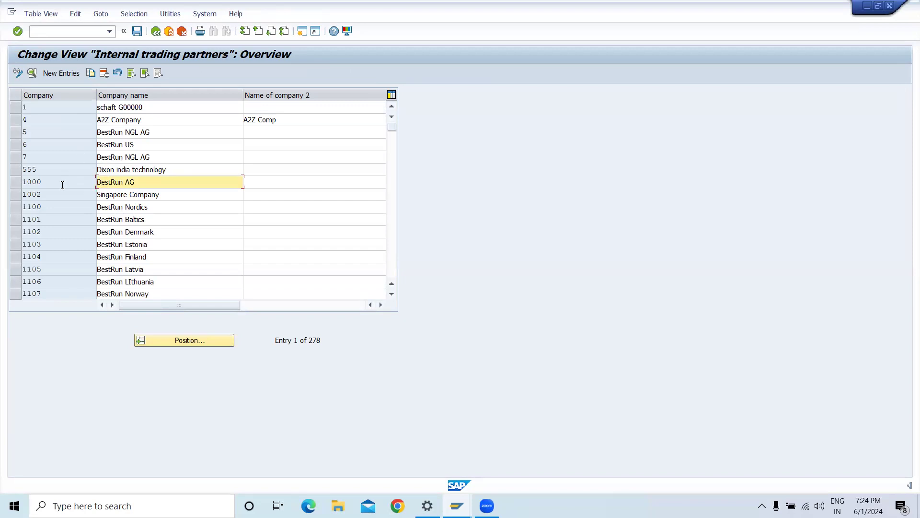
scroll(102, 225, down, 2)
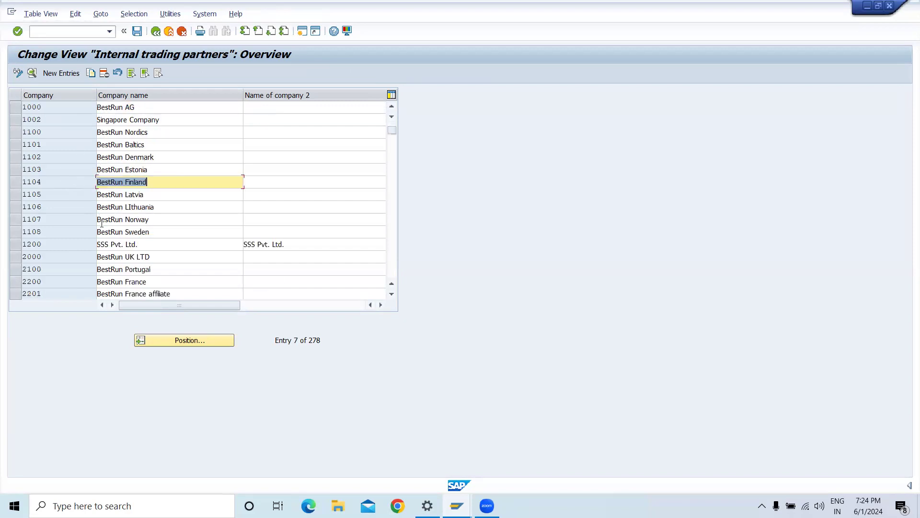
scroll(110, 258, down, 1)
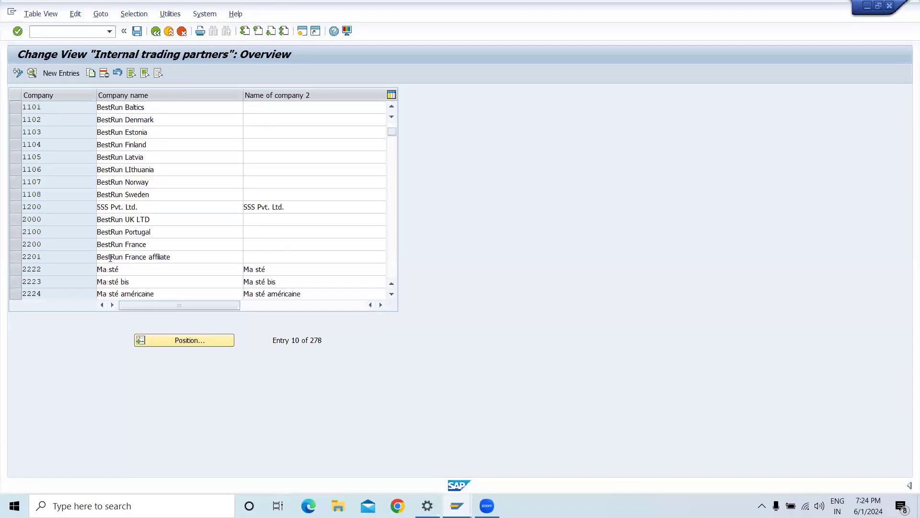
scroll(110, 258, up, 1)
scroll(110, 259, down, 1)
scroll(108, 266, down, 2)
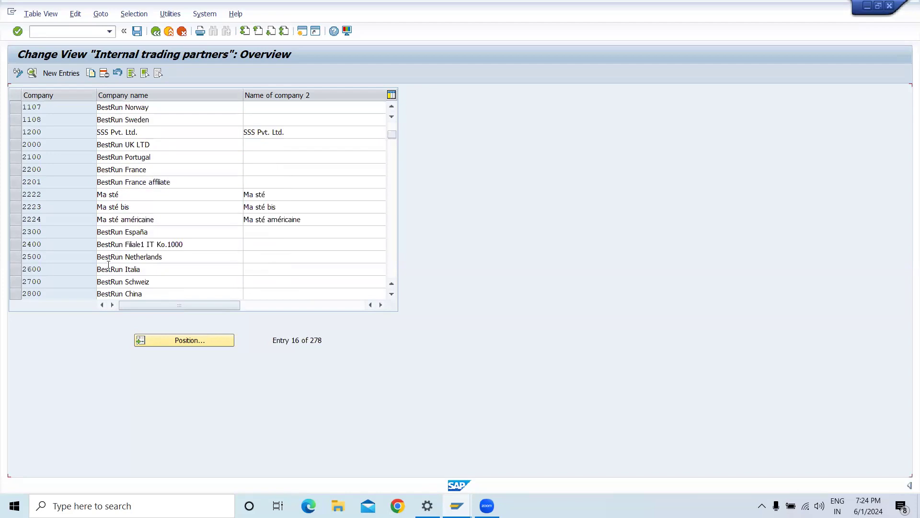
scroll(108, 266, down, 1)
scroll(108, 265, down, 1)
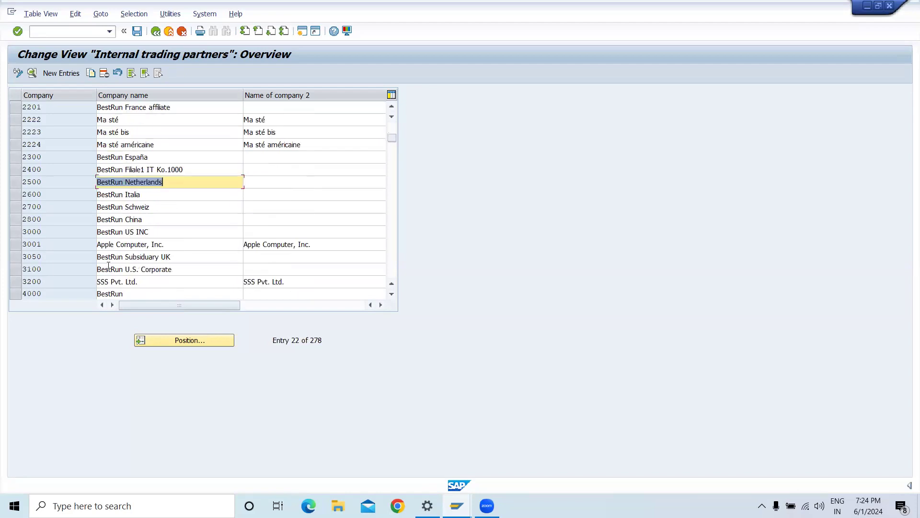
scroll(109, 267, down, 1)
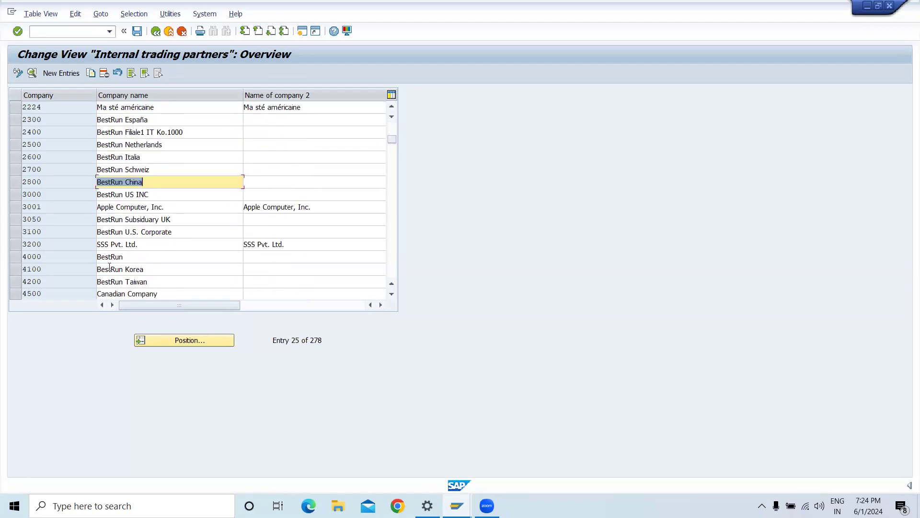
scroll(109, 267, down, 1)
scroll(109, 266, down, 2)
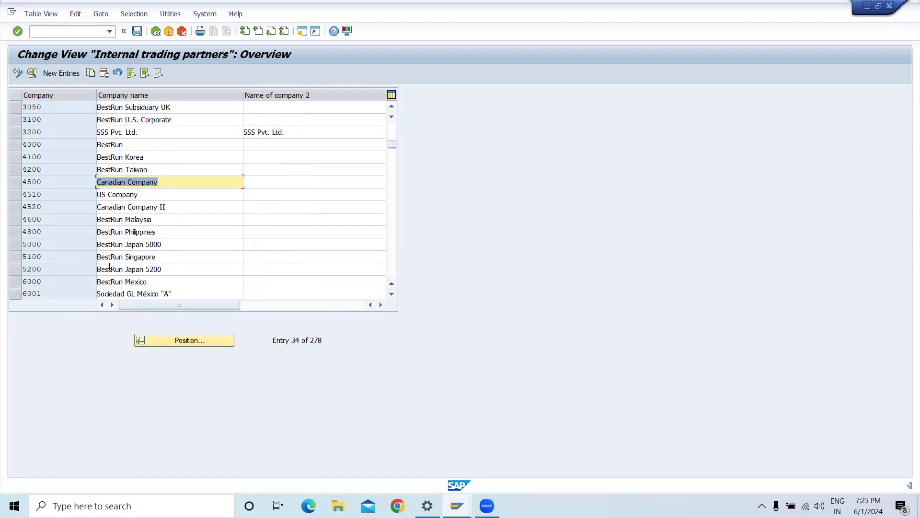
scroll(109, 267, down, 1)
scroll(110, 266, down, 1)
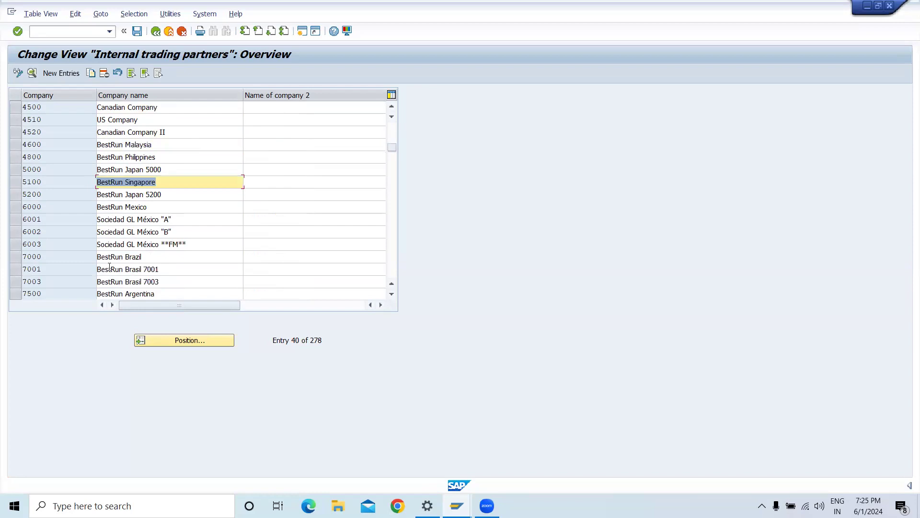
scroll(109, 266, down, 1)
scroll(109, 266, down, 2)
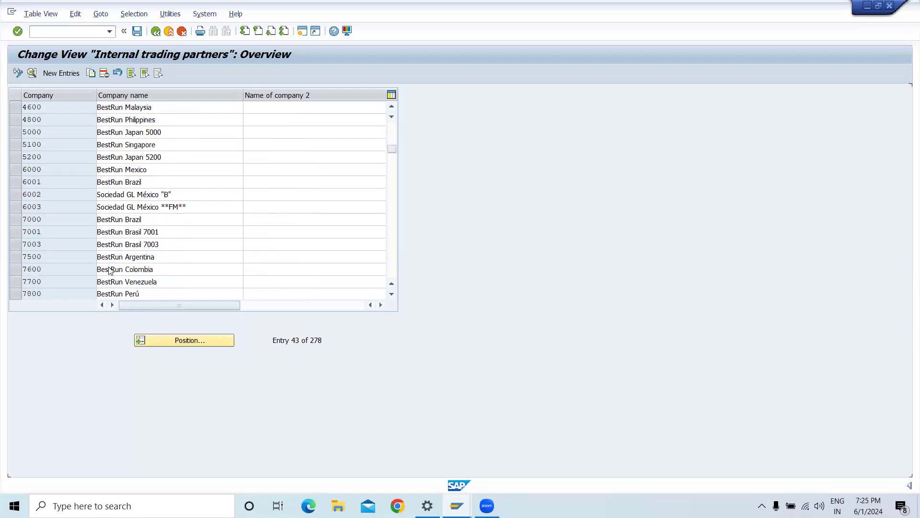
scroll(110, 266, down, 1)
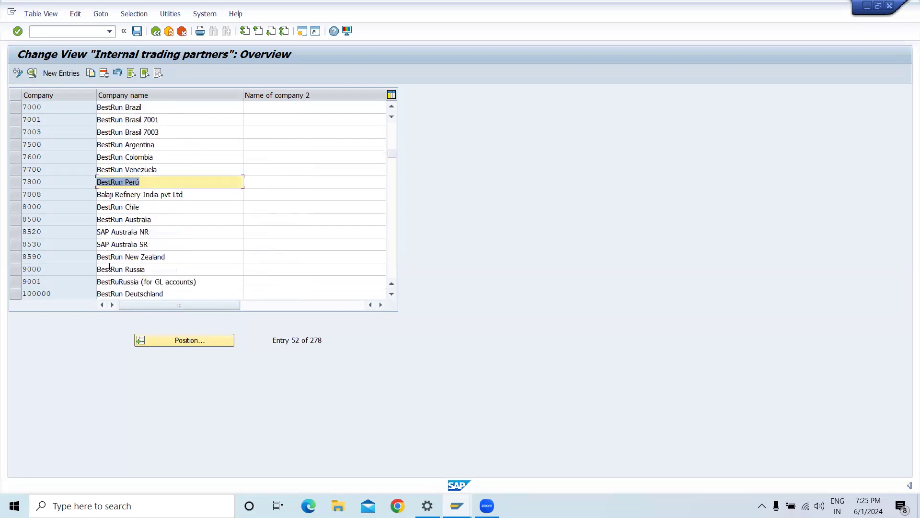
scroll(109, 267, down, 1)
scroll(110, 266, down, 1)
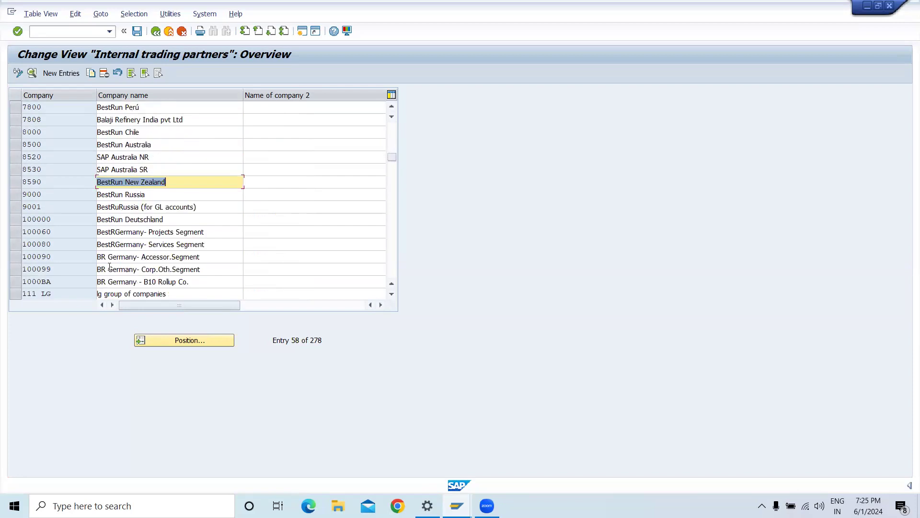
scroll(109, 266, down, 1)
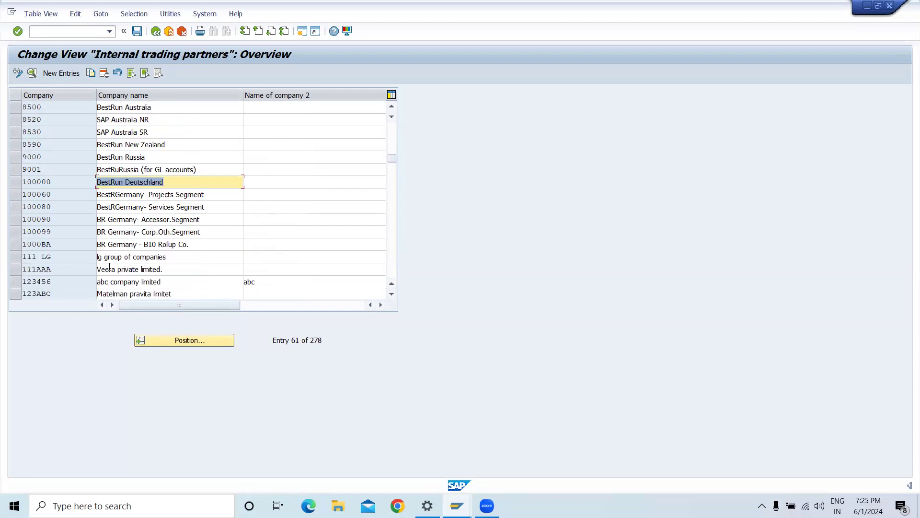
scroll(109, 266, down, 1)
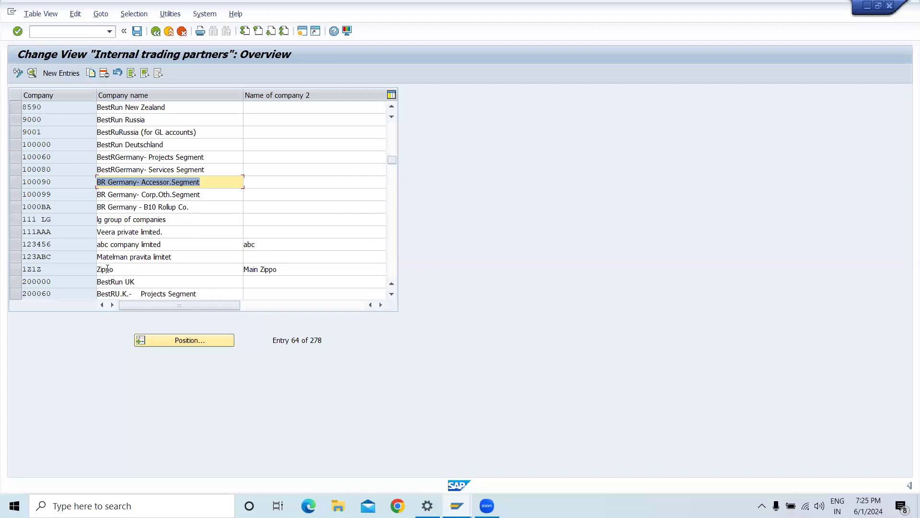
Copy the internal trading partner 111AAA (Veera private limited.) as the template for a new company.
click(77, 231)
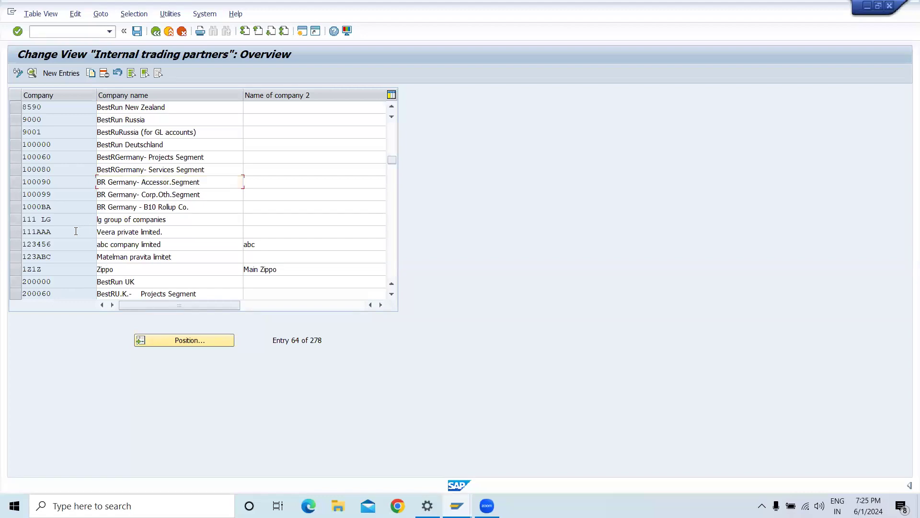
click(118, 231)
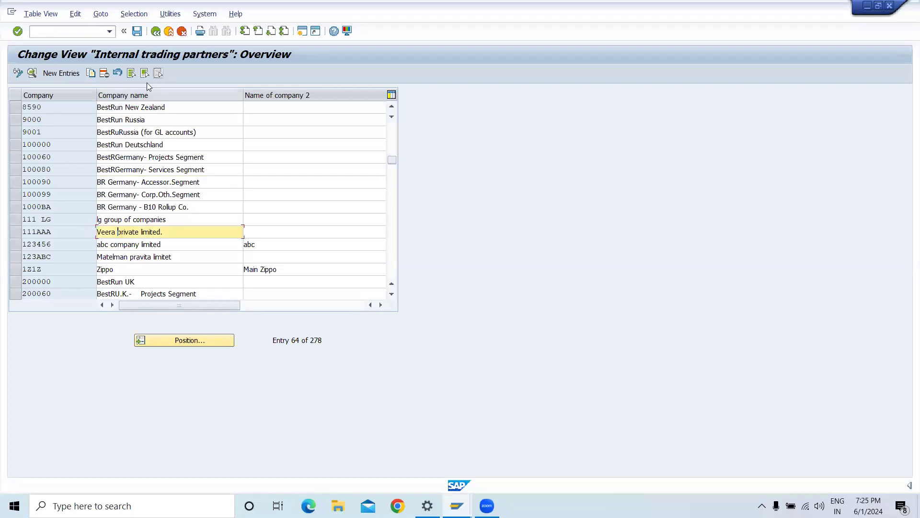
click(12, 232)
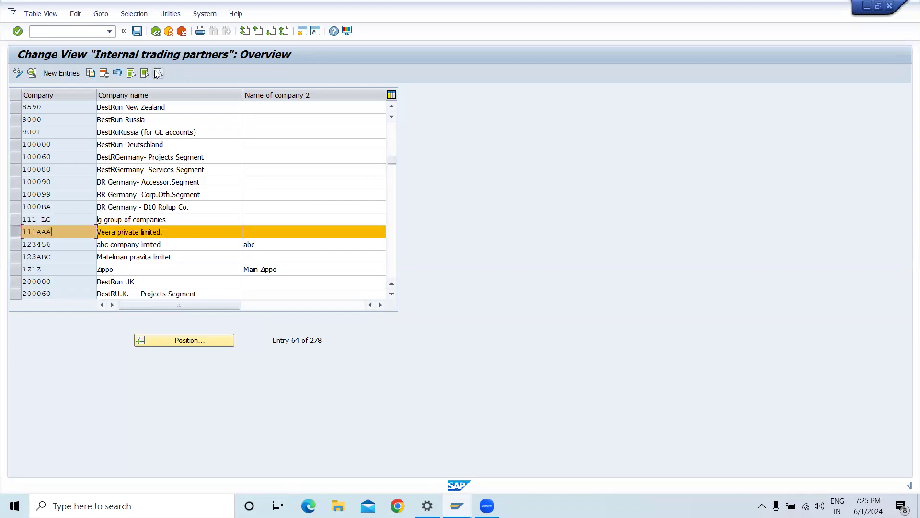
click(91, 75)
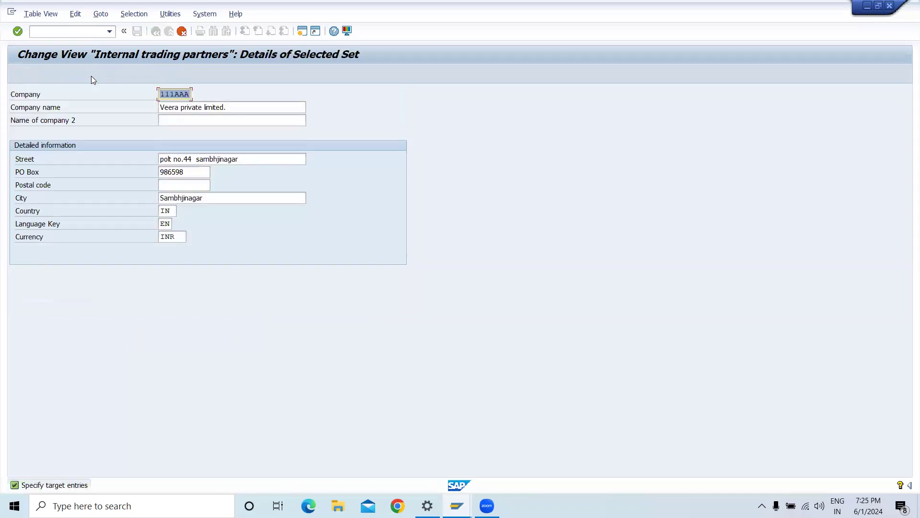
Replace the company ID of the copied entry with K3108.
click(189, 94)
key(BackSpace)
key(BackSpace)
key(BackSpace)
key(BackSpace)
key(BackSpace)
key(BackSpace)
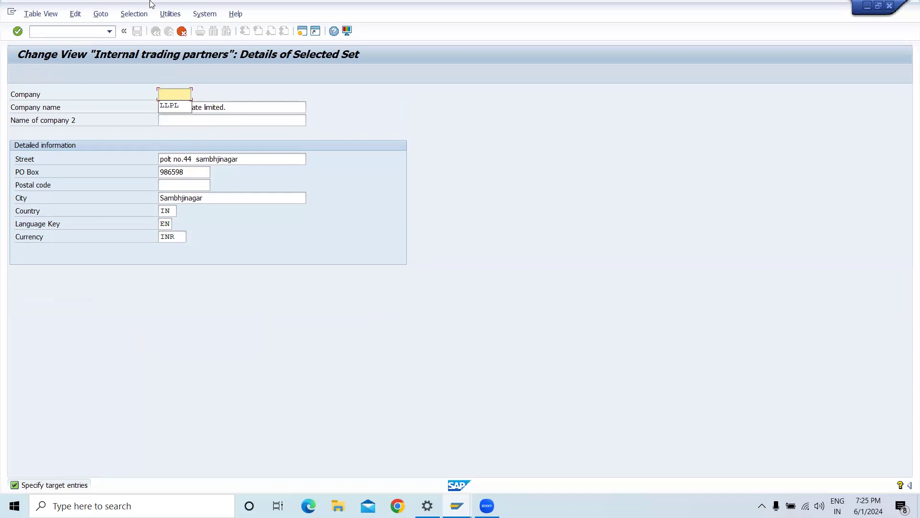
text(K3108)
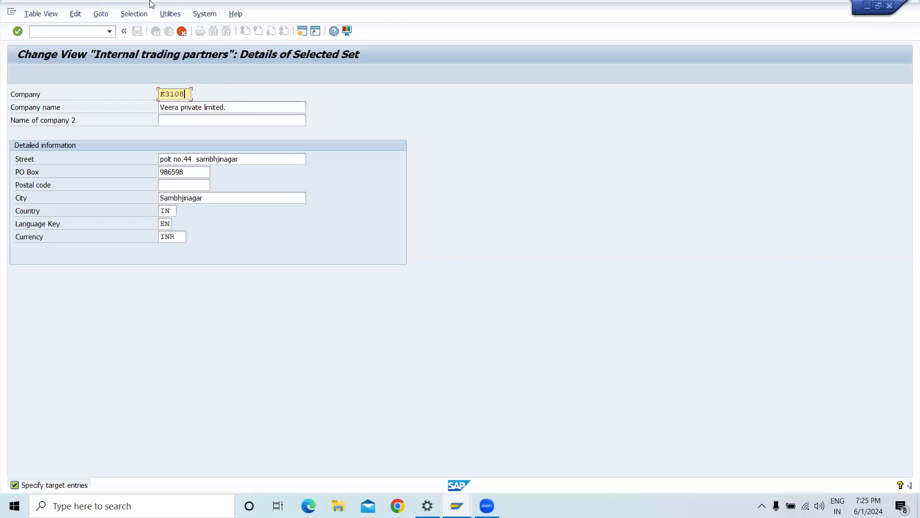
Set the new company's name to Alpha Laval and confirm the copied entry.
click(245, 108)
key(BackSpace)
key(BackSpace)
key(BackSpace)
key(BackSpace)
key(BackSpace)
key(BackSpace)
key(BackSpace)
key(BackSpace)
key(BackSpace)
key(BackSpace)
key(BackSpace)
key(BackSpace)
key(BackSpace)
key(BackSpace)
key(BackSpace)
key(BackSpace)
key(BackSpace)
key(BackSpace)
key(BackSpace)
key(BackSpace)
key(BackSpace)
key(BackSpace)
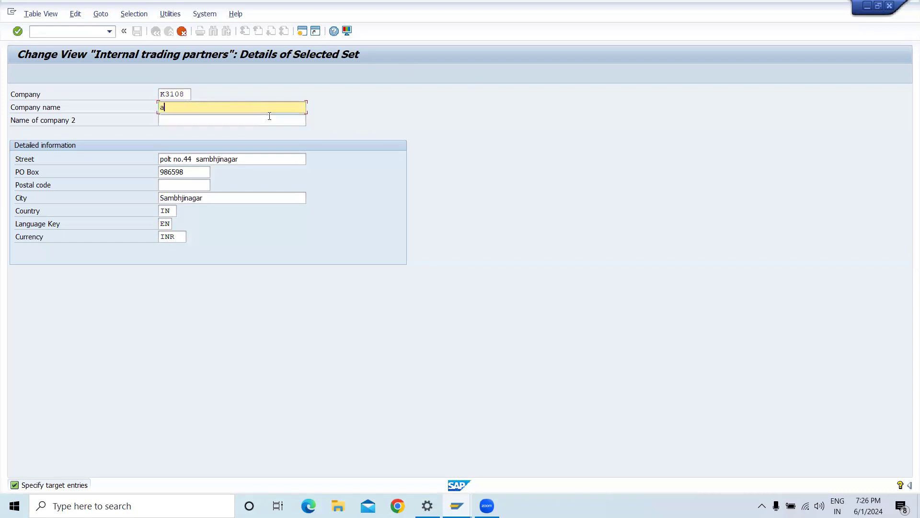
text(Alpha Laval)
key(Return)
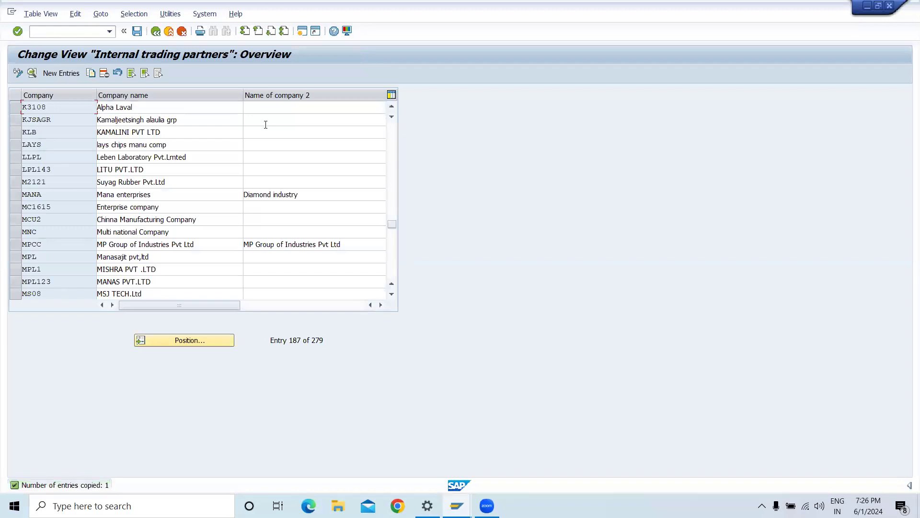
Save the new company under a new customizing request with the short description "compnay defne K3108".
click(155, 32)
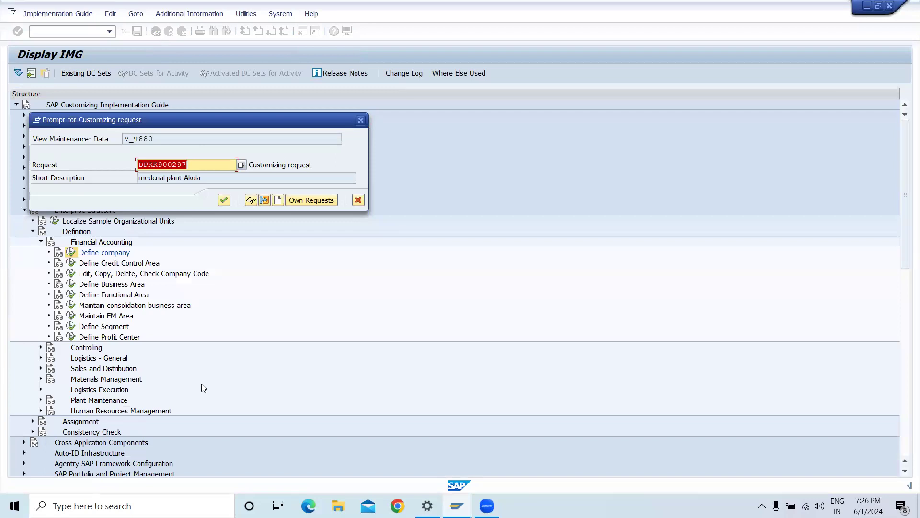
click(280, 200)
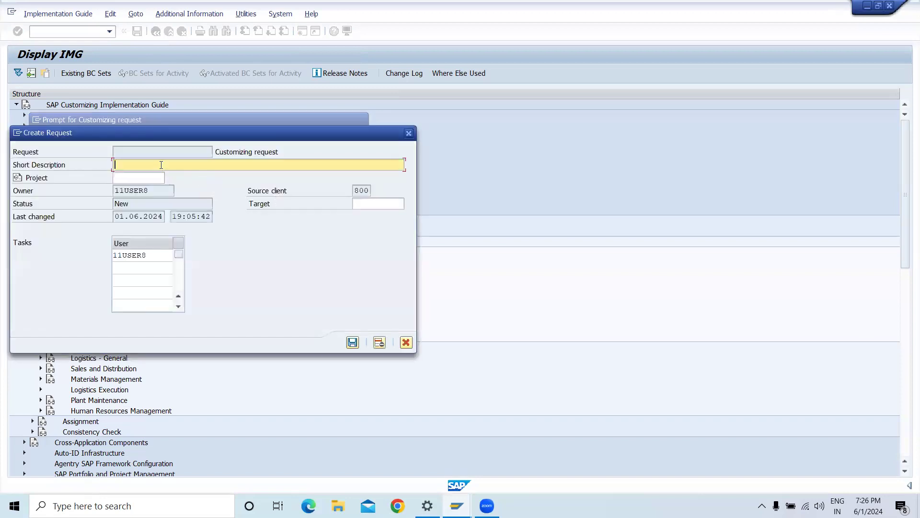
text(compn)
text(ay )
text(de)
text(fni)
text( A)
key(BackSpace)
text(K3108)
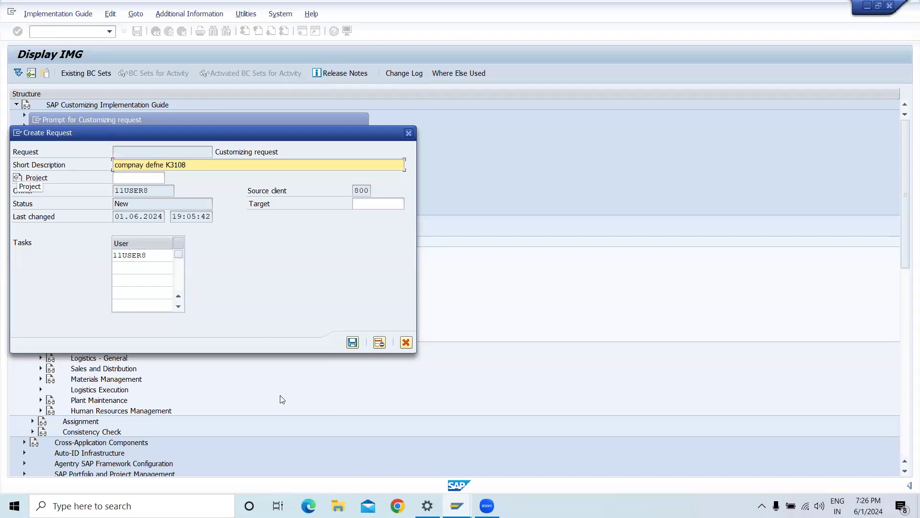
click(353, 341)
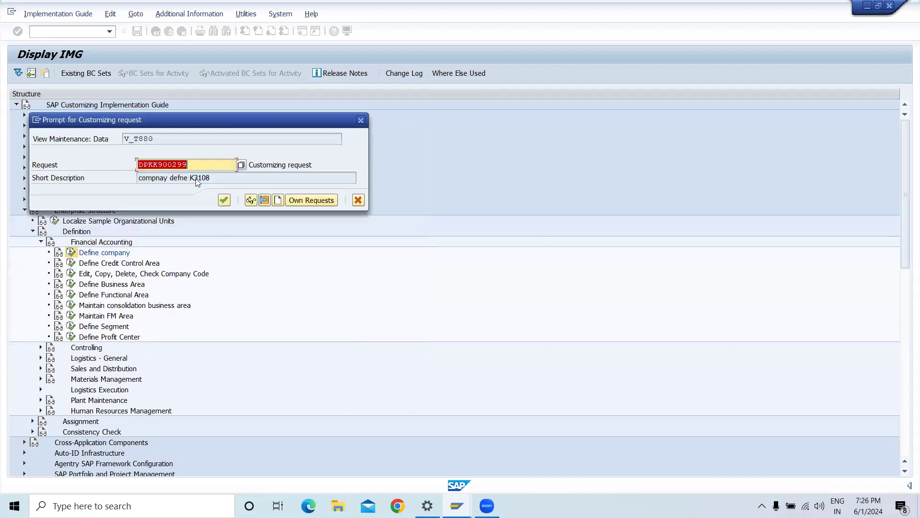
click(223, 201)
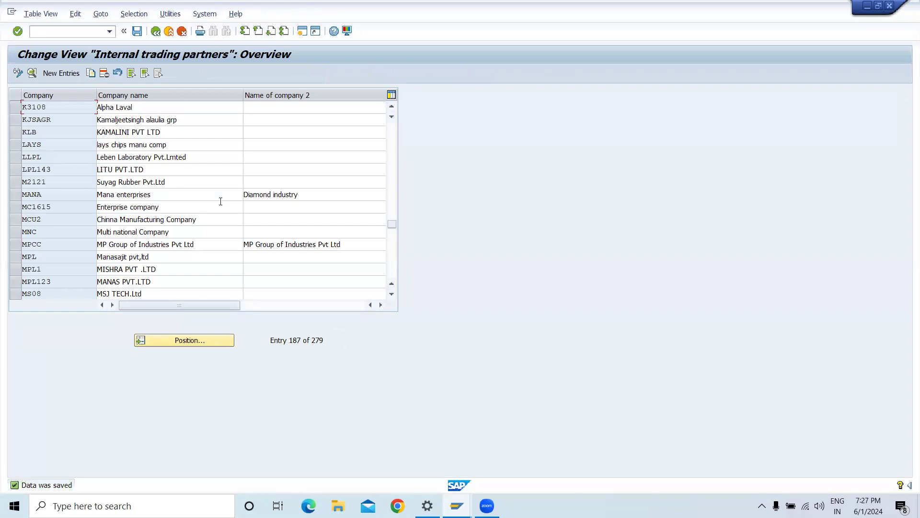
Return to the implementation guide and open the Edit Company Code Data activity under Edit, Copy, Delete, Check Company Code.
click(156, 32)
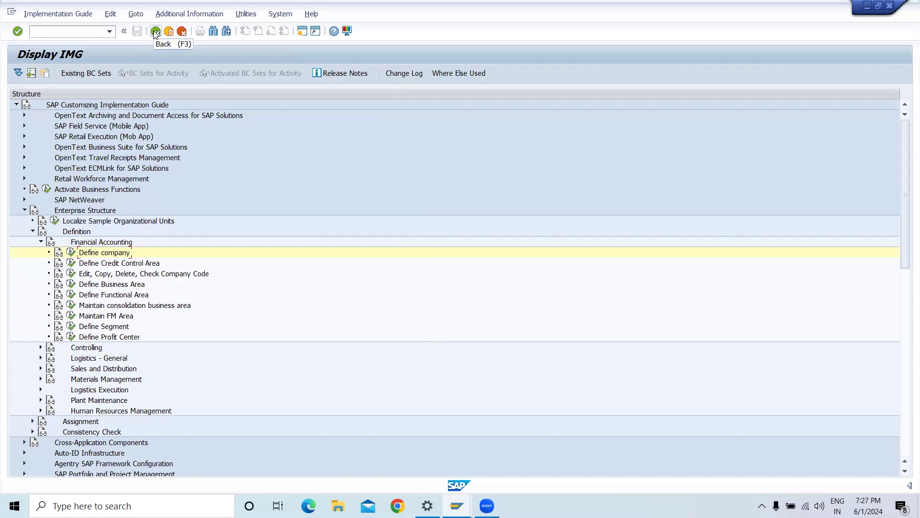
click(72, 275)
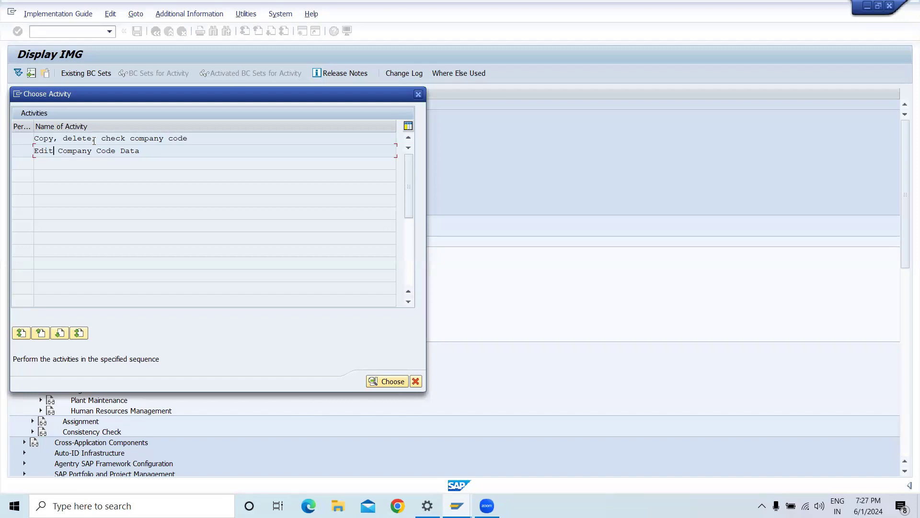
double_click(84, 154)
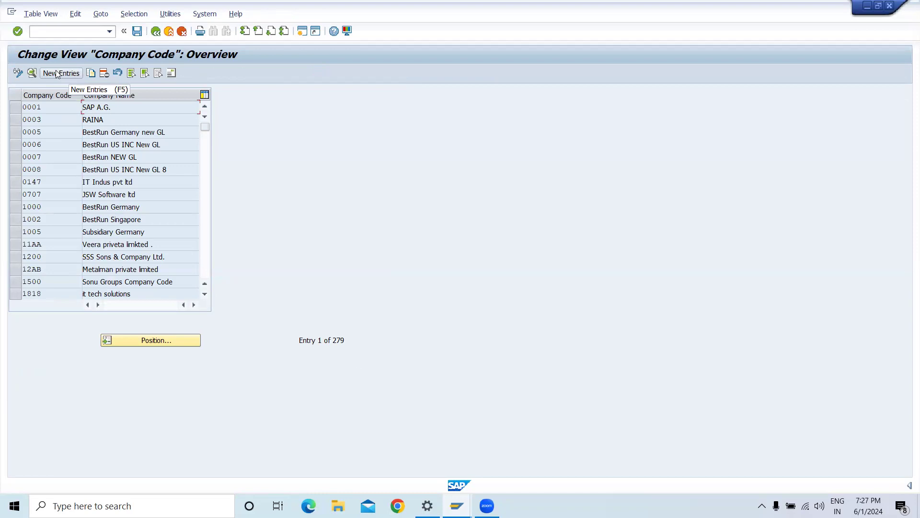
Select company code 0001, view its details and return to the company code overview.
click(26, 107)
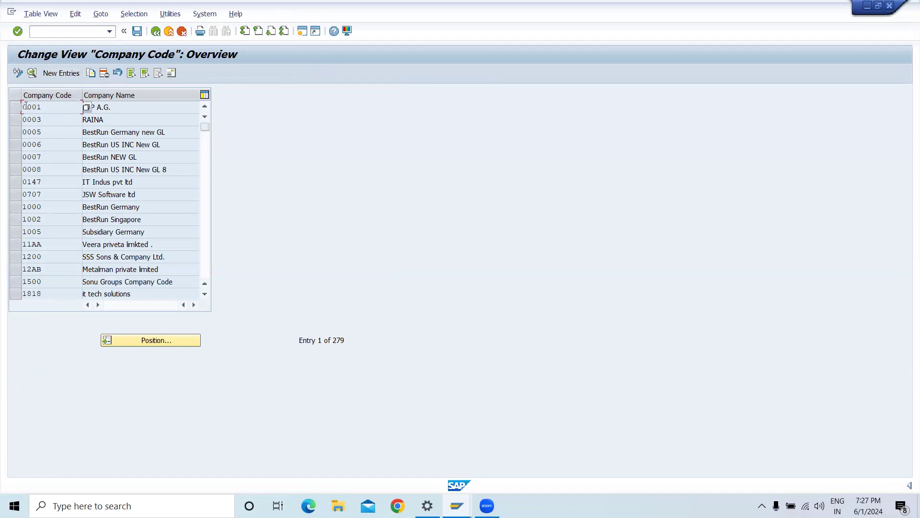
click(16, 111)
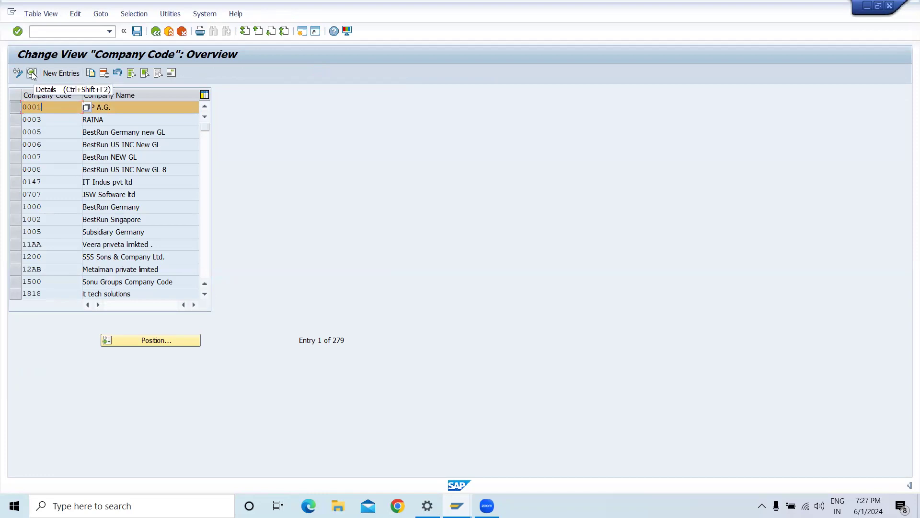
click(31, 73)
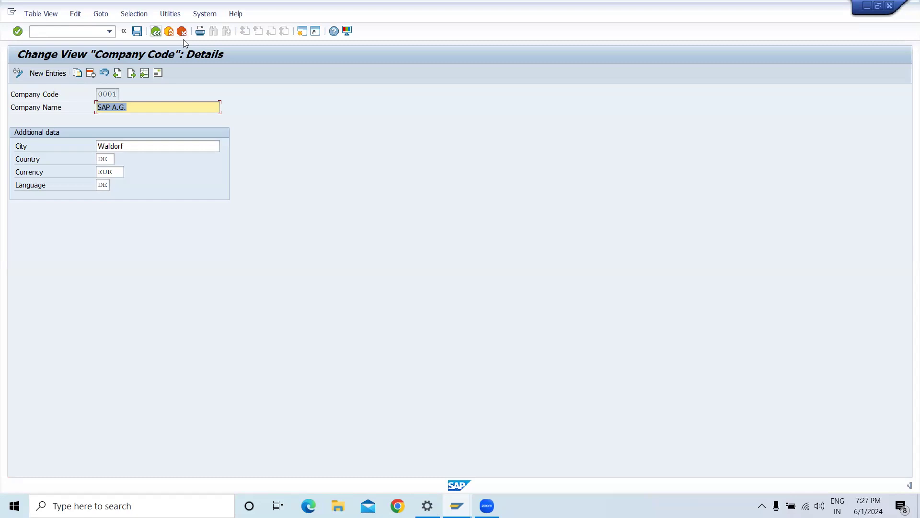
key(F3)
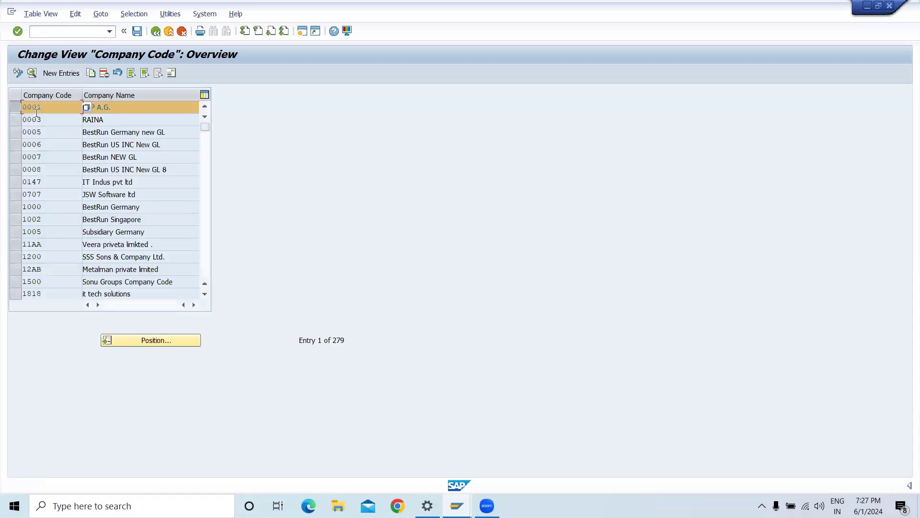
Copy company code 0001 and give the copy the company code K310.
click(92, 73)
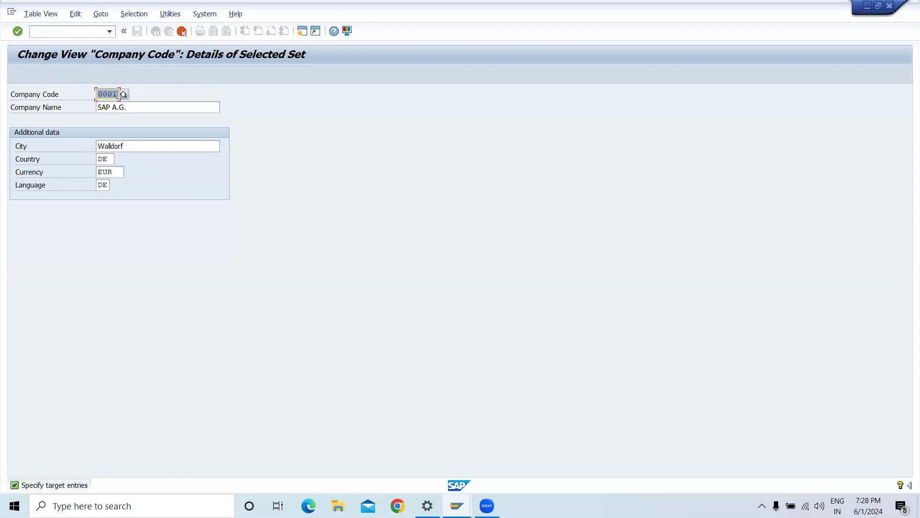
key(BackSpace)
text(K)
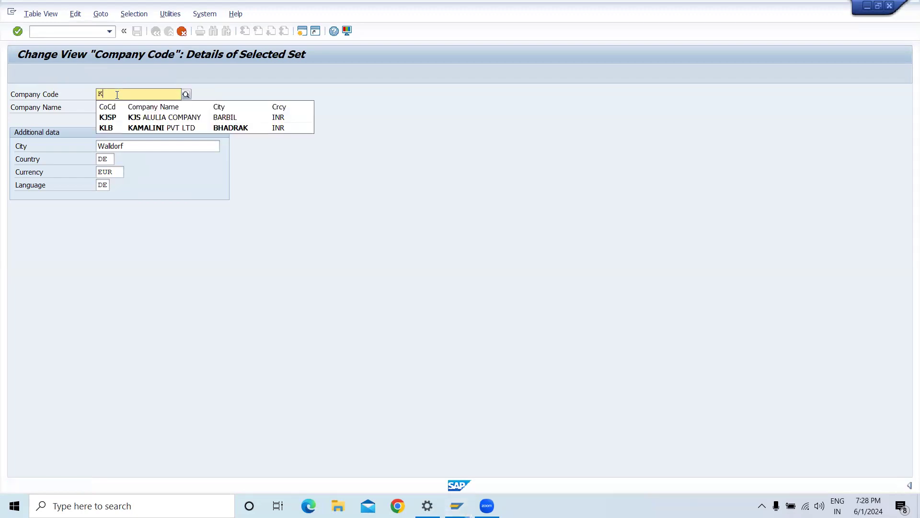
text(3108)
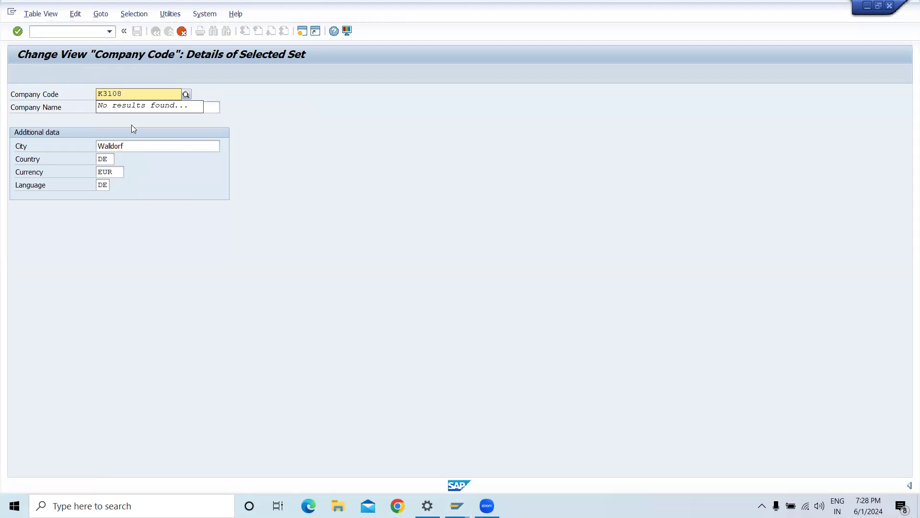
key(BackSpace)
key(Return)
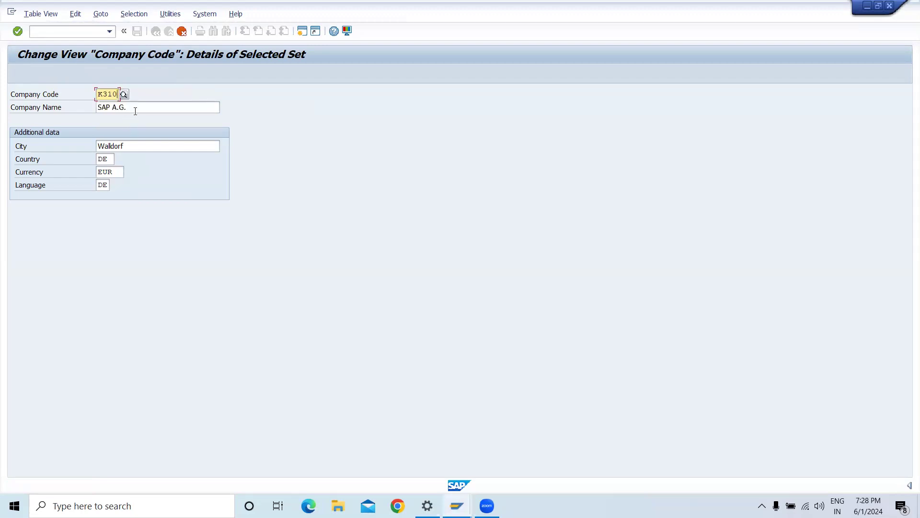
Set the company name of the copied company code to Alpha Laval.
click(133, 106)
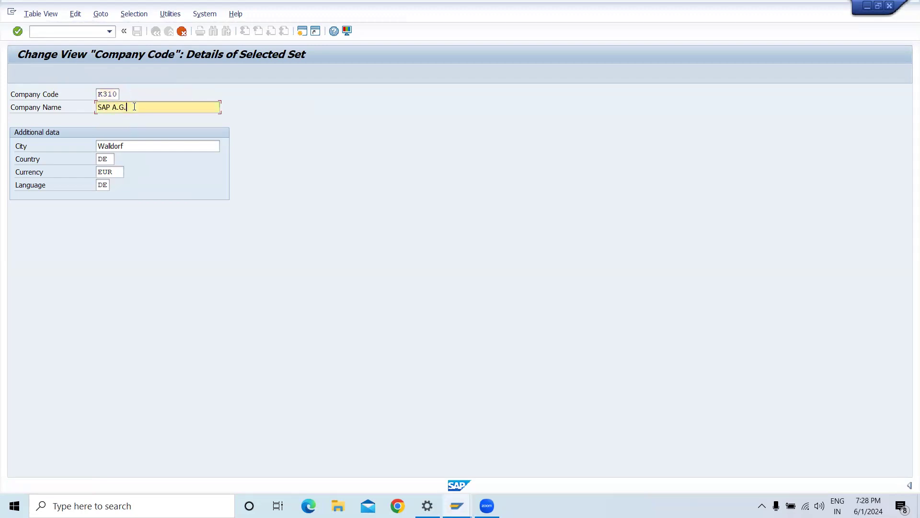
key(BackSpace)
key(BackSpace)
key(BackSpace)
key(BackSpace)
key(BackSpace)
key(BackSpace)
key(BackSpace)
text(=)
key(BackSpace)
key(BackSpace)
text(Alpha Laval)
Change the city in the company code's additional data to Nagpur.
click(141, 147)
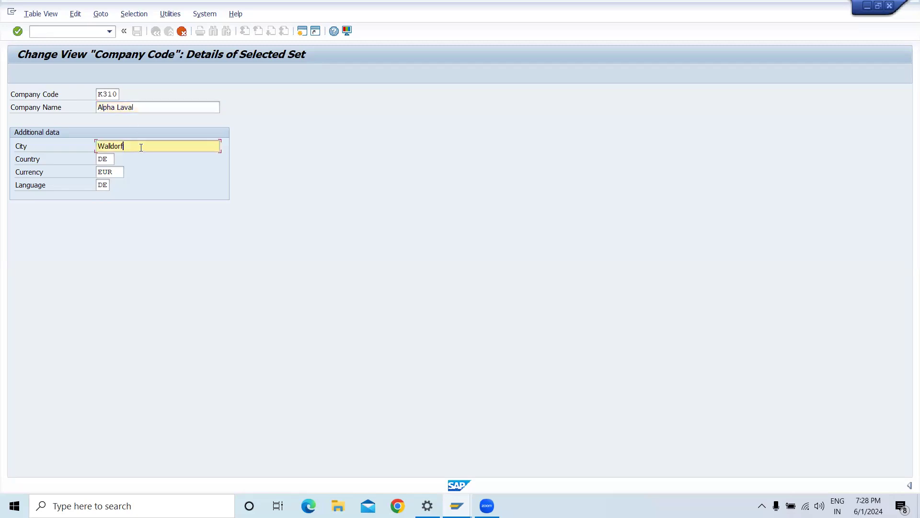
key(BackSpace)
key(BackSpace)
key(BackSpace)
key(BackSpace)
key(BackSpace)
key(BackSpace)
key(BackSpace)
key(BackSpace)
text(Nagpur)
Set the company code's country to IN (India).
click(117, 158)
key(BackSpace)
key(BackSpace)
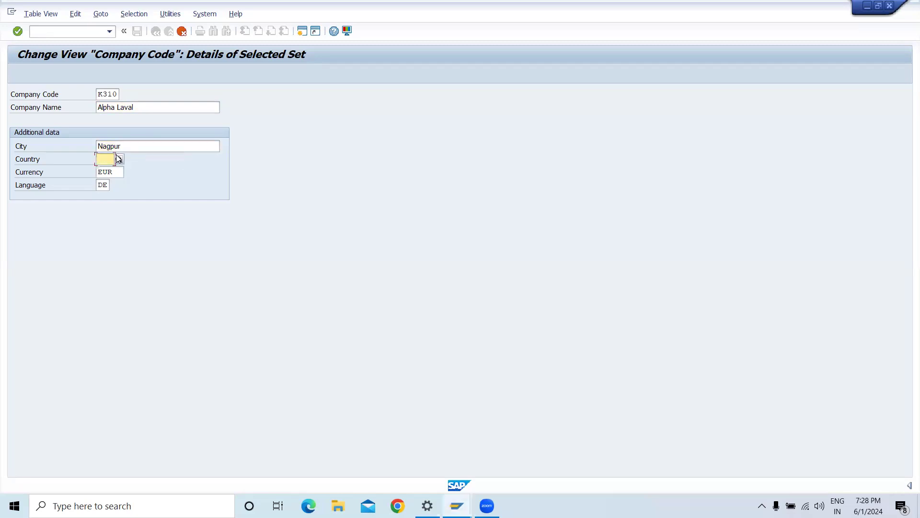
text(n)
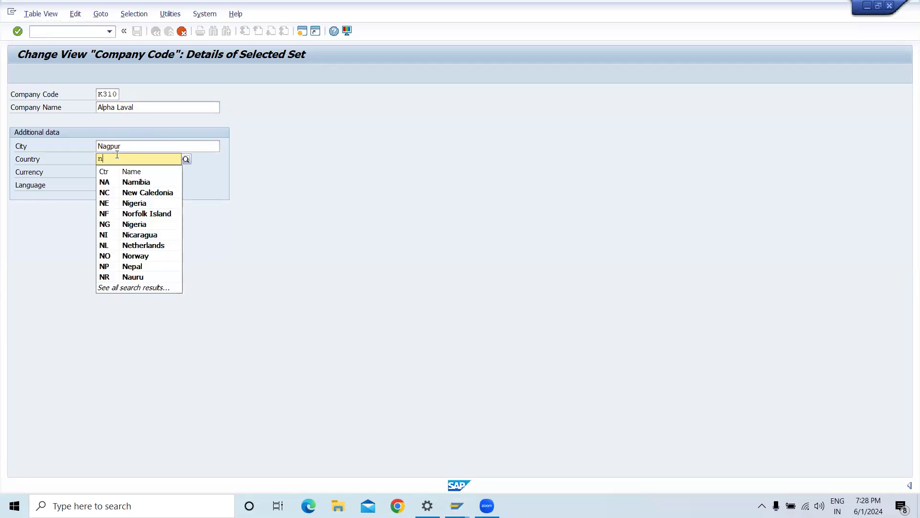
key(BackSpace)
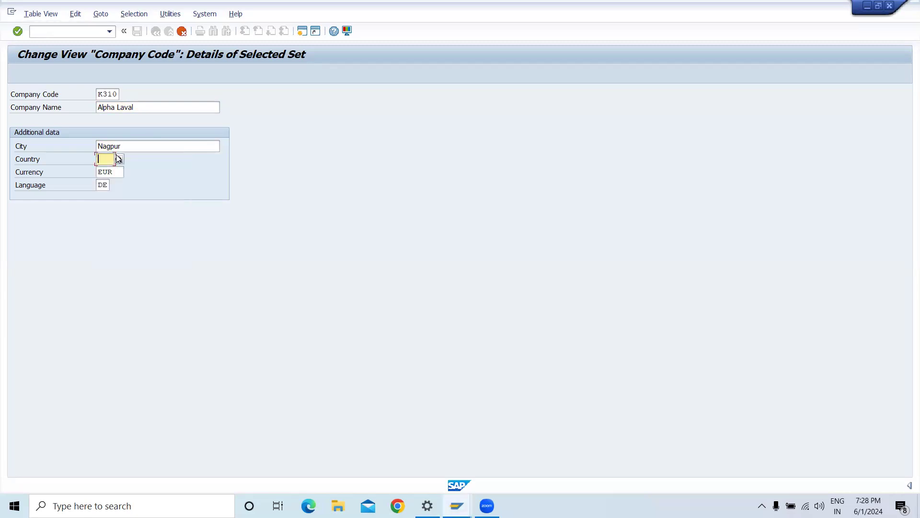
text(I)
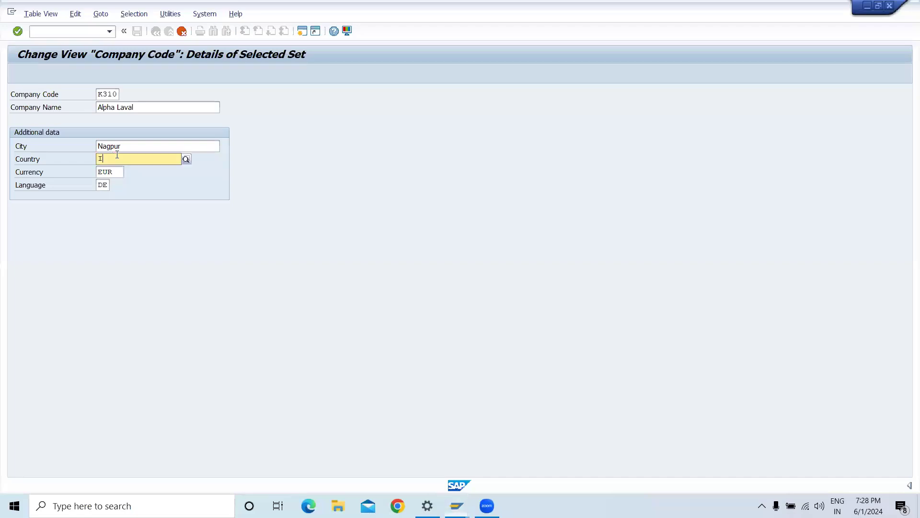
text(ndia)
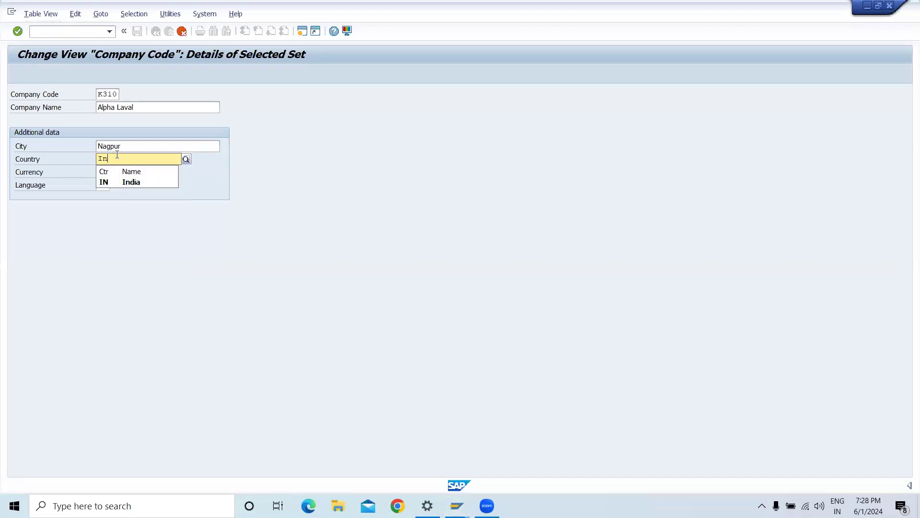
click(112, 183)
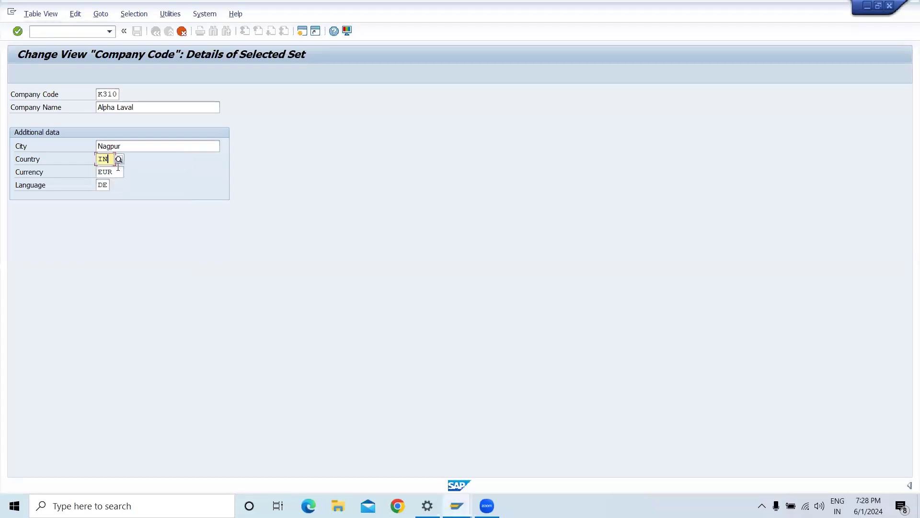
Set the company code's currency to INR and its language to EN.
click(109, 171)
key(BackSpace)
key(BackSpace)
key(BackSpace)
text(INR)
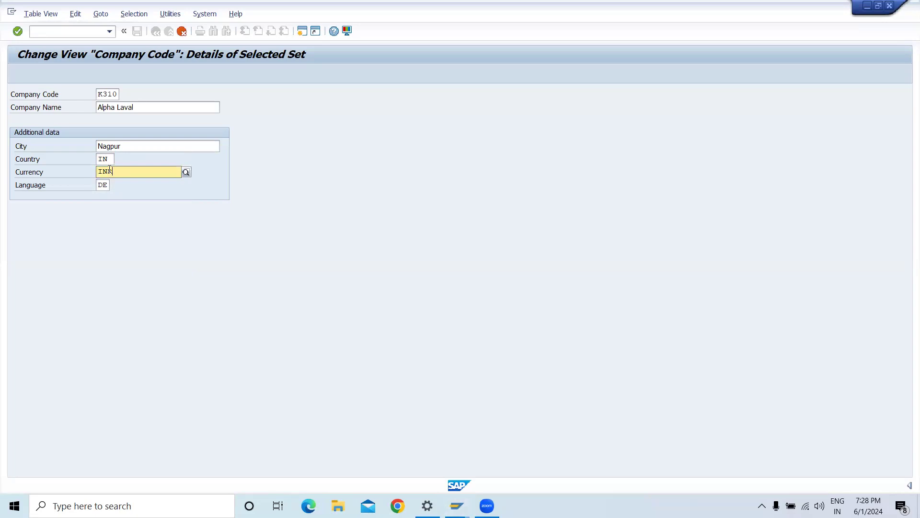
click(113, 193)
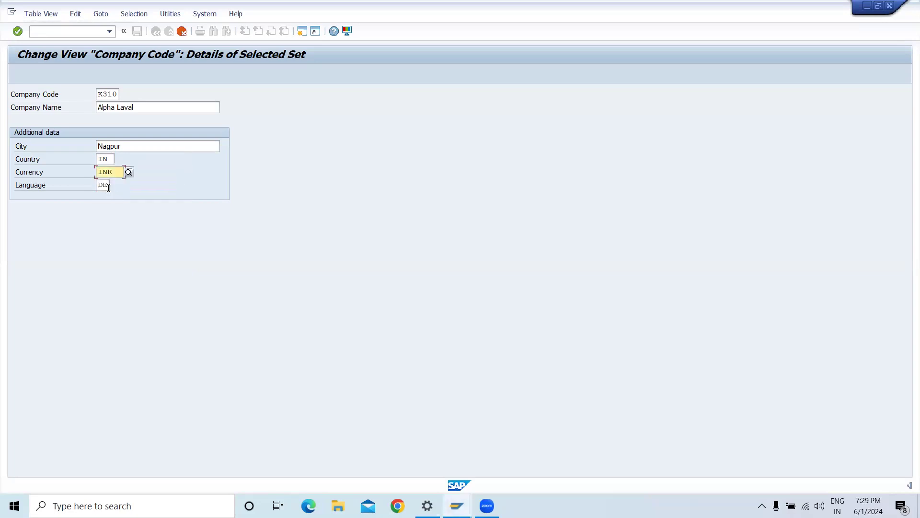
click(109, 186)
key(BackSpace)
key(BackSpace)
text(EN)
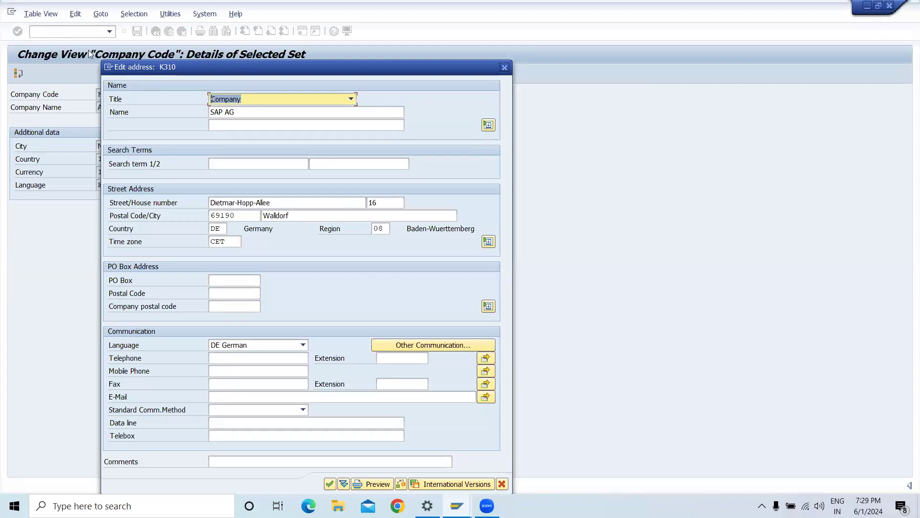
Replace the name in company code K310's address with Alpha Laval.
click(239, 112)
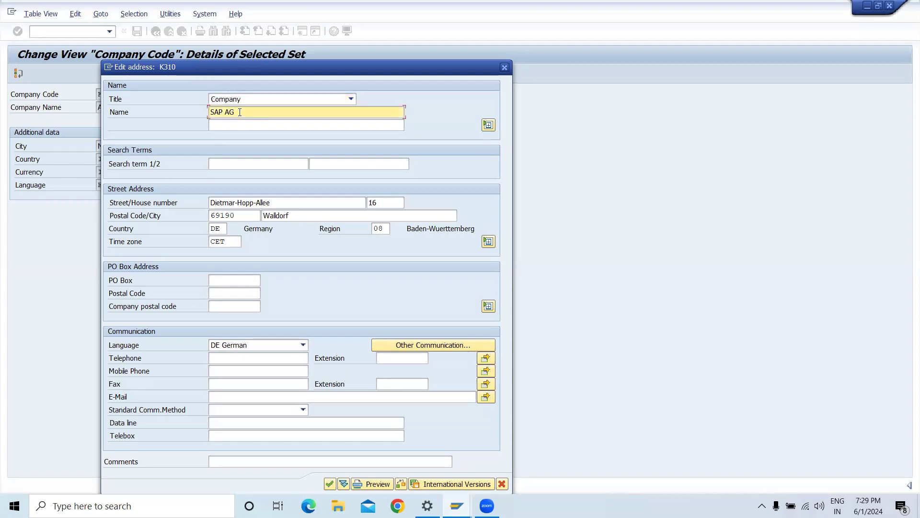
key(BackSpace)
key(BackSpace)
key(BackSpace)
key(BackSpace)
key(BackSpace)
key(BackSpace)
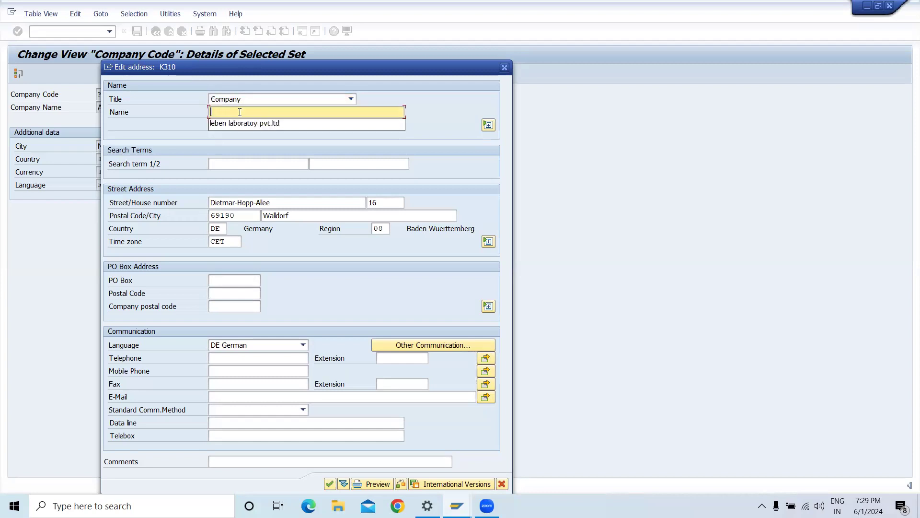
text(Alp)
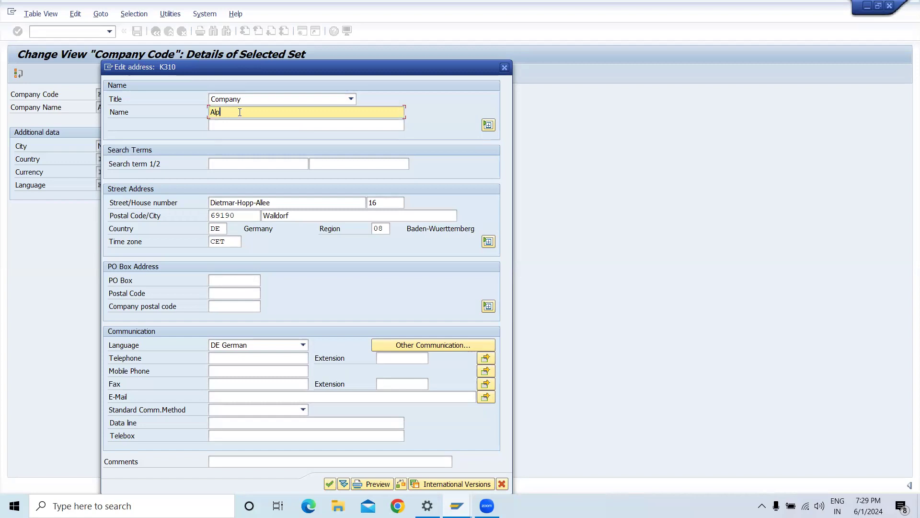
text(ha Laval)
Replace the street name in the street address with the company's own street.
click(277, 205)
key(BackSpace)
key(BackSpace)
key(BackSpace)
key(BackSpace)
key(BackSpace)
key(BackSpace)
key(BackSpace)
key(BackSpace)
key(BackSpace)
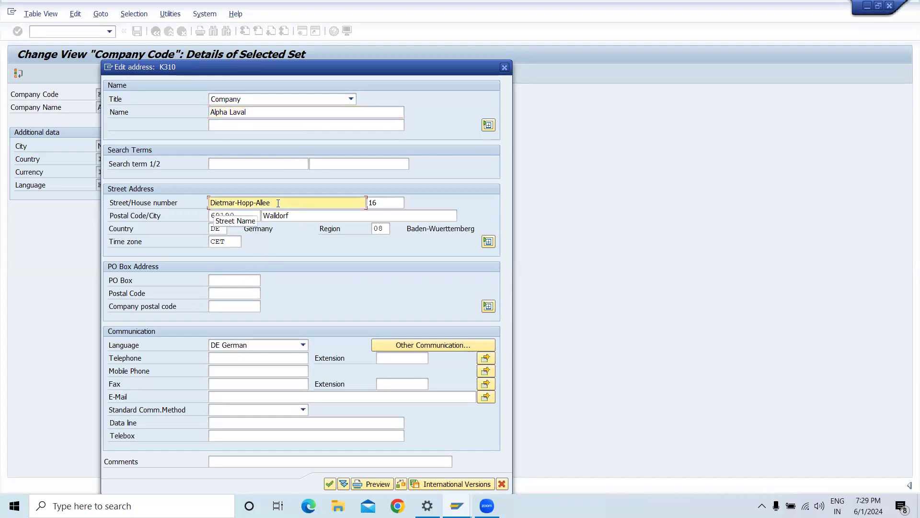
key(BackSpace)
key(BackSpace)
key(BackSpace)
key(BackSpace)
key(BackSpace)
key(BackSpace)
key(BackSpace)
key(BackSpace)
key(BackSpace)
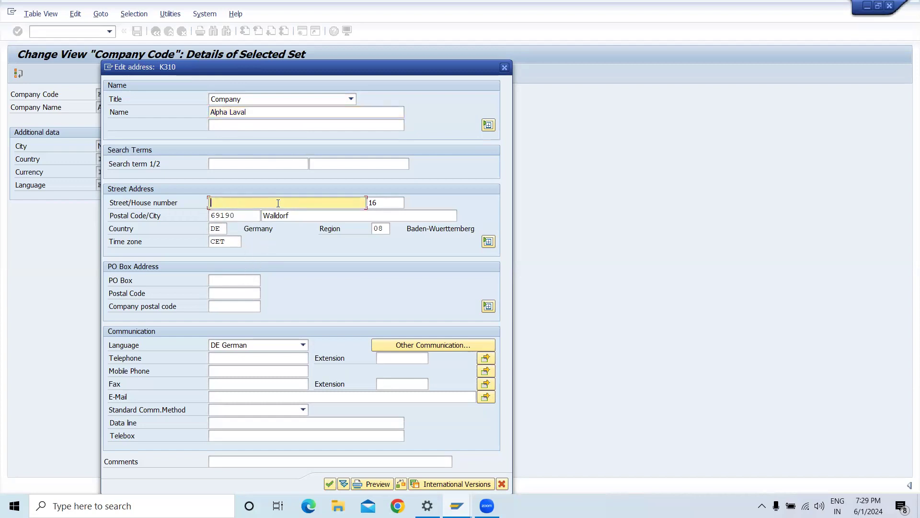
text(M)
text(an)
key(BackSpace)
key(BackSpace)
key(BackSpace)
key(BackSpace)
text(han MIDC)
Replace the postal code in the street address with the company's own postal code.
click(240, 214)
key(BackSpace)
key(BackSpace)
key(BackSpace)
key(BackSpace)
key(BackSpace)
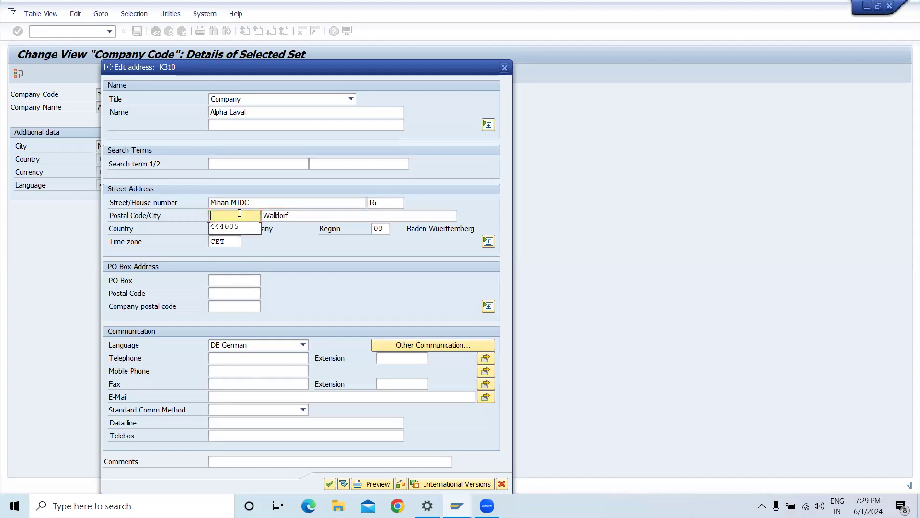
text(441303)
Change the city in the street address to Nagpur.
click(293, 218)
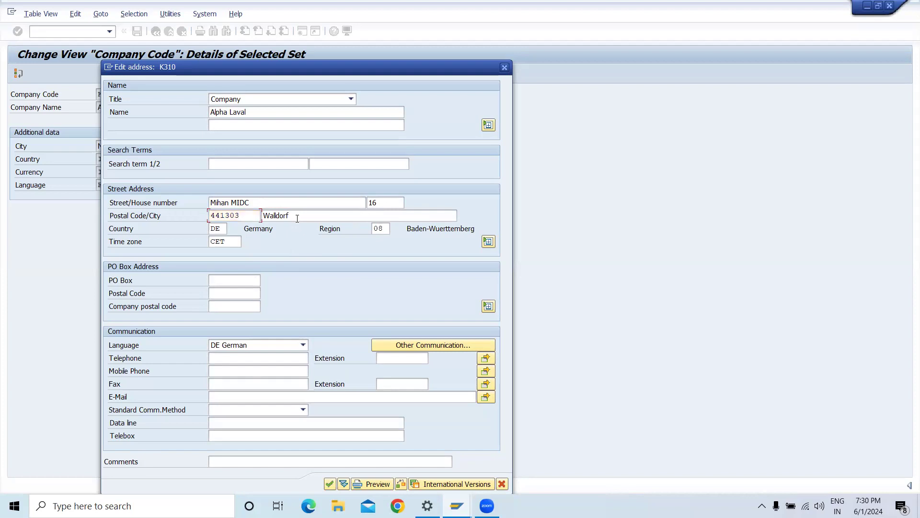
key(BackSpace)
key(BackSpace)
key(BackSpace)
key(BackSpace)
key(BackSpace)
key(BackSpace)
key(BackSpace)
key(BackSpace)
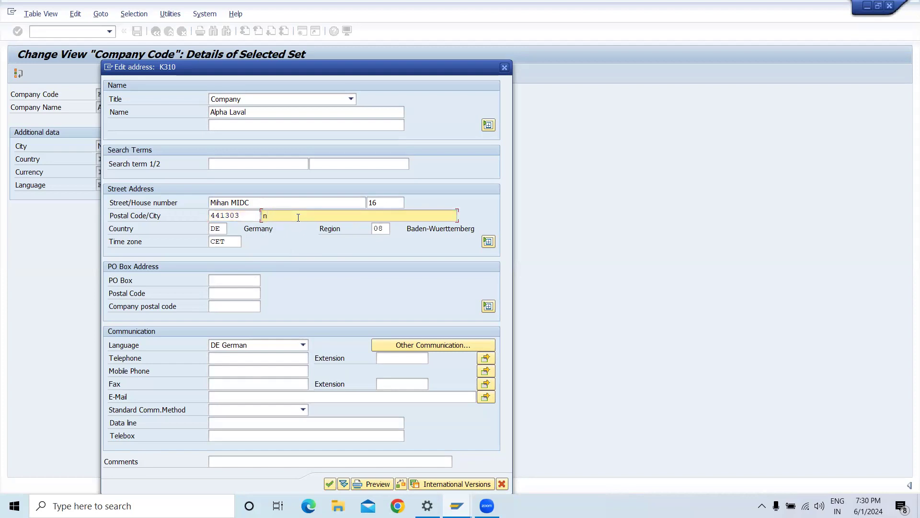
text(Nagpur)
Set the address country to IN and the region to 13 (Maharashtra).
click(378, 203)
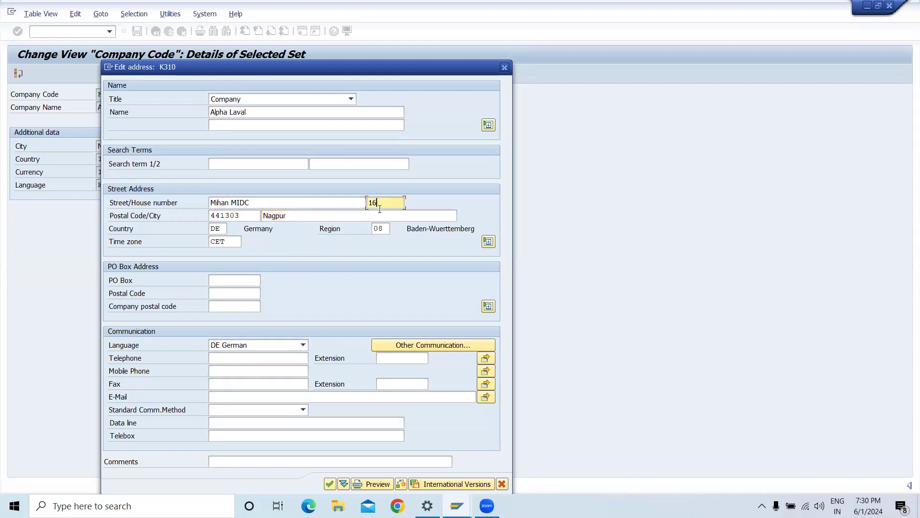
click(222, 228)
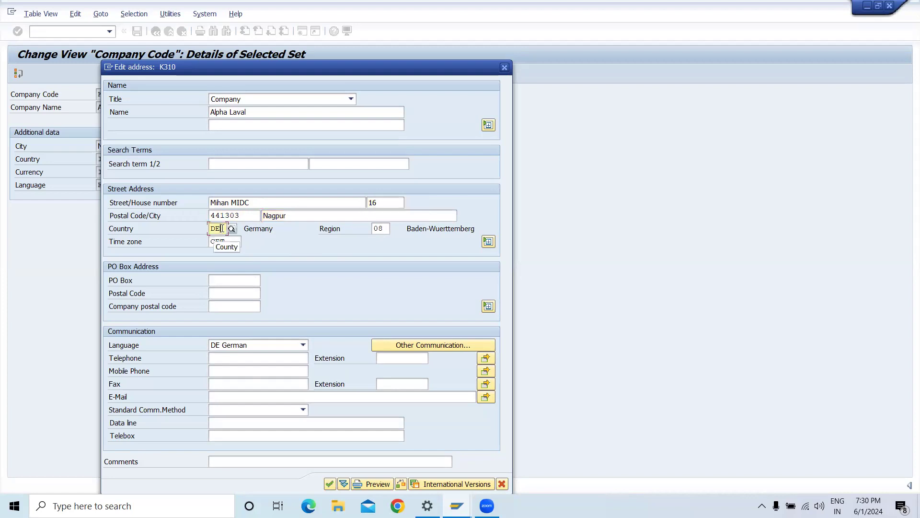
key(BackSpace)
key(BackSpace)
click(384, 228)
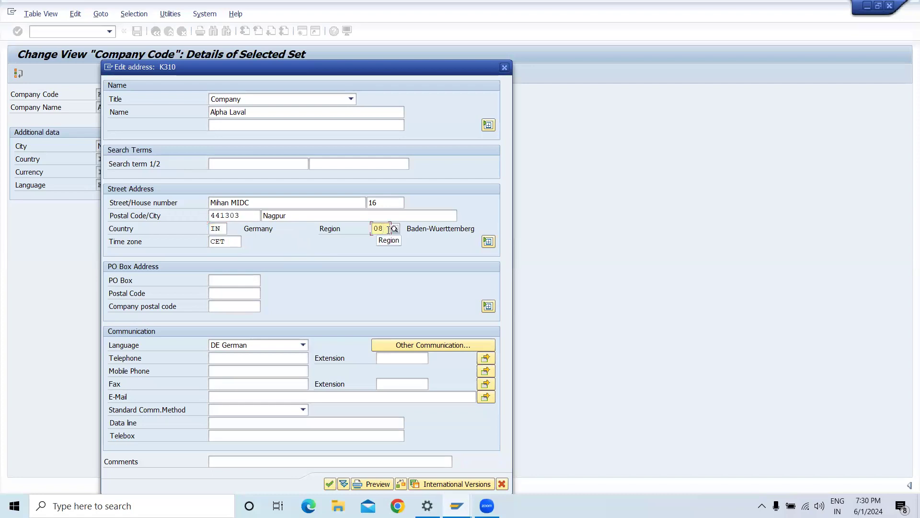
key(BackSpace)
key(BackSpace)
text(13)
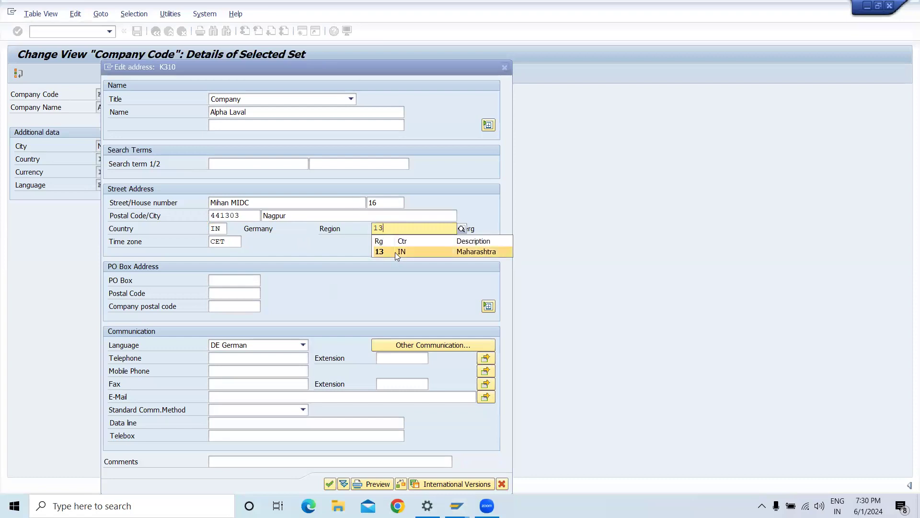
click(395, 252)
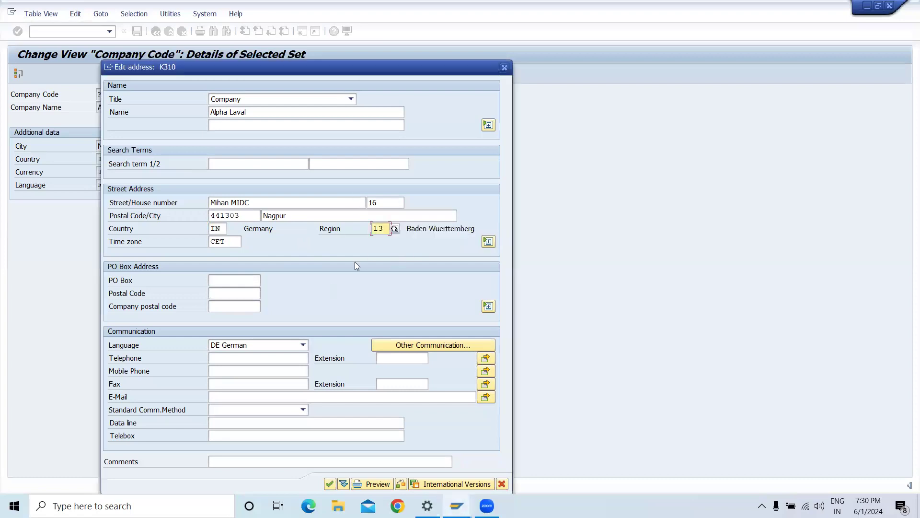
Try to set the address time zone to IST.
click(235, 242)
key(BackSpace)
key(BackSpace)
key(BackSpace)
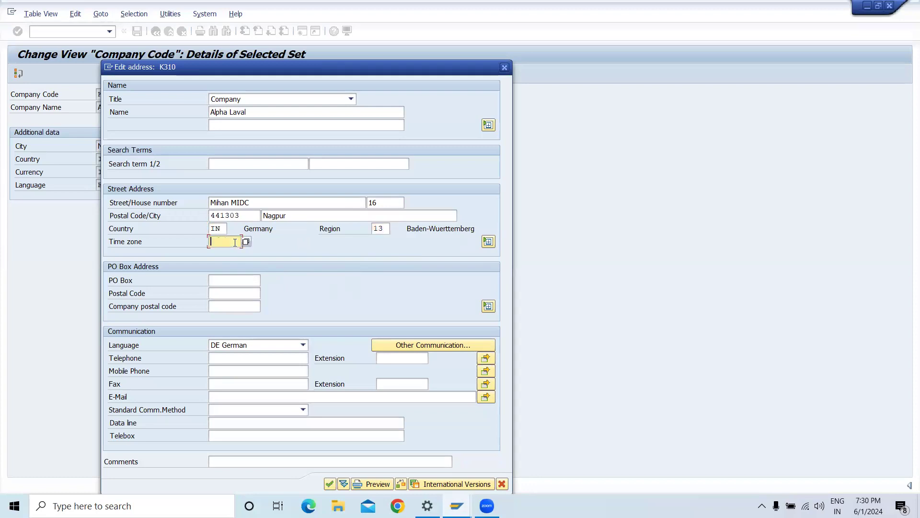
text(ist)
key(Return)
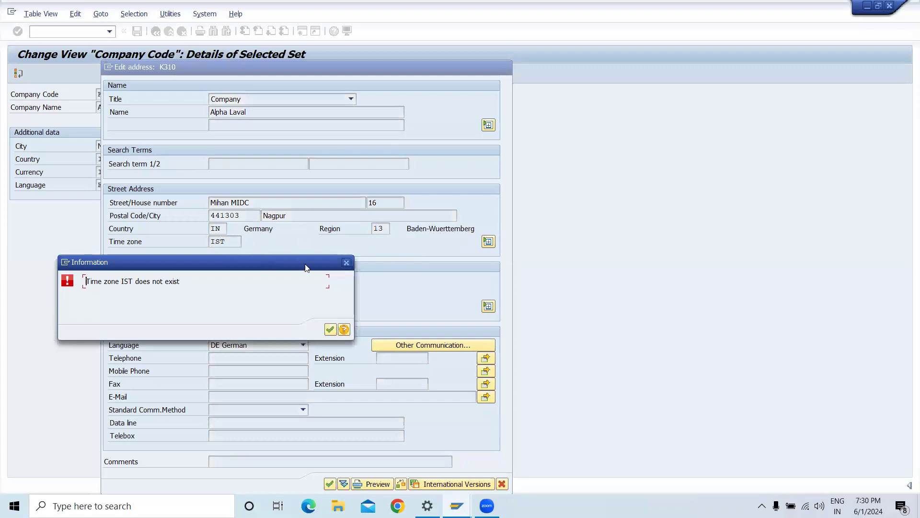
click(347, 262)
Set the address time zone to INDIA and confirm the address.
click(233, 242)
key(BackSpace)
key(BackSpace)
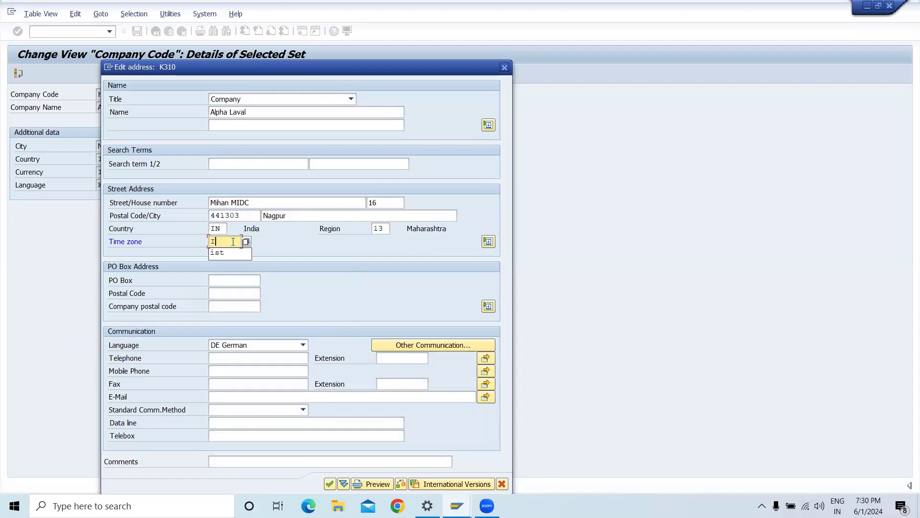
text(ndia)
key(Return)
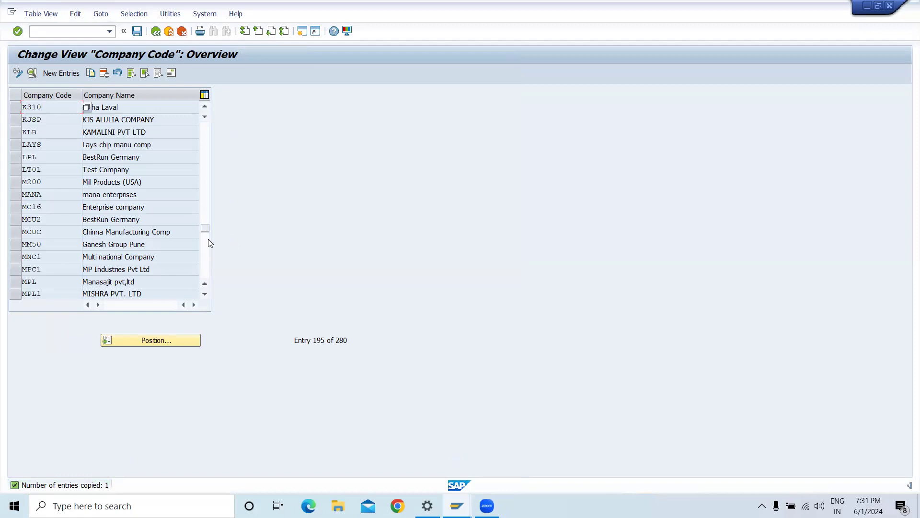
Save company code K310 under customizing request DPKK900299 and return to the Implementation Guide structure.
click(141, 30)
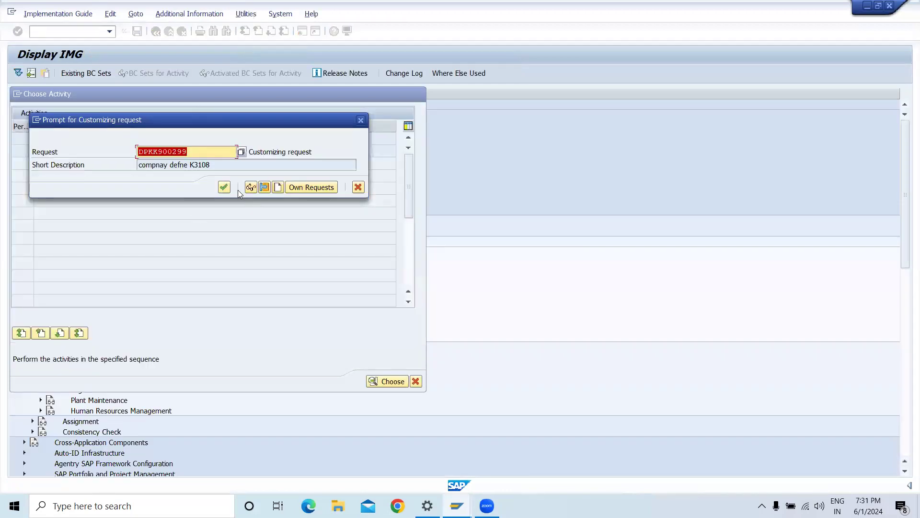
click(224, 187)
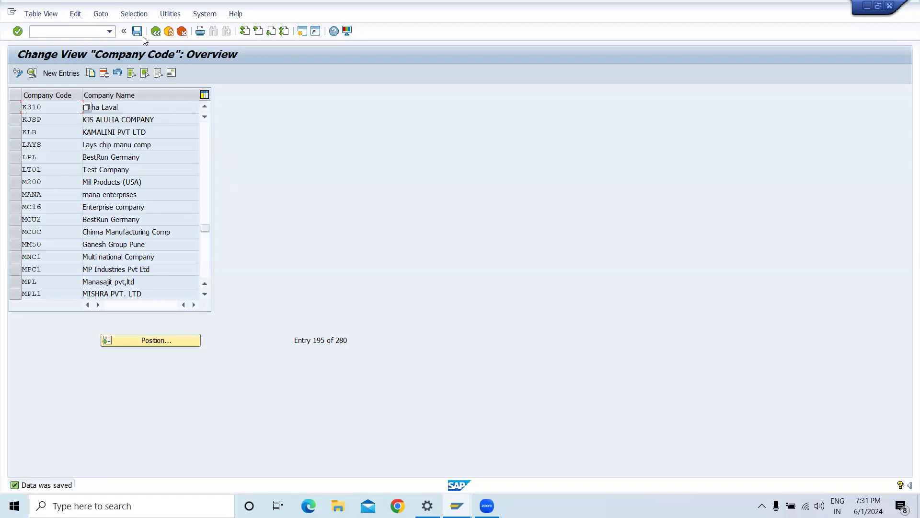
click(155, 29)
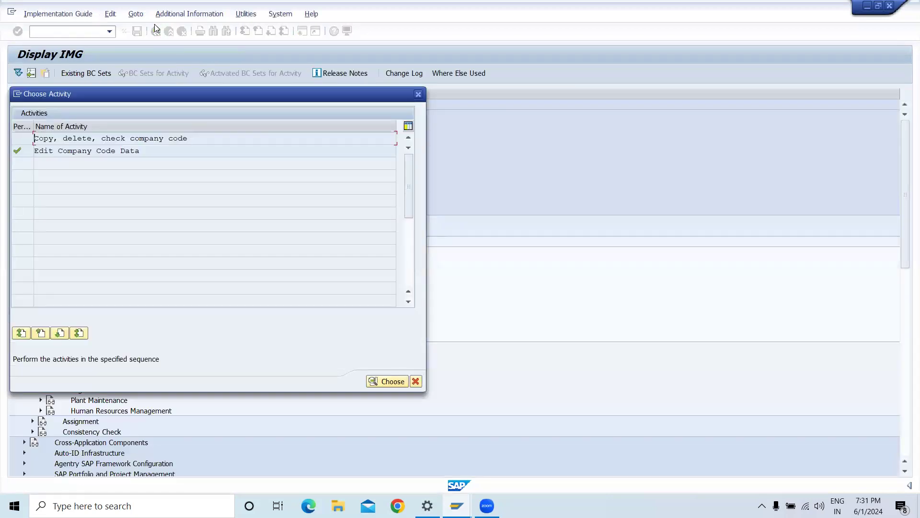
click(416, 381)
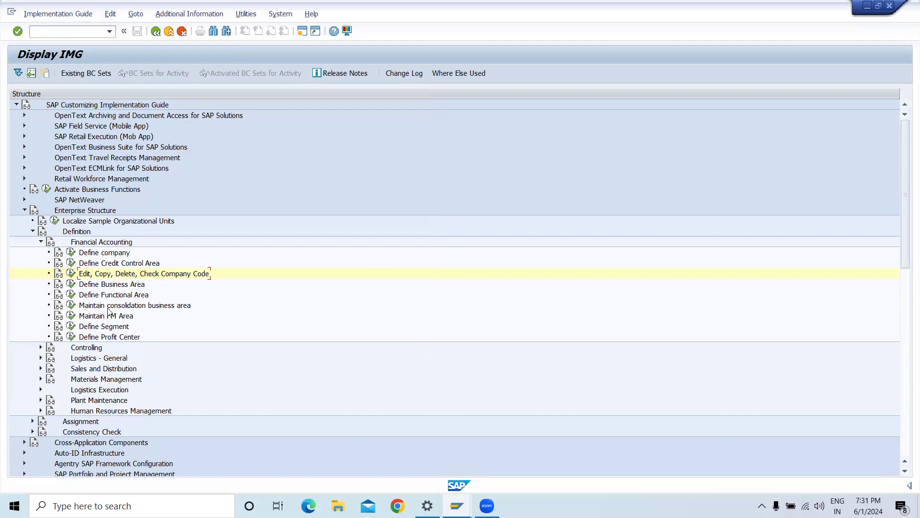
Collapse the Definition node and open the Assign company code to company activity under Assignment, Financial Accounting.
click(40, 242)
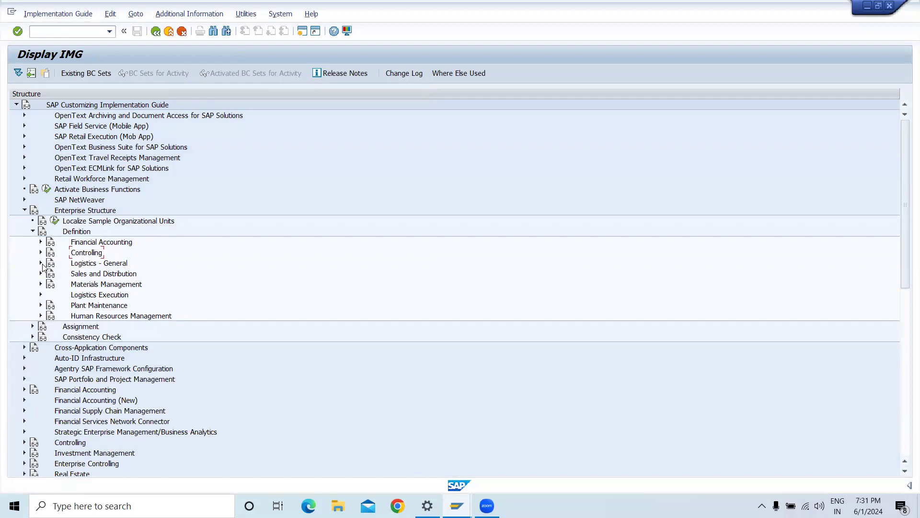
click(33, 232)
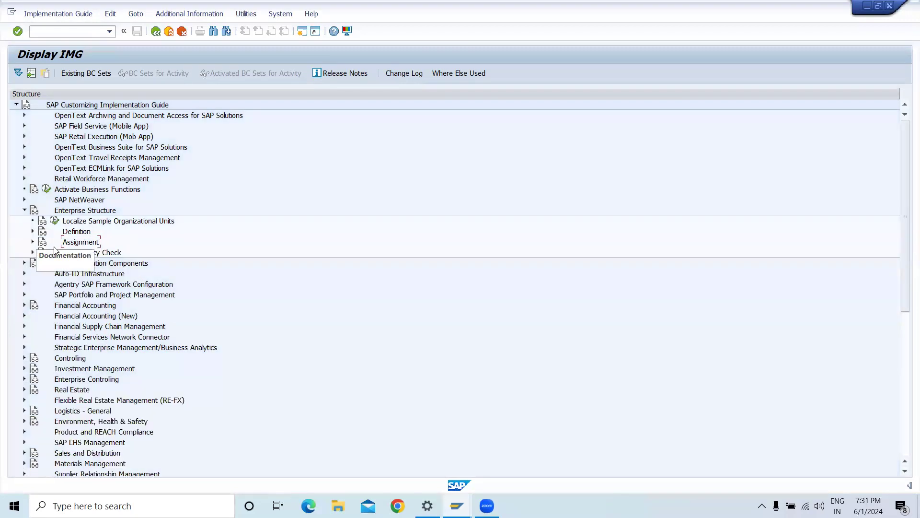
click(32, 242)
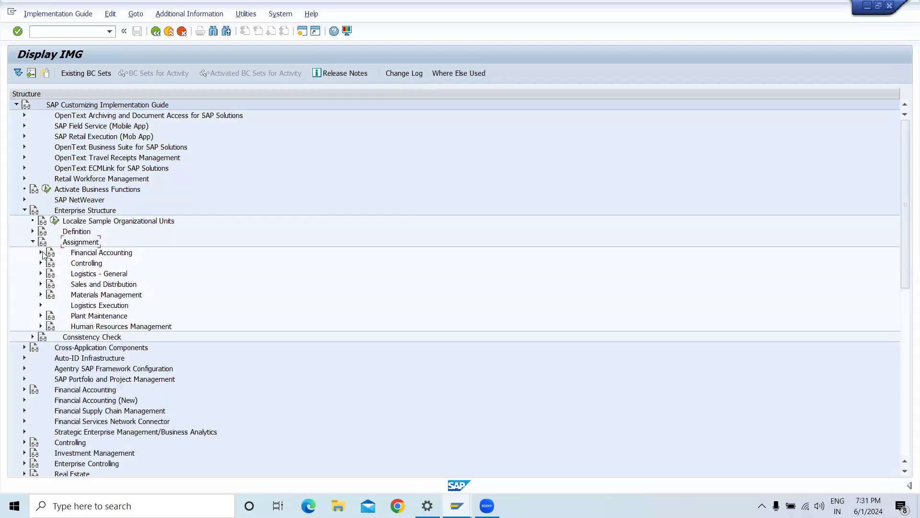
click(41, 253)
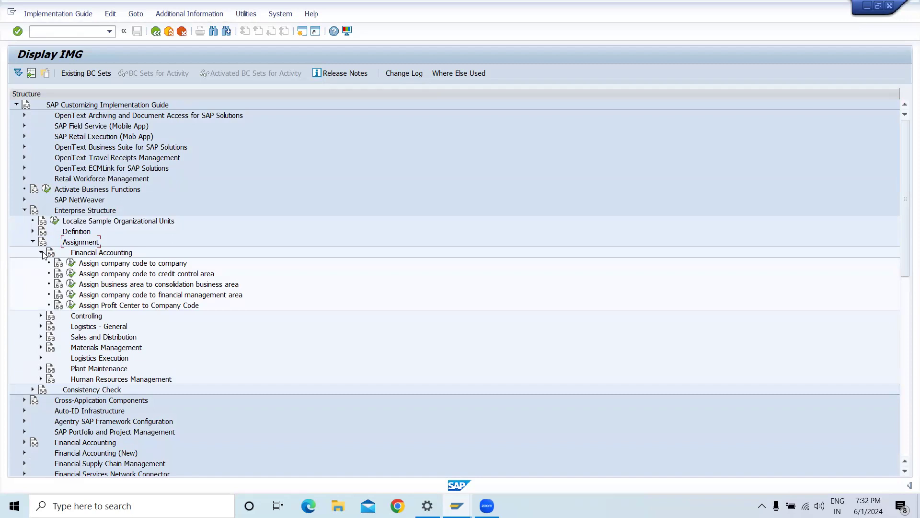
click(70, 263)
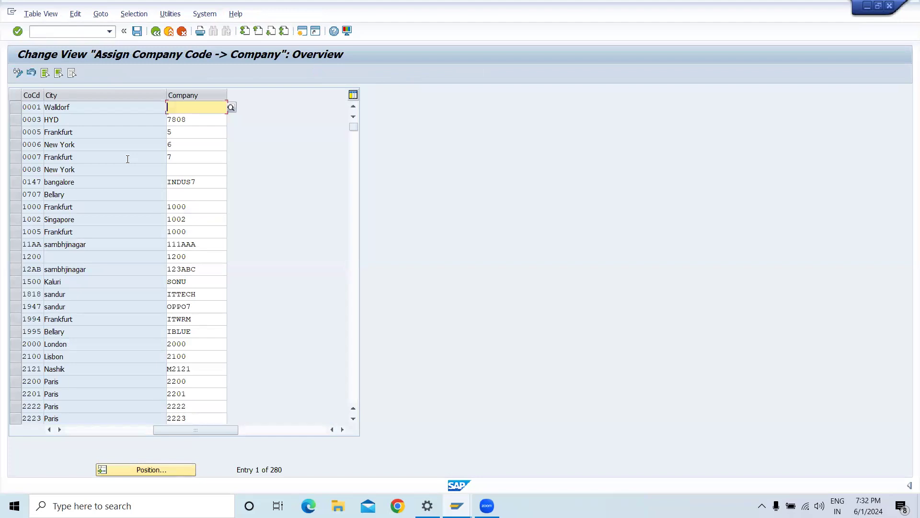
Position the assignment list at company code K310.
click(151, 469)
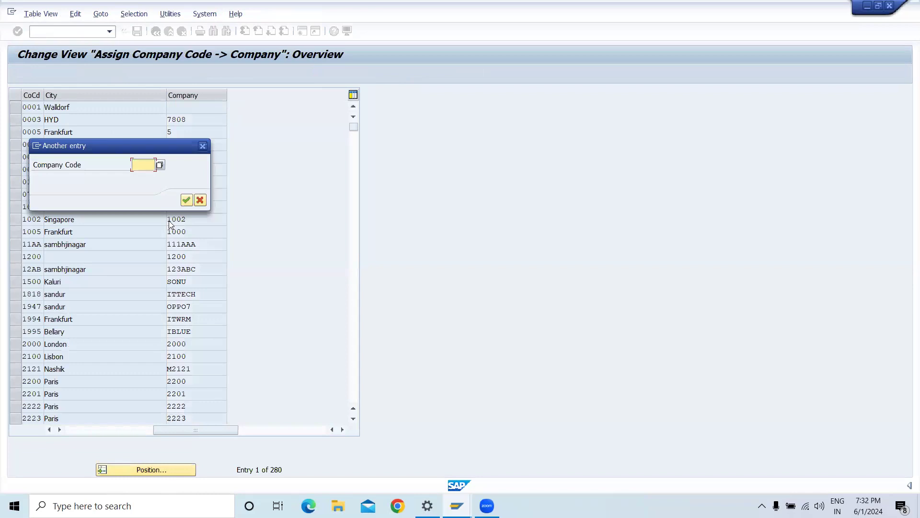
text(K310)
click(187, 201)
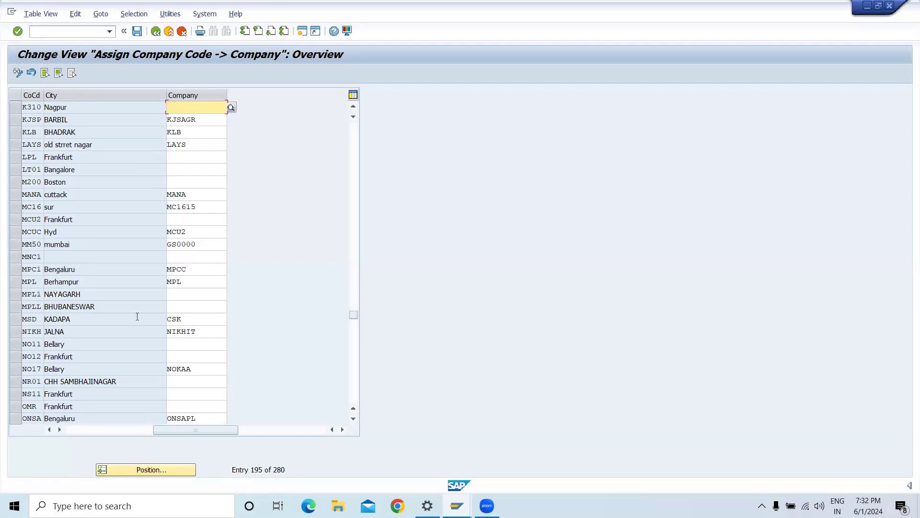
scroll(351, 326, down, 1)
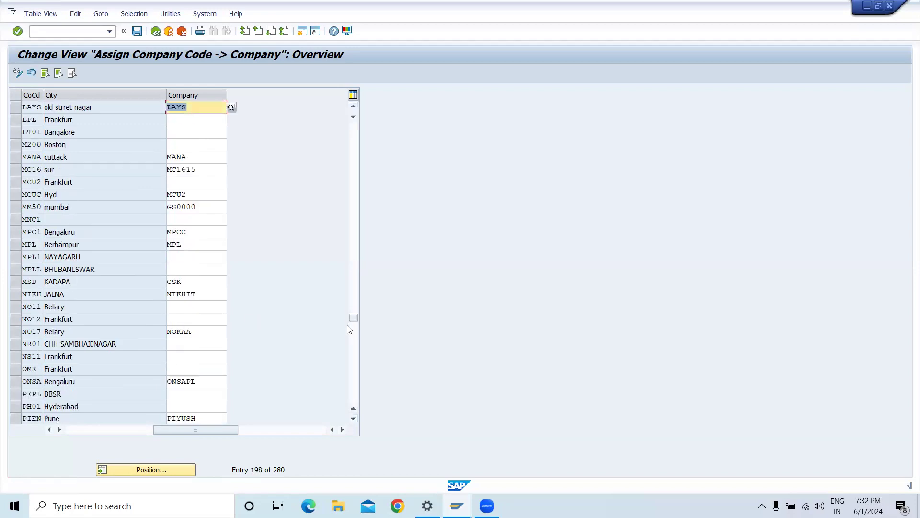
scroll(355, 300, up, 2)
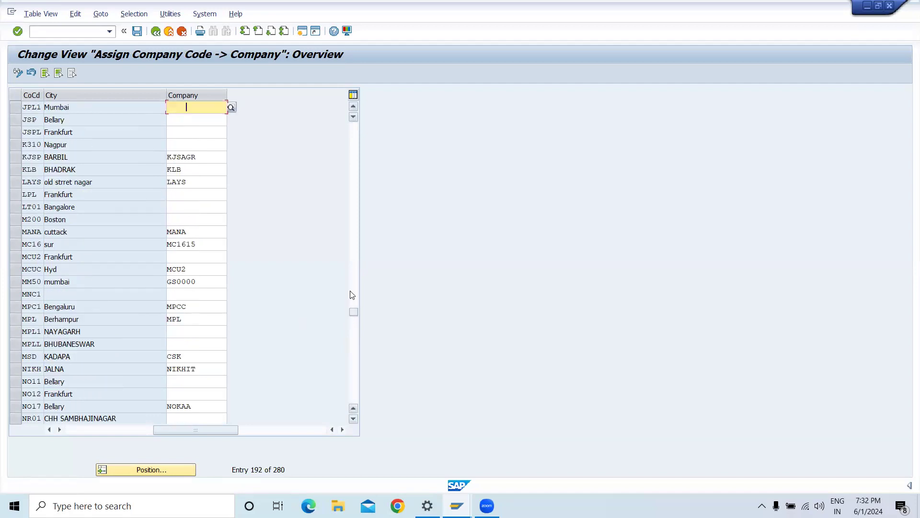
scroll(352, 294, up, 1)
scroll(352, 294, up, 1)
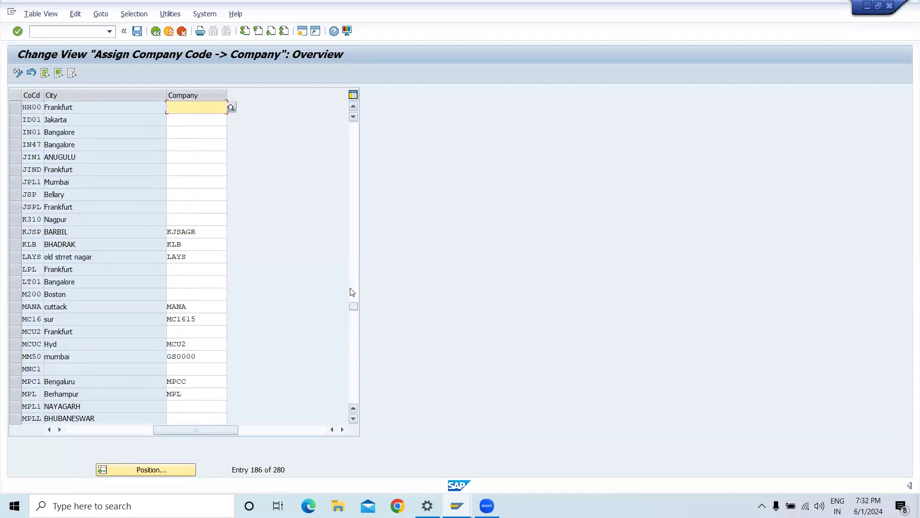
scroll(351, 290, up, 1)
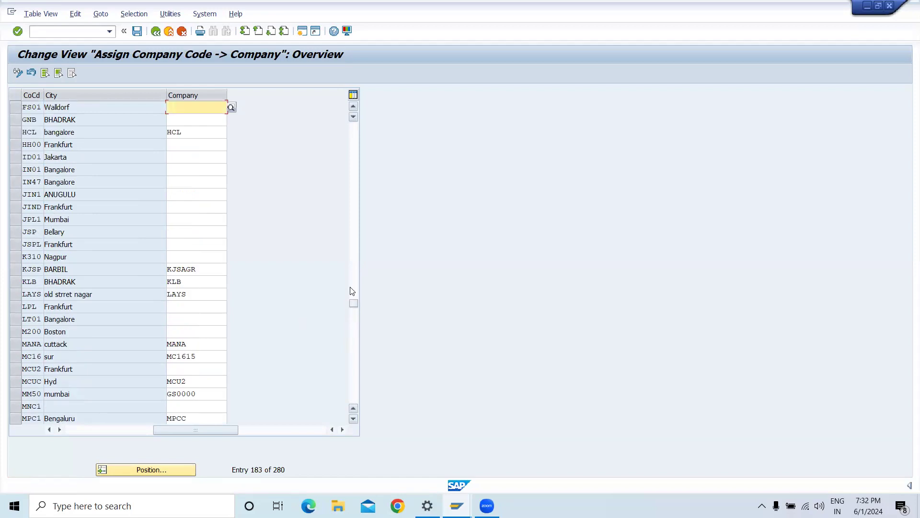
click(354, 128)
click(354, 128)
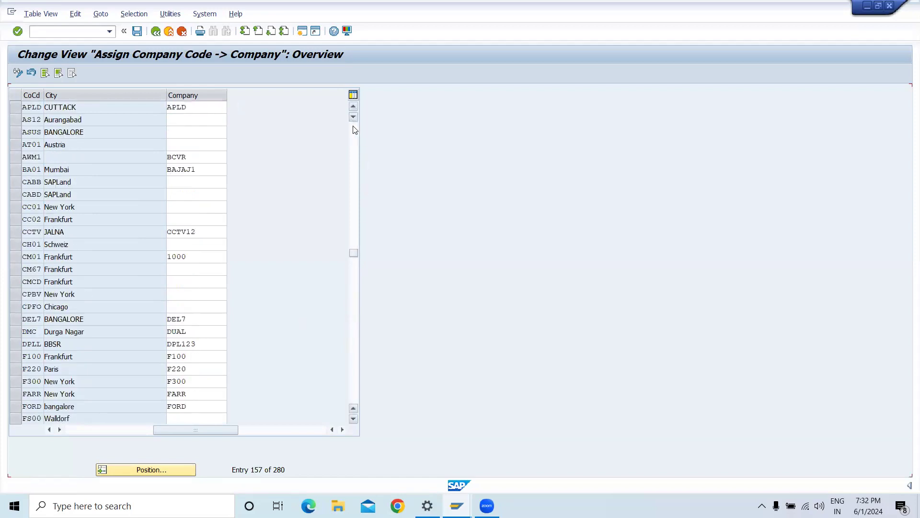
Jump to the K310 entry in the list of company code to company assignments.
click(153, 467)
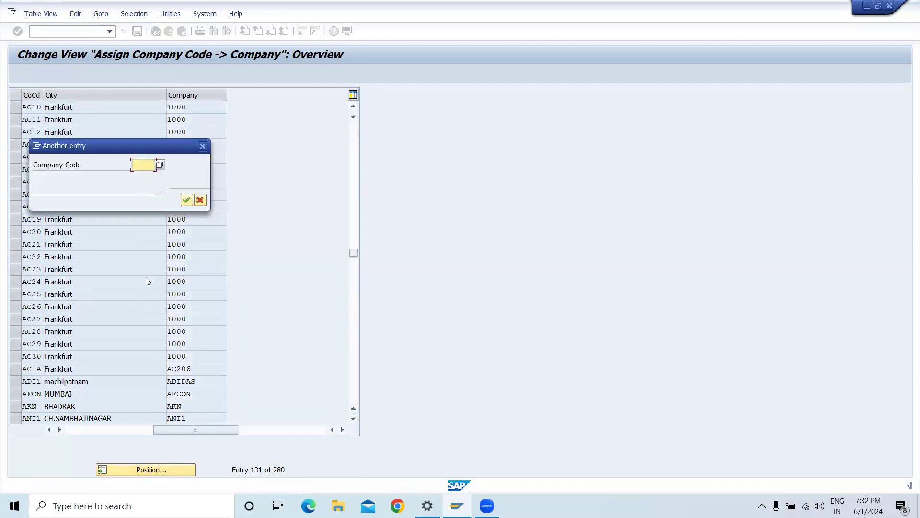
text(K)
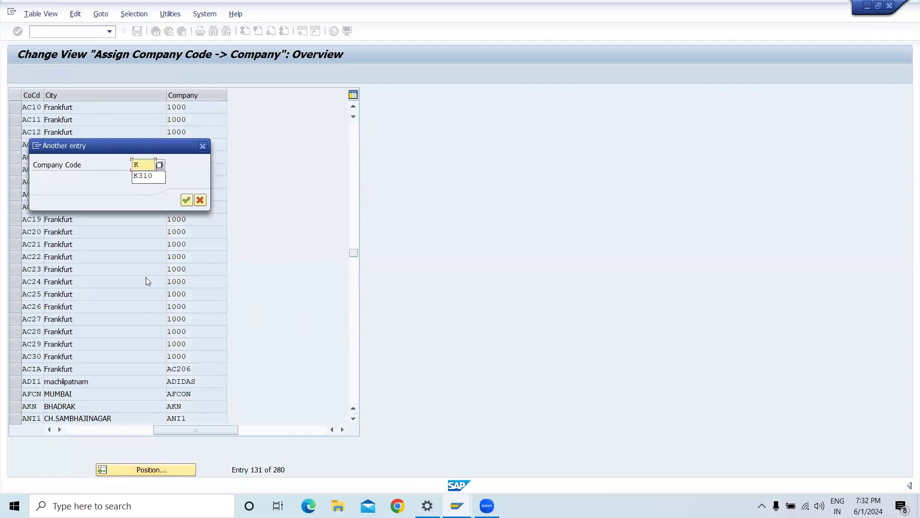
text(310)
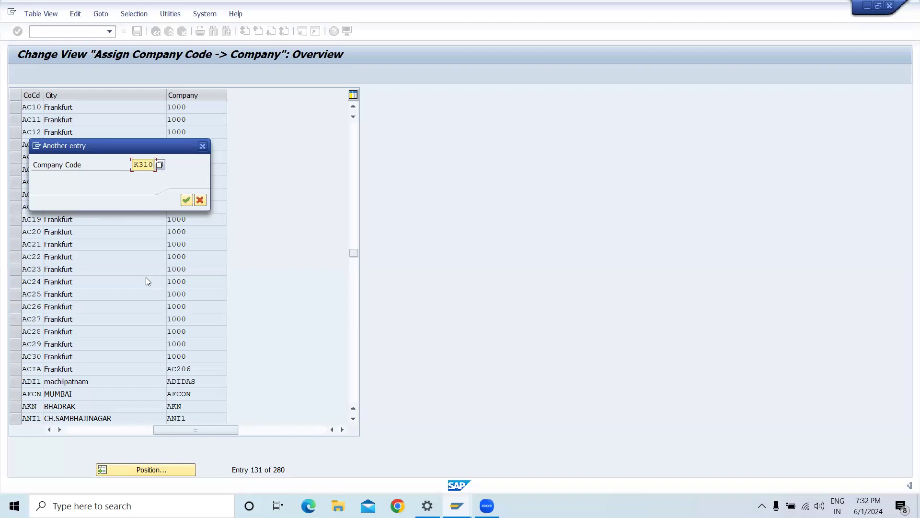
key(Return)
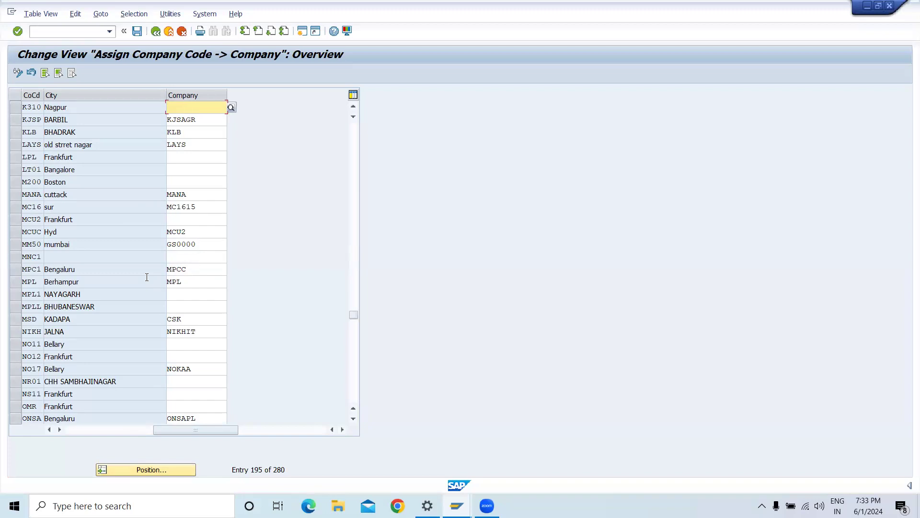
Assign company K3108 (Alpha Laval) to company code K310, choosing it from the list of possible companies.
click(231, 107)
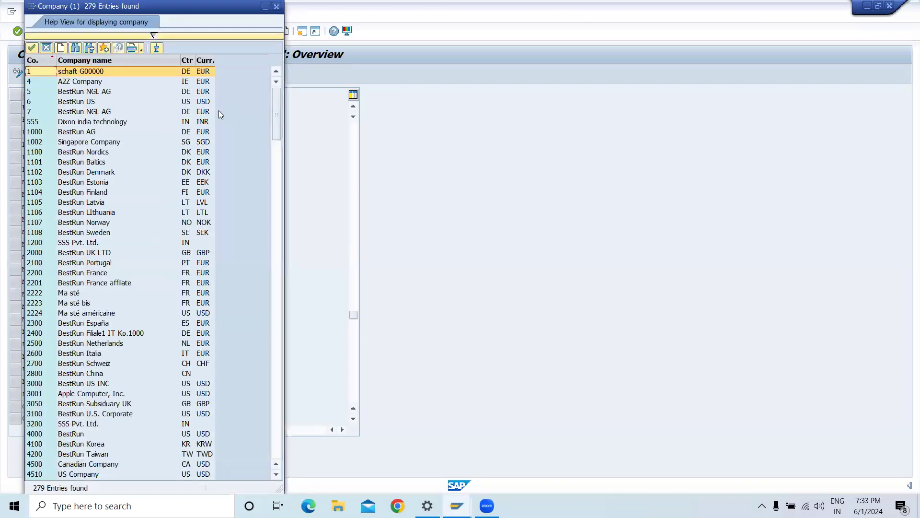
scroll(122, 190, down, 1)
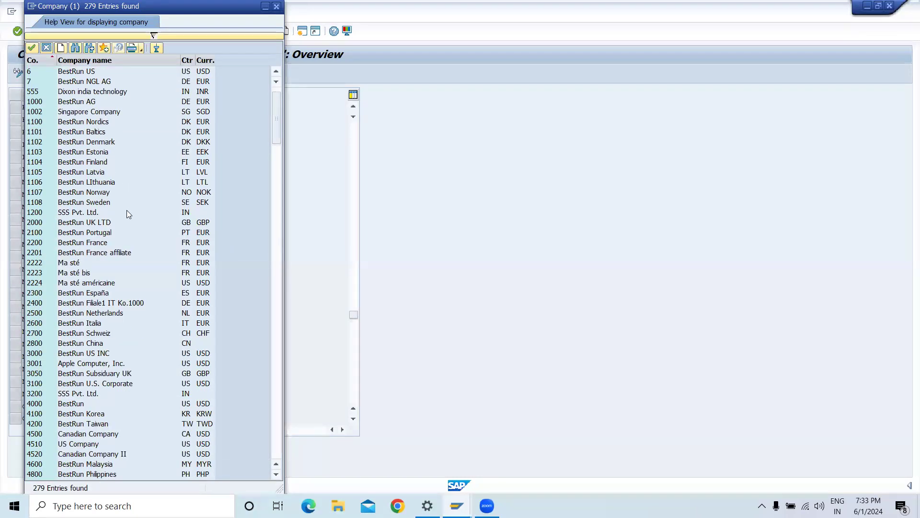
scroll(127, 213, down, 6)
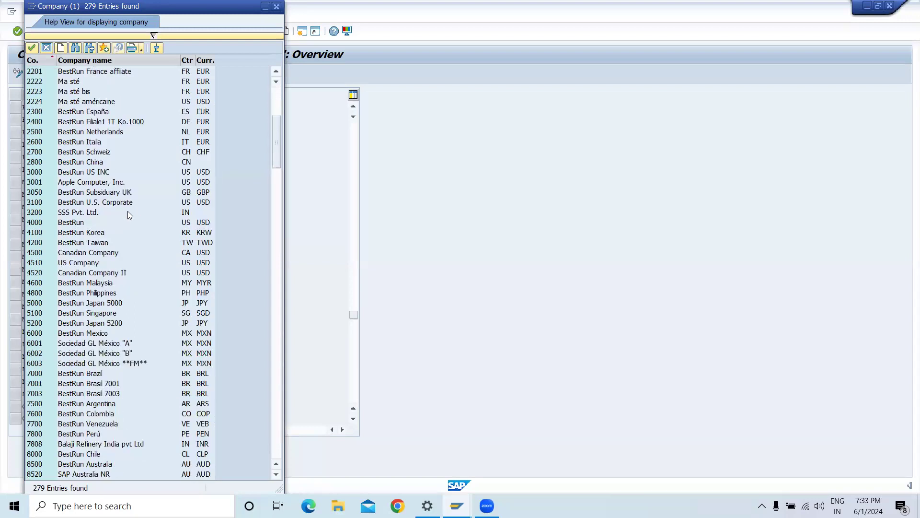
scroll(128, 214, down, 14)
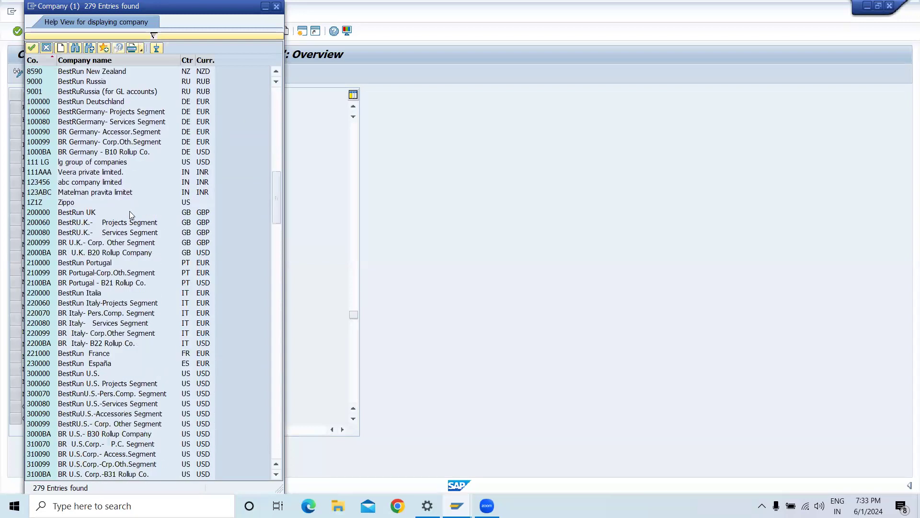
scroll(130, 213, down, 12)
scroll(131, 213, down, 19)
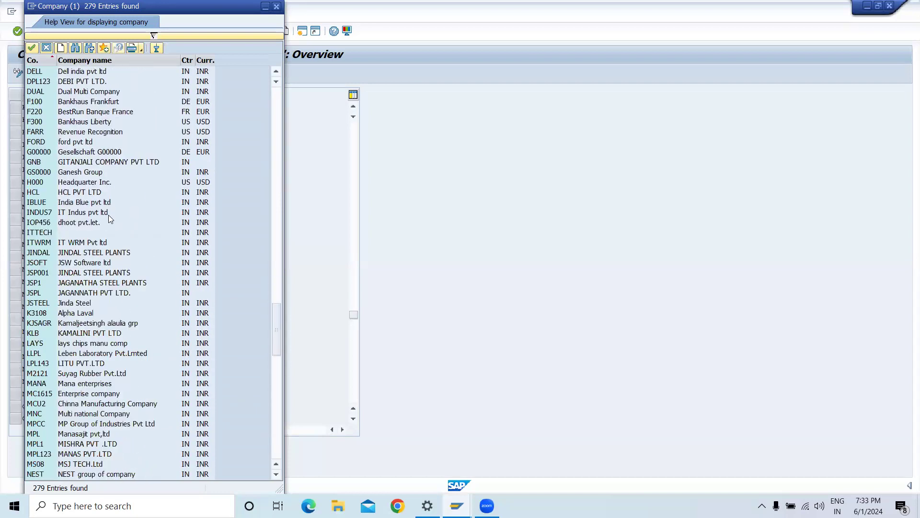
click(79, 314)
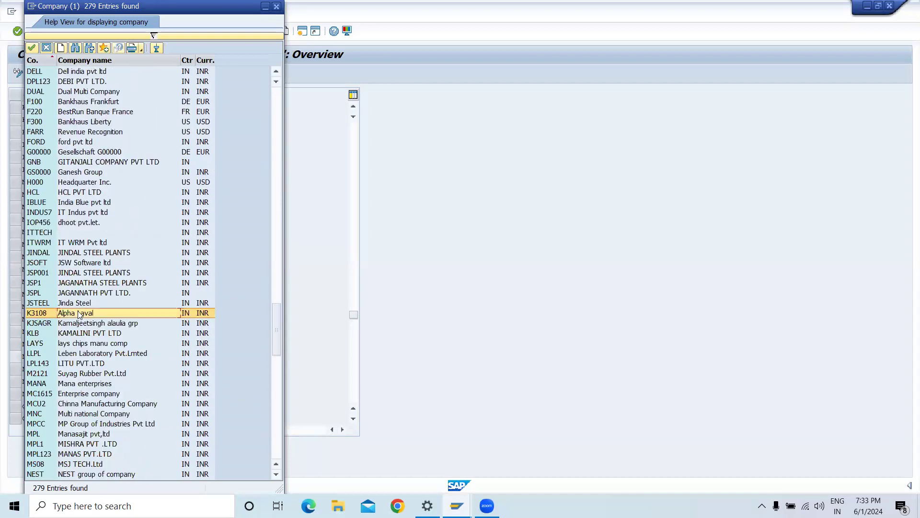
double_click(79, 314)
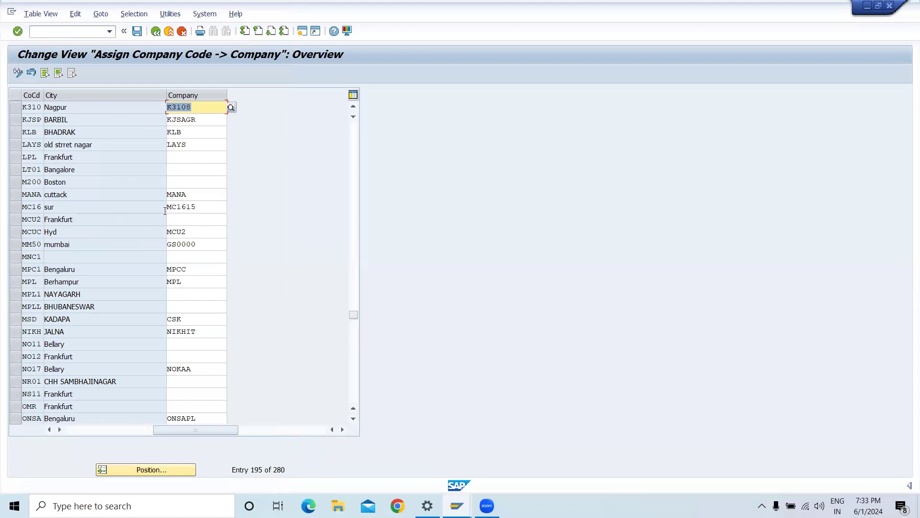
Save the company assignment under customizing request DPKK900299 and return to the Implementation Guide structure.
click(137, 32)
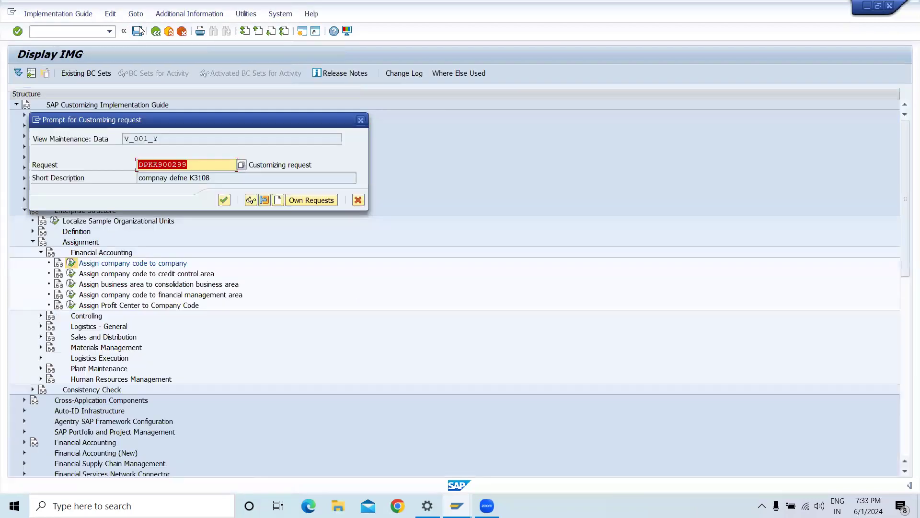
click(224, 201)
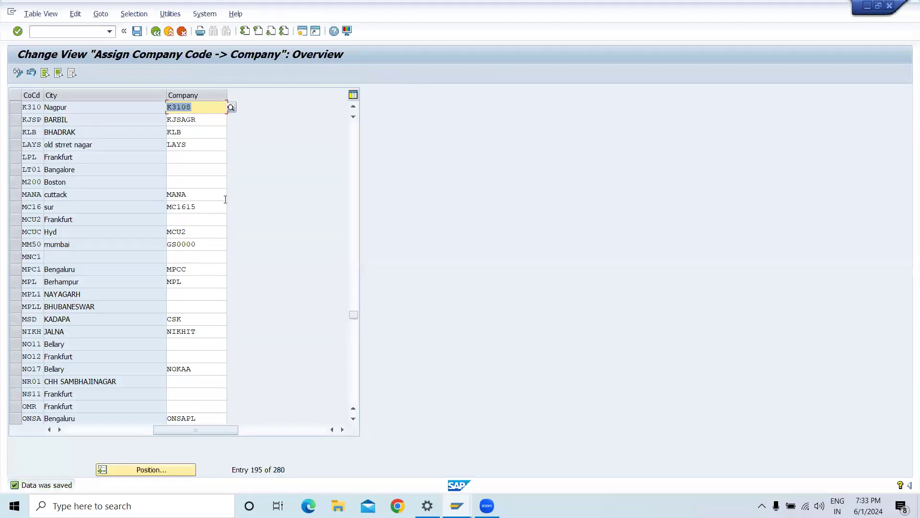
click(156, 32)
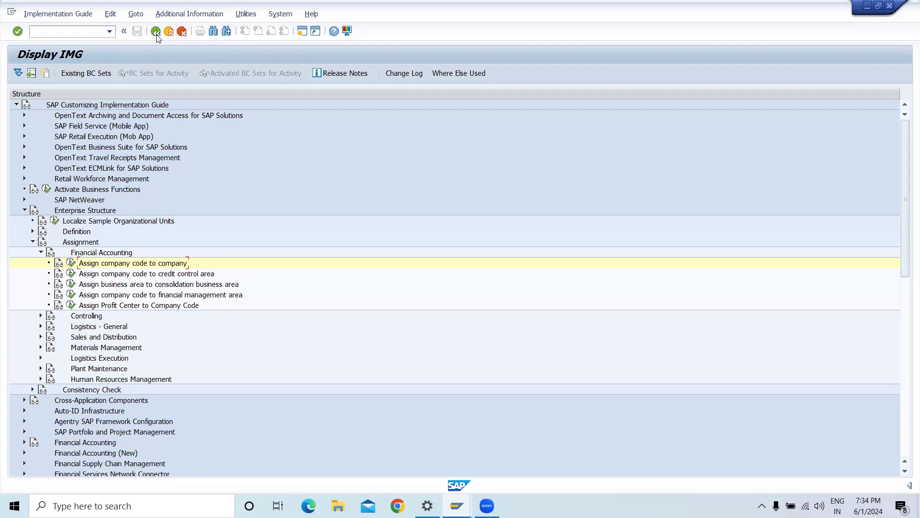
Collapse Financial Accounting under Assignment and open the Define Plant activity under Definition, Logistics - General.
click(41, 252)
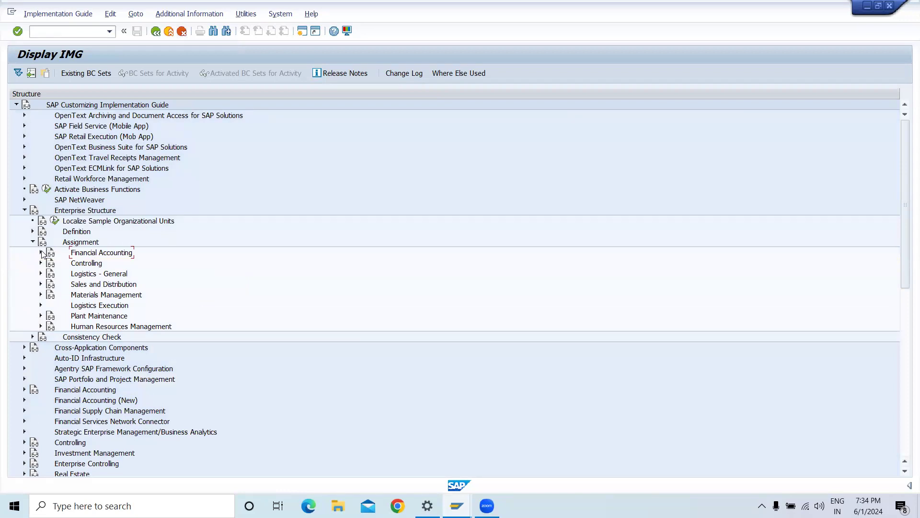
click(32, 232)
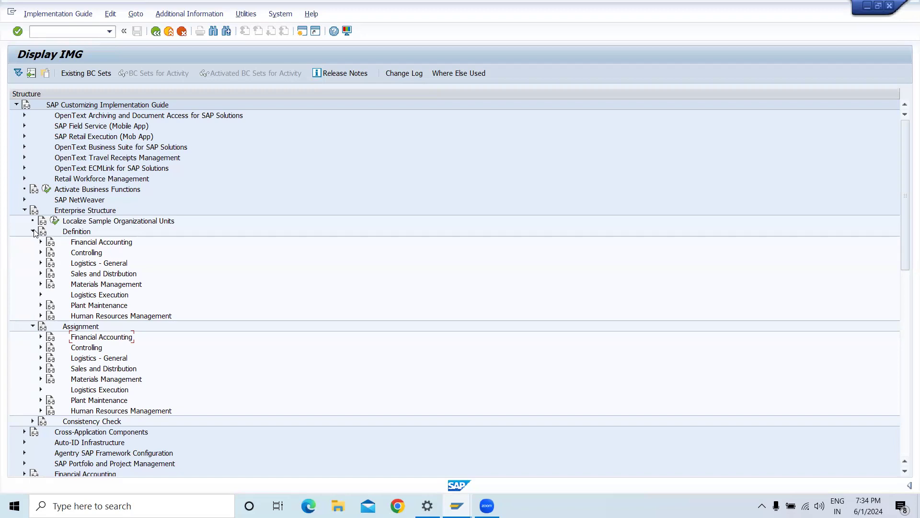
click(41, 264)
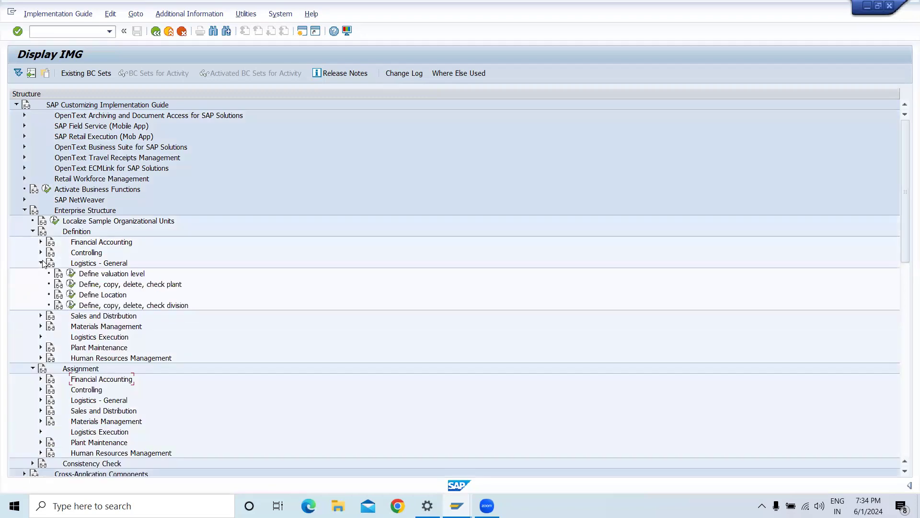
click(72, 283)
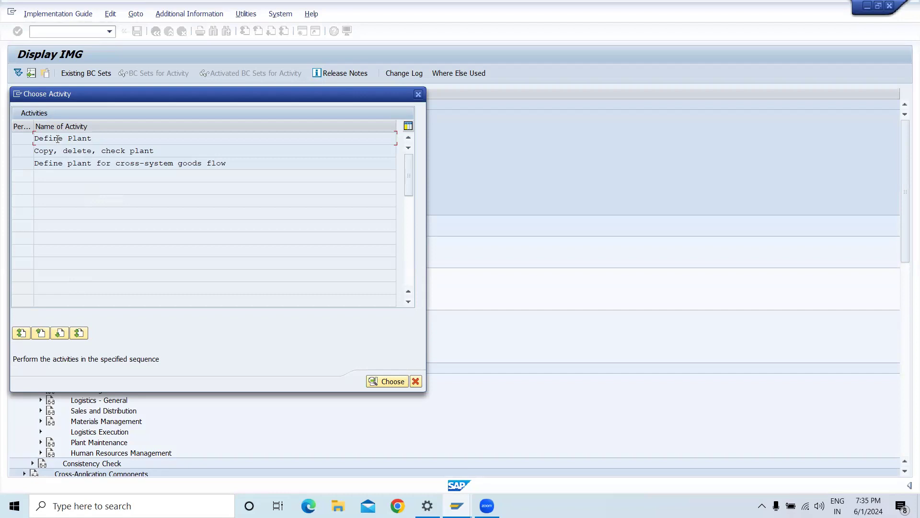
double_click(58, 139)
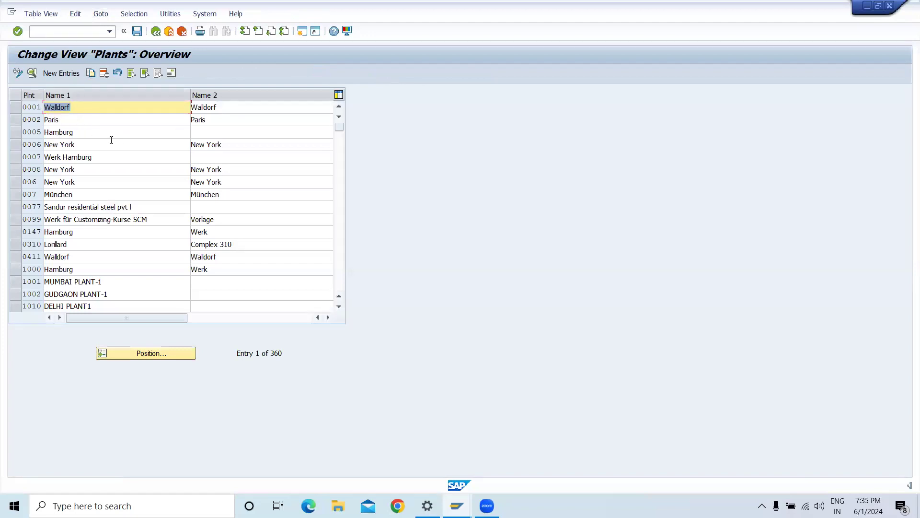
View the details of plant 0001 (Walldorf) and return to the plant overview.
double_click(51, 107)
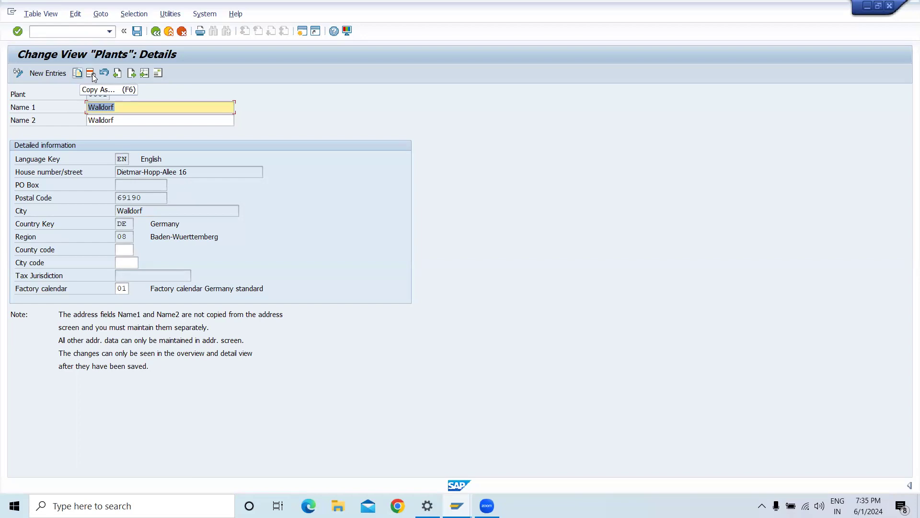
click(156, 33)
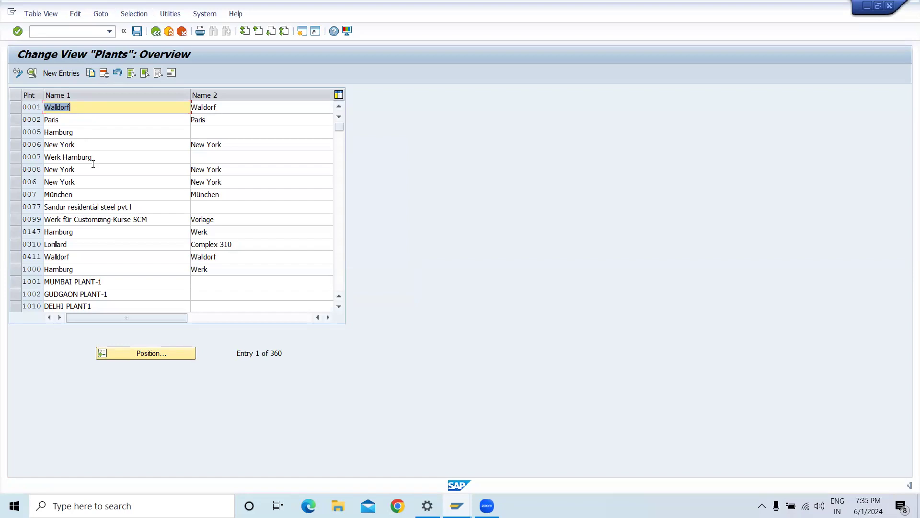
scroll(113, 254, down, 1)
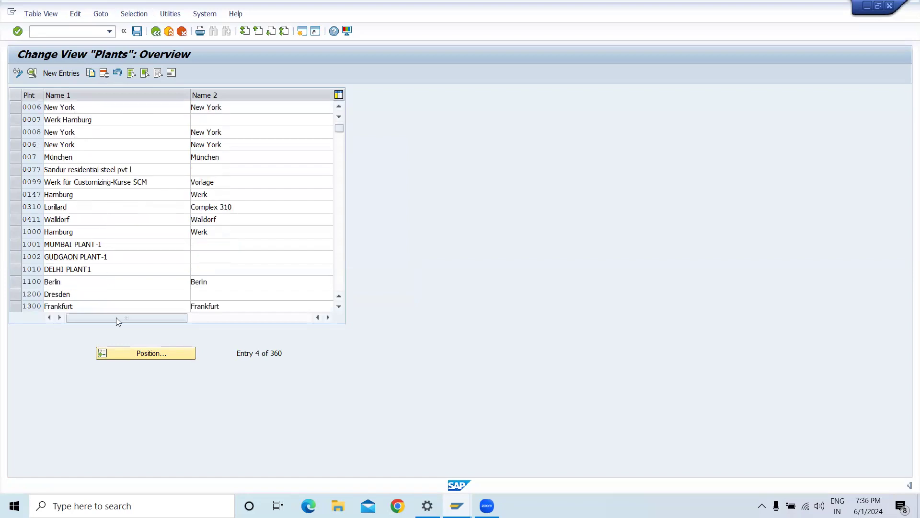
scroll(116, 318, up, 1)
Try to position the plant list at plant LLP1.
click(130, 347)
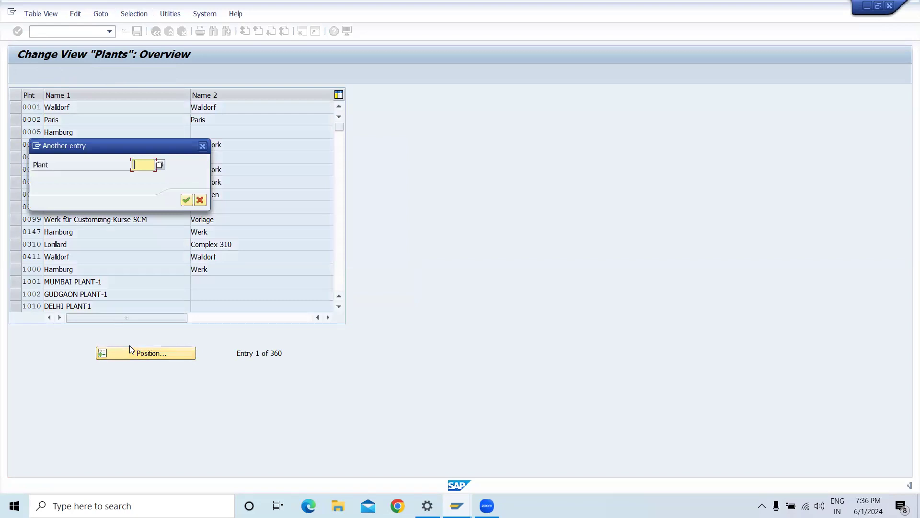
text(11p1)
click(186, 200)
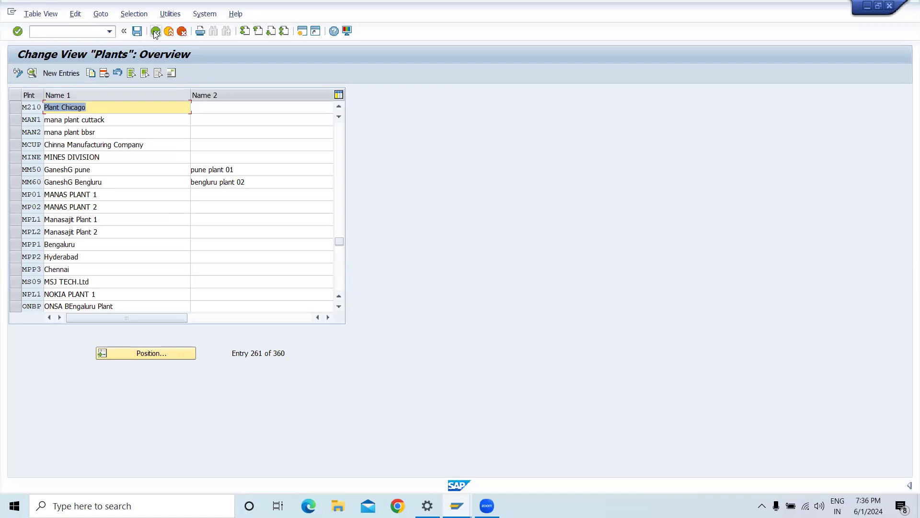
Position the plant list at plant L-4.
click(153, 353)
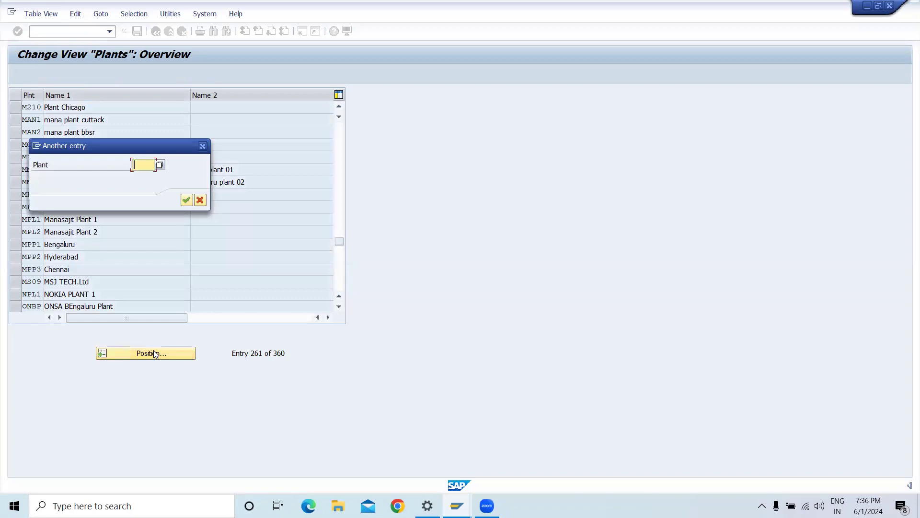
text(l)
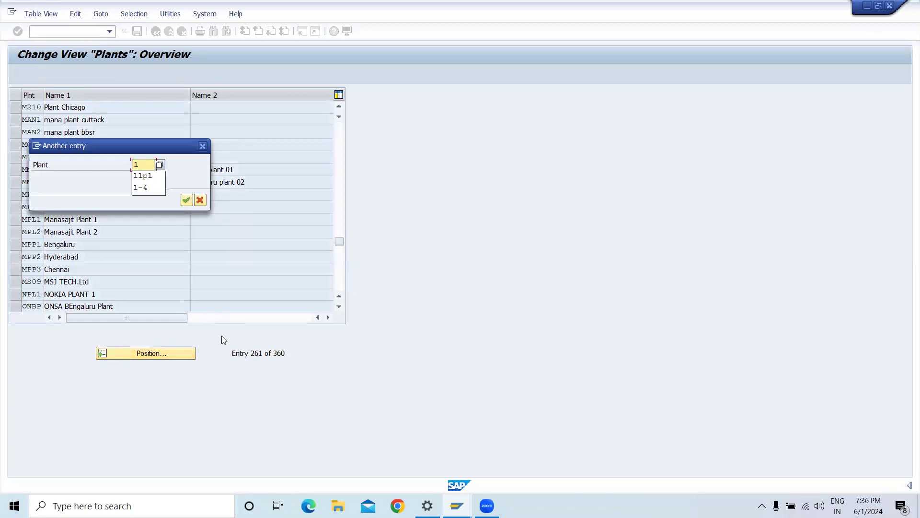
click(160, 188)
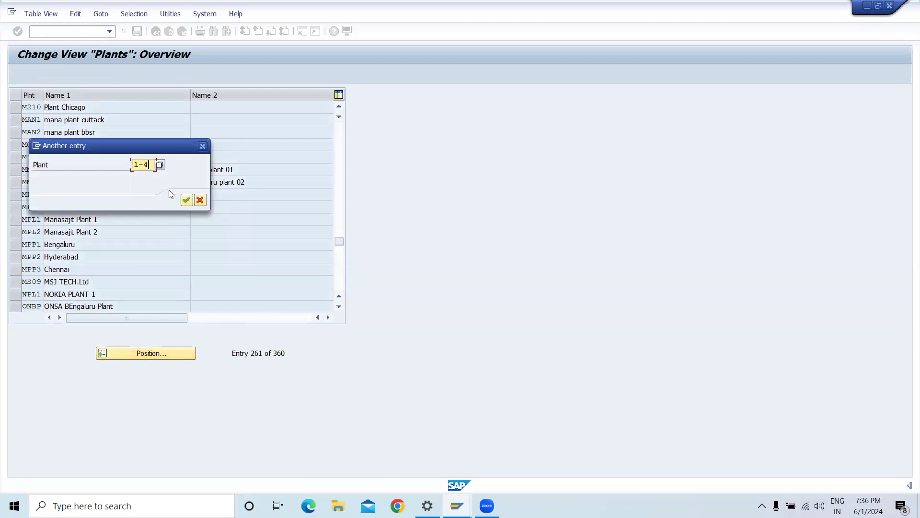
click(187, 200)
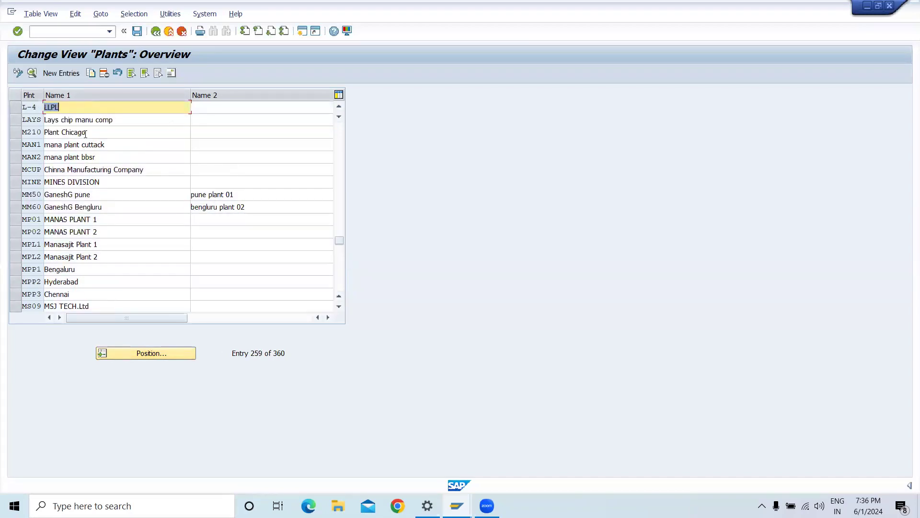
Try to copy plant L-4 as a new entry, and view and dismiss the connection error details.
click(14, 109)
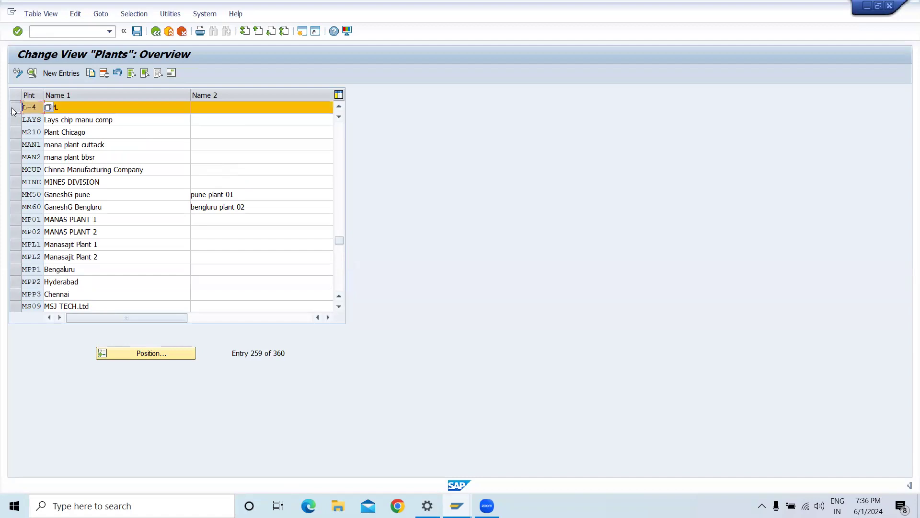
click(93, 74)
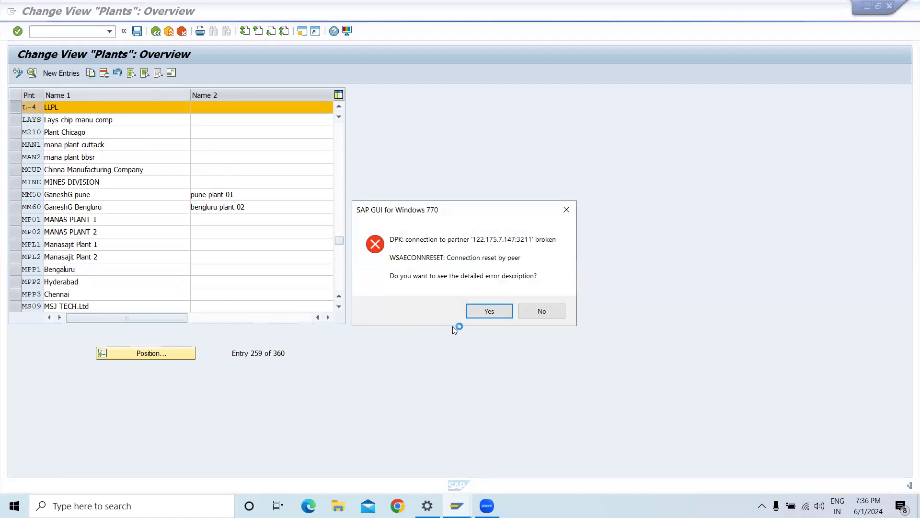
click(483, 312)
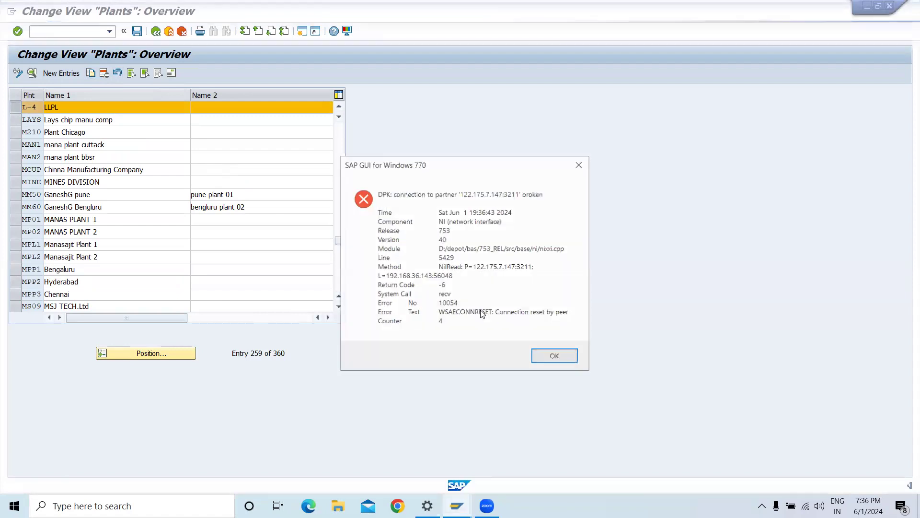
click(552, 355)
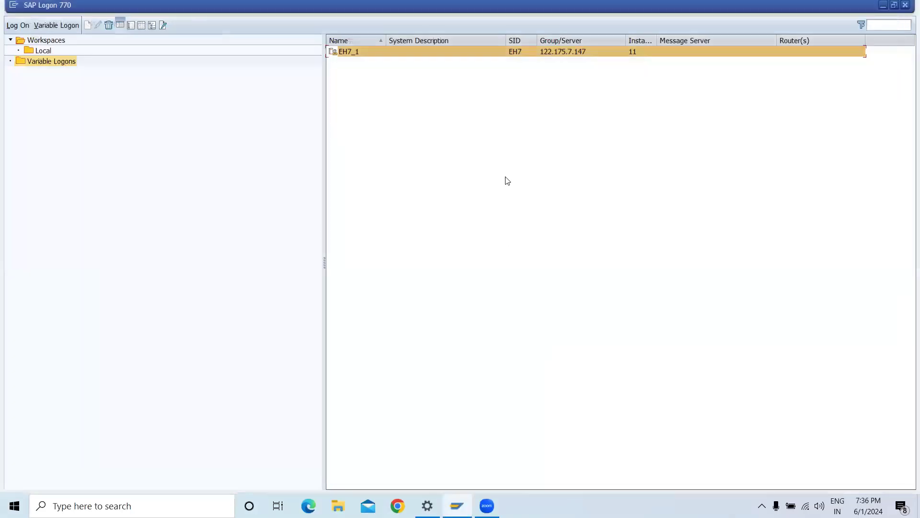
Open the EH7_1 system and log on to client 800 with the user ID and account password.
double_click(395, 51)
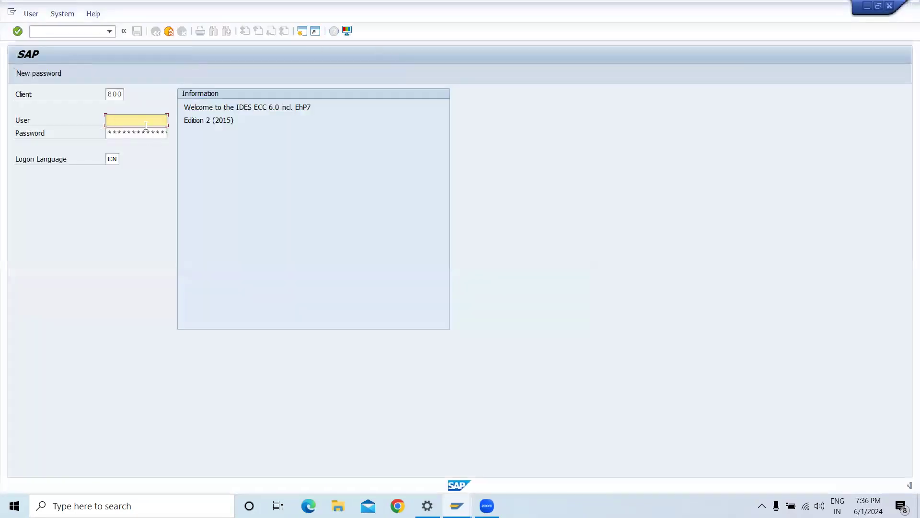
text(11)
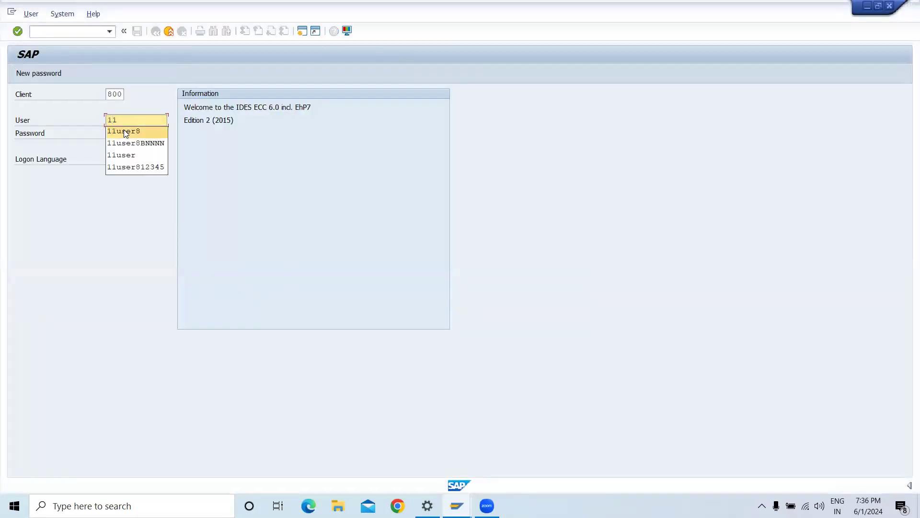
click(127, 132)
click(115, 130)
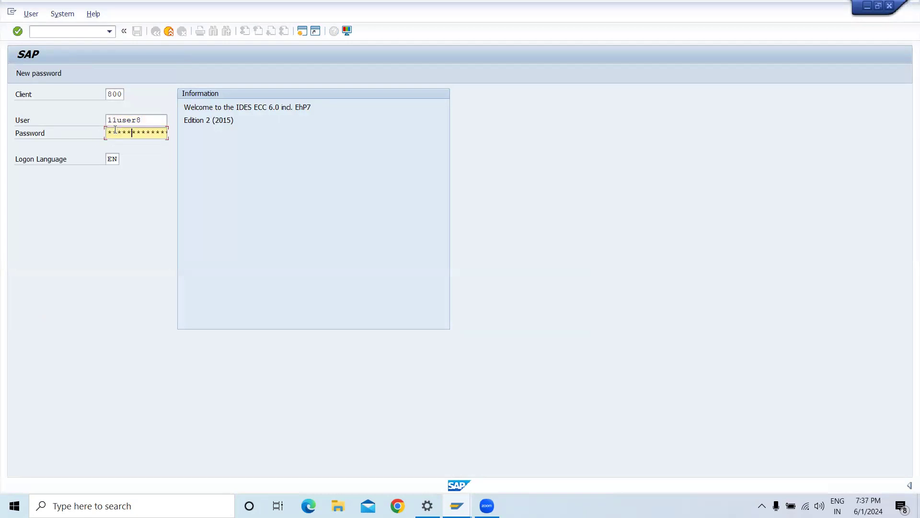
key(Return)
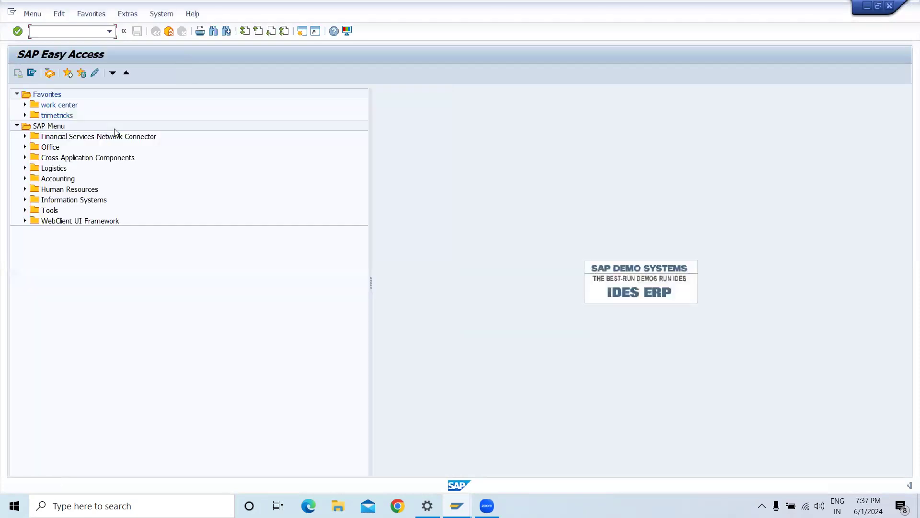
Start transaction SPRO and display the SAP Reference IMG.
click(58, 31)
text(spro)
key(Return)
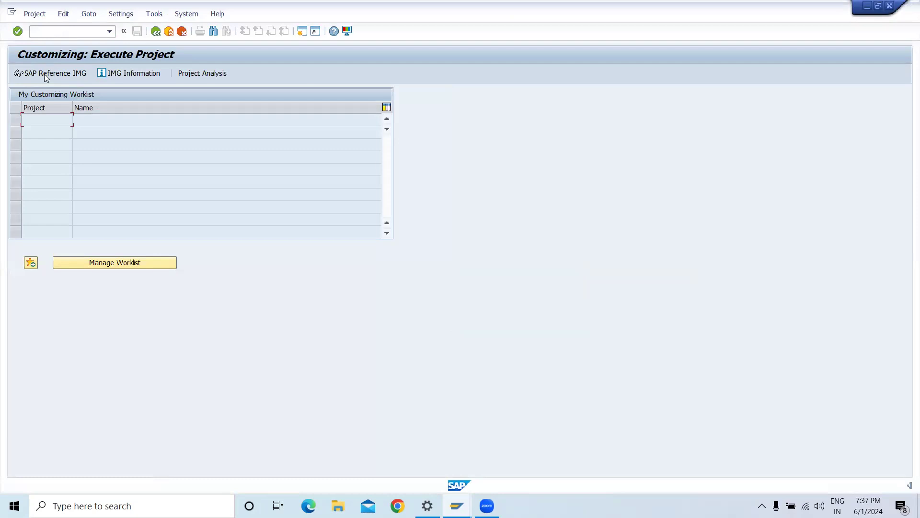
click(44, 77)
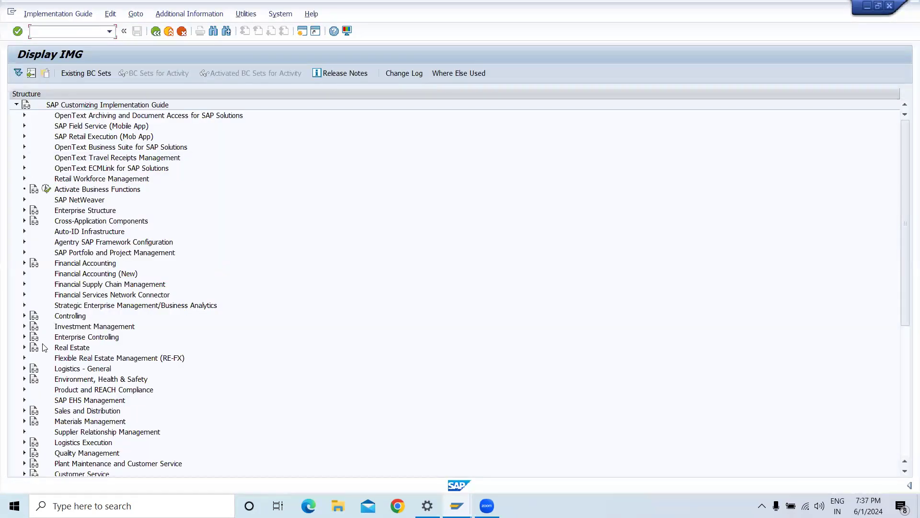
Open the Define Plant activity from Enterprise Structure > Definition > Logistics - General.
scroll(50, 357, down, 1)
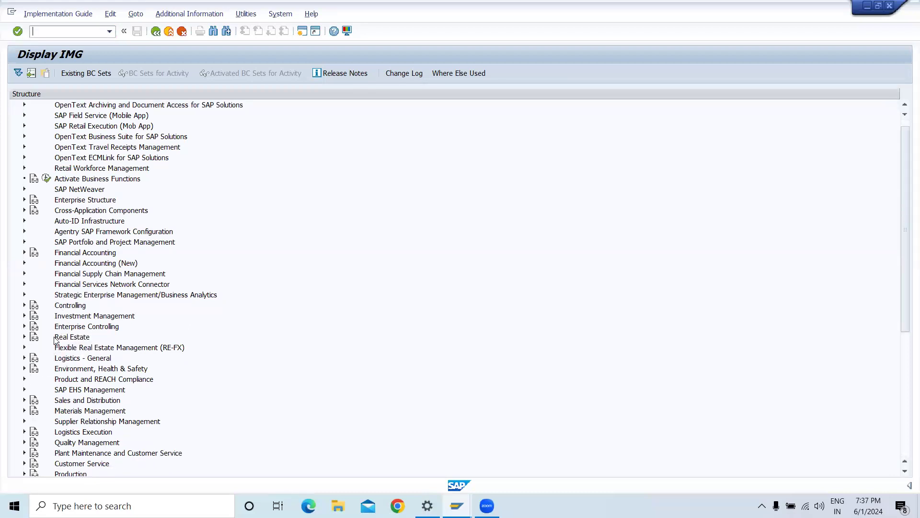
scroll(56, 343, up, 1)
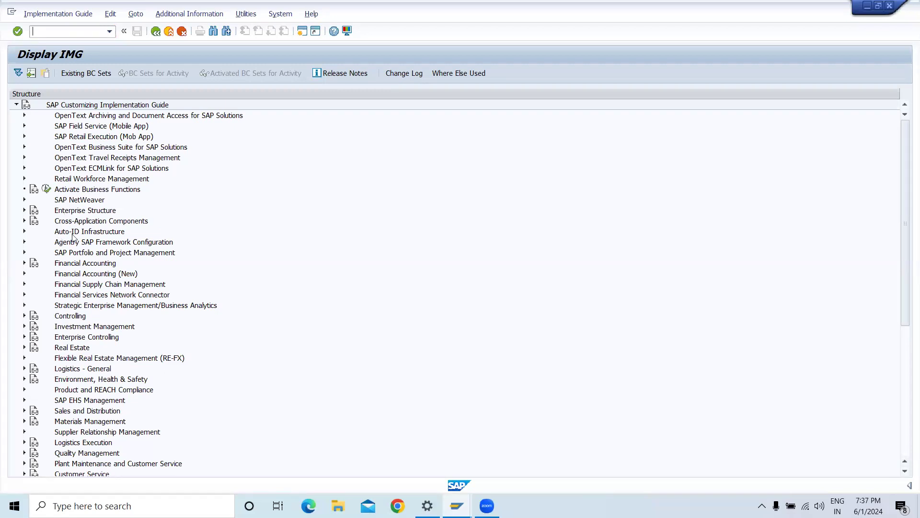
click(23, 210)
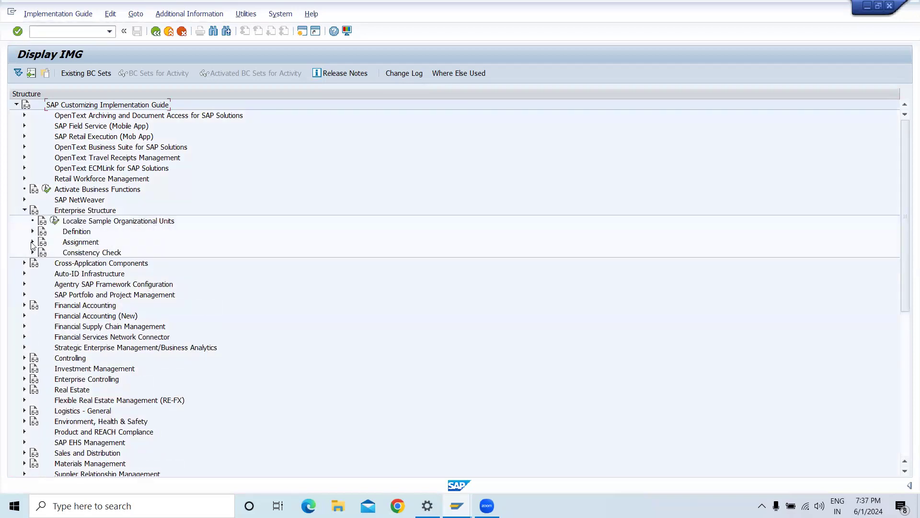
click(32, 231)
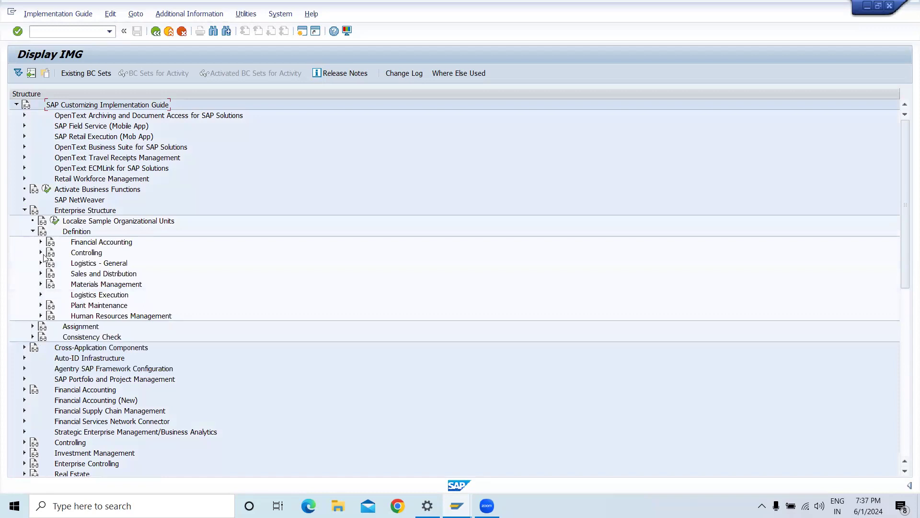
click(41, 263)
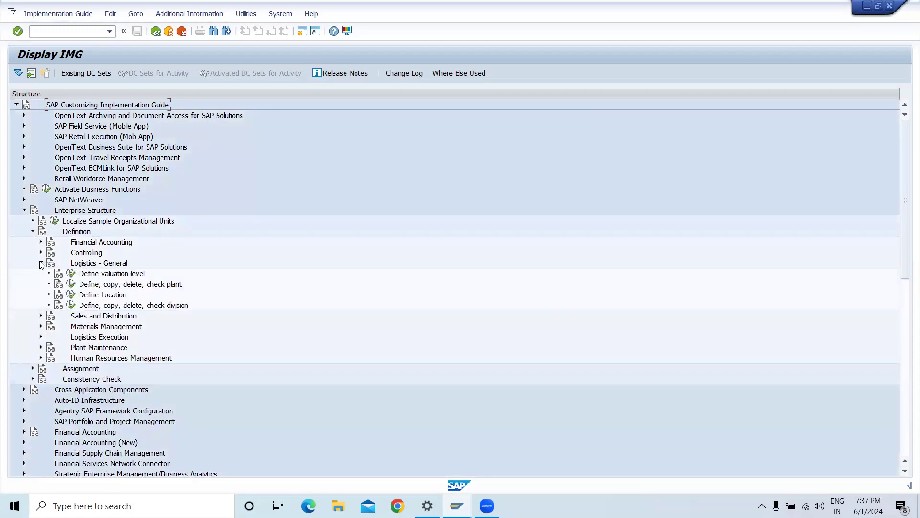
click(71, 284)
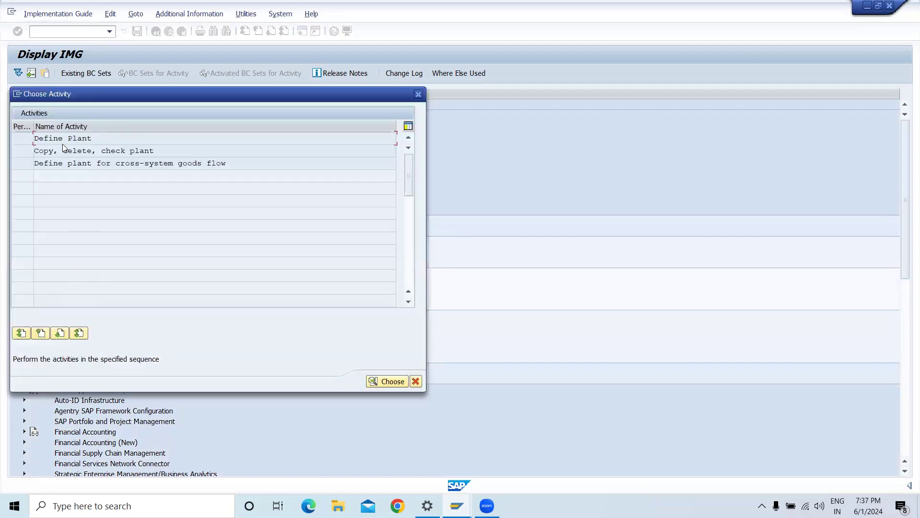
double_click(65, 138)
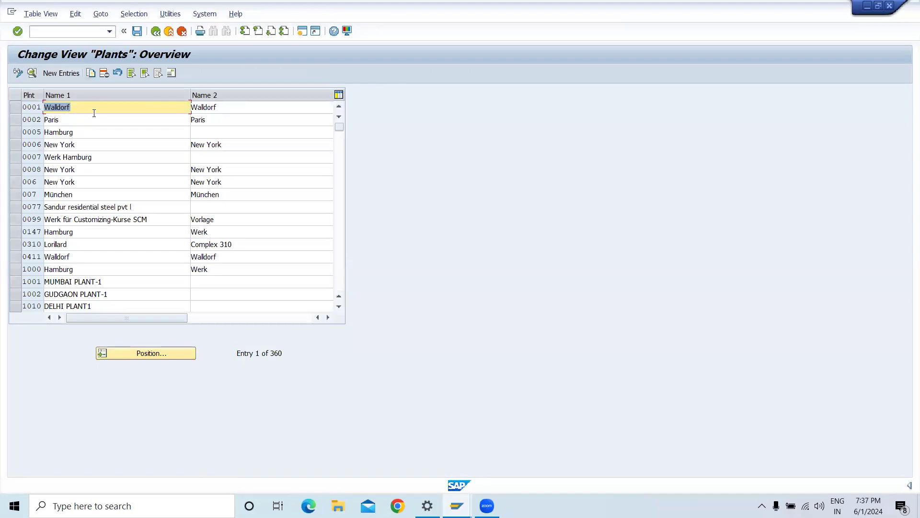
Position the plant list at entries starting with L.
click(134, 353)
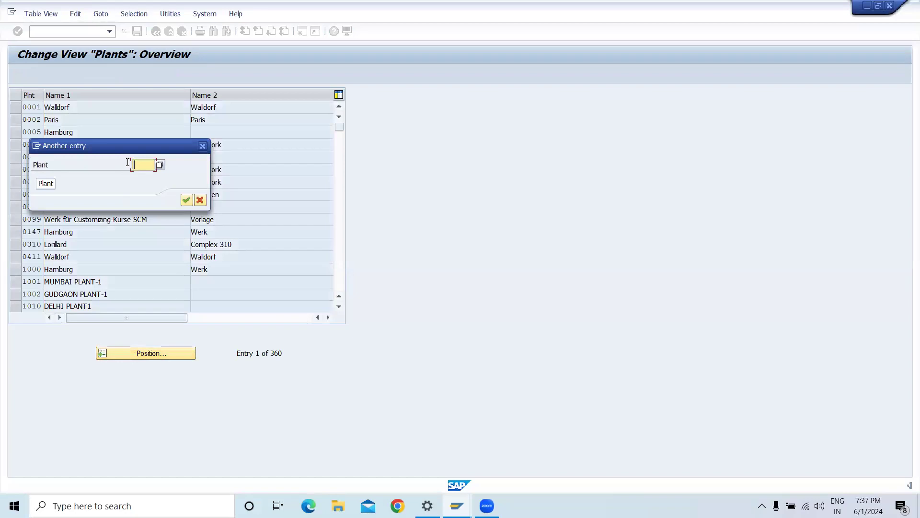
text(L)
click(186, 201)
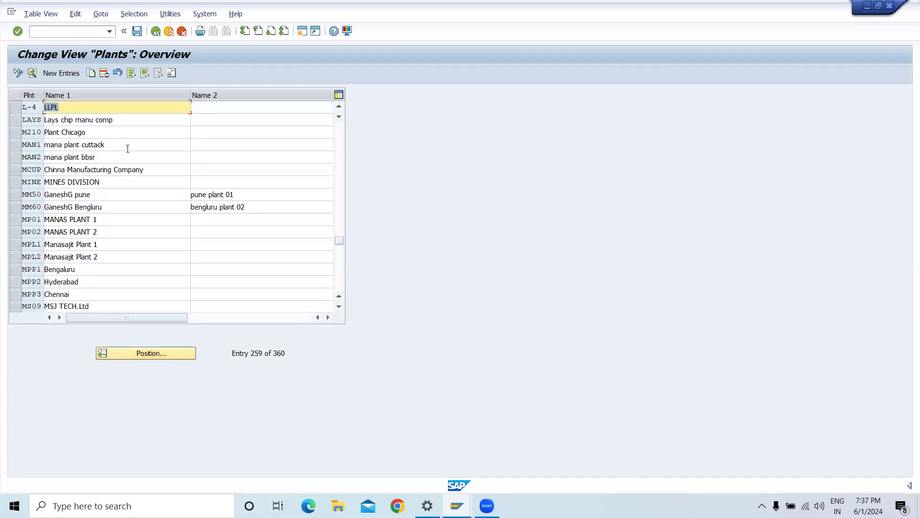
Copy plant L-4 as a new entry and replace its plant code with the prefix K.
click(15, 107)
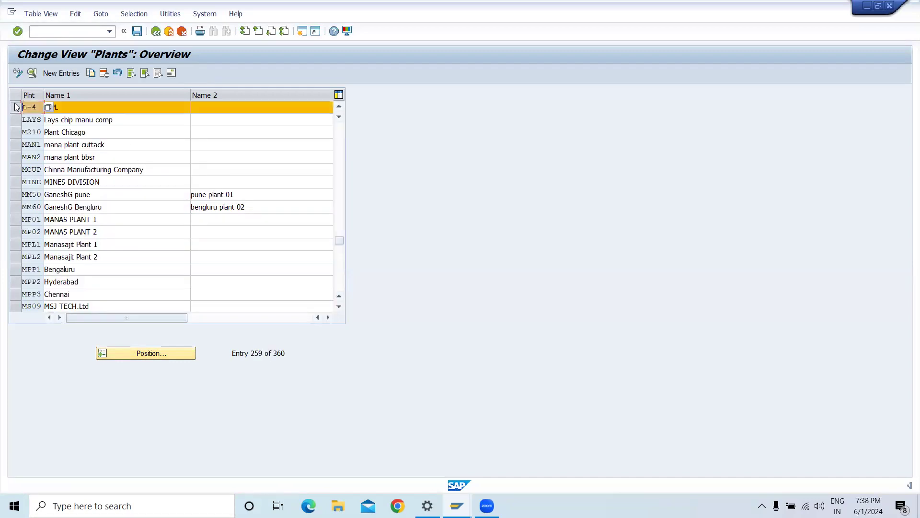
click(90, 73)
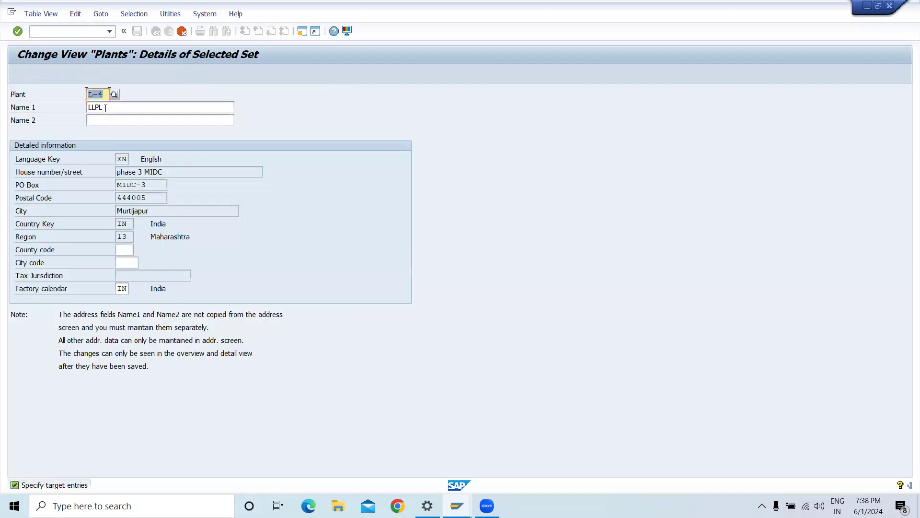
key(BackSpace)
text(K)
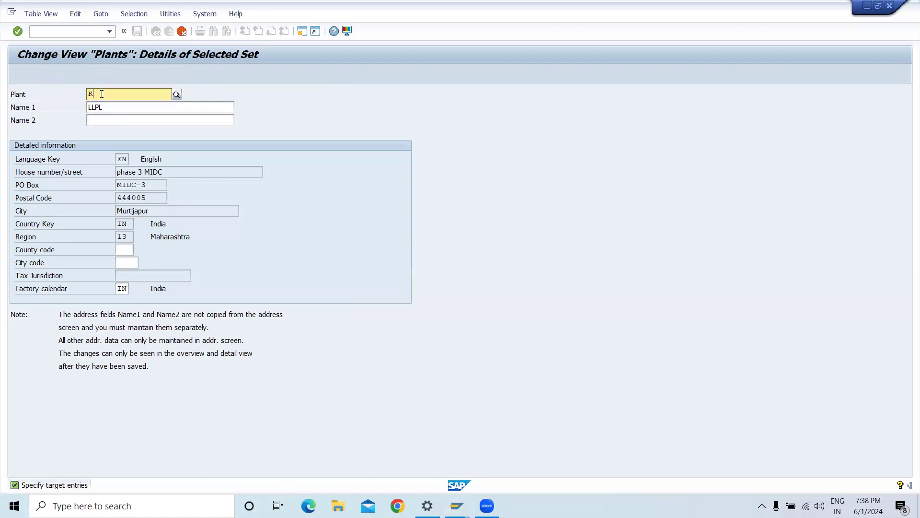
text(3108)
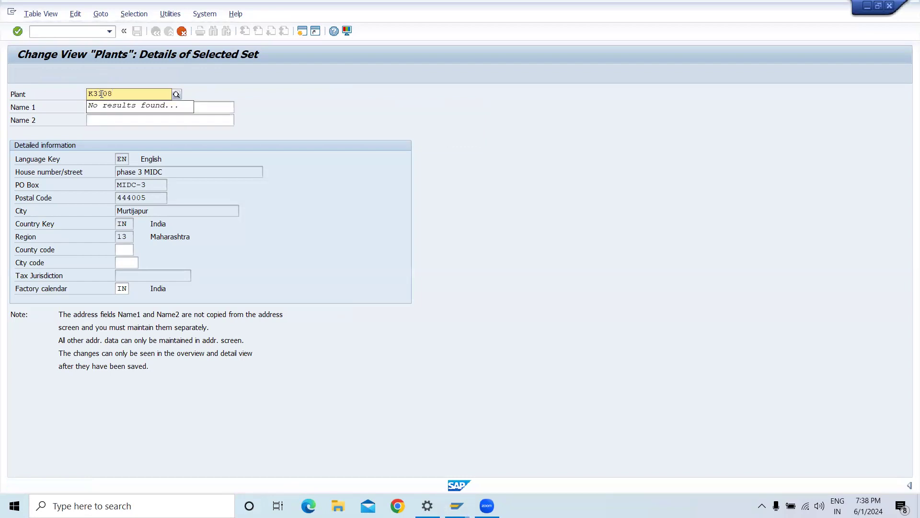
key(BackSpace)
key(BackSpace)
key(BackSpace)
key(BackSpace)
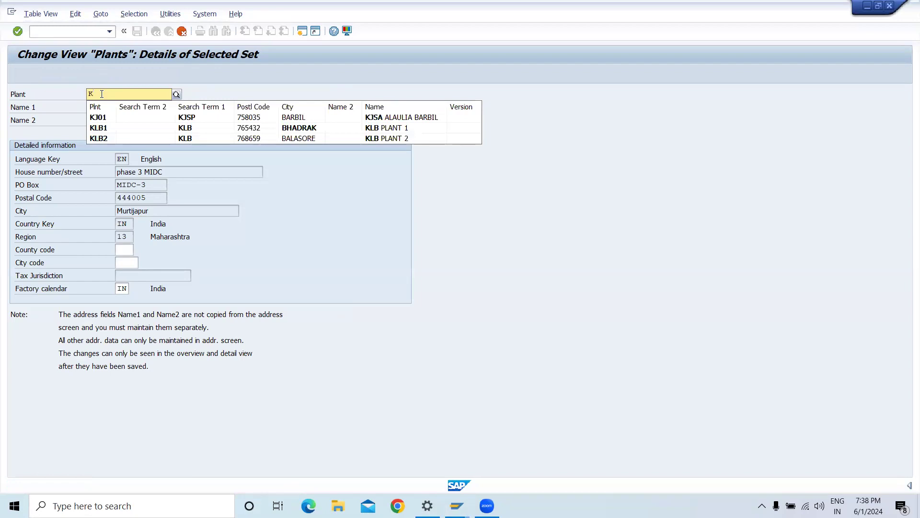
text(12)
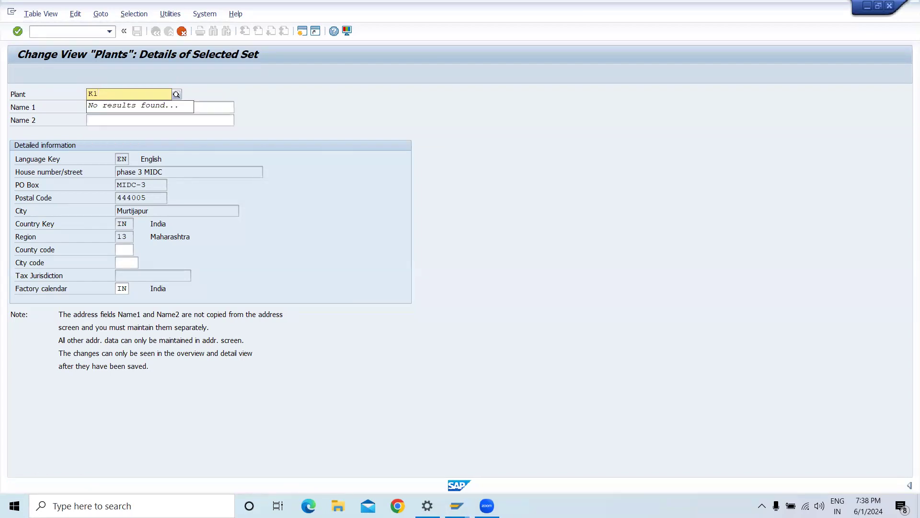
key(BackSpace)
key(BackSpace)
text(2323)
key(BackSpace)
key(BackSpace)
key(BackSpace)
key(BackSpace)
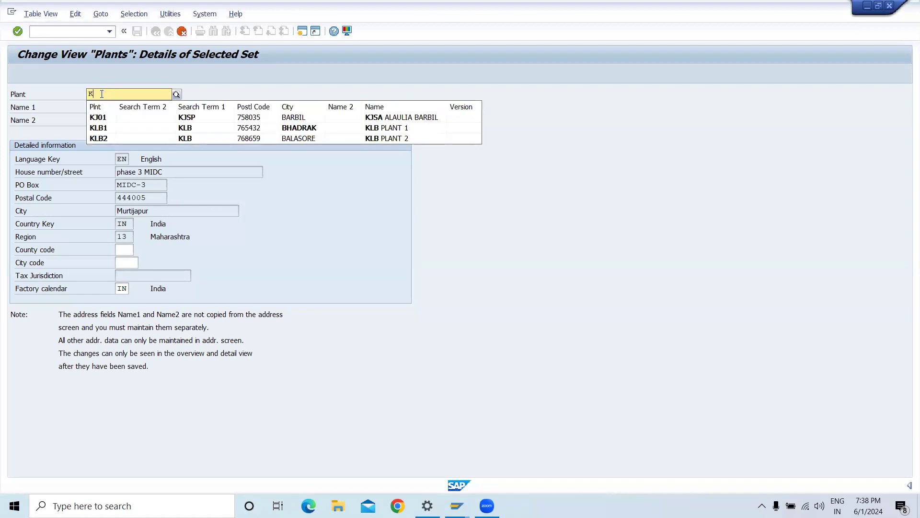
Complete the new plant's code as K310 and accept it.
text(310)
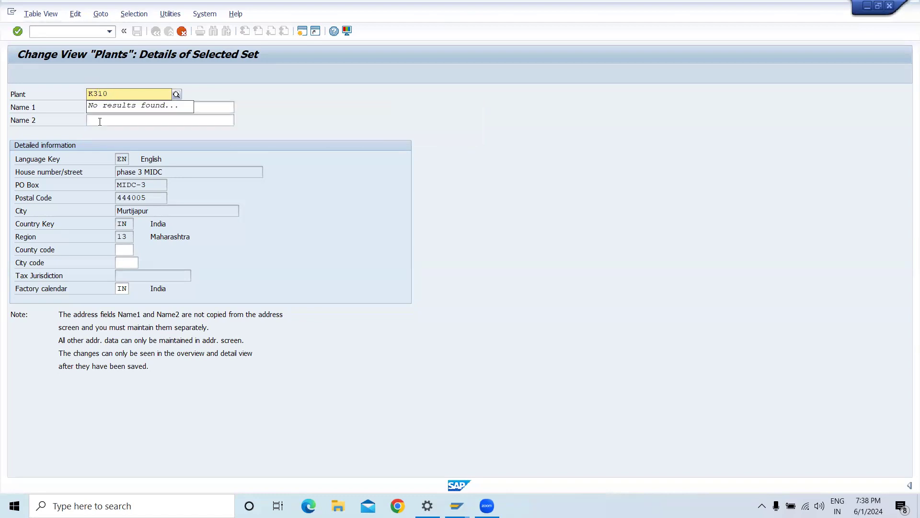
key(Return)
click(99, 120)
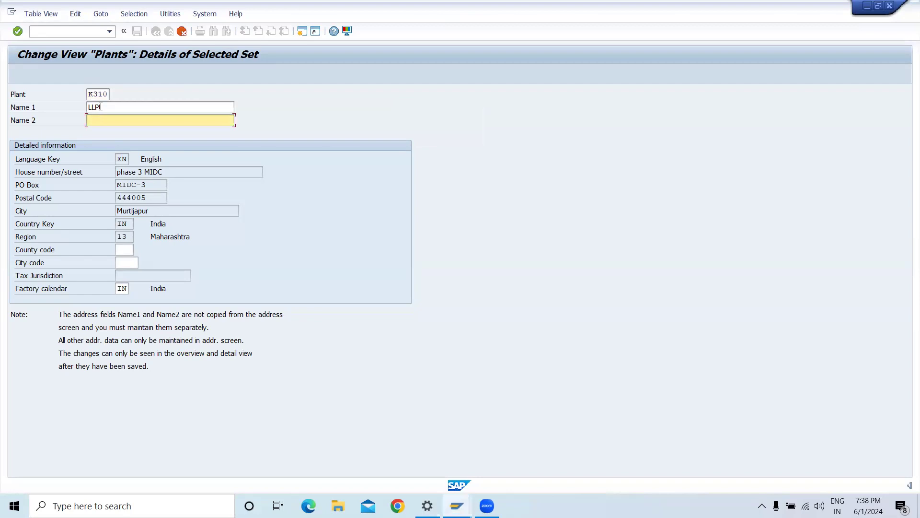
Set the plant's Name 1 to Alpha laval Nagpur and Name 2 to Alpha Laval.
click(101, 107)
key(BackSpace)
key(BackSpace)
key(BackSpace)
key(BackSpace)
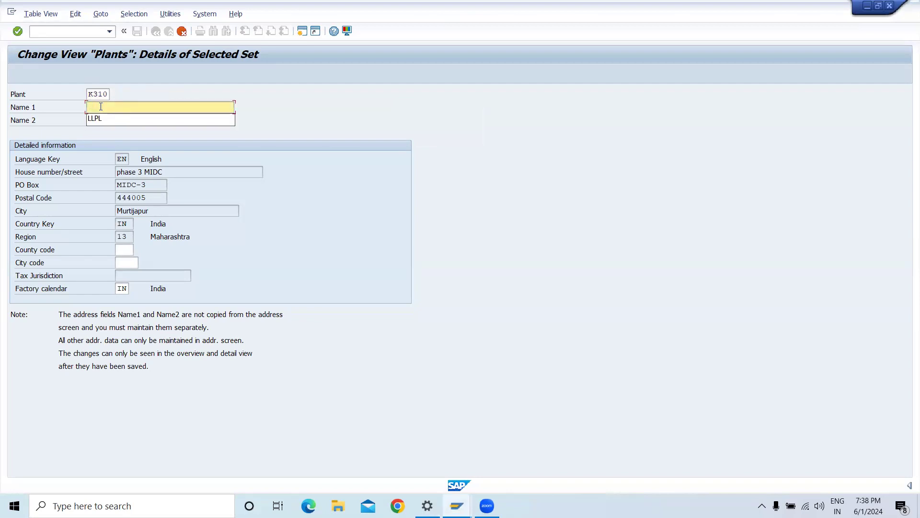
text(Alpha lava)
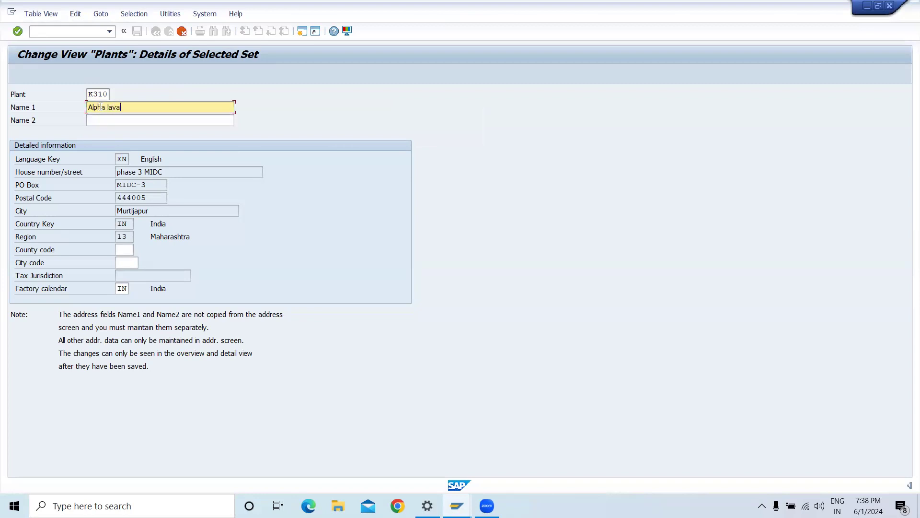
text(l Nagpur)
click(105, 121)
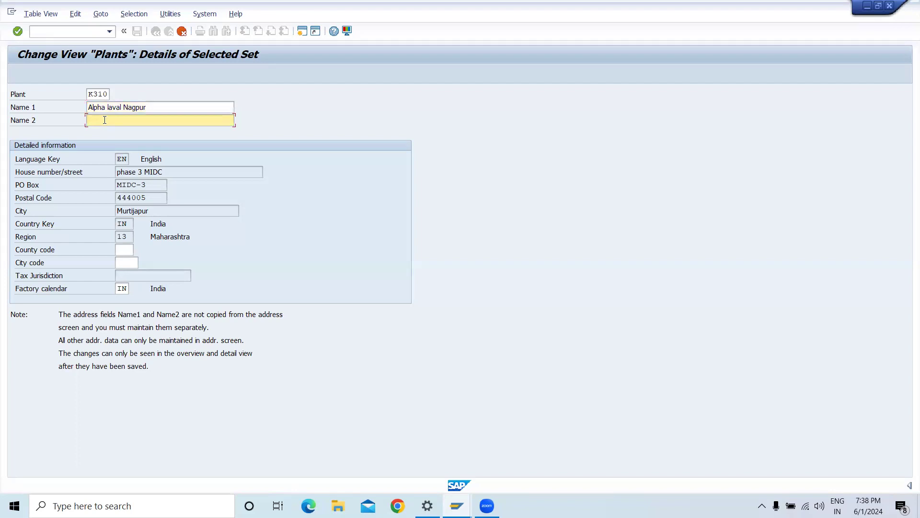
text(Alpha Laval)
Accept the address data copied from L-4 for plant K310 without editing it.
click(150, 208)
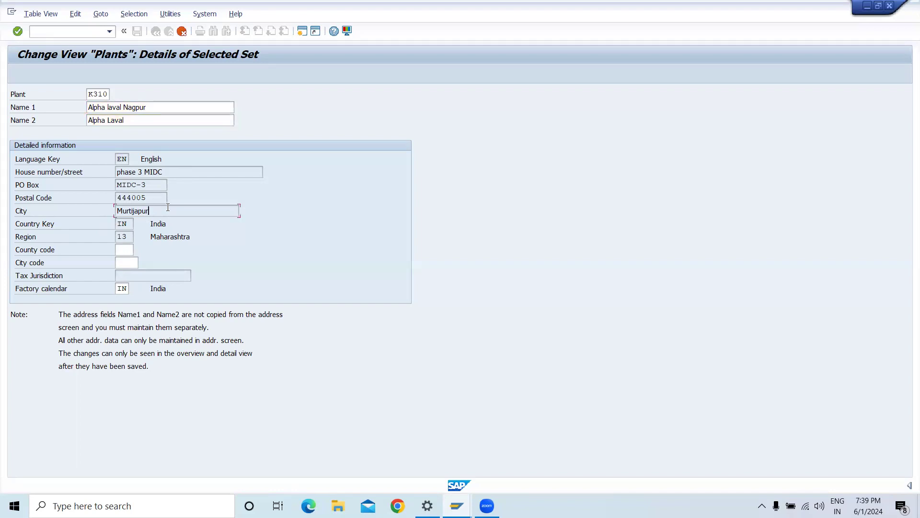
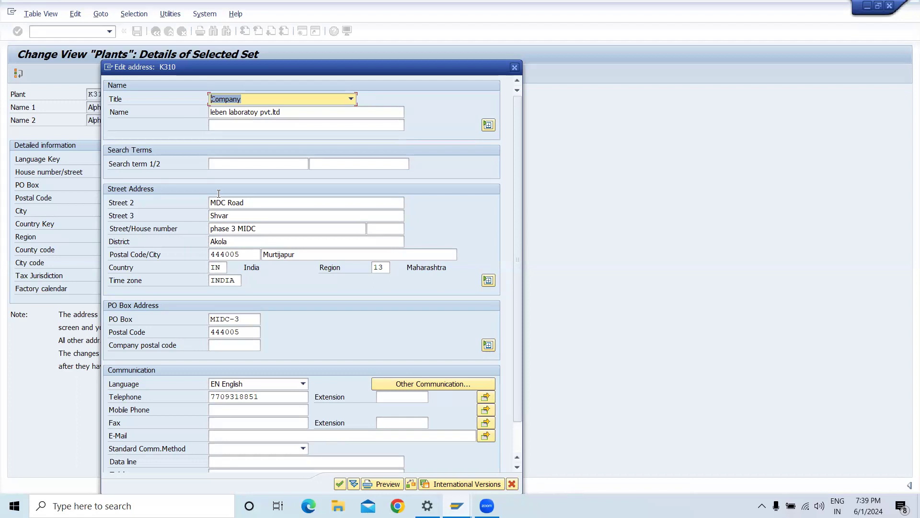
click(240, 241)
key(Return)
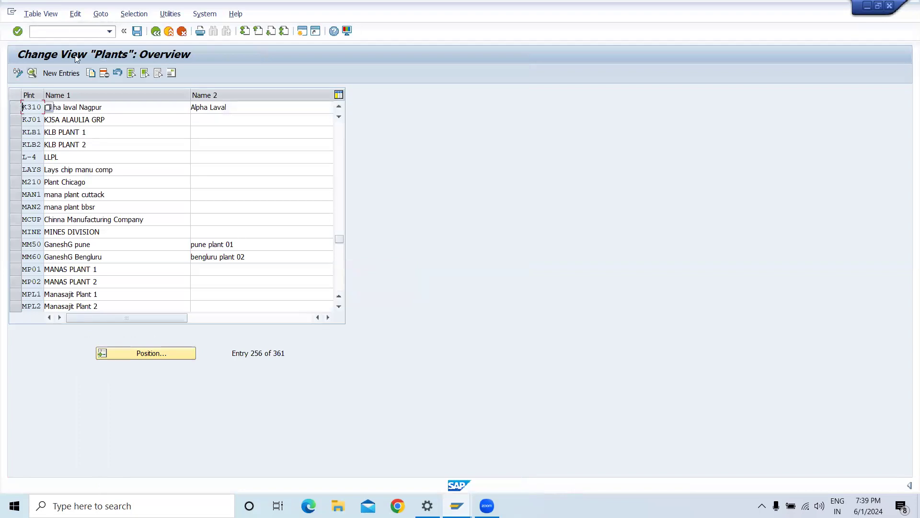
Save plant K310 to customizing request DPKK900299, then return to the IMG structure and collapse Logistics - General.
click(137, 32)
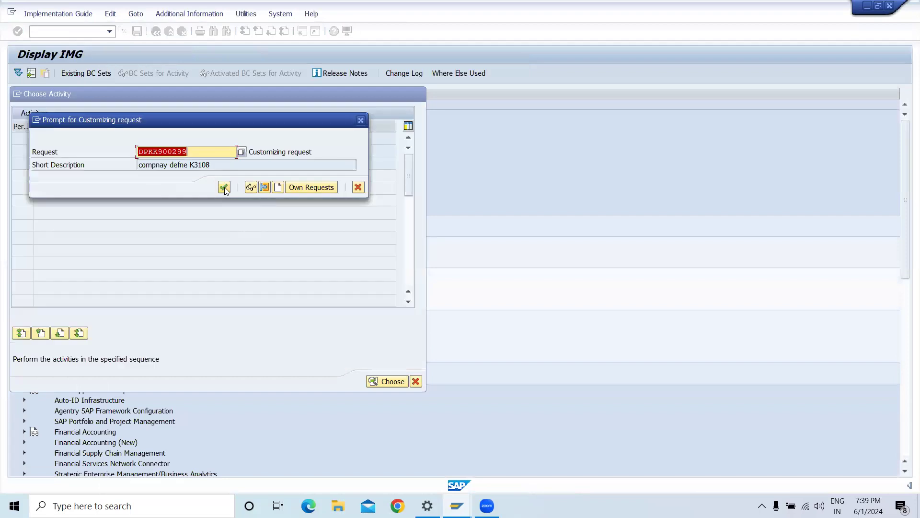
click(224, 187)
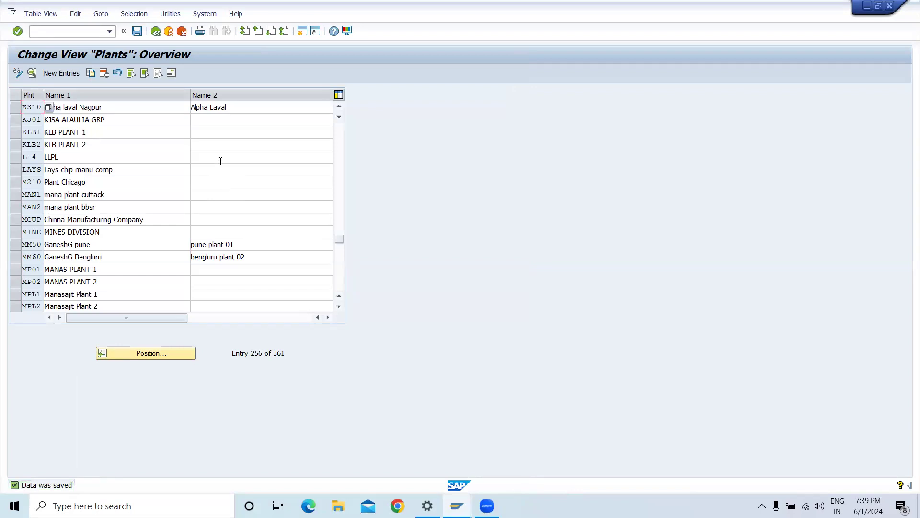
click(155, 34)
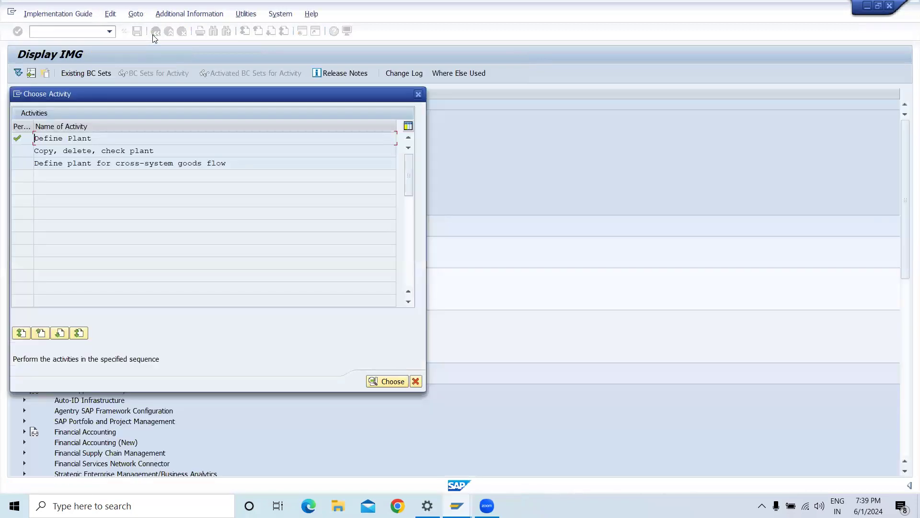
click(419, 95)
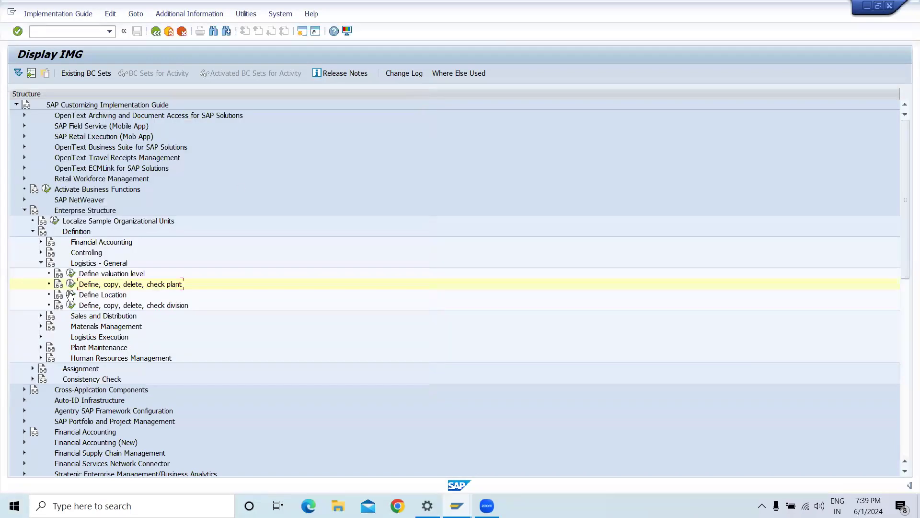
click(42, 263)
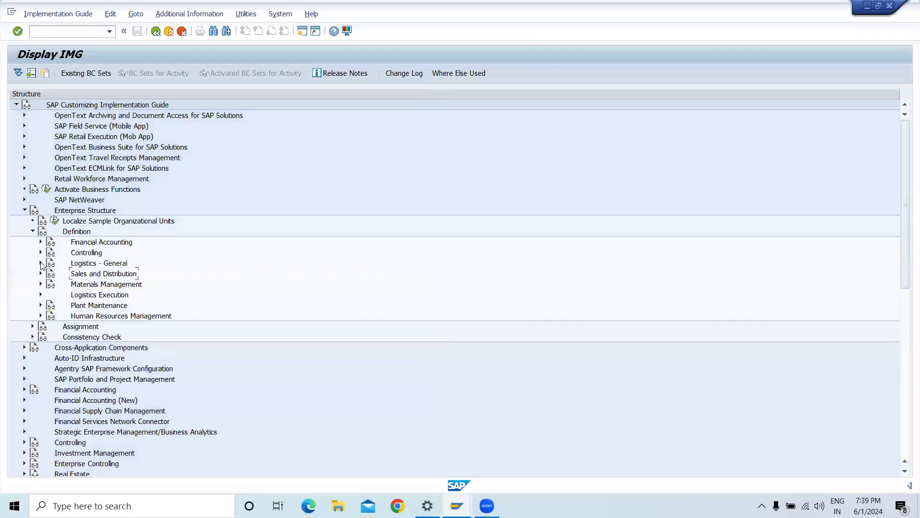
Open the Assign plant to company code activity under Enterprise Structure, Assignment, Logistics - General.
click(33, 232)
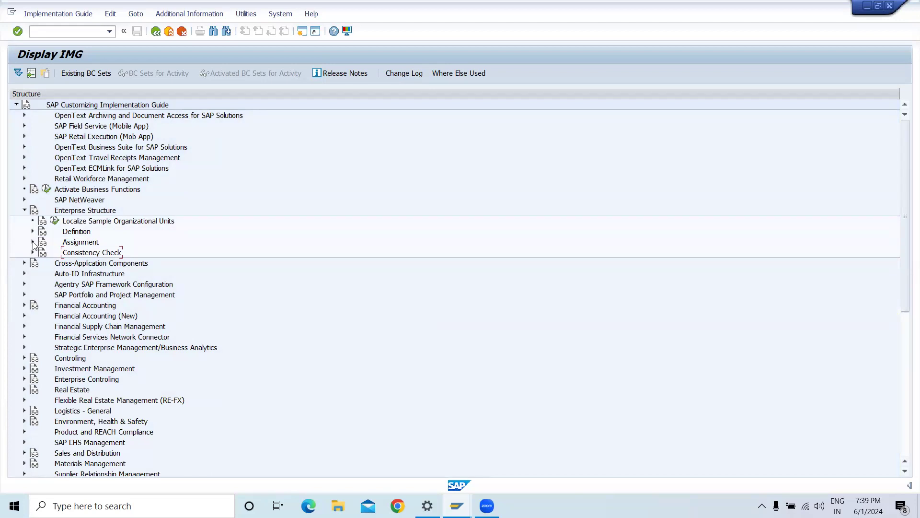
click(33, 243)
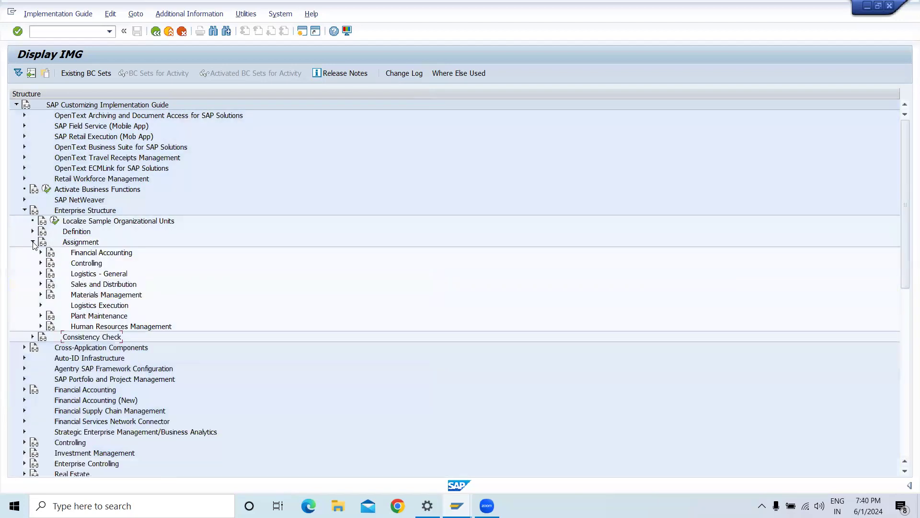
click(41, 273)
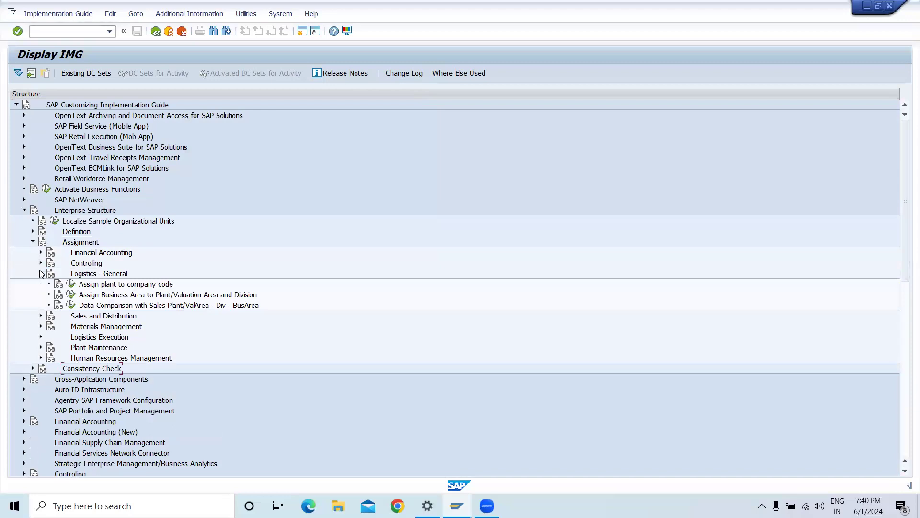
click(70, 284)
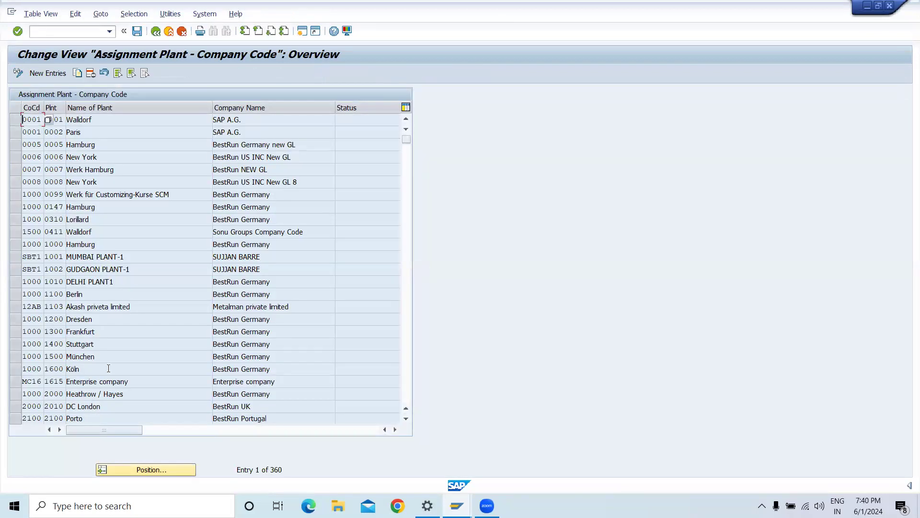
Look up plant K310 in the list of plant to company code assignments.
click(146, 469)
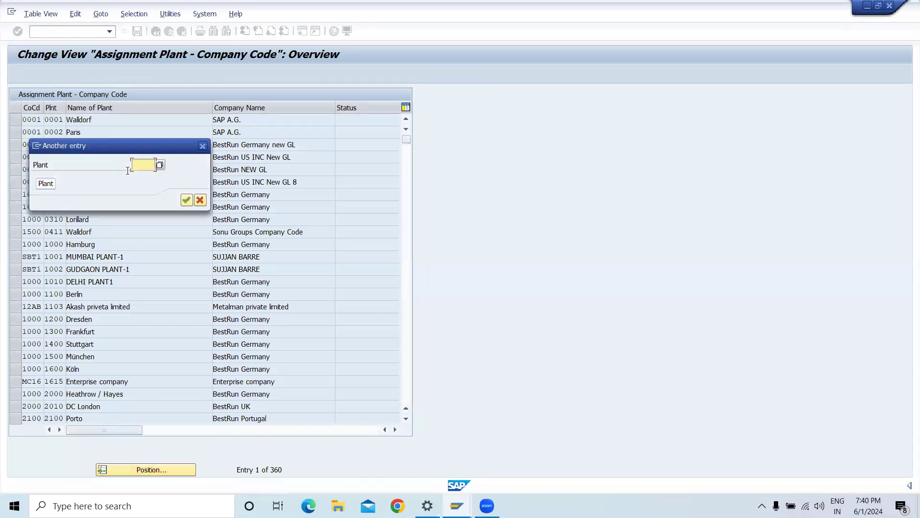
text(K310)
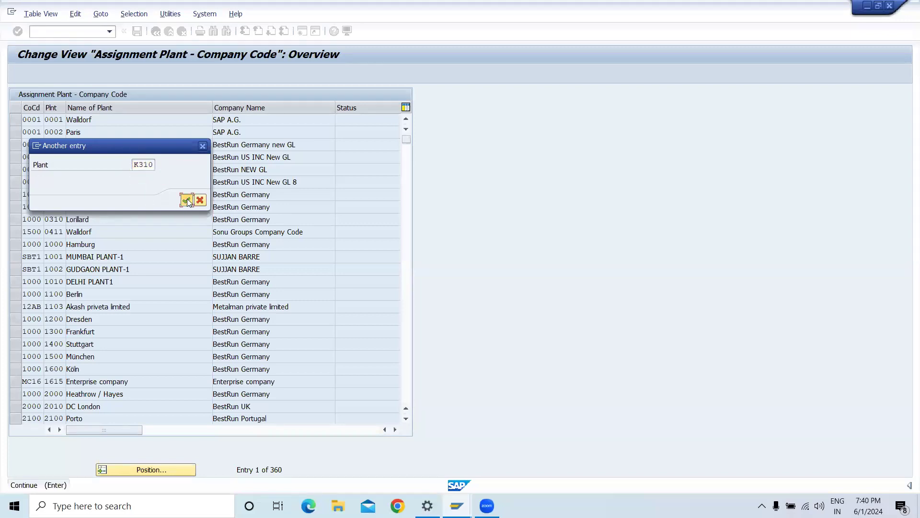
click(187, 200)
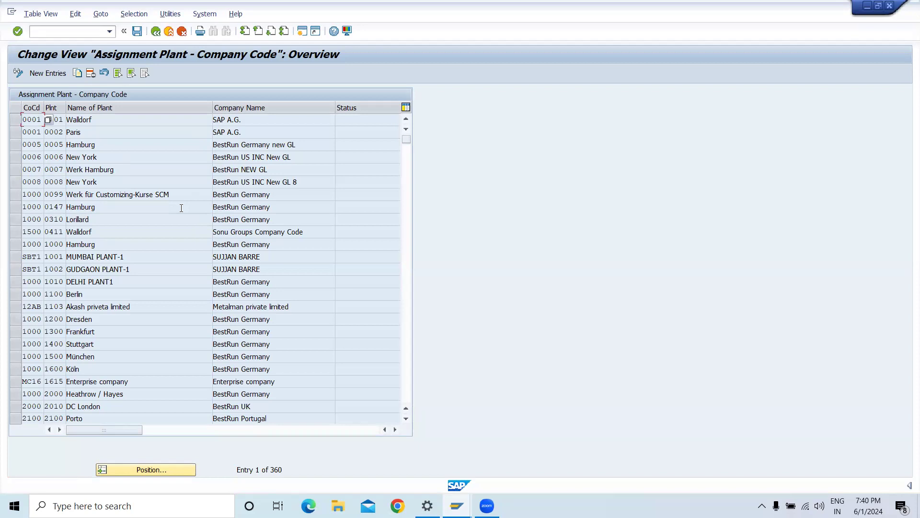
Copy the first assignment entry, plant 0001 Waldorf, and set the copy's company code to K310.
click(13, 118)
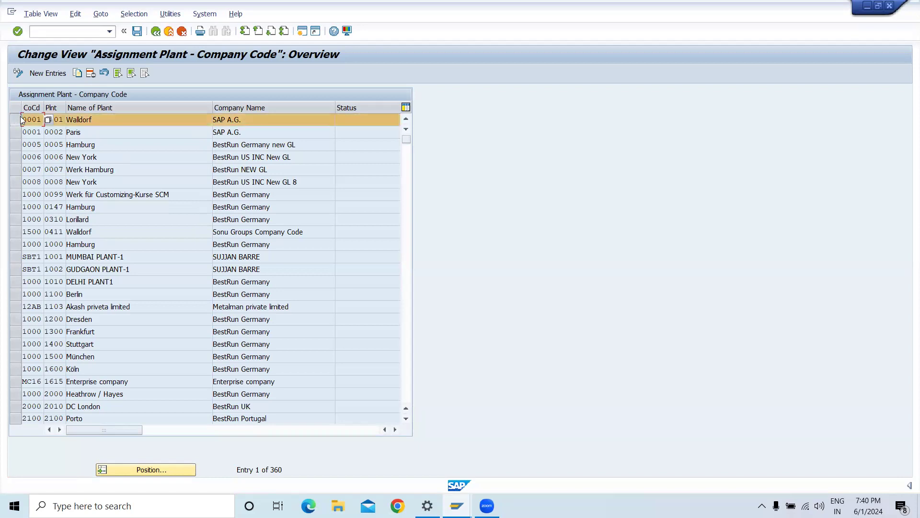
click(76, 73)
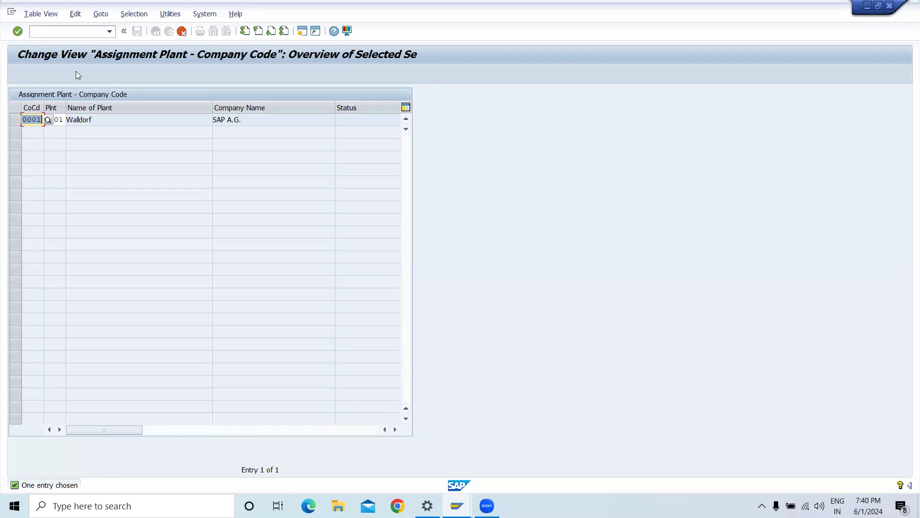
click(39, 119)
key(BackSpace)
key(BackSpace)
key(BackSpace)
key(F4)
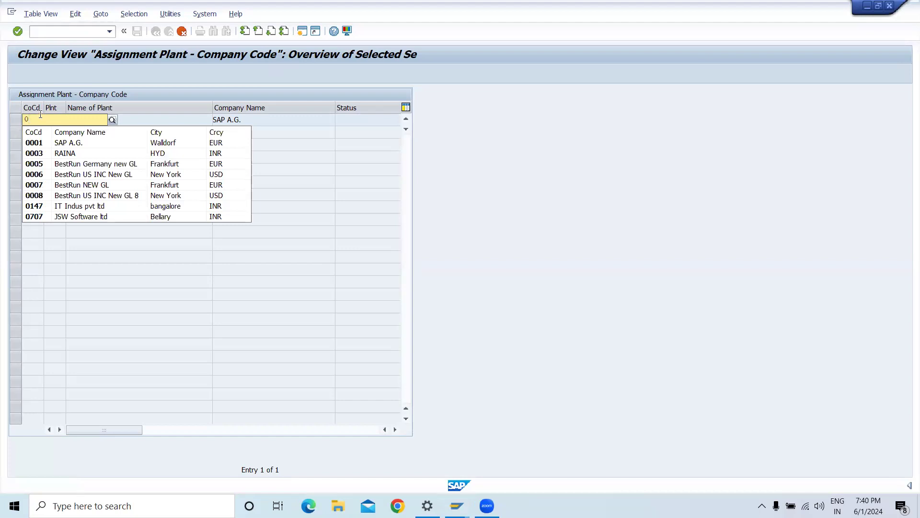
key(BackSpace)
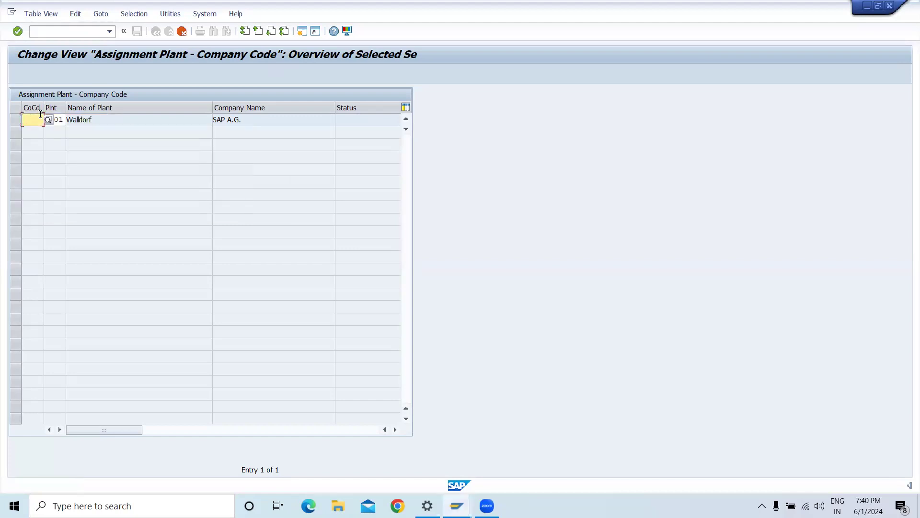
text(k3)
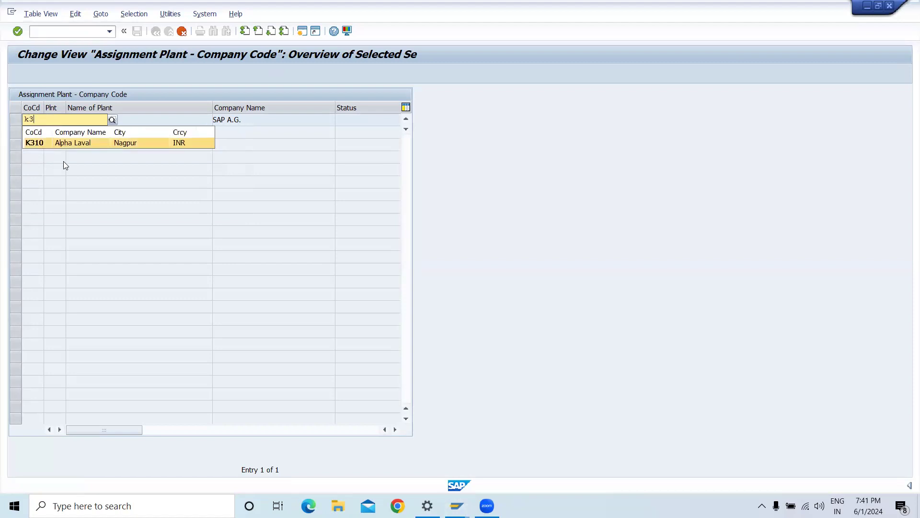
click(76, 142)
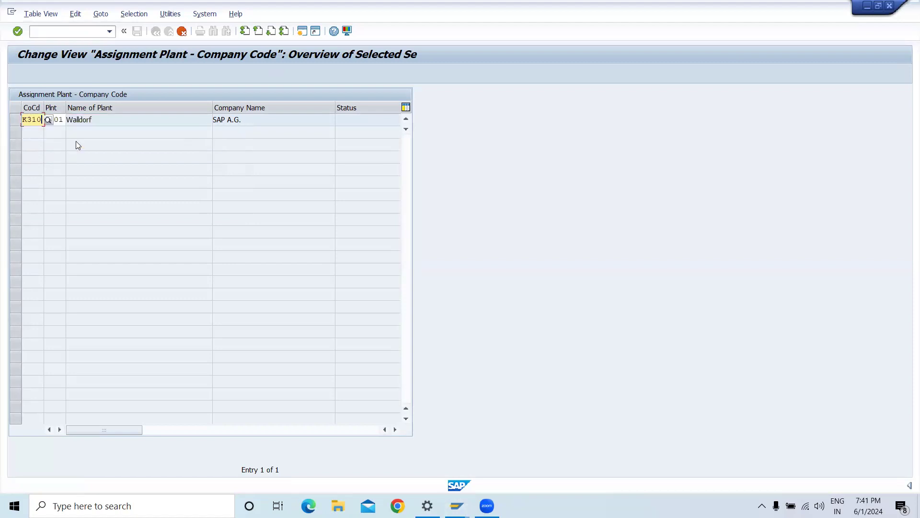
Set the copied entry's plant to K310 and accept the new assignment.
click(63, 119)
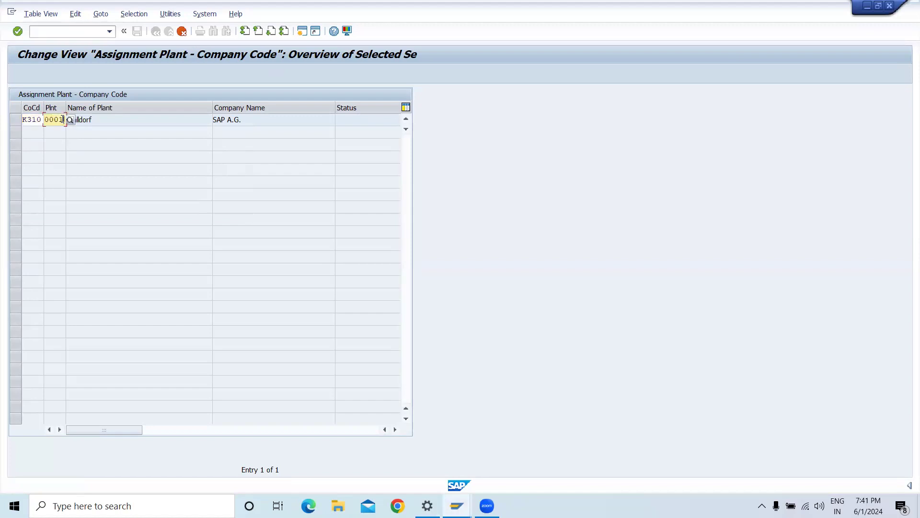
key(BackSpace)
key(BackSpace)
key(BackSpace)
key(BackSpace)
text(k31)
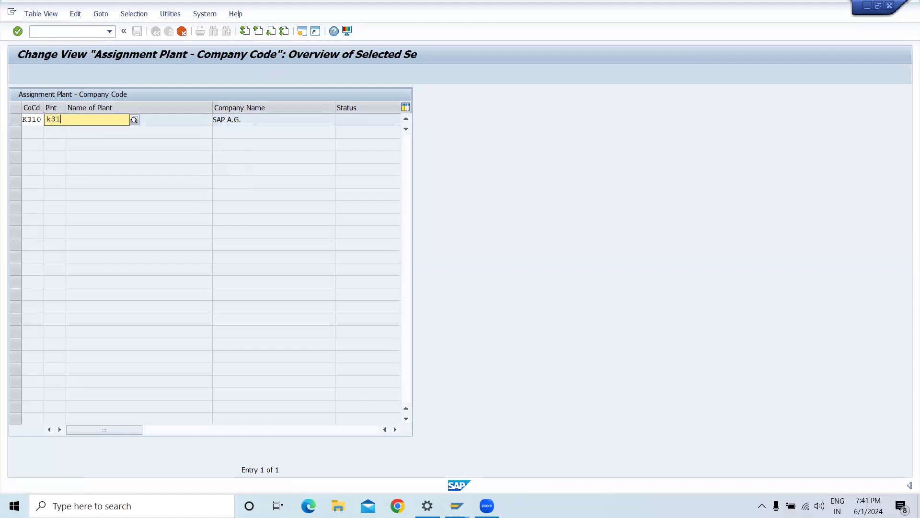
text(0)
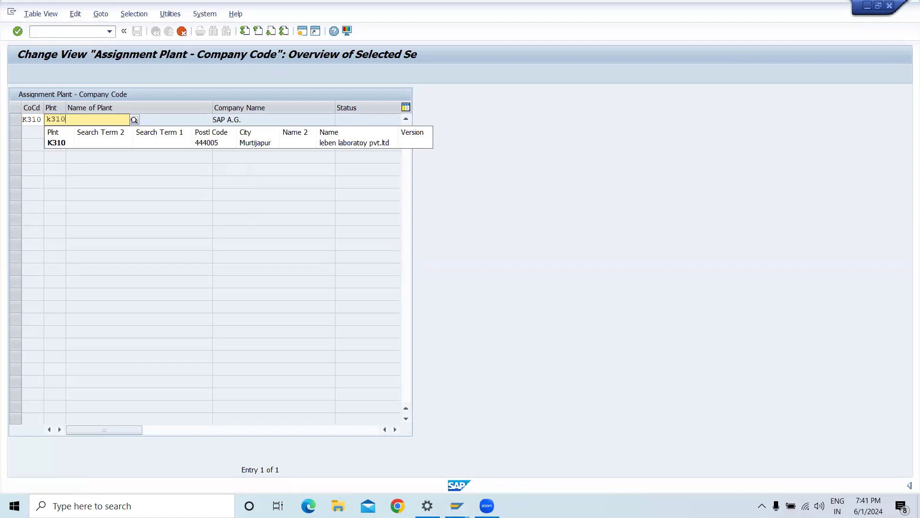
click(60, 146)
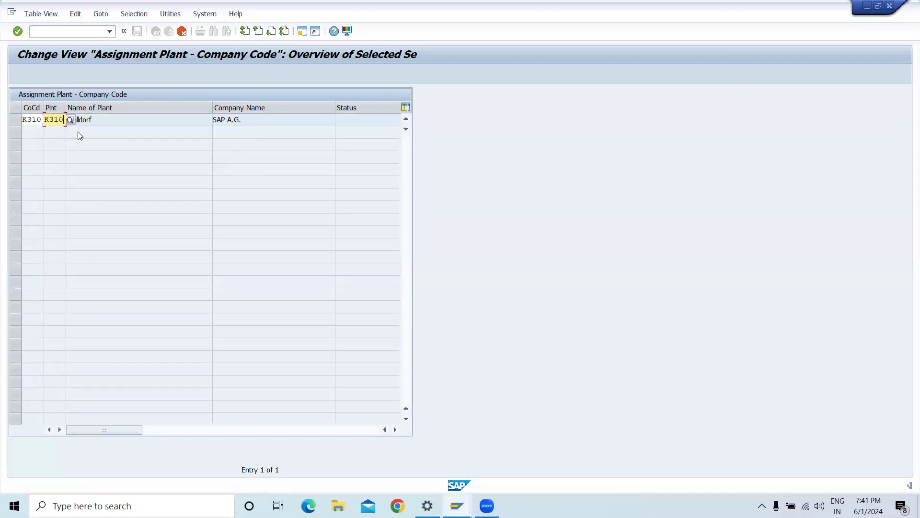
key(Return)
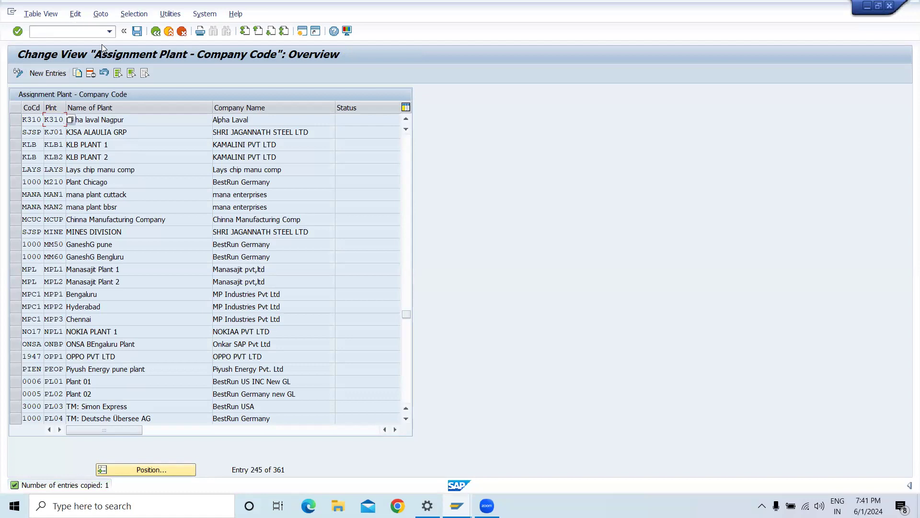
Save the plant assignment to customizing request DPKK900299, then return to the IMG structure and collapse Enterprise Structure.
click(138, 33)
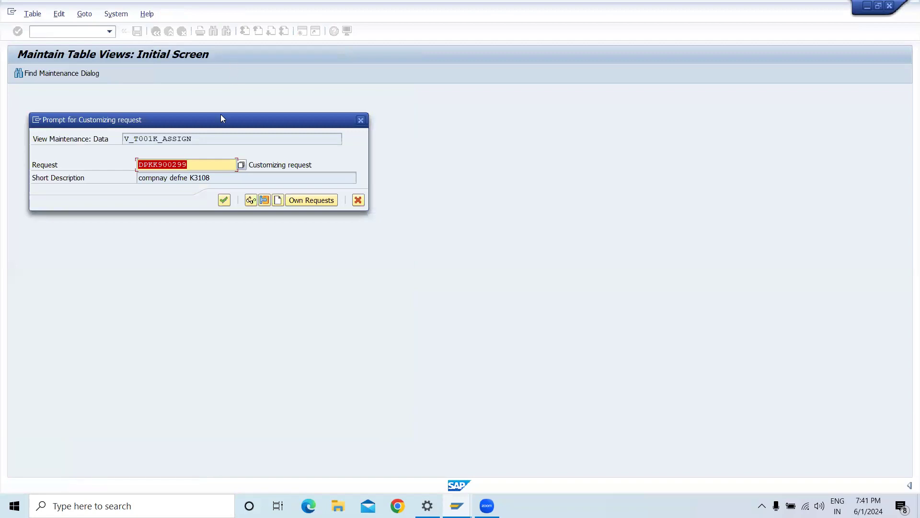
click(223, 200)
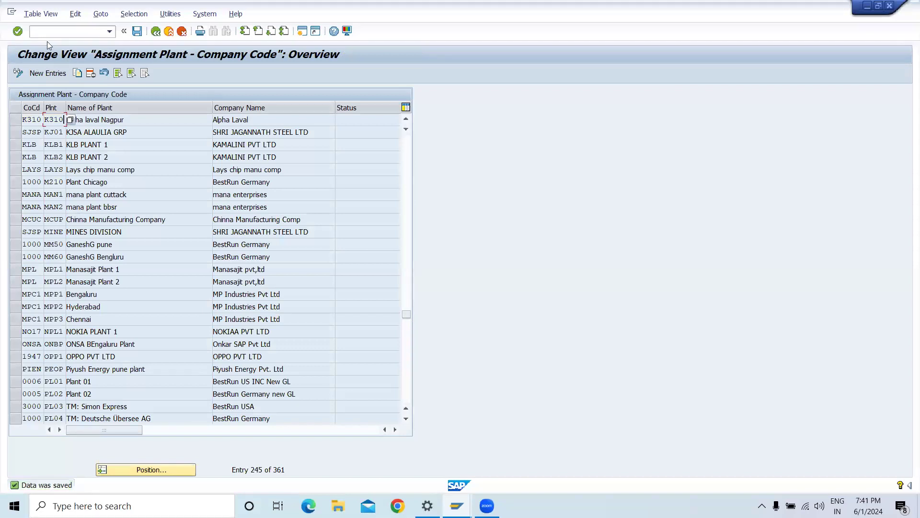
click(155, 32)
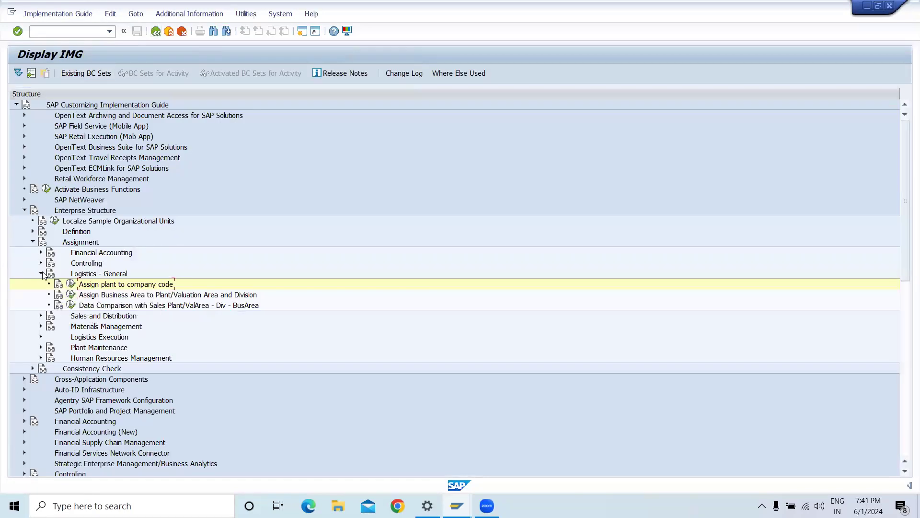
click(42, 274)
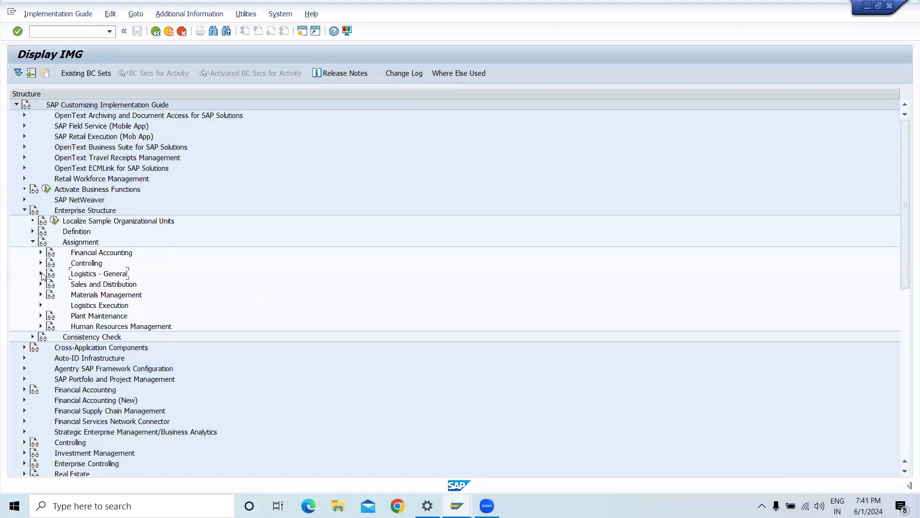
click(33, 241)
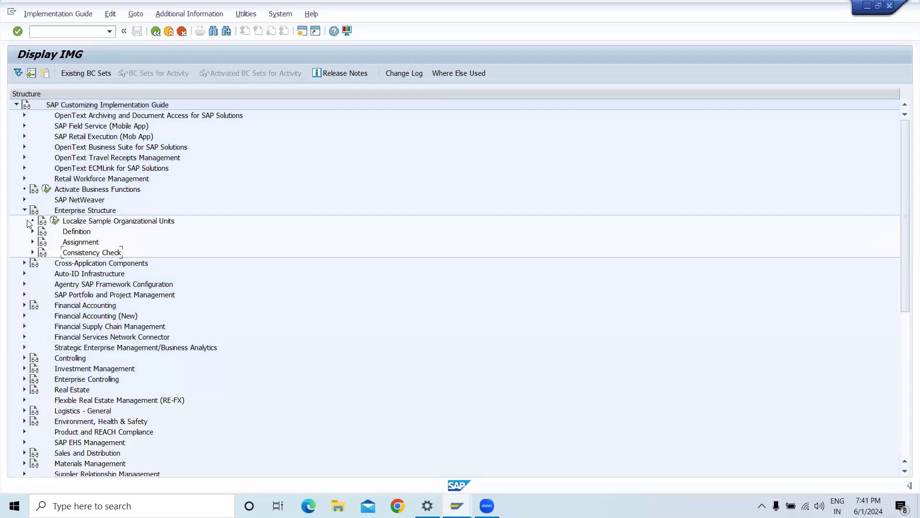
click(25, 211)
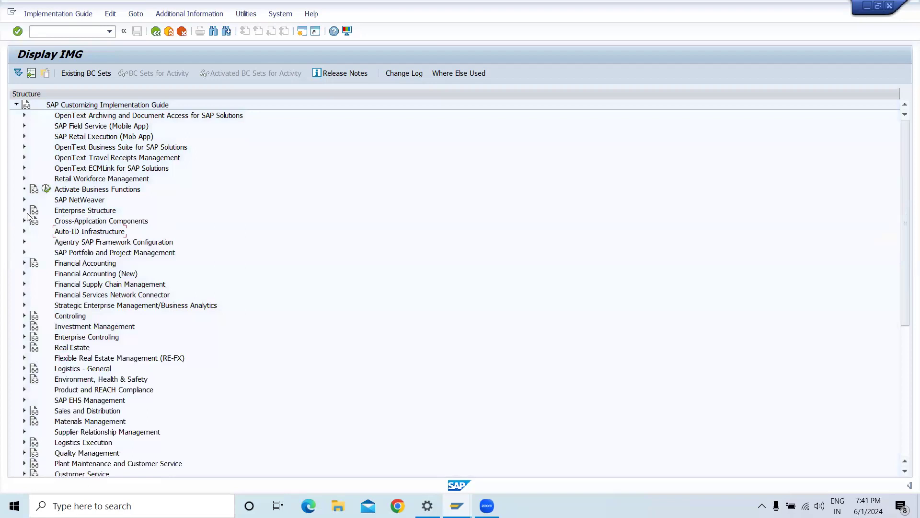
Open the Maintain storage location activity under Definition, Materials Management, with plant K310 as the work area.
click(25, 211)
click(33, 231)
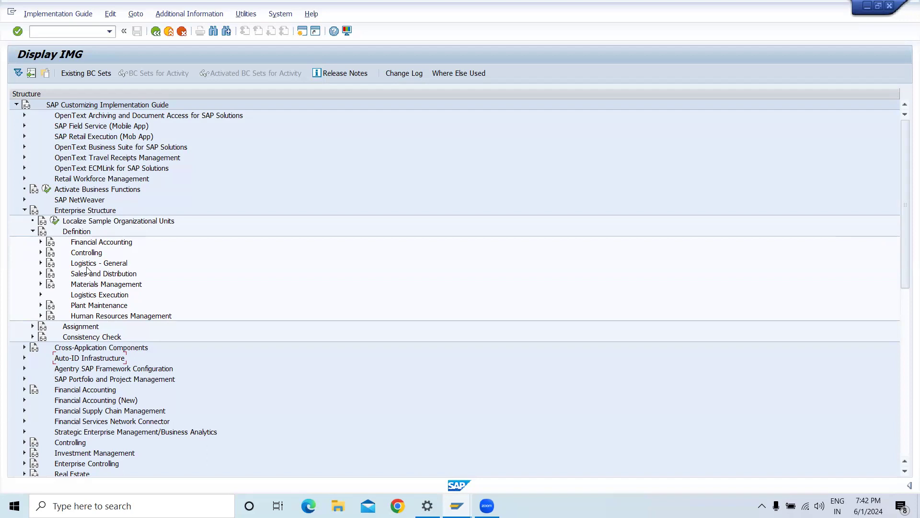
click(42, 284)
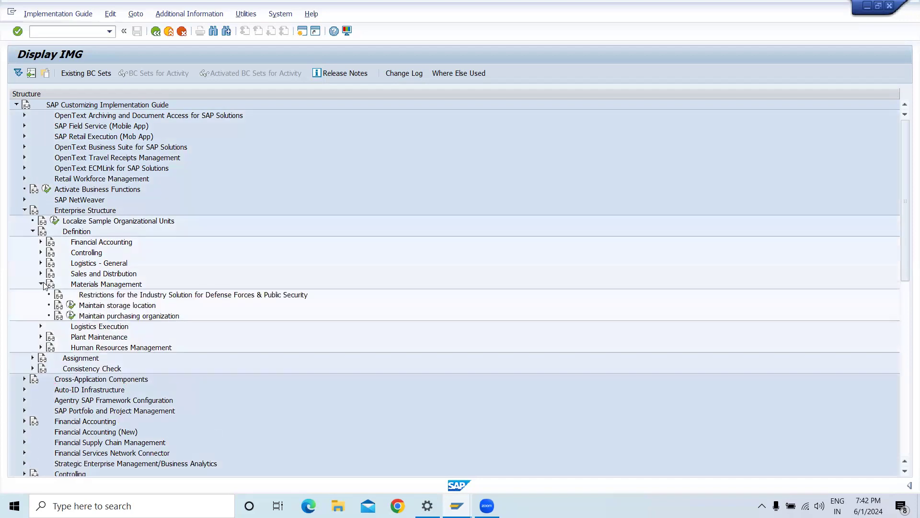
click(70, 306)
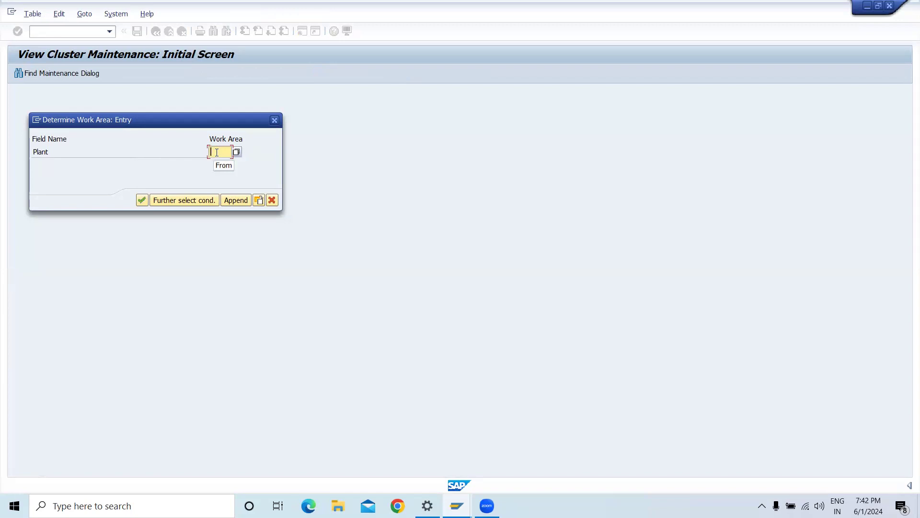
text(k310)
click(142, 200)
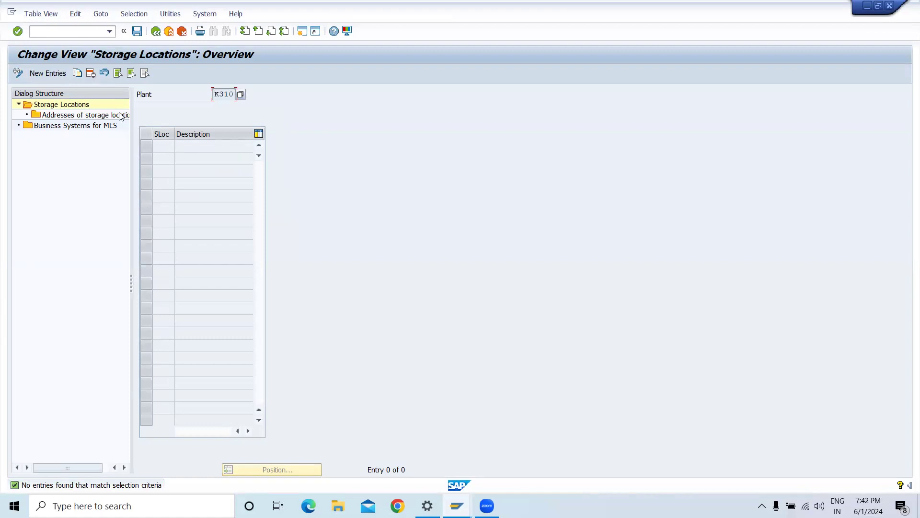
click(19, 105)
click(19, 105)
double_click(56, 116)
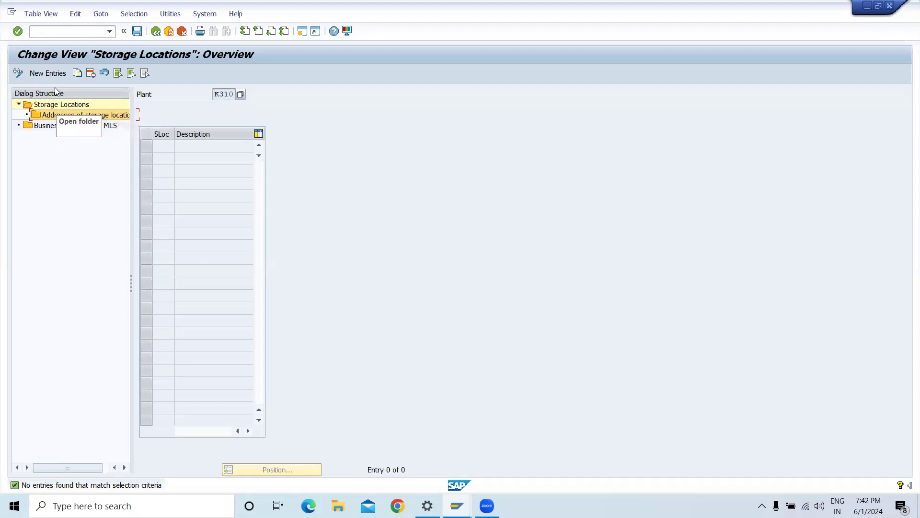
Add a new storage location k001 with the description ROH for plant K310.
click(52, 73)
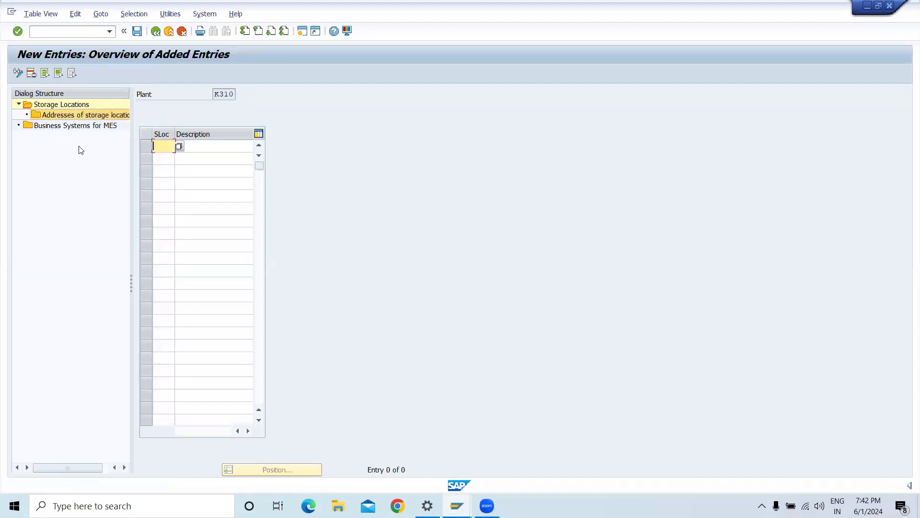
click(164, 147)
text(k1)
key(BackSpace)
text(L1)
click(207, 142)
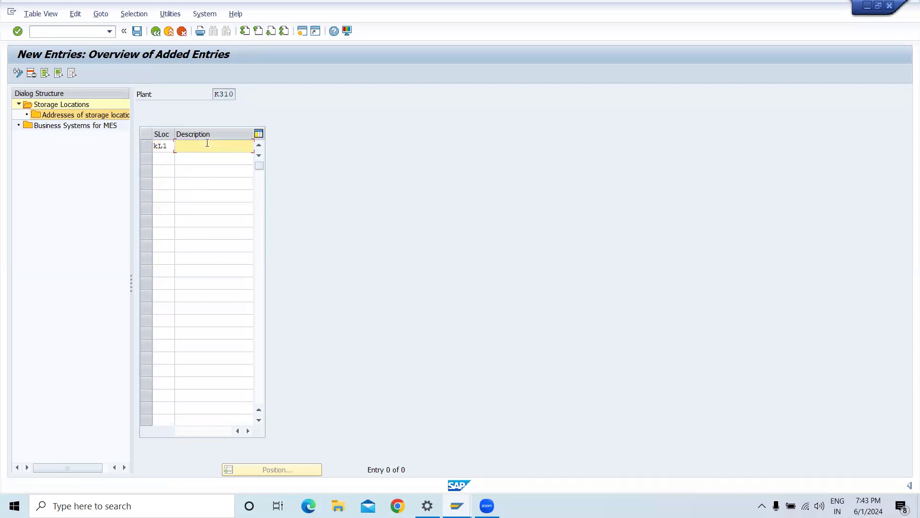
click(168, 146)
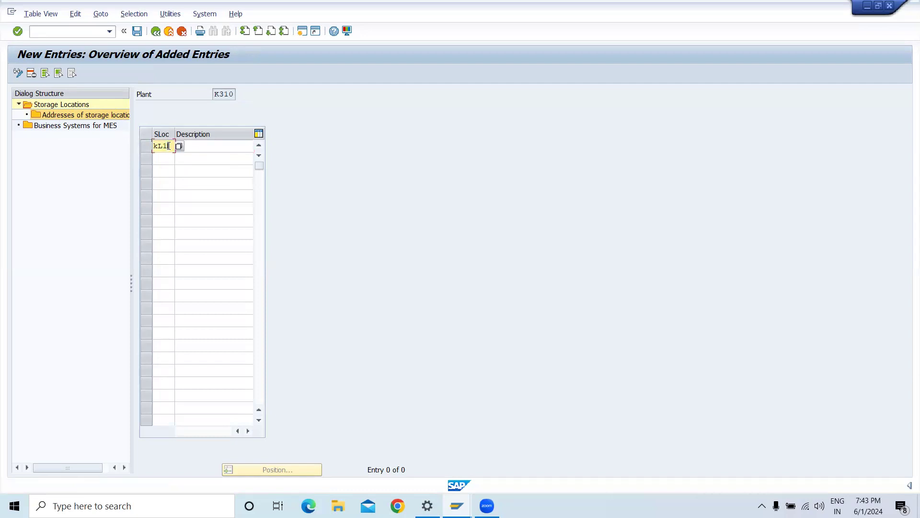
key(BackSpace)
key(BackSpace)
text(001)
click(194, 149)
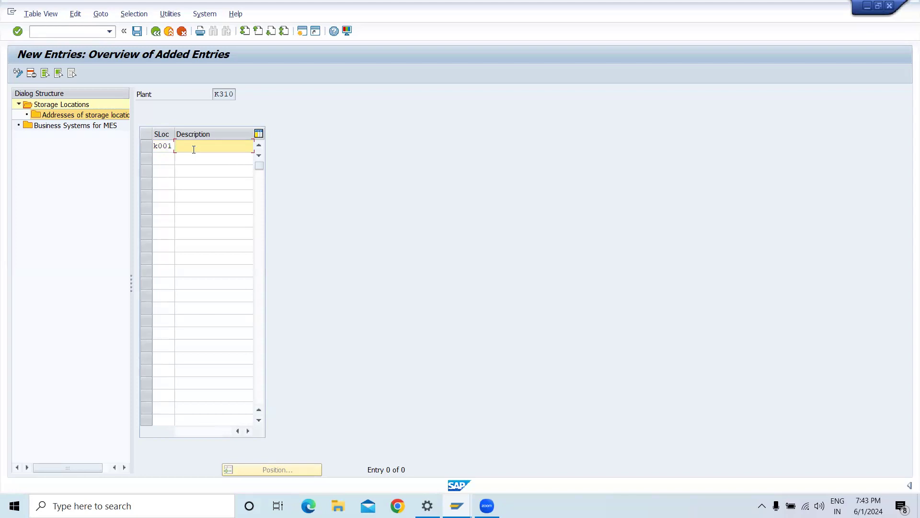
text(ROH)
Change the description of storage location k001 to Raw Material.
click(165, 157)
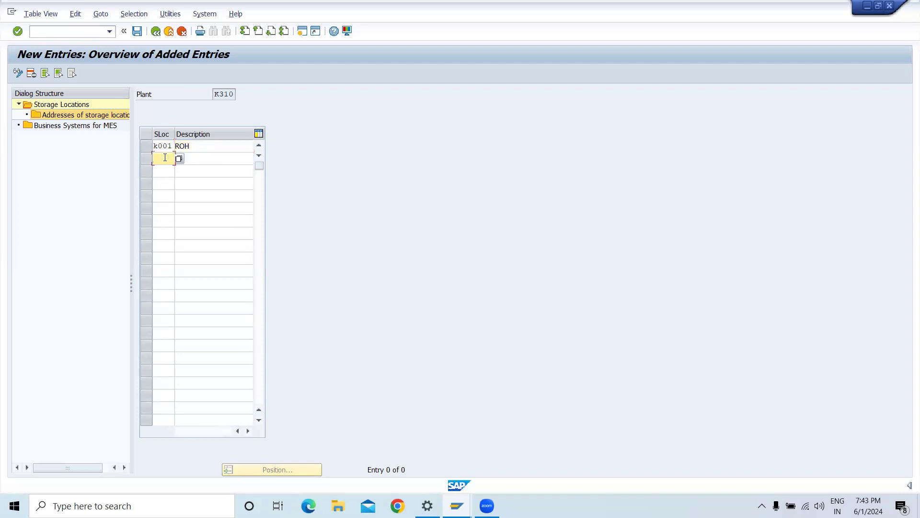
text(k)
click(206, 145)
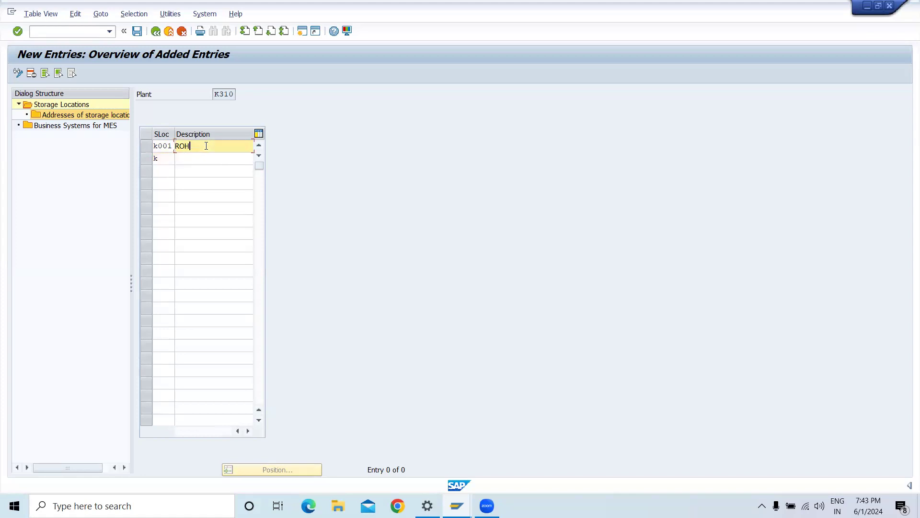
key(BackSpace)
key(BackSpace)
text(aw Material)
Add a second storage location k002 with the description semi fnshed for plant K310.
click(161, 159)
text(002)
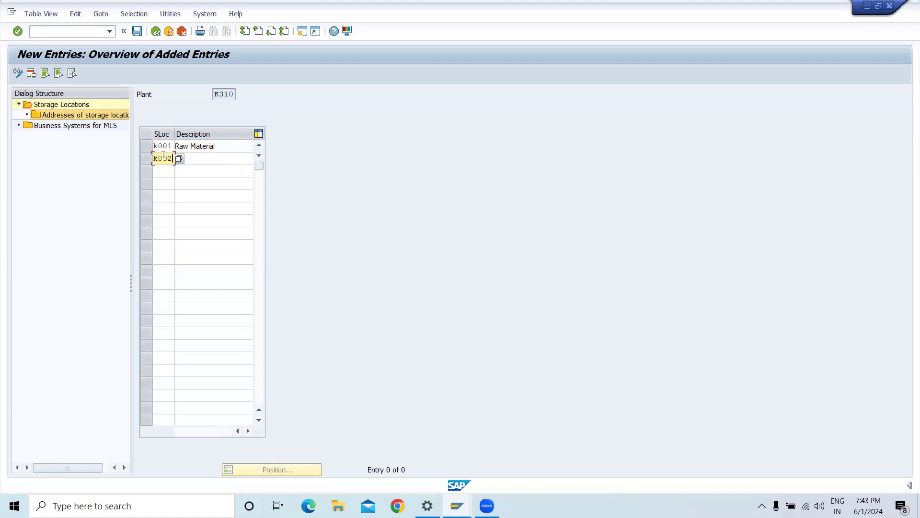
click(193, 158)
text(sem in)
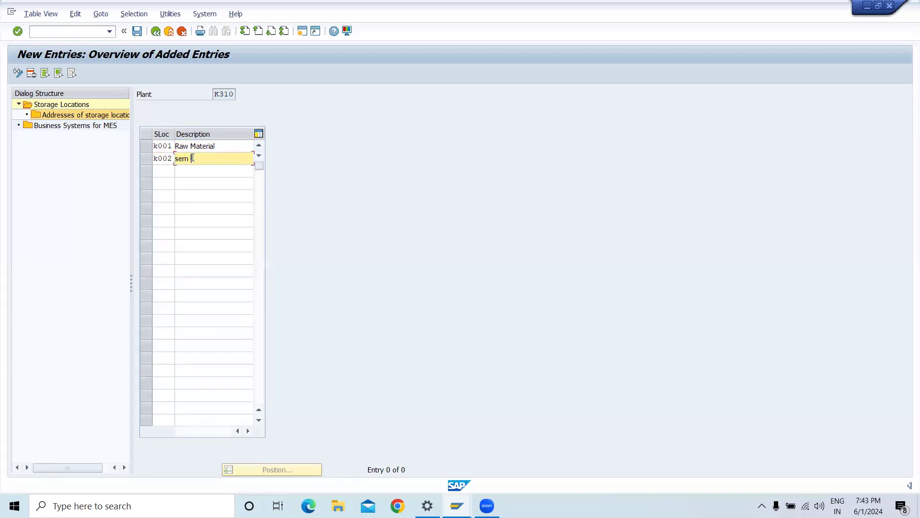
text(shed)
click(189, 158)
text(i)
Add storage location k003 with the description Finished, and save the new entries to customizing request DPKK900299.
click(166, 166)
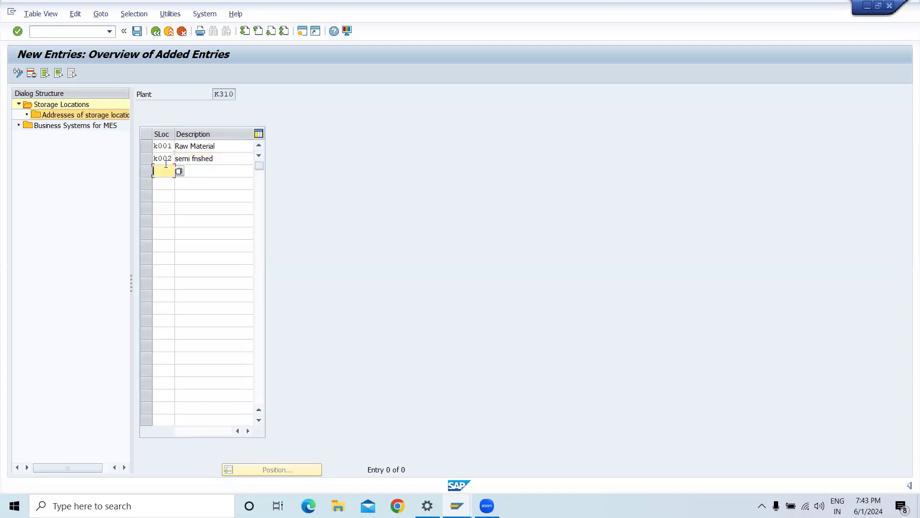
text(k003)
click(192, 171)
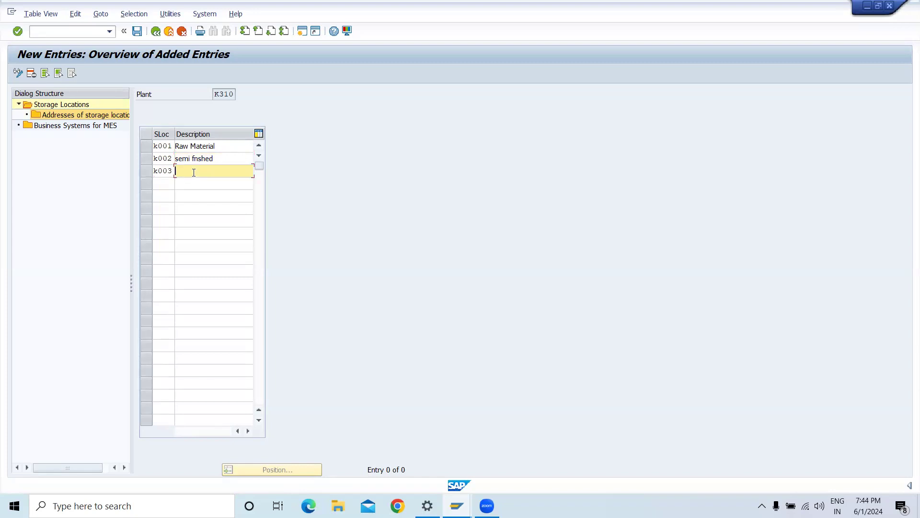
text(Finished)
key(Return)
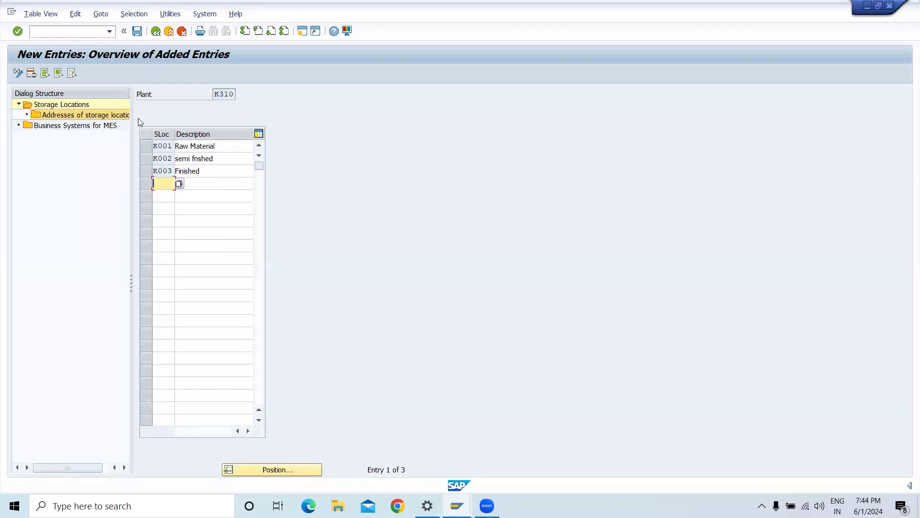
click(137, 31)
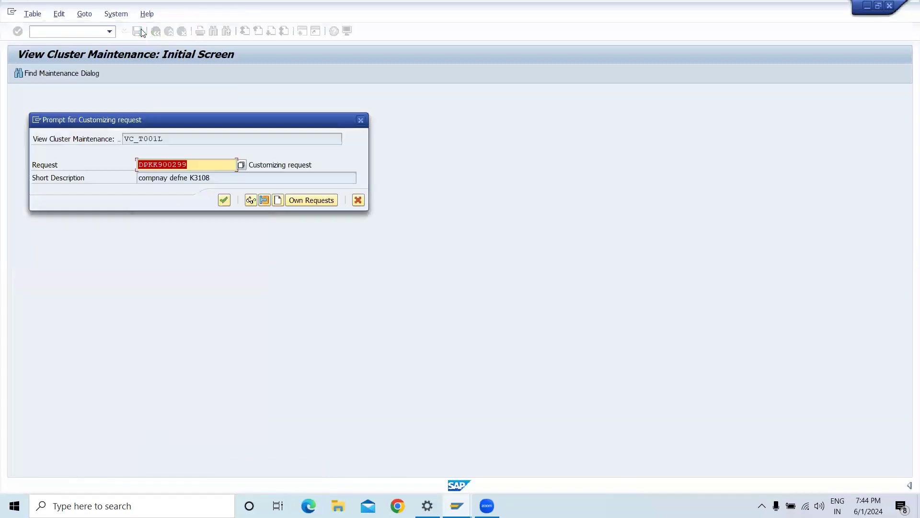
click(224, 200)
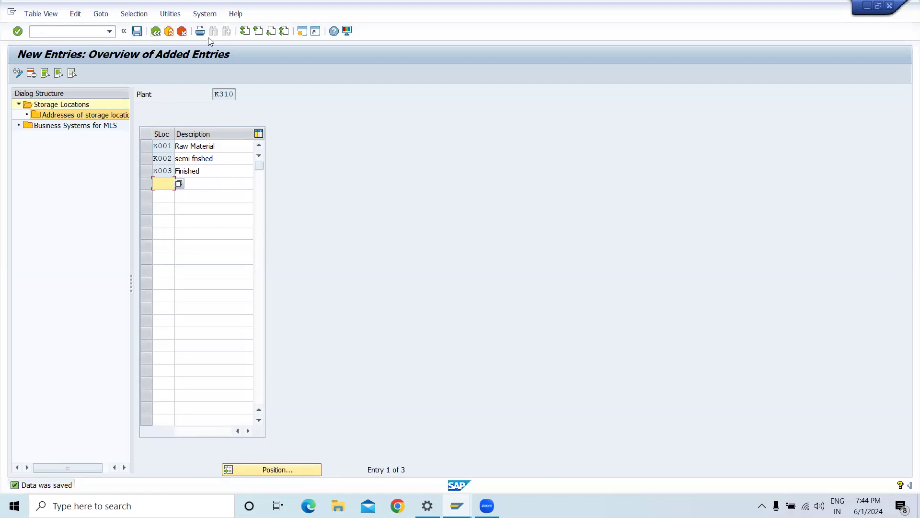
Open transaction cr01 in a new session and enter work center 1121 with category 0003 for plant K310.
click(303, 31)
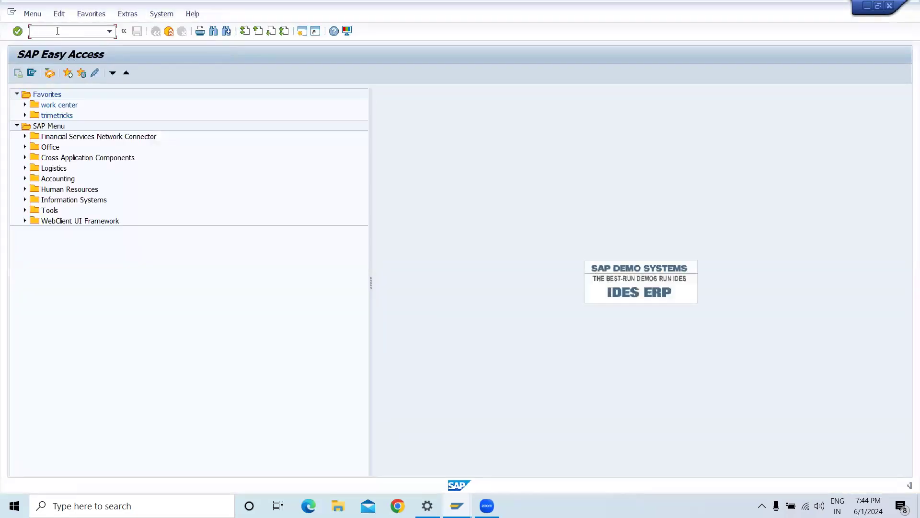
text(cr01)
key(Return)
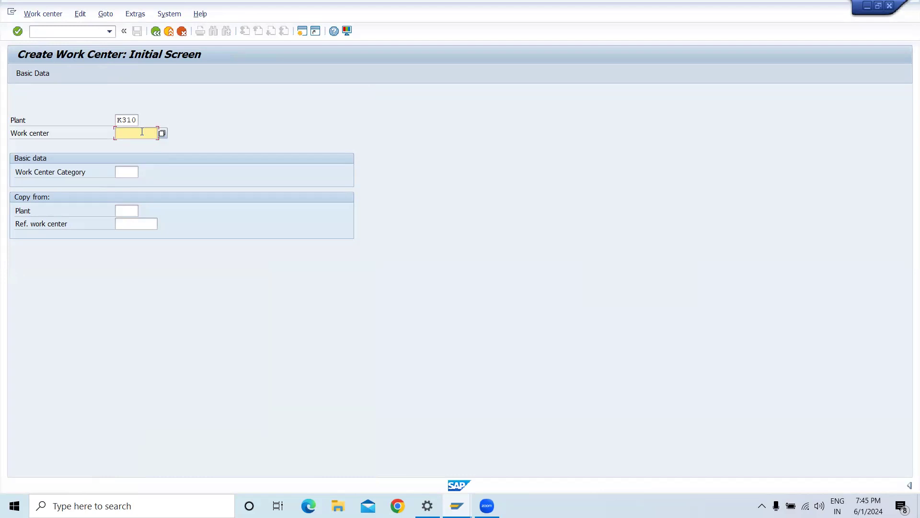
text(11)
click(132, 144)
click(124, 174)
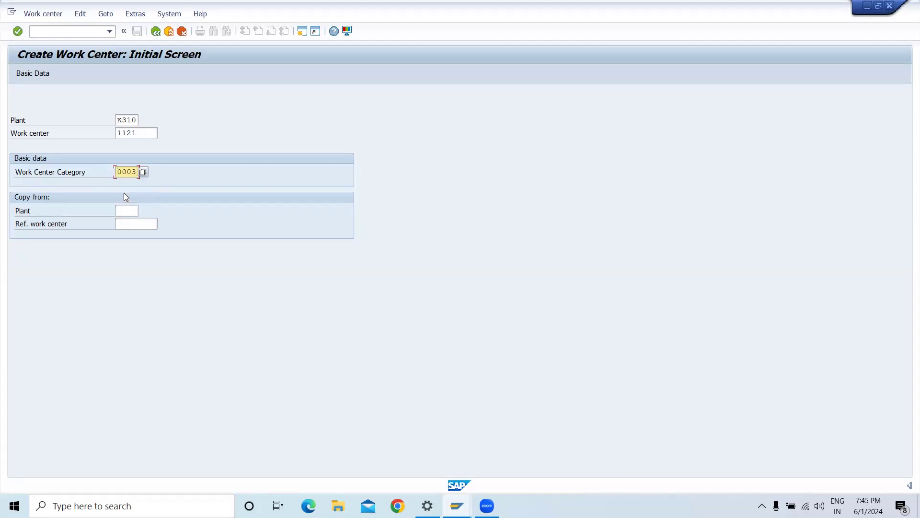
Set work center 1121 of plant 1000 as the copy reference and continue to the copy options.
click(127, 209)
text(100)
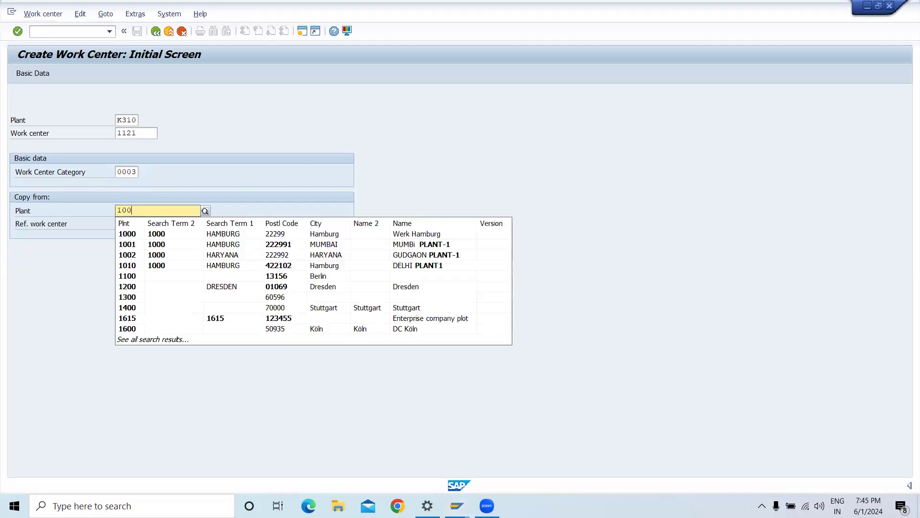
text(0)
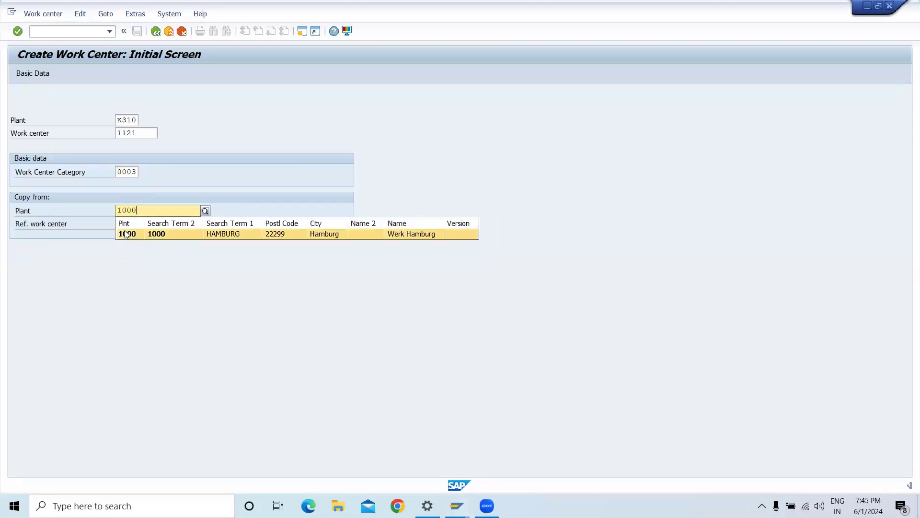
click(126, 234)
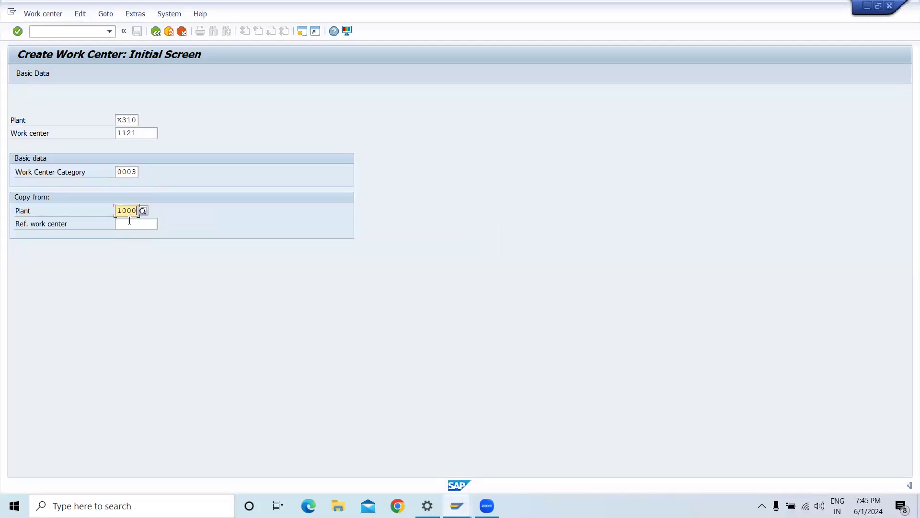
click(127, 224)
text(1121)
key(Return)
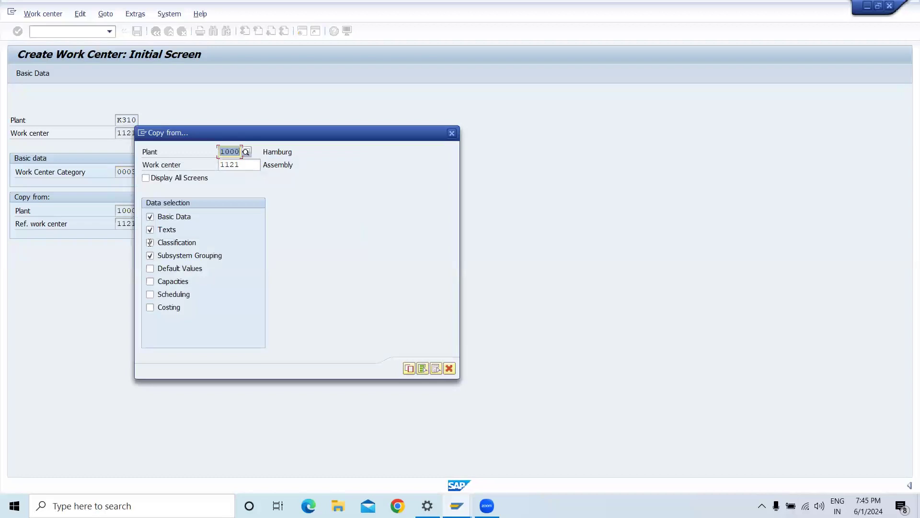
Copy only the Basic Data, Default Values, Capacities and Scheduling from the reference work center.
click(150, 229)
click(150, 242)
click(150, 256)
click(150, 269)
click(151, 282)
click(150, 295)
click(150, 305)
click(150, 307)
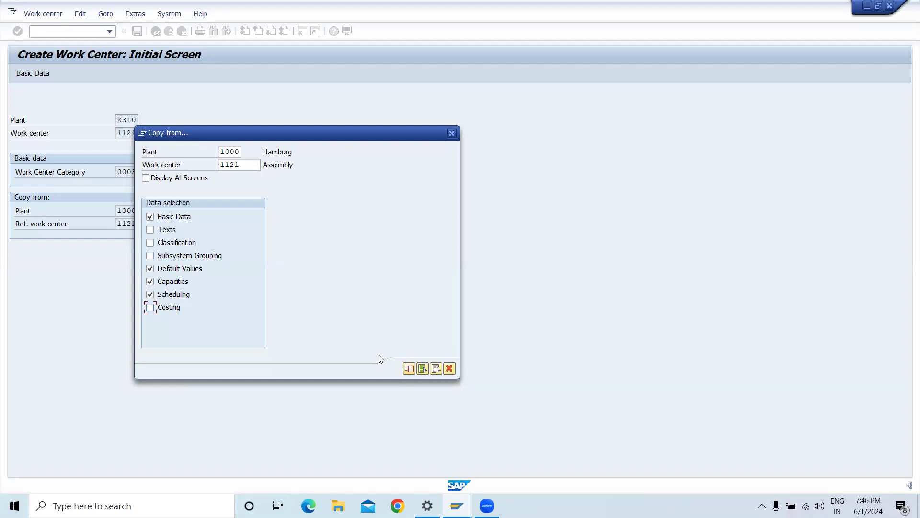
click(409, 369)
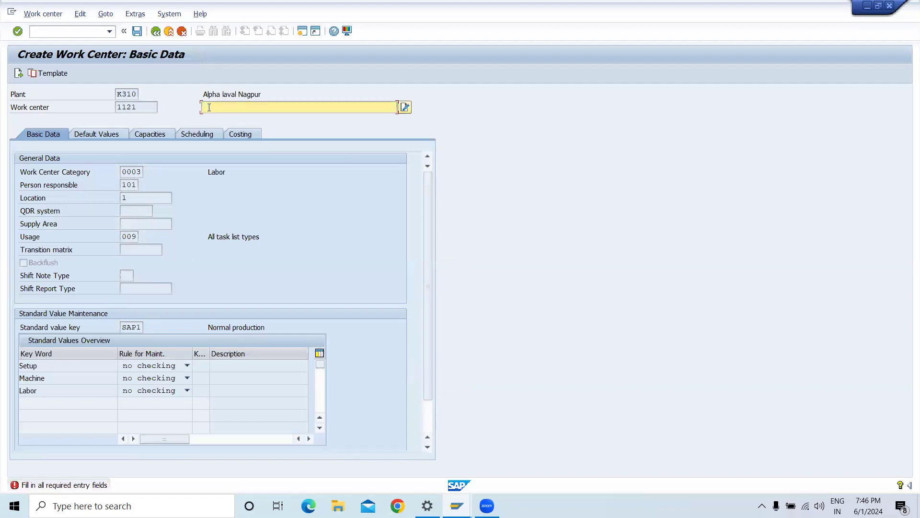
Enter the work center description assembly work centre, and clear the person responsible and location in the basic data.
text(assembly work centre)
key(Return)
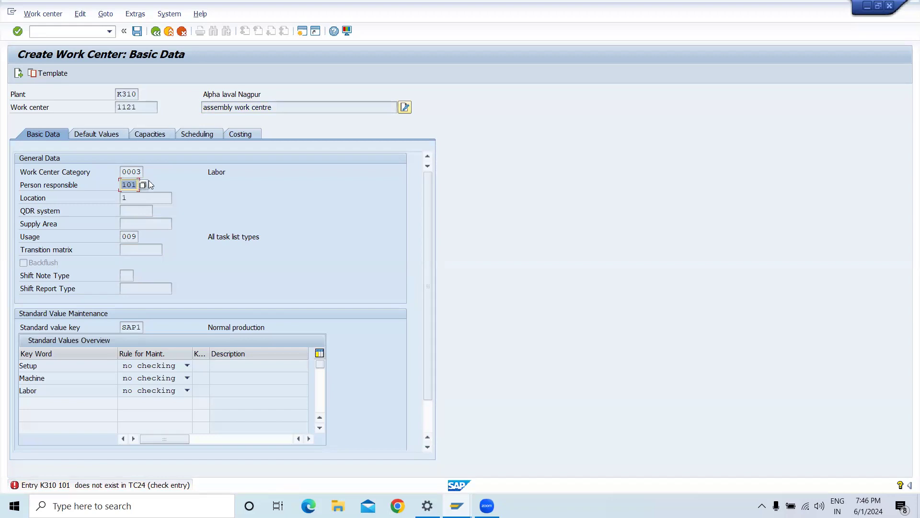
click(136, 185)
key(BackSpace)
key(BackSpace)
key(BackSpace)
key(Return)
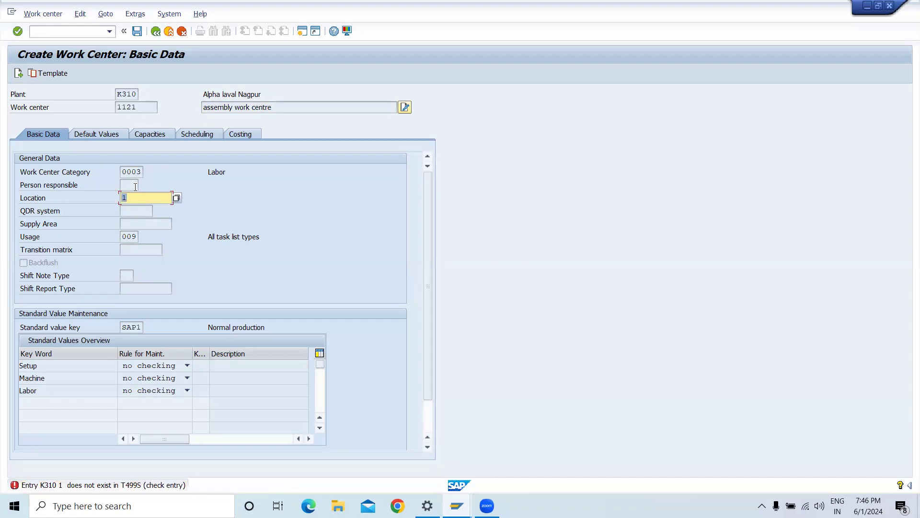
click(134, 196)
key(BackSpace)
key(Return)
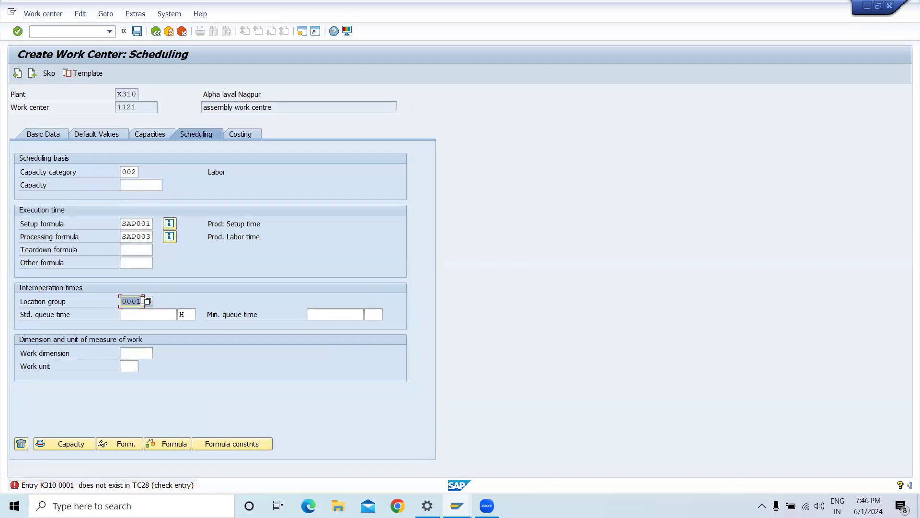
Clear the location group in the work center's scheduling data and continue to the cost center assignment.
click(143, 301)
key(BackSpace)
key(BackSpace)
key(BackSpace)
key(BackSpace)
key(Return)
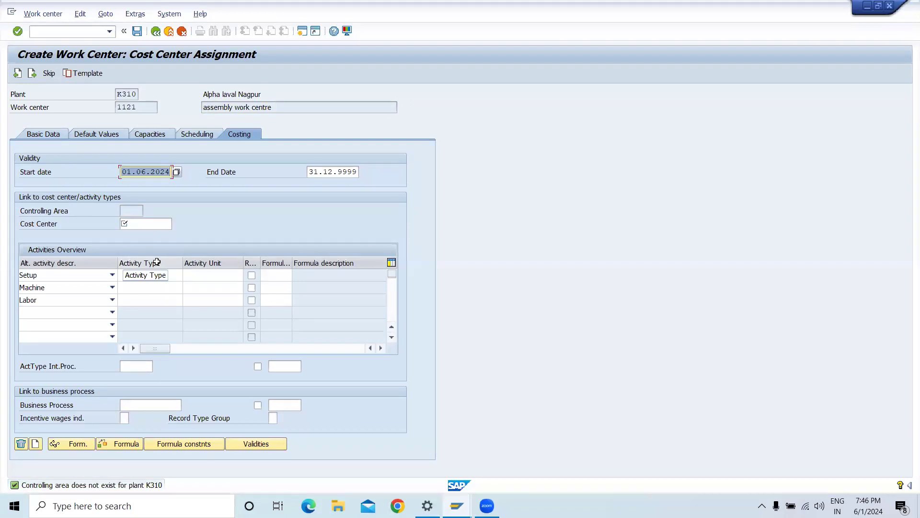
Skip the cost center assignment and save work center 1121.
key(Return)
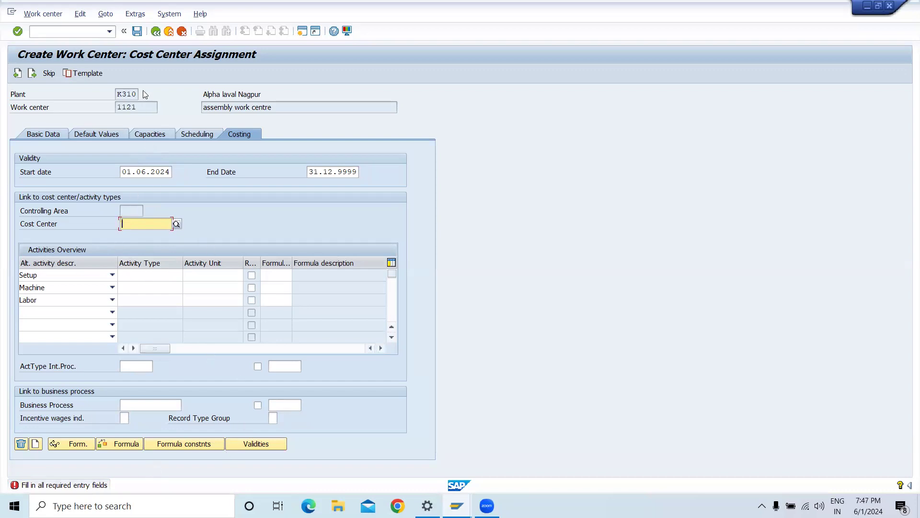
click(54, 73)
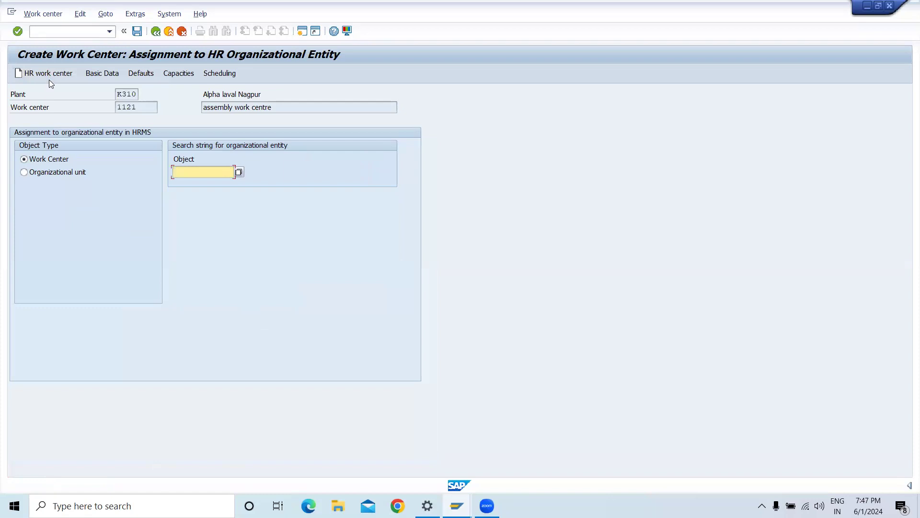
click(136, 33)
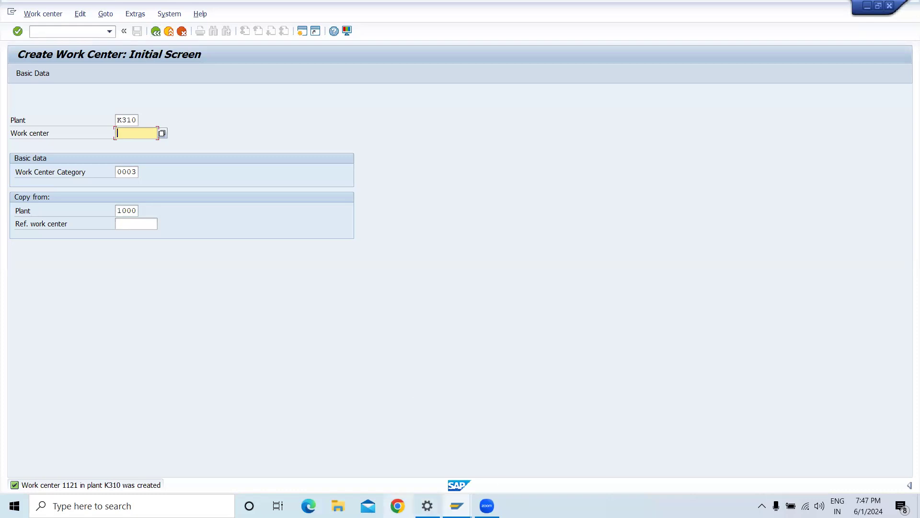
Switch to the plant parameters for material requirements planning with transaction code /noppq.
mouse_move(457, 506)
click(50, 32)
text(/nopp)
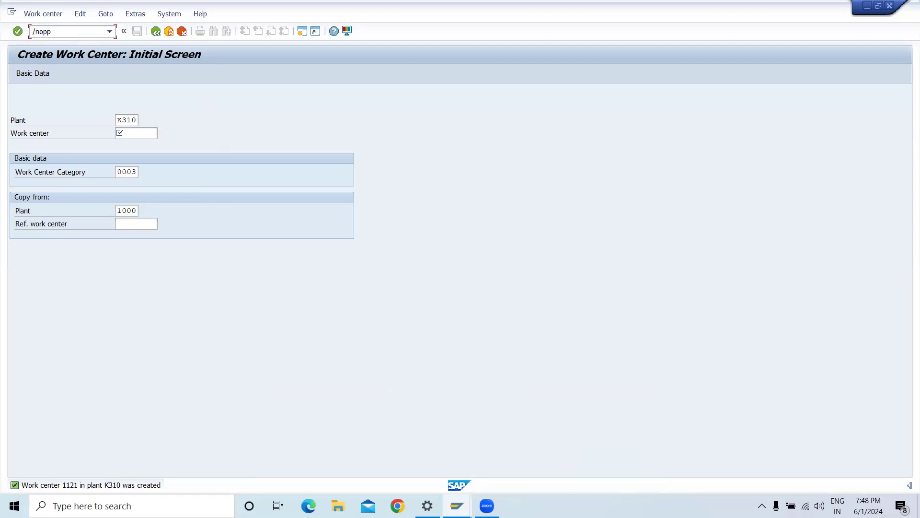
text(q)
key(Return)
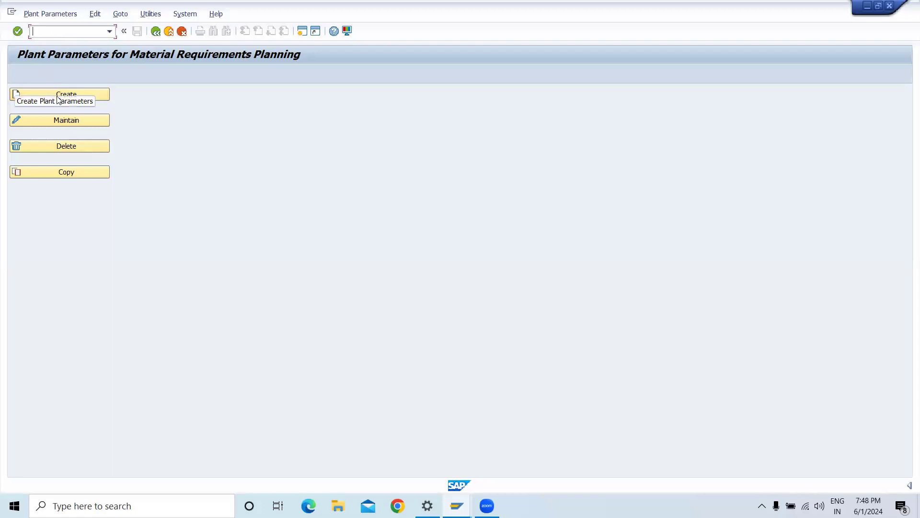
Try to maintain the MRP plant parameters for plant K310.
click(59, 118)
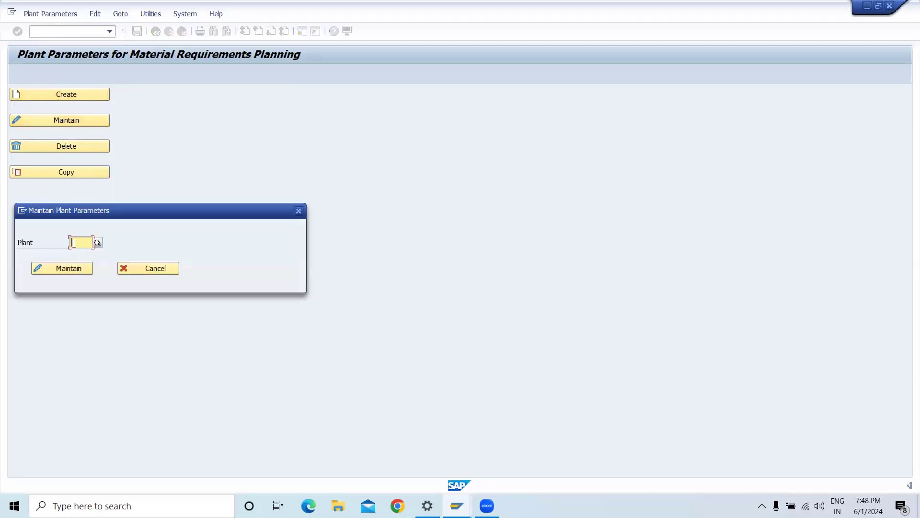
text(1)
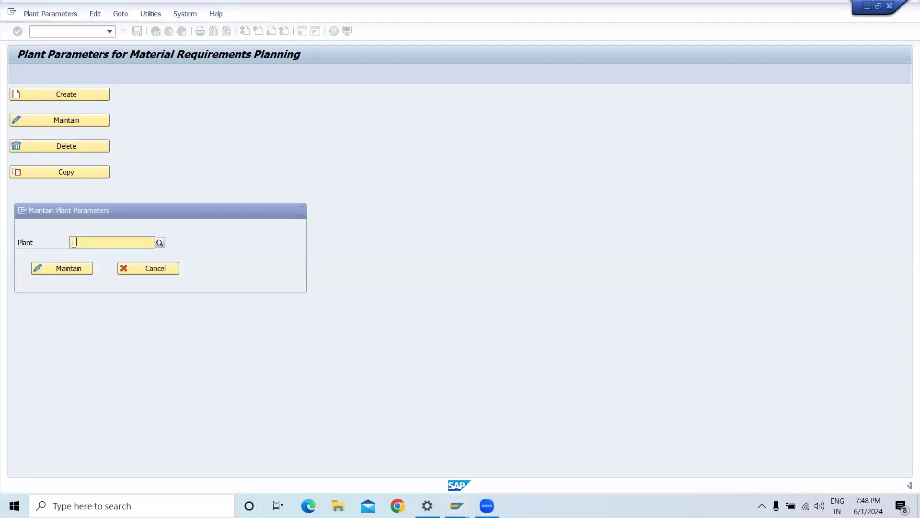
text(K310)
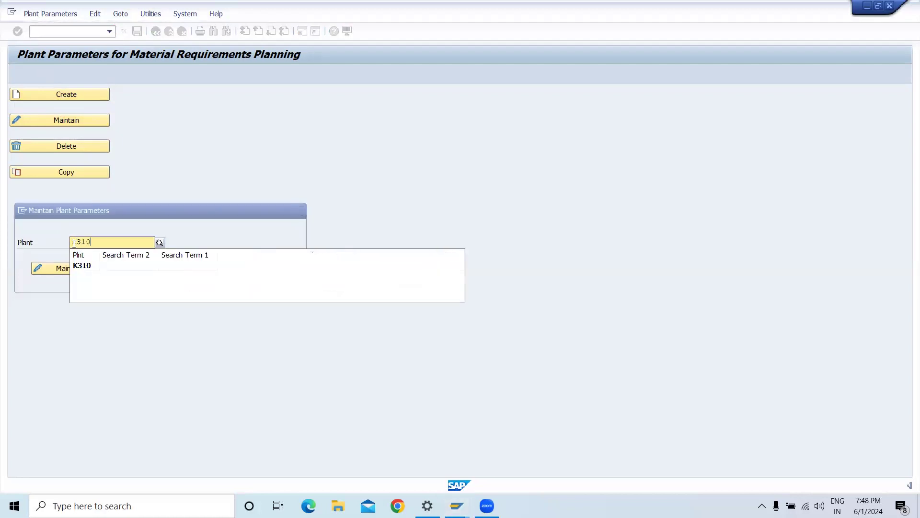
click(119, 266)
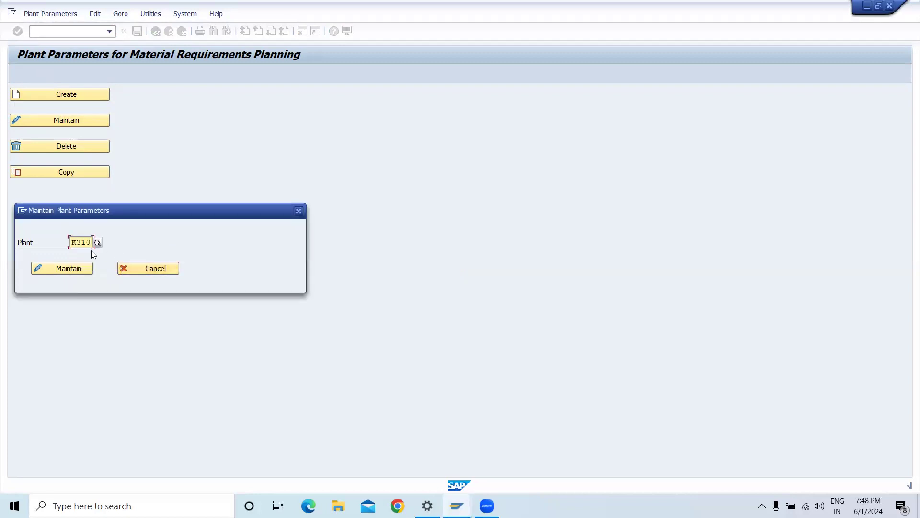
click(55, 273)
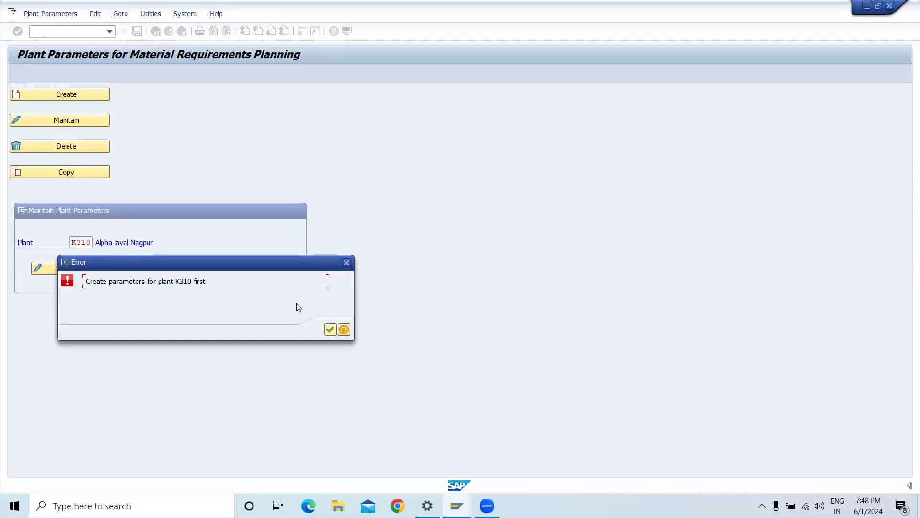
click(330, 329)
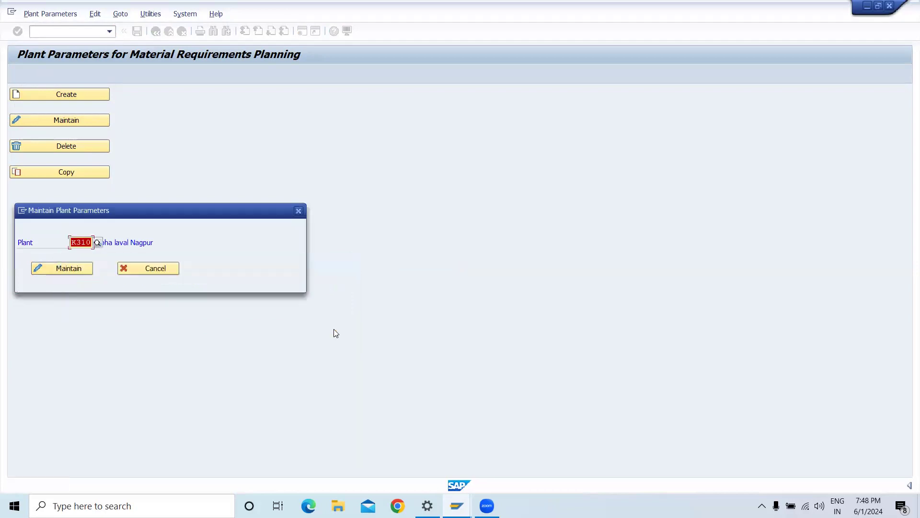
click(144, 268)
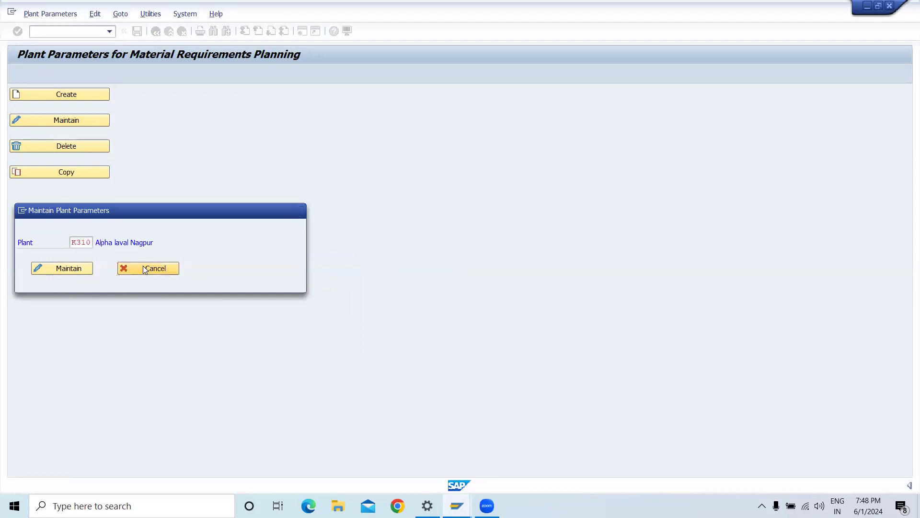
Create the MRP plant parameters for plant K310 and record them in customizing request DPKK900299.
click(69, 96)
click(87, 267)
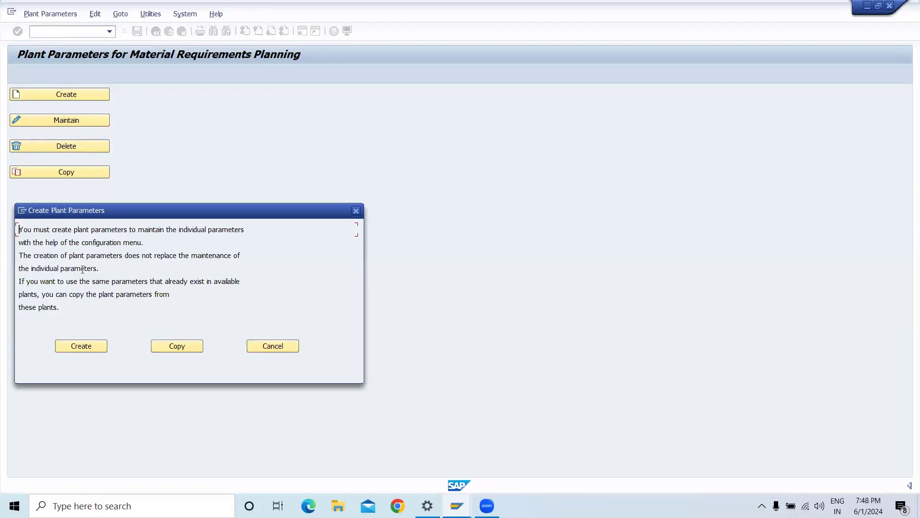
click(85, 348)
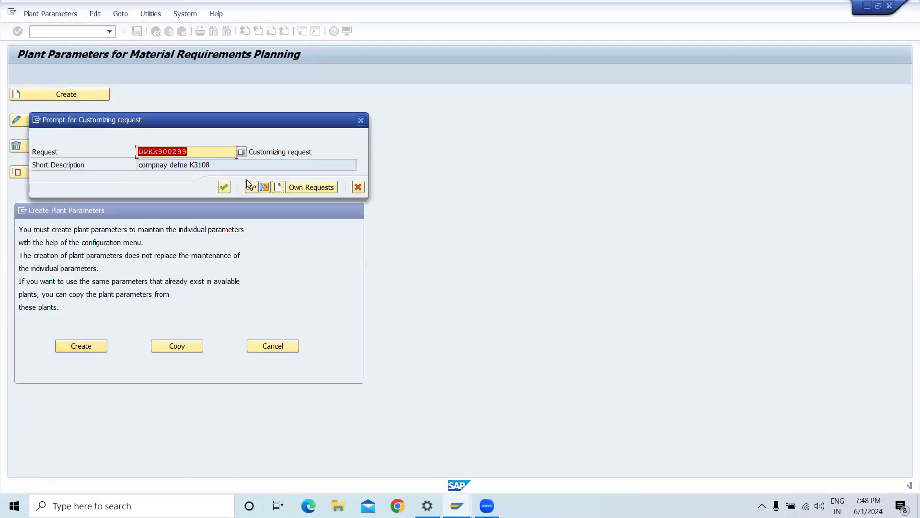
click(224, 187)
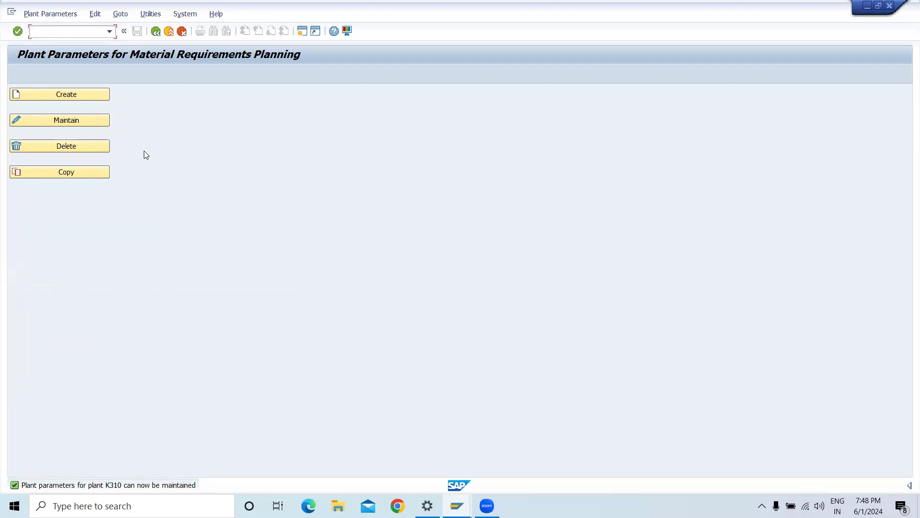
Maintain the plant parameters of K310 and open its MRP controller table from the master data settings.
click(64, 122)
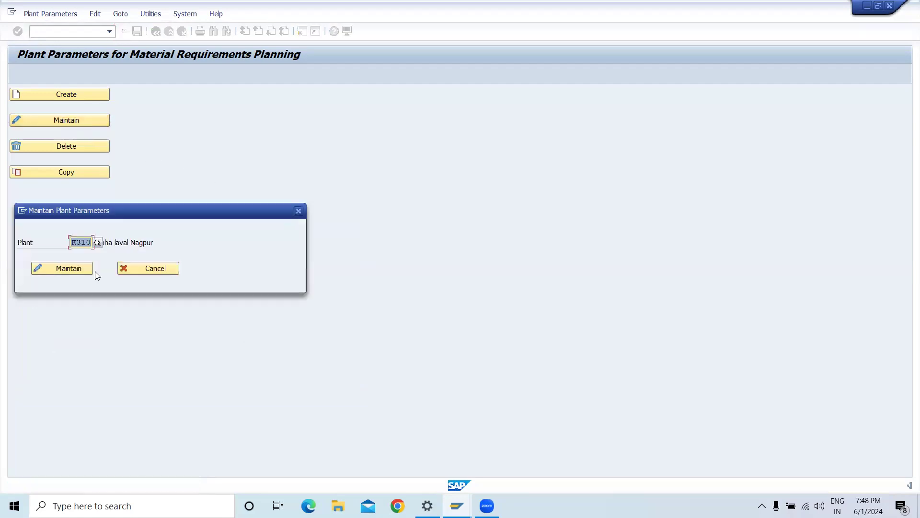
click(80, 266)
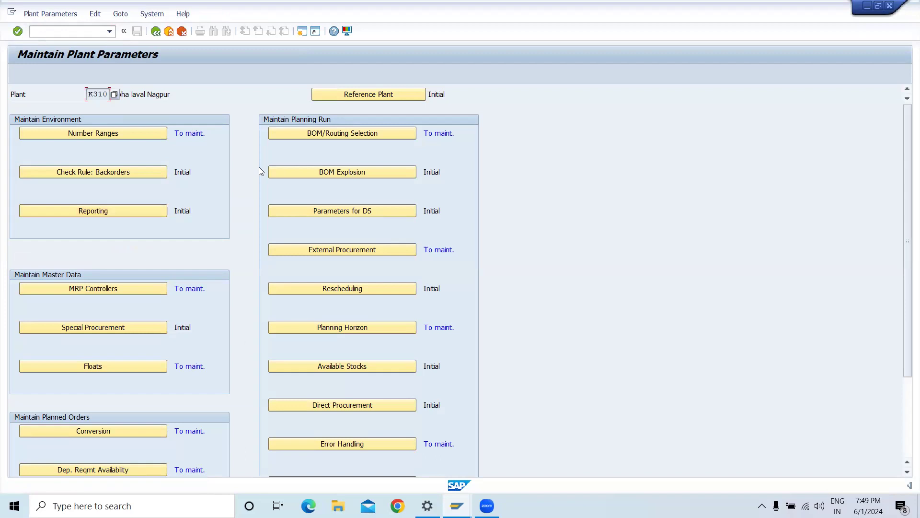
click(120, 289)
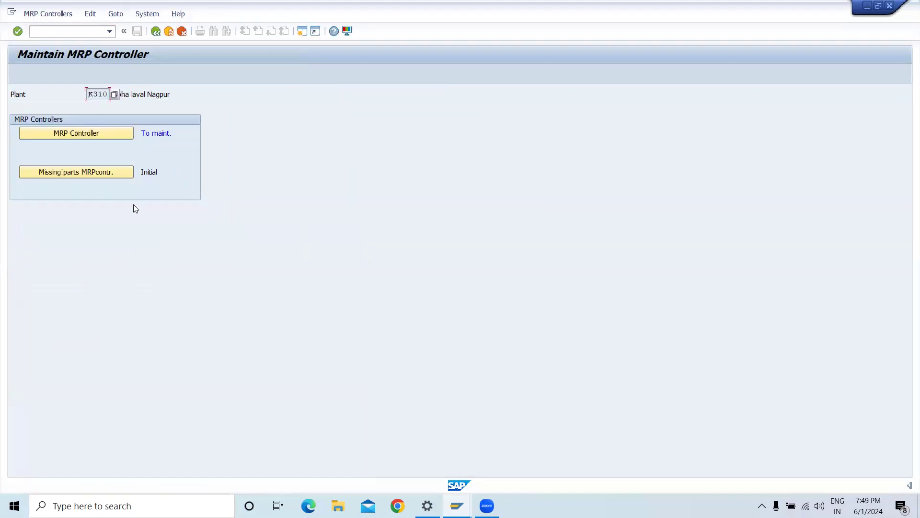
click(114, 134)
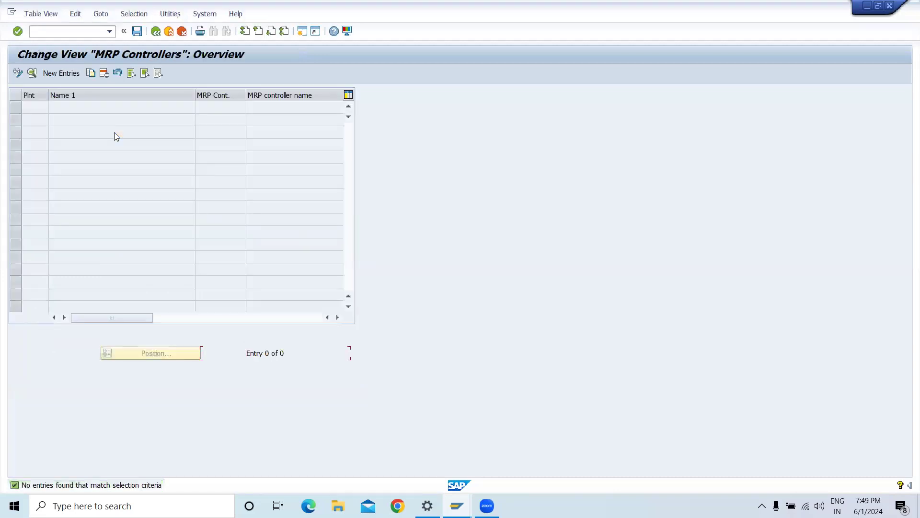
Start a new MRP controller entry and assign it to plant K310.
click(58, 74)
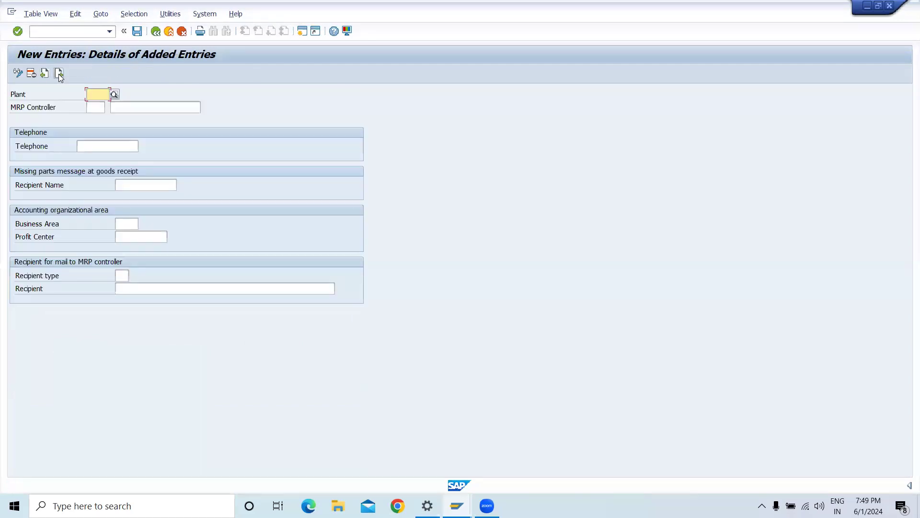
text(k310)
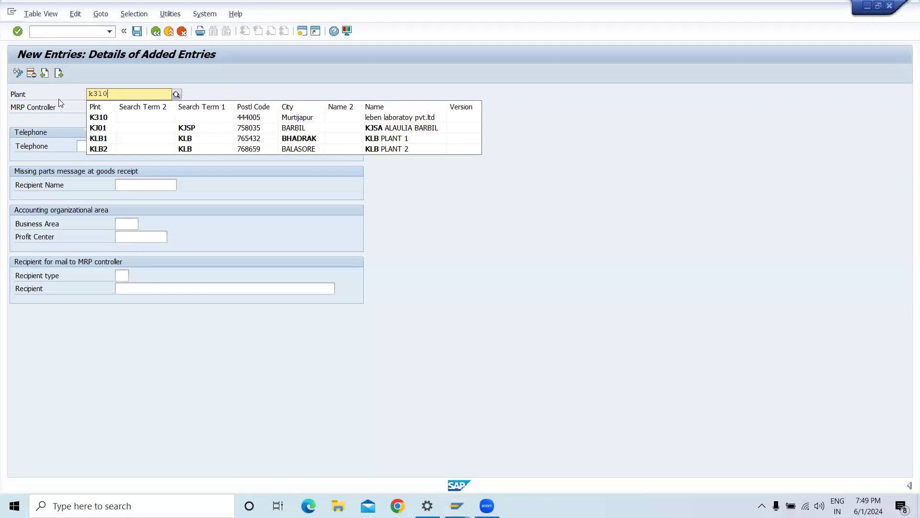
click(99, 117)
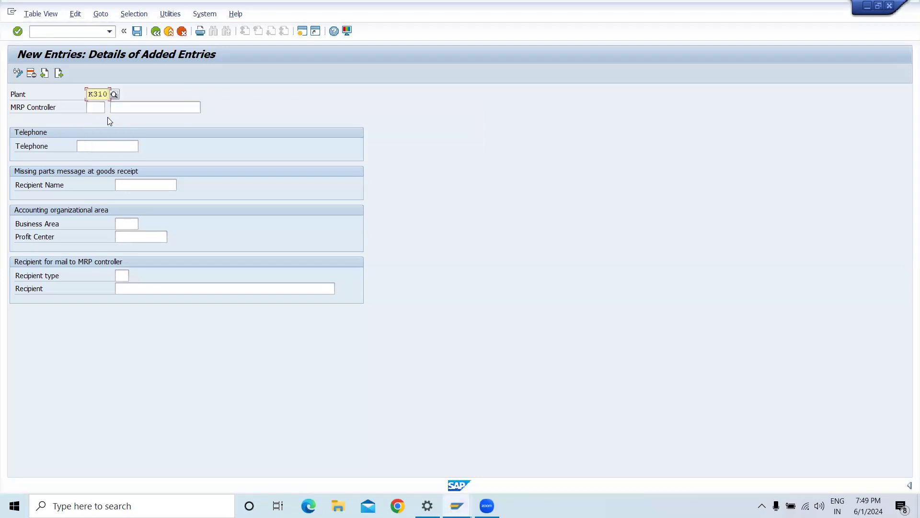
Examine the existing MRP controller codes and names in the value help, and return to the new entry without choosing one.
click(98, 106)
click(111, 108)
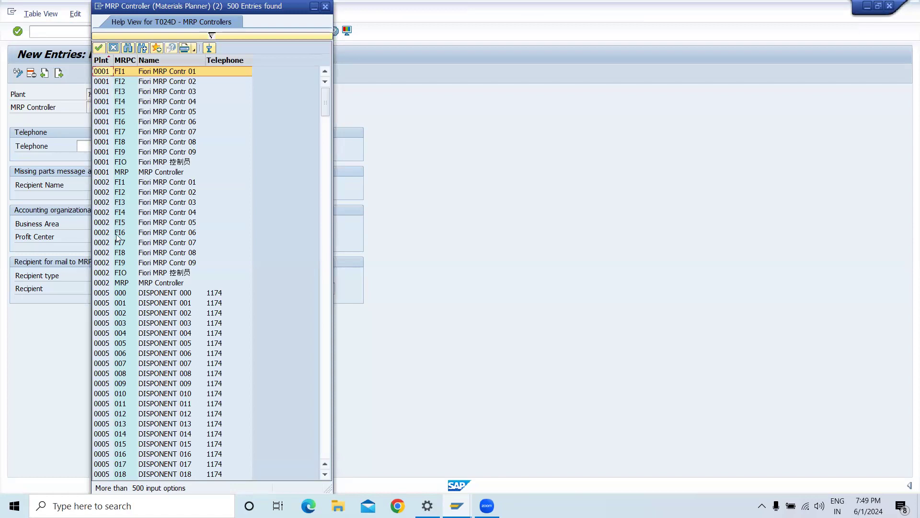
click(131, 282)
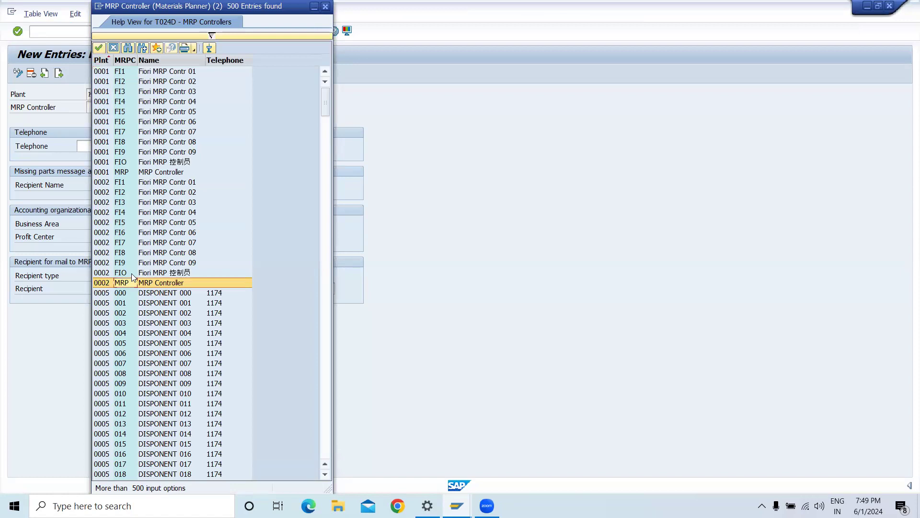
click(437, 149)
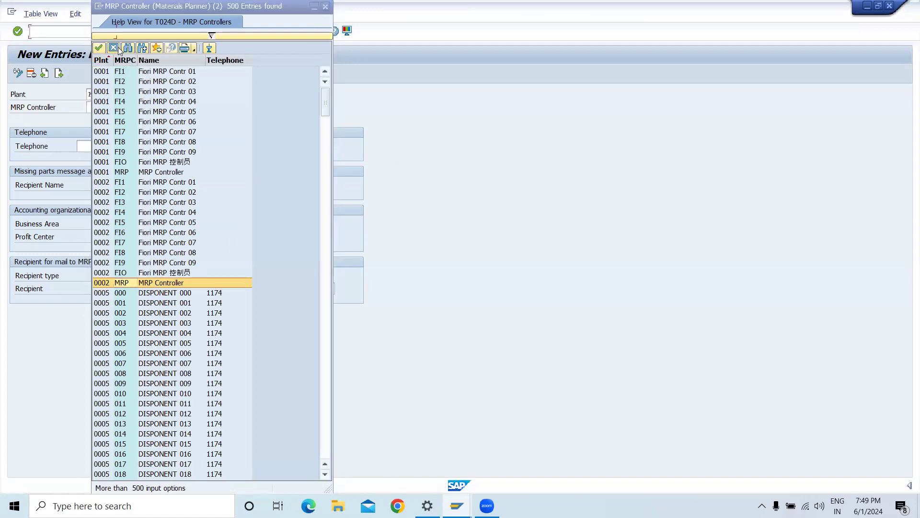
click(250, 192)
key(Return)
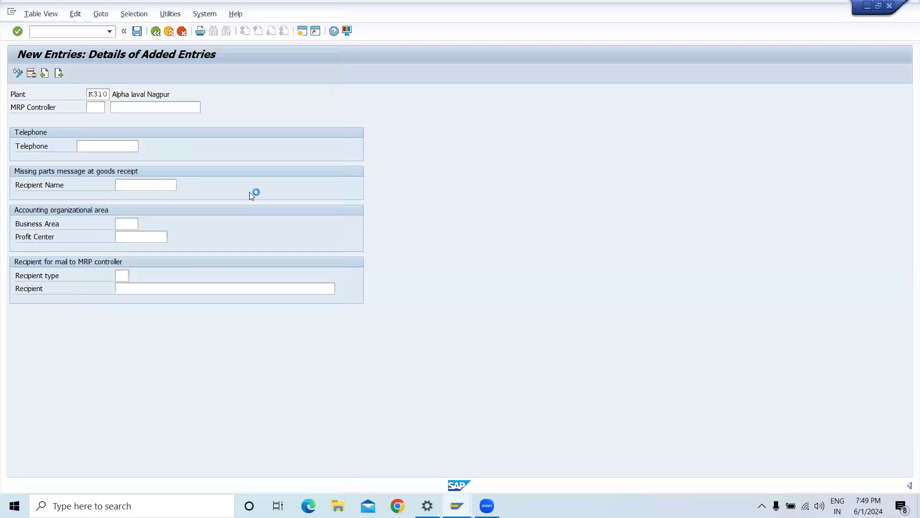
Create MRP controller MRP with the description "controller" for plant K310 and save it under customizing request DPKK900299.
click(141, 106)
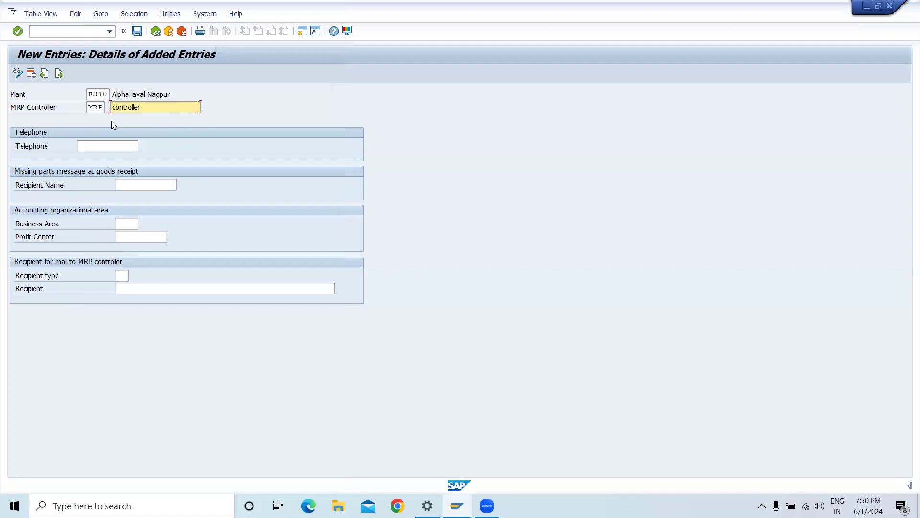
click(110, 146)
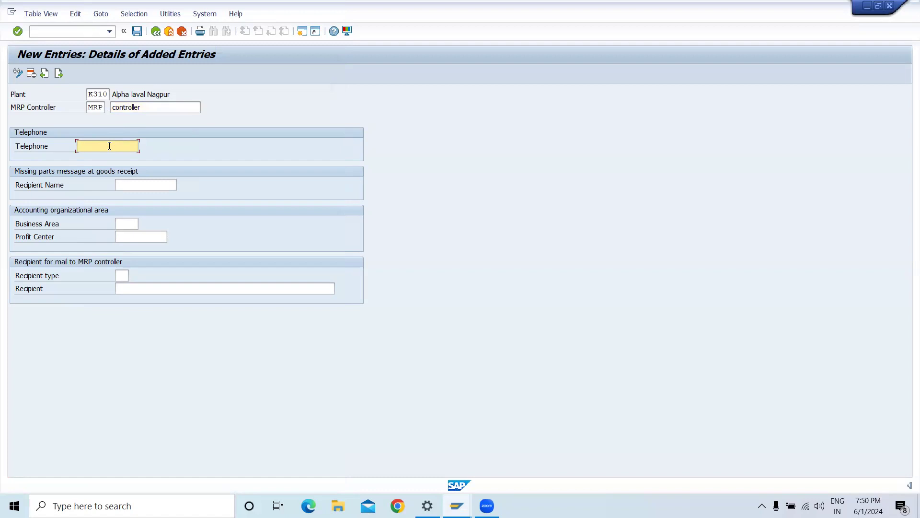
click(137, 31)
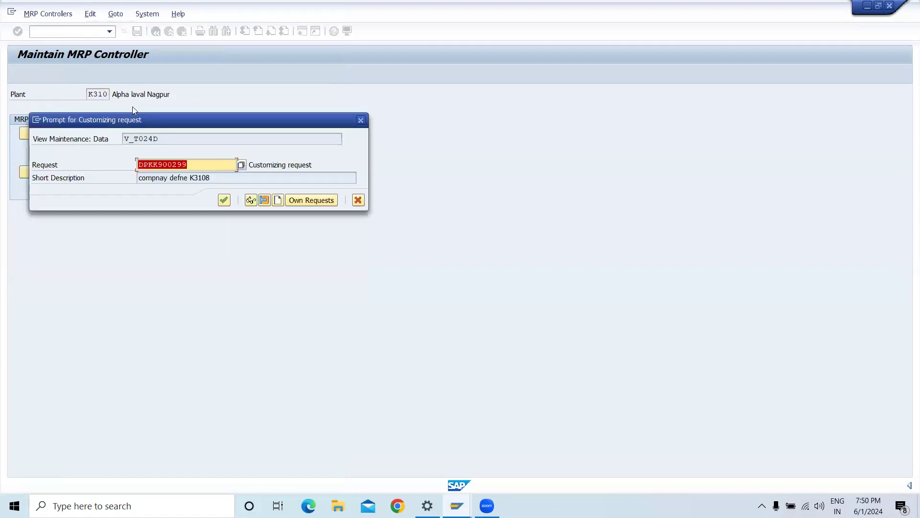
click(224, 199)
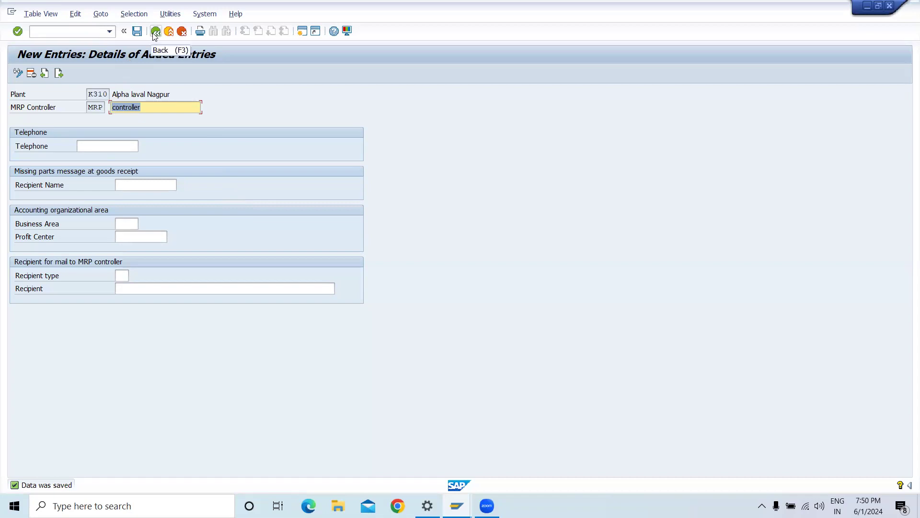
Open the Create Material transaction in a new session.
click(77, 32)
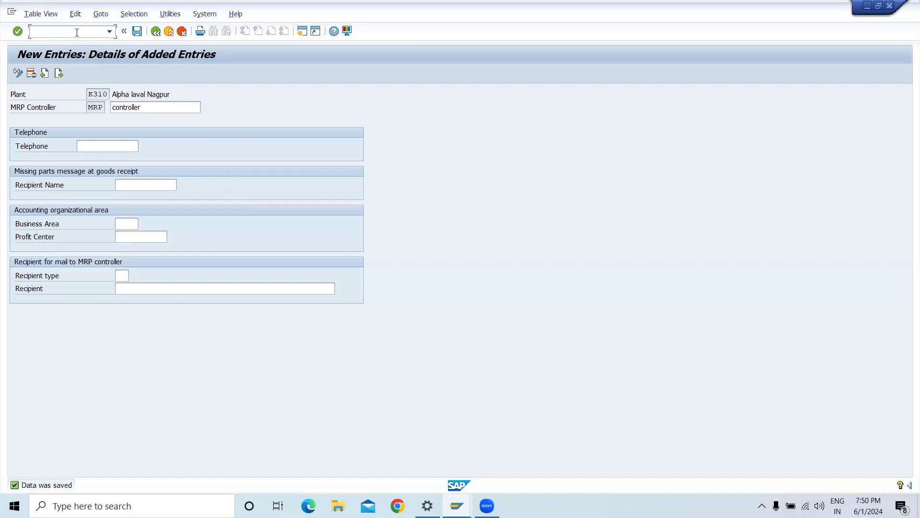
text(/)
text(o)
text(mm)
text(02)
key(Return)
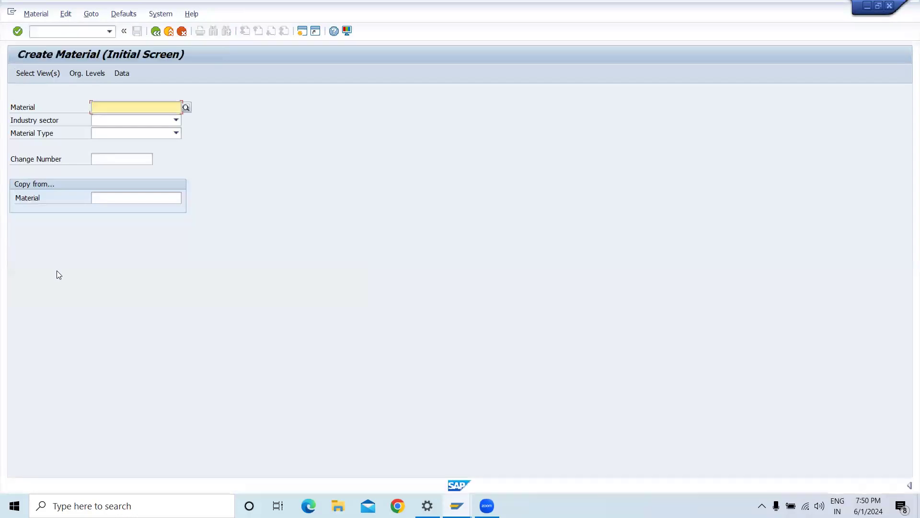
Enter material K1111 and set its industry sector to P Pharmaceuticals.
click(119, 107)
text(k)
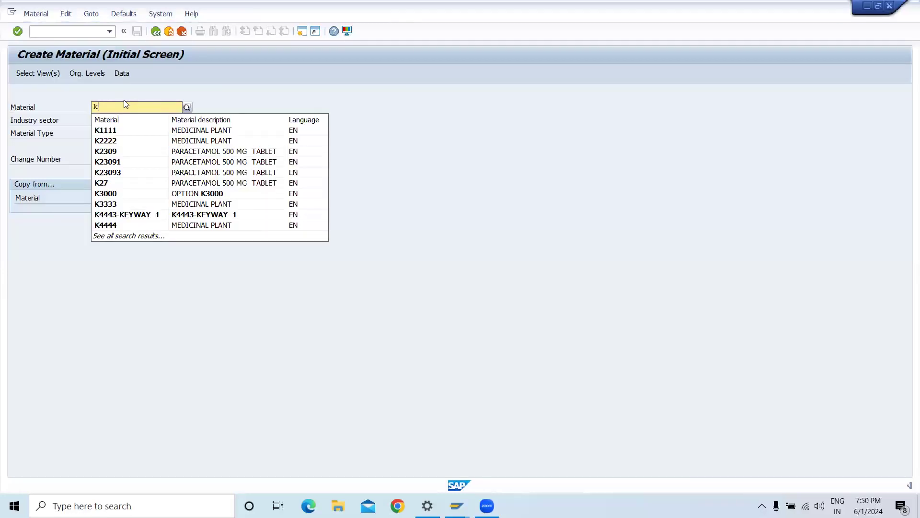
click(131, 134)
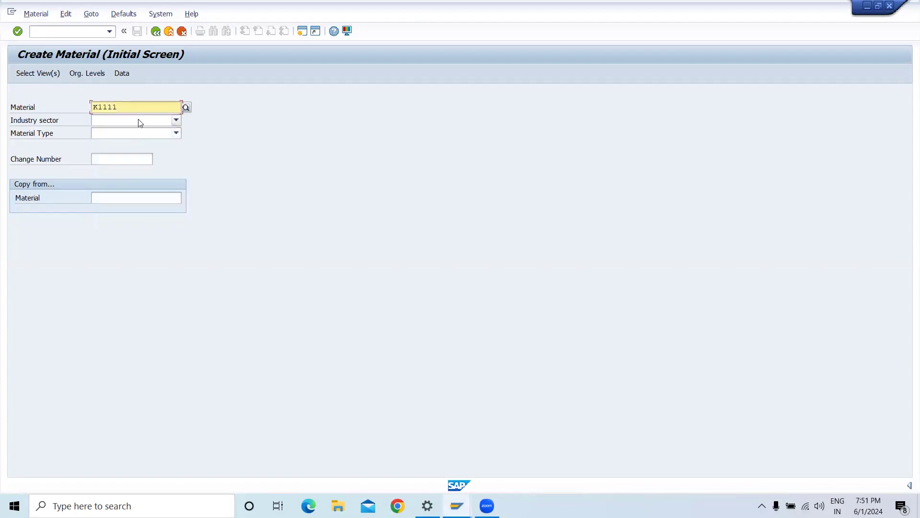
click(176, 120)
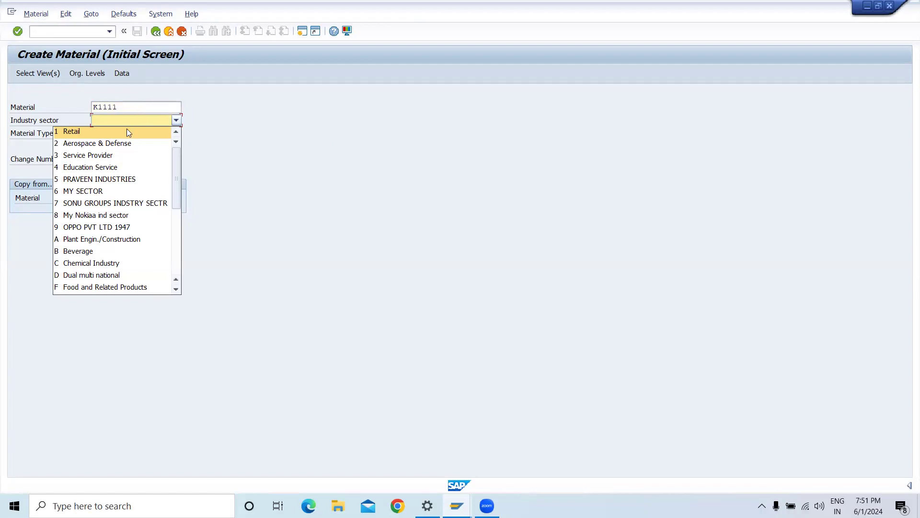
scroll(125, 276, down, 1)
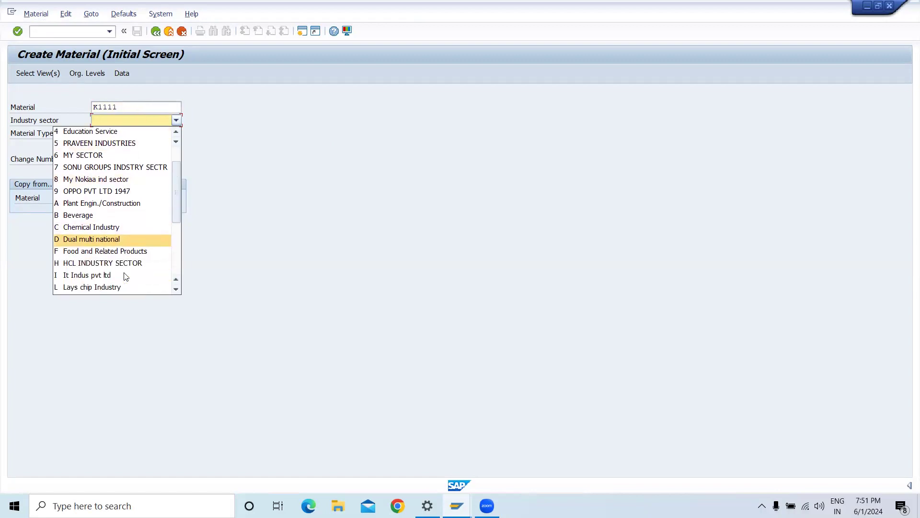
click(124, 120)
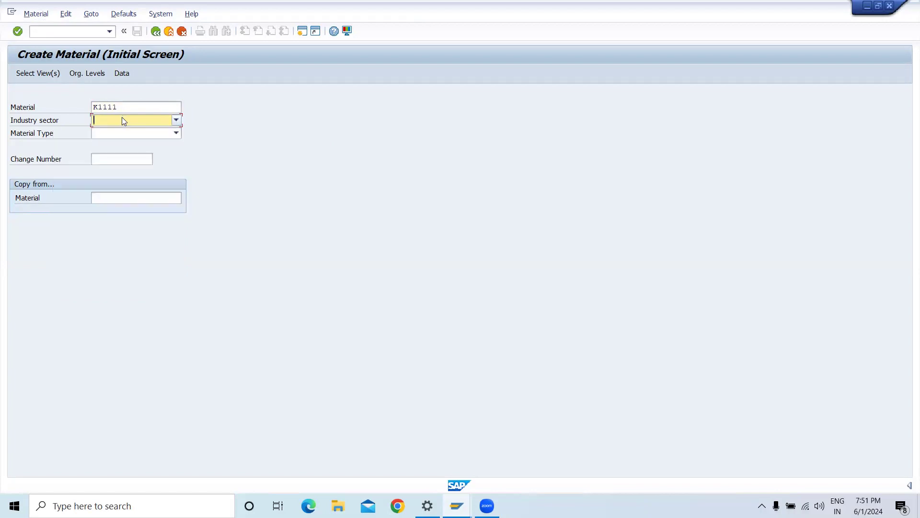
text(H HCL INDUSTRY SEC)
click(165, 119)
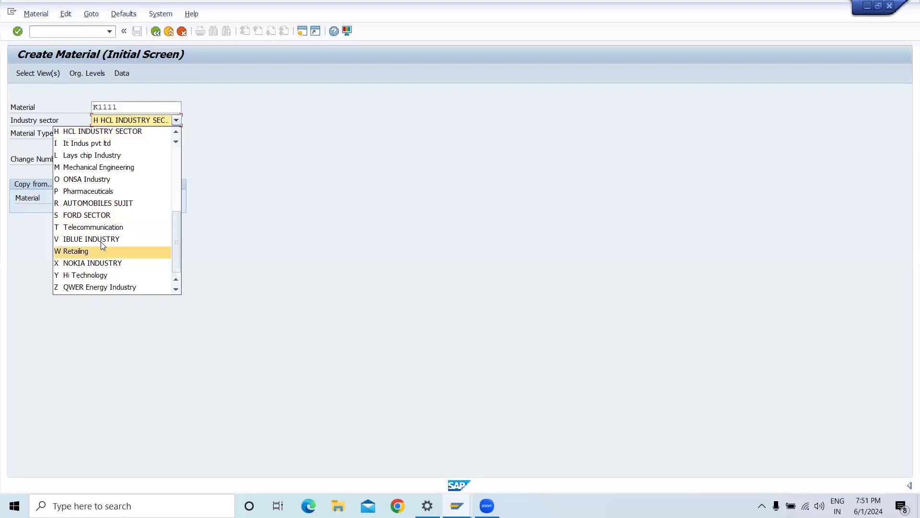
click(96, 191)
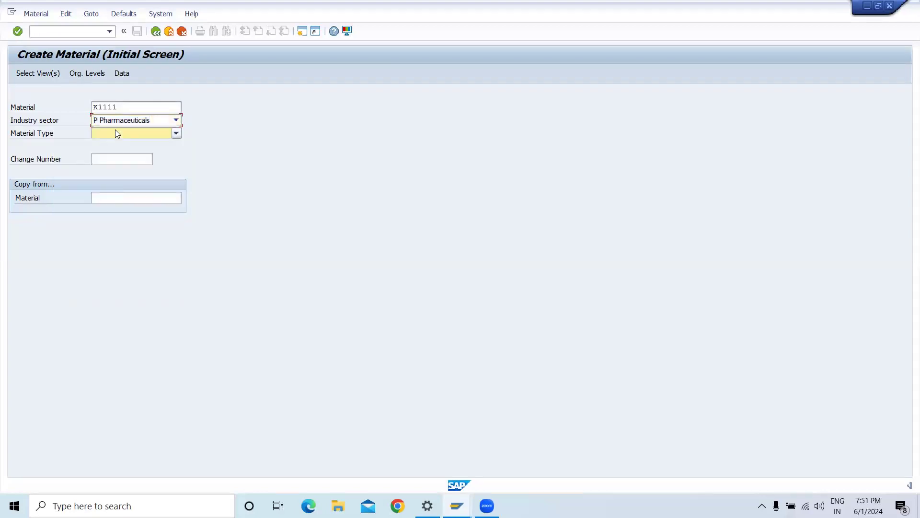
Set the material type to FERT Finished product.
click(117, 134)
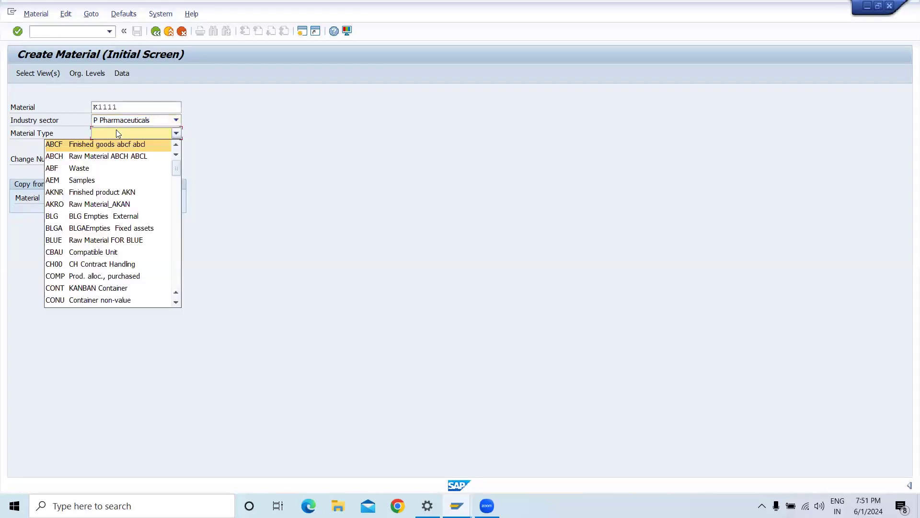
key(h)
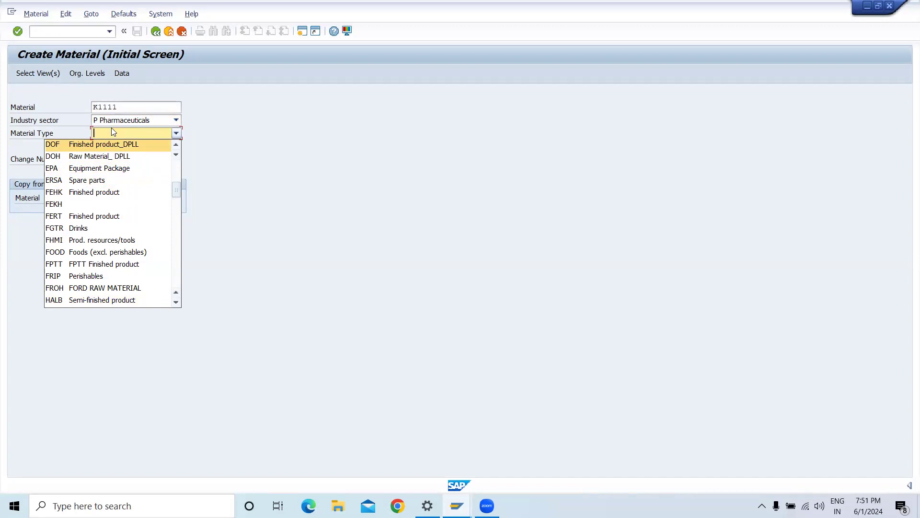
key(f)
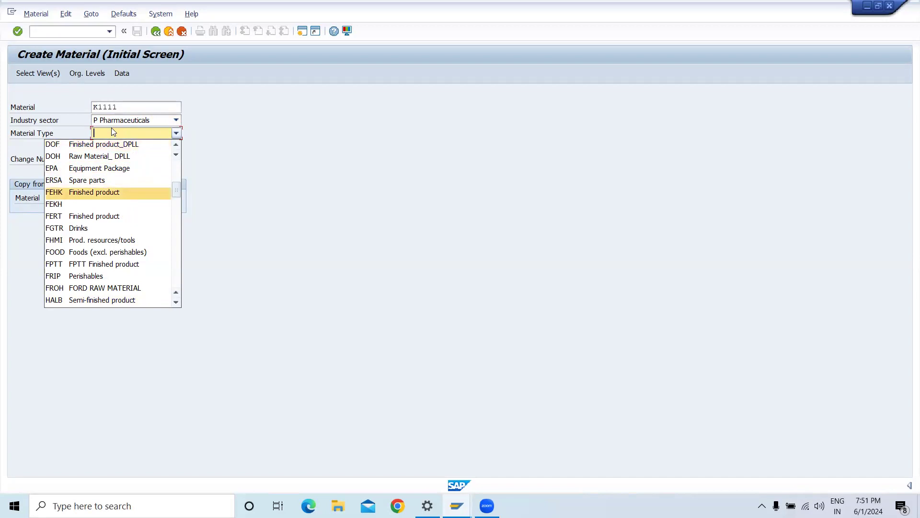
click(99, 218)
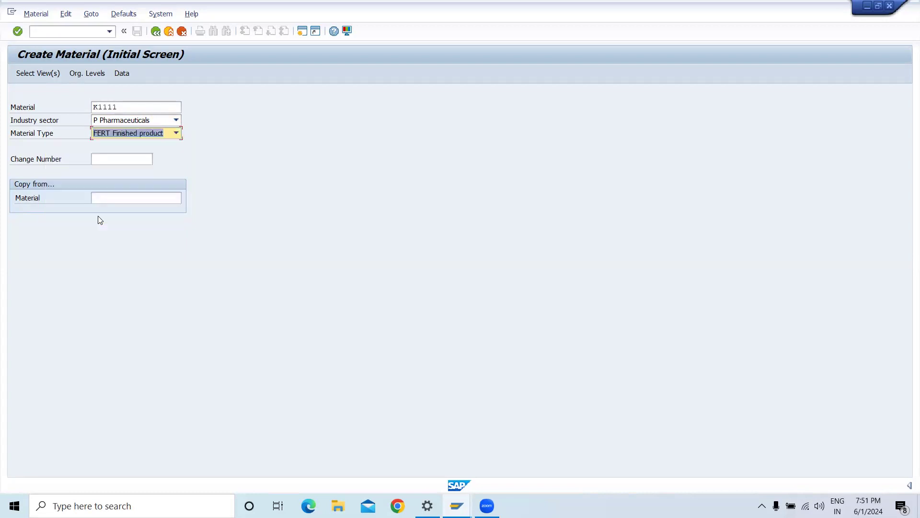
key(Return)
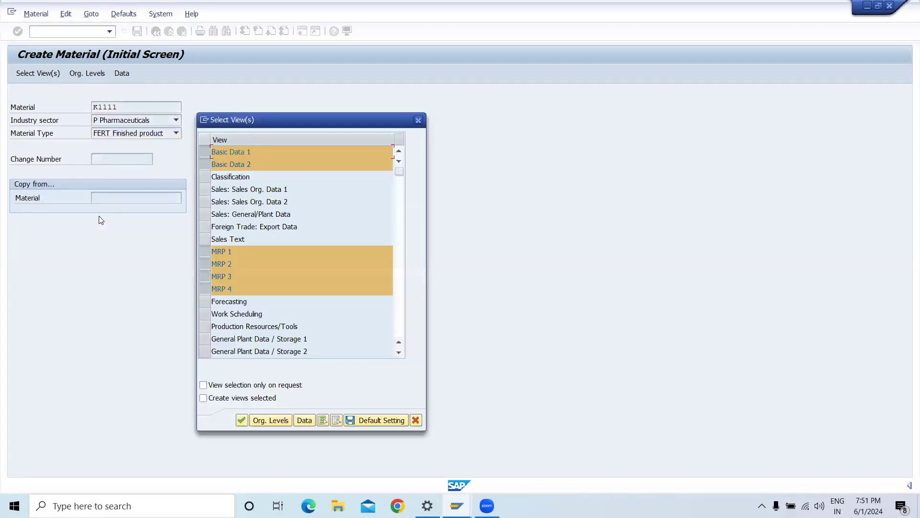
click(418, 121)
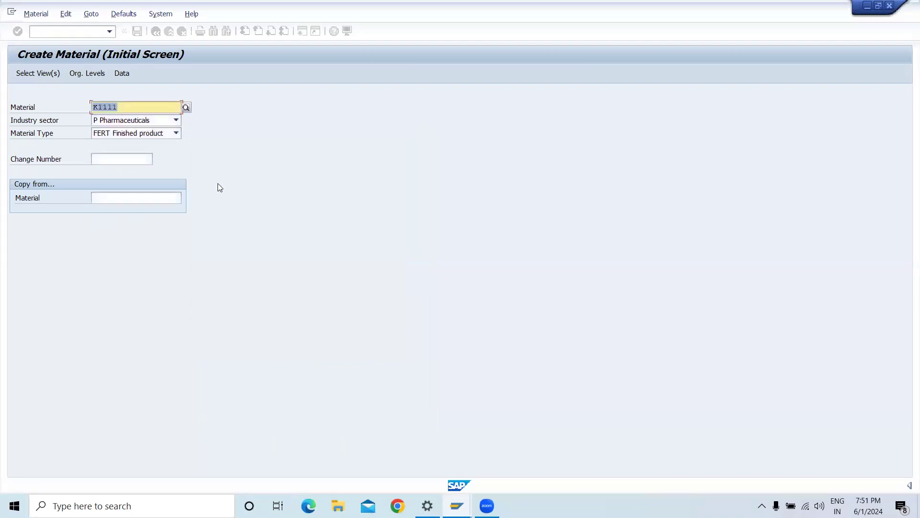
Use K1111 as the copy-from material and accept the Basic Data 1–2 and MRP 1–4 views.
click(115, 200)
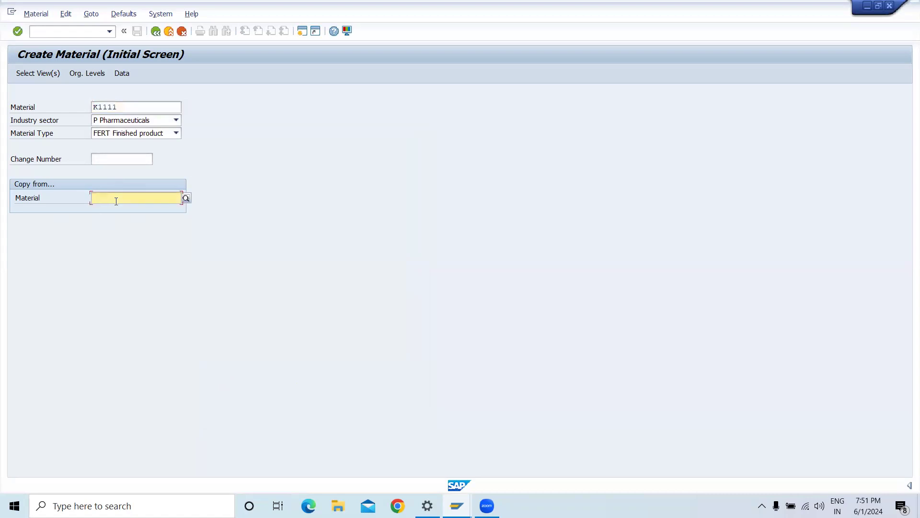
text(K)
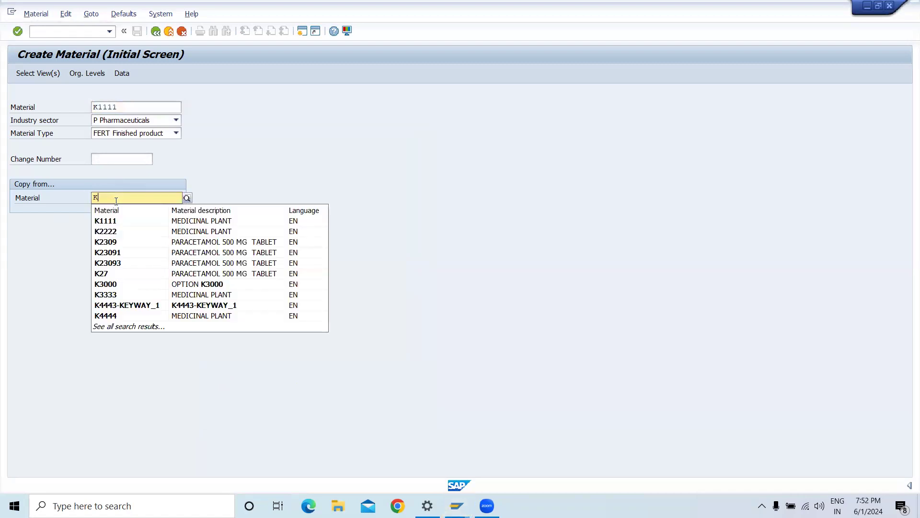
click(126, 220)
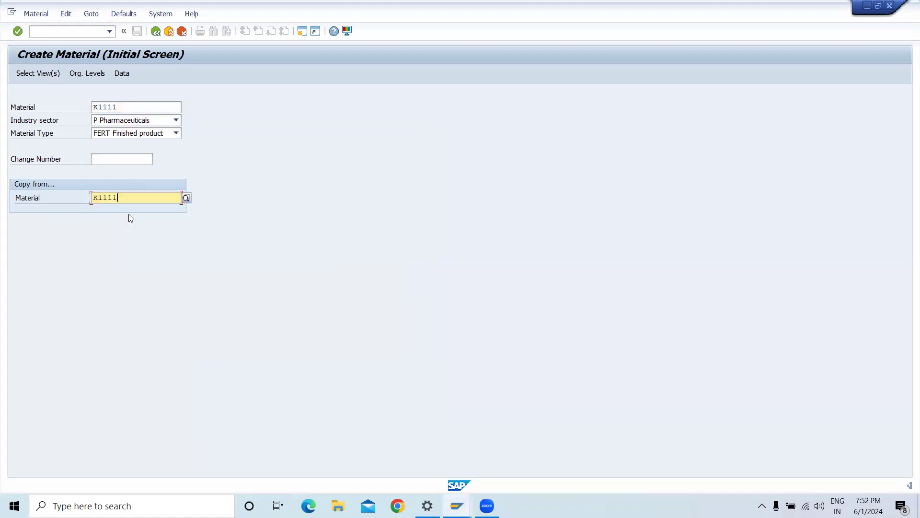
key(Return)
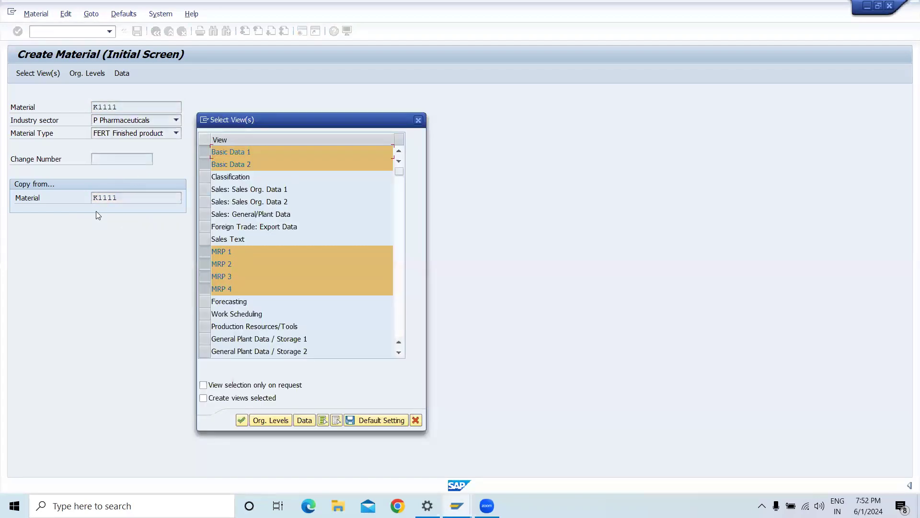
click(241, 421)
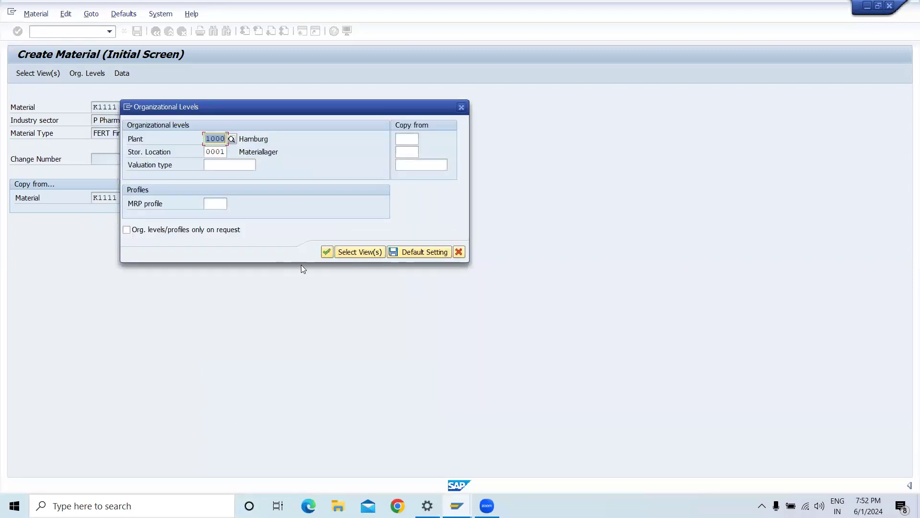
Set the copy-from organizational levels to plant 1000 and storage location 0001.
click(404, 140)
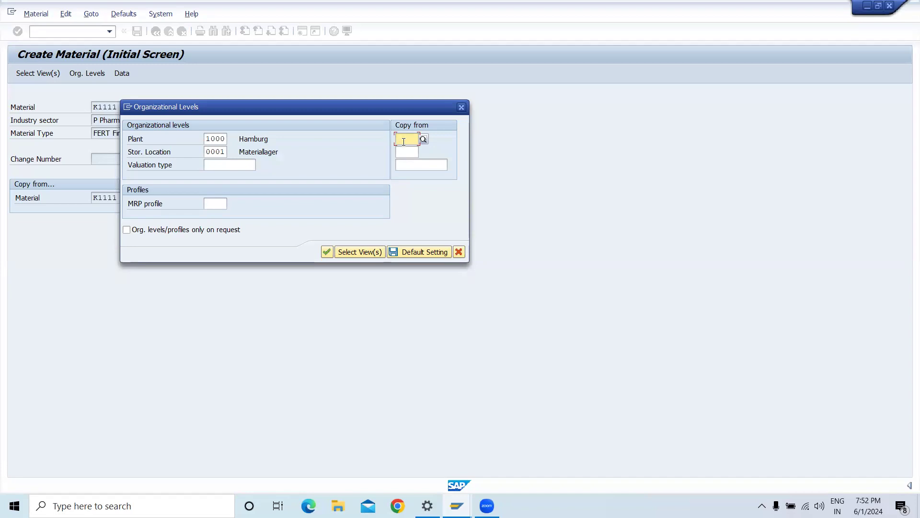
text(100)
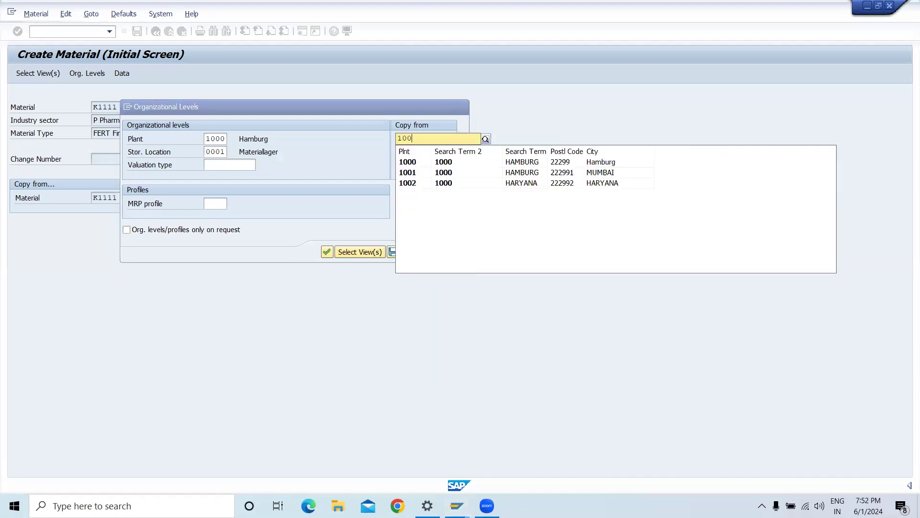
text(0)
click(408, 160)
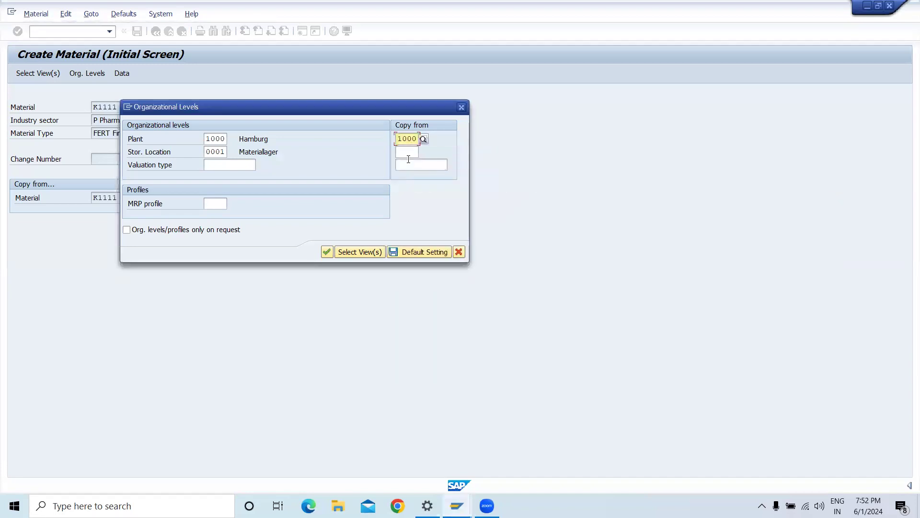
click(408, 154)
text(0001)
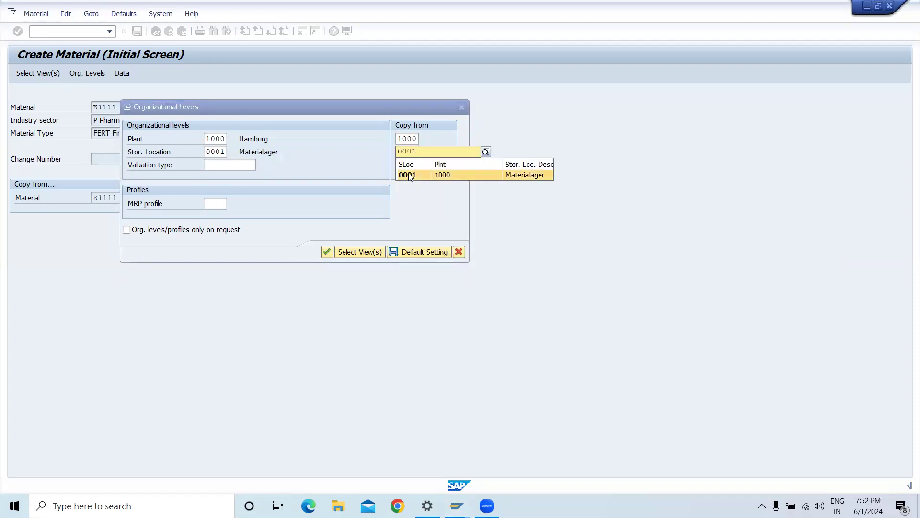
click(410, 174)
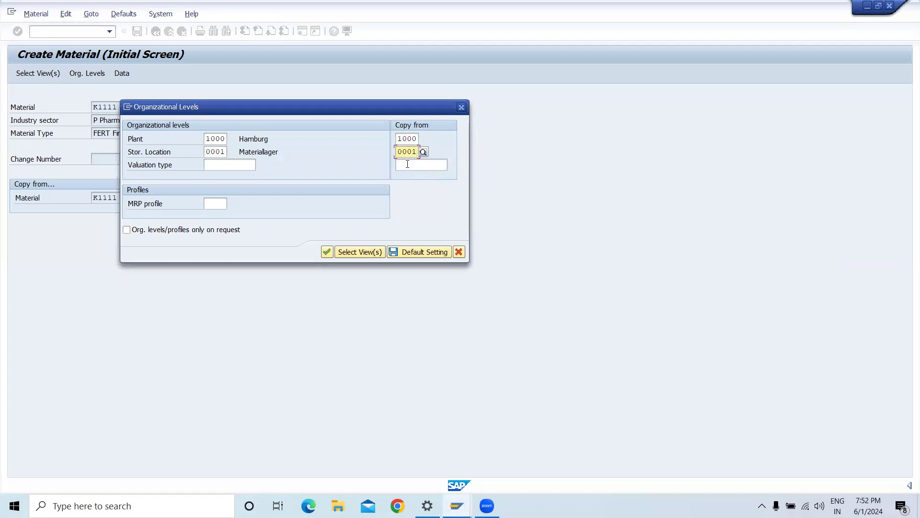
Replace the target plant in the organizational levels with K310.
click(227, 138)
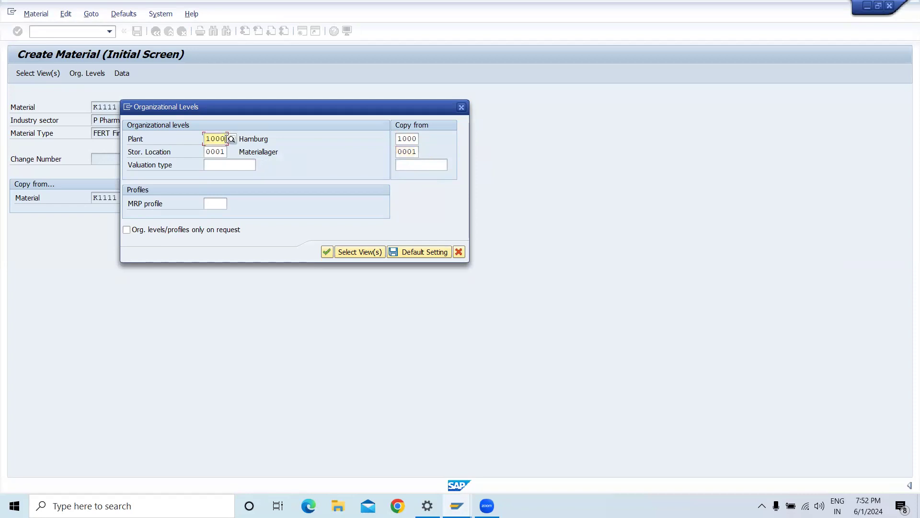
key(BackSpace)
key(BackSpace)
key(BackSpace)
key(BackSpace)
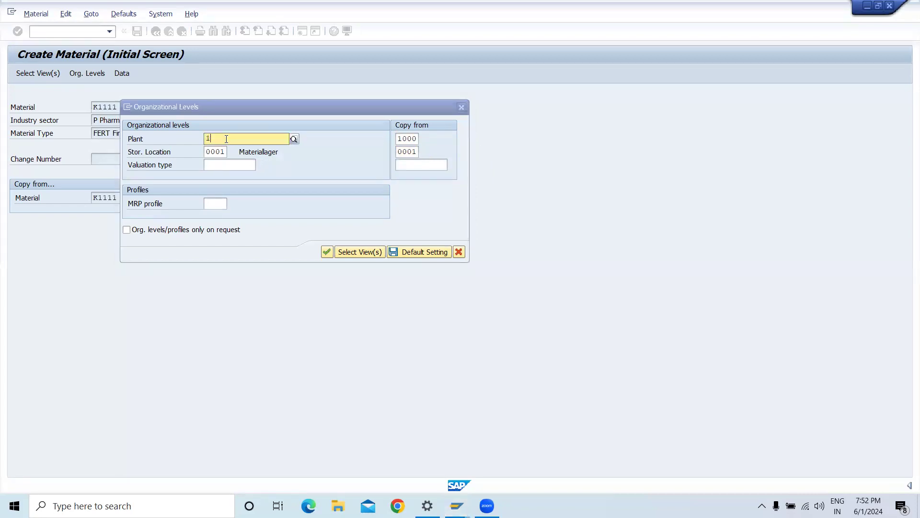
text(k310)
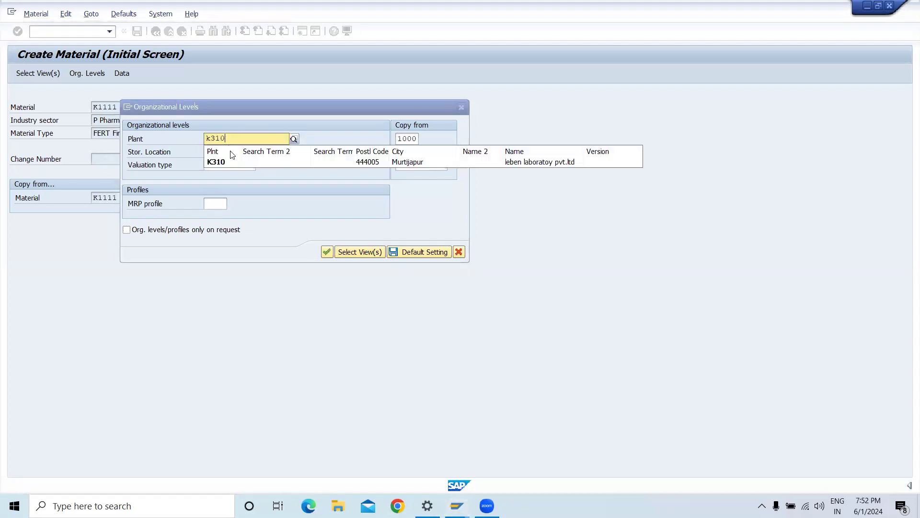
click(229, 161)
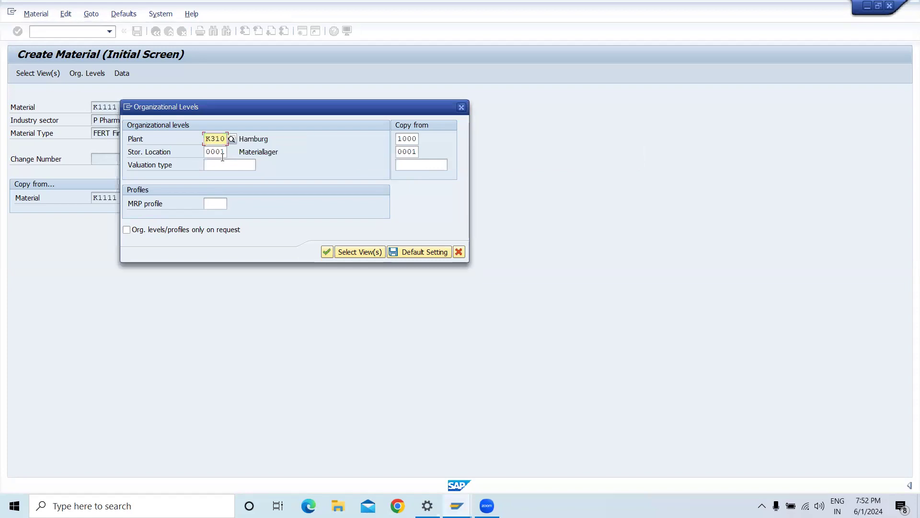
Clear the target storage location in the organizational levels.
click(224, 152)
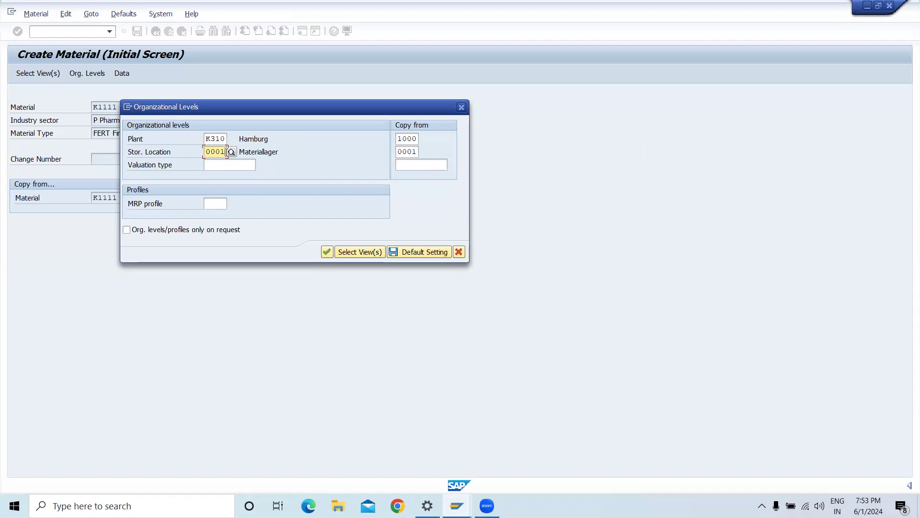
key(BackSpace)
key(BackSpace)
key(BackSpace)
key(BackSpace)
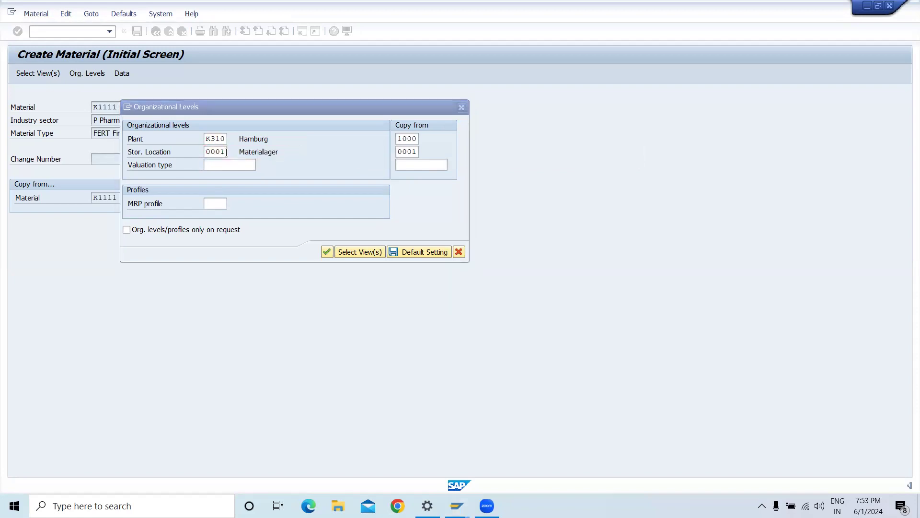
click(226, 153)
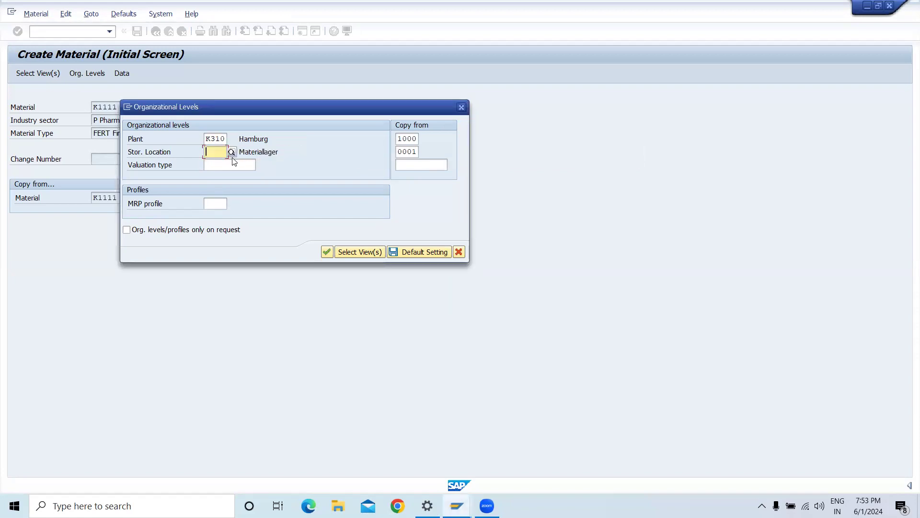
Look through the list of possible storage locations for entries that belong to plant K310.
click(232, 152)
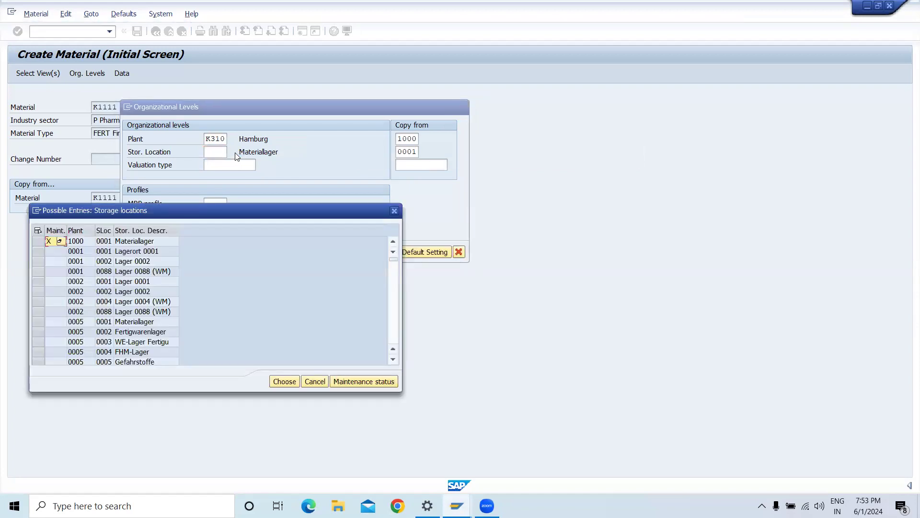
scroll(165, 326, down, 1)
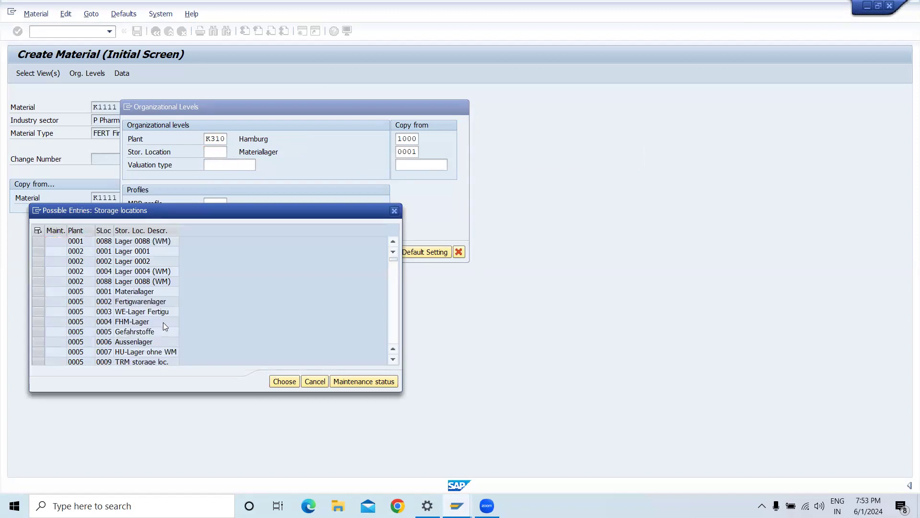
scroll(163, 321, down, 3)
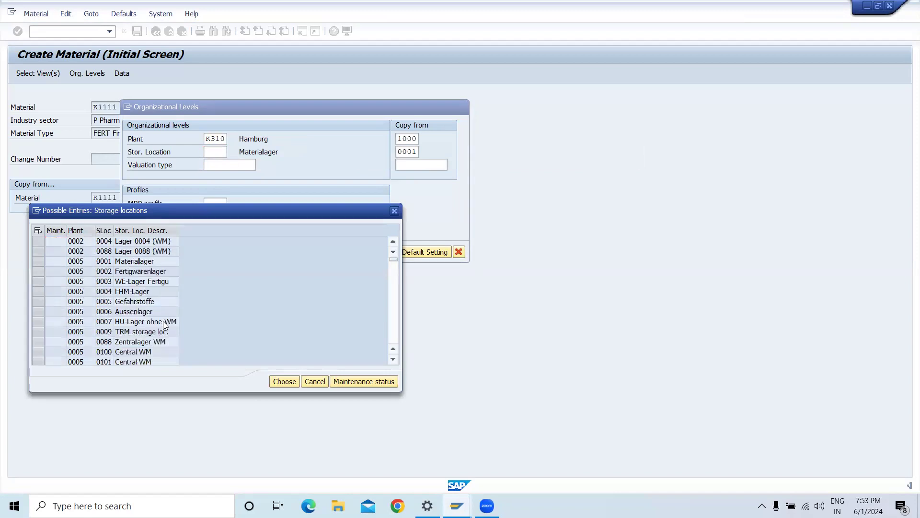
scroll(163, 322, down, 2)
scroll(163, 322, down, 15)
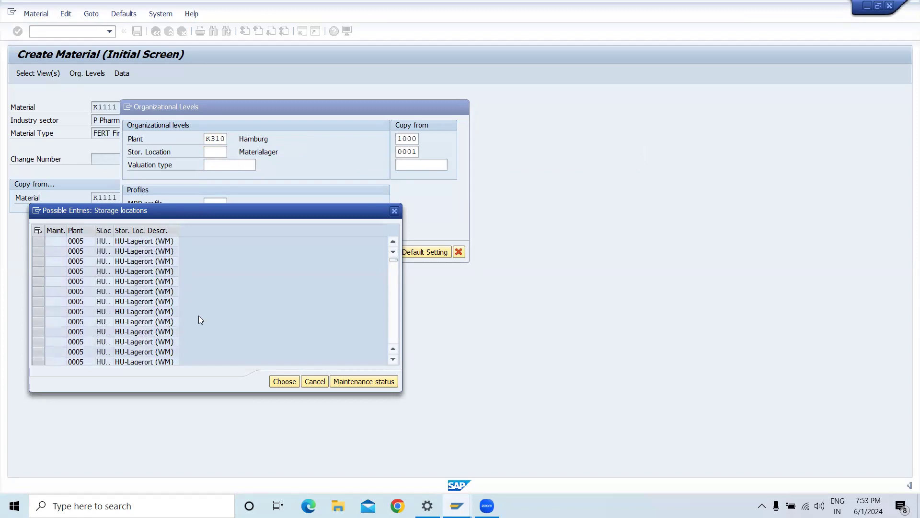
click(398, 271)
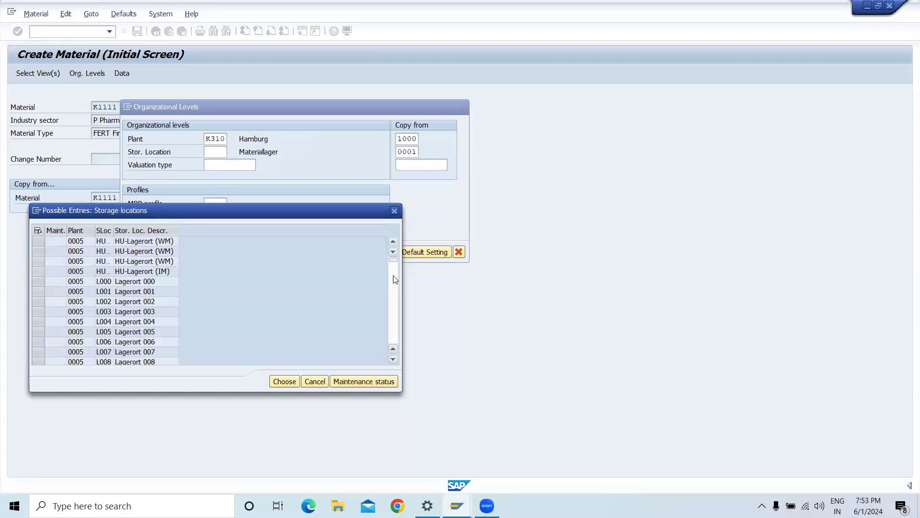
click(395, 281)
click(393, 349)
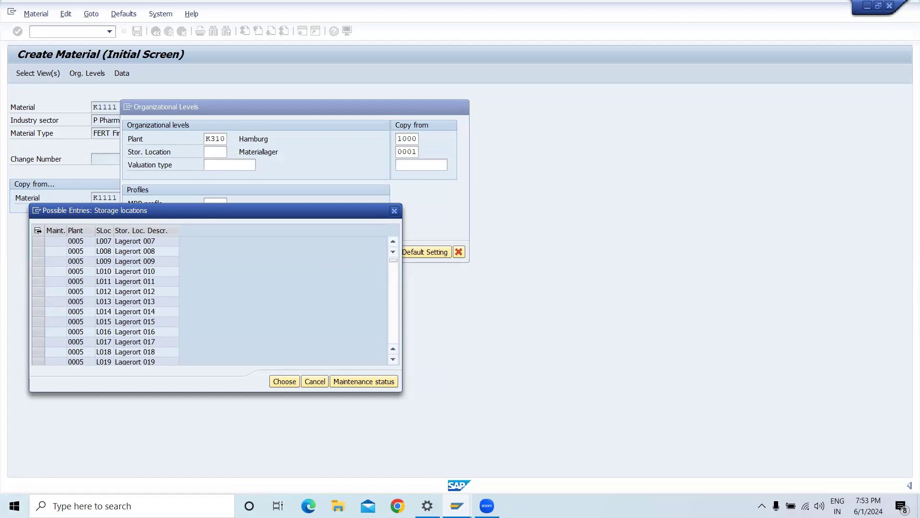
click(394, 262)
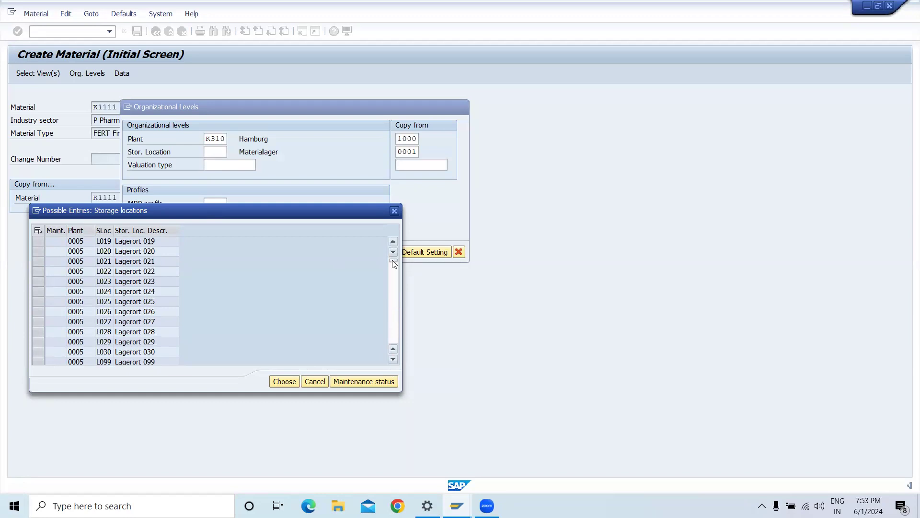
click(394, 349)
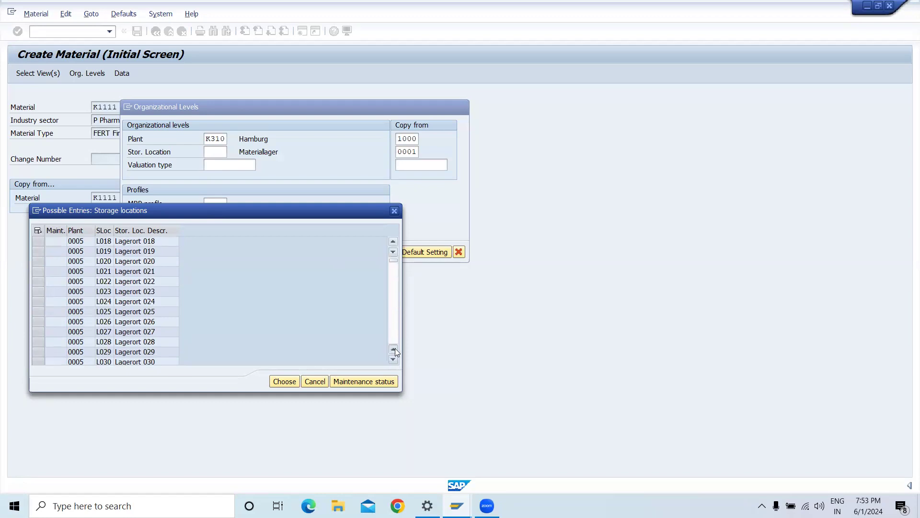
click(389, 323)
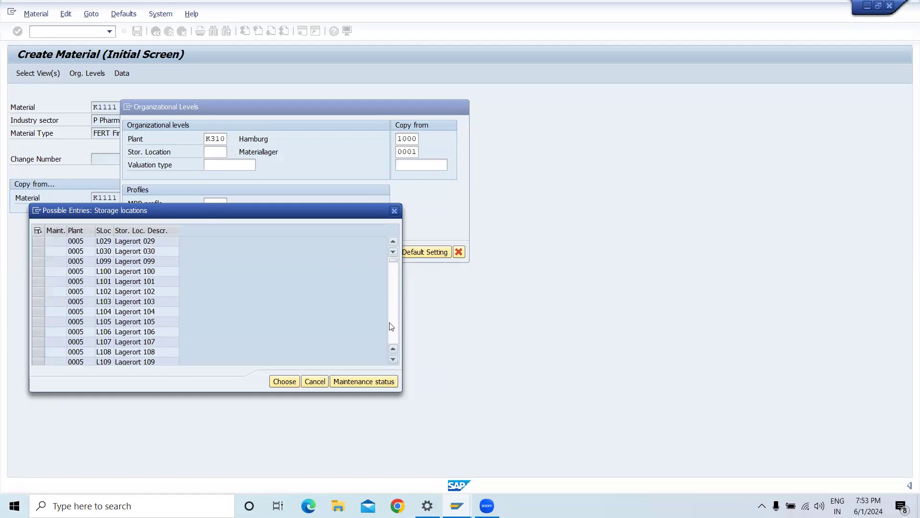
click(392, 322)
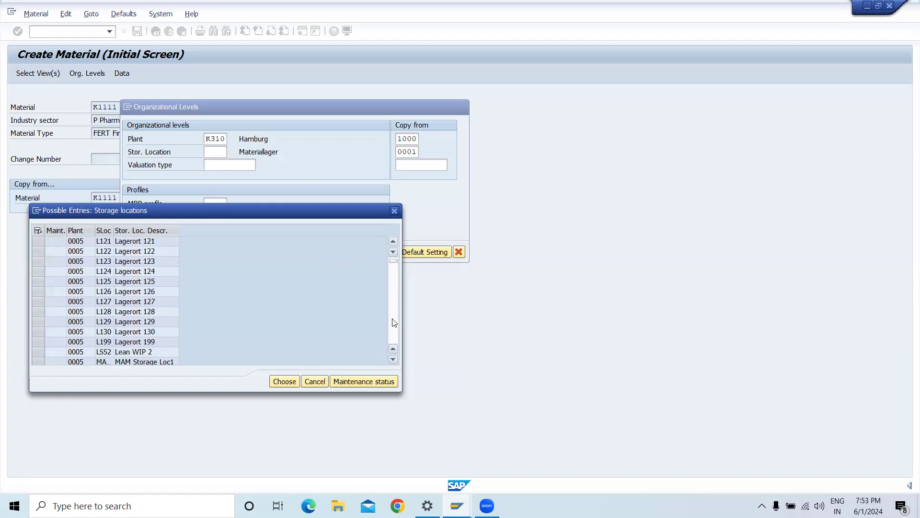
click(394, 323)
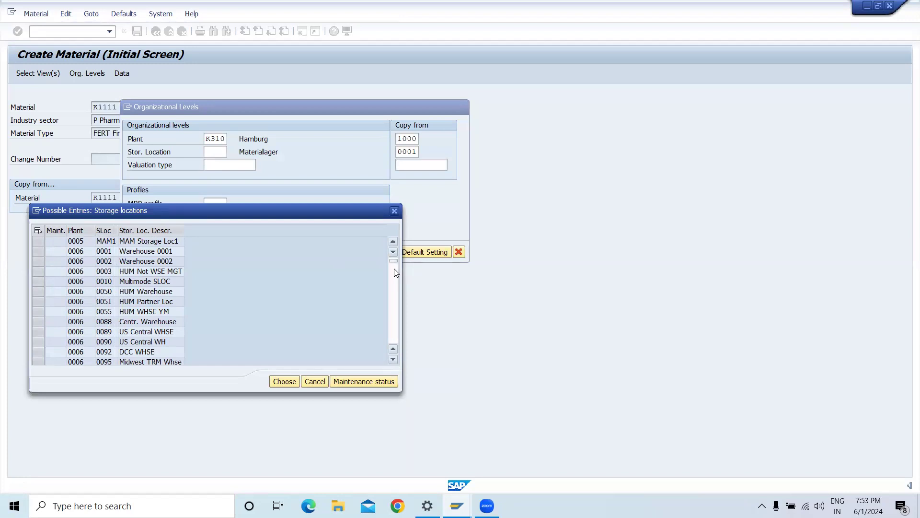
click(395, 283)
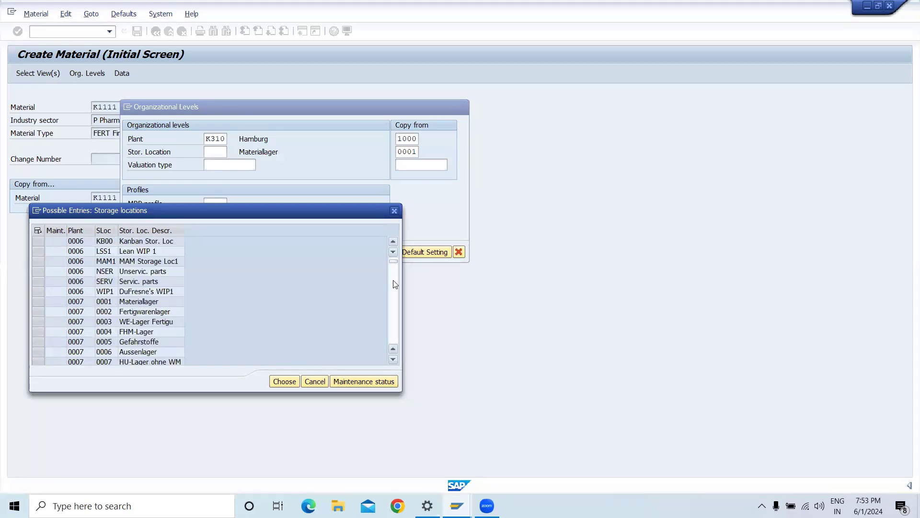
click(395, 284)
click(395, 283)
click(395, 284)
click(395, 284)
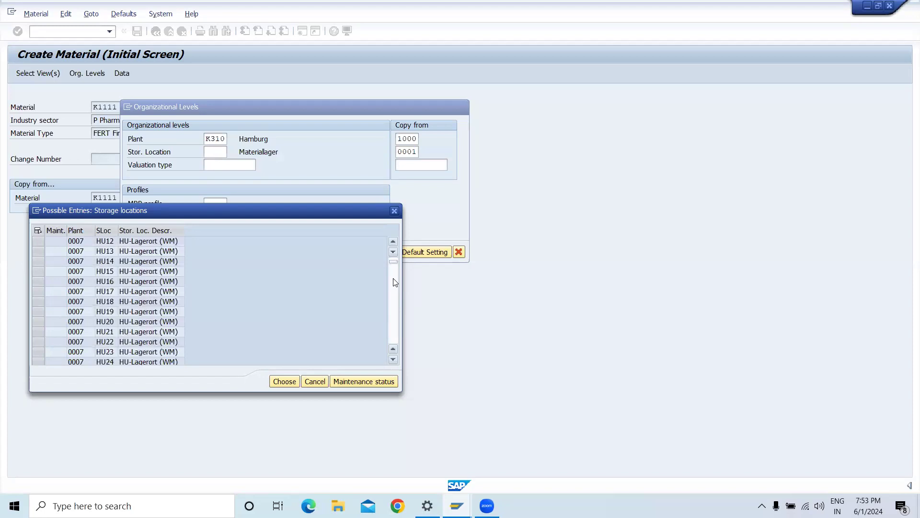
click(395, 284)
scroll(325, 300, down, 20)
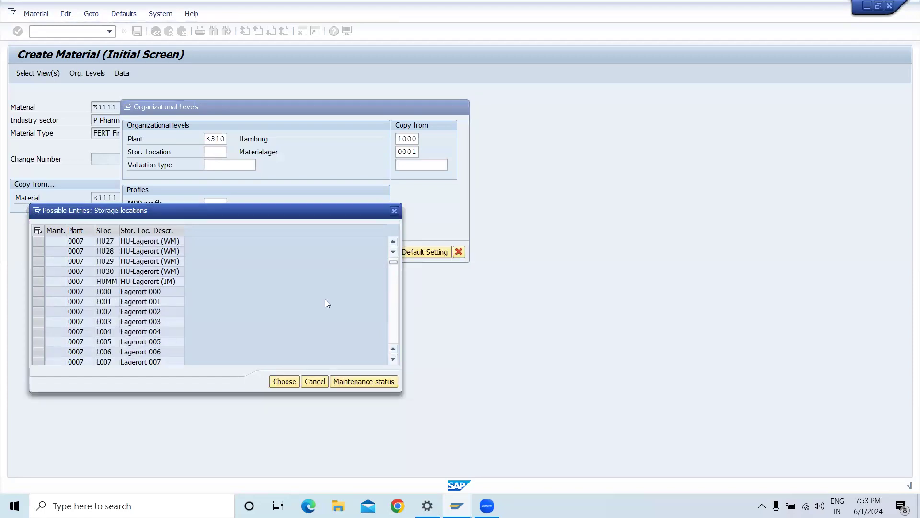
scroll(325, 301, down, 20)
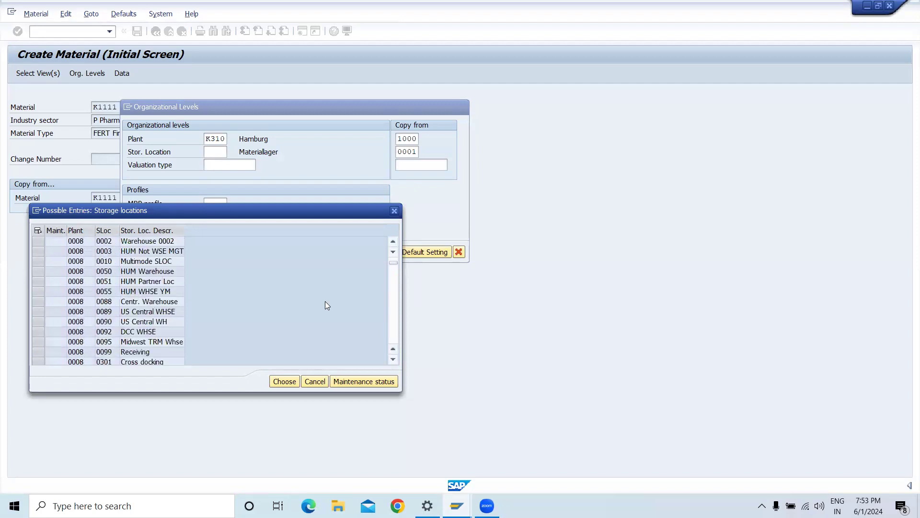
scroll(325, 301, down, 5)
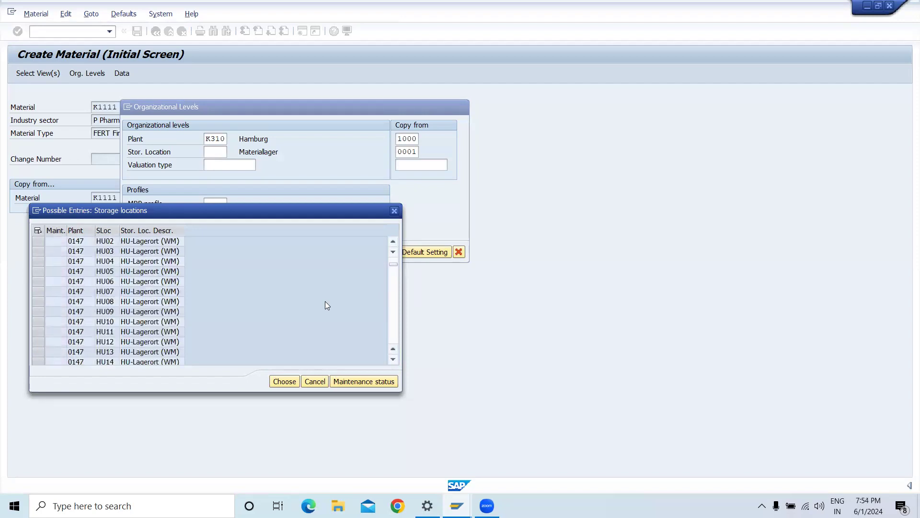
drag(393, 266, 395, 344)
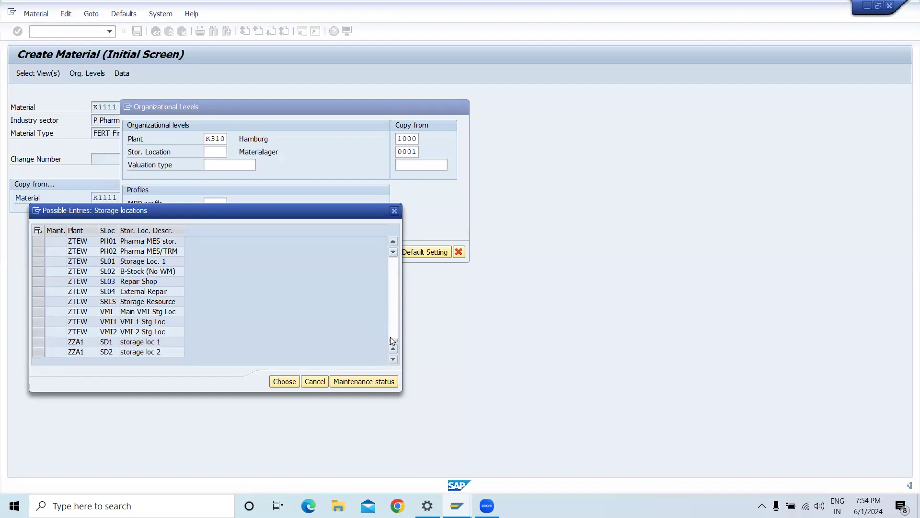
drag(391, 339, 391, 337)
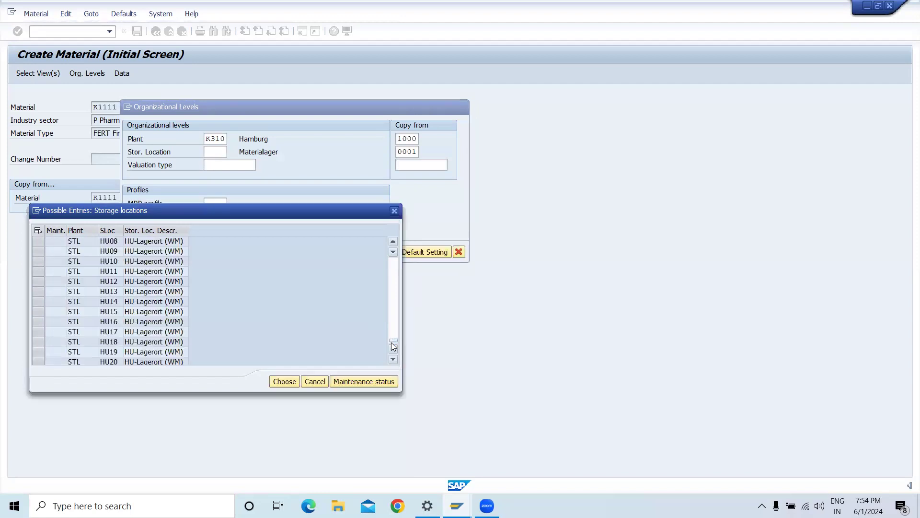
drag(394, 331, 394, 330)
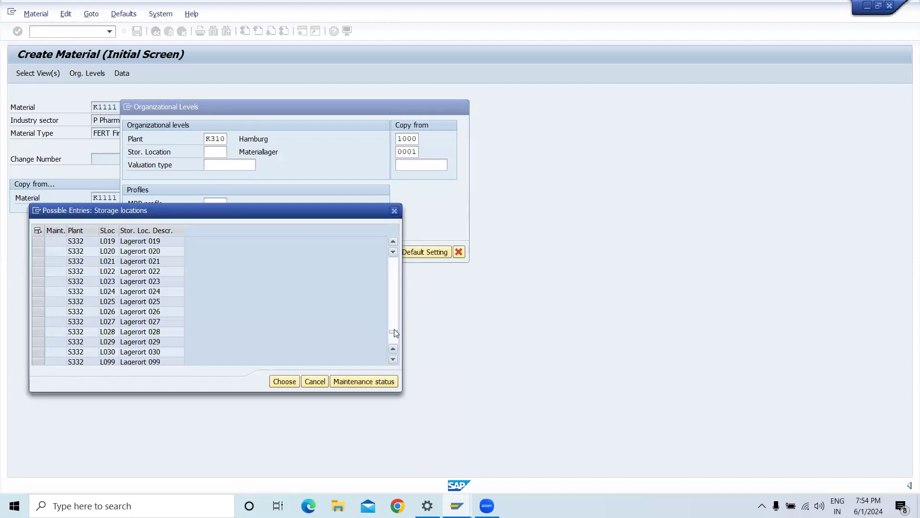
click(394, 330)
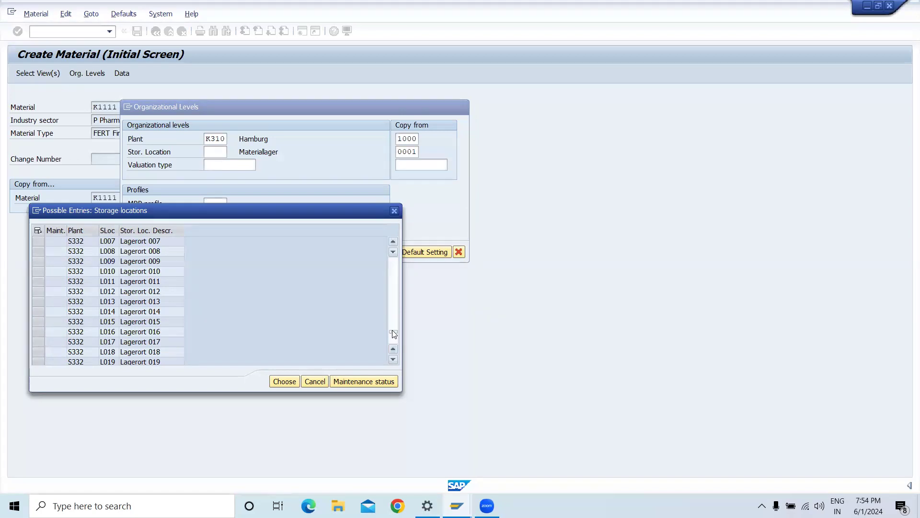
drag(393, 330, 392, 325)
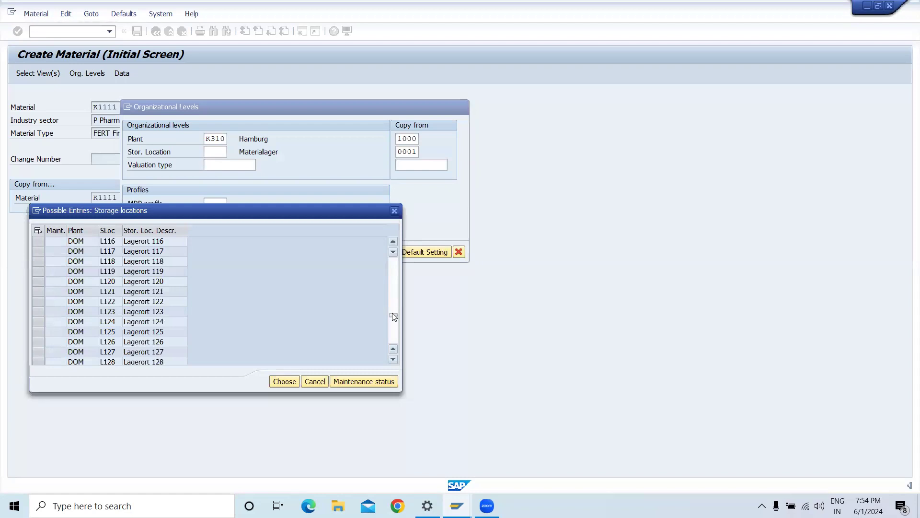
click(396, 329)
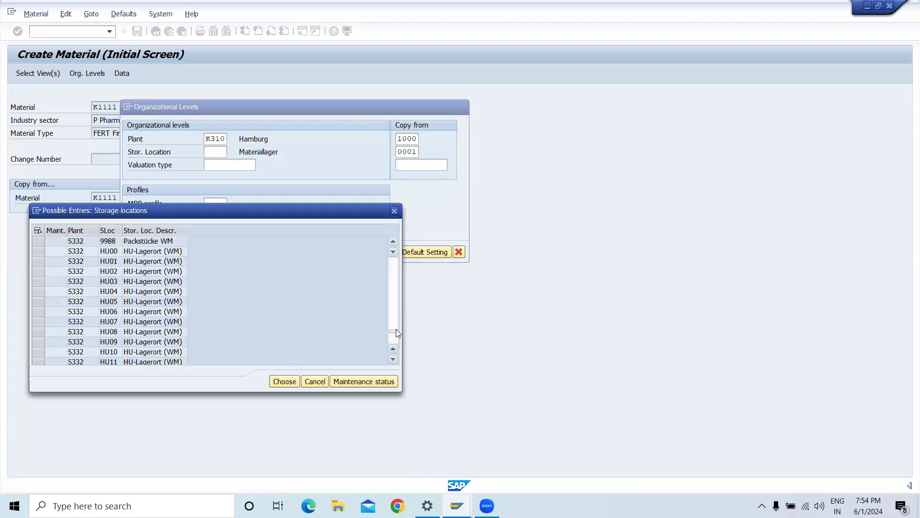
click(396, 330)
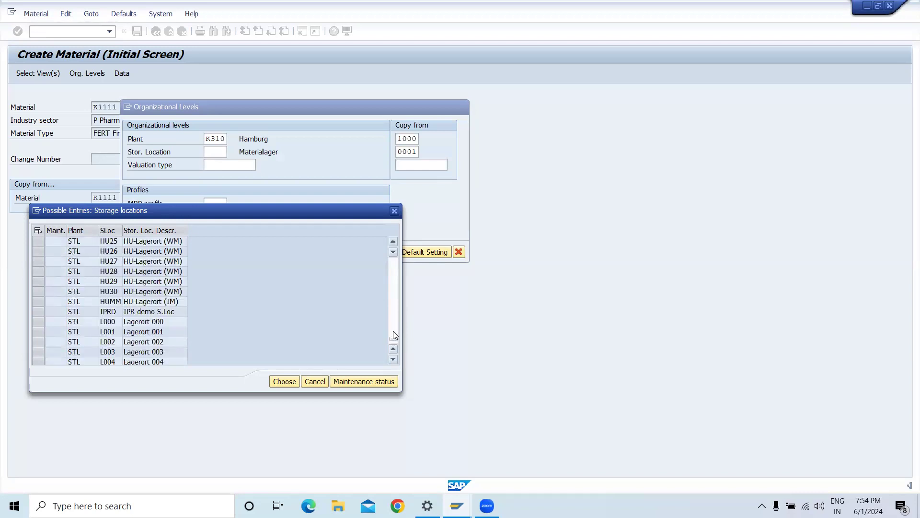
click(393, 327)
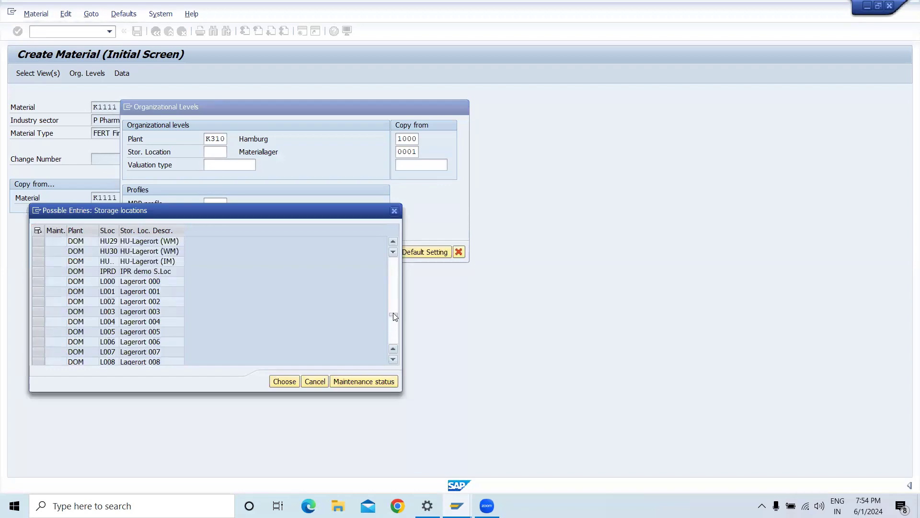
drag(394, 316, 394, 322)
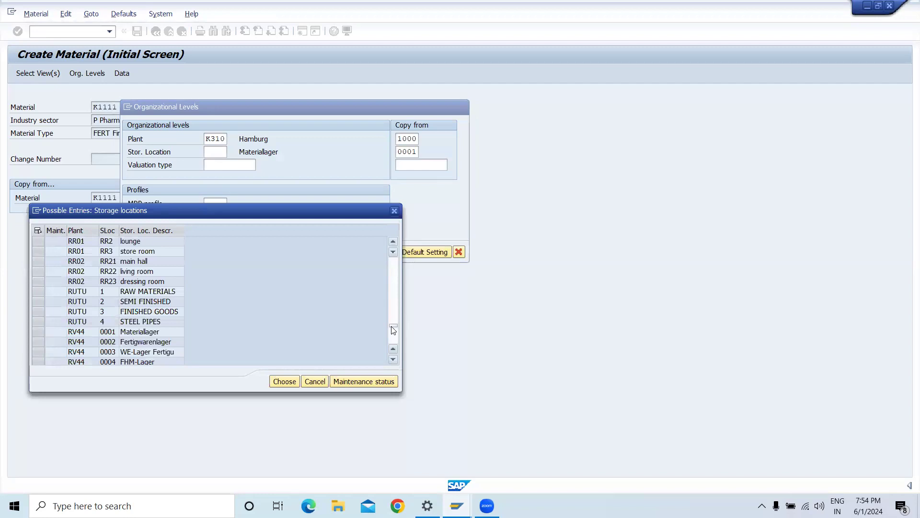
scroll(294, 320, down, 10)
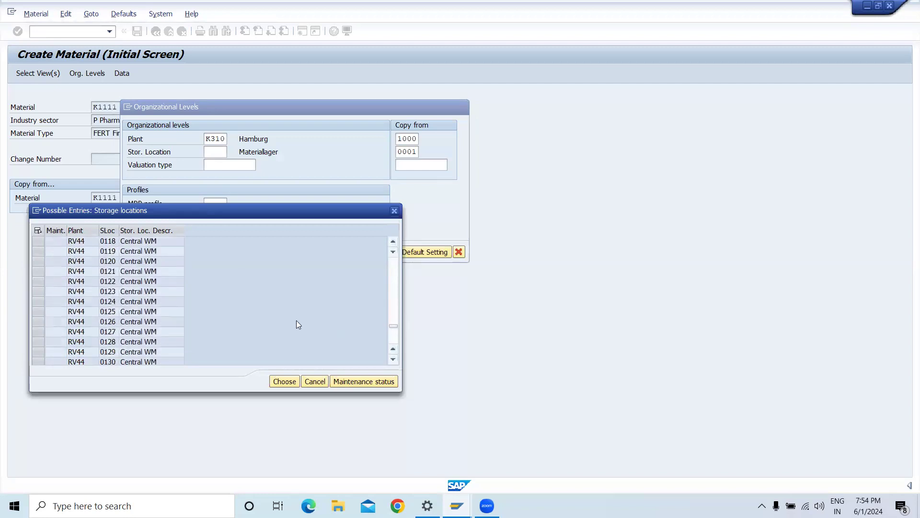
scroll(296, 322, down, 15)
scroll(321, 317, down, 15)
scroll(327, 306, down, 10)
scroll(331, 298, down, 8)
scroll(333, 301, down, 10)
scroll(335, 300, down, 20)
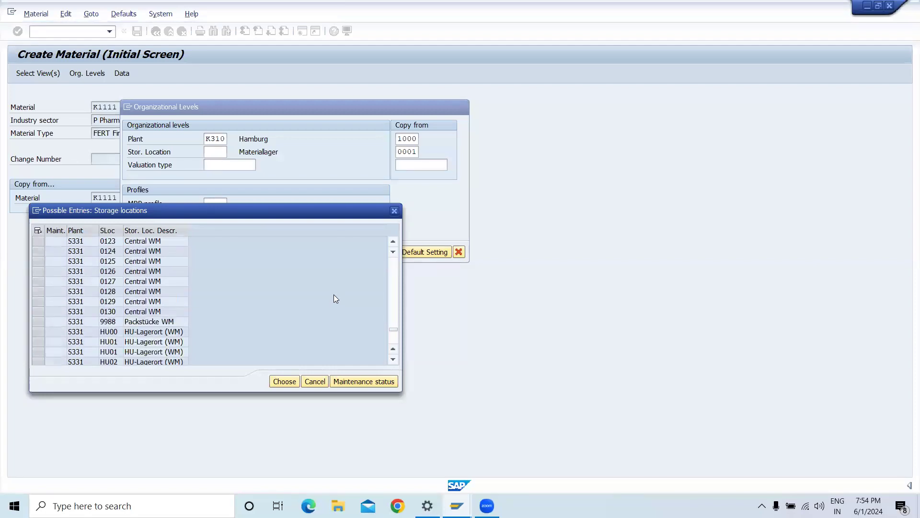
scroll(334, 294, down, 15)
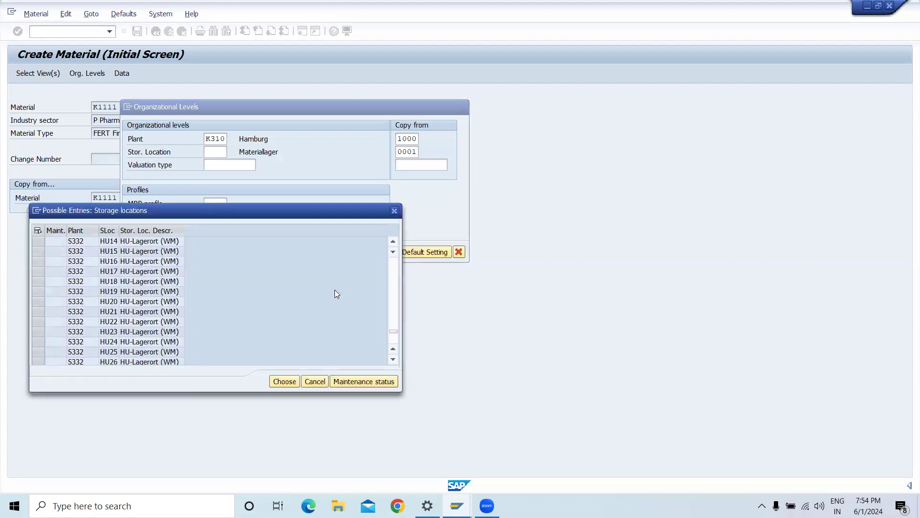
scroll(336, 292, down, 15)
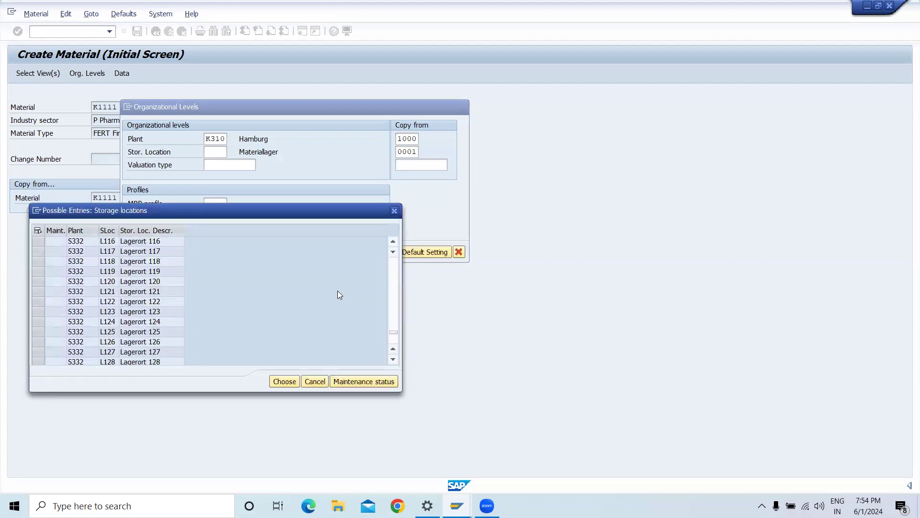
scroll(342, 293, down, 20)
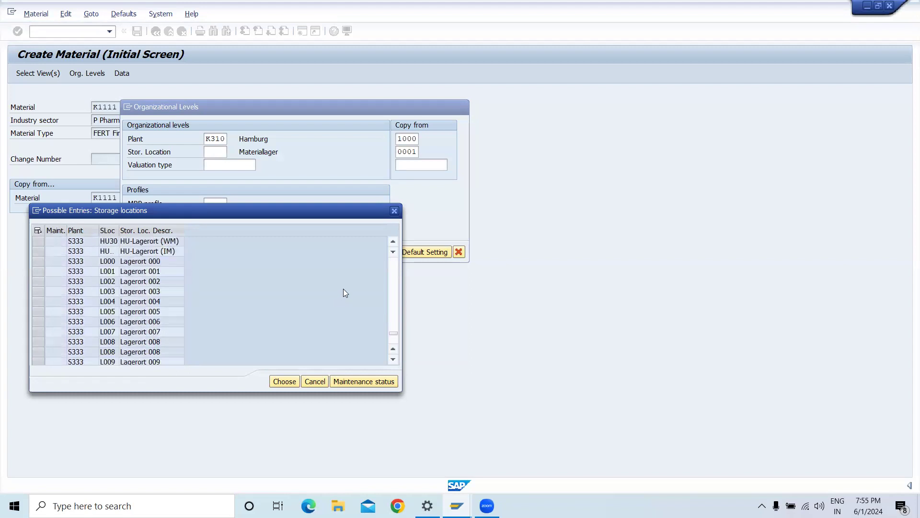
scroll(345, 289, down, 20)
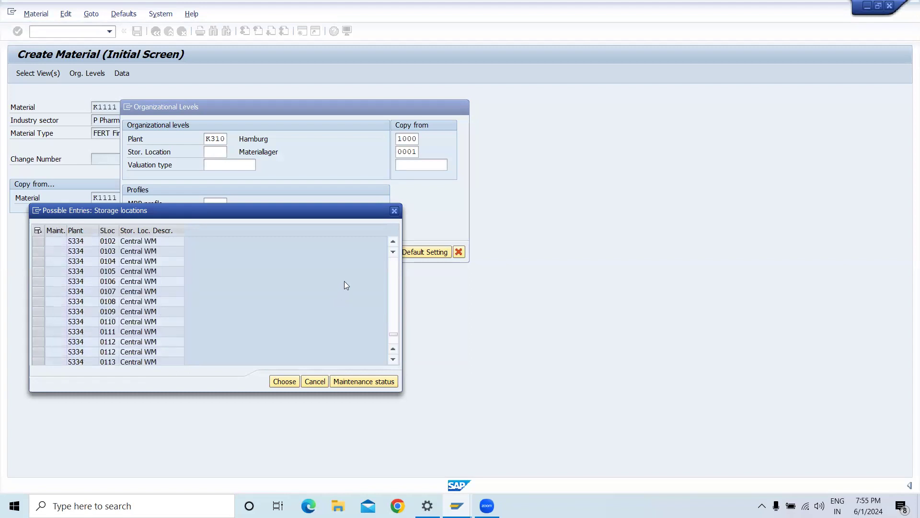
scroll(347, 289, down, 20)
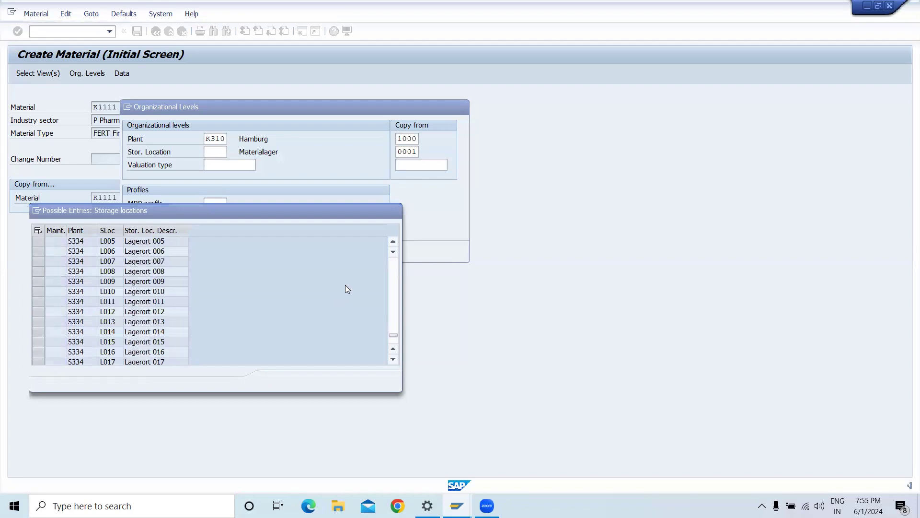
Look back through the earlier possible storage locations for plant K310's entries and close the list.
scroll(353, 295, up, 5)
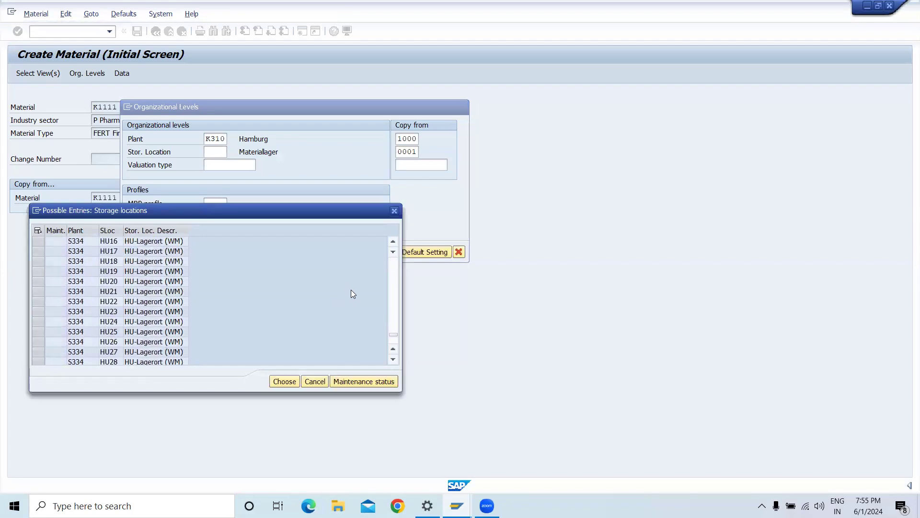
scroll(353, 293, up, 4)
scroll(354, 292, up, 20)
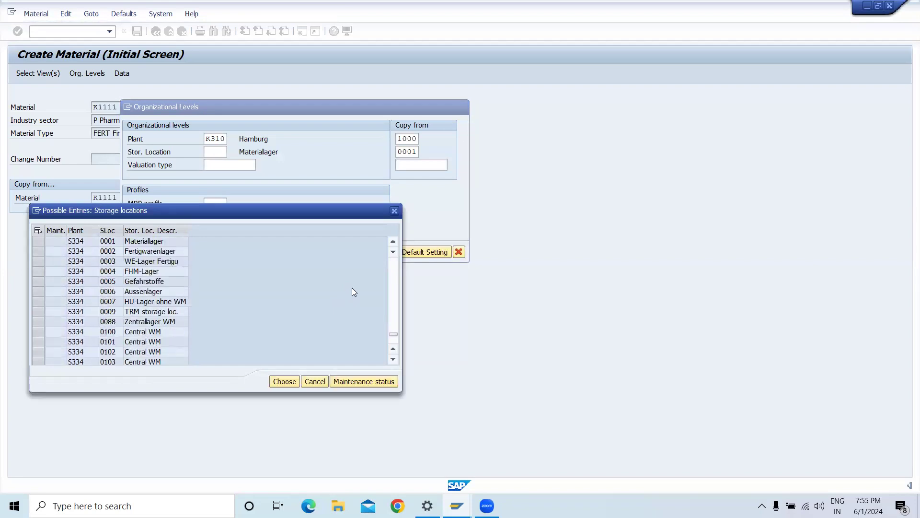
scroll(353, 288, up, 20)
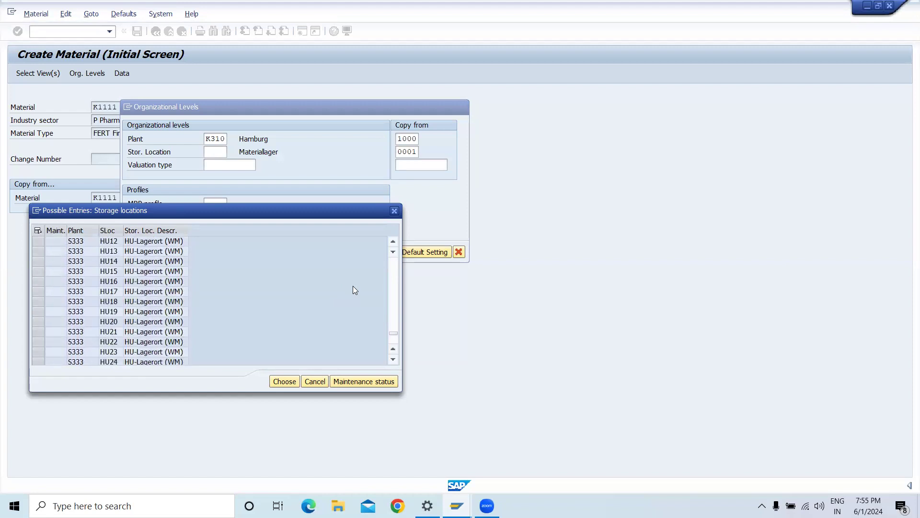
scroll(354, 290, up, 20)
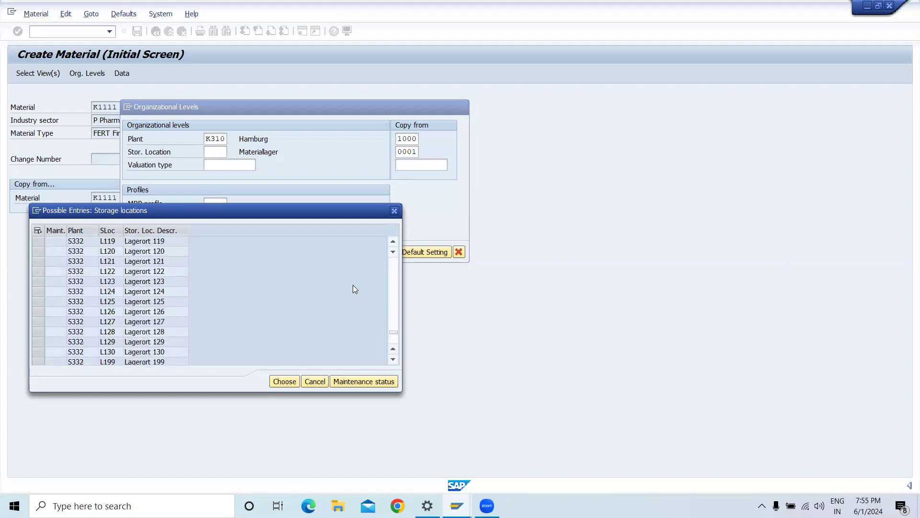
scroll(362, 298, up, 2)
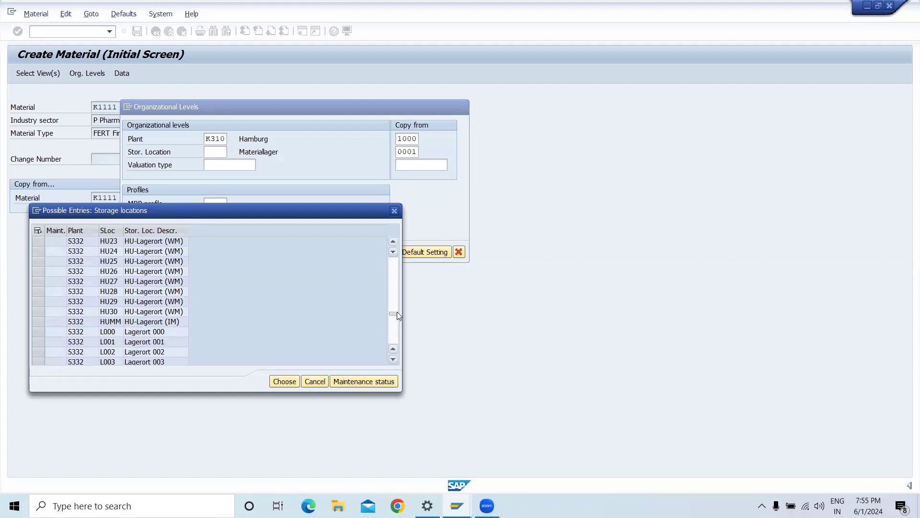
drag(397, 312, 396, 309)
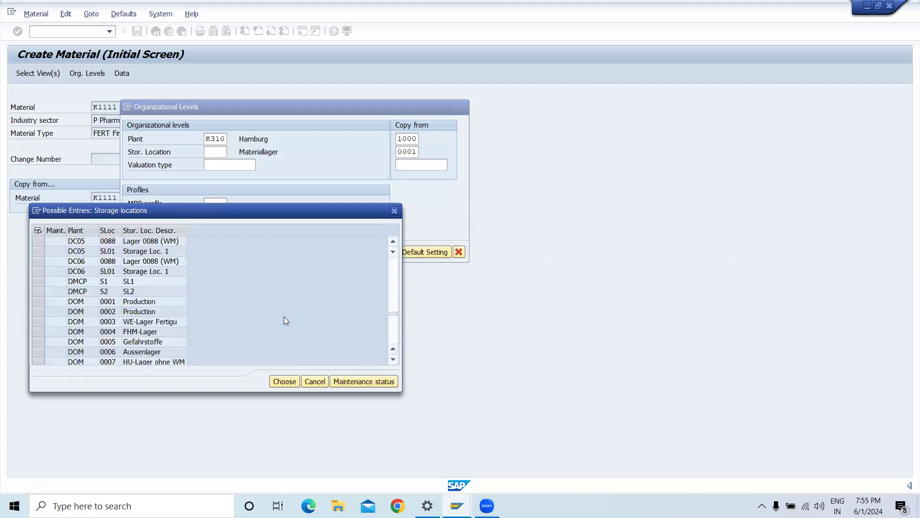
scroll(284, 315, up, 10)
scroll(288, 315, up, 20)
click(395, 211)
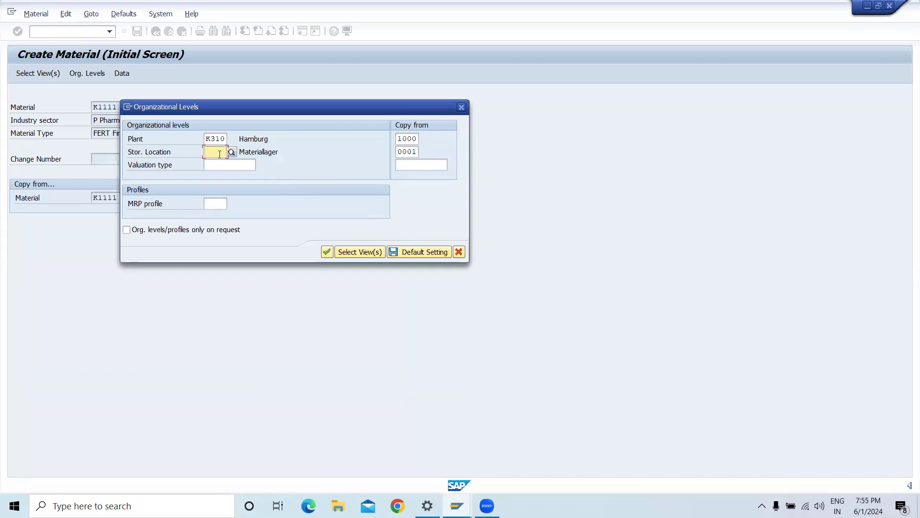
Try to continue with target storage location K003 for plant K310, and leave the organizational levels.
text(k)
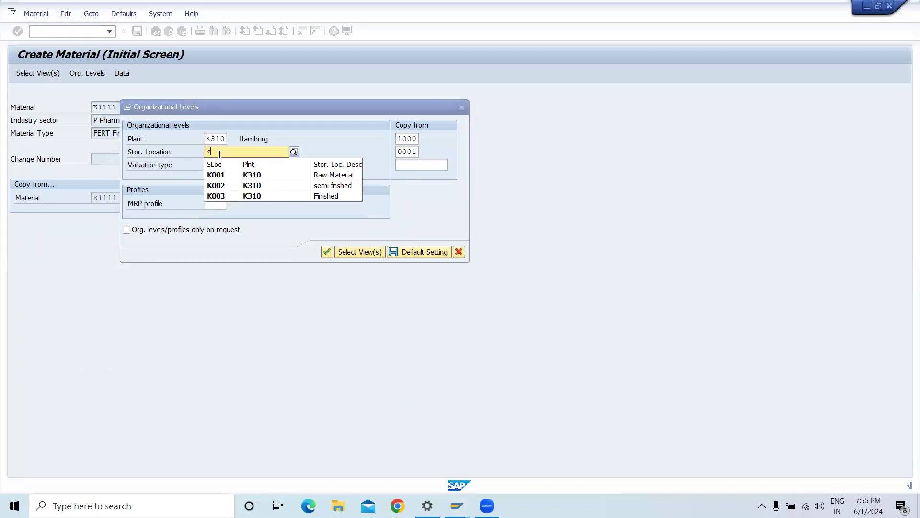
text(003)
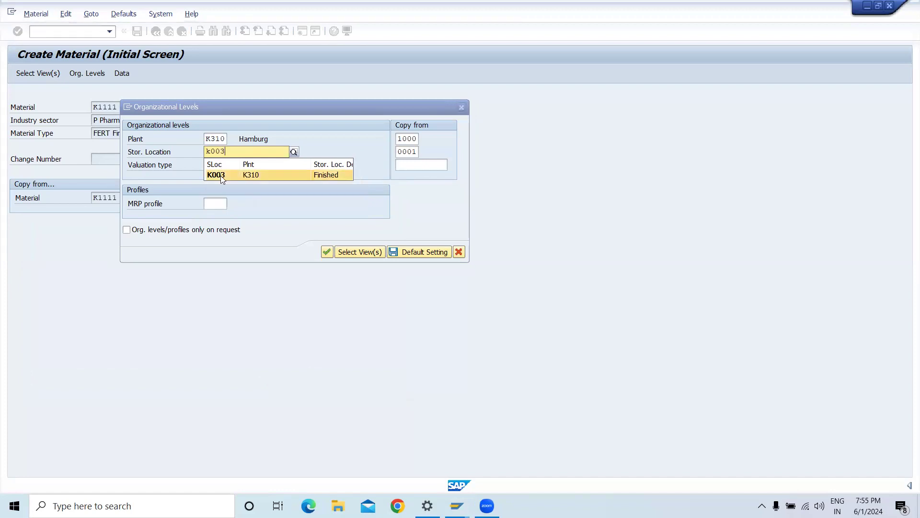
click(220, 176)
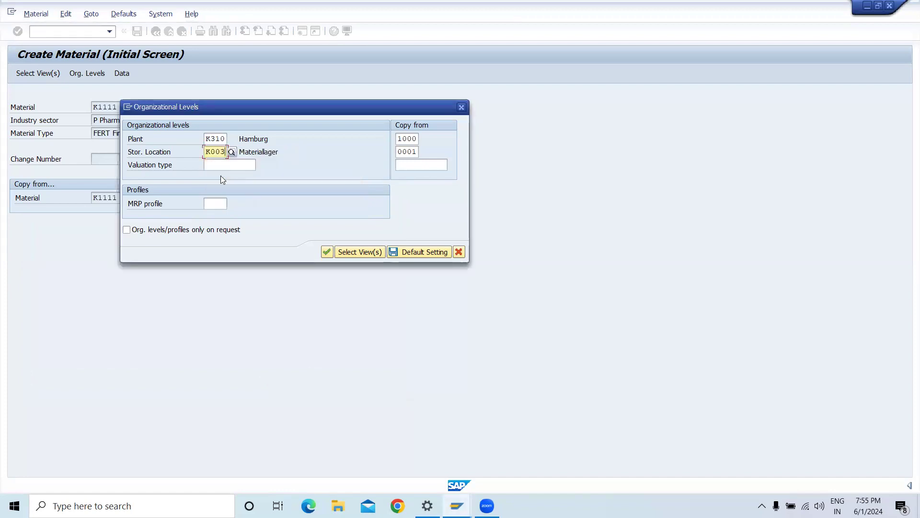
click(326, 252)
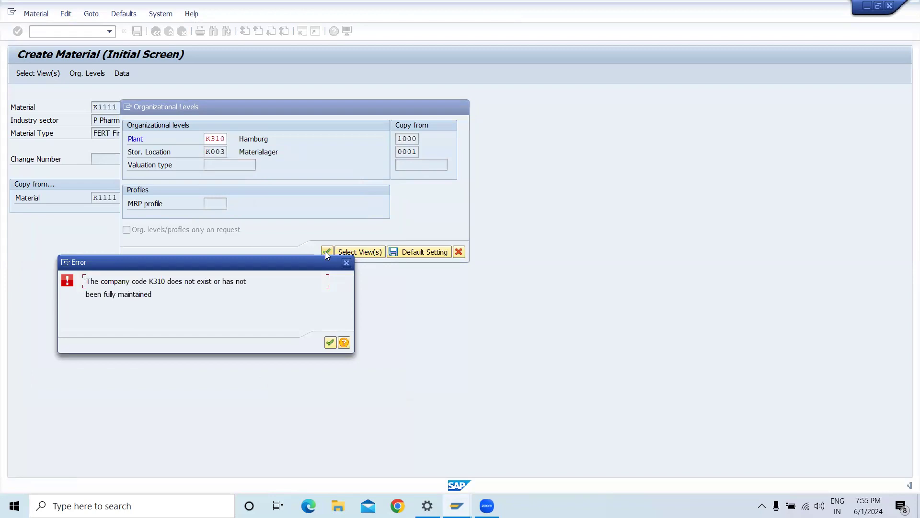
click(347, 263)
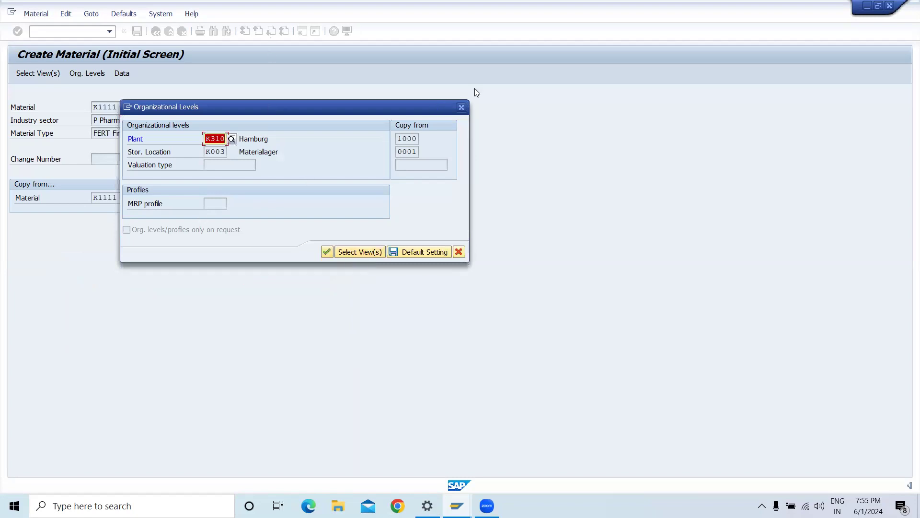
click(461, 107)
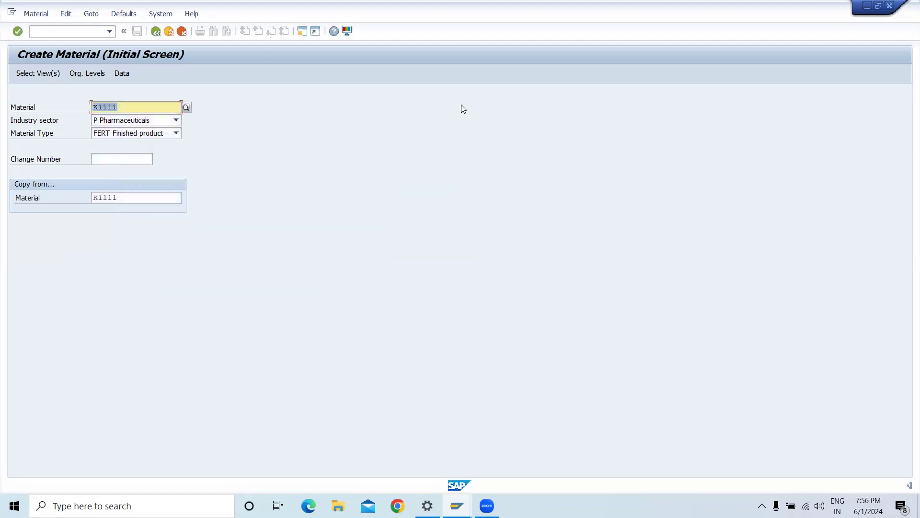
View the Transport Organizer (transaction se10) in a new session and return to SAP Easy Access.
click(297, 38)
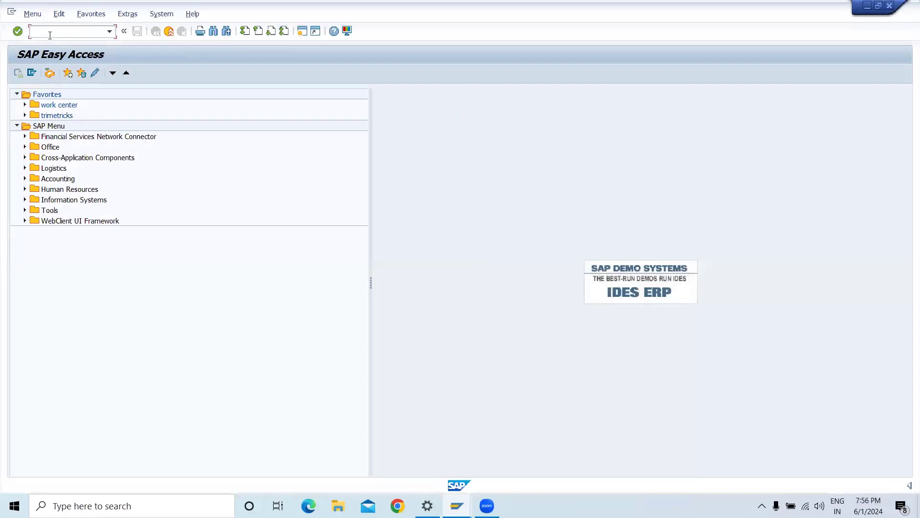
text(se10)
key(Return)
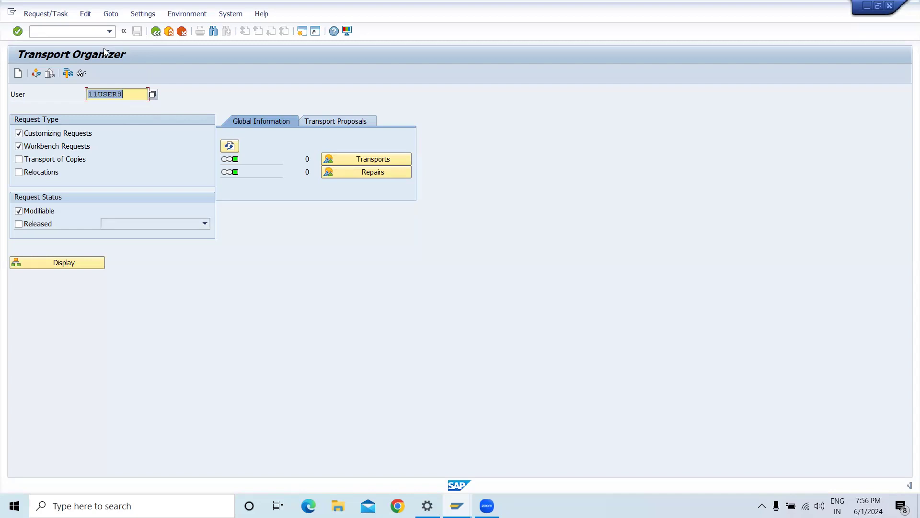
click(156, 38)
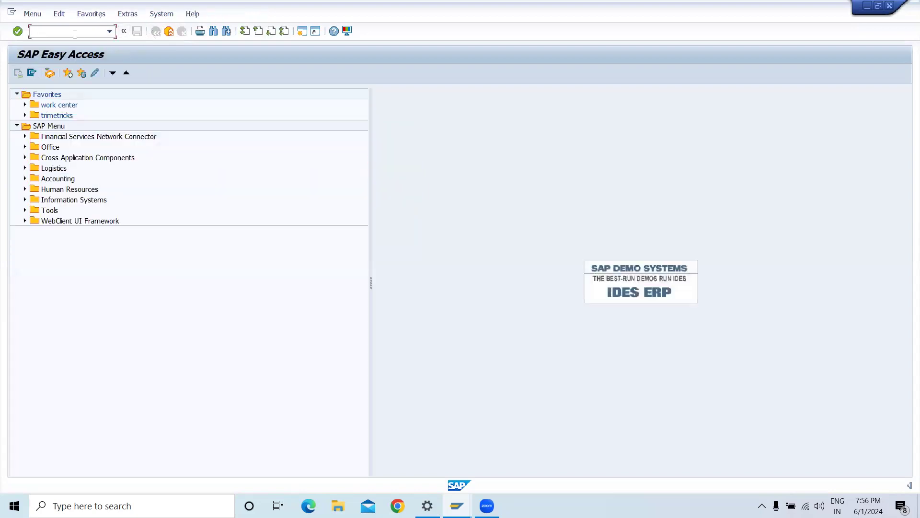
Open the SAP Customizing Implementation Guide through transaction spro.
text(spro)
key(Return)
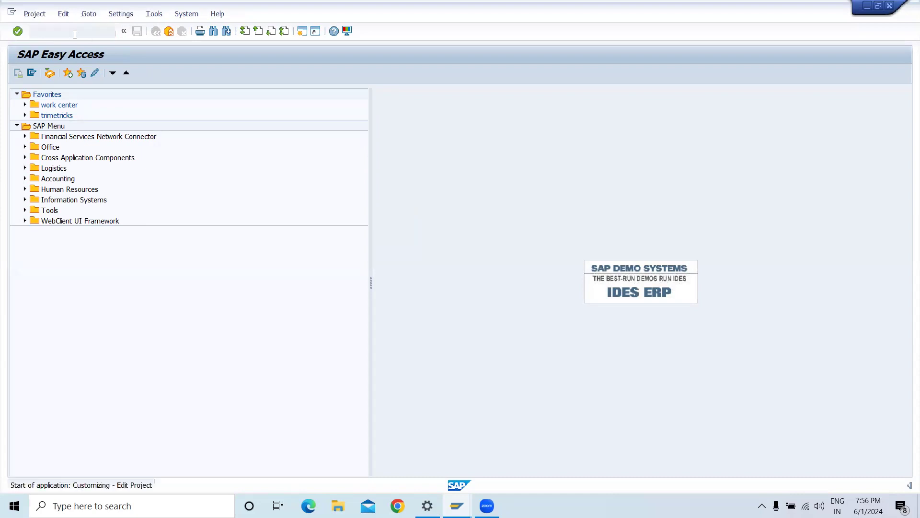
click(57, 75)
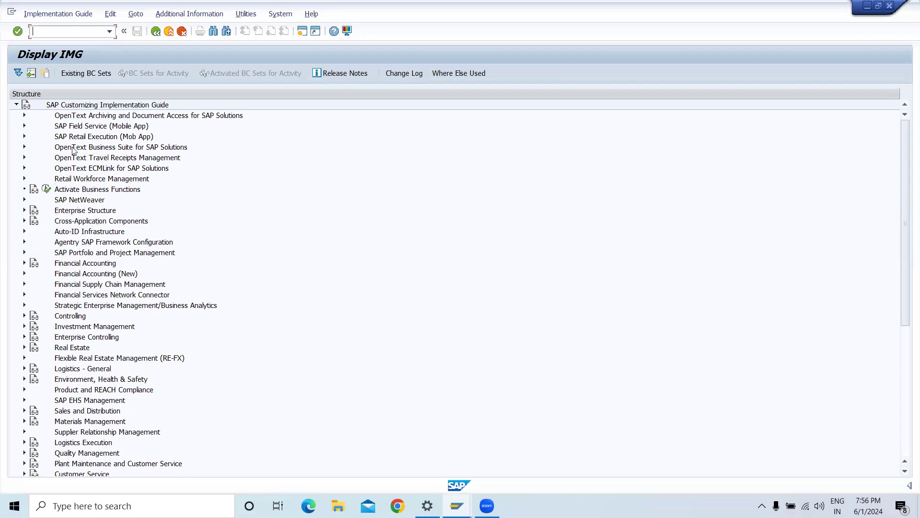
Expand Enterprise Structure, its Definition section and the Financial Accounting activities in the implementation guide.
key(Down)
click(44, 168)
click(25, 211)
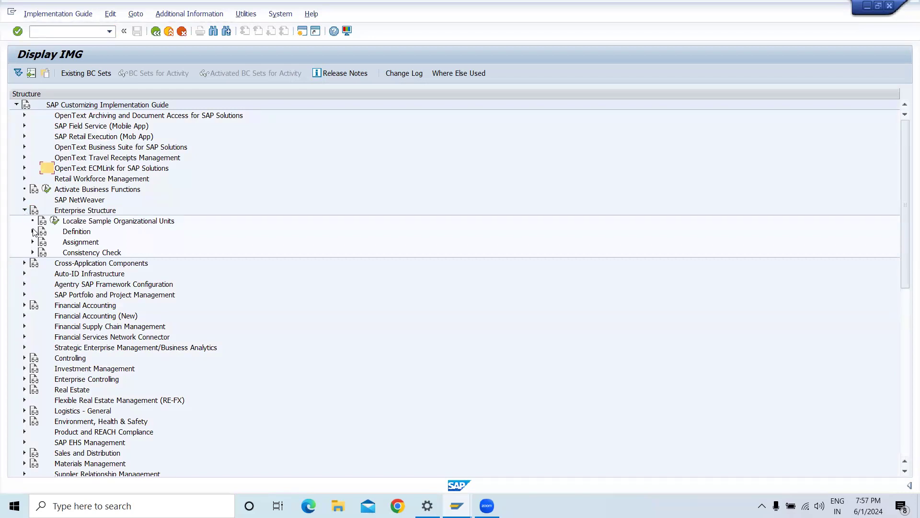
click(33, 231)
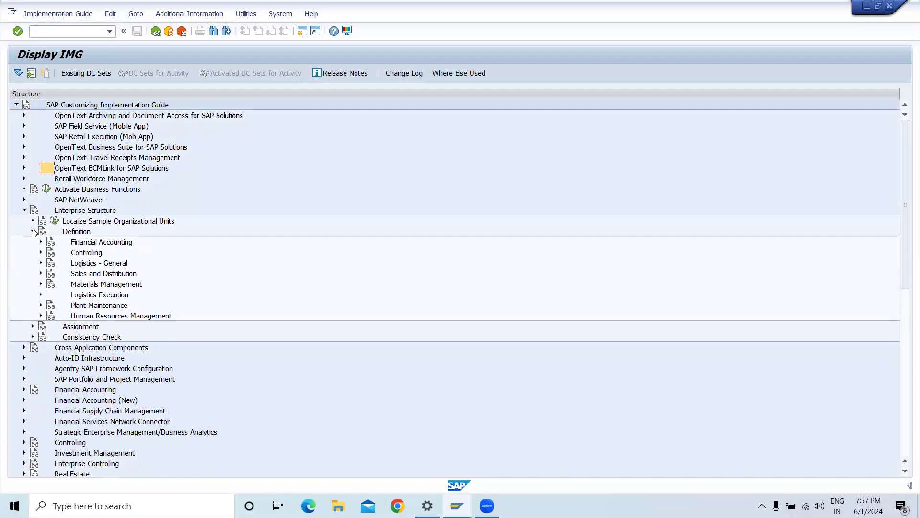
click(40, 242)
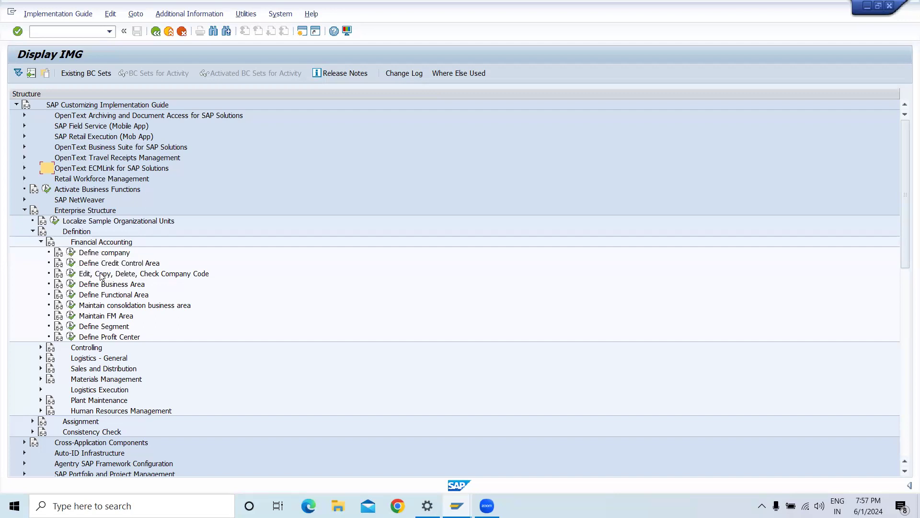
View the Copy, delete, check company code activity and return to the implementation guide.
click(72, 275)
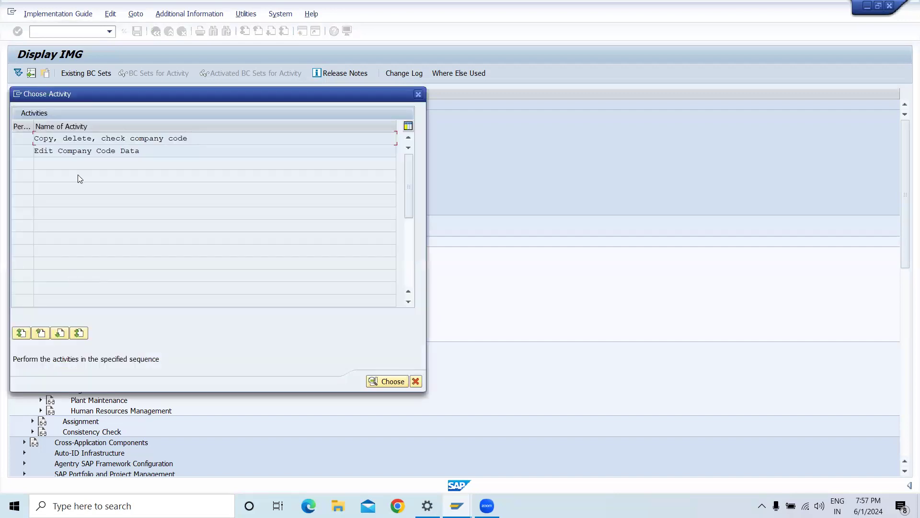
click(63, 150)
double_click(47, 139)
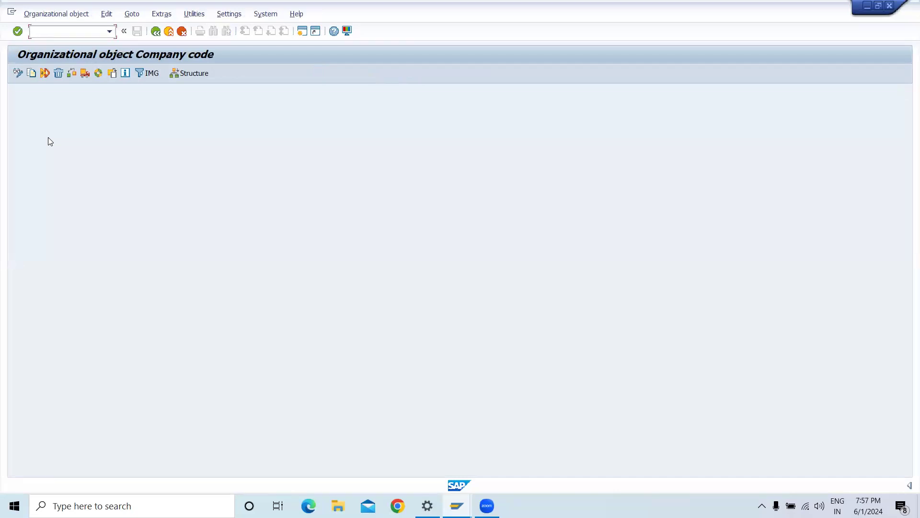
click(156, 37)
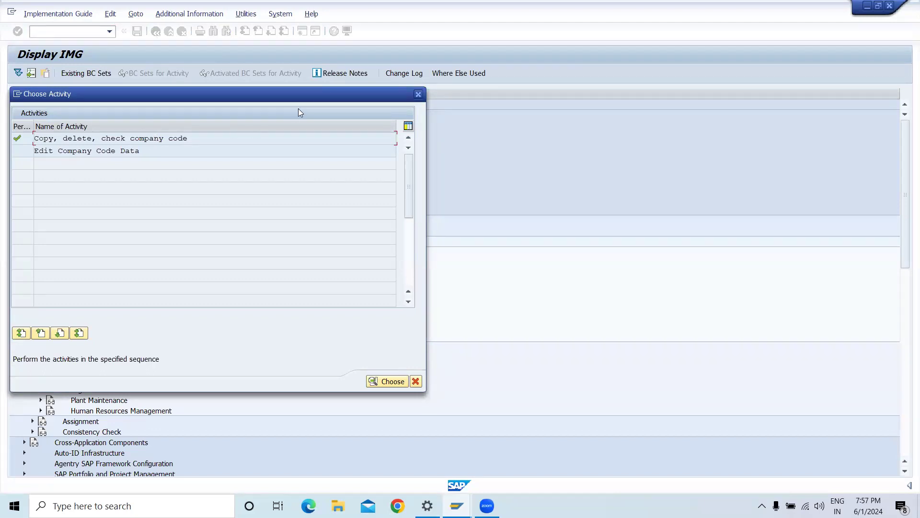
click(418, 94)
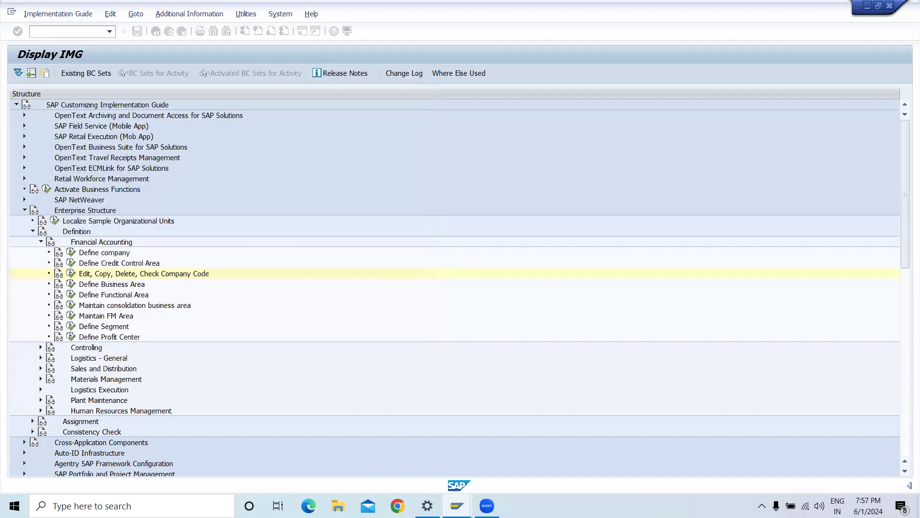
Check plant K310's MRP controller entry and its storage location entries in the other open sessions.
click(457, 505)
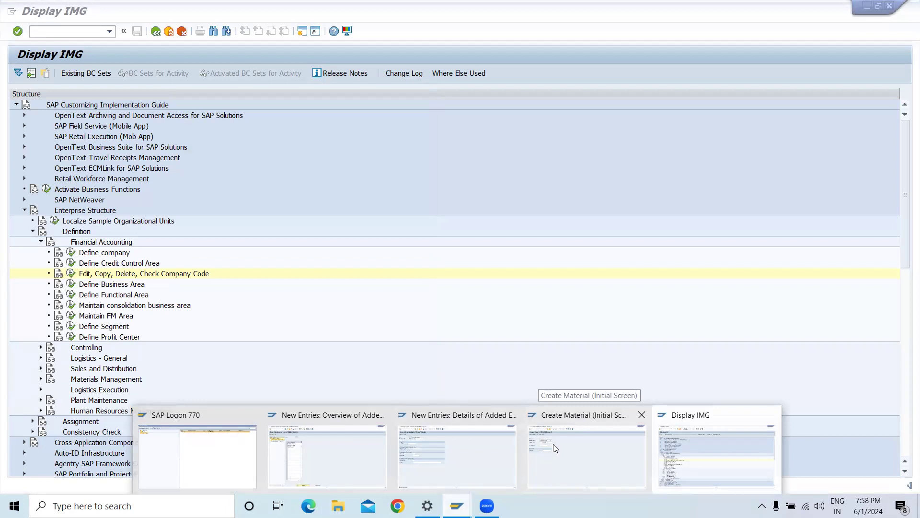
click(448, 448)
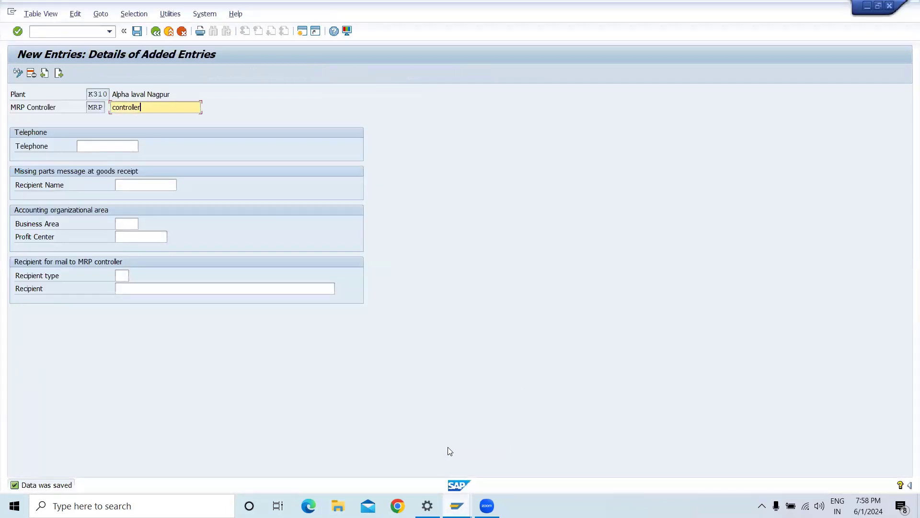
click(457, 505)
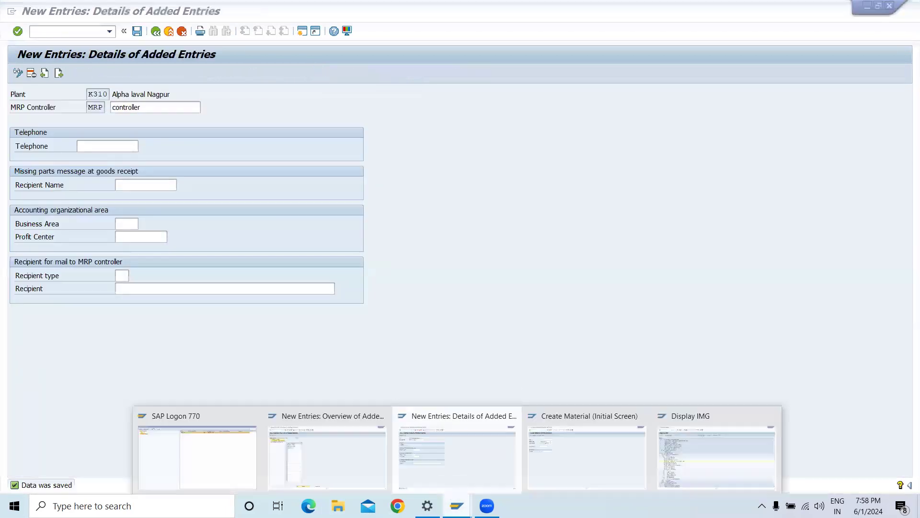
click(360, 449)
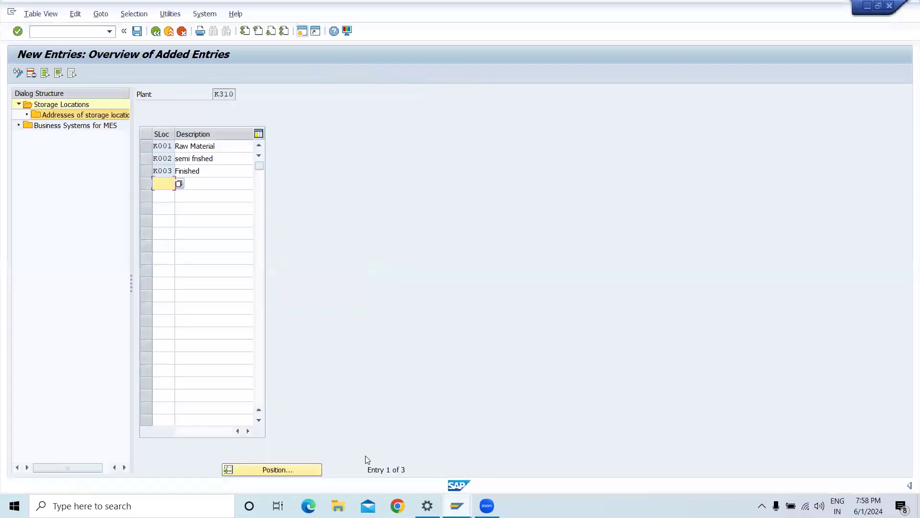
Save plant K310's storage locations and go back to the implementation guide in that session.
click(457, 504)
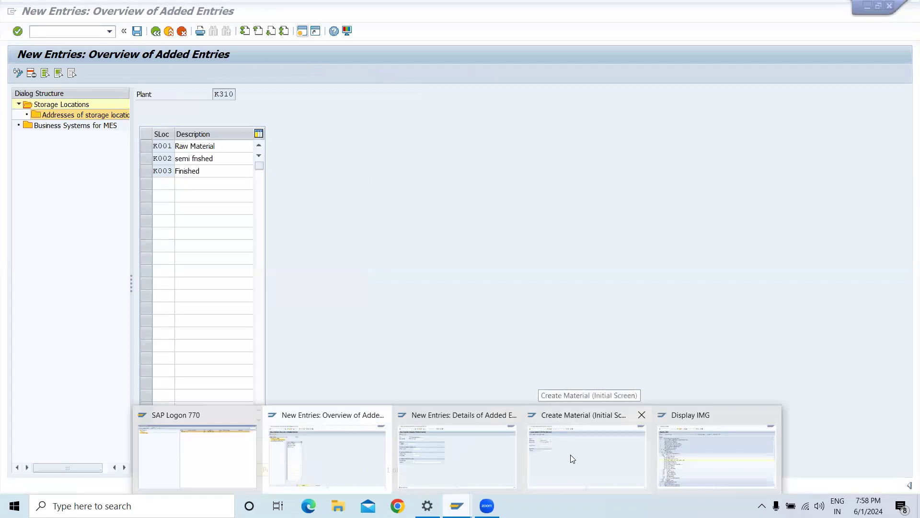
click(137, 32)
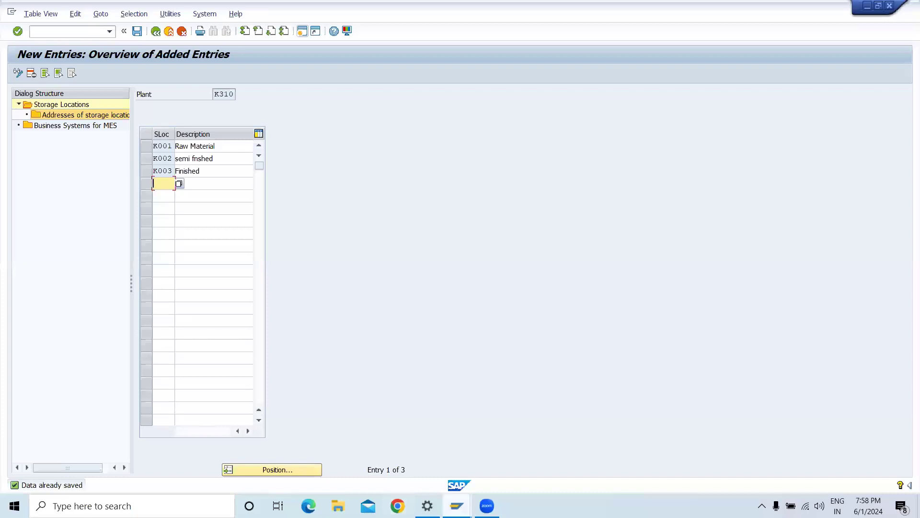
click(457, 505)
click(412, 312)
click(159, 41)
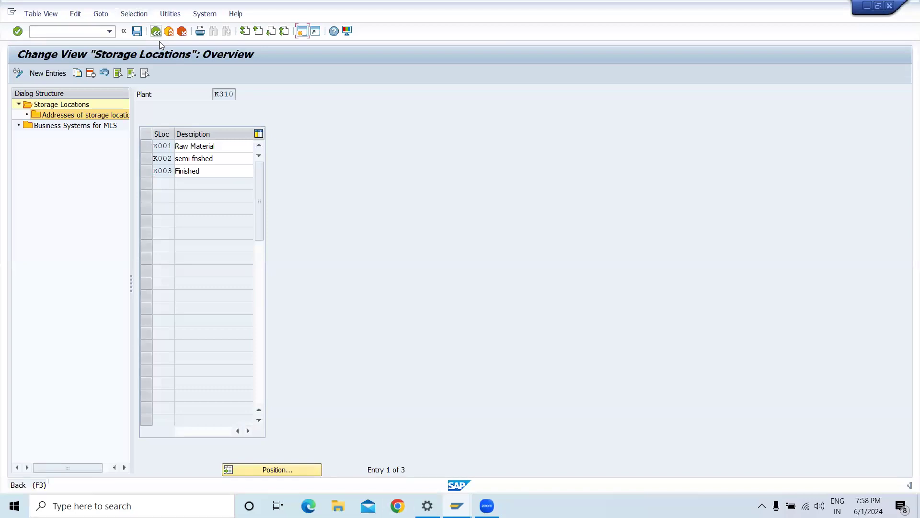
click(159, 42)
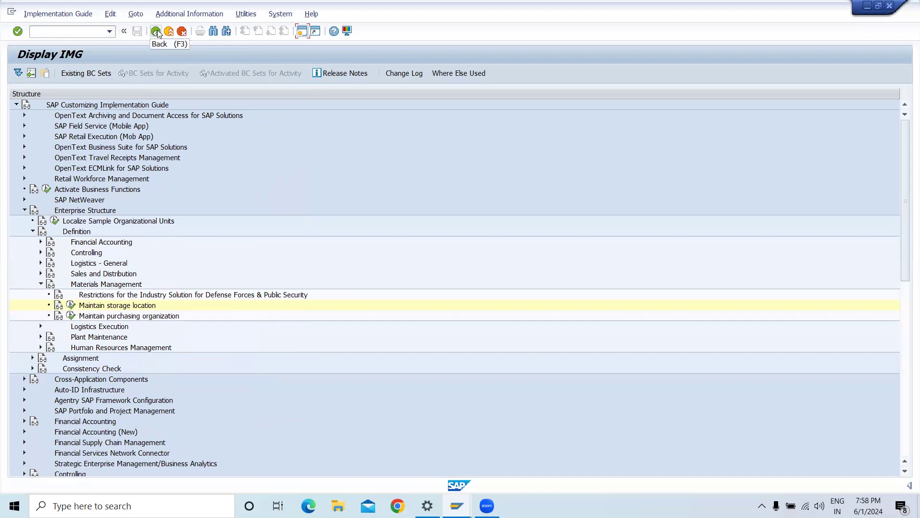
Replace the implementation guide in this session with the Create Material transaction using /nmm01.
click(90, 30)
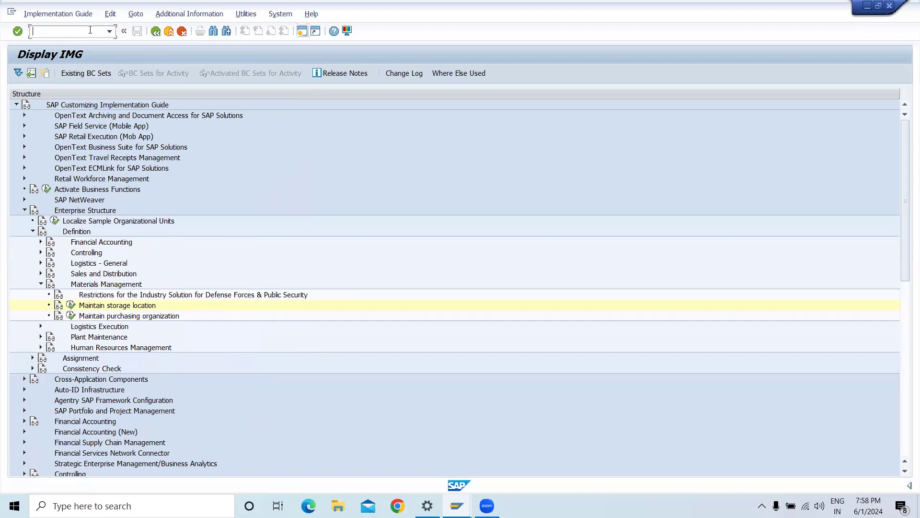
text(/nmmo1)
key(BackSpace)
key(BackSpace)
text(01)
key(Return)
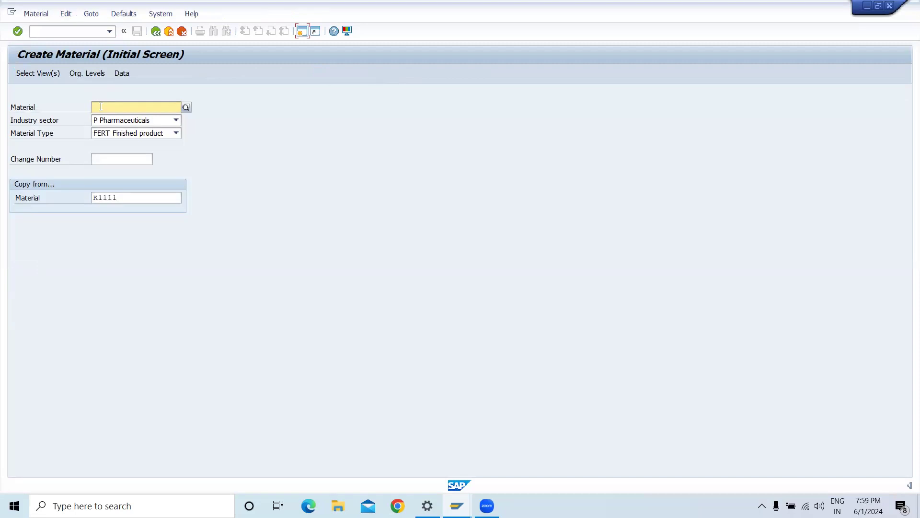
Start creating material K1111 with copy material K1111 and accept the preselected Basic Data and MRP views.
click(101, 106)
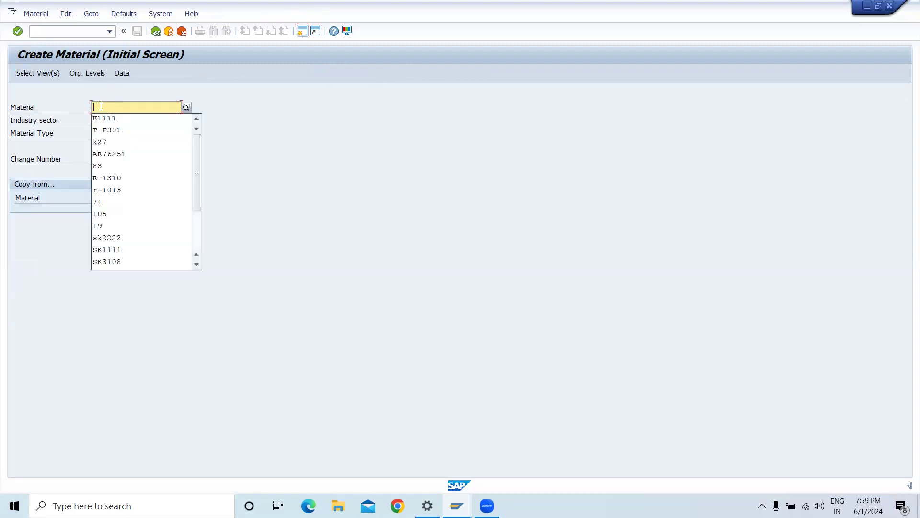
click(105, 119)
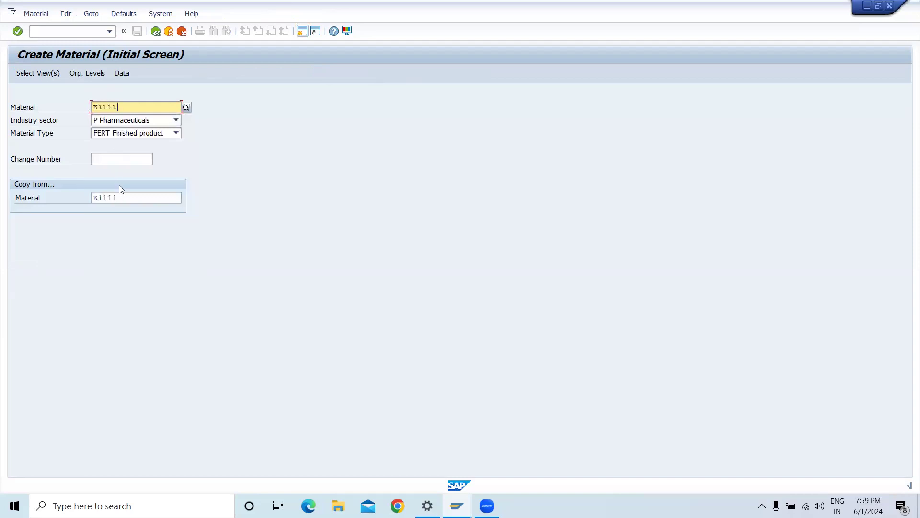
key(Return)
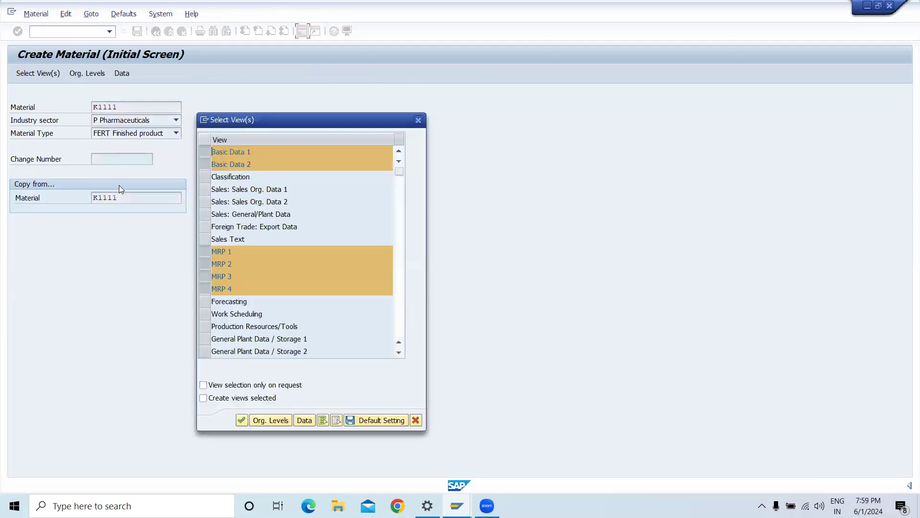
click(236, 418)
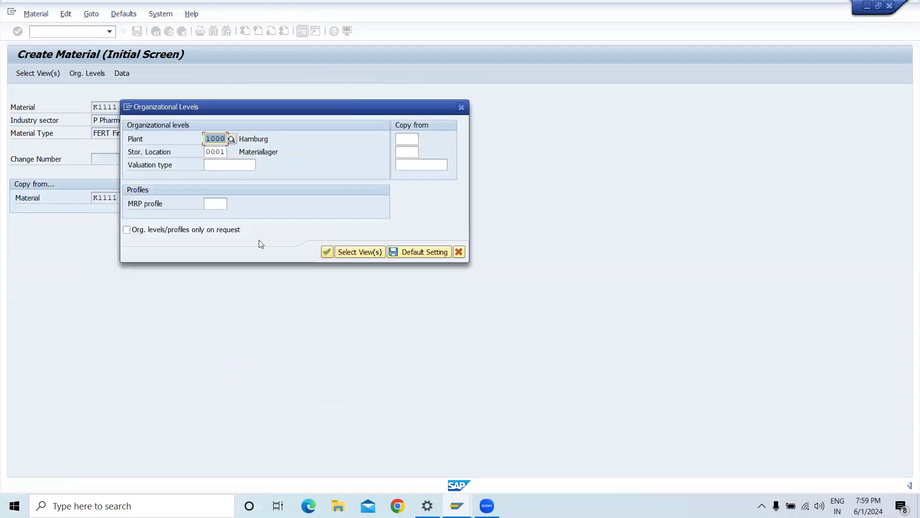
Set the copy-from organizational levels to plant 1000 and storage location 0001.
click(412, 140)
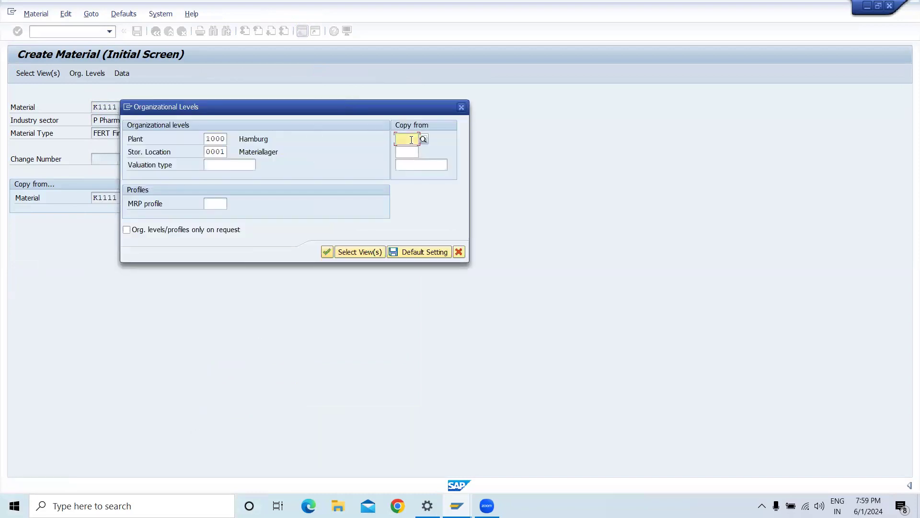
text(1000)
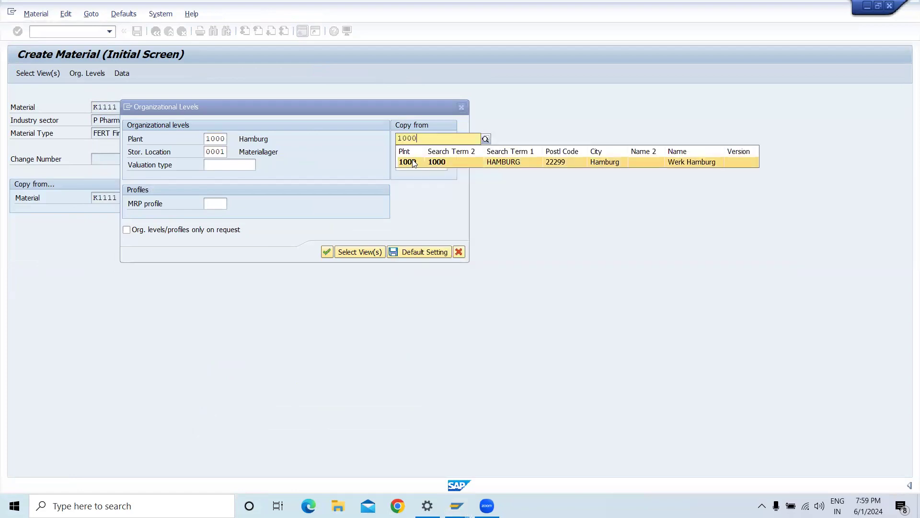
click(411, 162)
click(411, 153)
text(001)
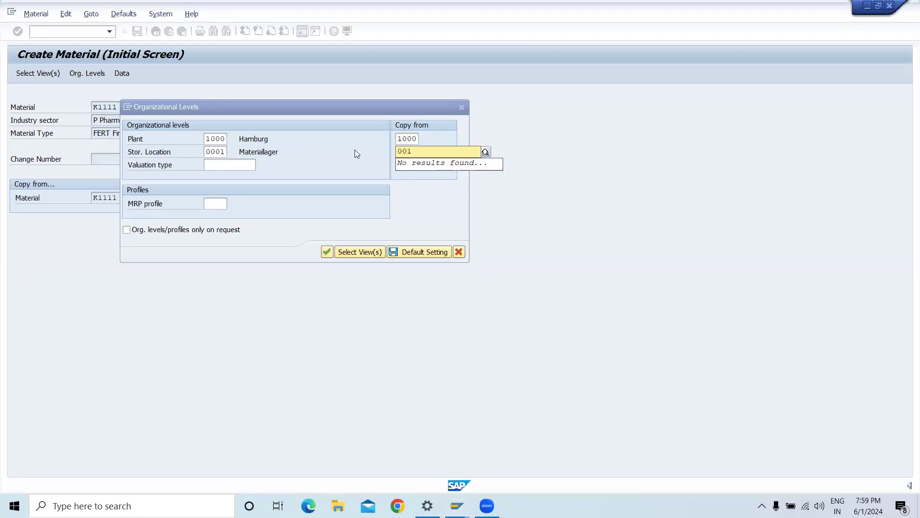
key(Return)
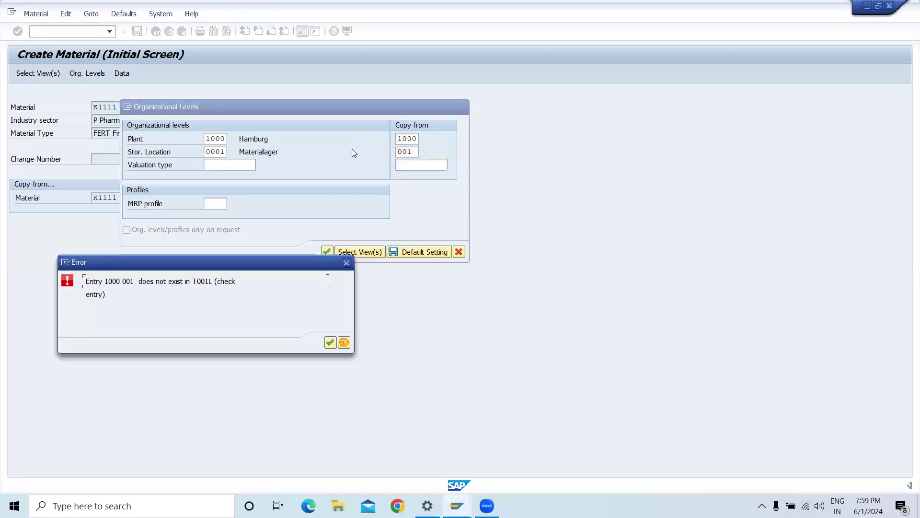
click(345, 266)
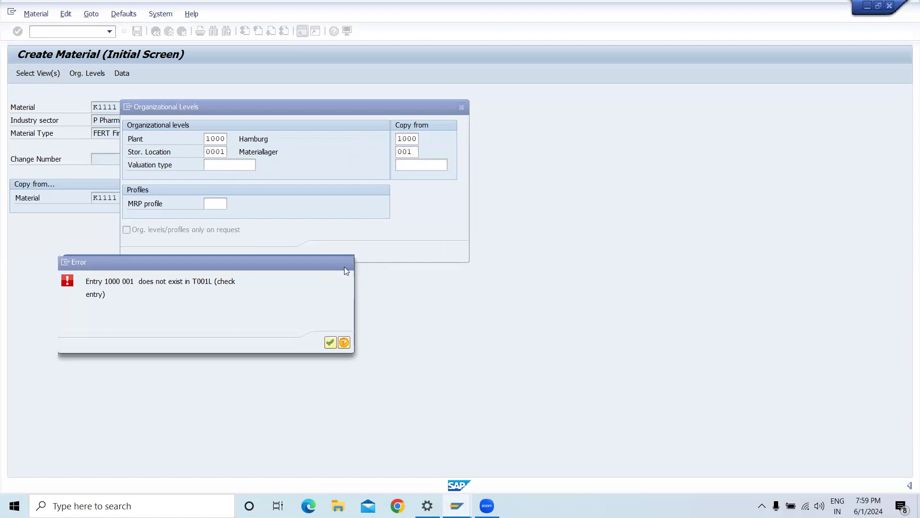
click(414, 152)
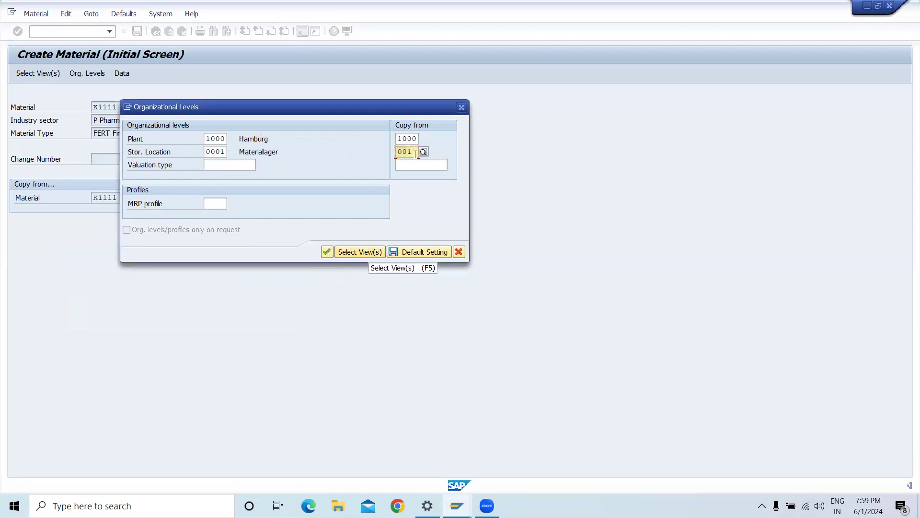
key(BackSpace)
text(01)
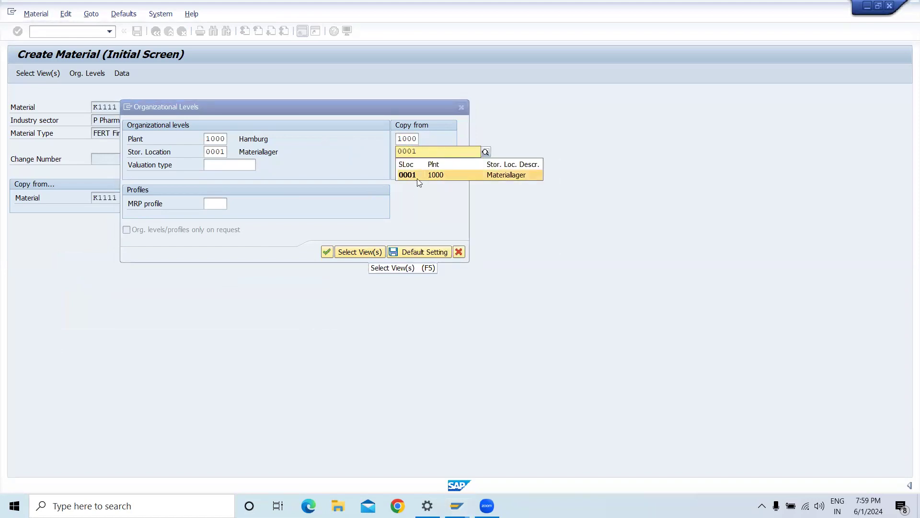
click(417, 175)
Set the target plant to K310 and the storage location to K003, and submit the organizational levels.
click(224, 139)
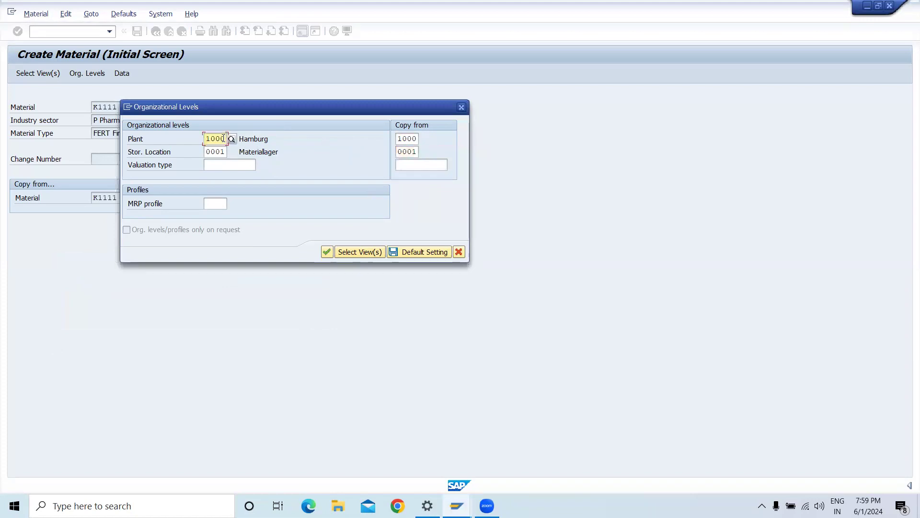
text(1)
text(k310)
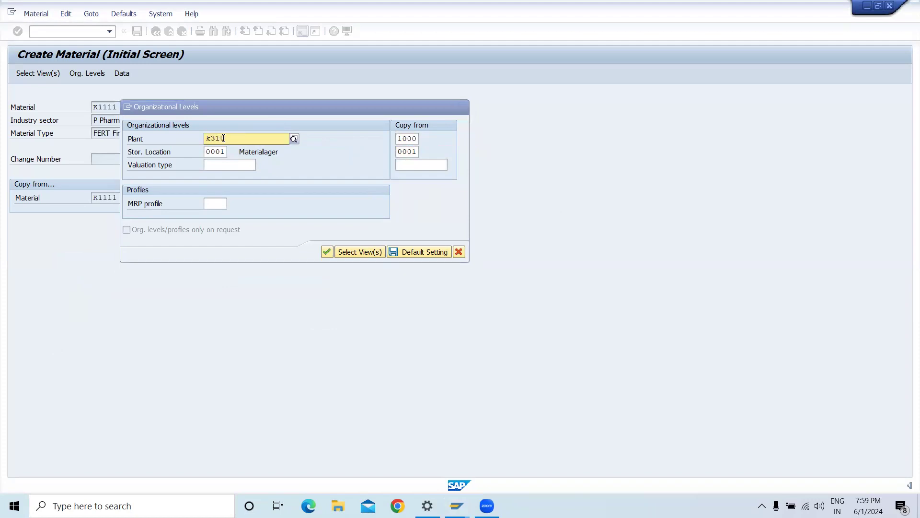
click(211, 165)
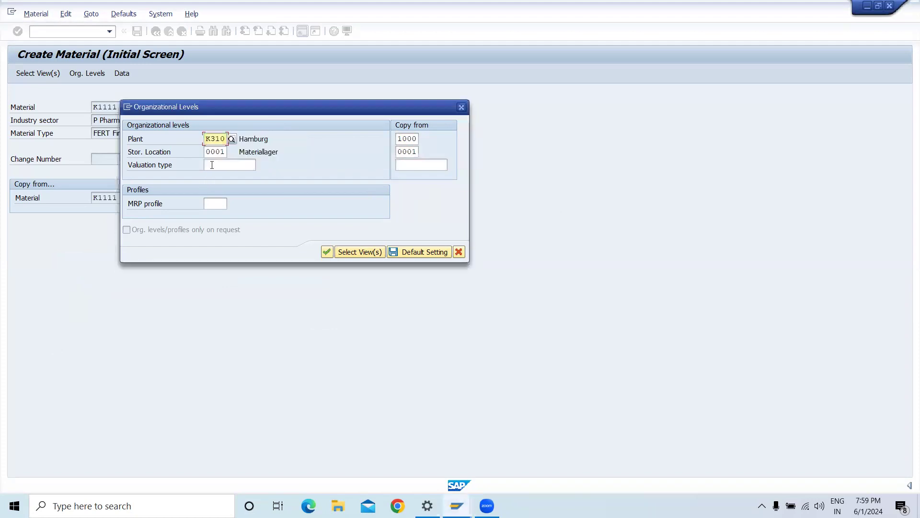
click(223, 153)
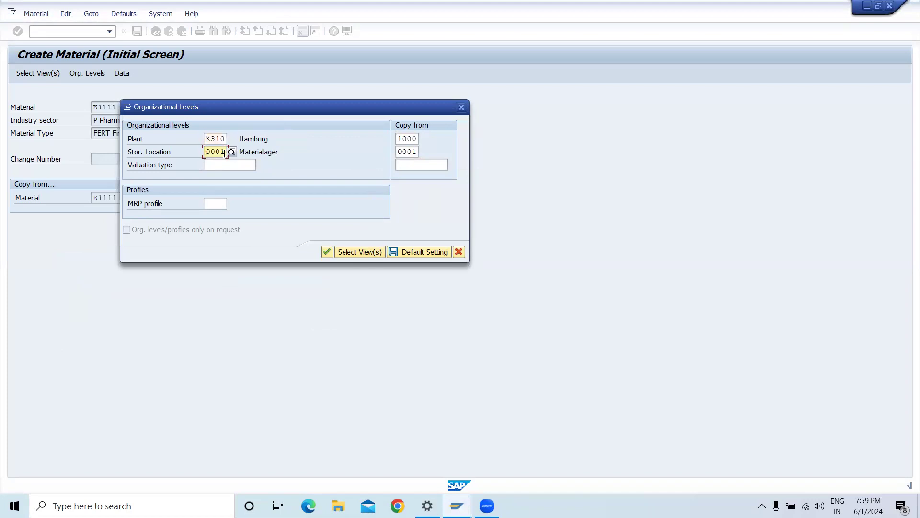
key(BackSpace)
key(BackSpace)
key(BackSpace)
key(BackSpace)
text(k003)
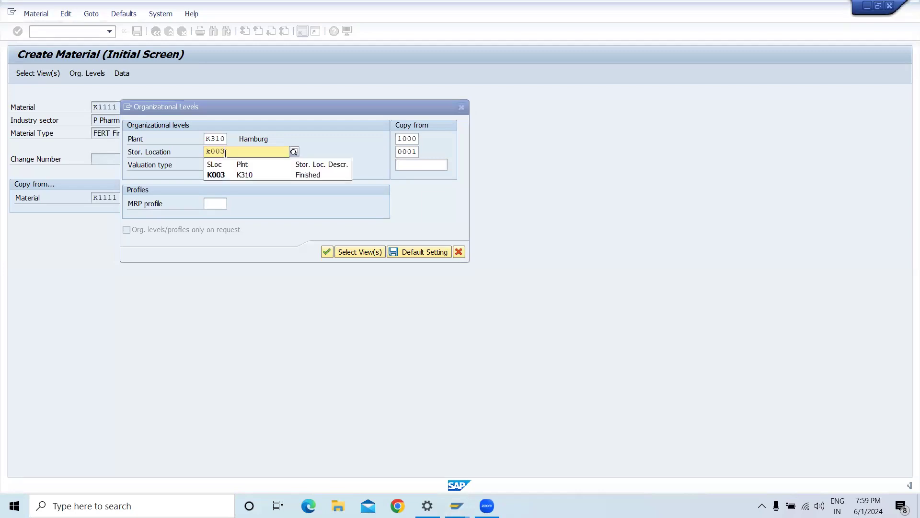
click(217, 176)
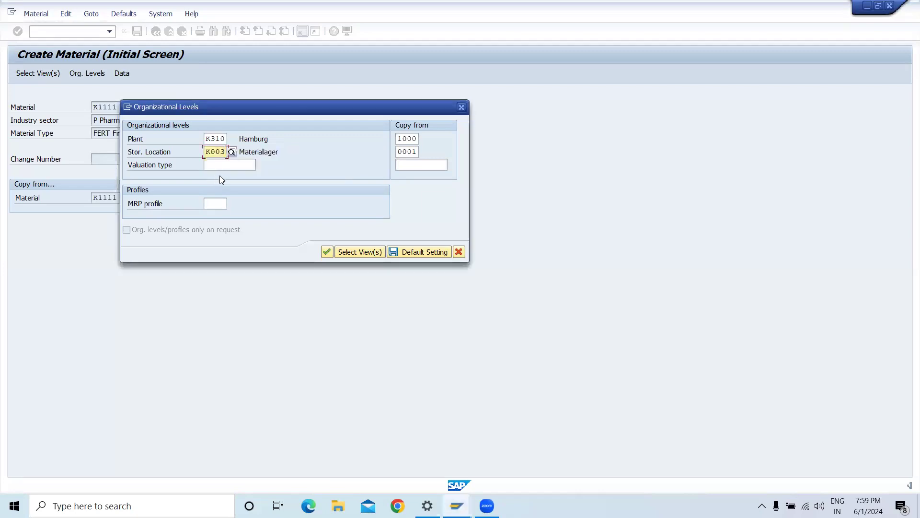
click(326, 253)
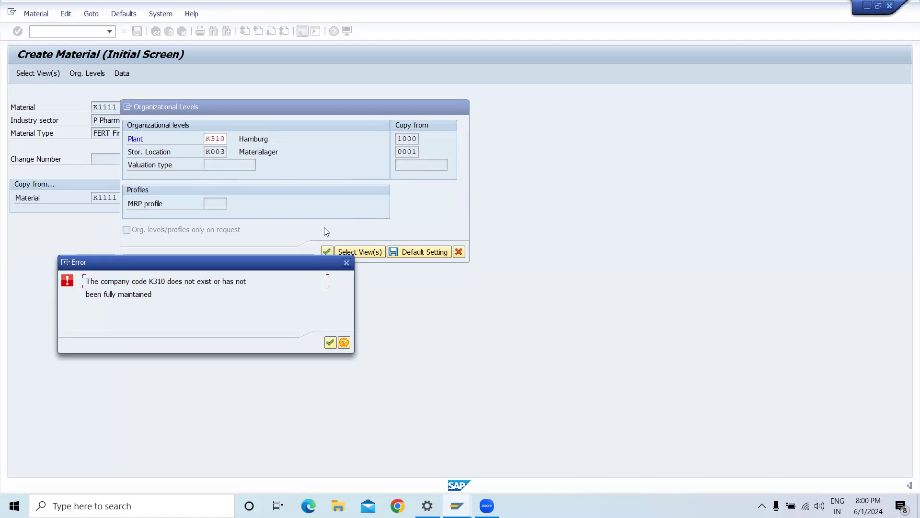
Read the company code error's long text and follow it to the Maintain Company Codes for Materials Management activity.
click(344, 342)
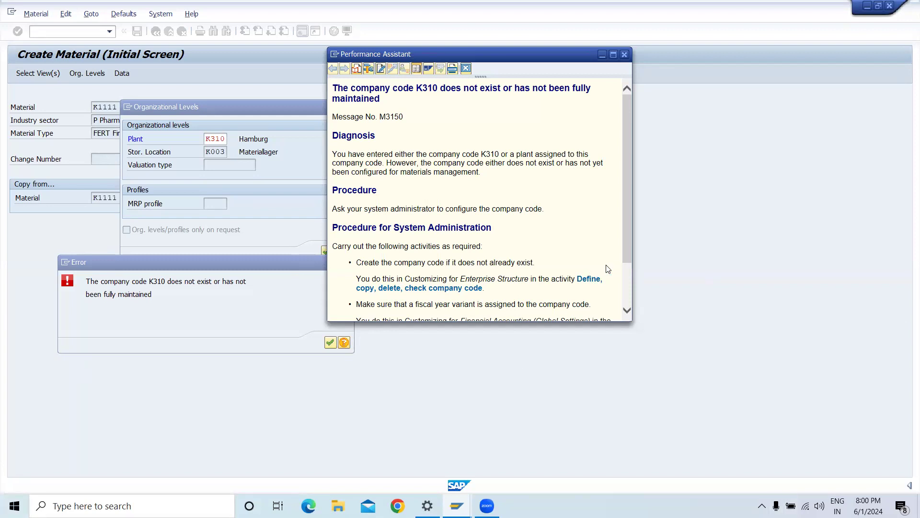
click(627, 272)
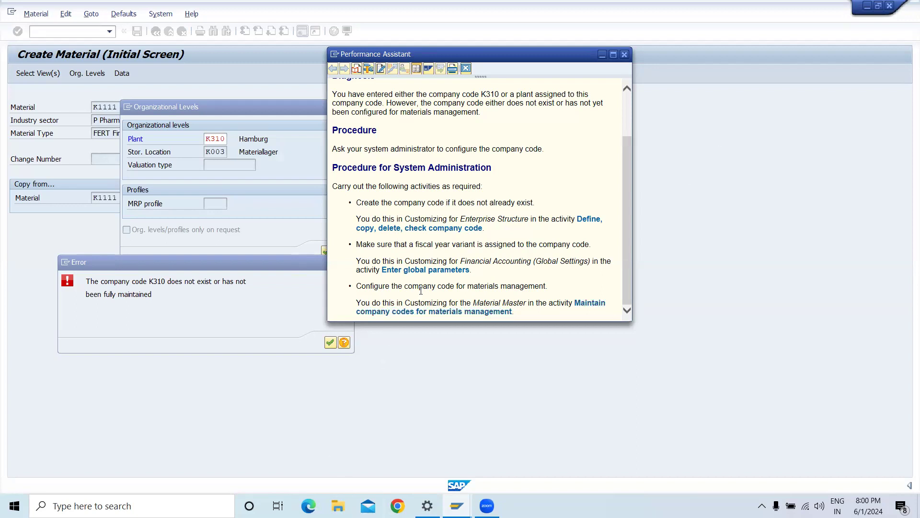
click(416, 316)
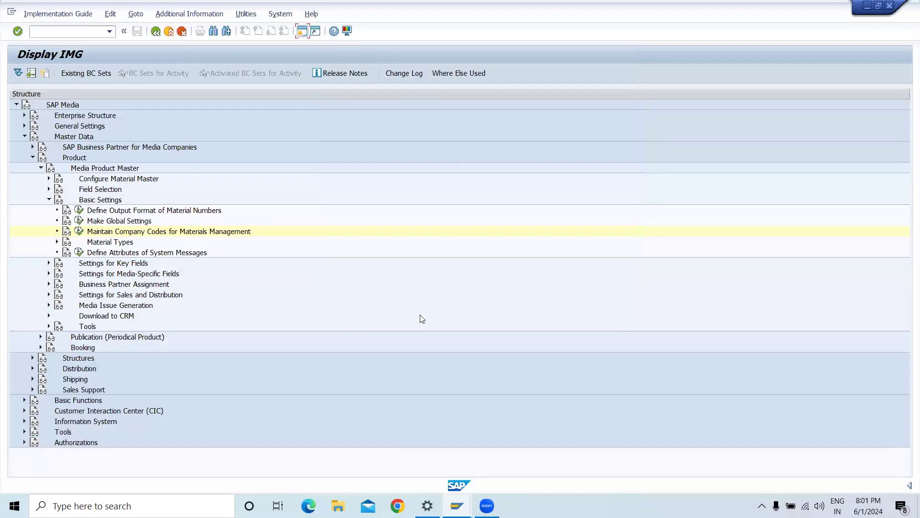
click(79, 231)
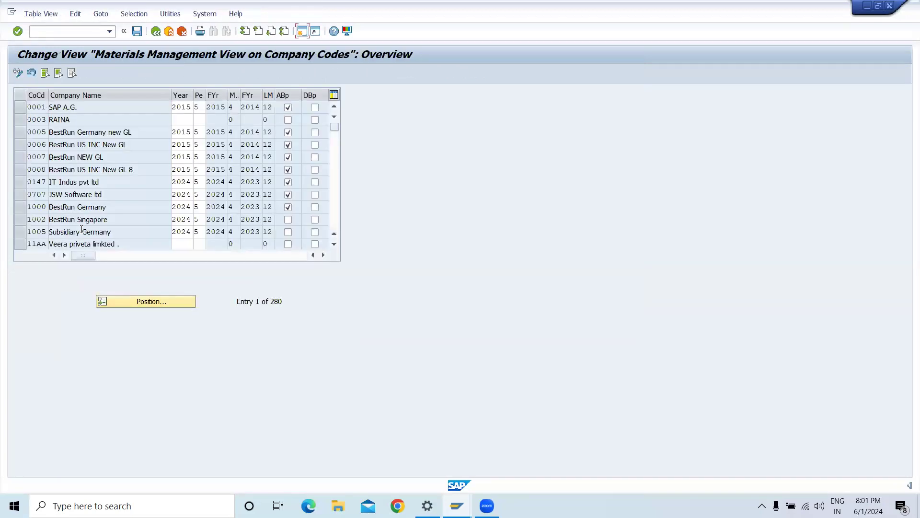
Locate the company code K310 entry in the Materials Management view on company codes.
click(112, 299)
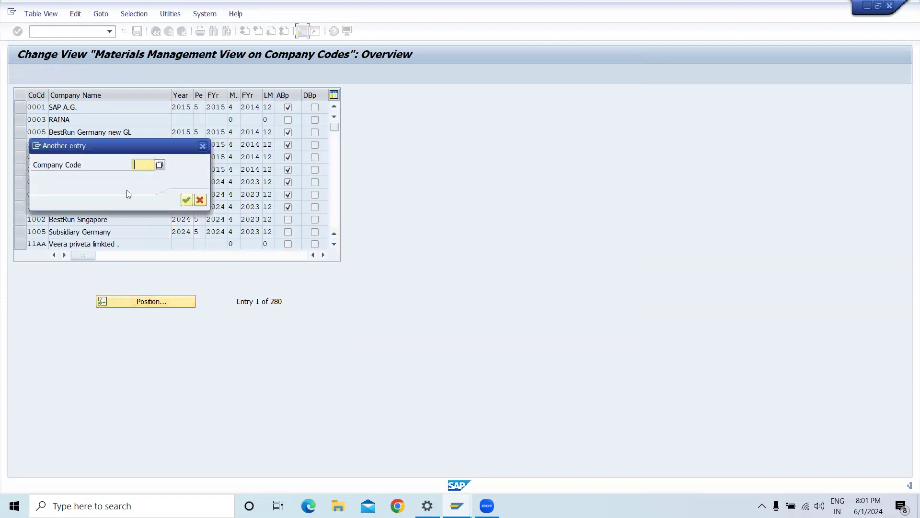
text(k310)
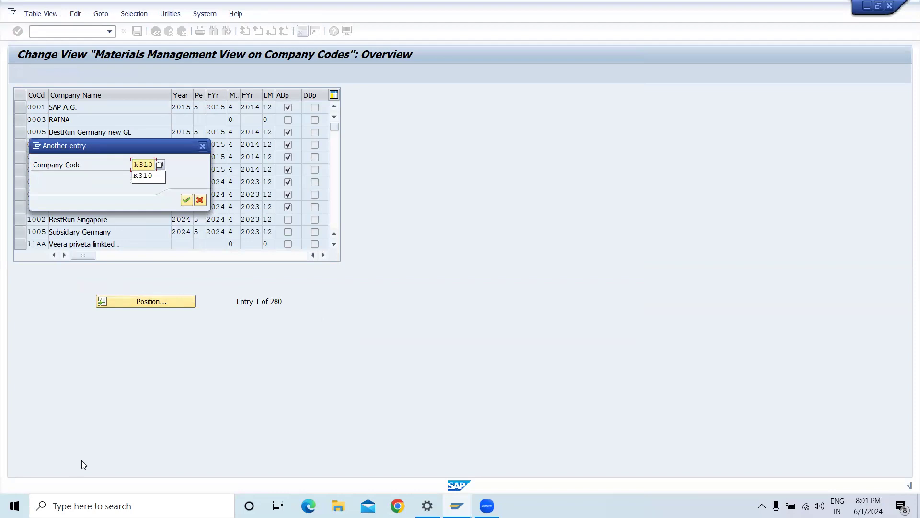
key(Return)
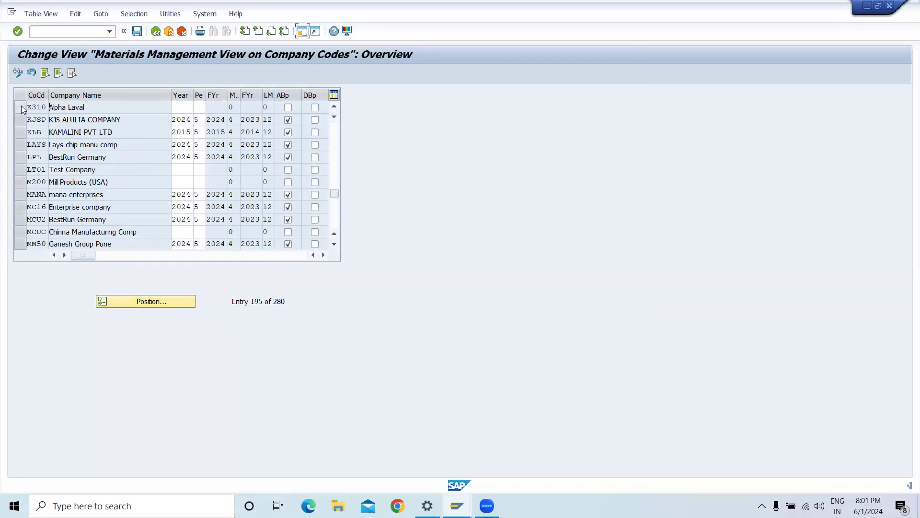
click(21, 106)
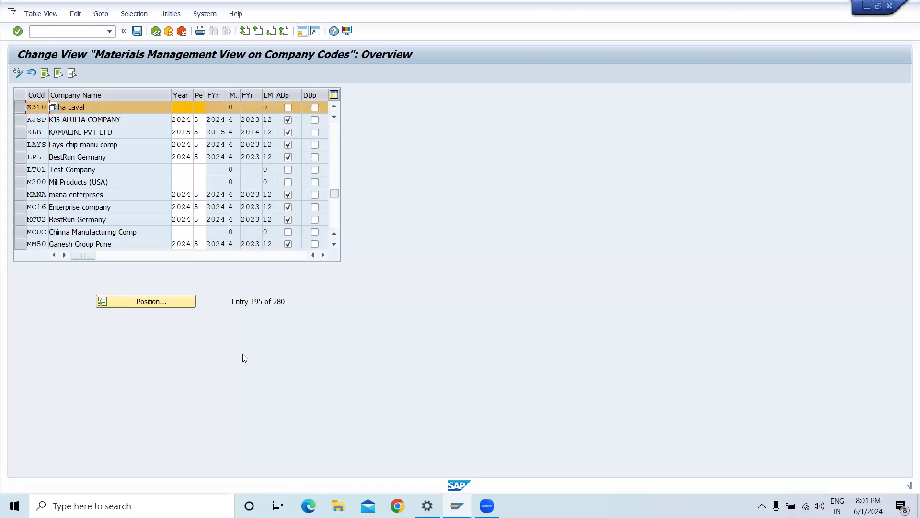
click(208, 110)
click(211, 300)
click(24, 106)
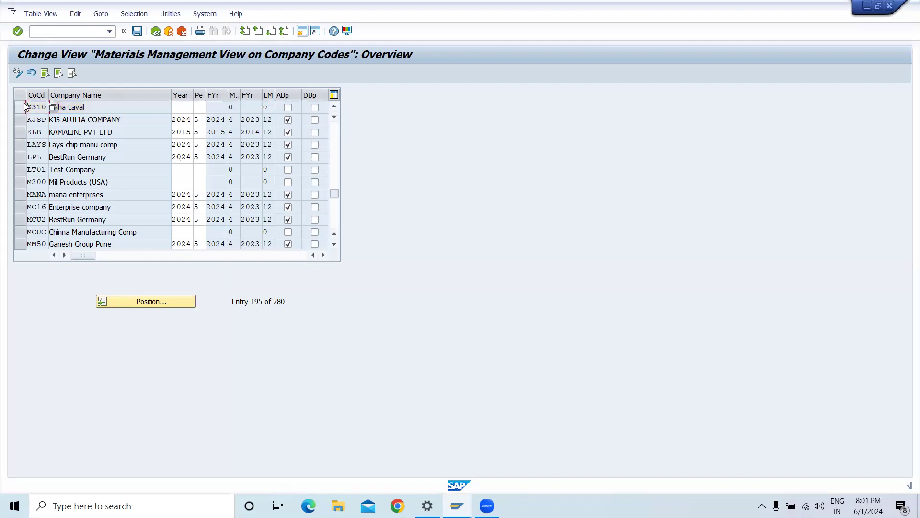
click(212, 105)
Set company code K310's year to 2024 and its period to 06.
click(175, 106)
text(2014)
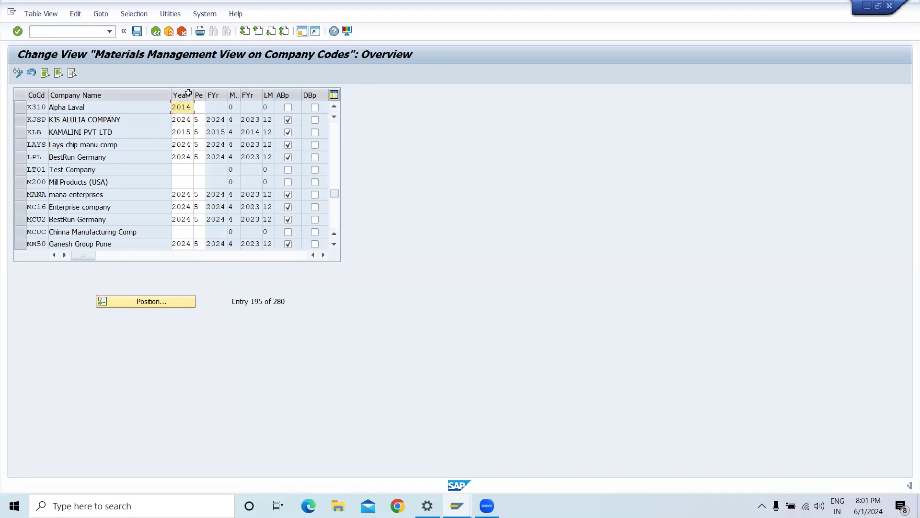
key(Left)
key(BackSpace)
text(2)
click(201, 106)
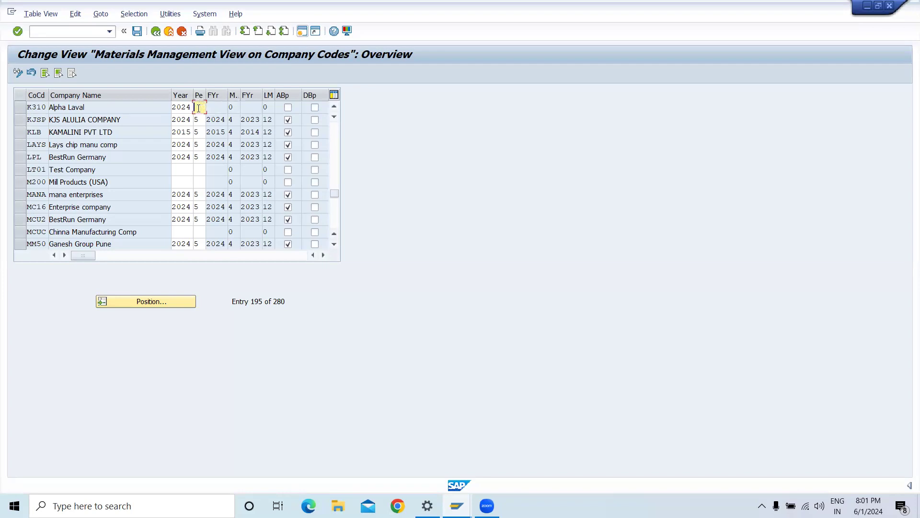
text(06)
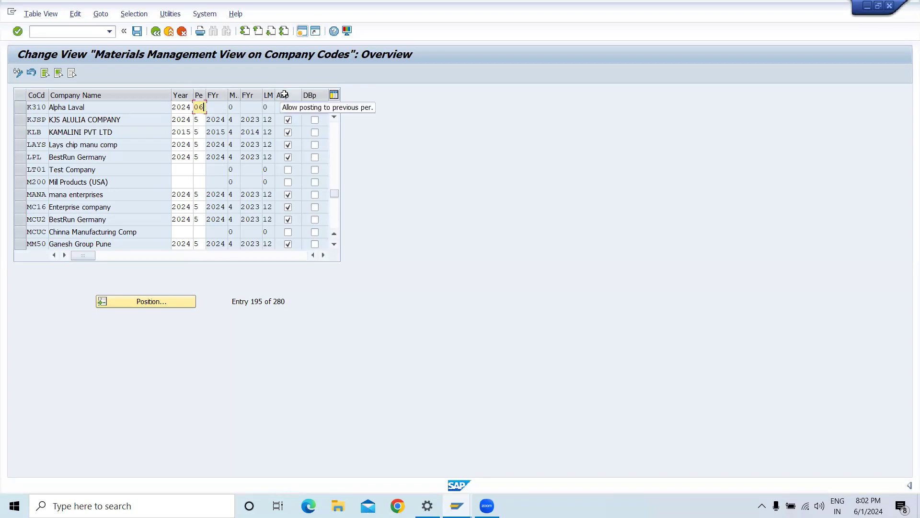
Allow posting to the previous period for company code K310, confirm the entry and check its remaining columns.
click(288, 107)
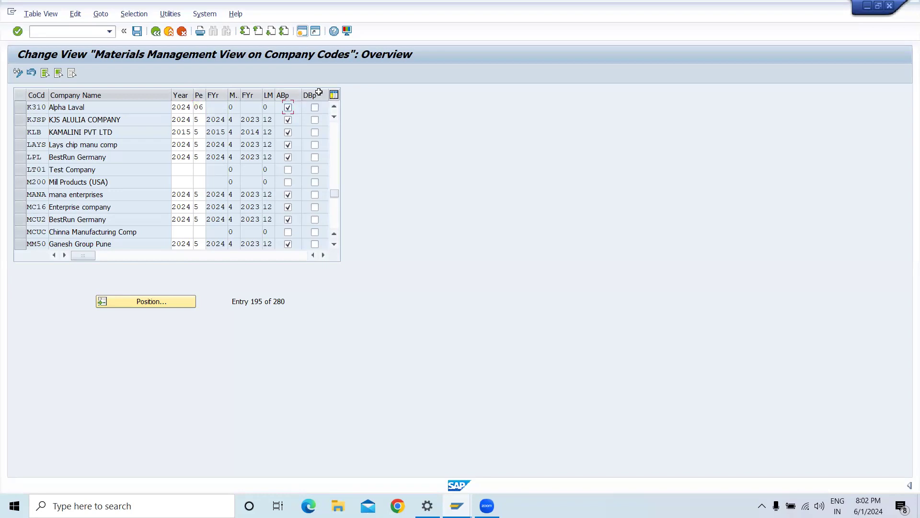
key(Return)
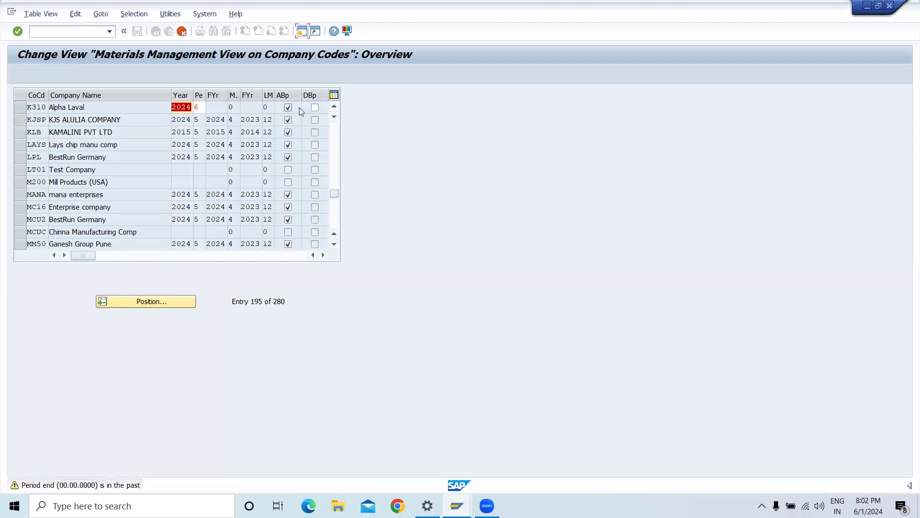
key(Return)
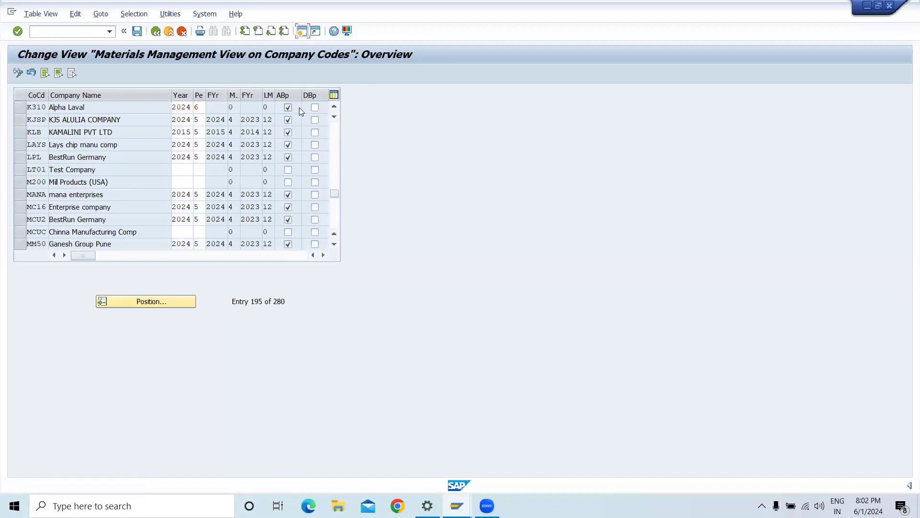
click(288, 107)
click(142, 256)
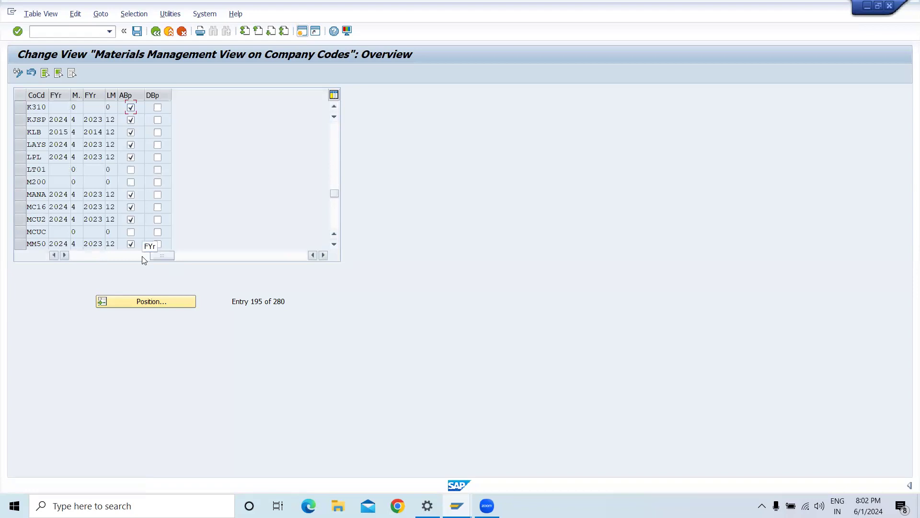
click(115, 256)
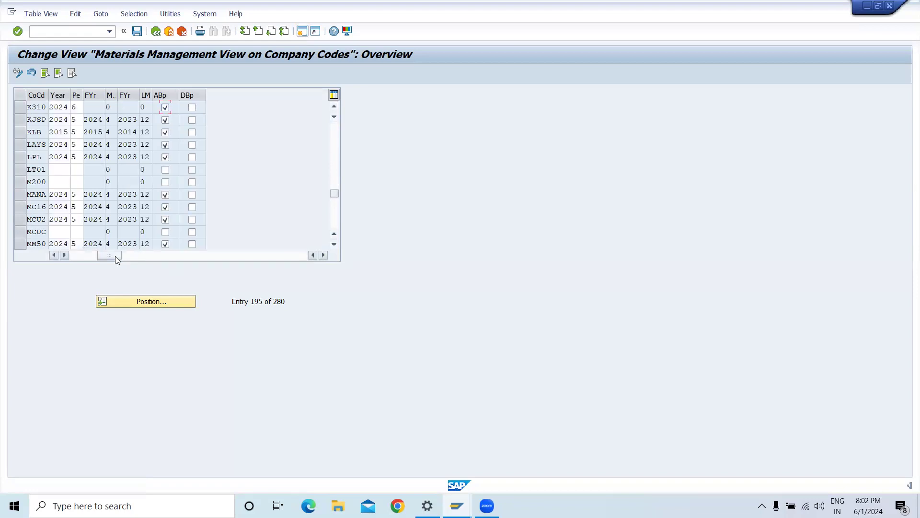
Save the company code K310 settings under customizing request DPKK900299 and return to the implementation guide.
click(137, 32)
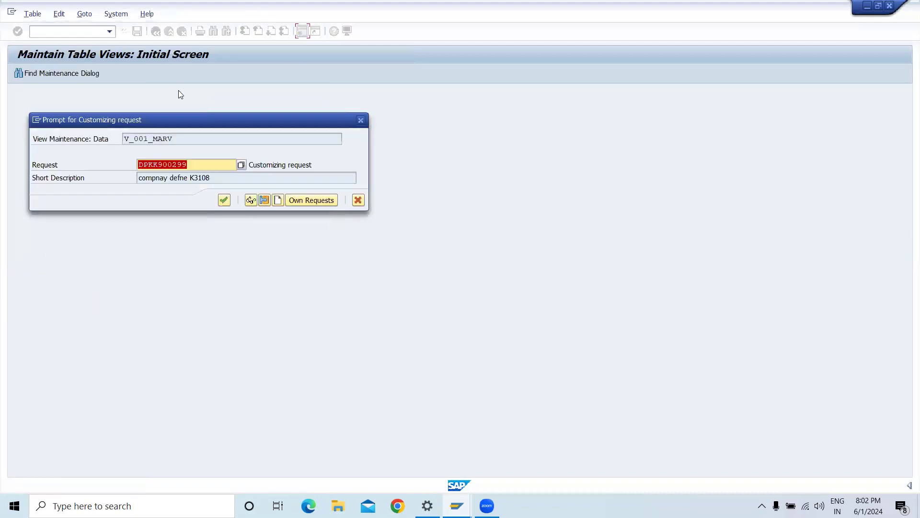
click(224, 200)
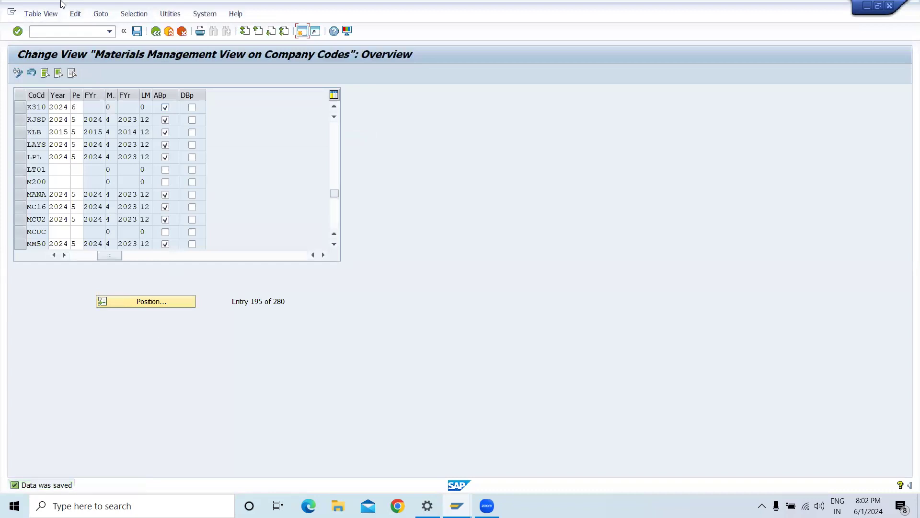
click(156, 37)
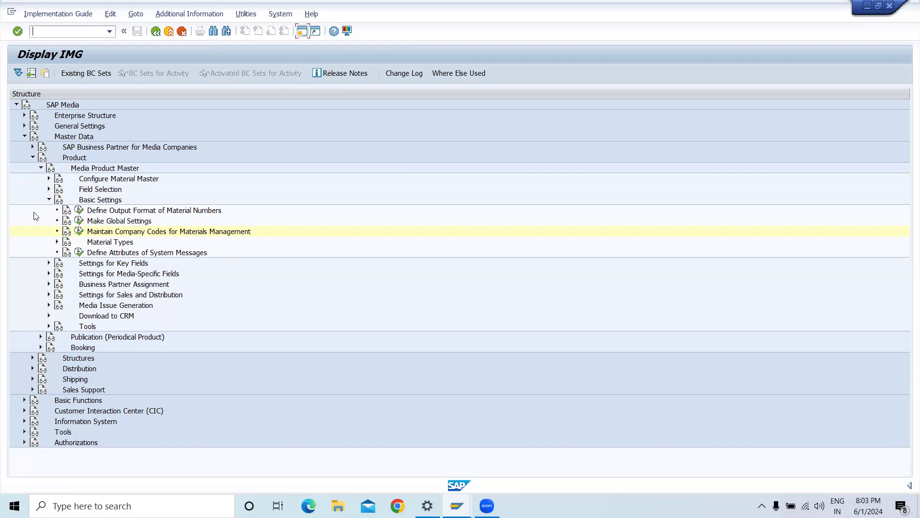
Look up purchasing organization K310 in the Assign Purchasing Organization to Company Code activity under the Logistics General assignments.
click(23, 115)
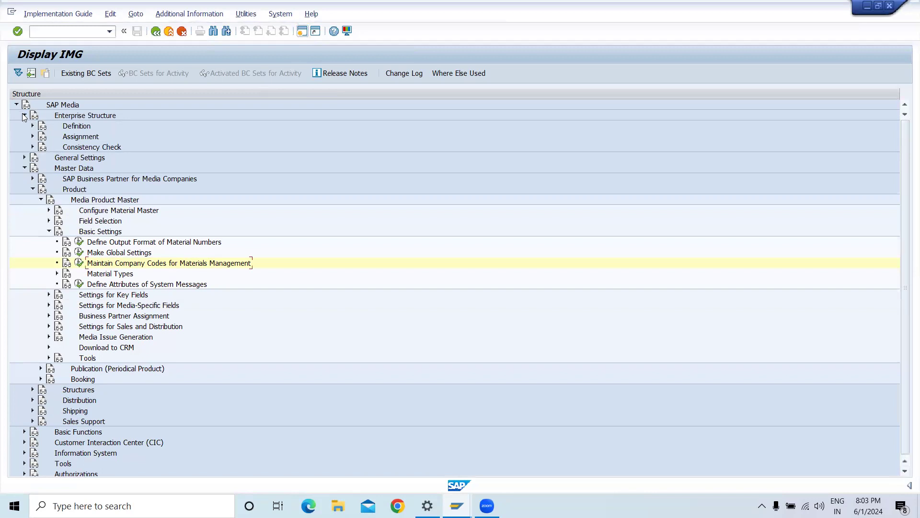
click(32, 137)
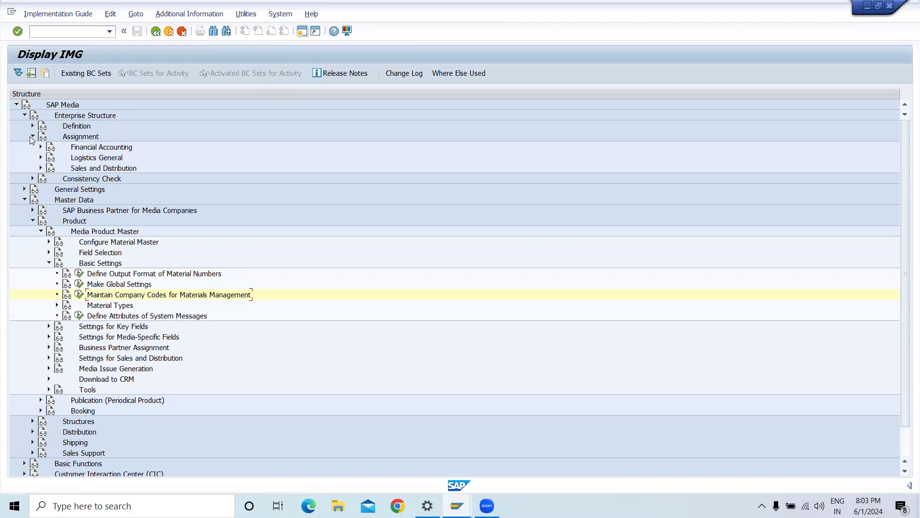
click(41, 157)
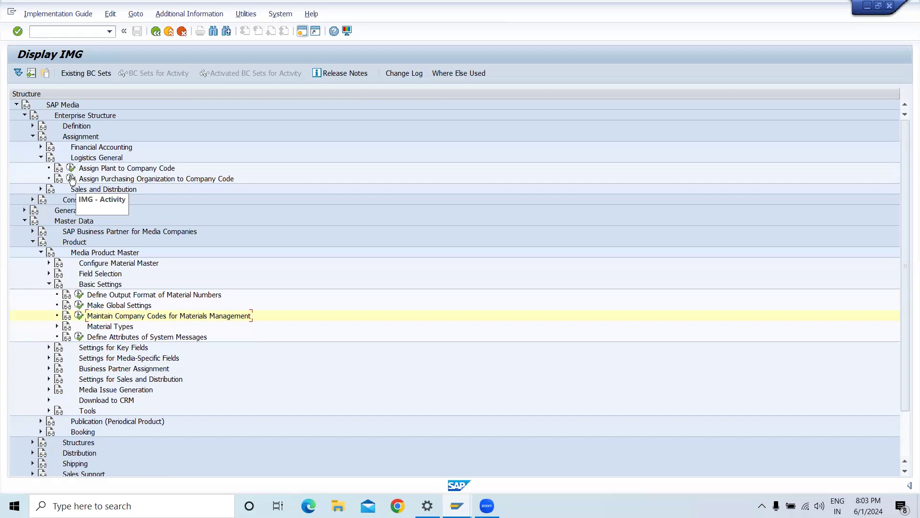
click(71, 178)
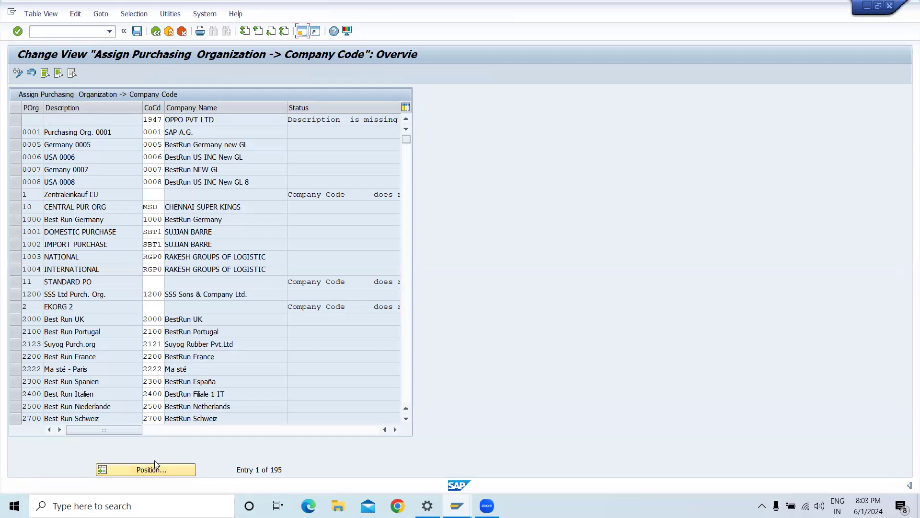
click(134, 470)
text(k310)
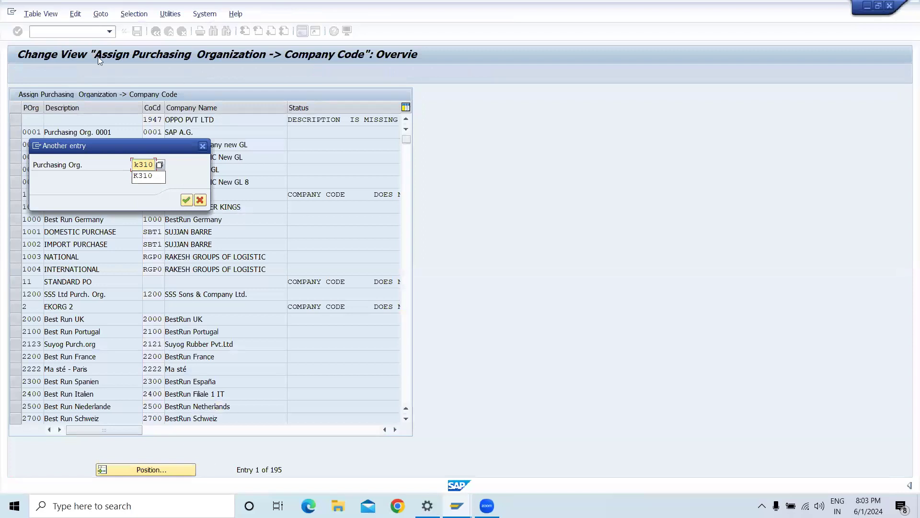
click(186, 199)
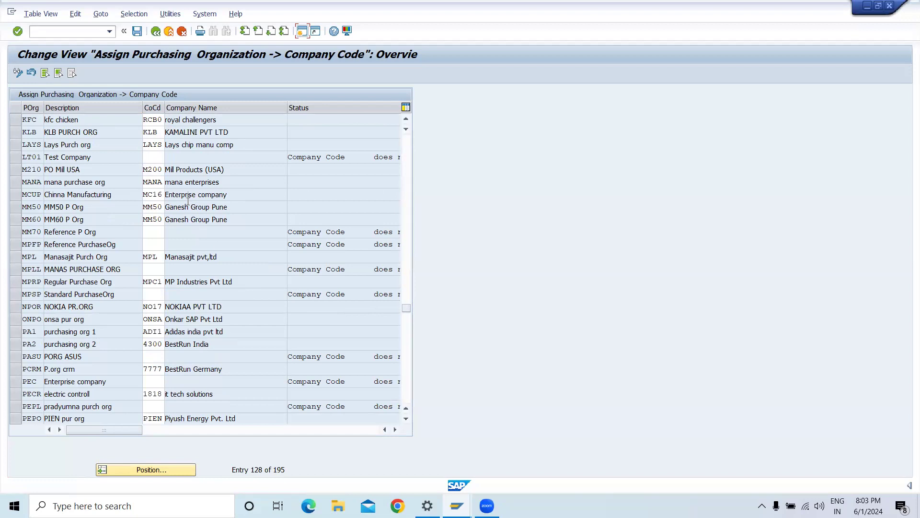
Look up purchasing organization IN31 in the company code assignment list, then return to the implementation guide.
click(137, 469)
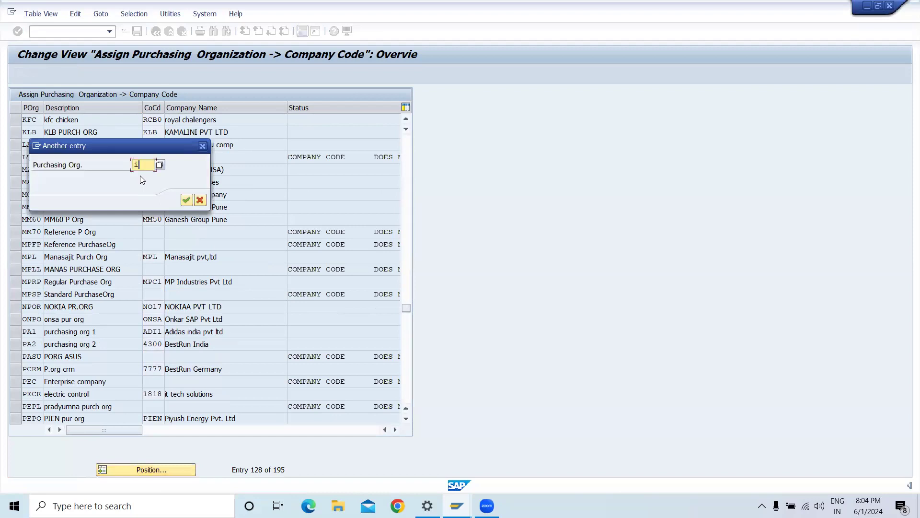
text(in31)
key(Return)
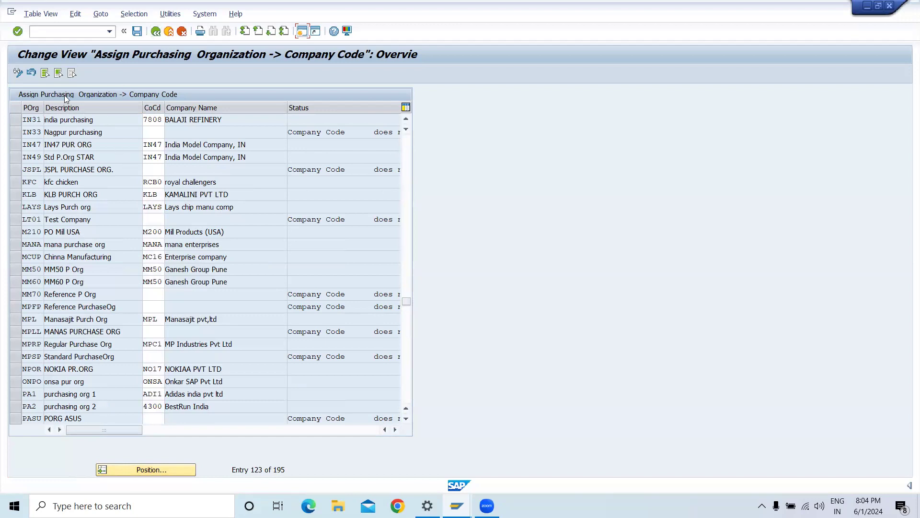
click(39, 120)
click(155, 32)
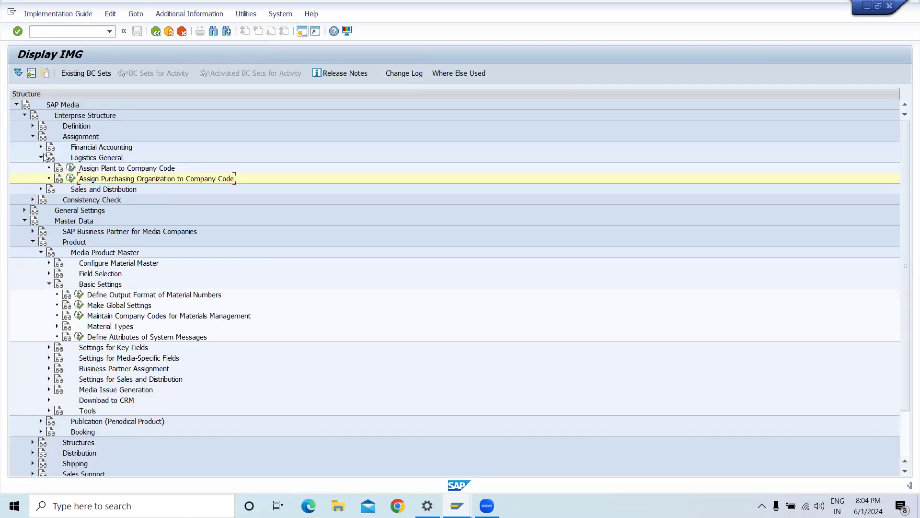
Open the Maintain Purchasing Organization activity under the Materials Management definitions of the enterprise structure.
click(33, 126)
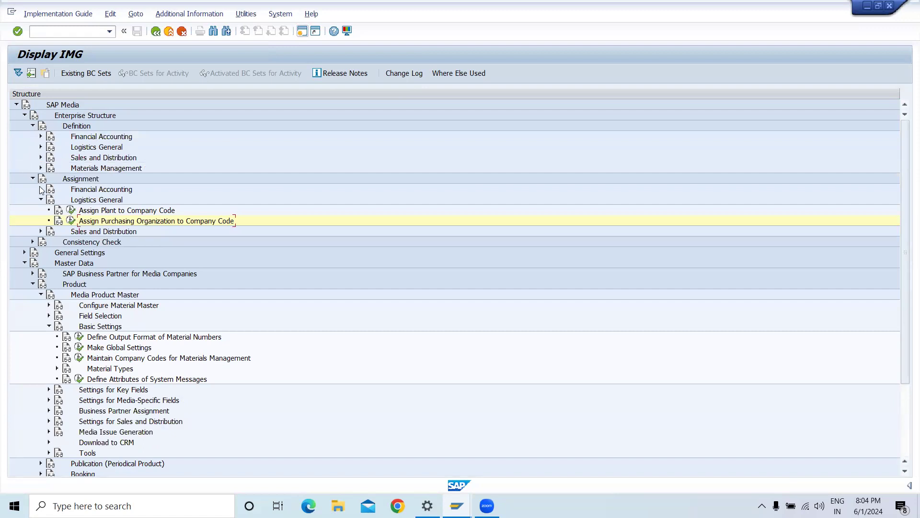
click(41, 167)
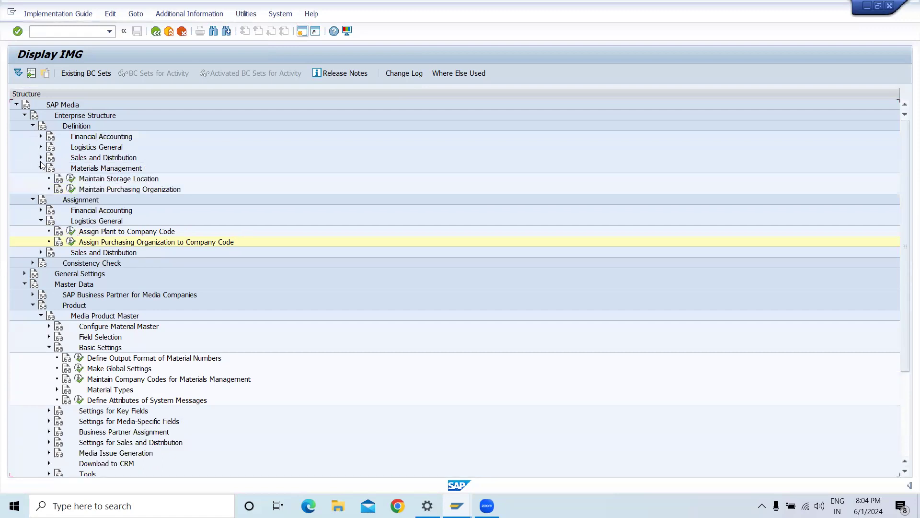
click(71, 189)
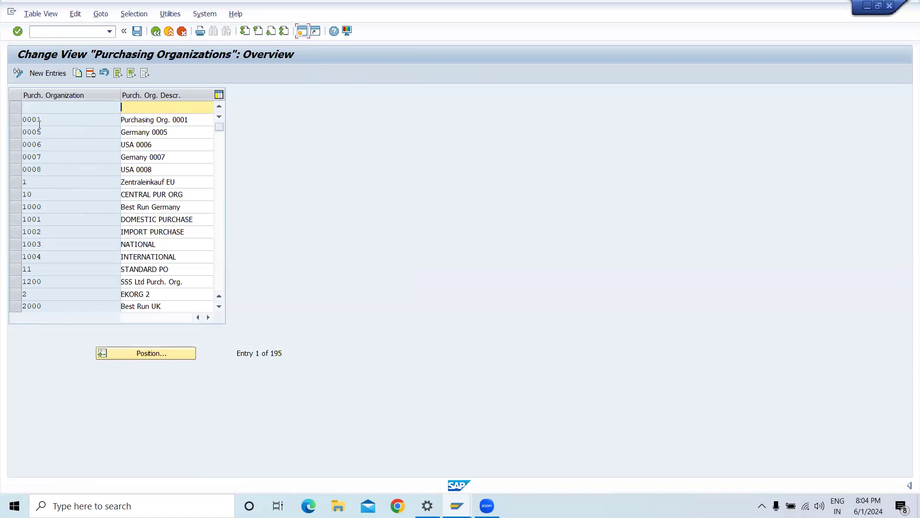
Copy purchasing organization 0001 and enter K310 as the code of the copy.
click(22, 119)
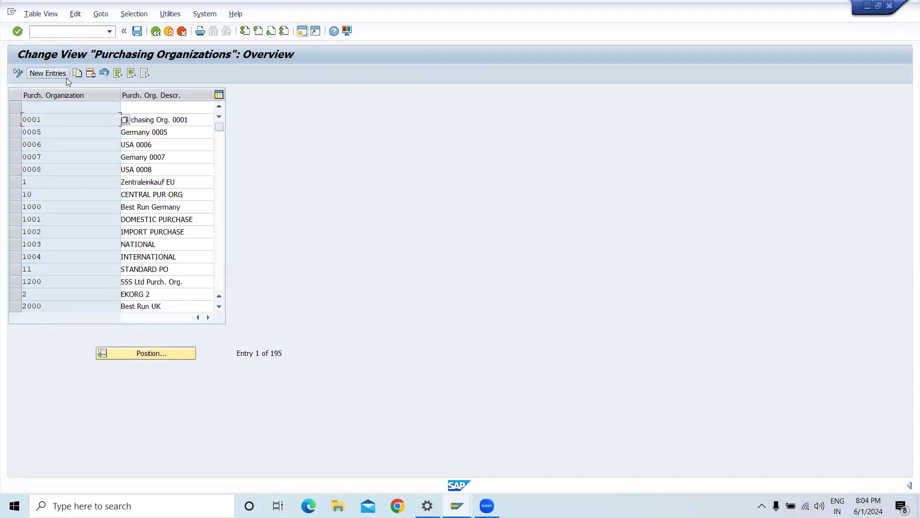
click(15, 120)
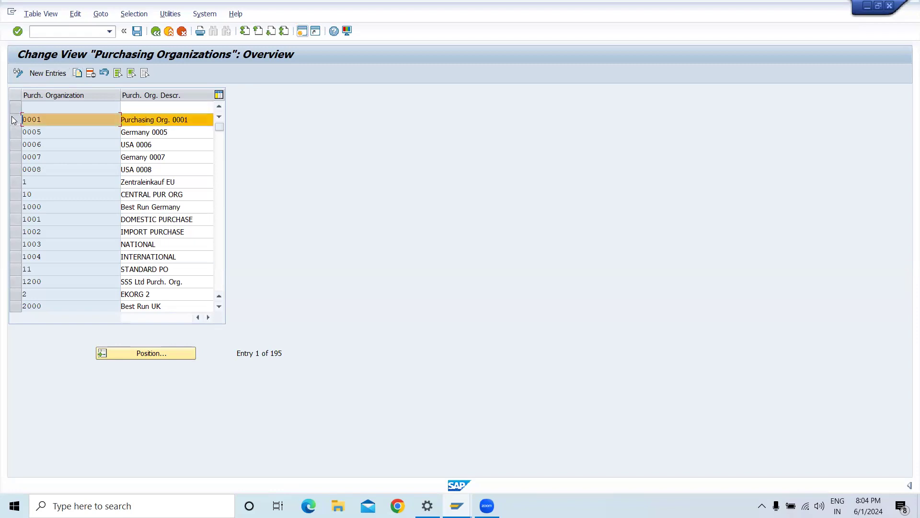
click(77, 74)
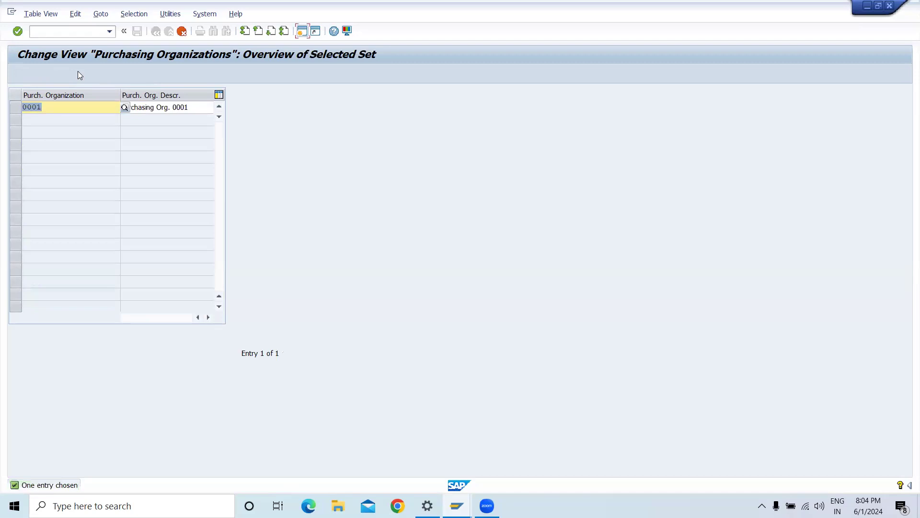
click(46, 104)
key(BackSpace)
key(BackSpace)
key(BackSpace)
key(BackSpace)
text(k310)
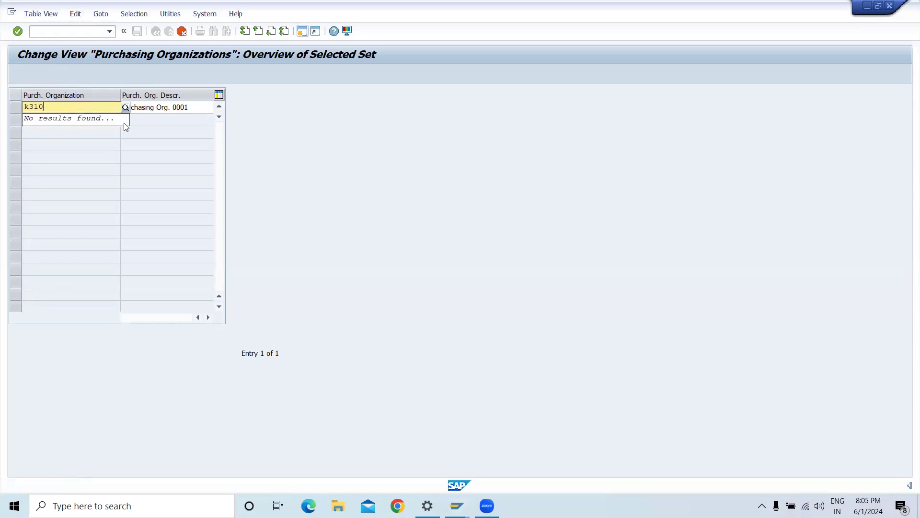
Change the copied purchasing organization's description to "Purchasing Org. k310" and confirm the copy.
click(165, 107)
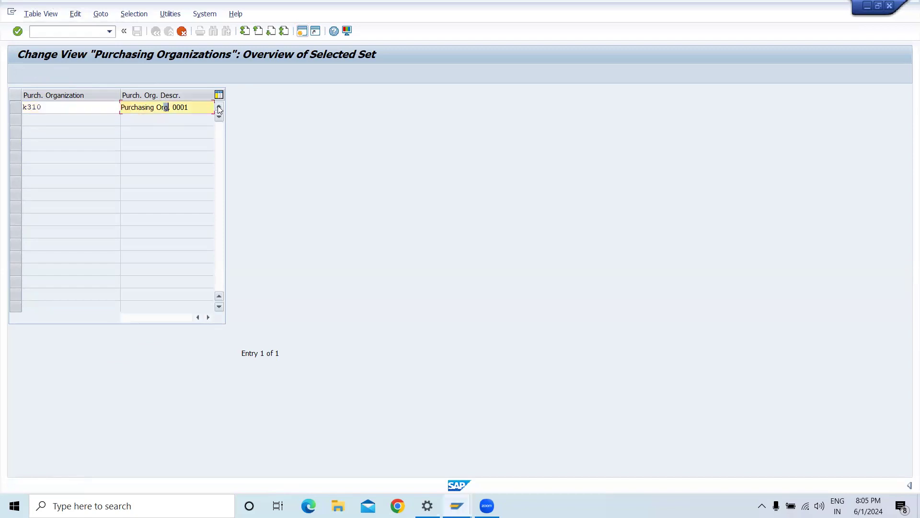
click(193, 105)
key(BackSpace)
key(BackSpace)
key(BackSpace)
key(BackSpace)
key(BackSpace)
key(BackSpace)
key(BackSpace)
key(BackSpace)
key(BackSpace)
key(BackSpace)
key(BackSpace)
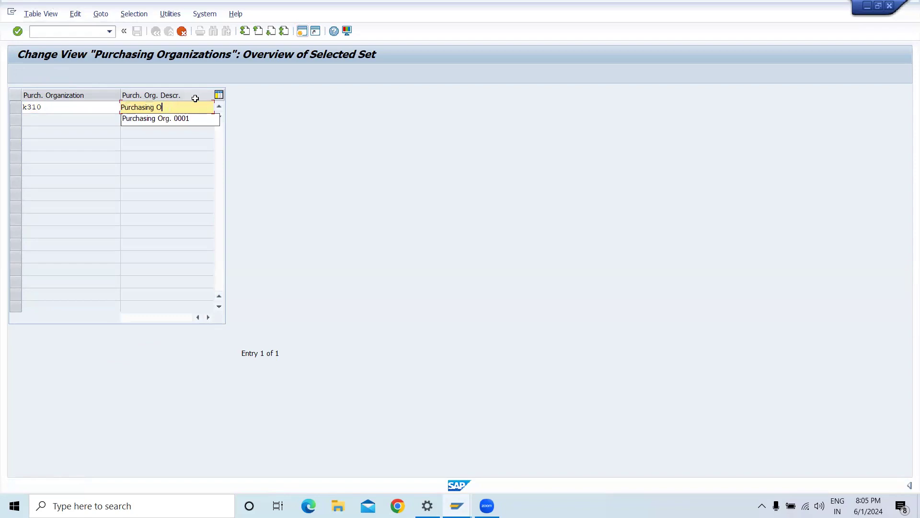
key(BackSpace)
key(BackSpace)
key(BackSpace)
key(BackSpace)
key(BackSpace)
click(187, 122)
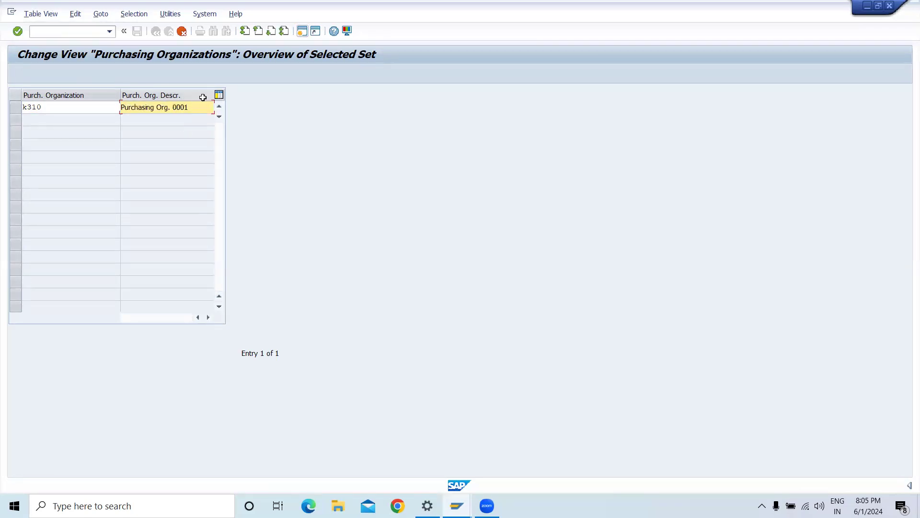
key(BackSpace)
key(BackSpace)
key(BackSpace)
key(BackSpace)
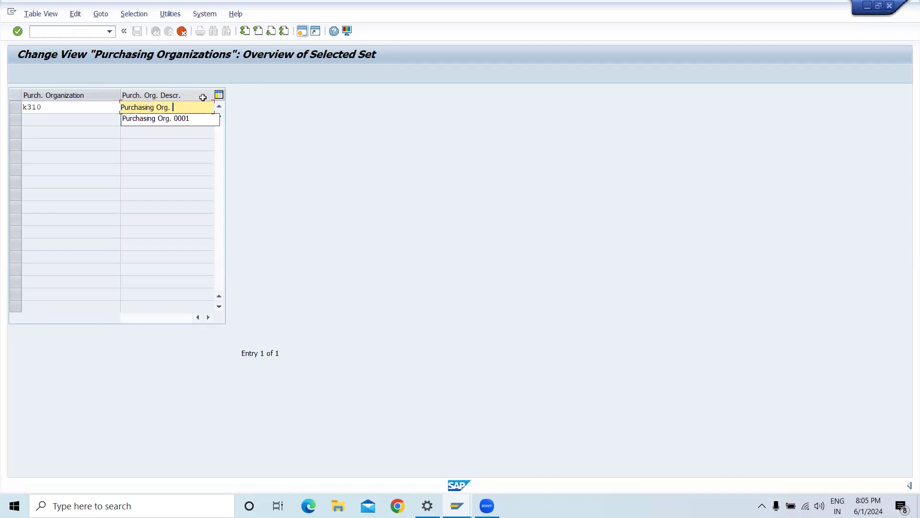
text(k310)
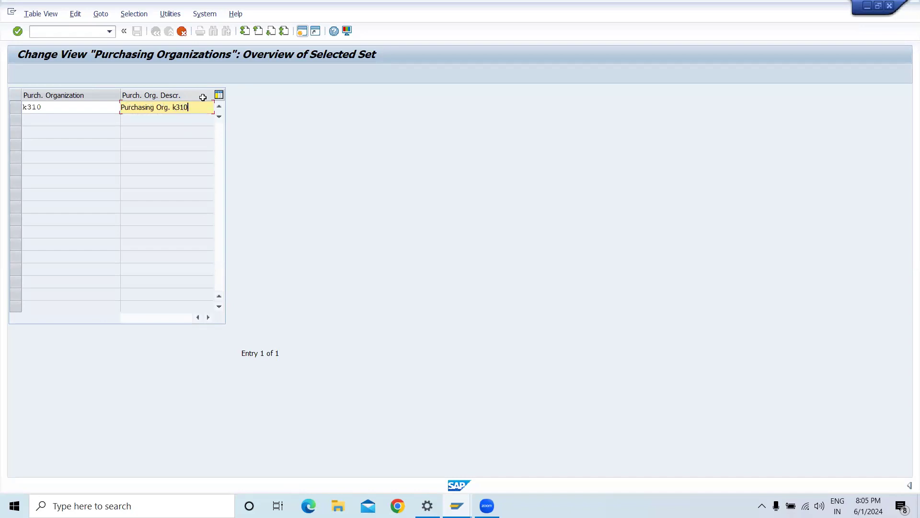
key(Return)
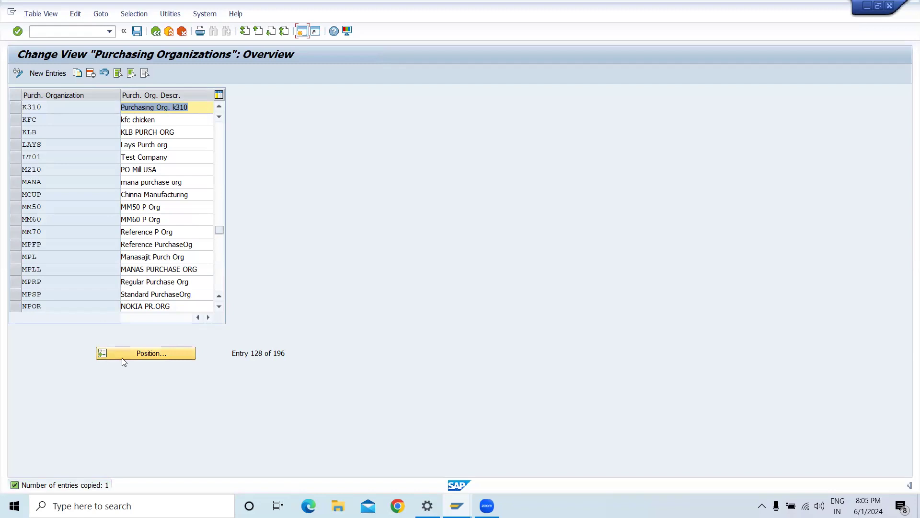
Save purchasing organization K310 under the proposed customizing request and return to the implementation guide.
click(136, 31)
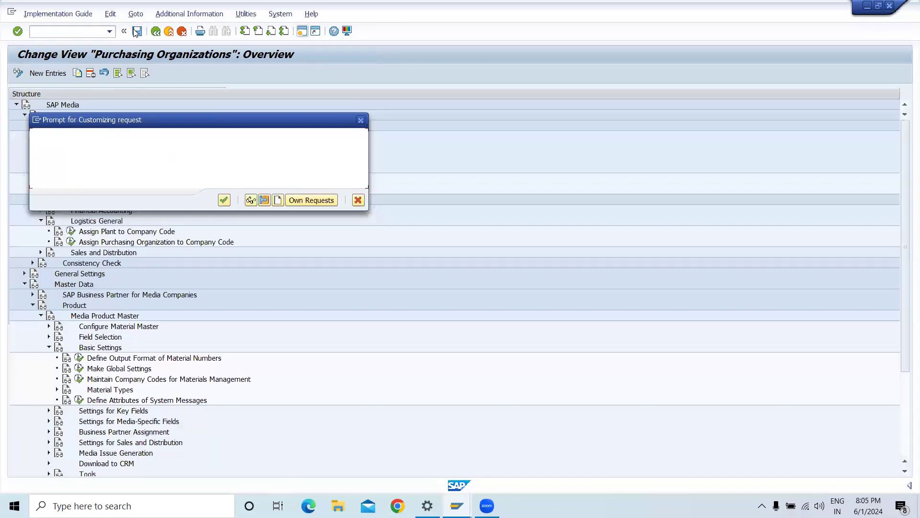
click(225, 201)
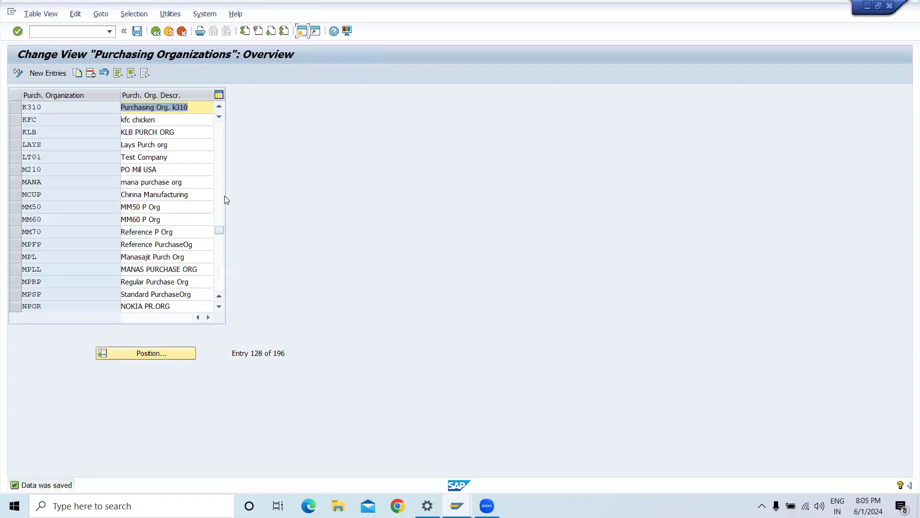
click(155, 31)
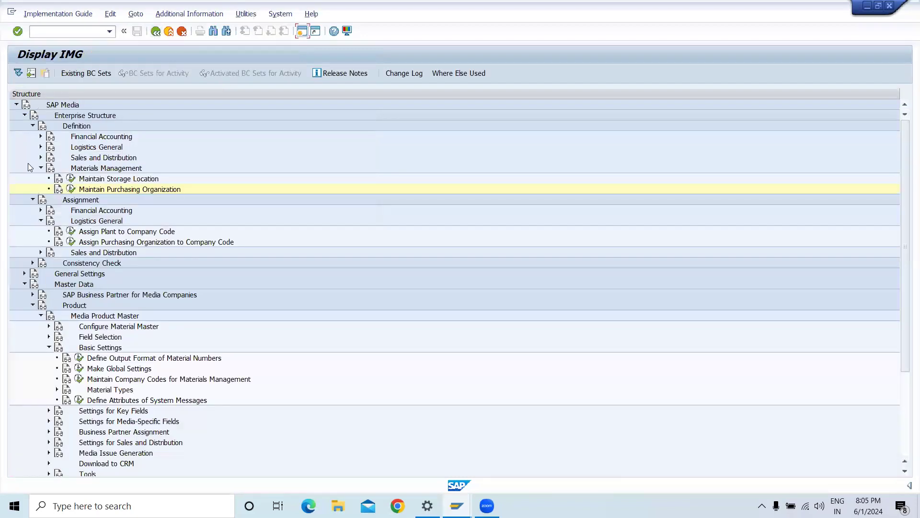
Reopen the Assign Purchasing Organization to Company Code activity from the enterprise structure's Logistics General assignments.
click(25, 115)
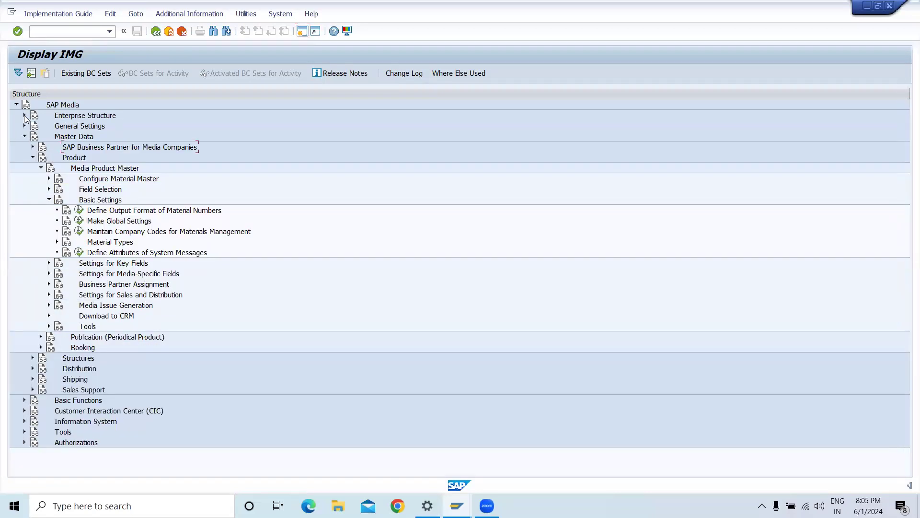
click(25, 115)
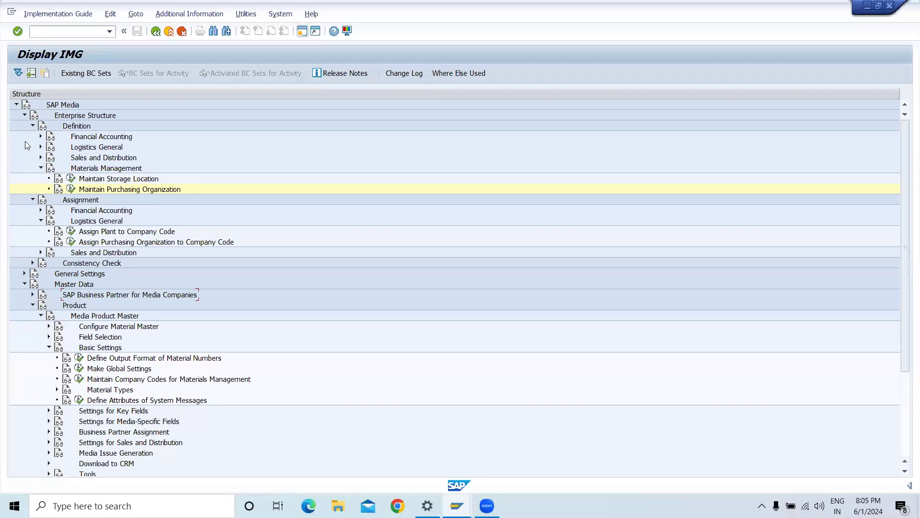
click(33, 200)
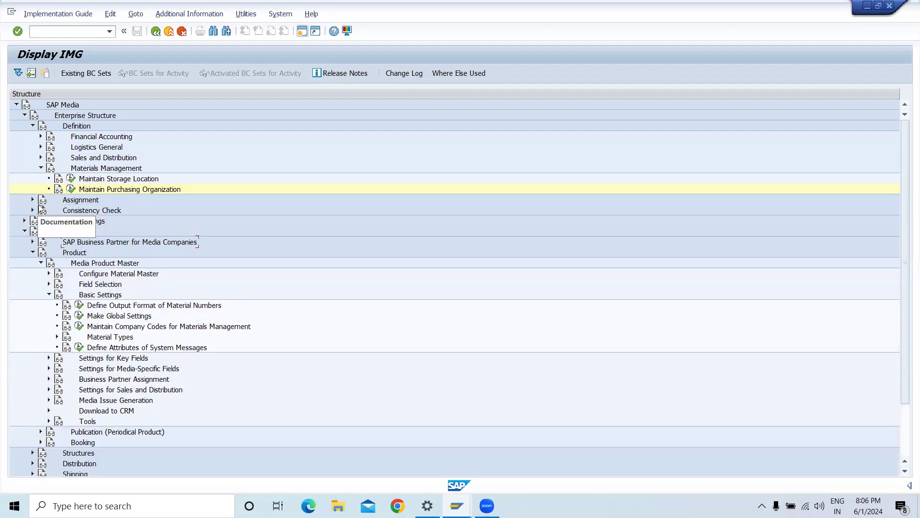
click(32, 199)
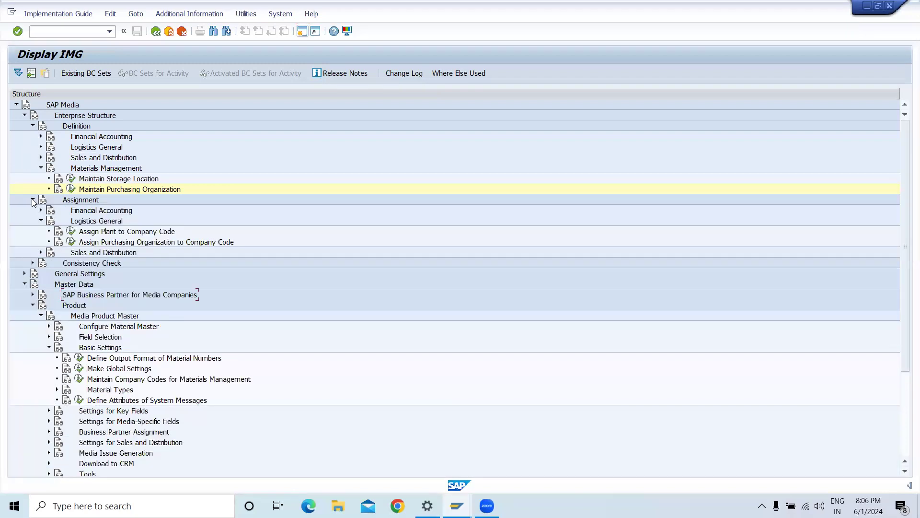
click(41, 221)
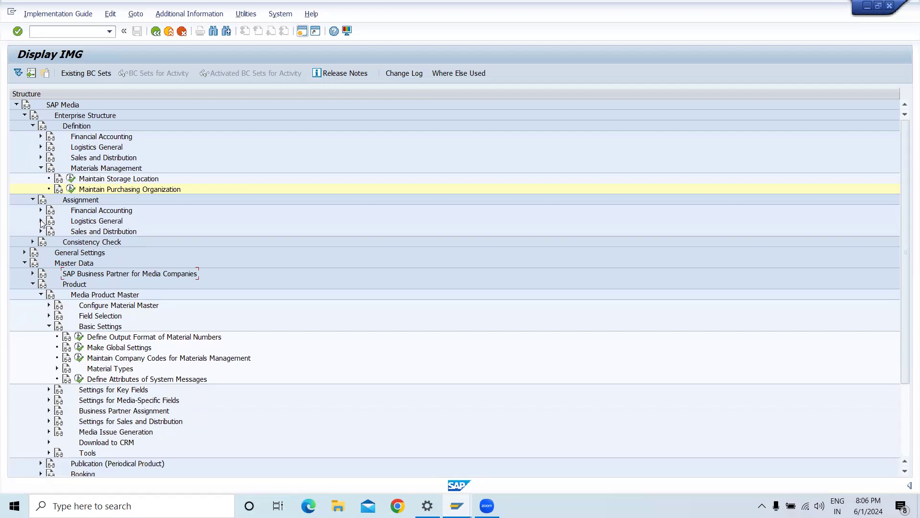
click(40, 221)
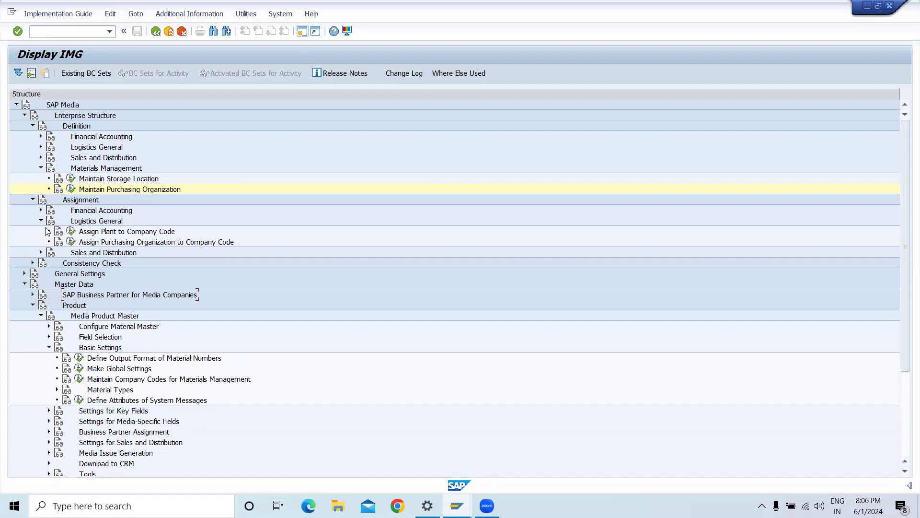
click(71, 241)
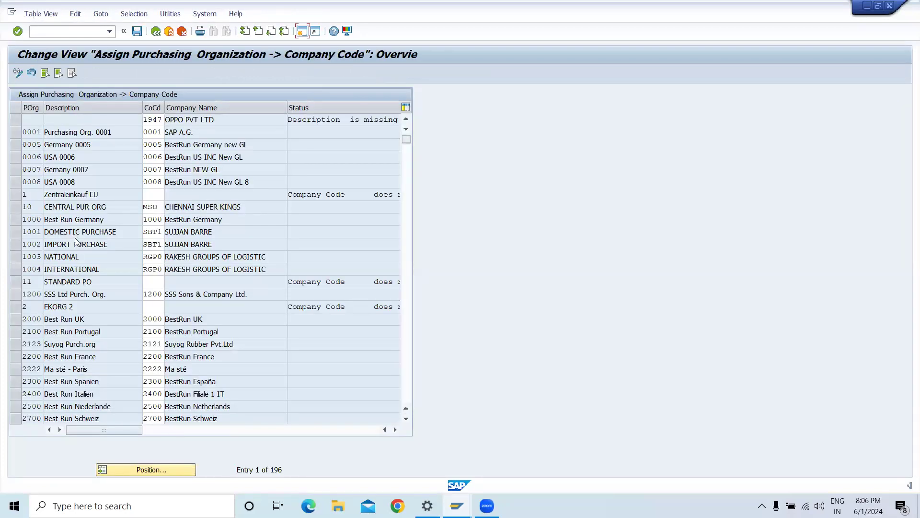
Locate purchasing organization K310 in the assignment table and assign it to company code K310.
click(122, 467)
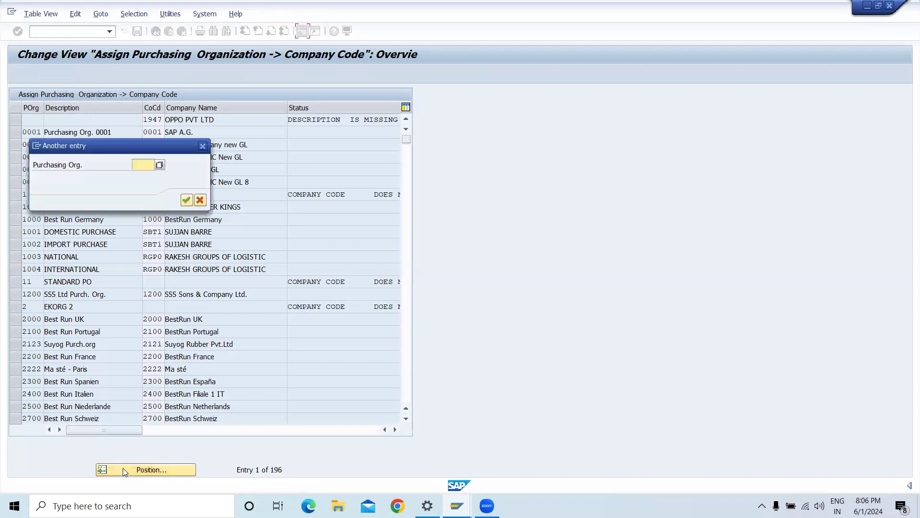
text(k310)
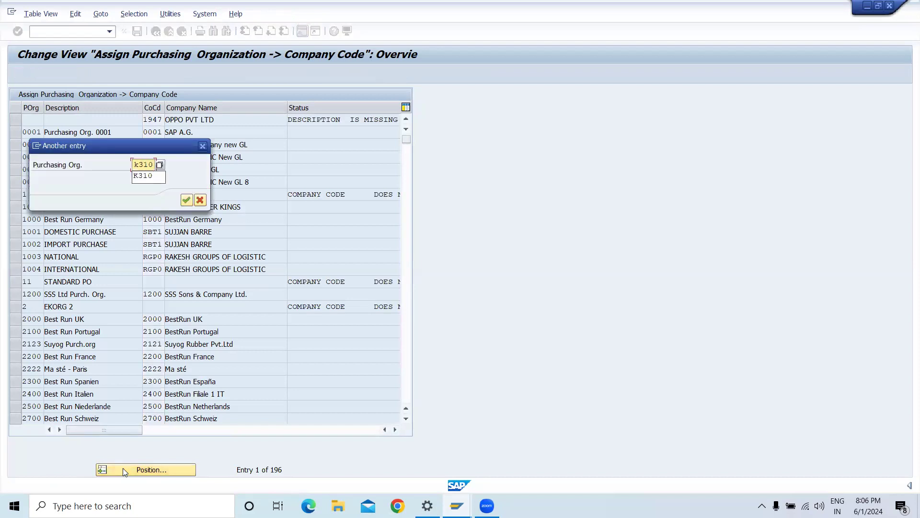
click(186, 200)
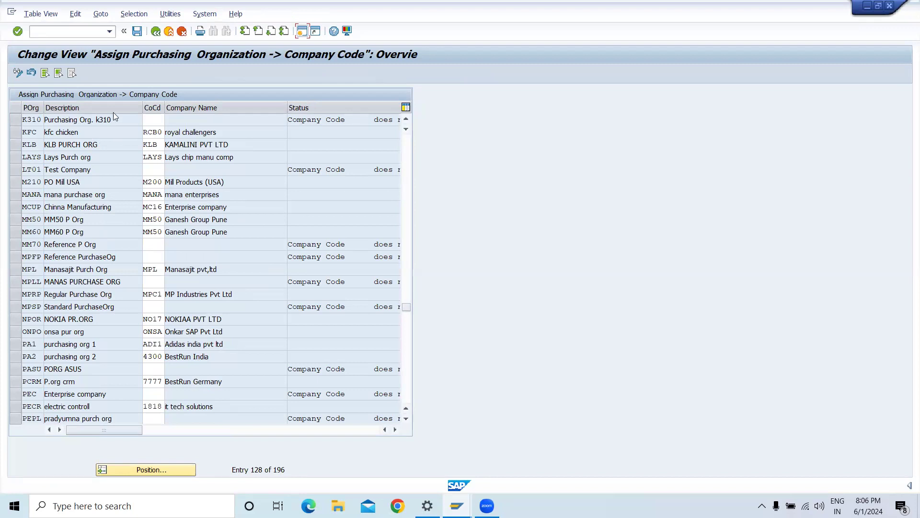
click(149, 122)
text(k310)
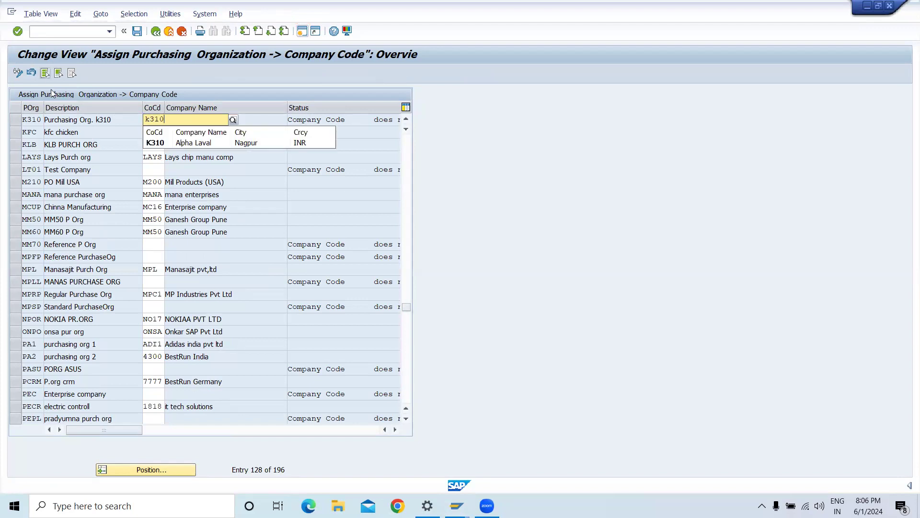
click(167, 147)
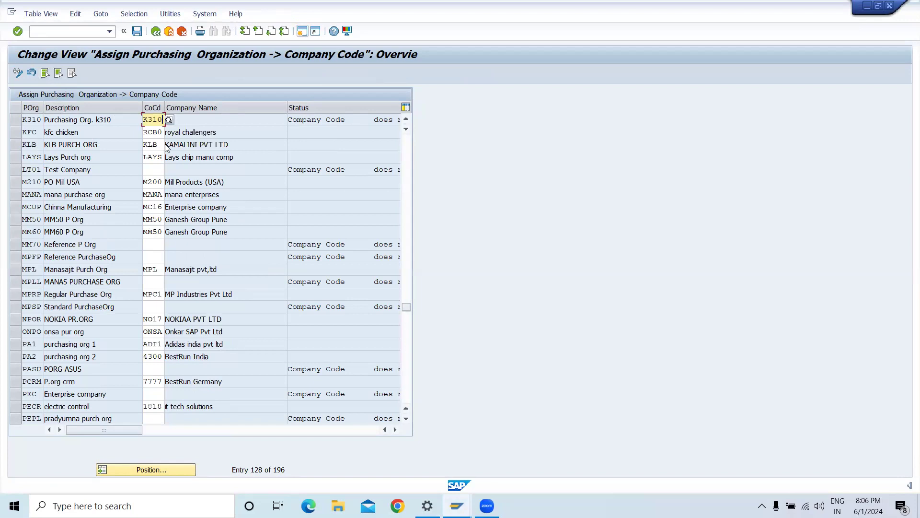
key(Return)
Save the purchasing organization assignment under the proposed customizing request and leave the implementation guide for the material creation session.
click(137, 32)
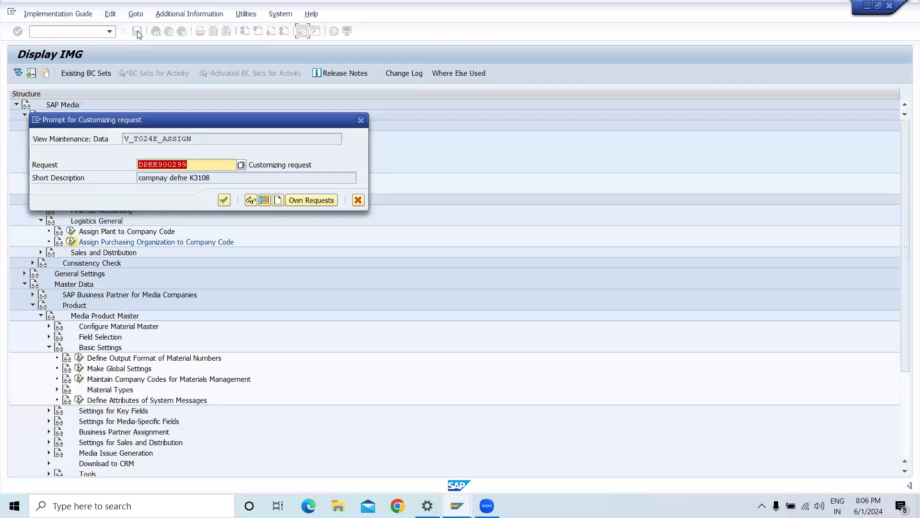
click(225, 197)
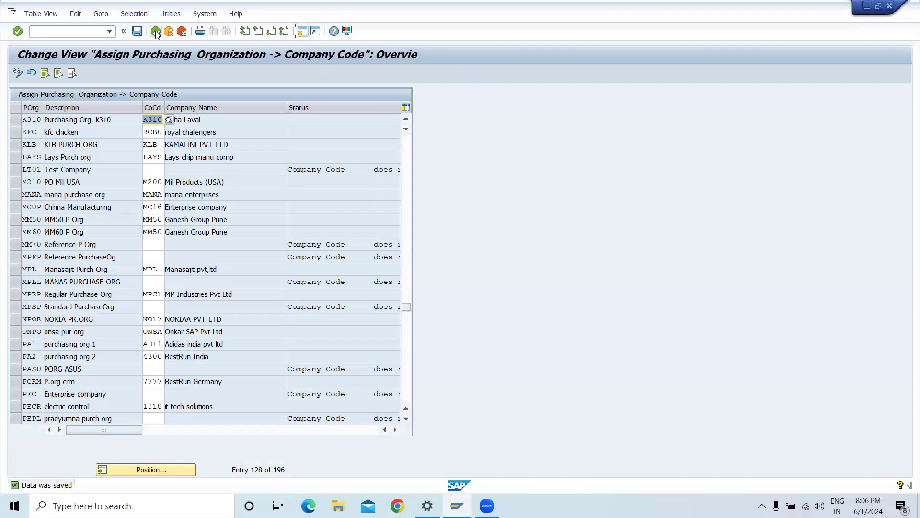
click(156, 32)
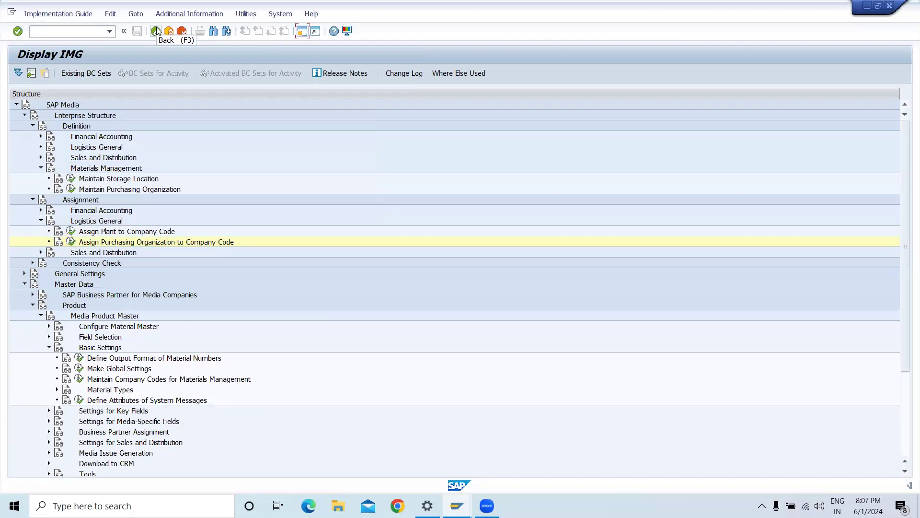
click(156, 31)
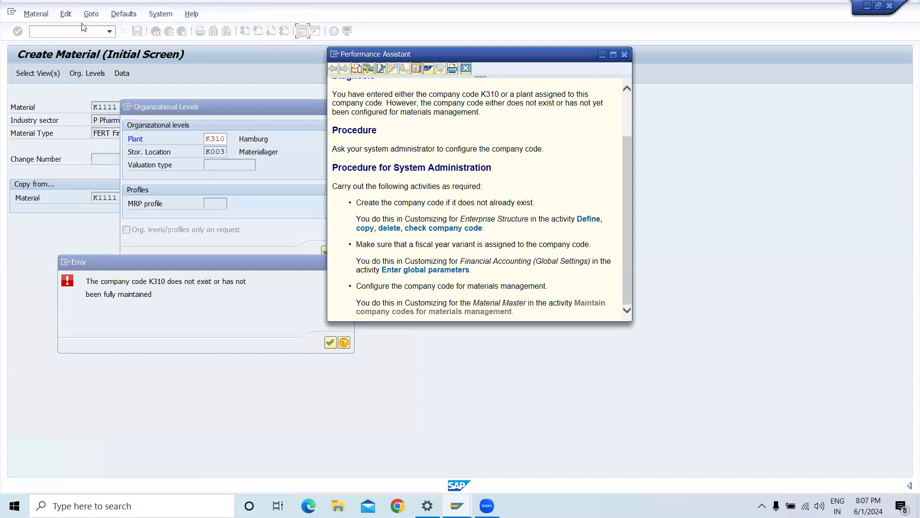
Dismiss the error, try confirming the organizational levels for plant K310 again, and close the dialog.
click(605, 55)
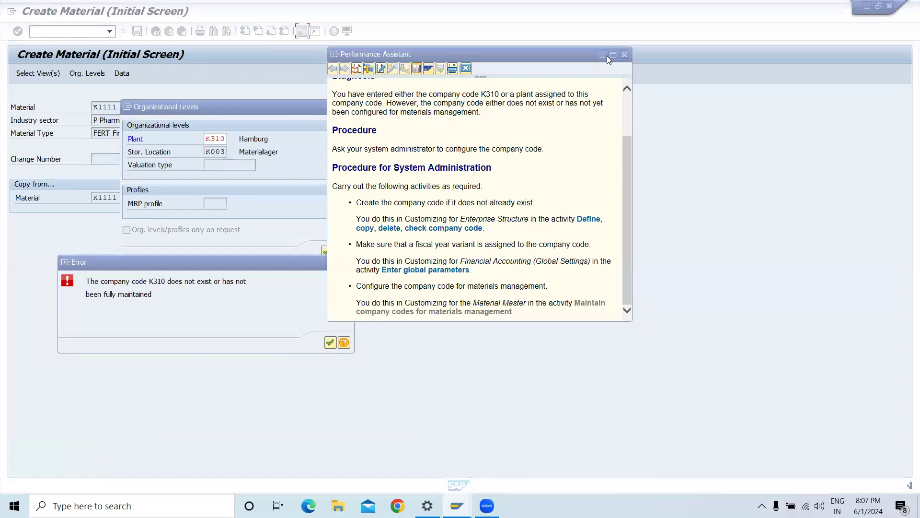
click(660, 110)
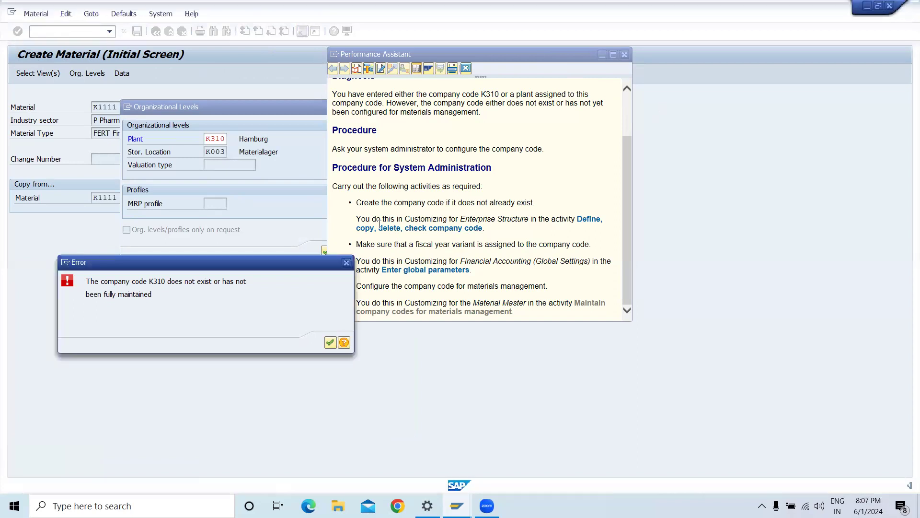
click(332, 340)
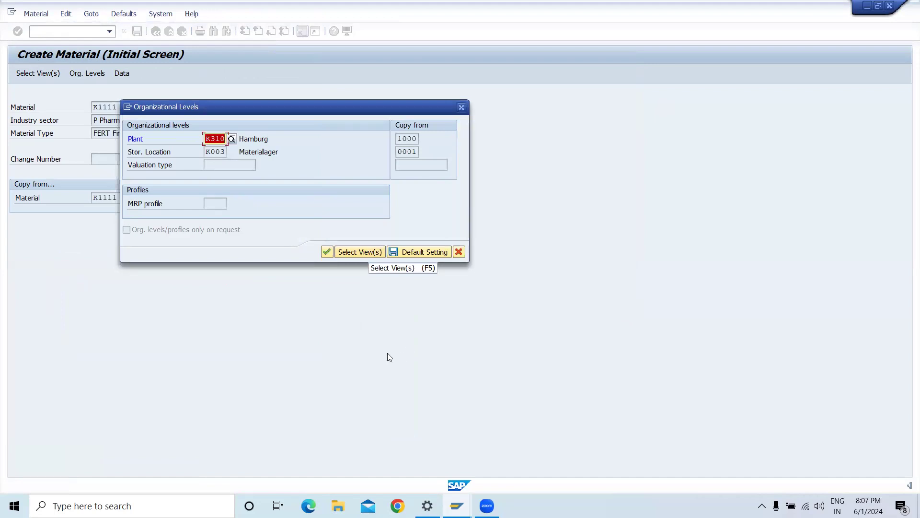
key(Return)
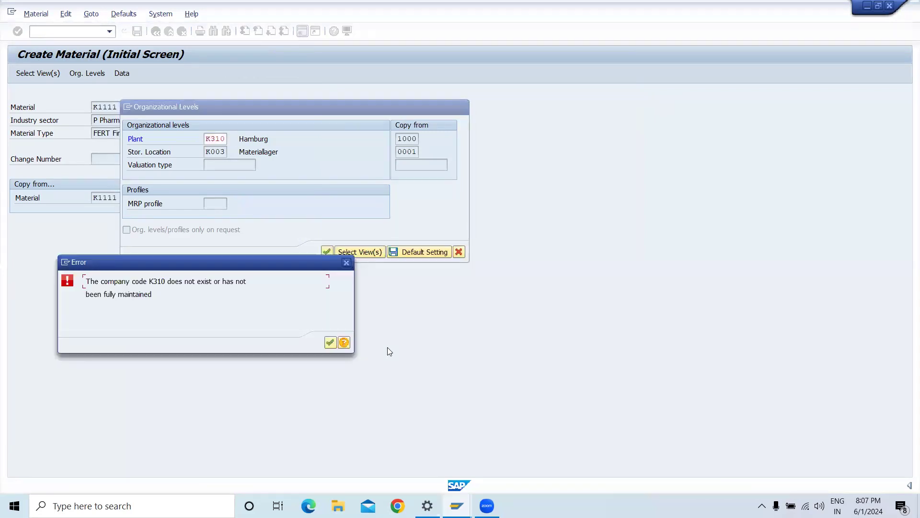
click(345, 263)
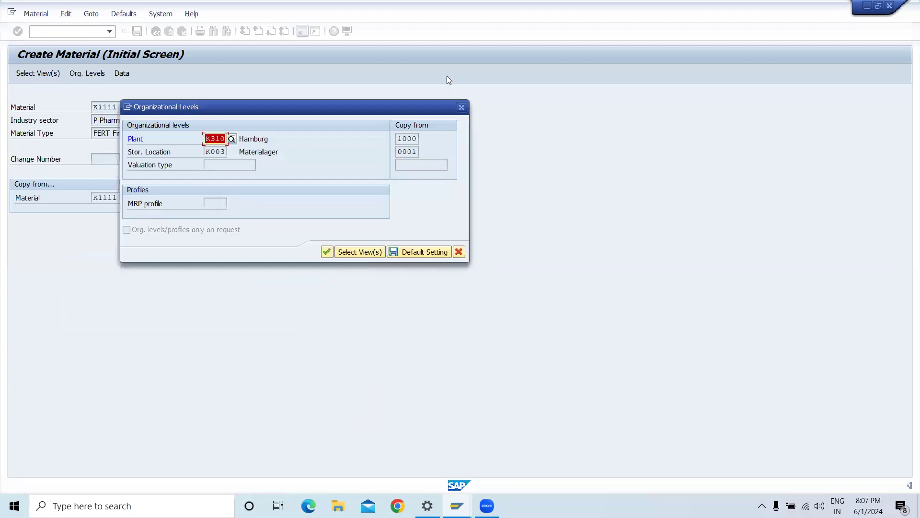
click(459, 107)
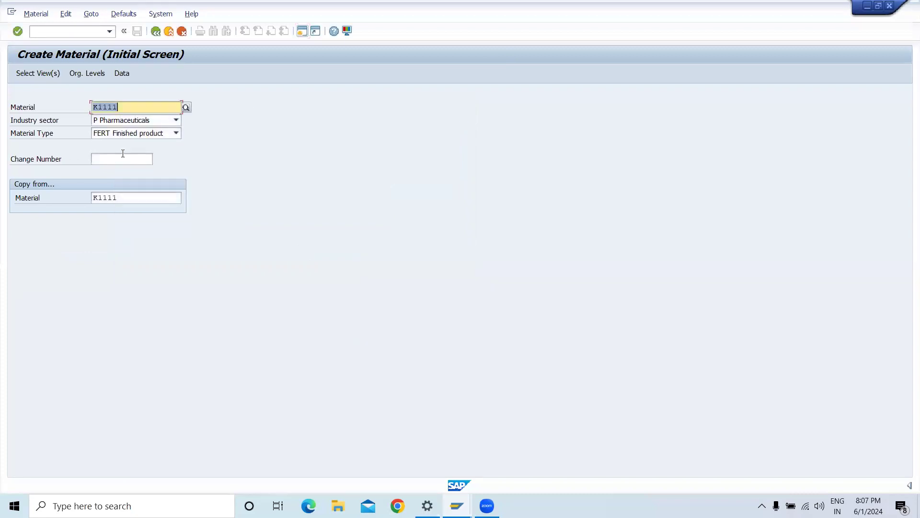
Reopen the organizational levels for material K1111 with the preselected views and set copy-from plant 1000 and storage location 0001.
key(Return)
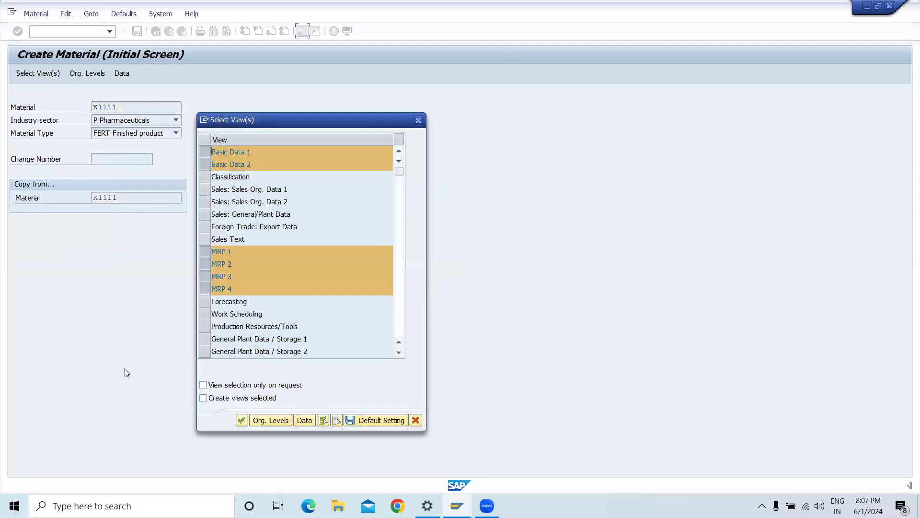
click(271, 420)
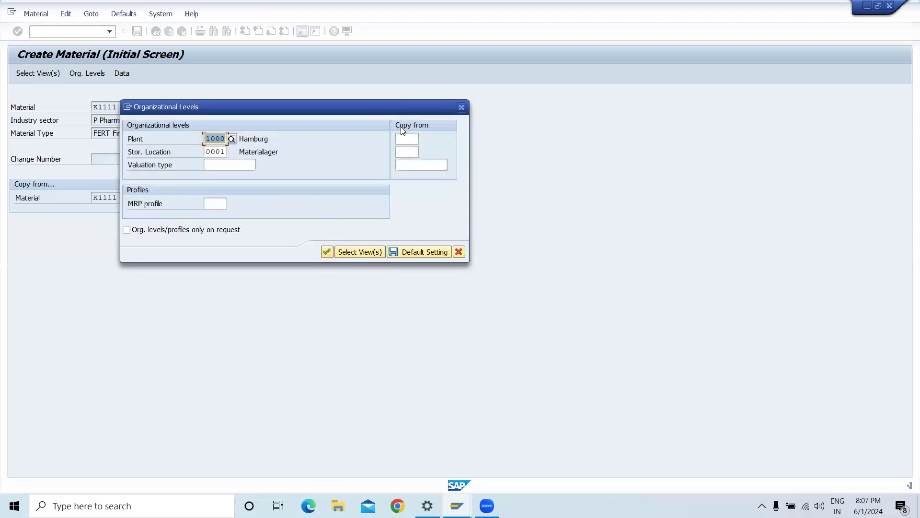
click(406, 137)
text(1000)
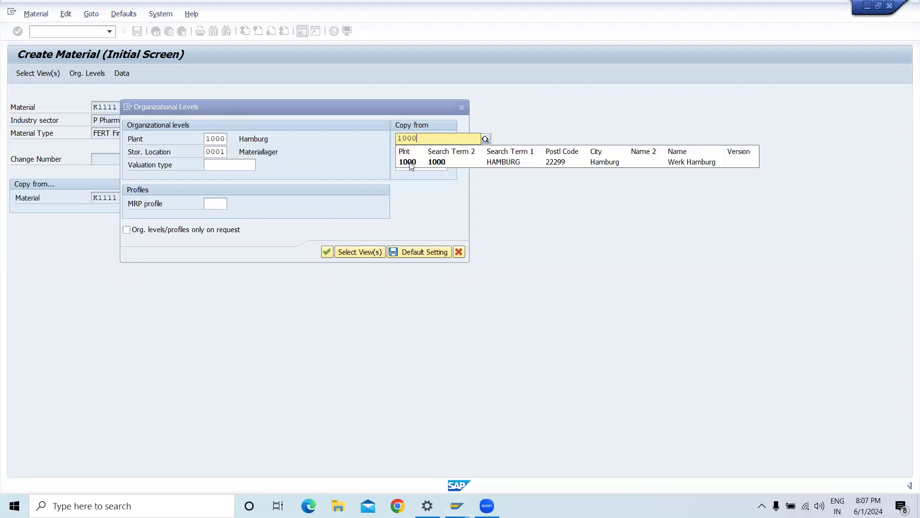
click(410, 162)
click(409, 150)
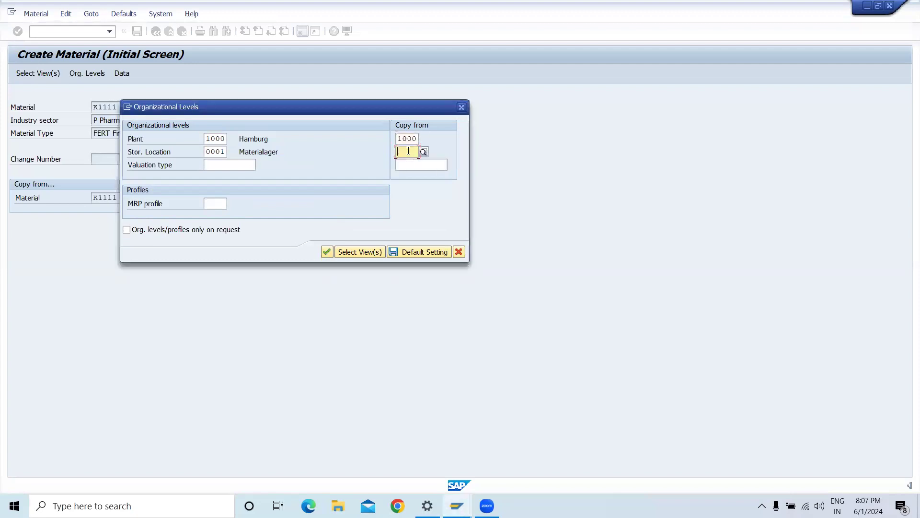
text(0001)
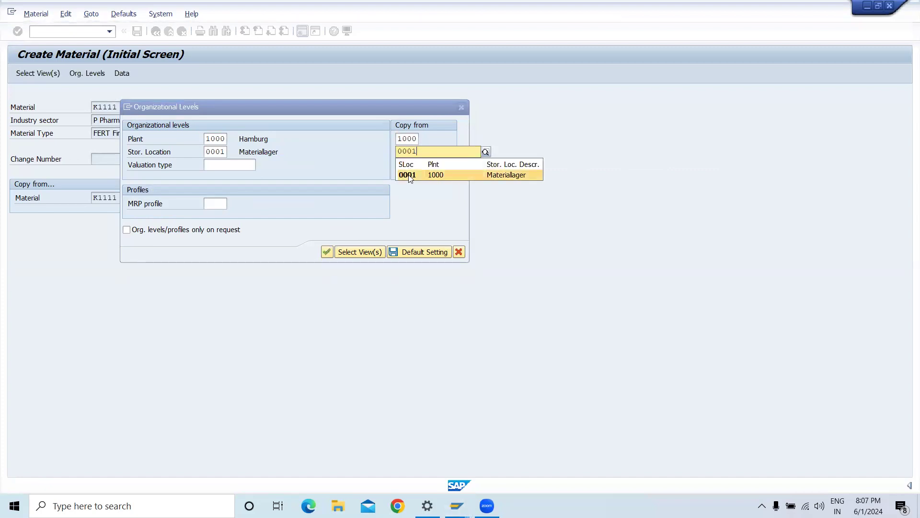
click(409, 175)
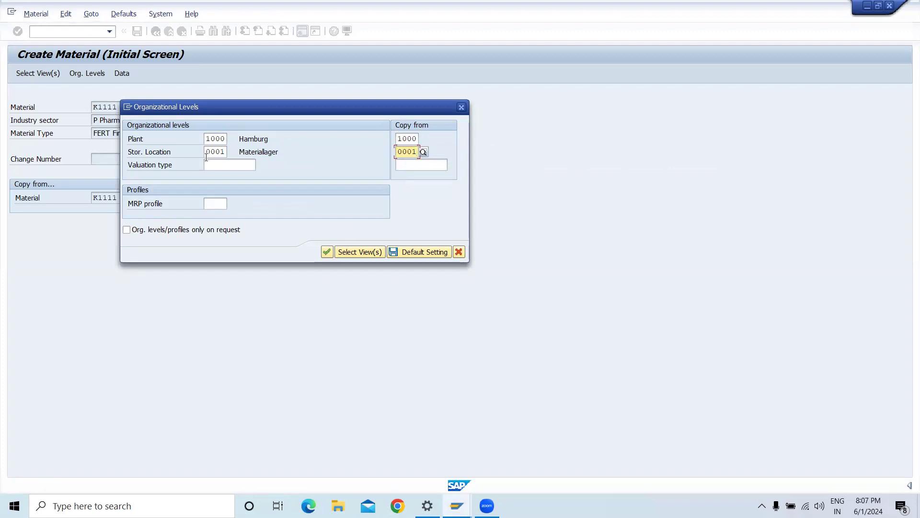
Set the target plant in the organizational levels to K310.
click(225, 138)
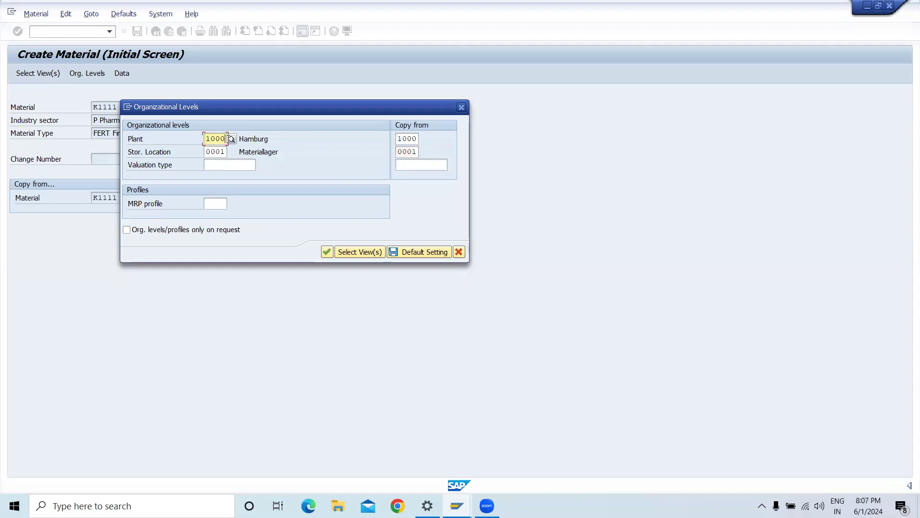
key(BackSpace)
key(BackSpace)
key(BackSpace)
key(BackSpace)
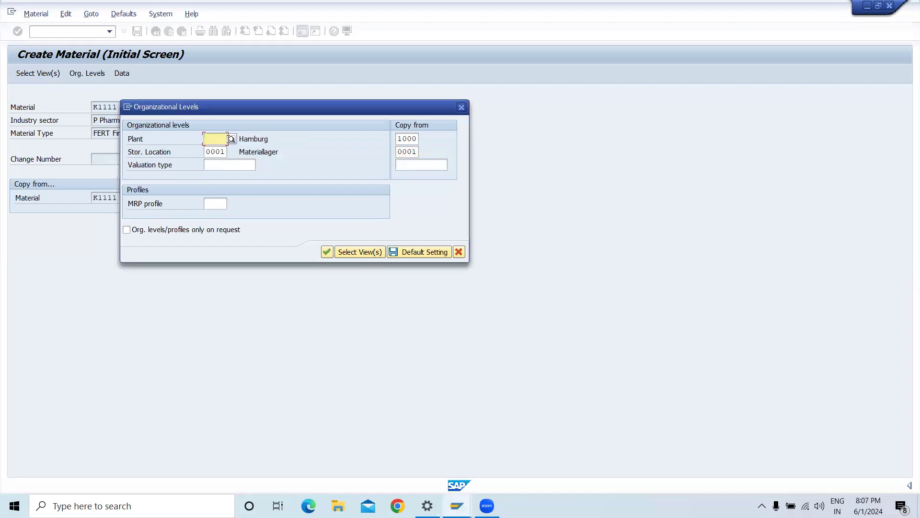
text(k)
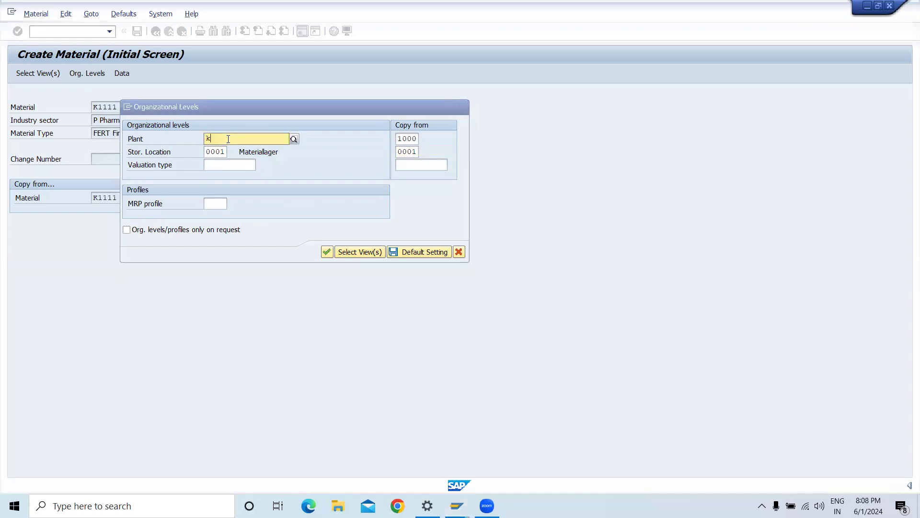
text(31)
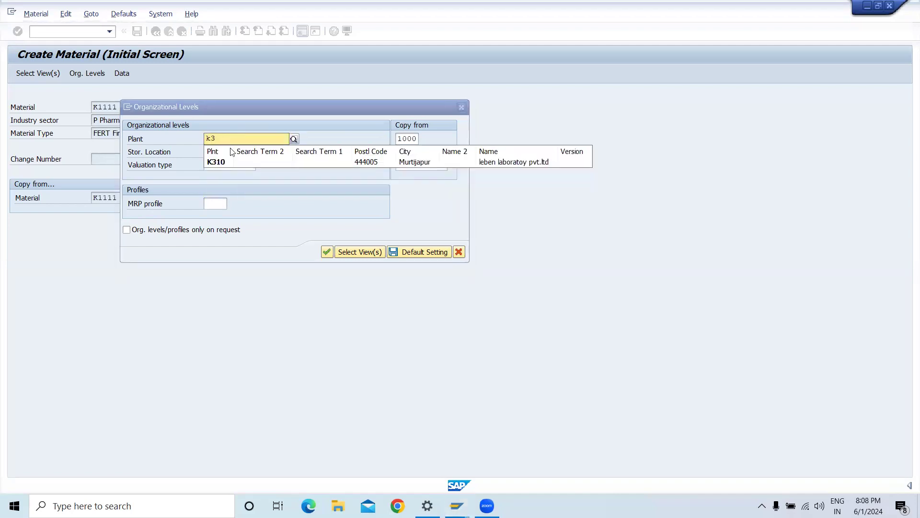
click(232, 161)
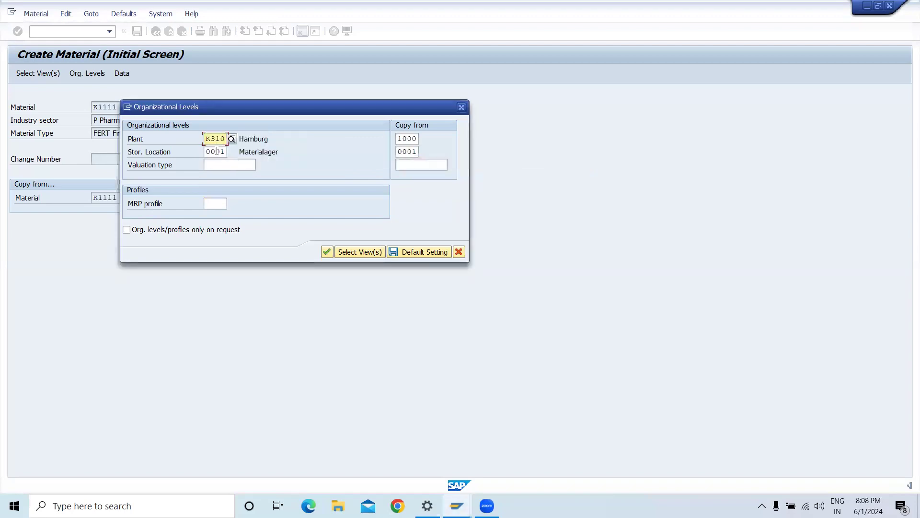
Set the target storage location to K003 and try to confirm the organizational levels.
key(Tab)
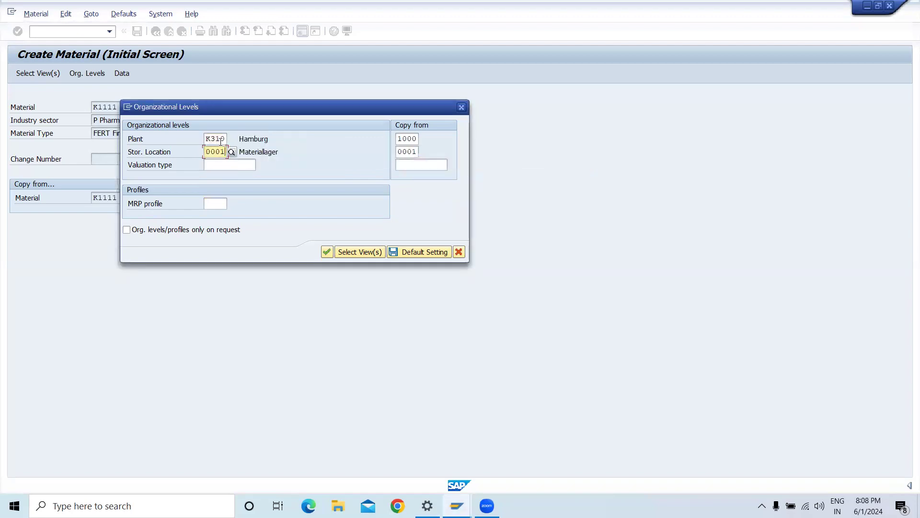
key(BackSpace)
key(BackSpace)
key(BackSpace)
key(BackSpace)
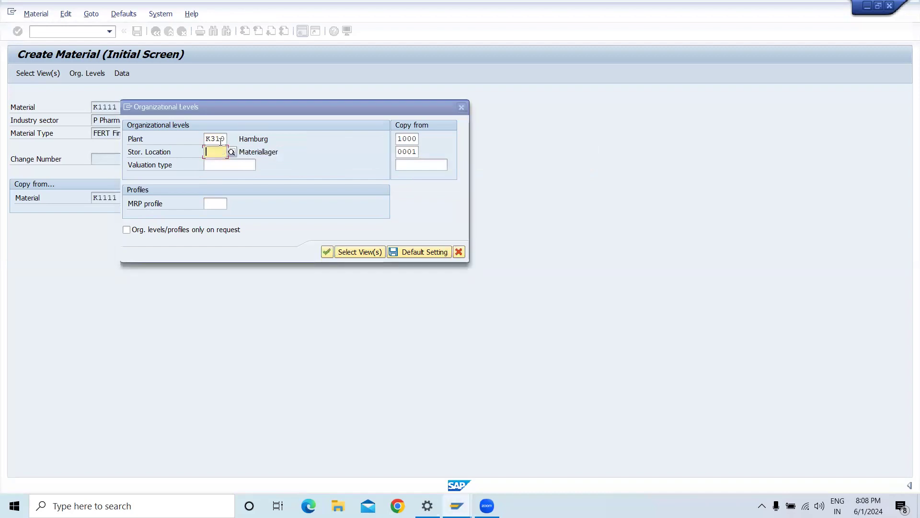
text(k003)
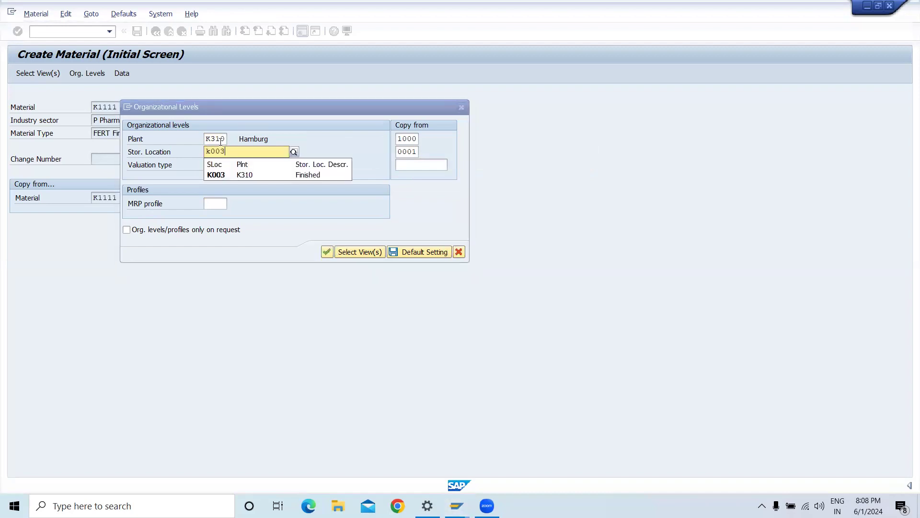
click(266, 176)
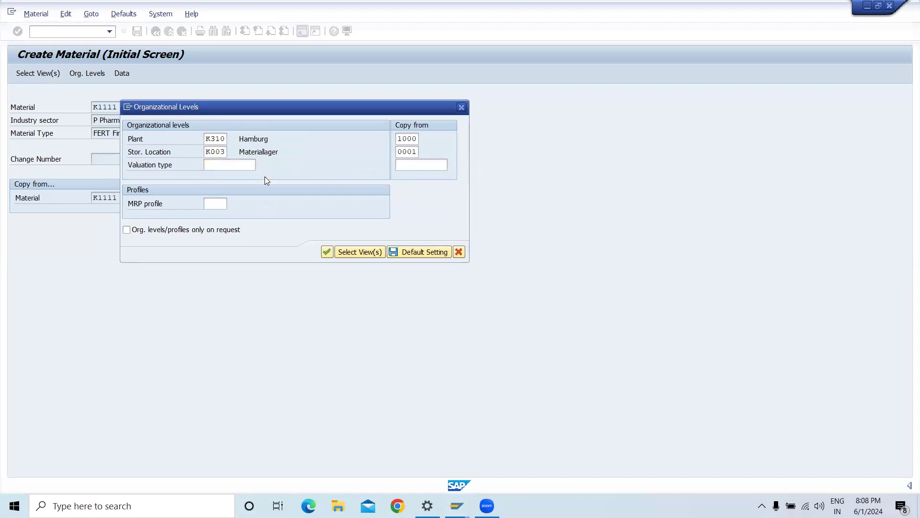
click(328, 252)
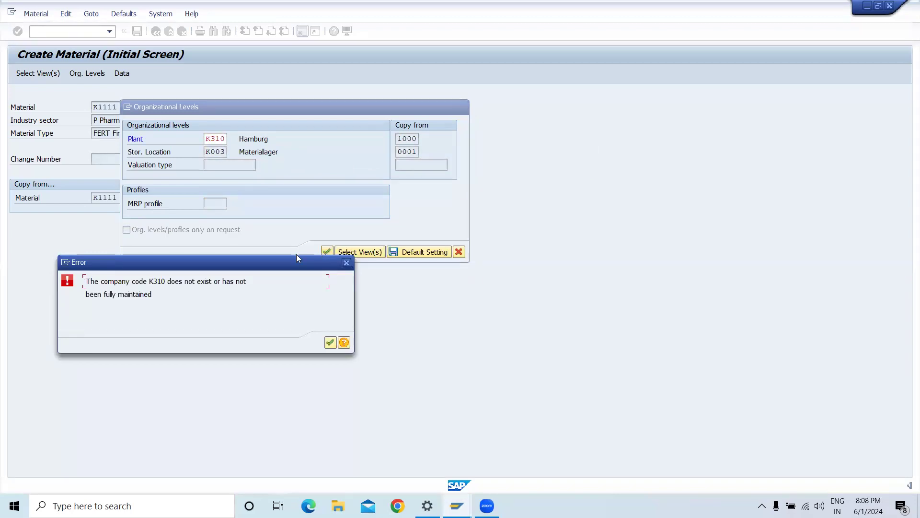
Read the detailed help for the company code error, including the system administration procedure, and dismiss the help and error.
click(345, 343)
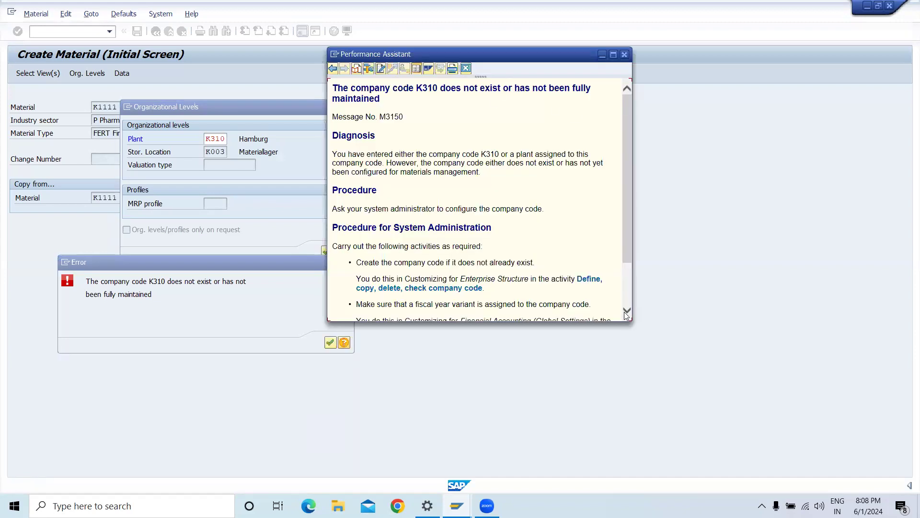
scroll(627, 282, down, 2)
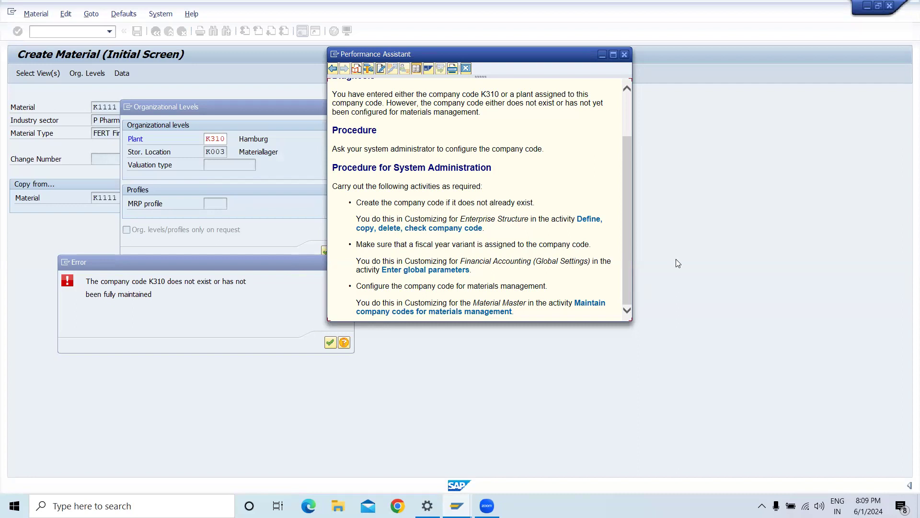
click(629, 54)
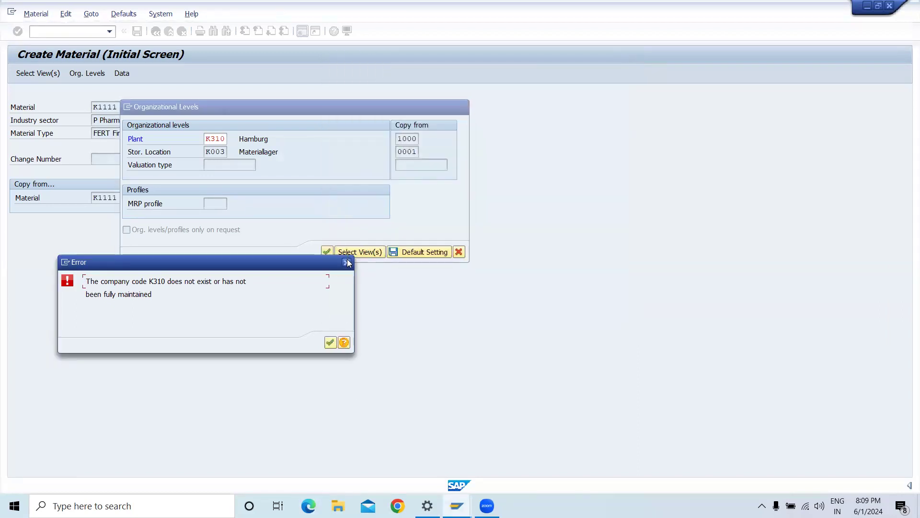
click(347, 262)
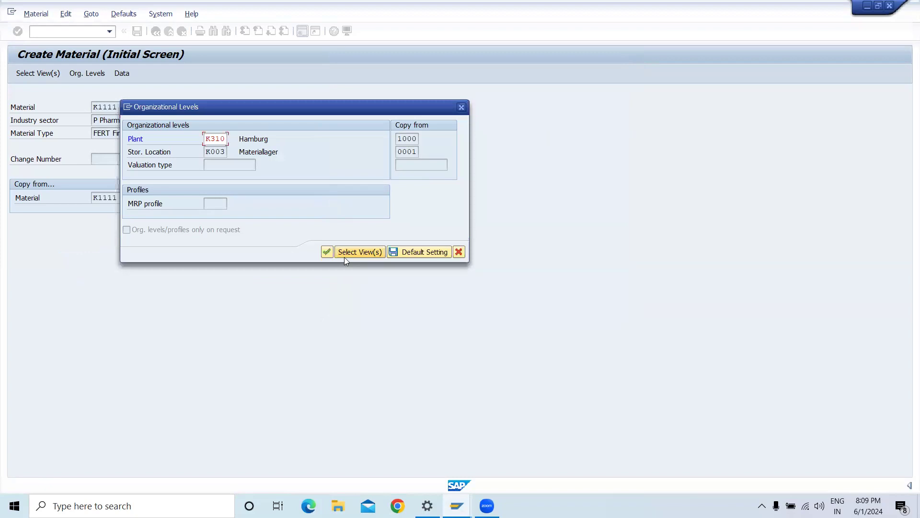
Reopen the organizational levels for material K1111 with the preselected views and set the copy-from plant to 1000.
click(461, 107)
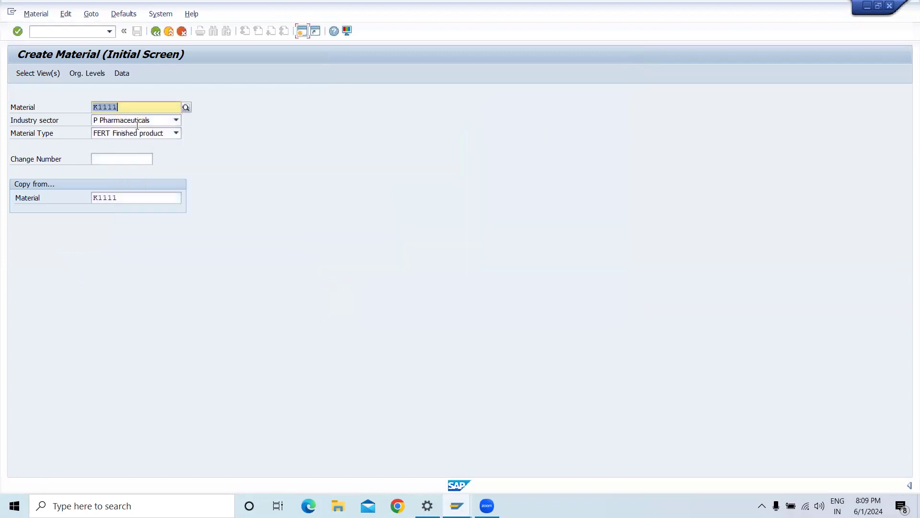
key(Return)
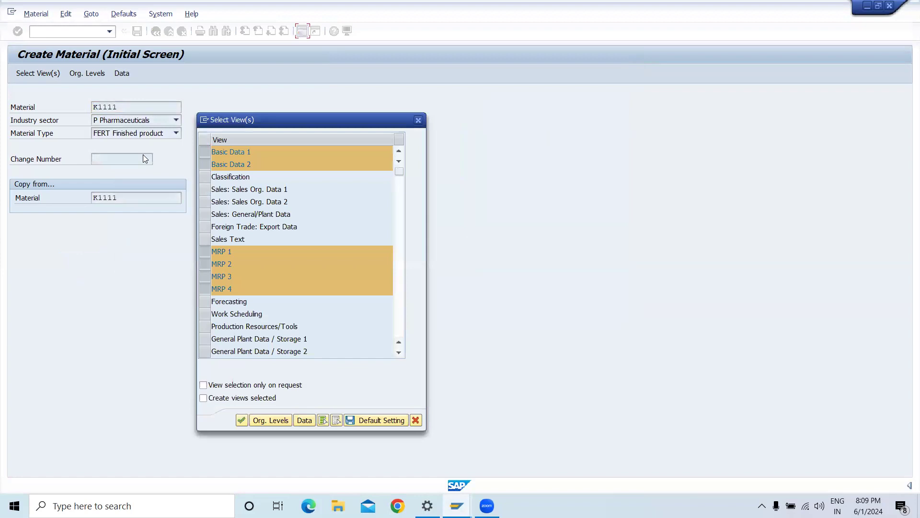
click(235, 418)
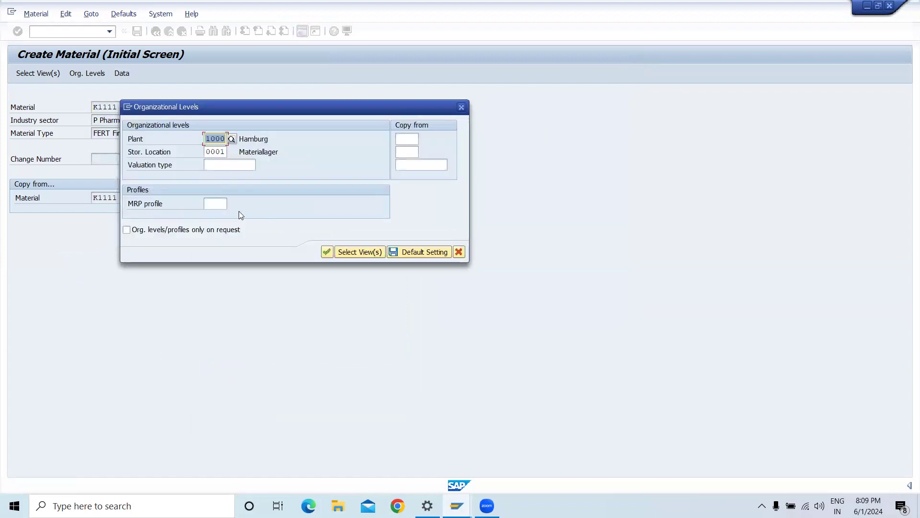
click(408, 137)
text(1000)
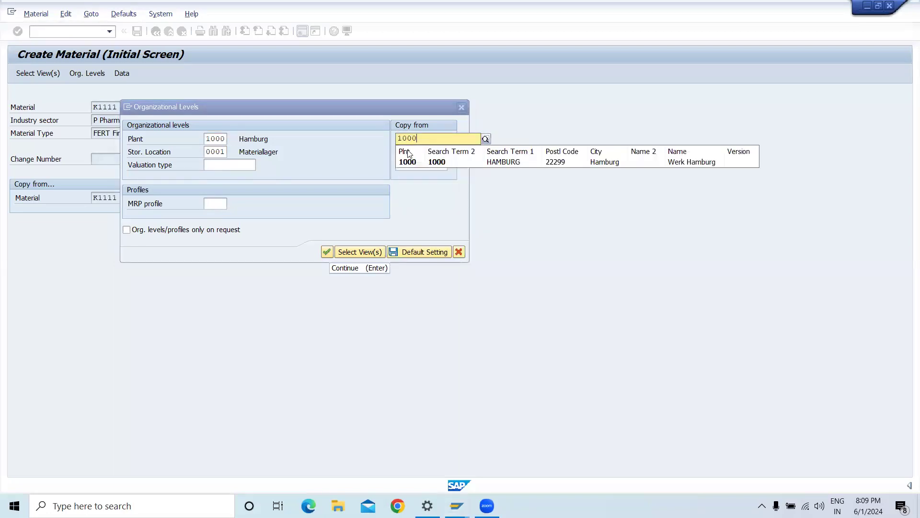
click(409, 163)
click(404, 152)
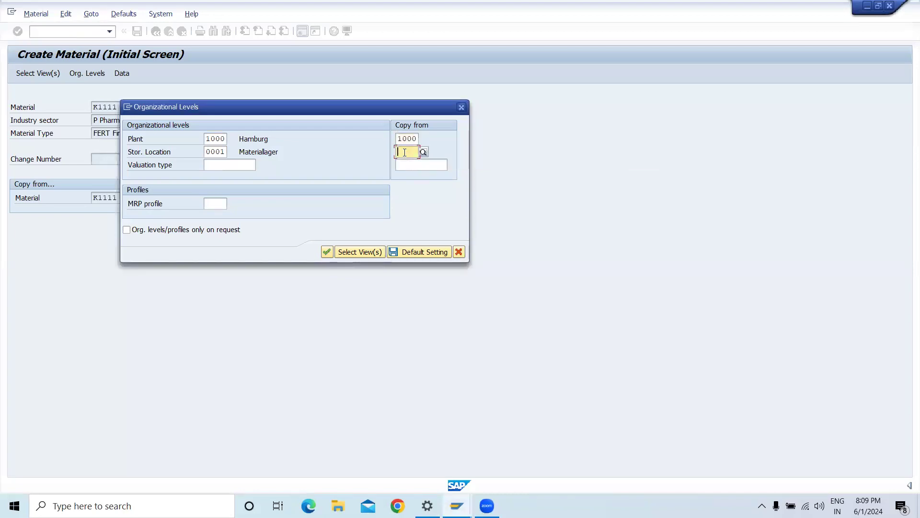
Replace the target plant in the organizational levels with K310.
click(225, 136)
key(BackSpace)
key(BackSpace)
key(BackSpace)
key(BackSpace)
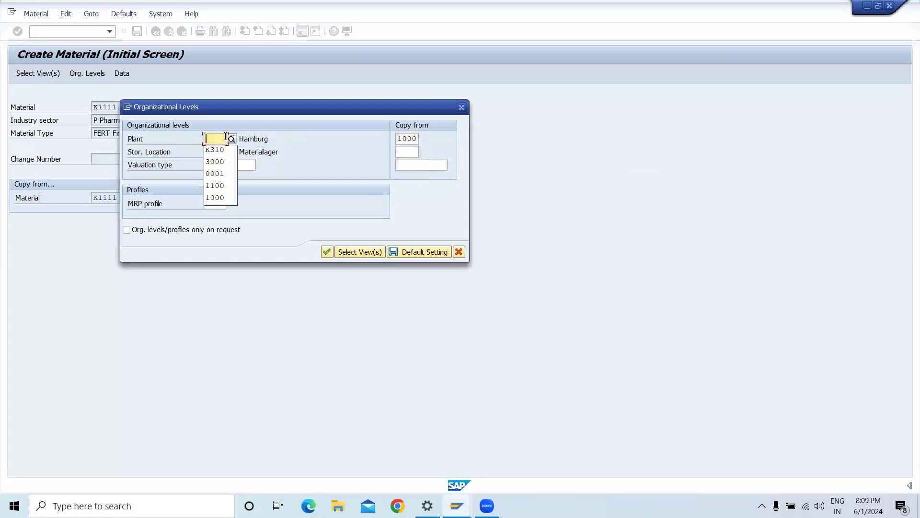
click(219, 150)
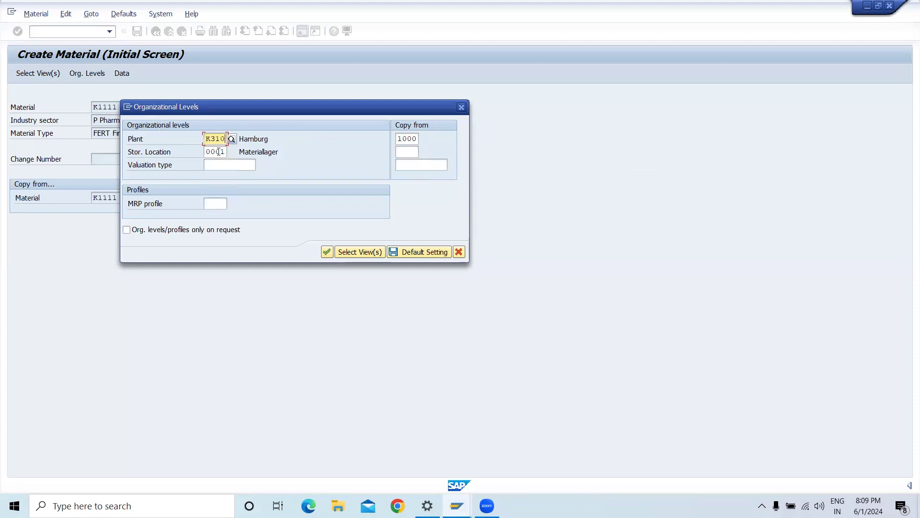
Clear the target storage location and try to confirm the organizational levels.
click(225, 150)
key(Return)
key(BackSpace)
key(BackSpace)
key(BackSpace)
key(BackSpace)
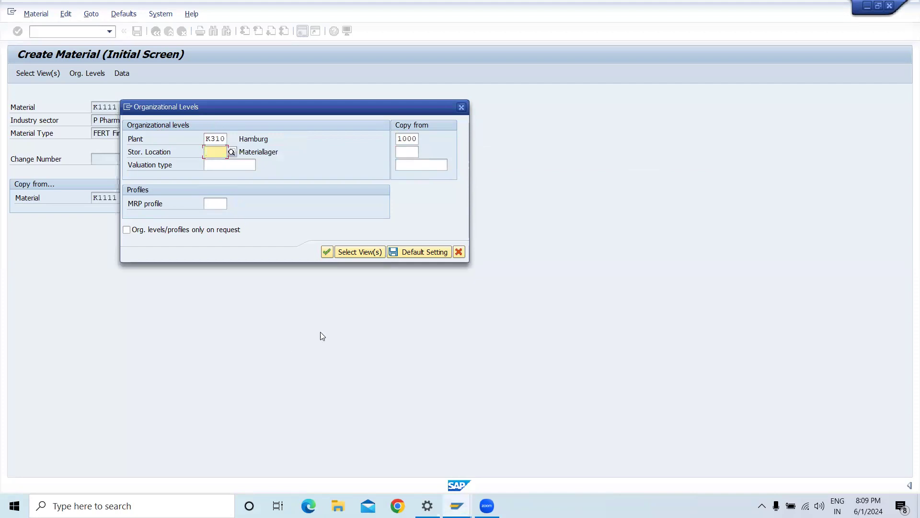
click(329, 249)
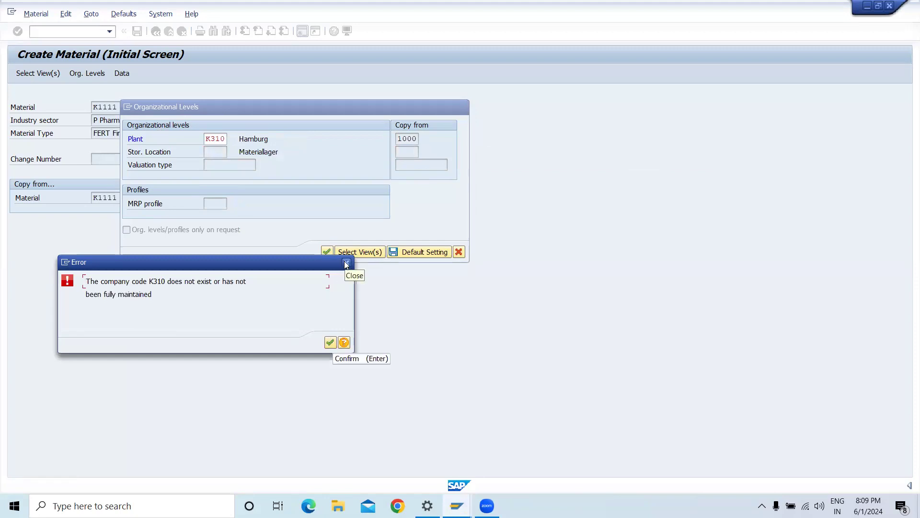
Read the detailed help for the company code error and open its linked Enter Global Parameters activity.
click(346, 342)
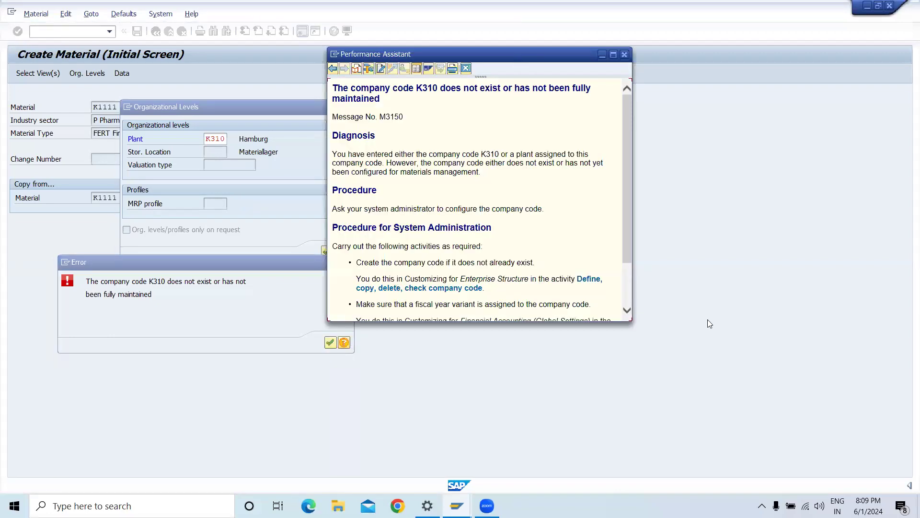
scroll(631, 276, down, 2)
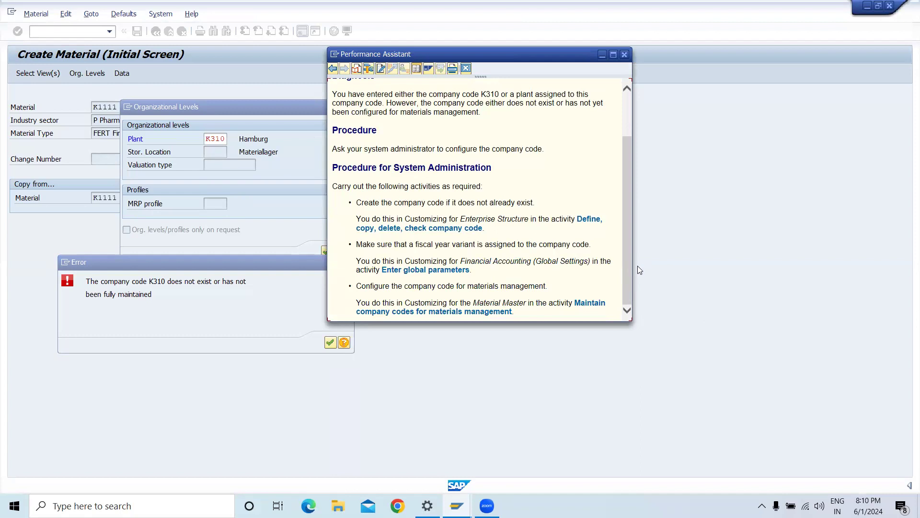
click(445, 271)
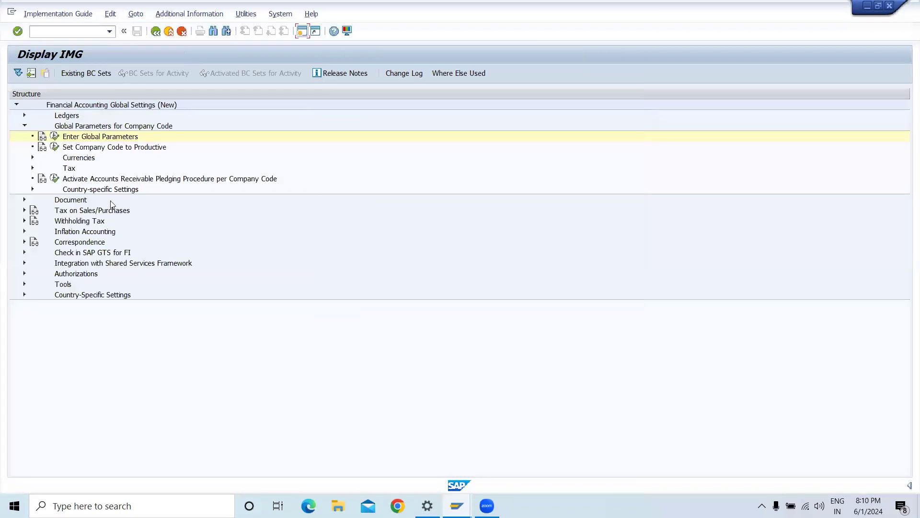
click(56, 136)
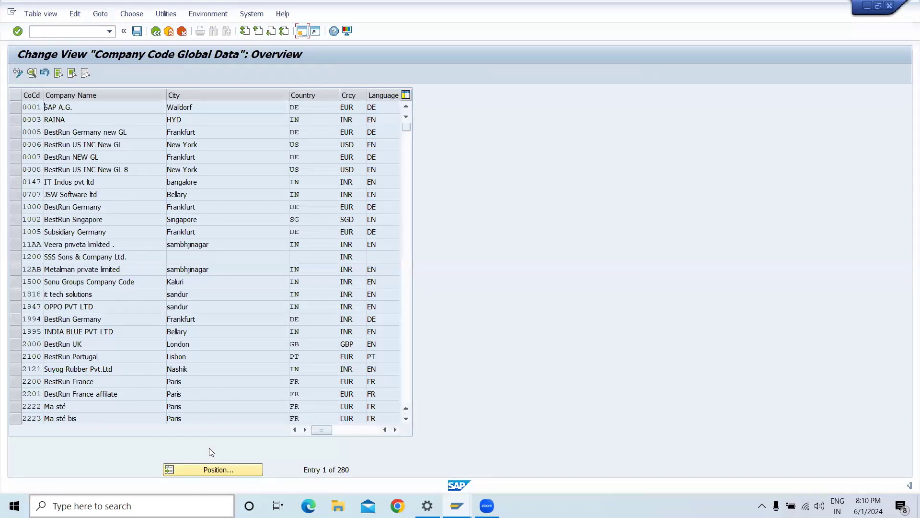
Locate company code K310 in the company code global data, save the view and return to the error help.
click(209, 469)
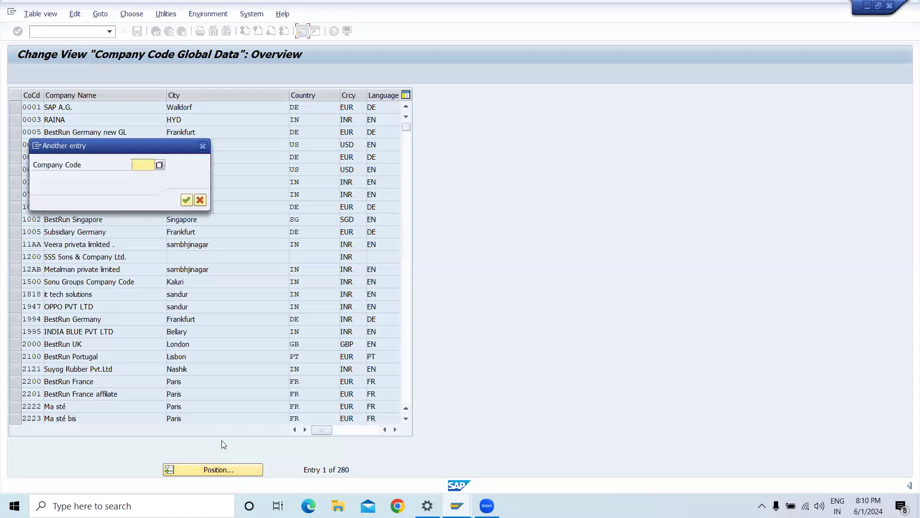
text(k310)
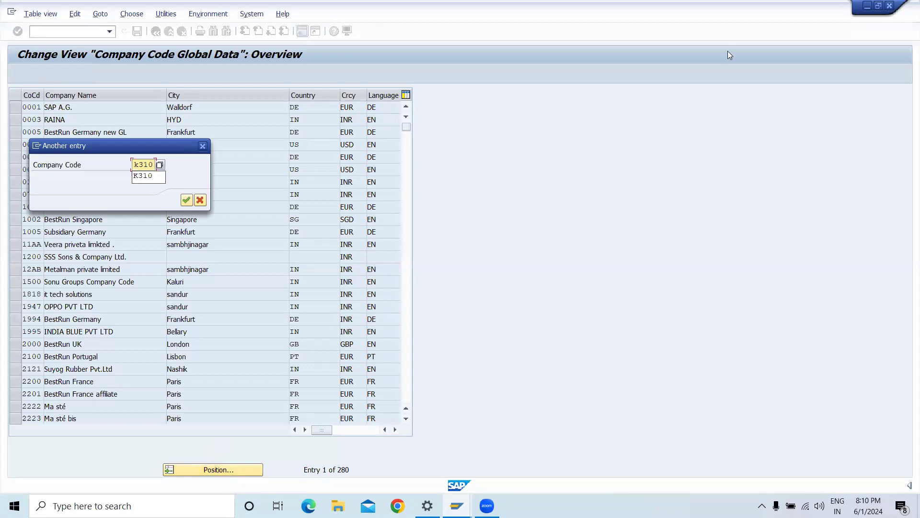
click(187, 201)
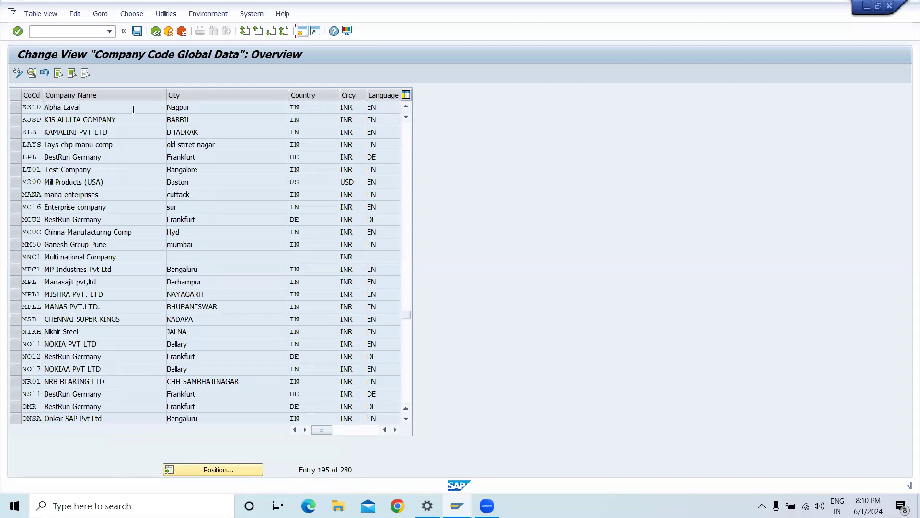
click(138, 31)
click(139, 31)
click(140, 29)
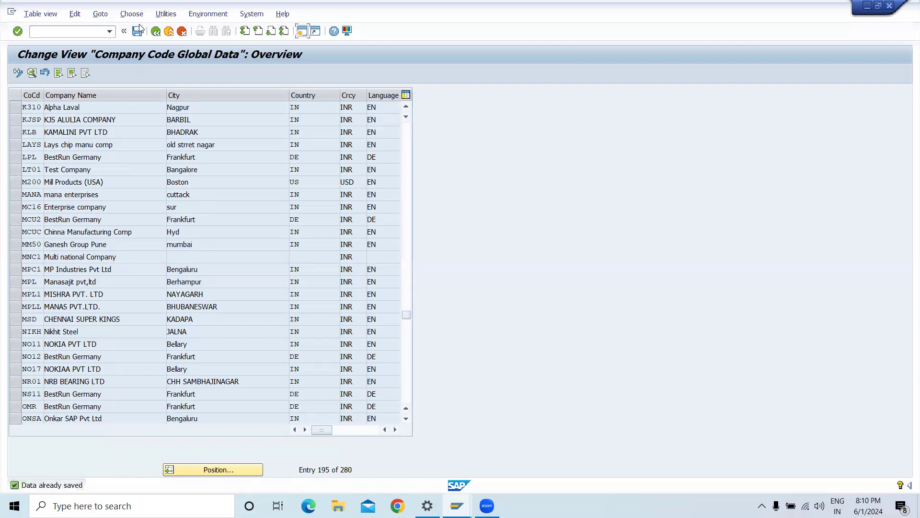
click(155, 32)
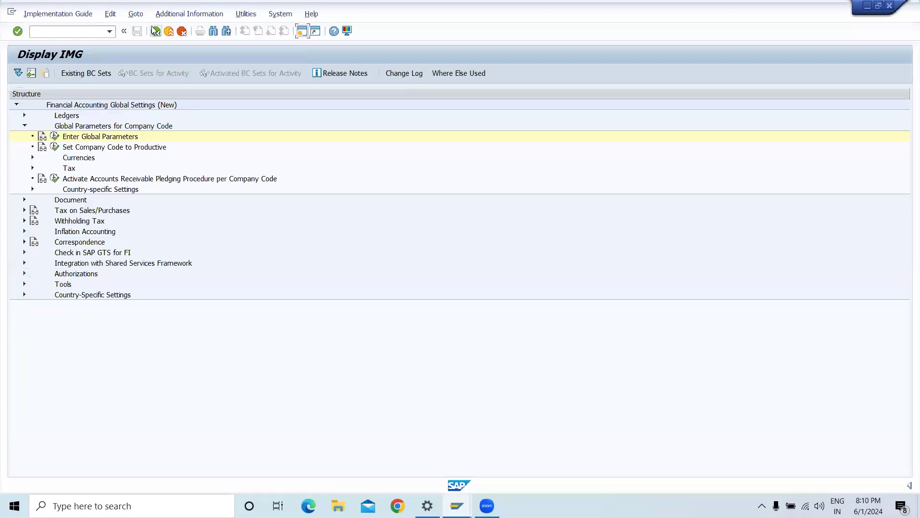
click(154, 30)
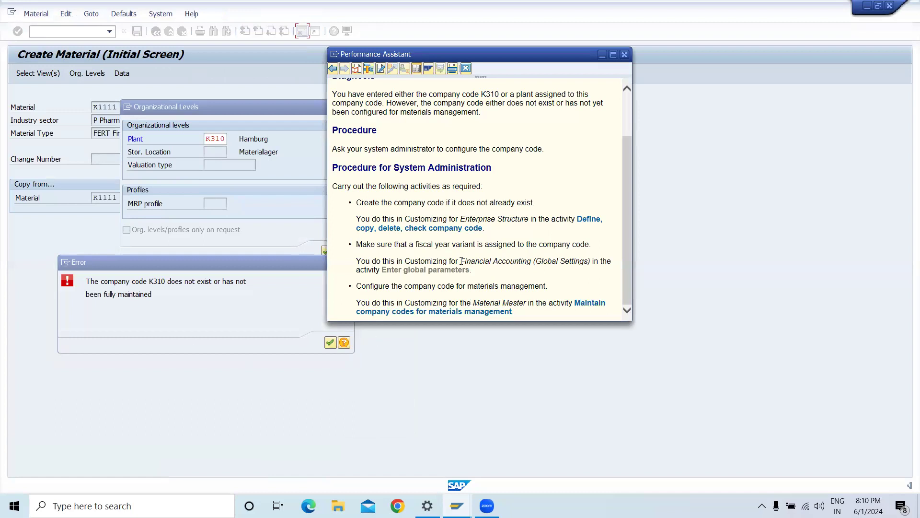
From the error help, open the company code definition activity, view Copy, delete, check company code, and return to the activity choice.
click(431, 229)
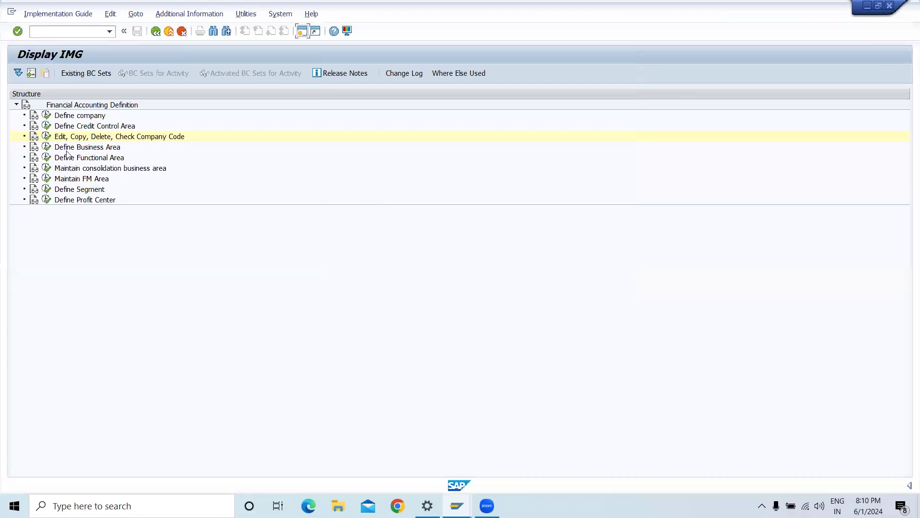
click(45, 137)
click(44, 137)
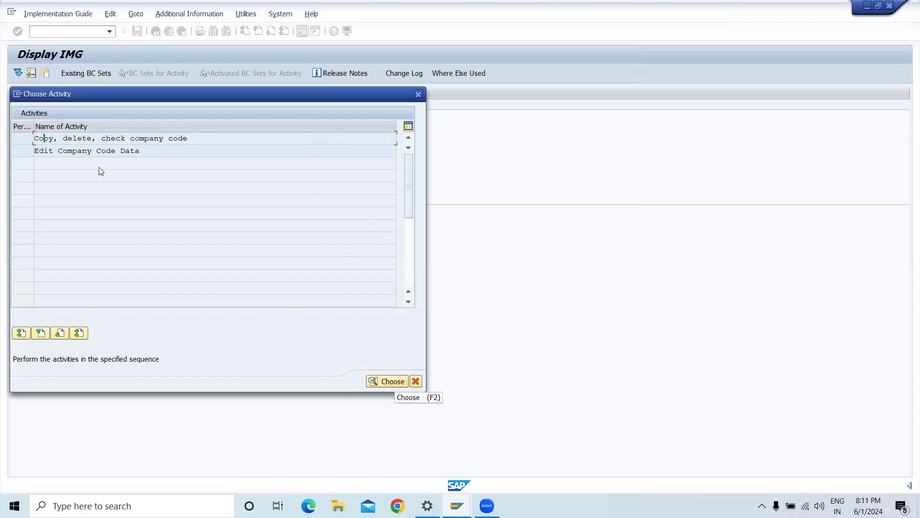
double_click(77, 142)
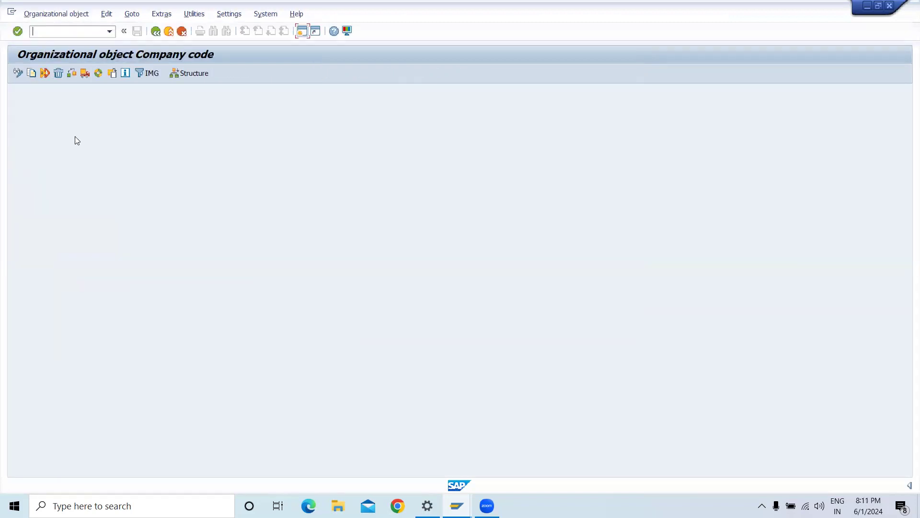
click(155, 31)
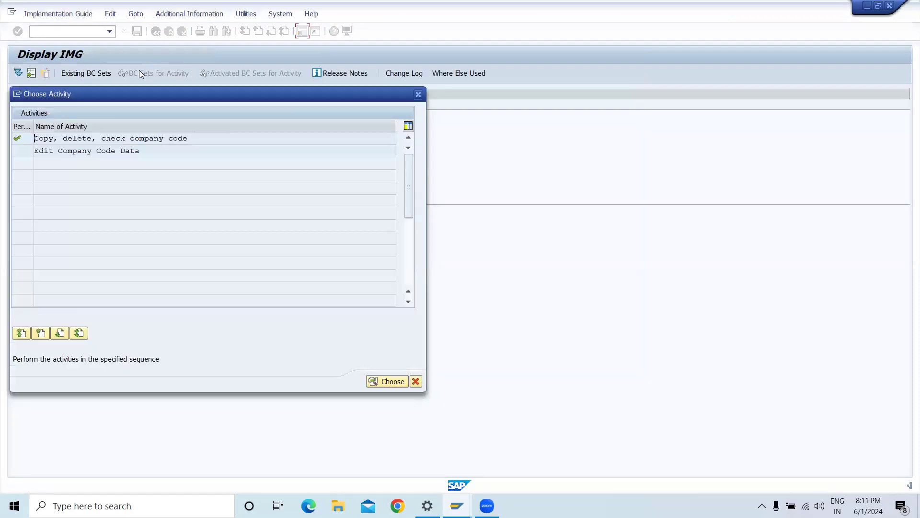
Locate company code K310 under Edit Company Code Data, save the view and exit the activity choice.
double_click(65, 151)
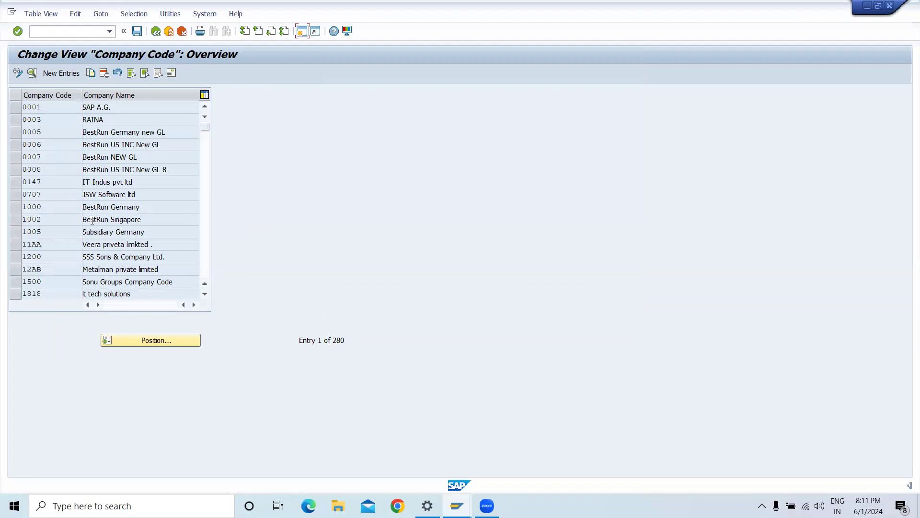
click(137, 340)
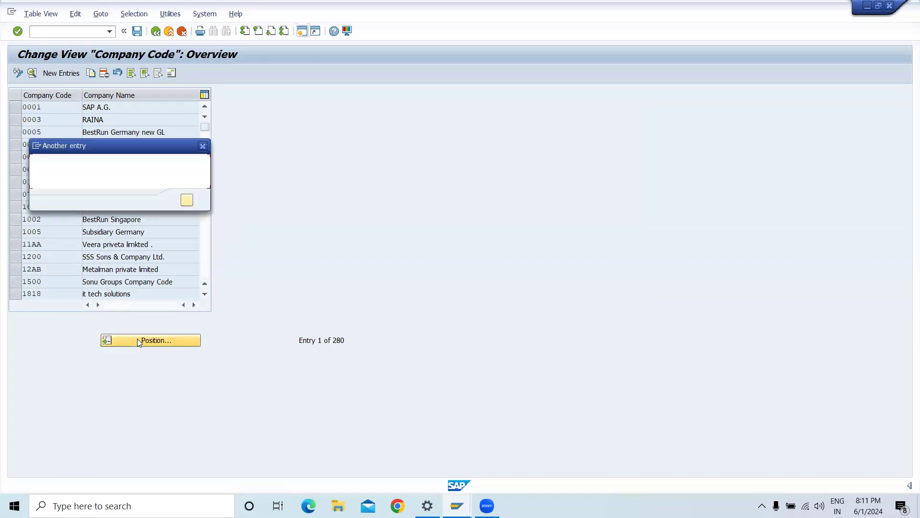
text(k31)
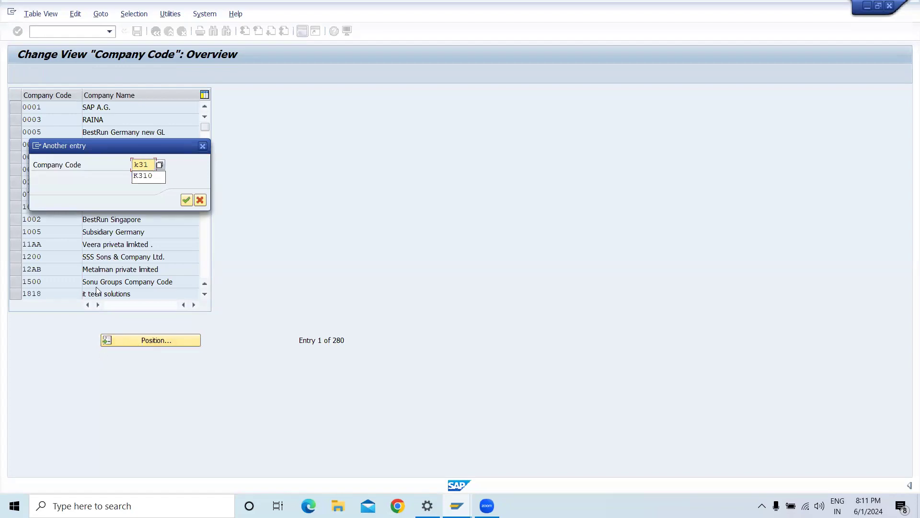
click(155, 167)
text(0)
key(Return)
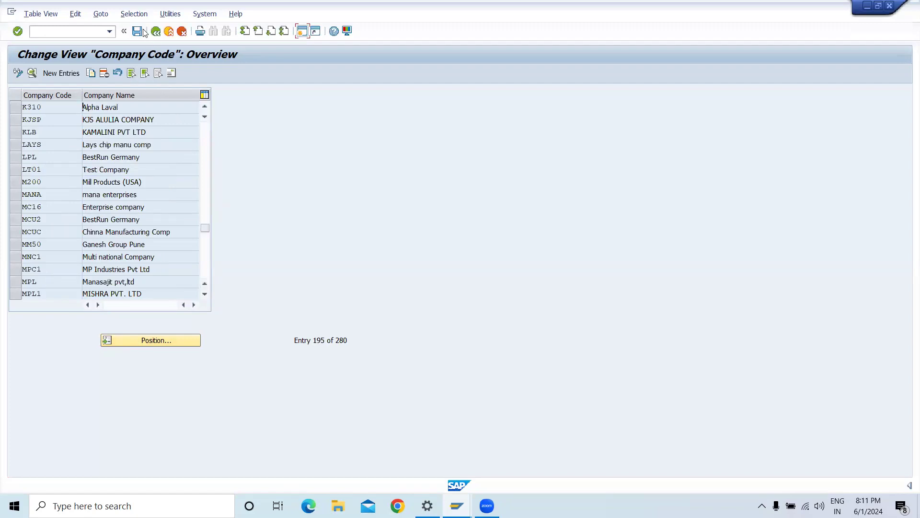
click(138, 32)
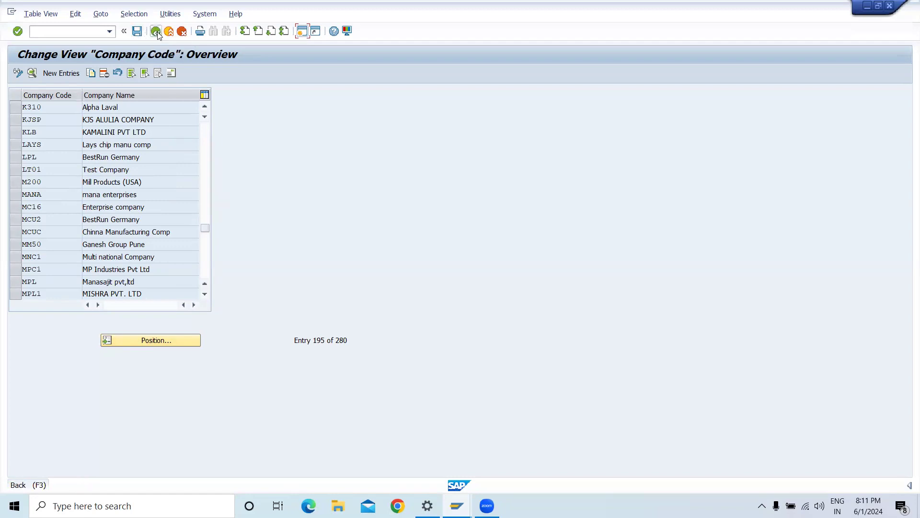
click(158, 33)
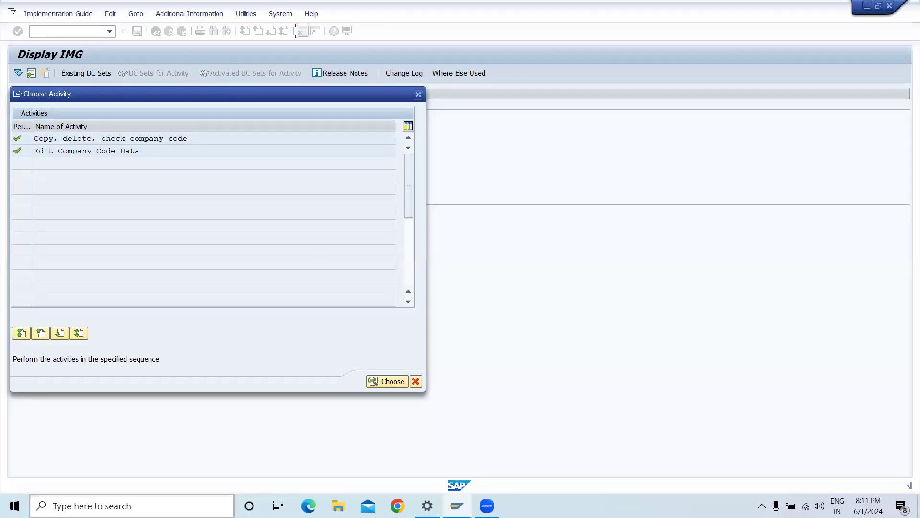
click(416, 380)
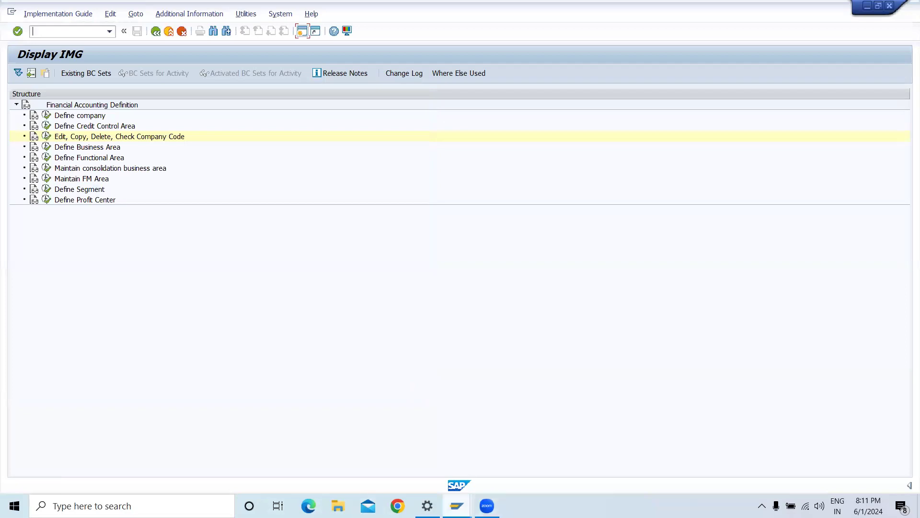
Switch to the other Create Material session, clear the copy-from material and try to continue with material K1111.
click(457, 506)
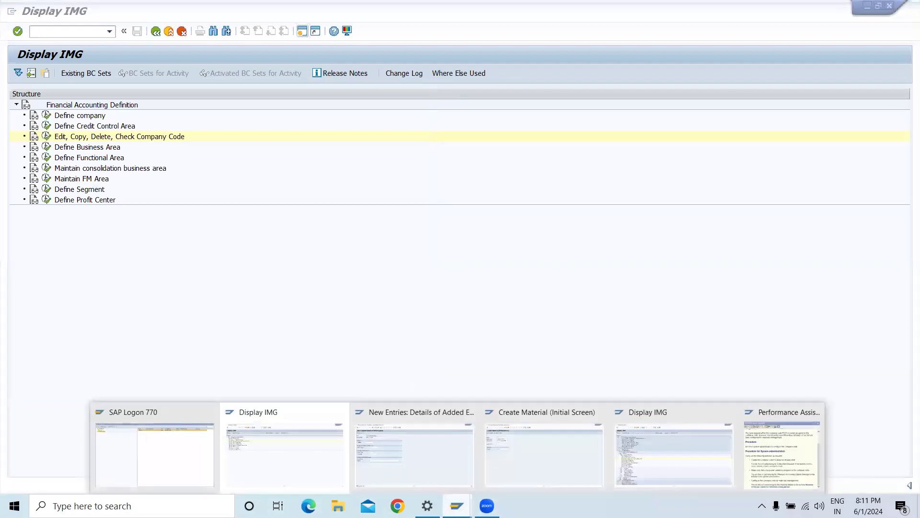
click(497, 461)
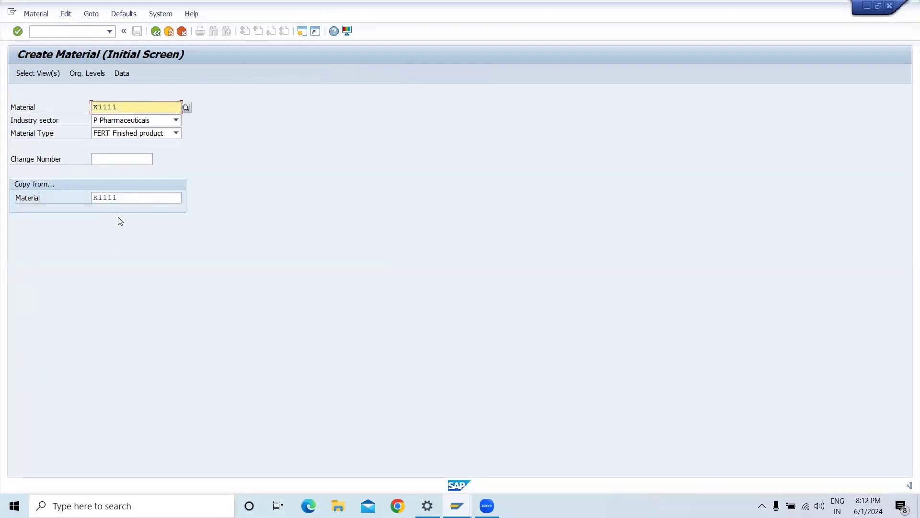
click(134, 198)
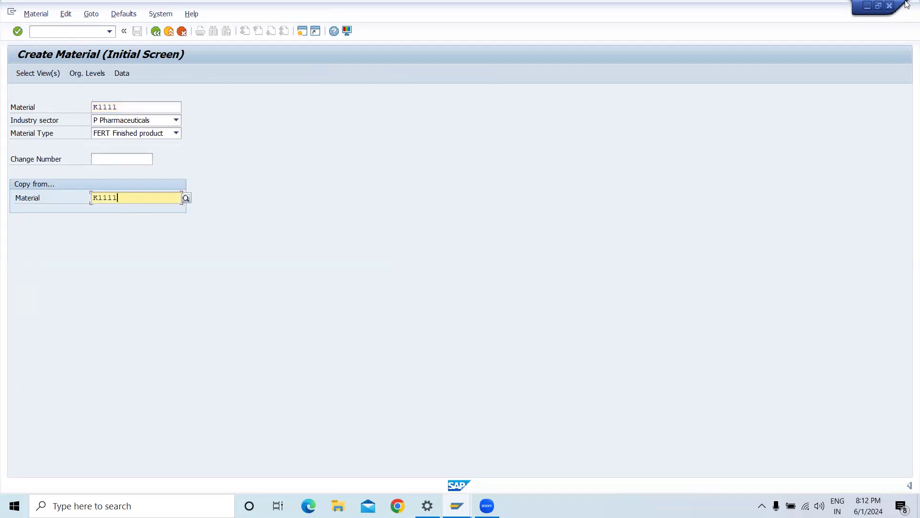
key(BackSpace)
key(BackSpace)
key(BackSpace)
key(BackSpace)
key(BackSpace)
key(Return)
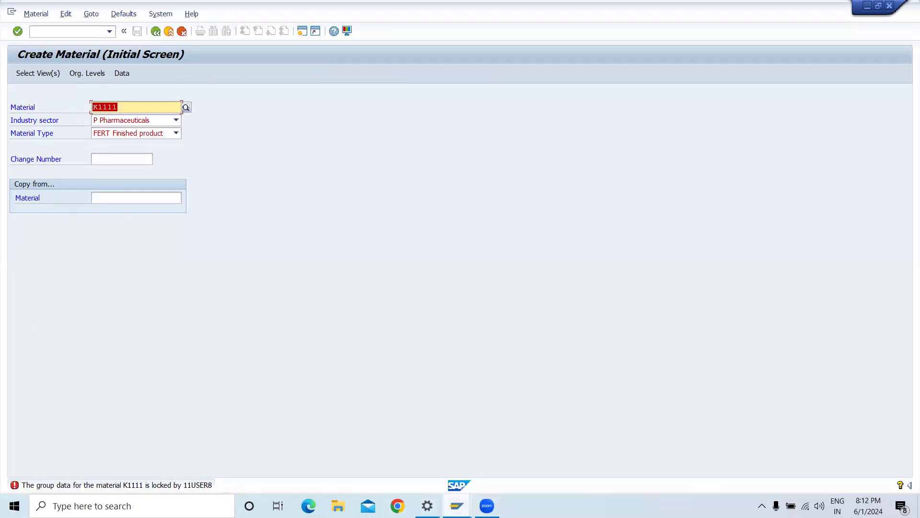
Close the Performance Assistant help window and retry continuing with material K1111 in Create Material.
click(457, 505)
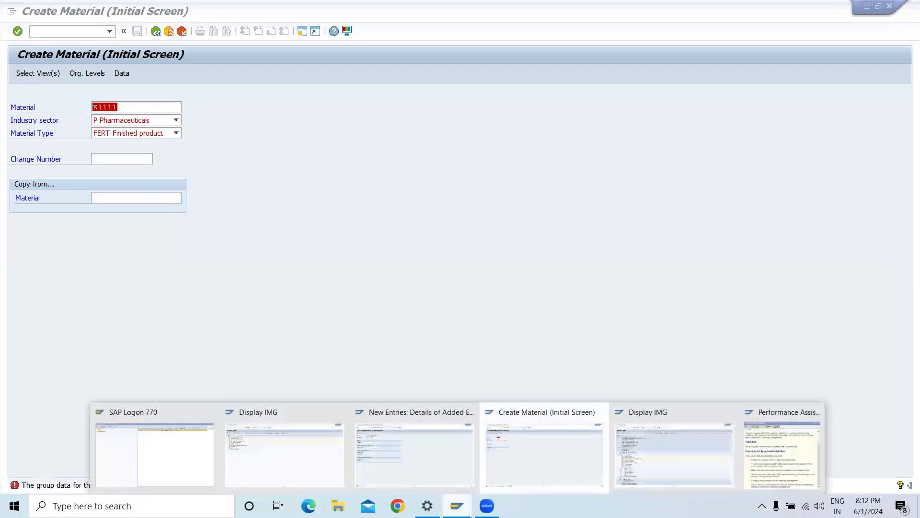
mouse_move(773, 449)
click(817, 419)
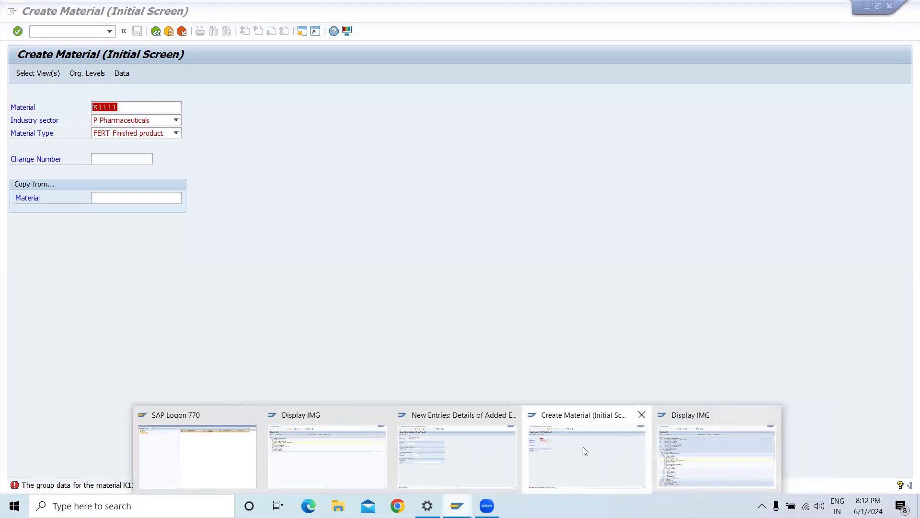
click(326, 320)
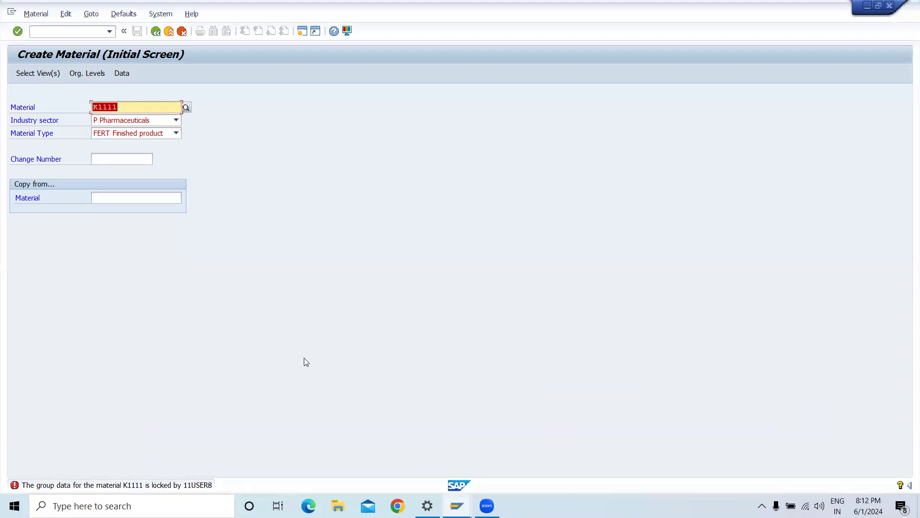
key(Return)
Close both Display IMG sessions and the New Entries session, and return to the Create Material session.
click(457, 506)
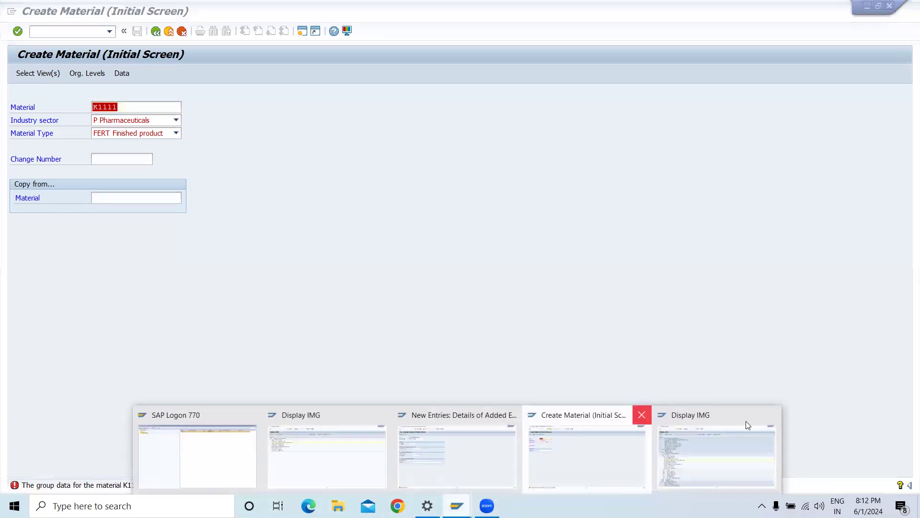
click(770, 415)
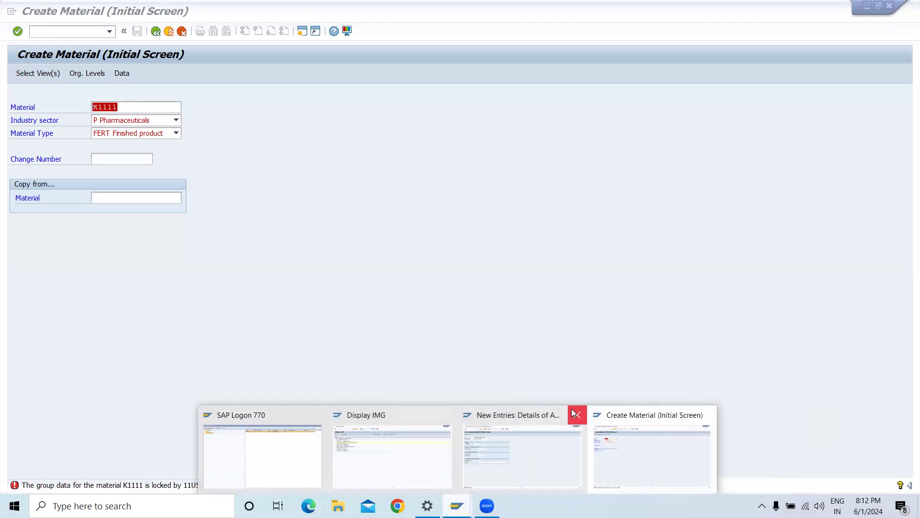
click(575, 414)
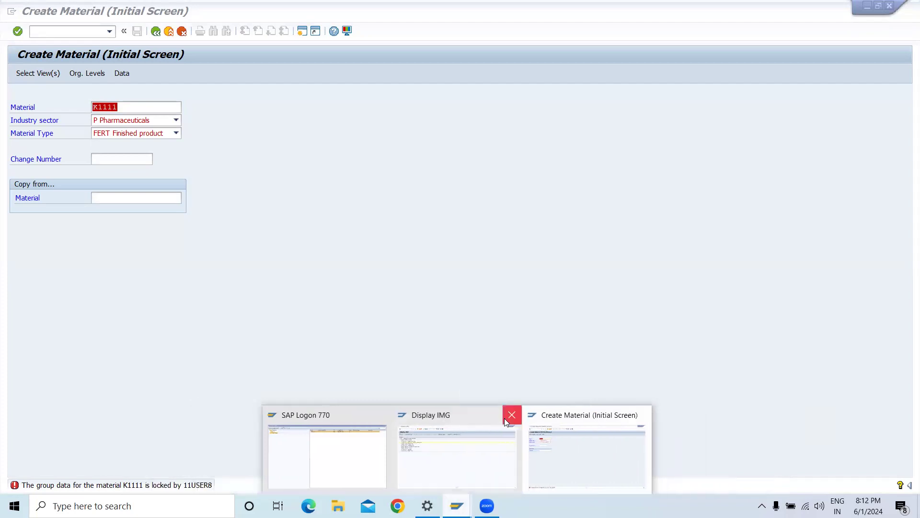
click(511, 415)
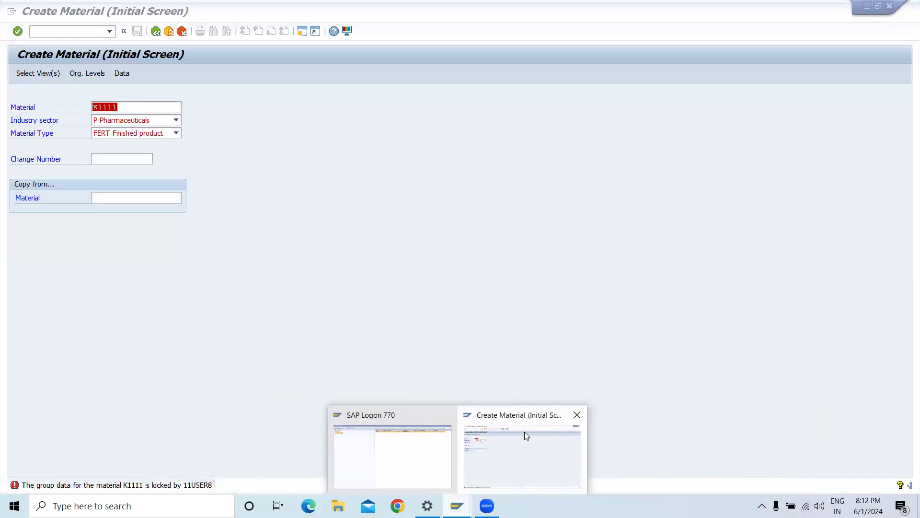
click(525, 450)
Accept the preselected views for material K1111 and try plant K310 with a blank storage location as organizational levels.
key(Return)
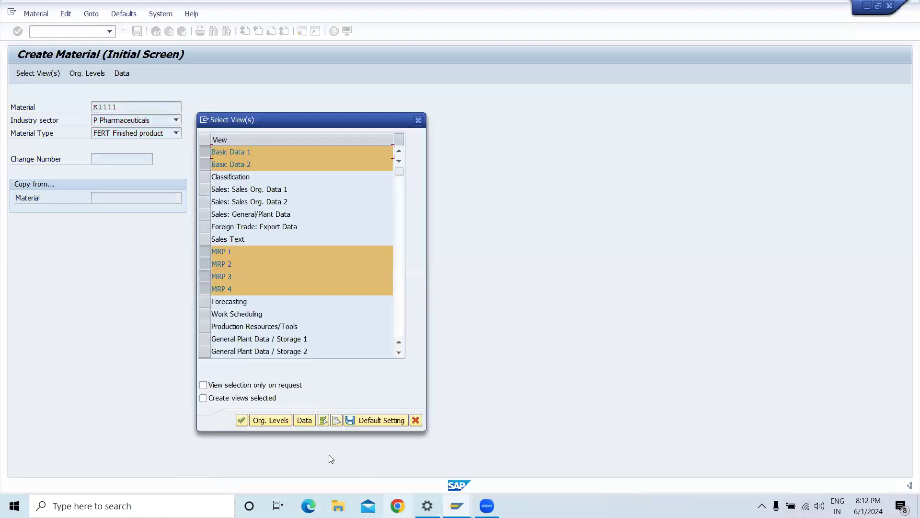
click(240, 421)
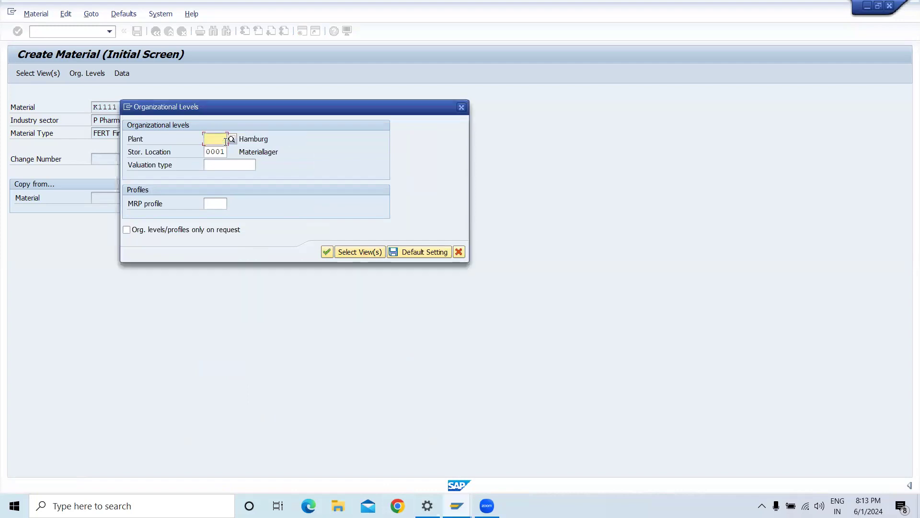
text(k310)
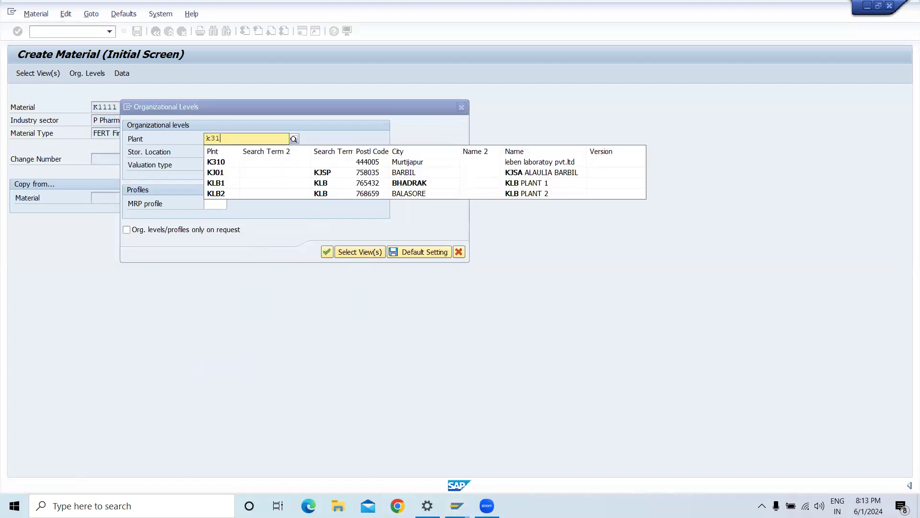
click(237, 162)
click(226, 152)
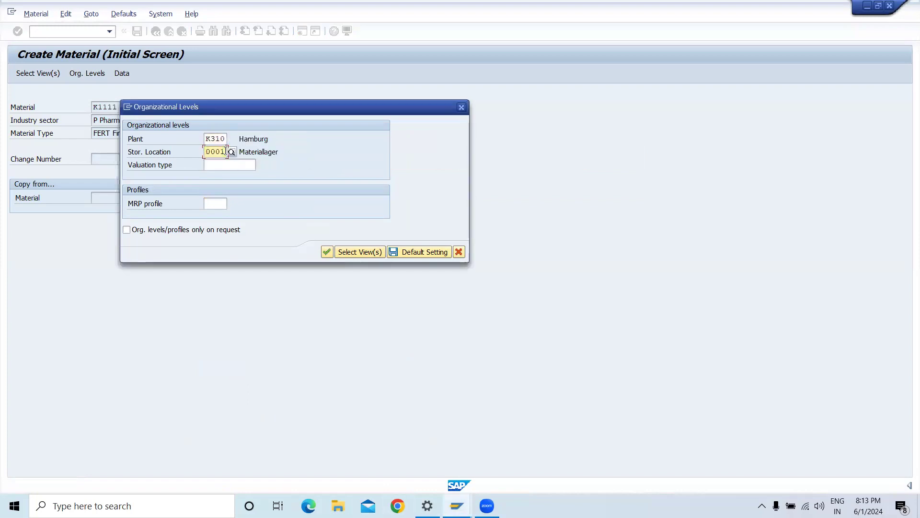
key(BackSpace)
key(BackSpace)
key(BackSpace)
key(BackSpace)
click(327, 251)
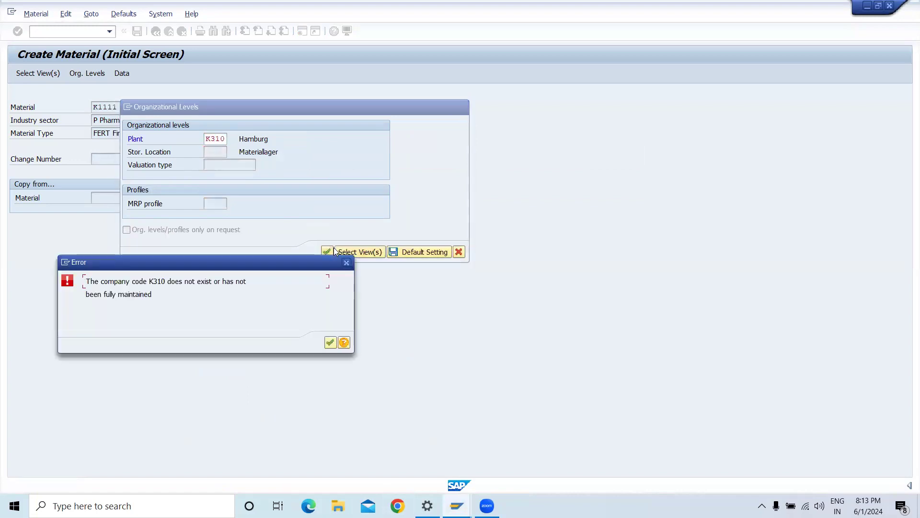
click(329, 343)
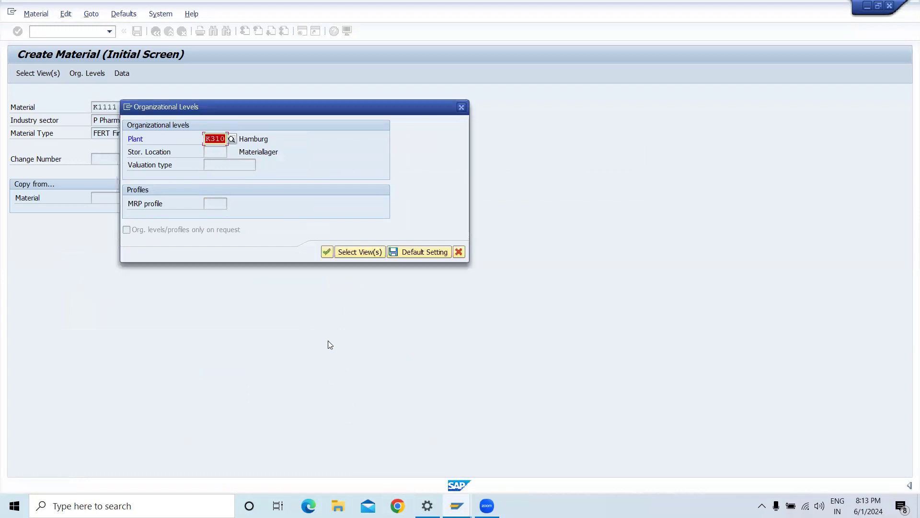
Resubmit plant K310, read the error's help on maintaining the company code, and close the help and both dialogs.
click(327, 252)
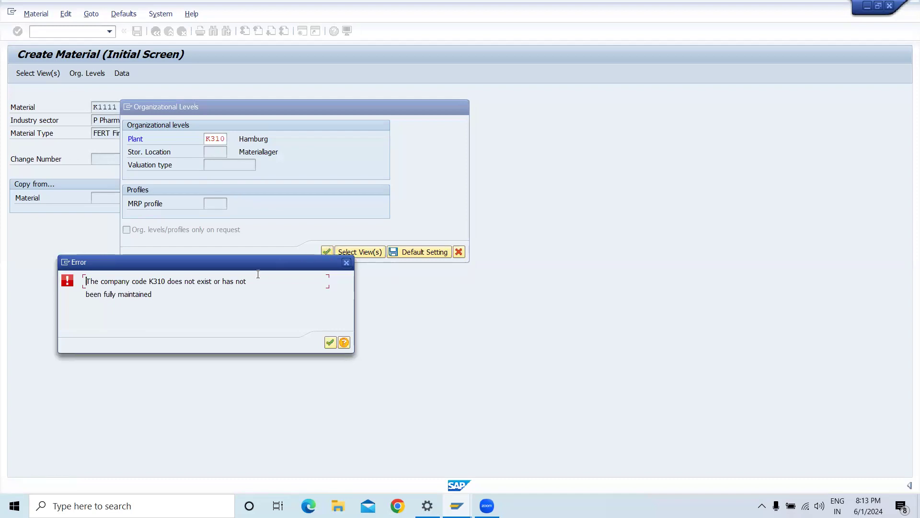
click(344, 342)
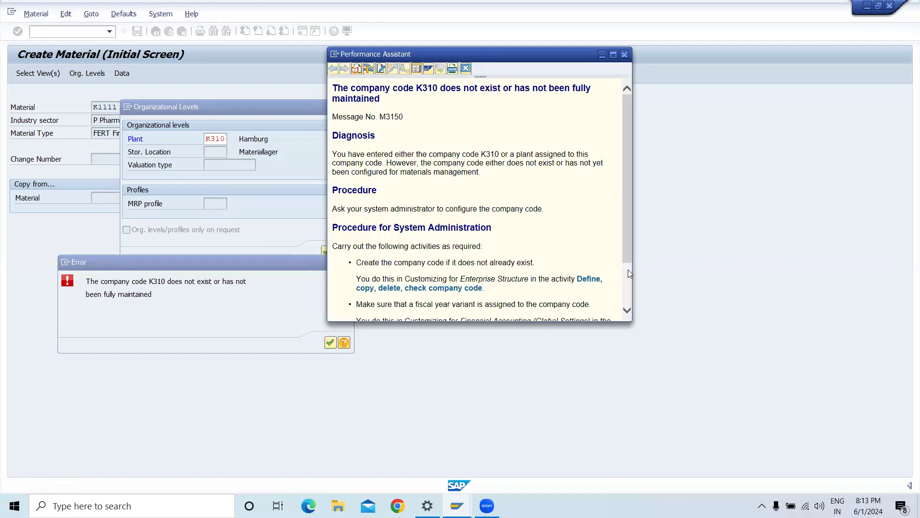
scroll(628, 272, down, 3)
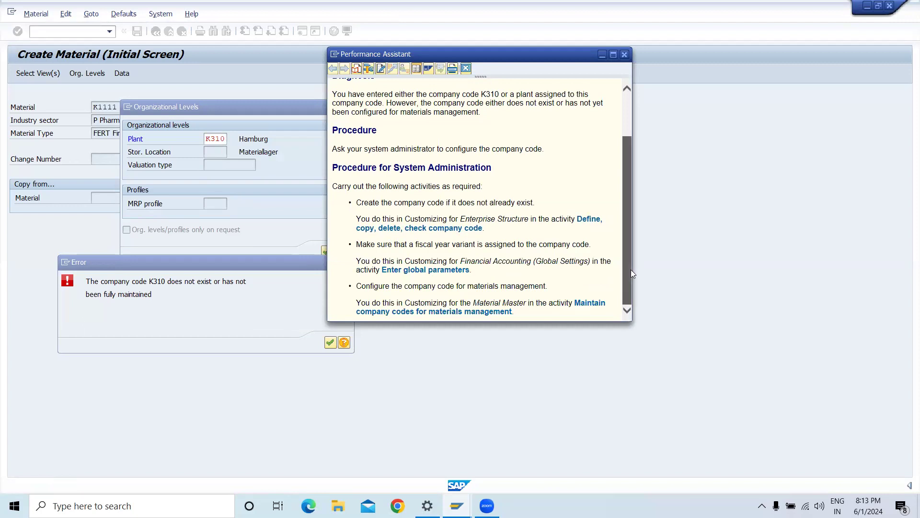
click(627, 102)
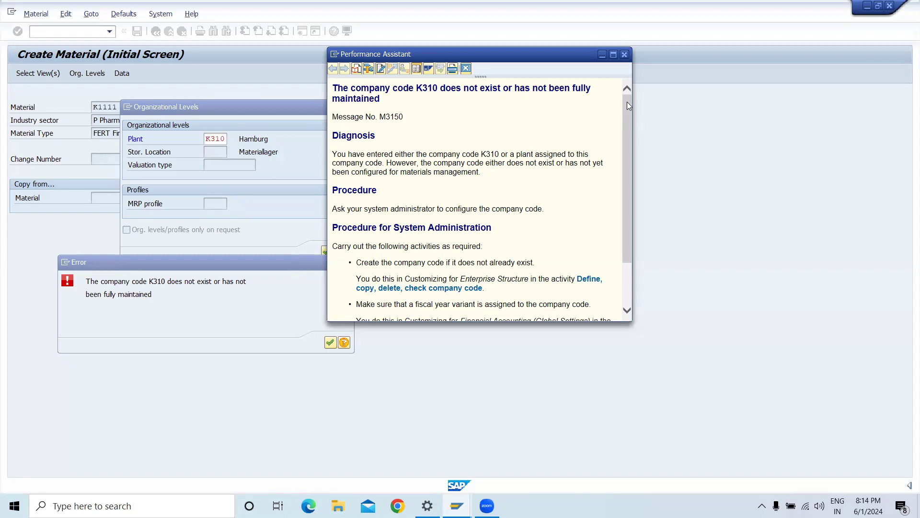
click(672, 37)
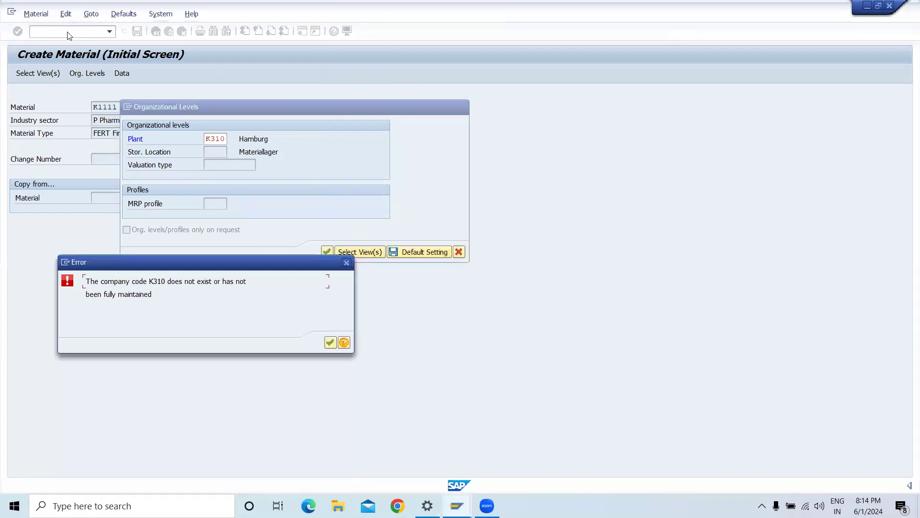
click(346, 262)
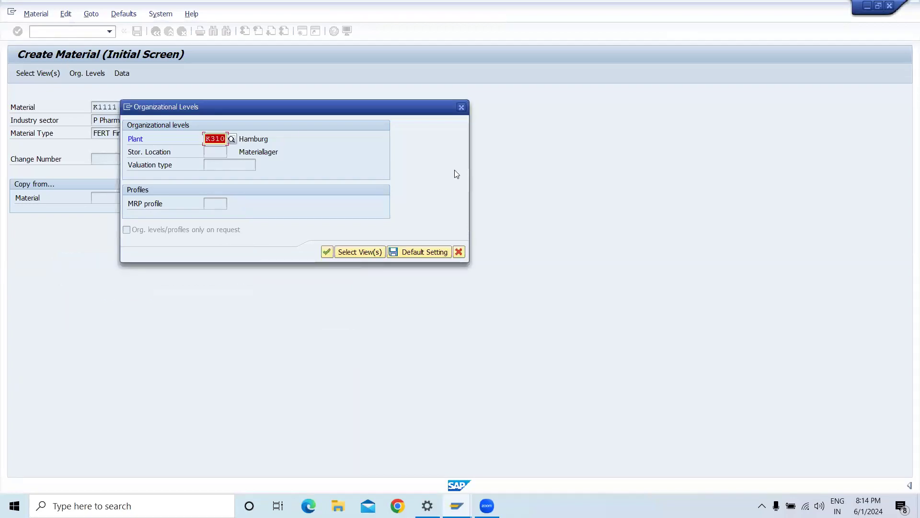
click(460, 107)
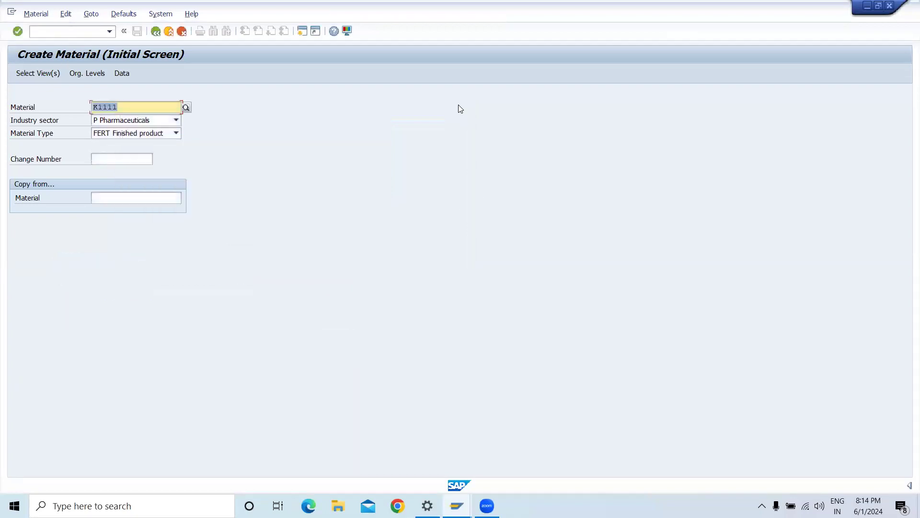
Try to open transaction OMSY directly from Create Material with the prefix /0.
click(63, 29)
text(/0)
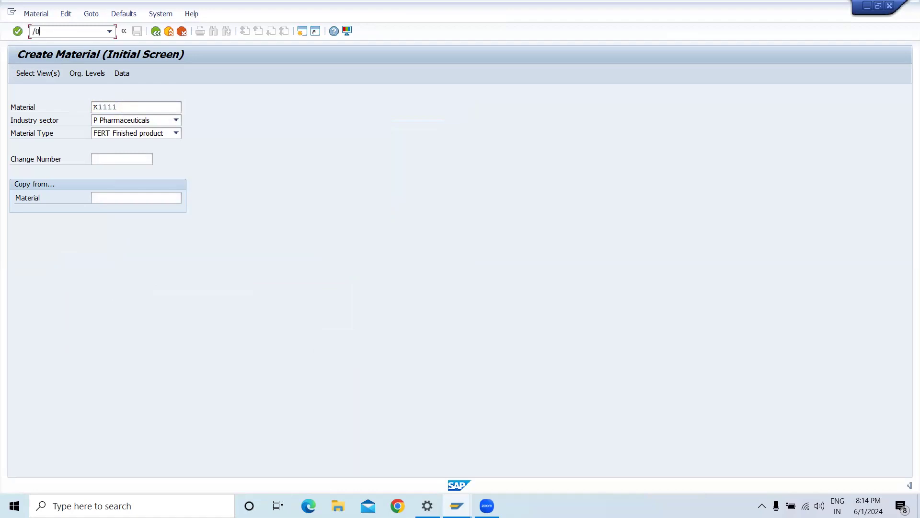
text(omsy)
key(Return)
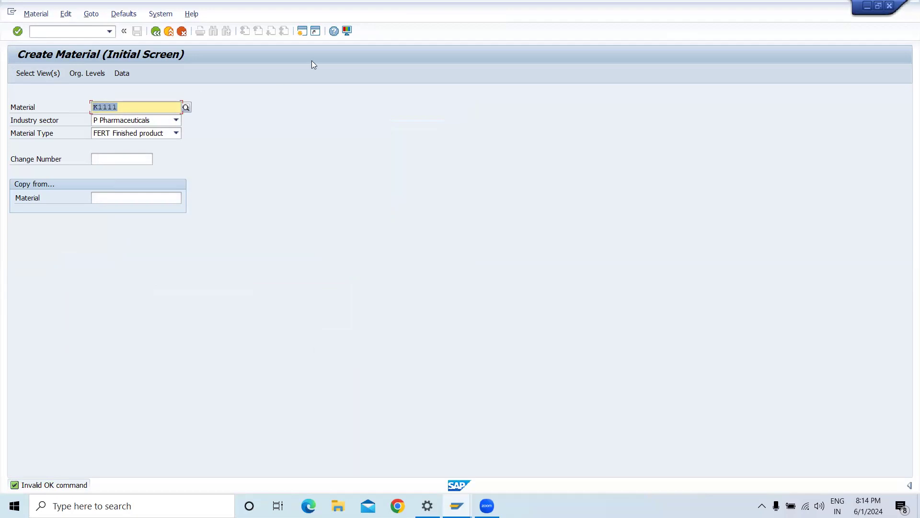
Leave Create Material with the command /n to get back to SAP Easy Access.
click(55, 34)
text(/n)
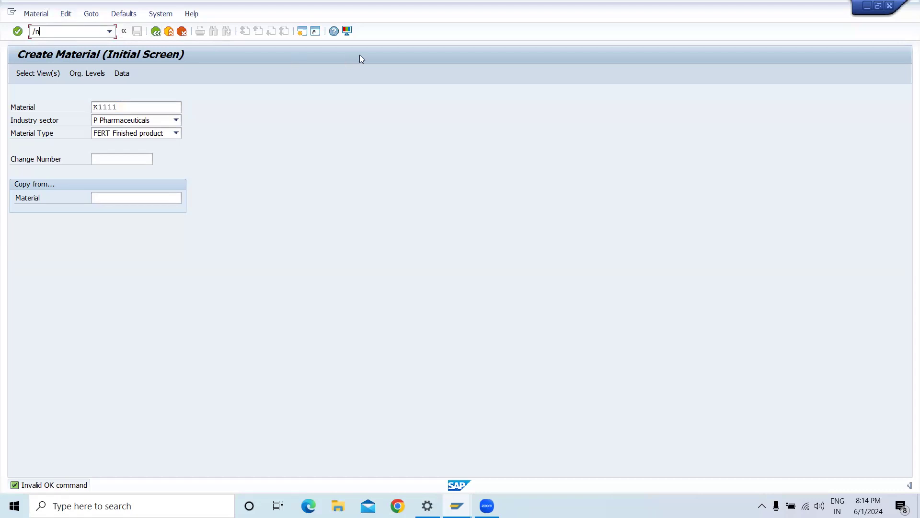
key(Tab)
click(308, 36)
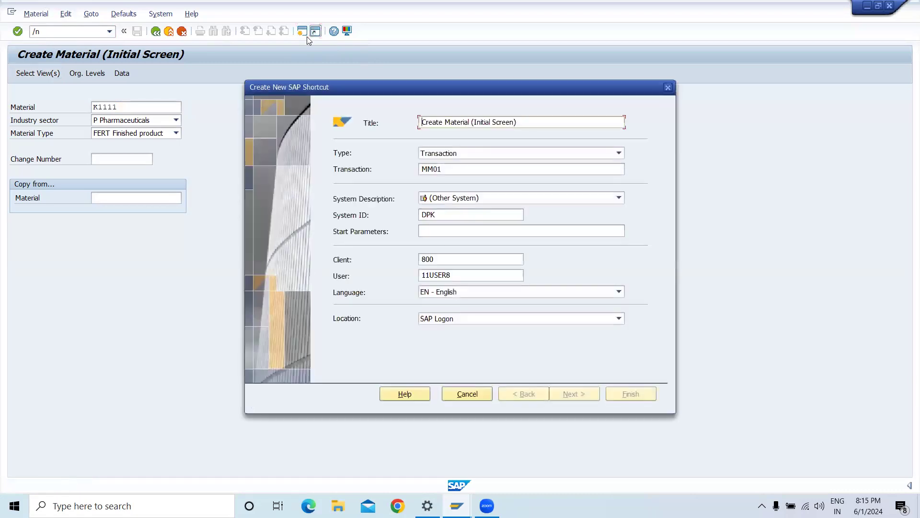
click(668, 89)
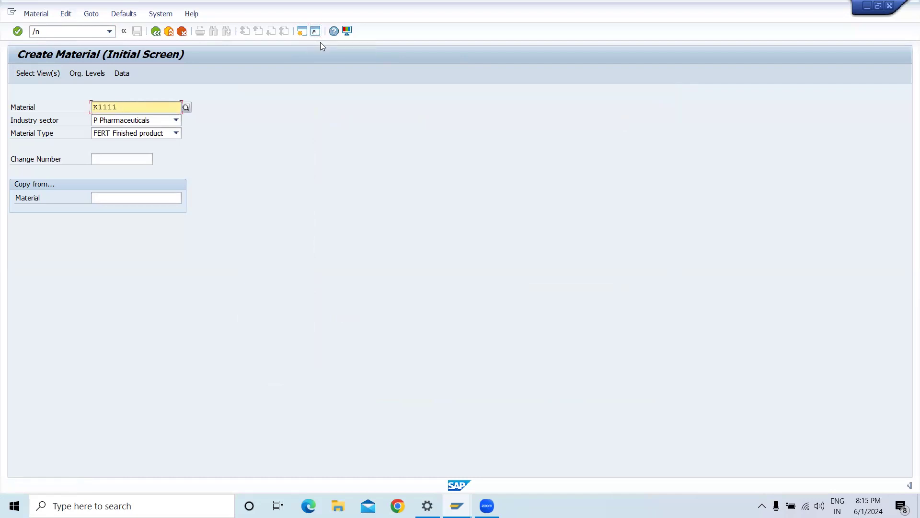
key(Return)
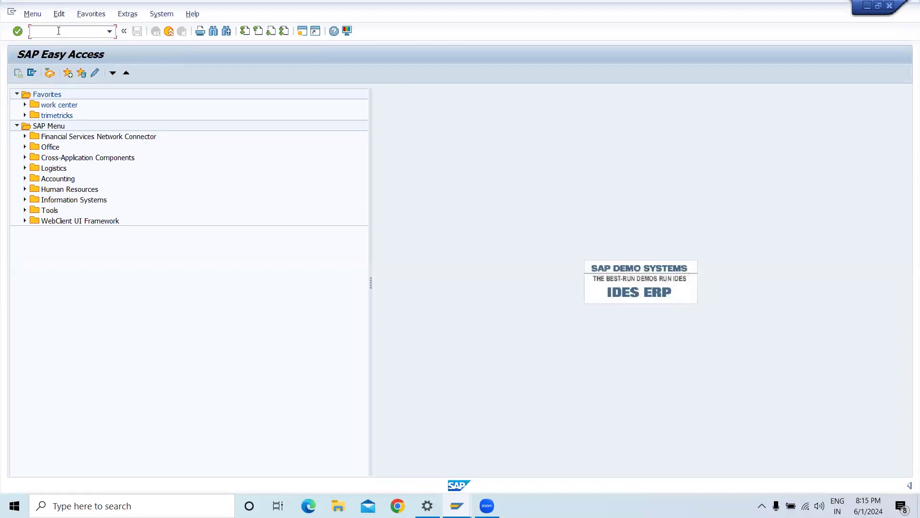
Open transaction OMSY and locate company code K310 in the materials management view on company codes.
text(omsy)
key(Return)
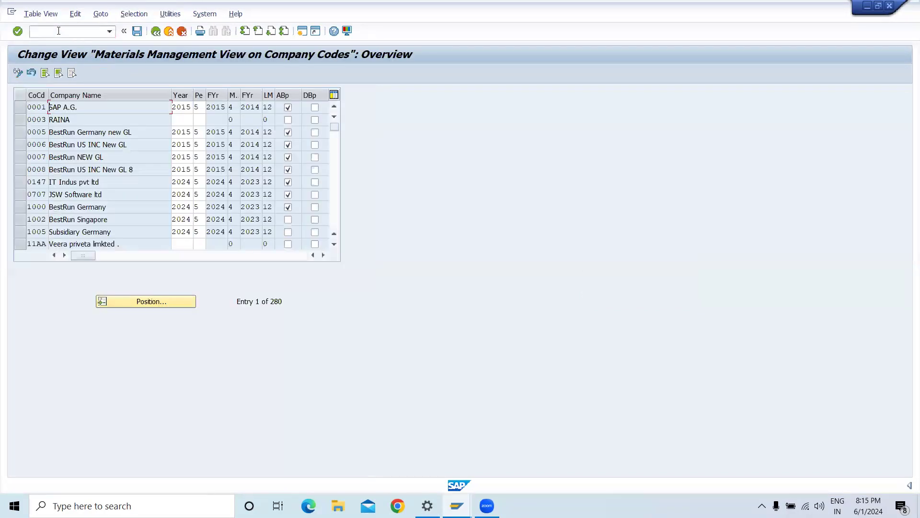
click(144, 302)
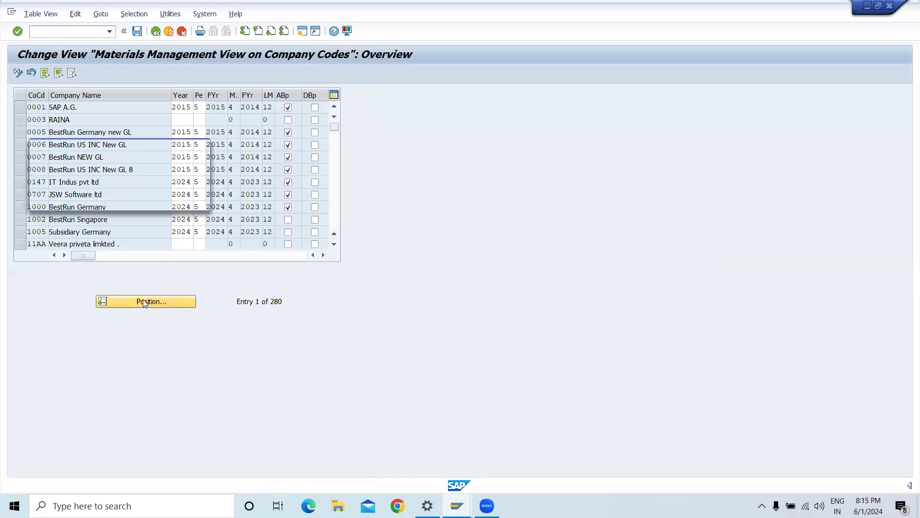
text(k310)
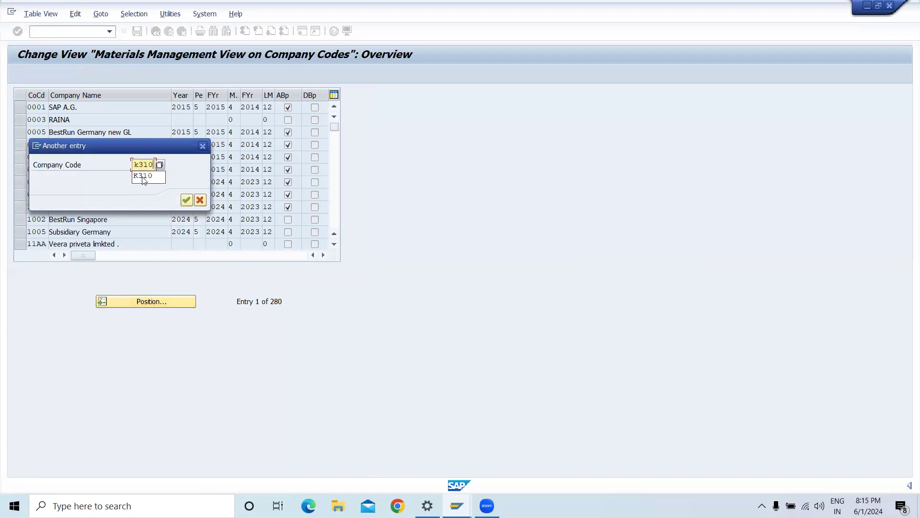
click(142, 177)
key(Return)
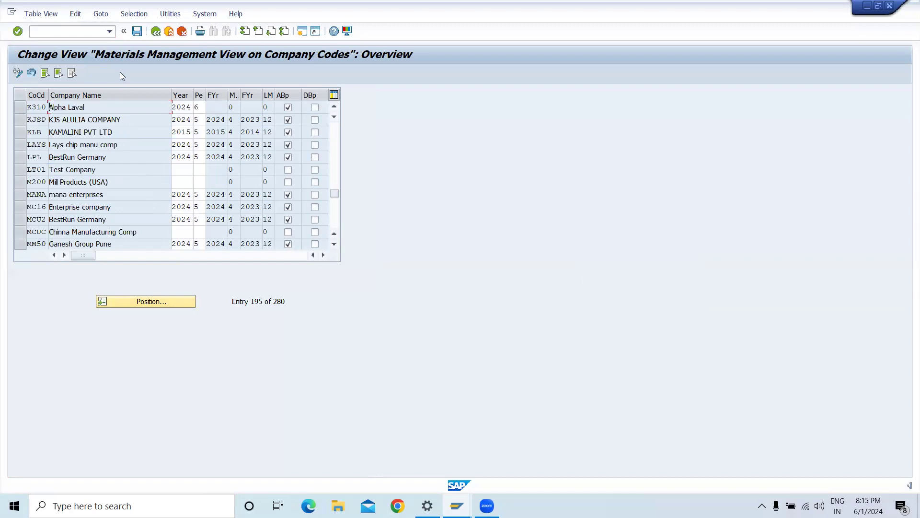
Select company code K310's row, try to open its details, and exit the company code view.
click(22, 109)
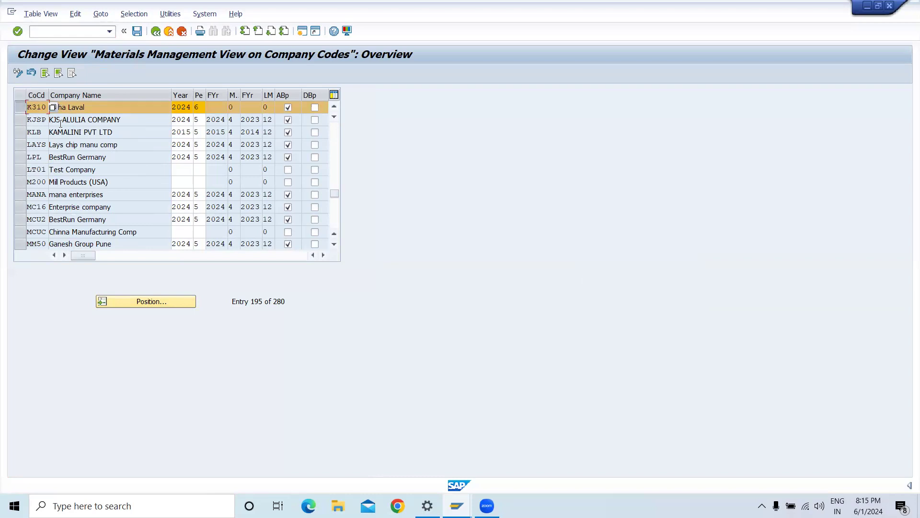
click(23, 106)
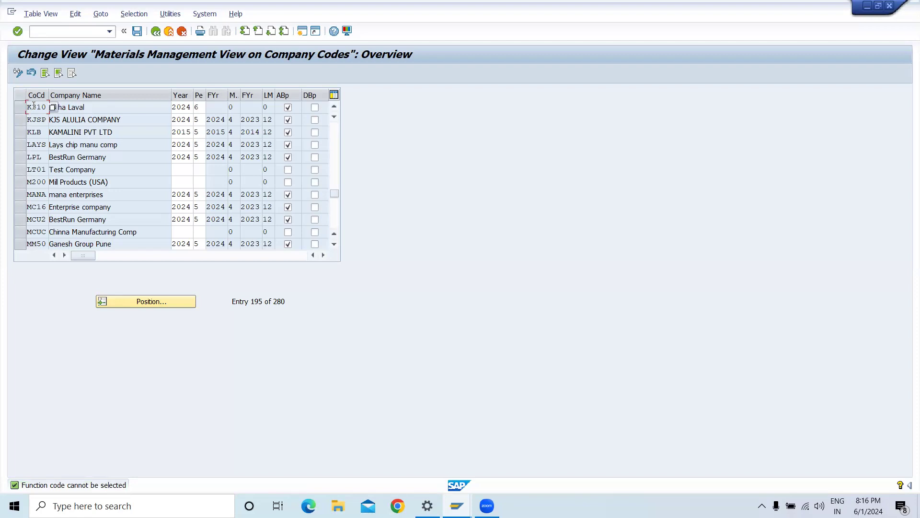
click(156, 32)
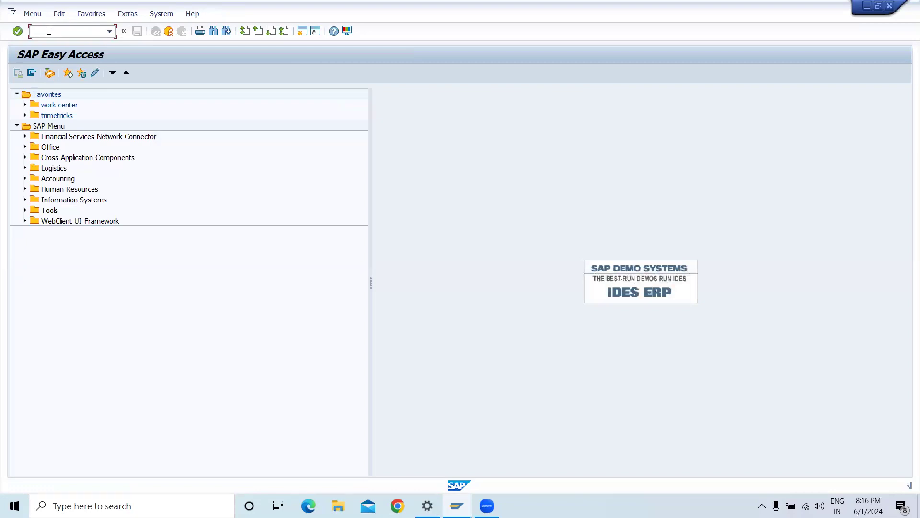
Open Customizing with transaction SPRO and display the SAP Reference IMG.
text(spro)
key(Return)
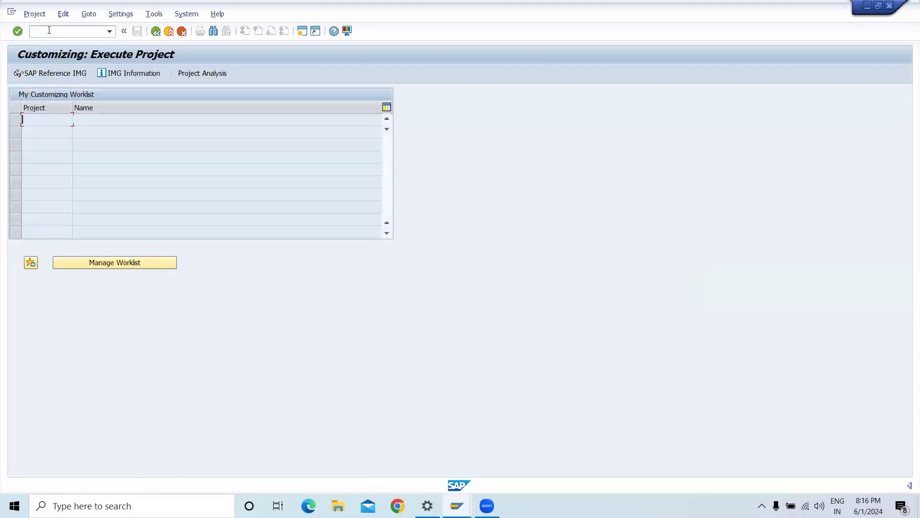
click(32, 72)
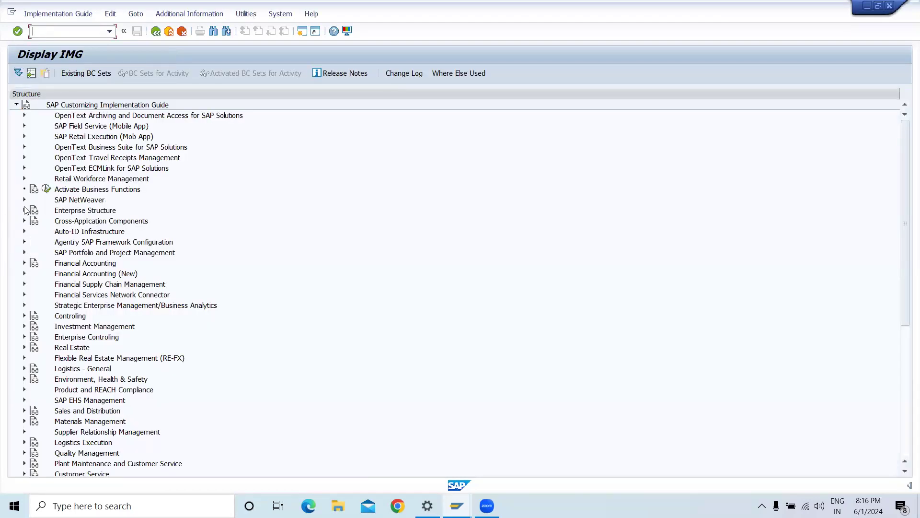
Open the Assign plant to company code activity under Enterprise Structure, Assignment, Logistics - General in the IMG.
click(24, 210)
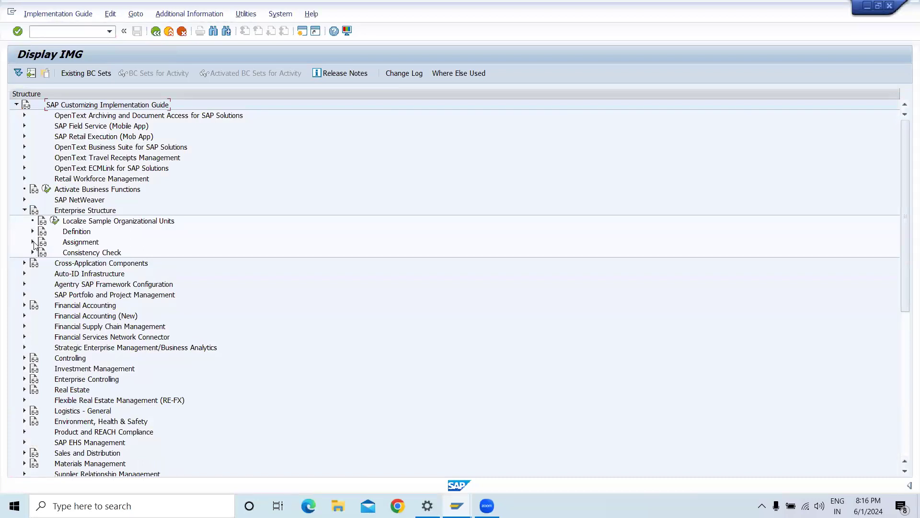
click(33, 242)
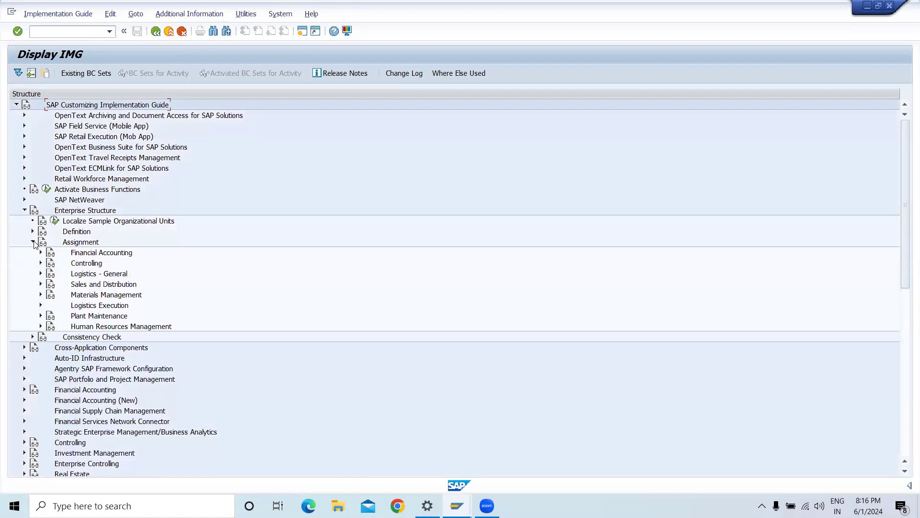
click(41, 273)
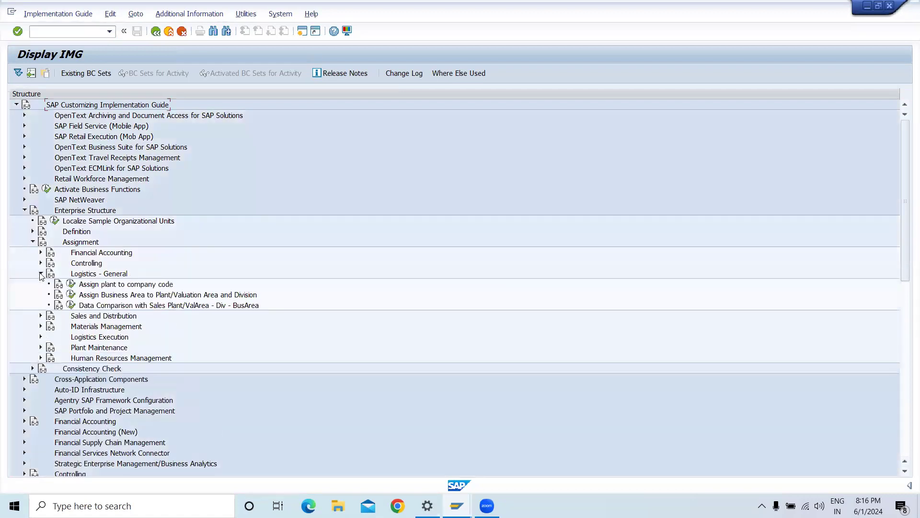
click(71, 284)
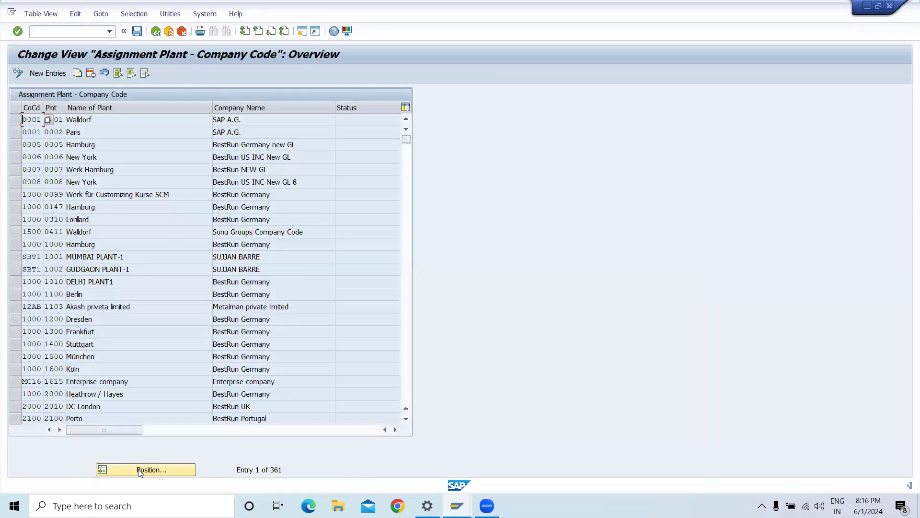
Locate plant K310 in the plant-to-company-code assignment overview to check its company code.
click(139, 470)
text(k310)
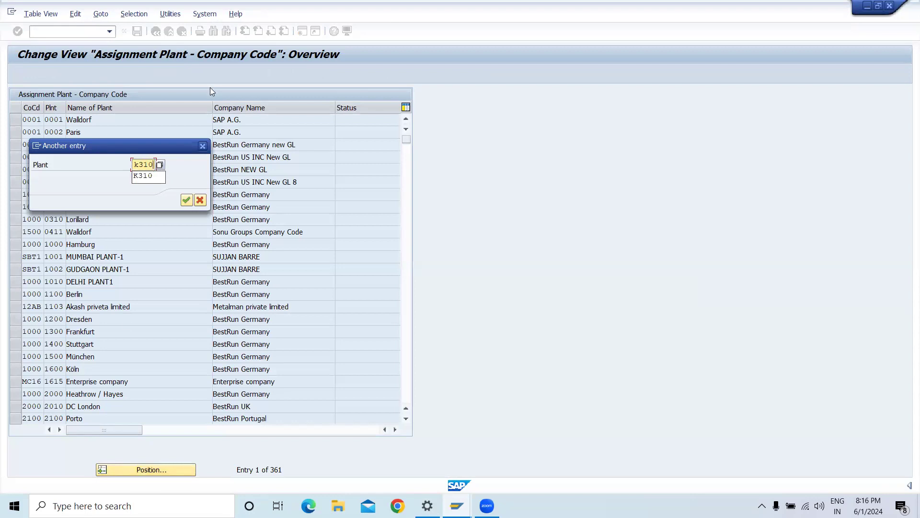
key(Return)
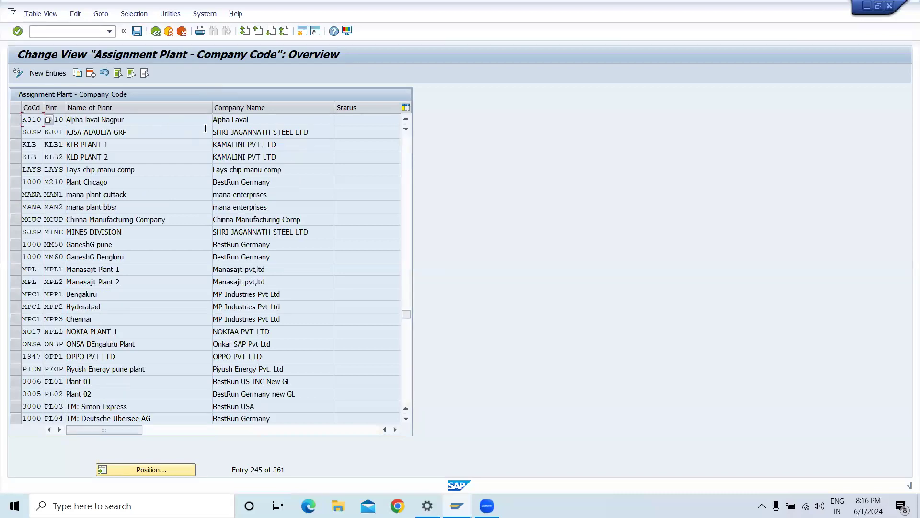
Open transaction OMSY and position the company code list at K310.
click(79, 31)
text(/nomsy)
key(Return)
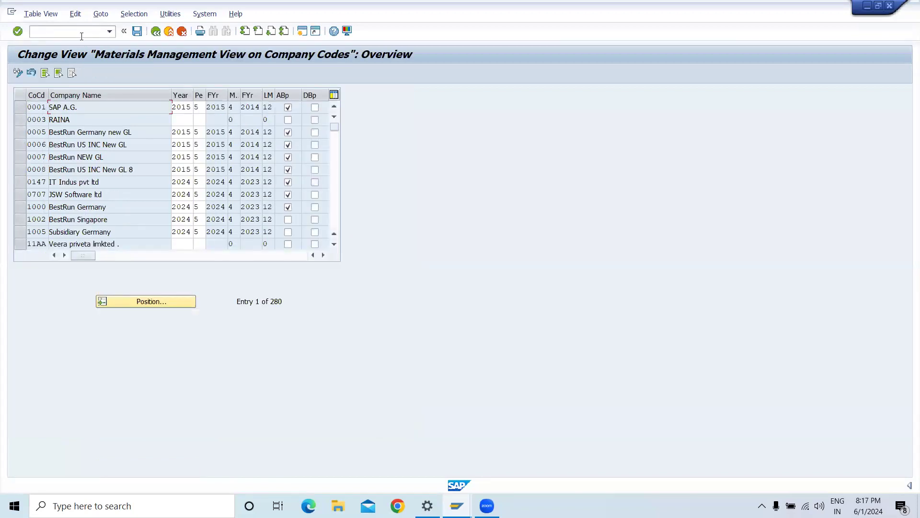
click(135, 302)
text(k)
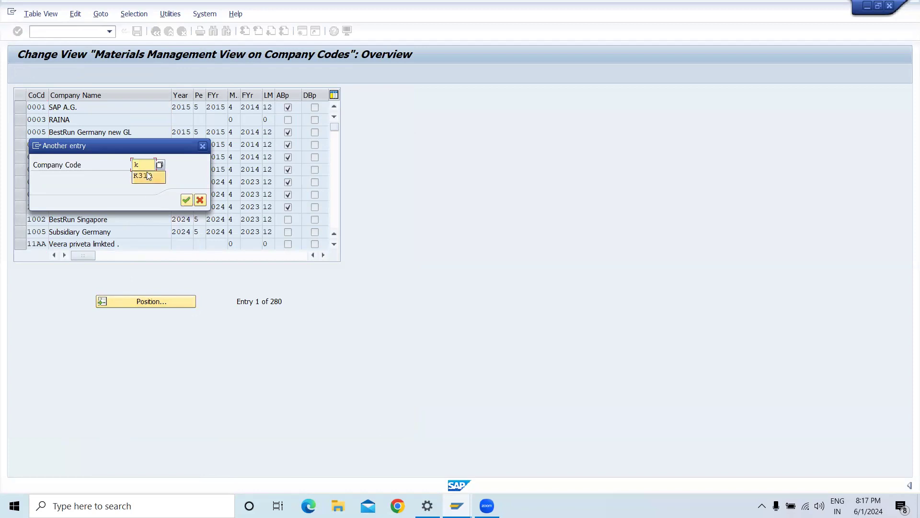
click(187, 200)
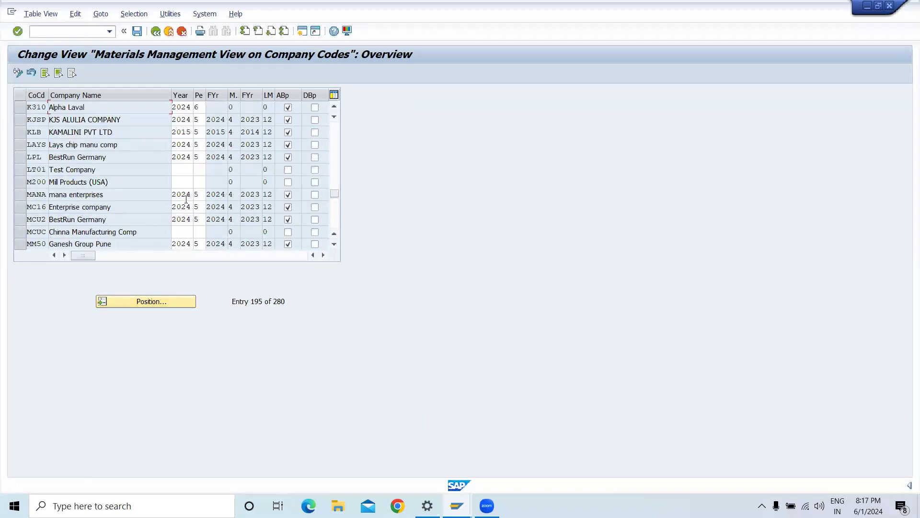
Set the current period of company code K310 to 5 and save it under the proposed customizing request.
click(200, 107)
key(BackSpace)
text(5)
click(137, 31)
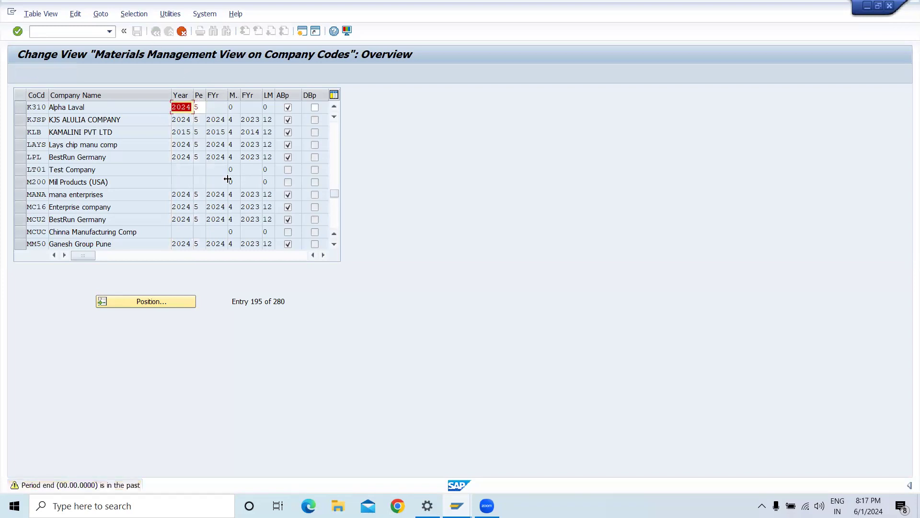
key(Return)
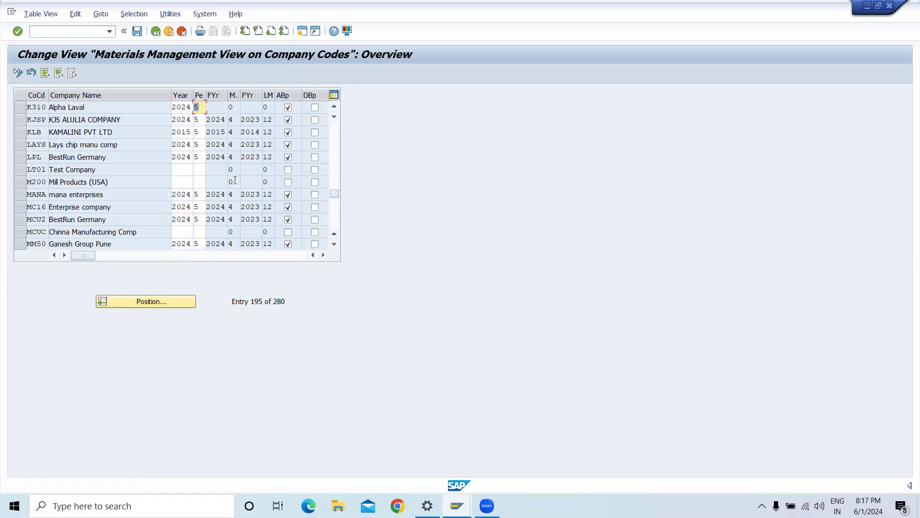
click(137, 31)
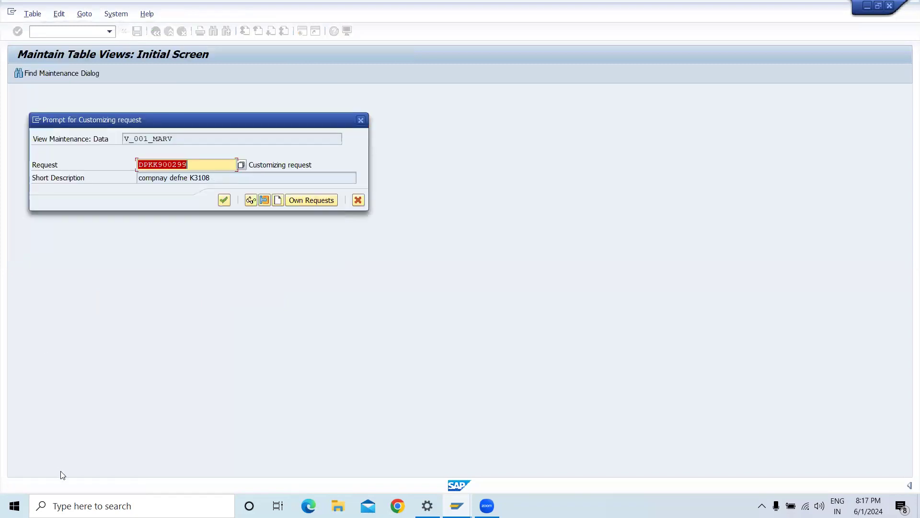
click(222, 200)
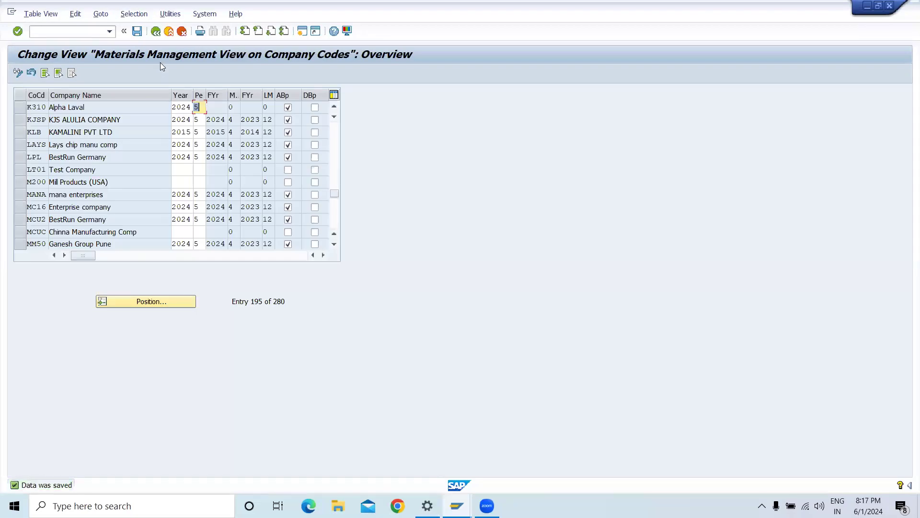
Leave the company code view and start transaction MM01 to create a material.
click(154, 33)
click(85, 31)
text(s)
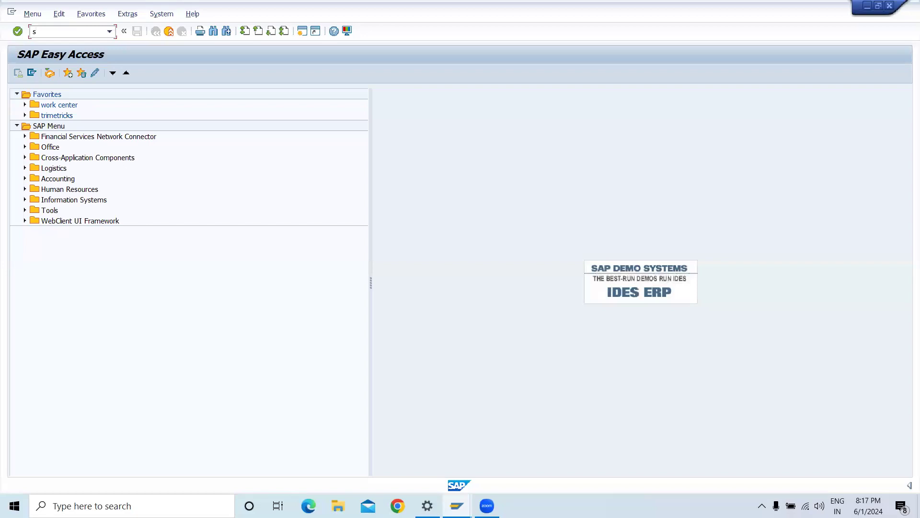
key(BackSpace)
text(mm01)
key(Return)
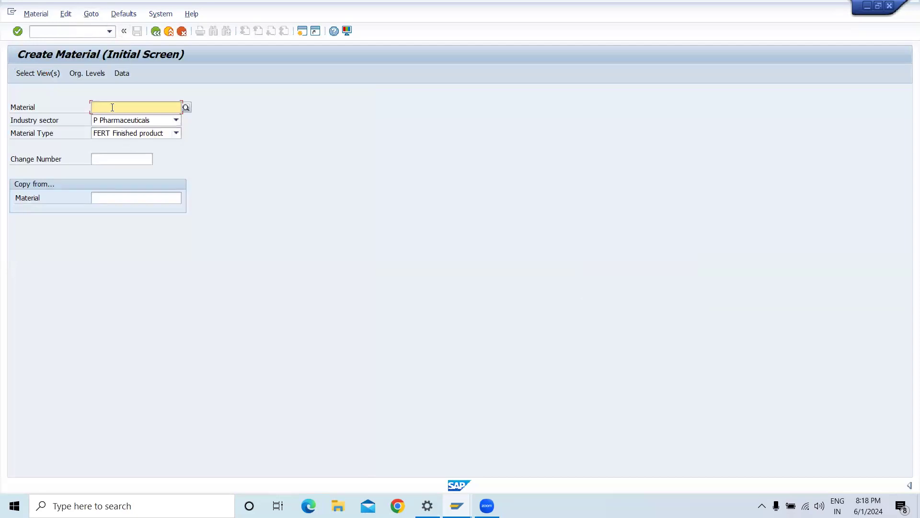
Enter material K1111 as a pharmaceutical finished product and accept the preselected Basic Data and MRP 1–4 views.
text(k)
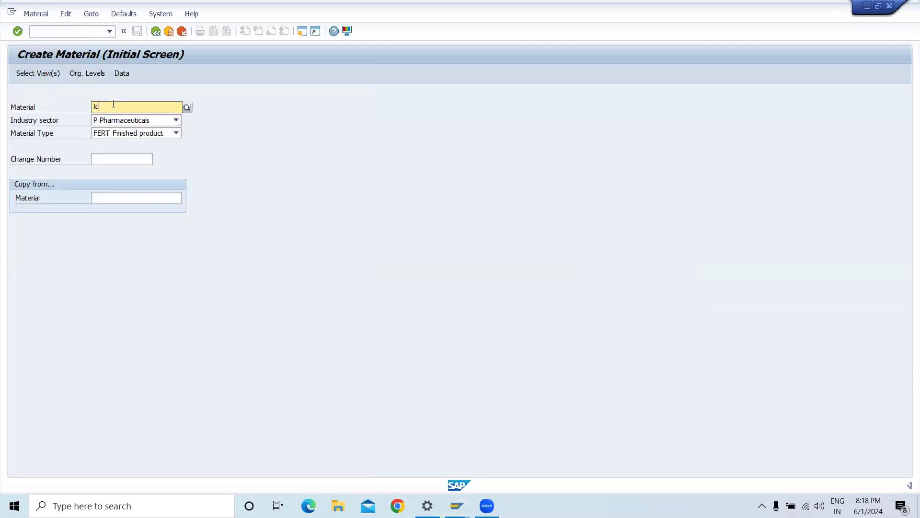
text(1111)
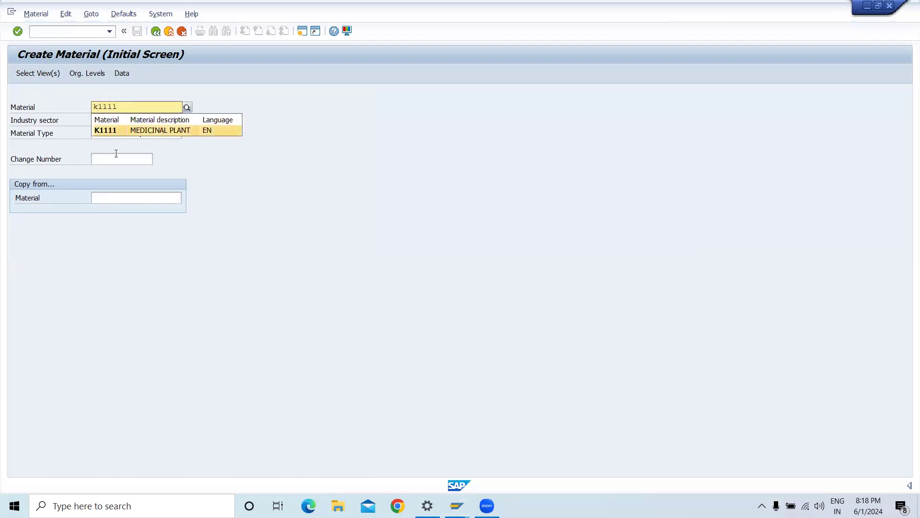
click(116, 131)
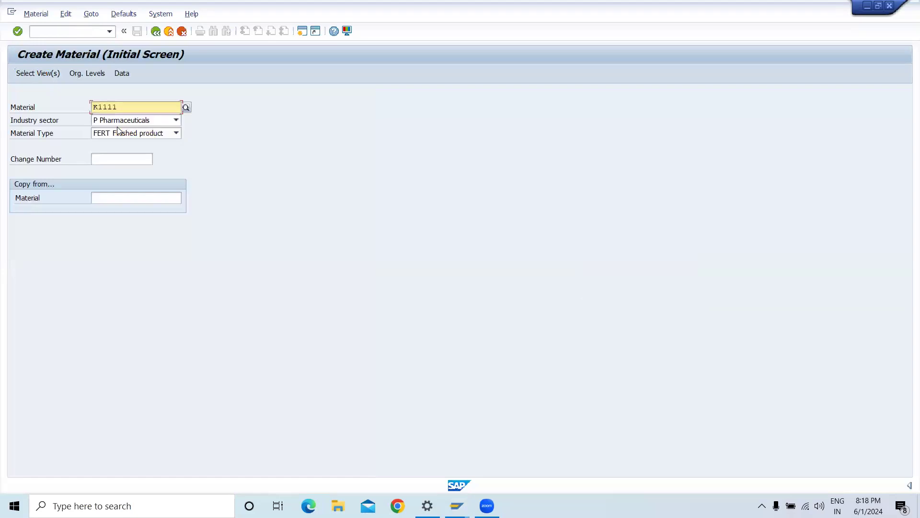
key(Return)
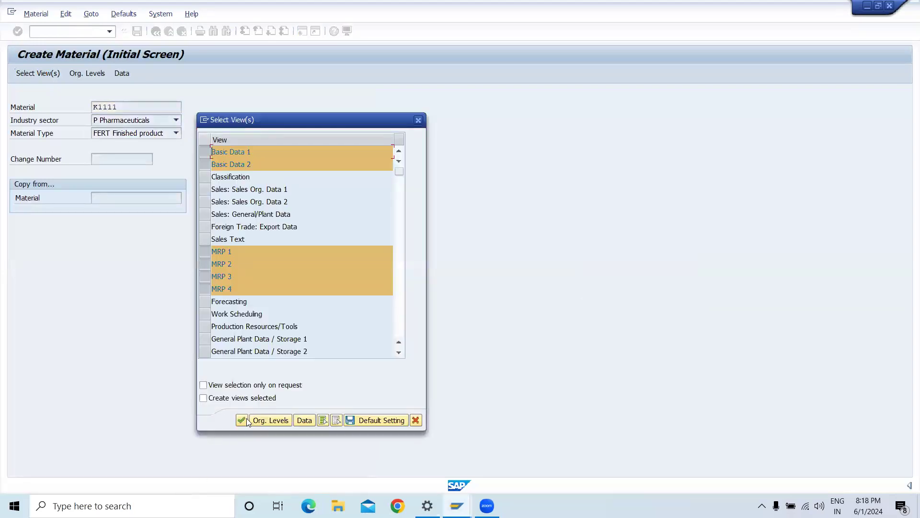
click(241, 421)
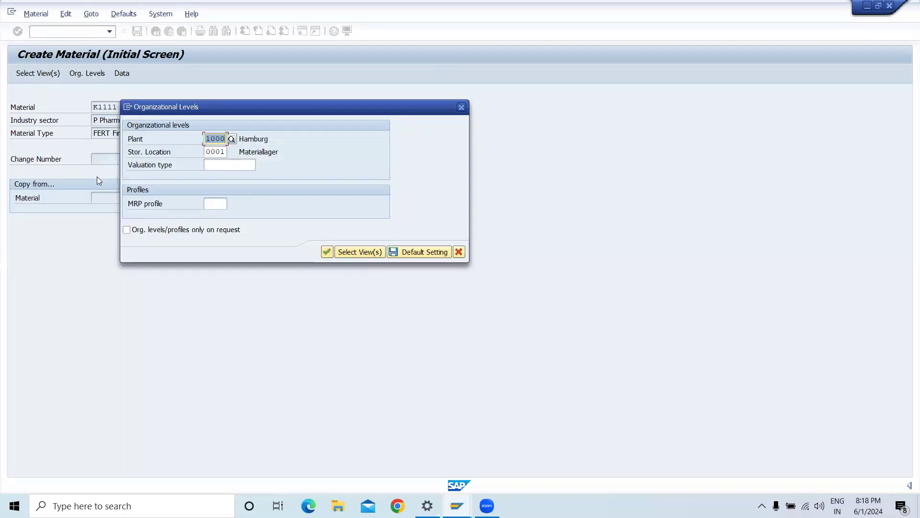
Set the organizational levels to plant K310 with an empty storage location and continue to the material's MRP data.
click(224, 139)
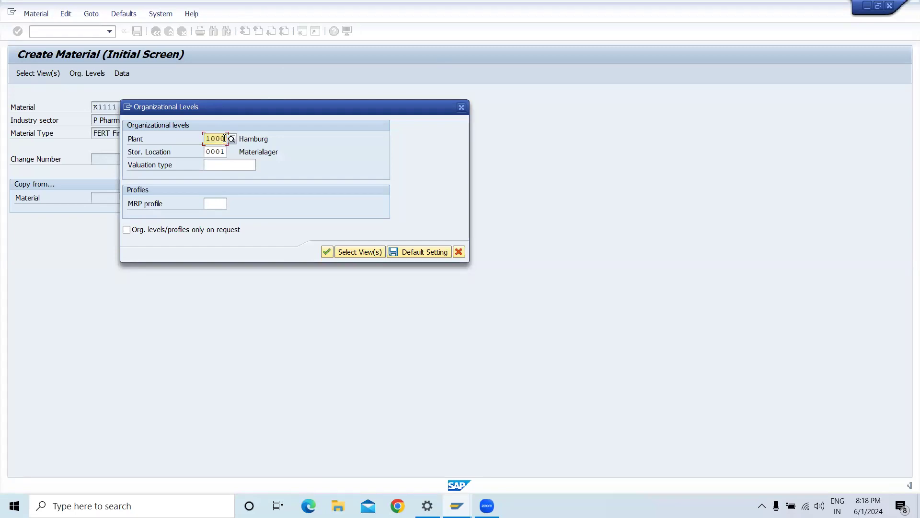
key(BackSpace)
key(BackSpace)
key(BackSpace)
key(BackSpace)
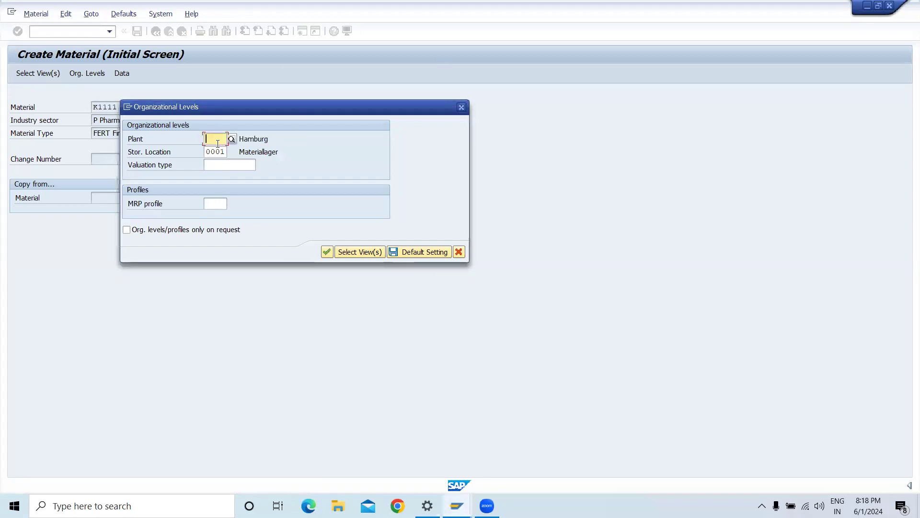
text(k310)
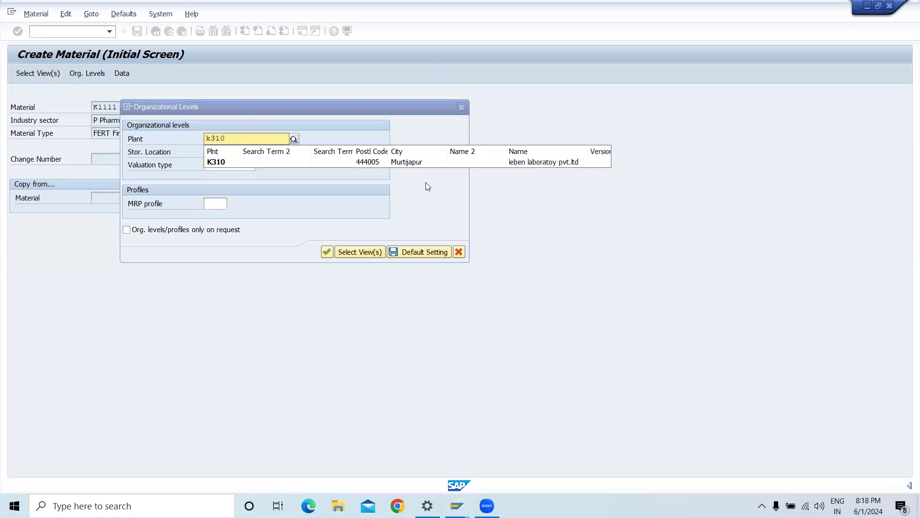
click(302, 163)
click(226, 152)
key(BackSpace)
key(BackSpace)
key(BackSpace)
key(BackSpace)
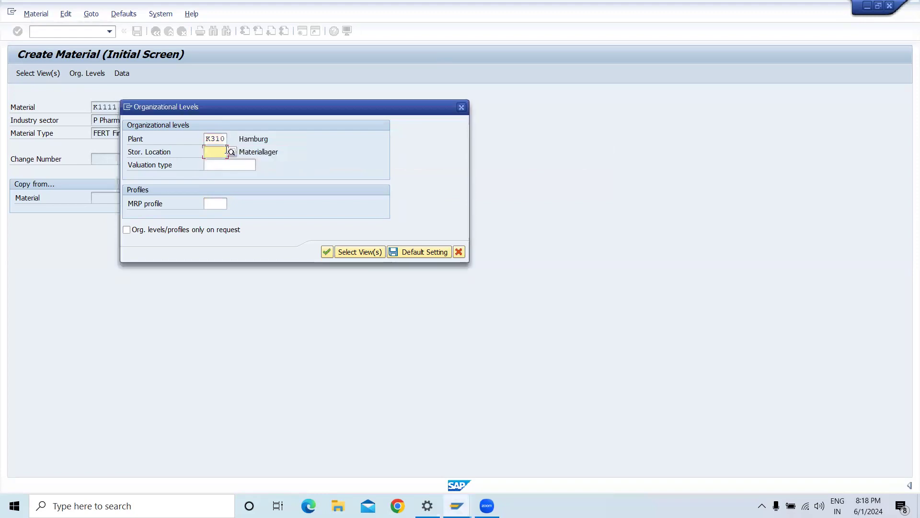
click(327, 253)
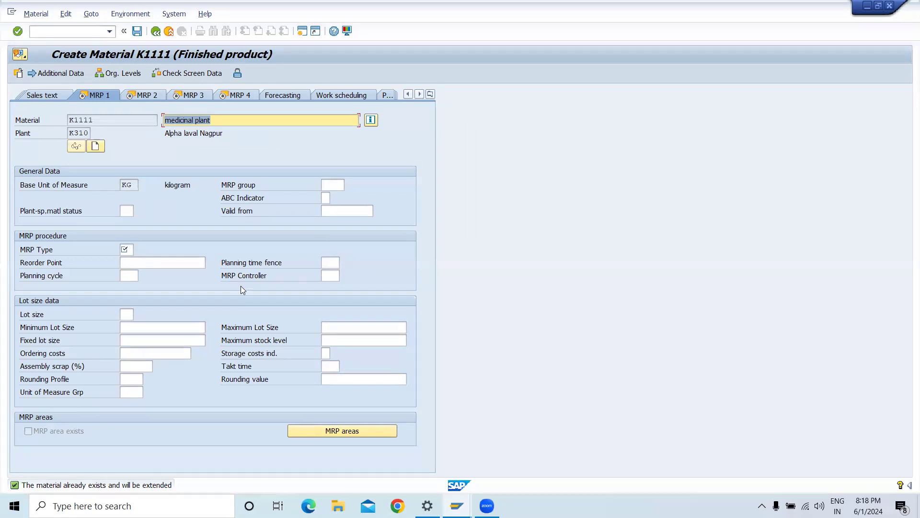
Set the MRP type to PD and choose MRP as the MRP controller for plant K310.
key(Return)
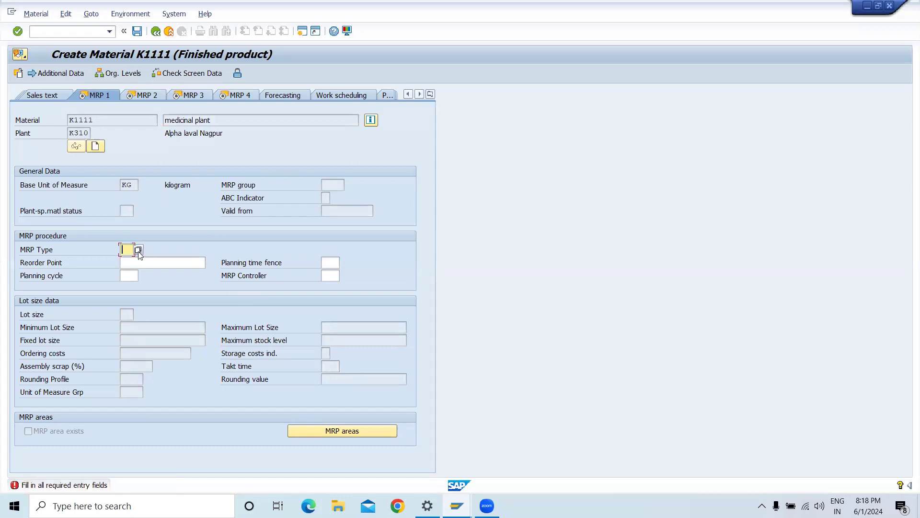
text(pd)
click(137, 264)
key(Return)
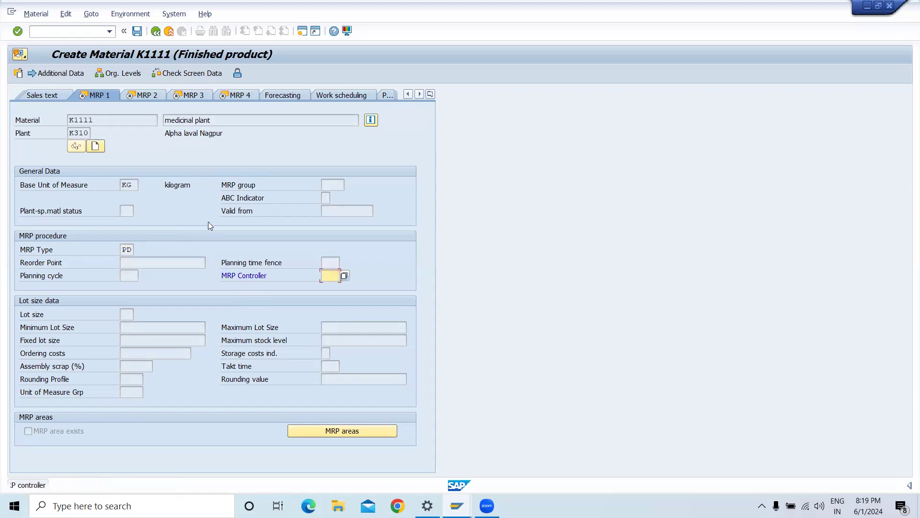
click(345, 276)
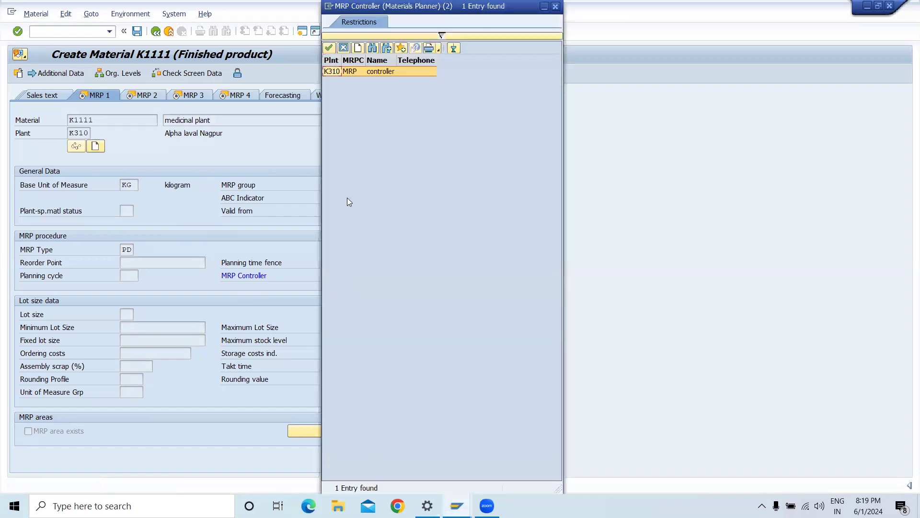
double_click(364, 70)
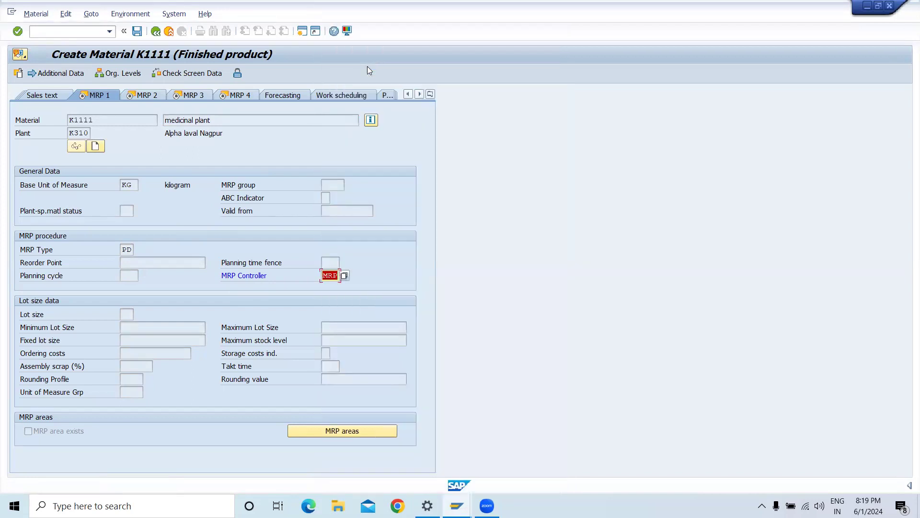
key(Return)
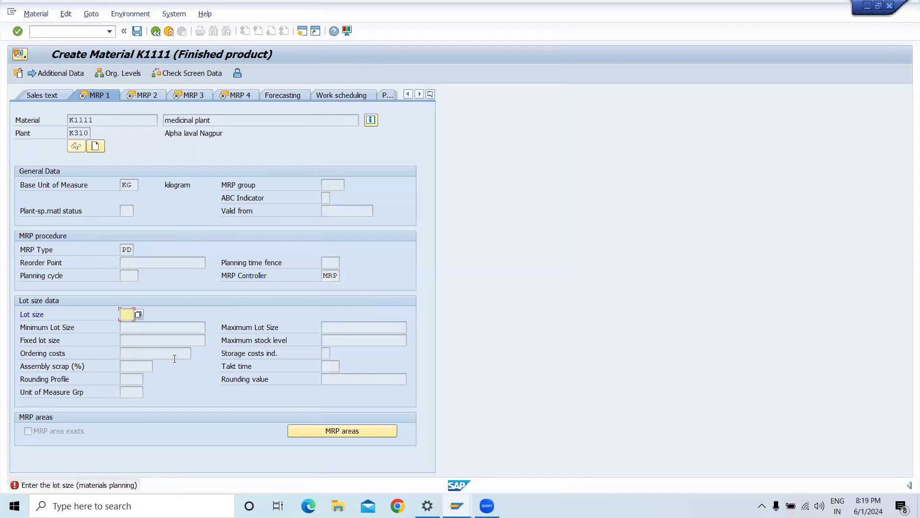
Choose lot size EX (lot-for-lot order quantity) and continue to the MRP 2 view.
click(140, 314)
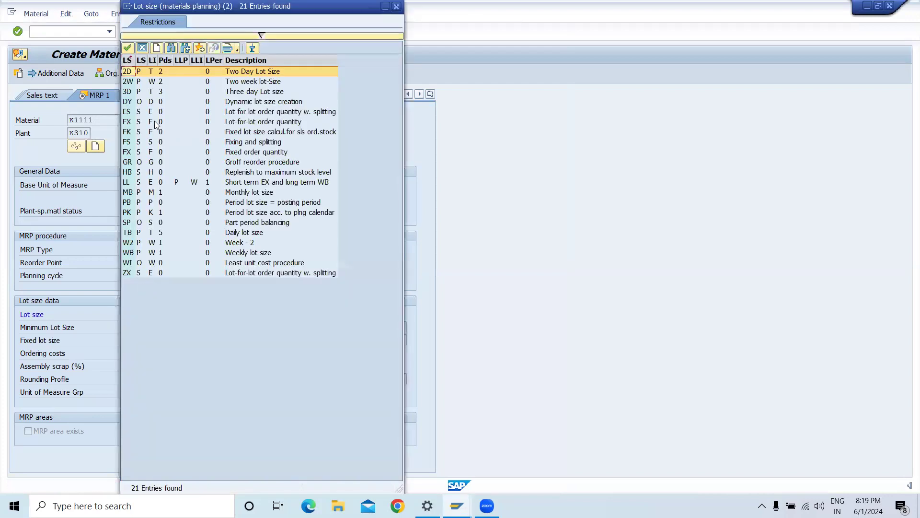
click(155, 123)
double_click(154, 122)
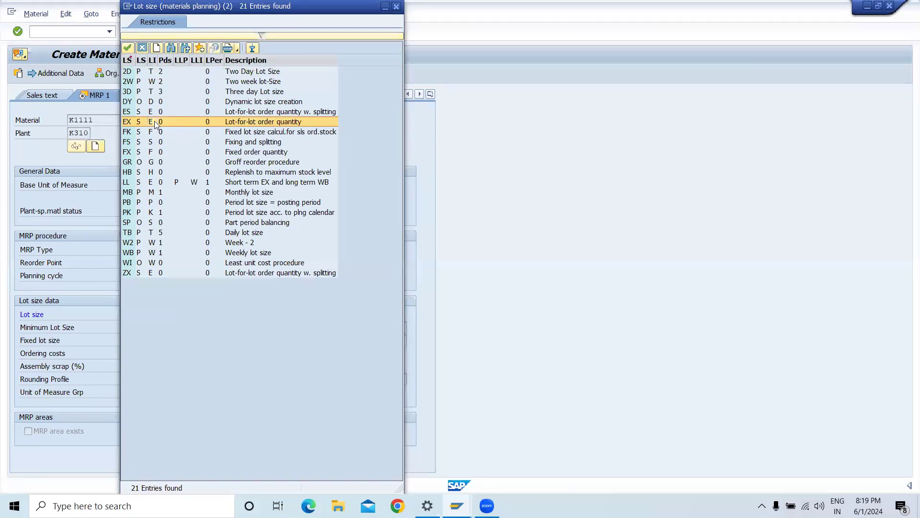
key(Return)
key(Return)
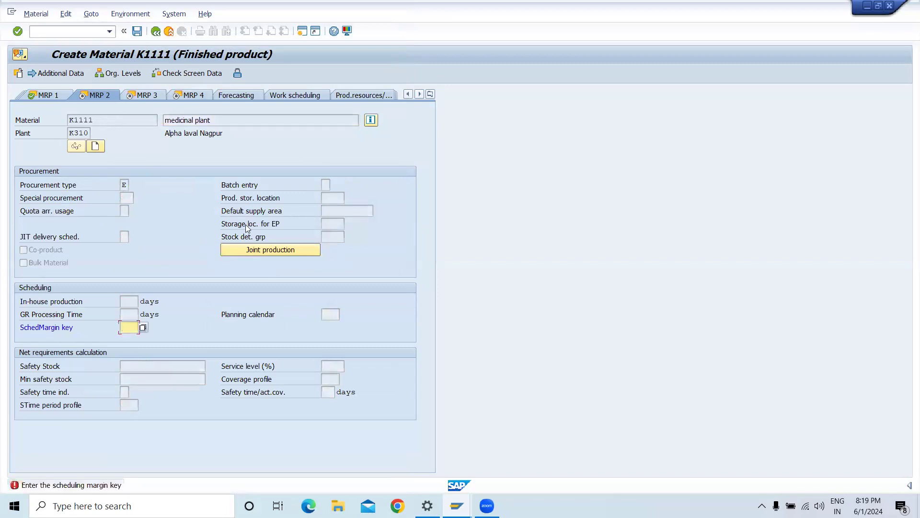
Maintain entries for the scheduling margin key without specifying a project, going to the Production Orders activity Define Scheduling Margin Key.
click(143, 326)
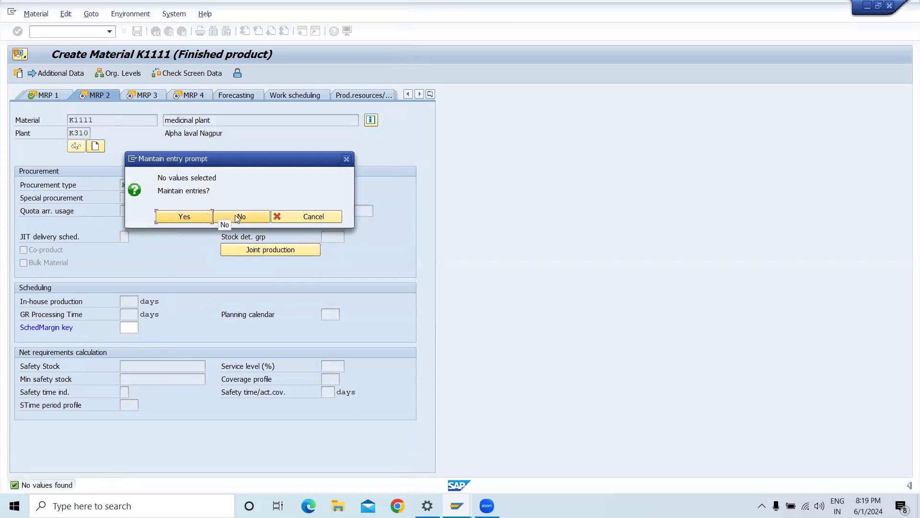
click(192, 216)
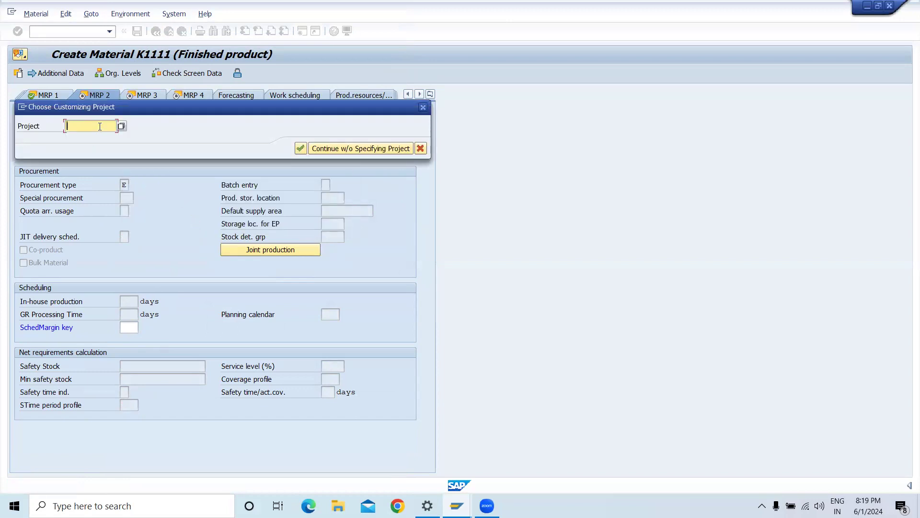
click(349, 149)
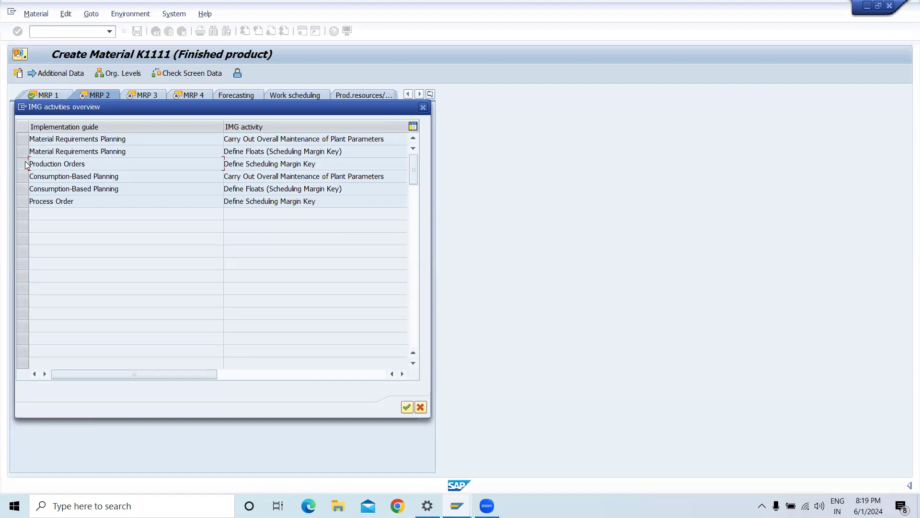
click(26, 163)
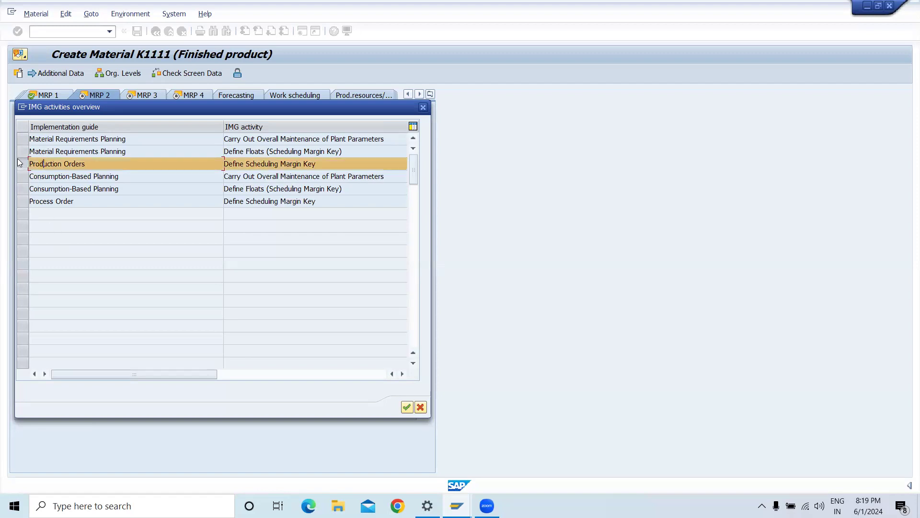
click(23, 161)
click(23, 162)
key(Return)
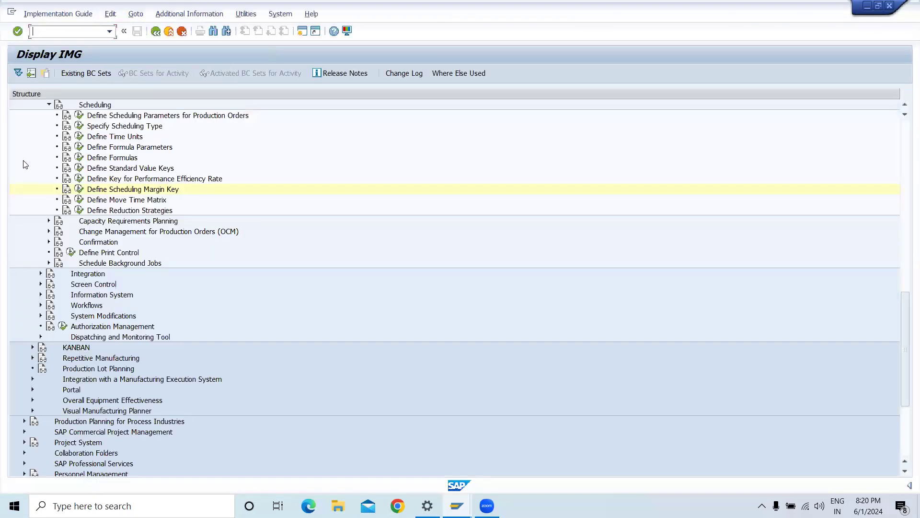
In Define Scheduling Margin Key, copy the plant 0001 entry with key 000 to plant K310.
click(79, 190)
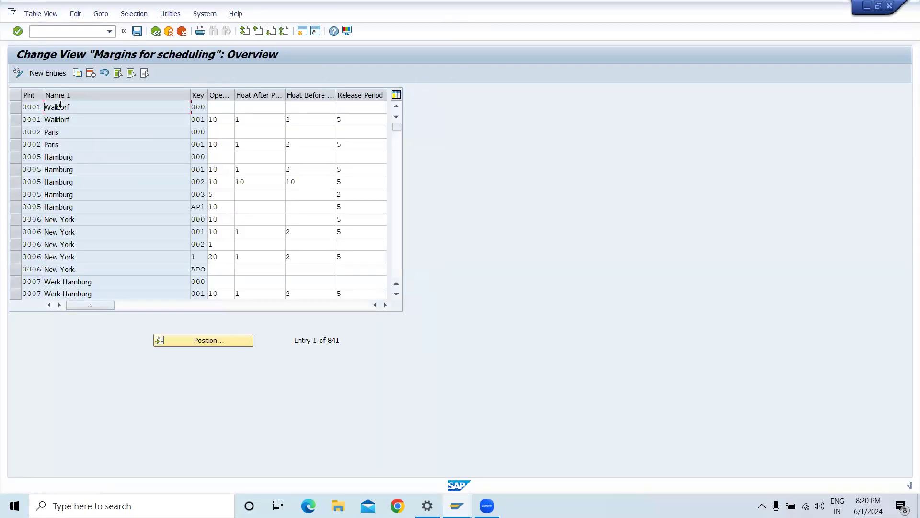
click(19, 109)
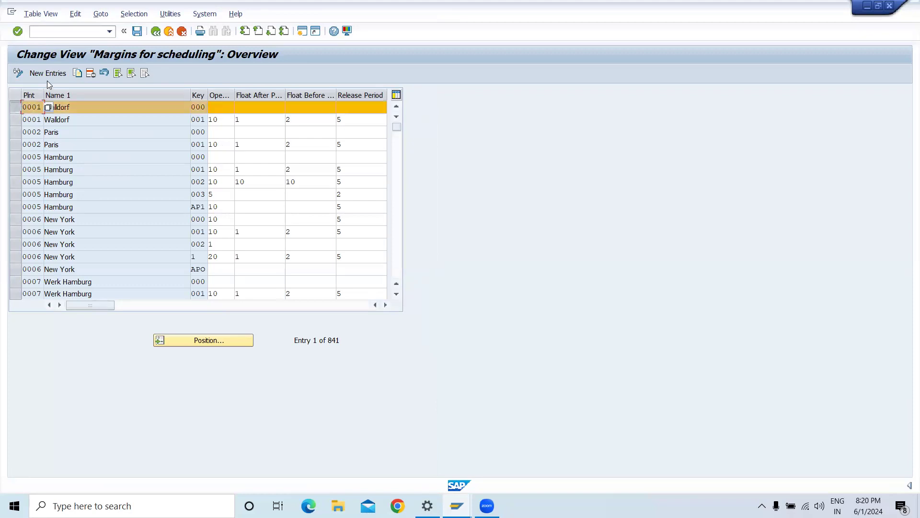
click(77, 74)
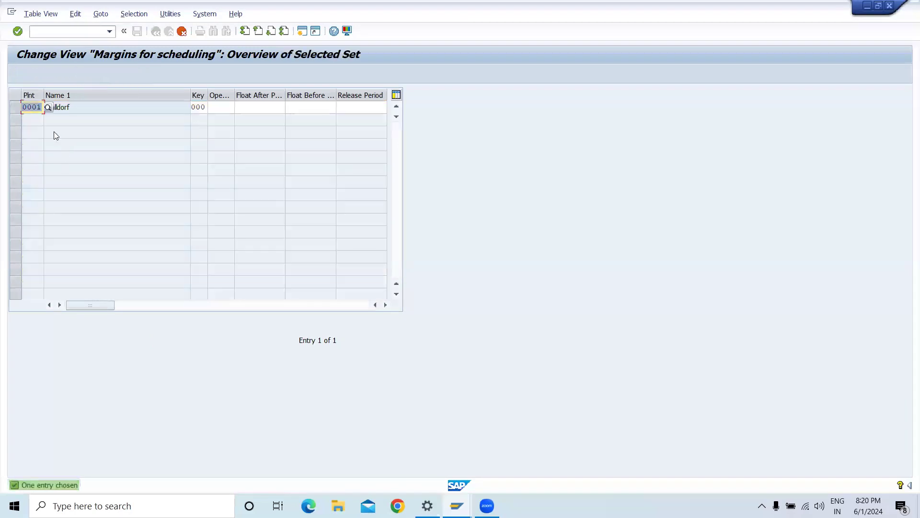
click(39, 107)
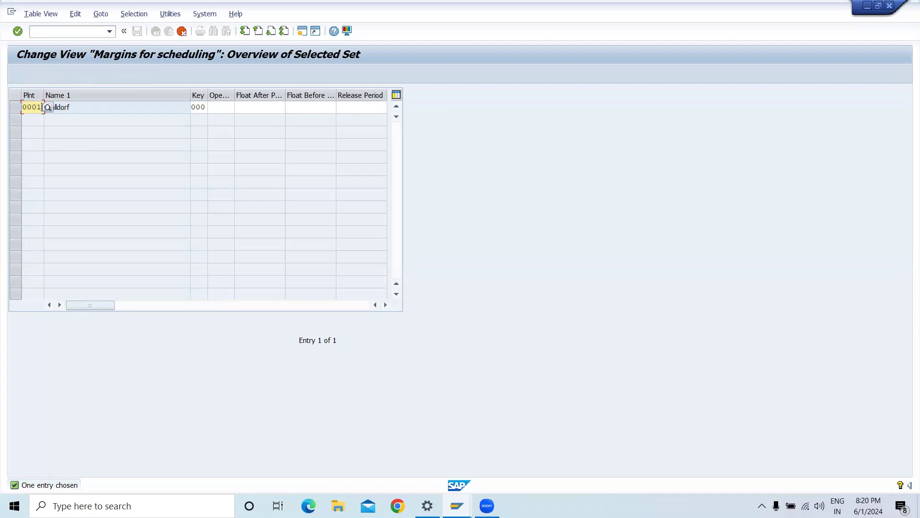
key(BackSpace)
key(BackSpace)
key(BackSpace)
key(BackSpace)
text(k310)
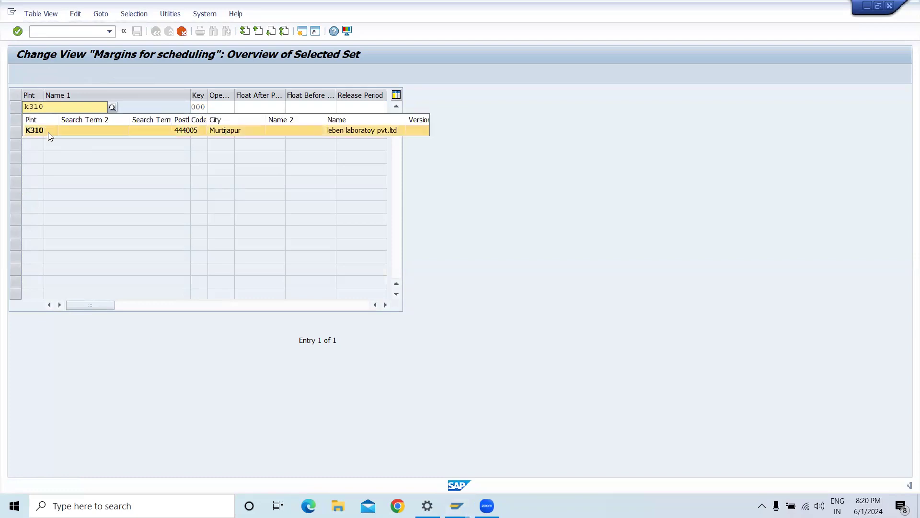
click(49, 132)
click(83, 107)
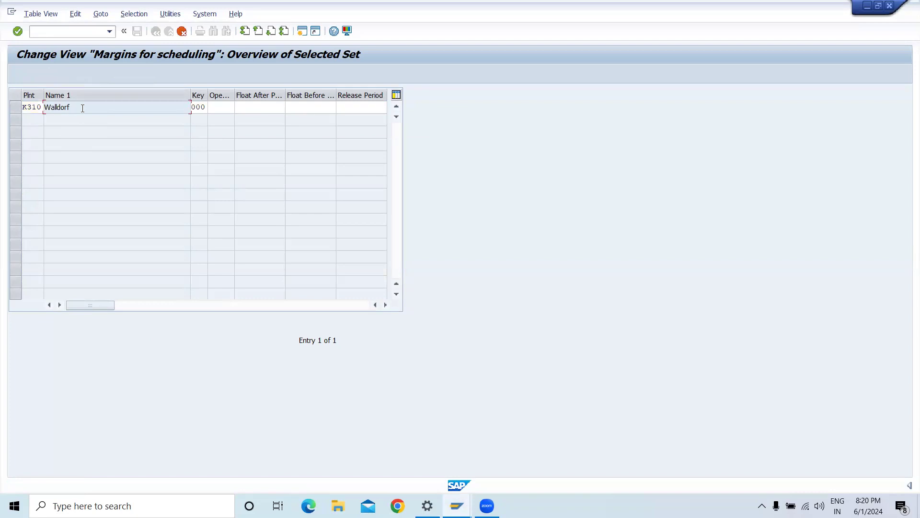
key(Return)
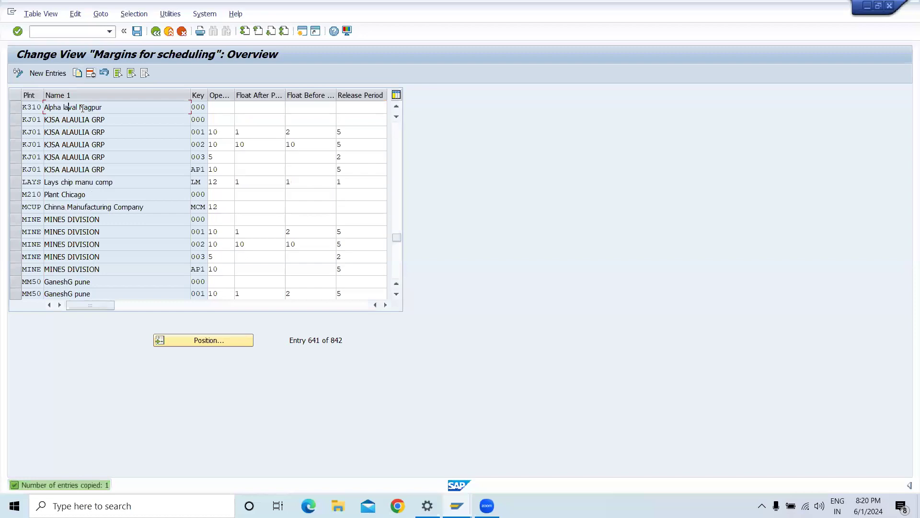
Save the K310 scheduling margin entry in the proposed customizing request "compnay defne K3108" and return to the material's margin key selection.
click(137, 31)
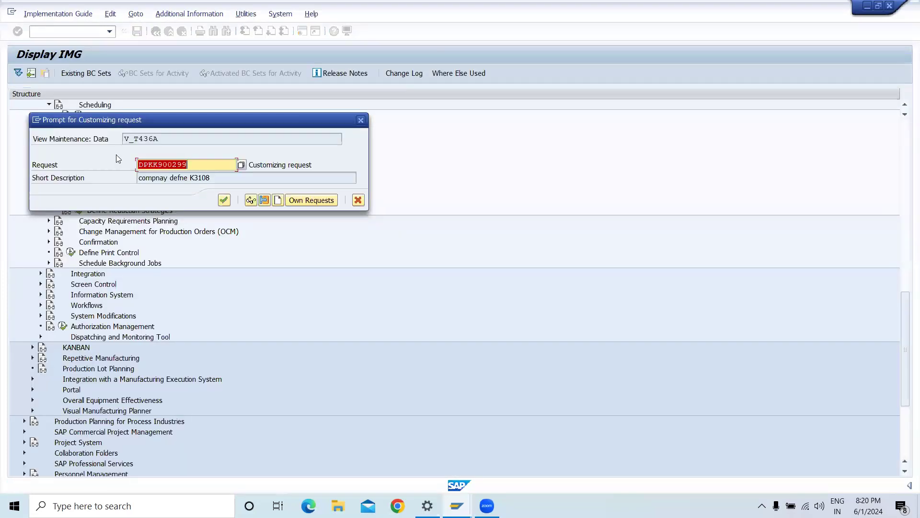
click(225, 200)
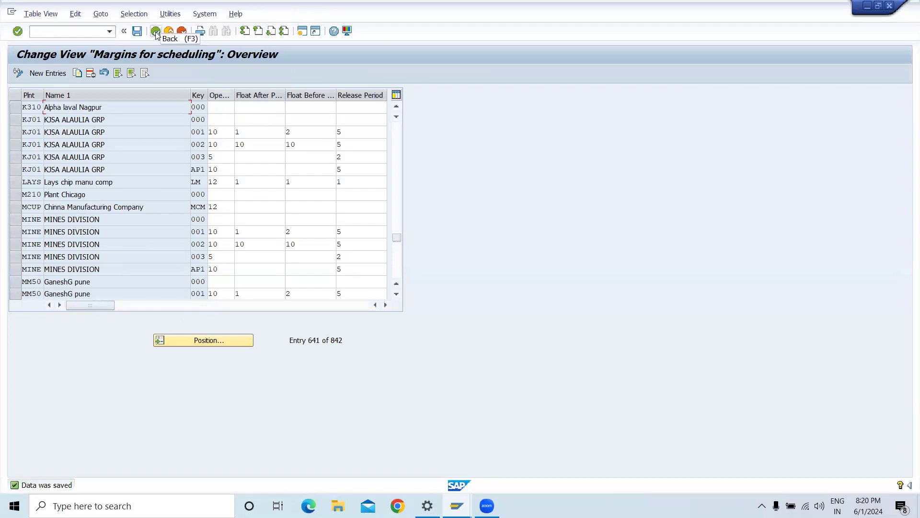
click(156, 32)
click(156, 32)
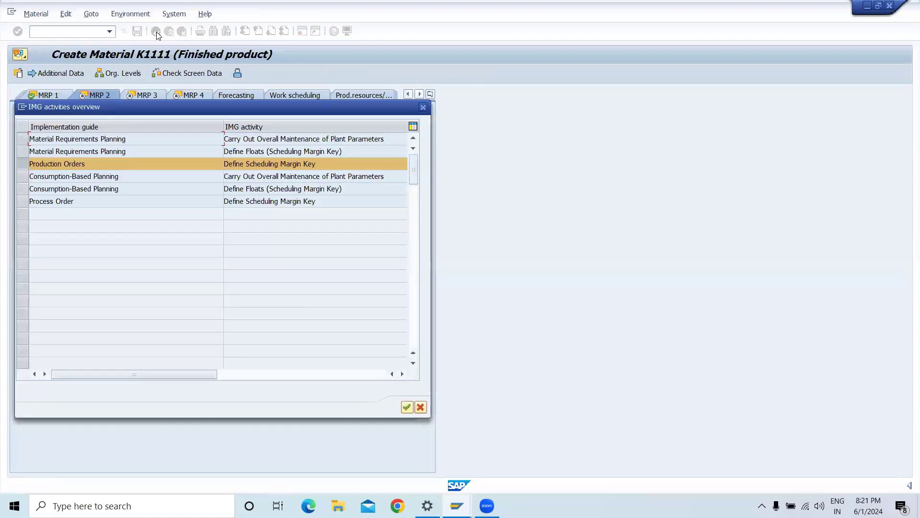
click(424, 110)
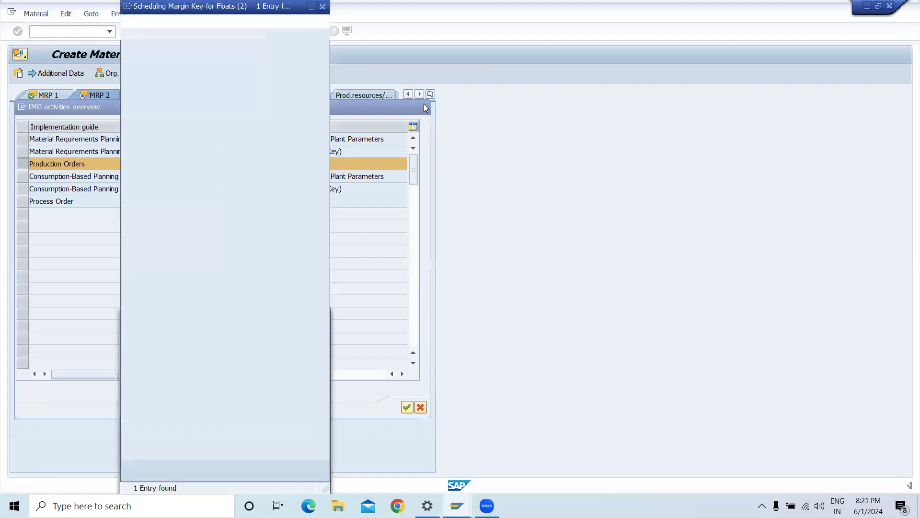
Assign scheduling margin key 000, set in-house production to 3 days, and continue to the MRP 3 view.
click(268, 72)
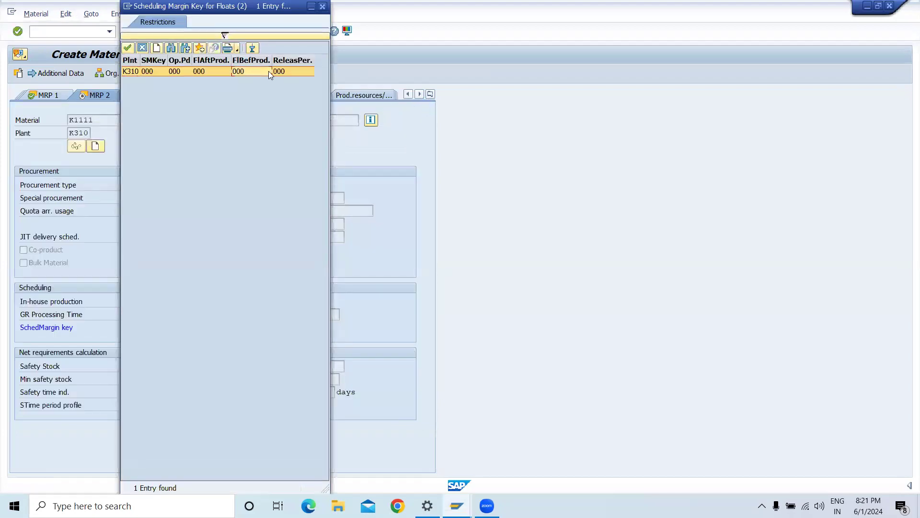
double_click(268, 70)
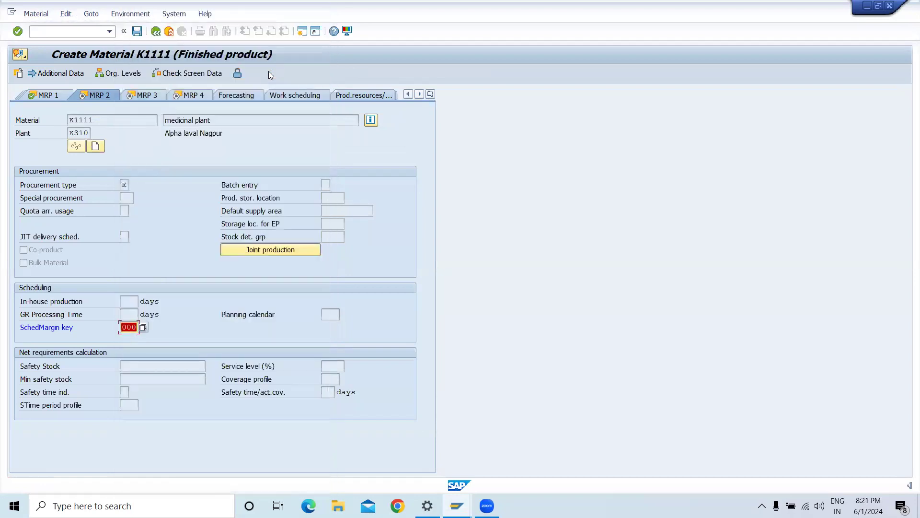
key(Return)
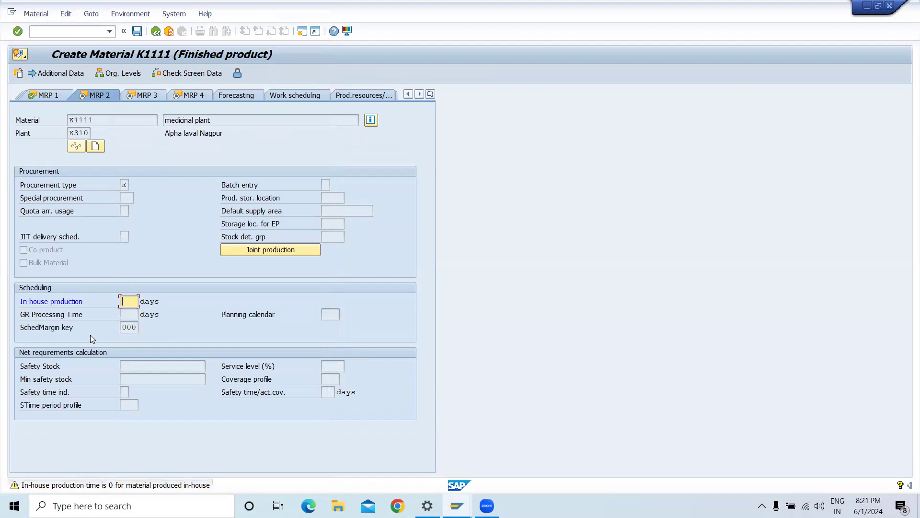
text(3)
key(Return)
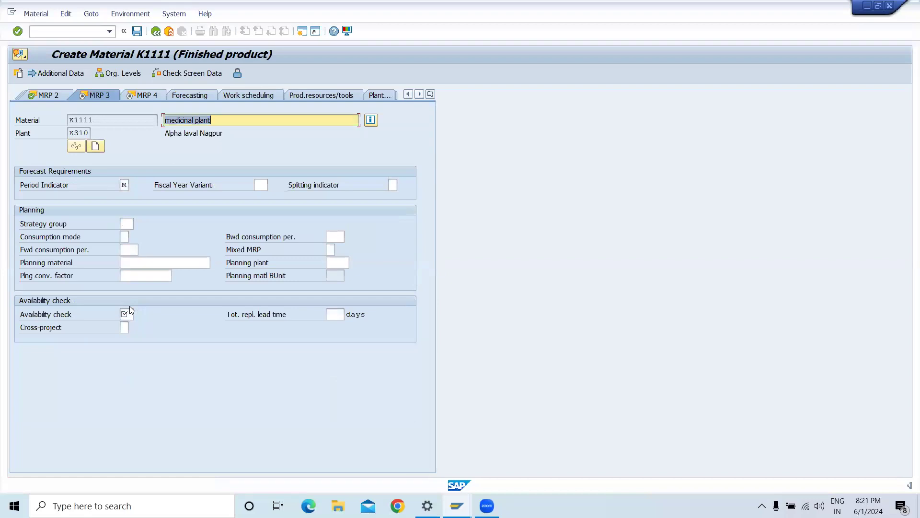
Set the availability check to 01 (Daily requirements) and continue to the MRP 4 view.
key(Return)
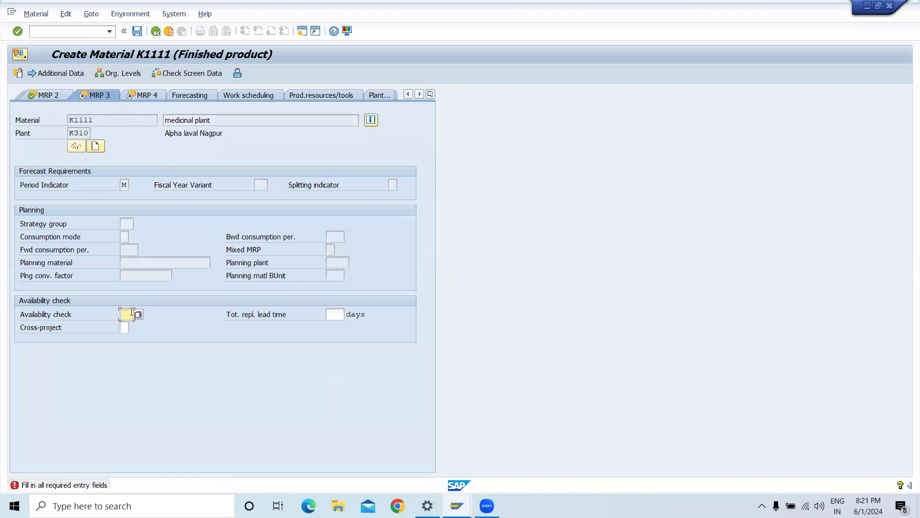
click(138, 315)
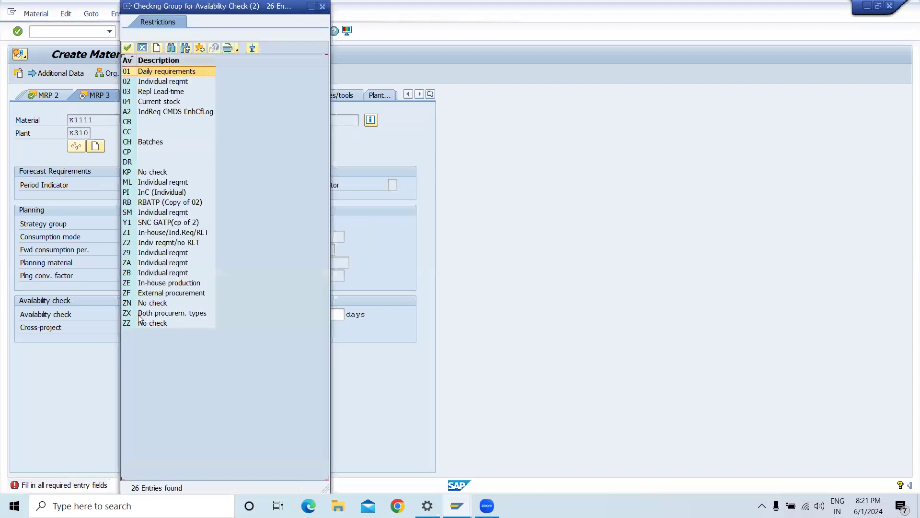
click(168, 73)
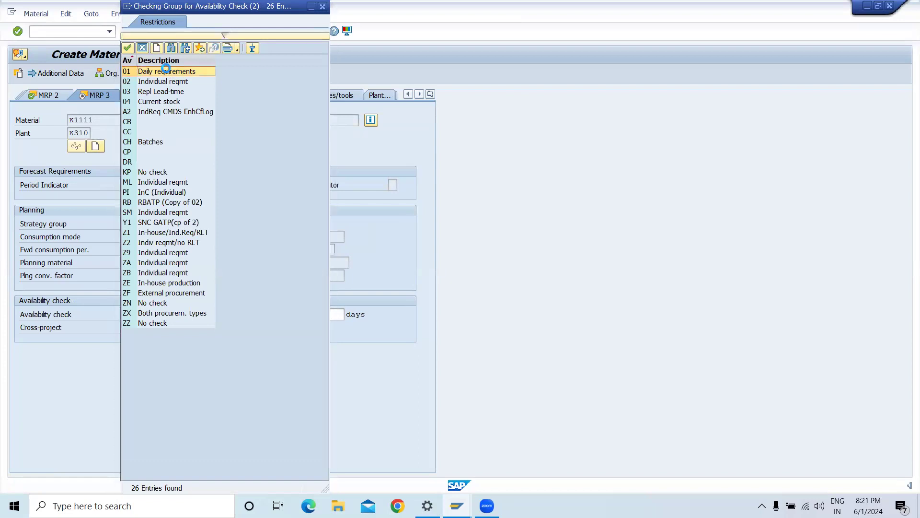
double_click(166, 71)
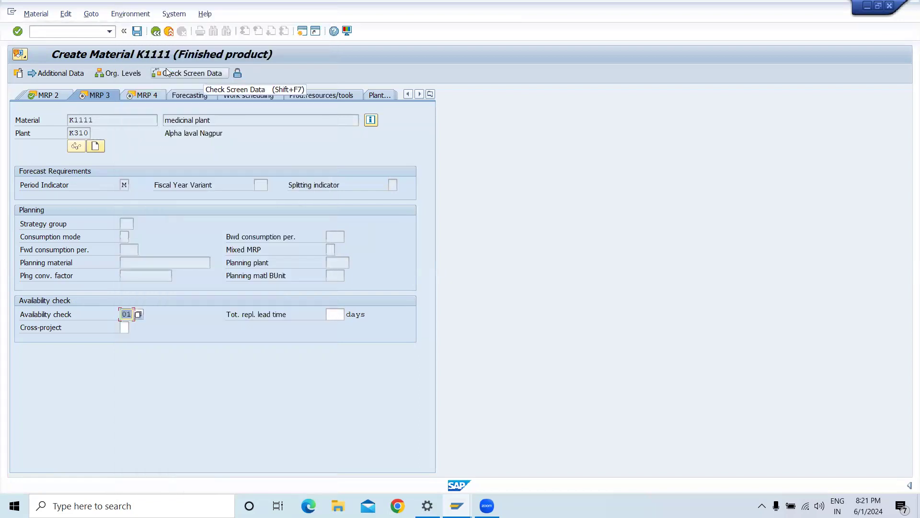
key(Return)
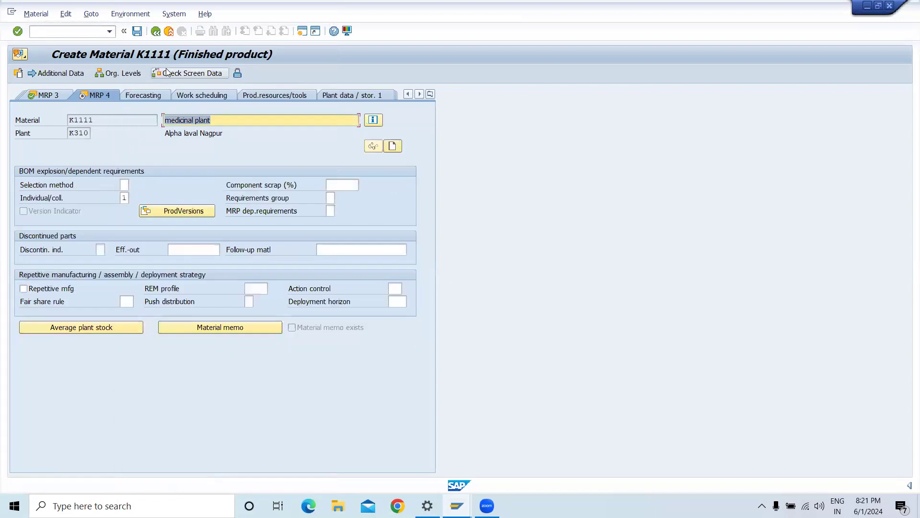
Accept the MRP 4 and Costing 1 views as they are, and assign valuation class 7920 (Finished products) in Costing 2.
key(Return)
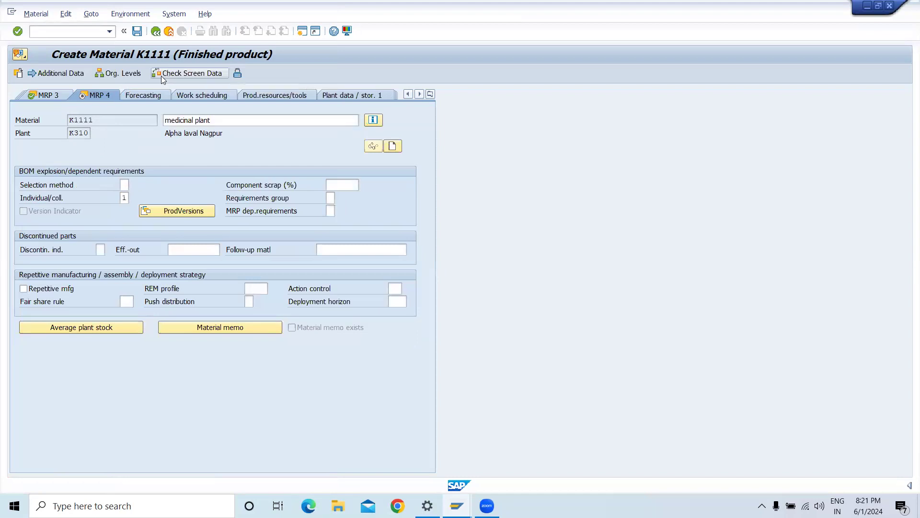
key(Return)
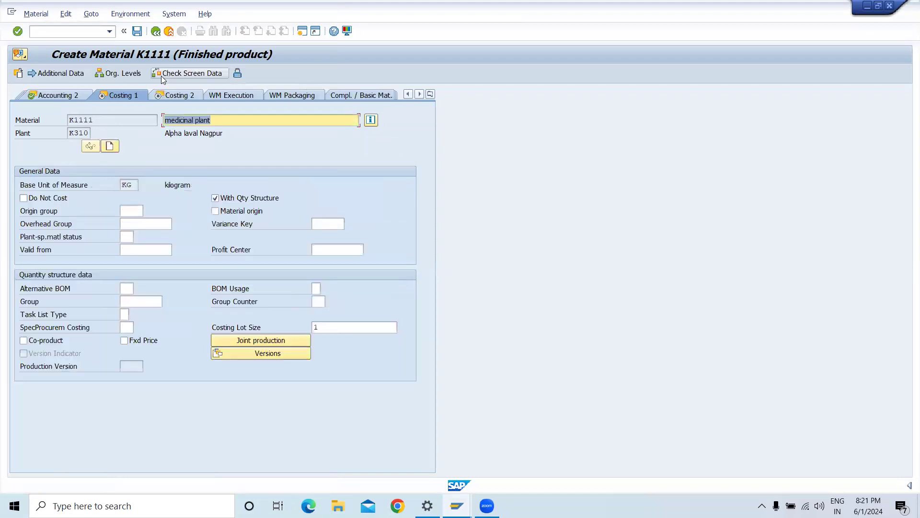
key(Return)
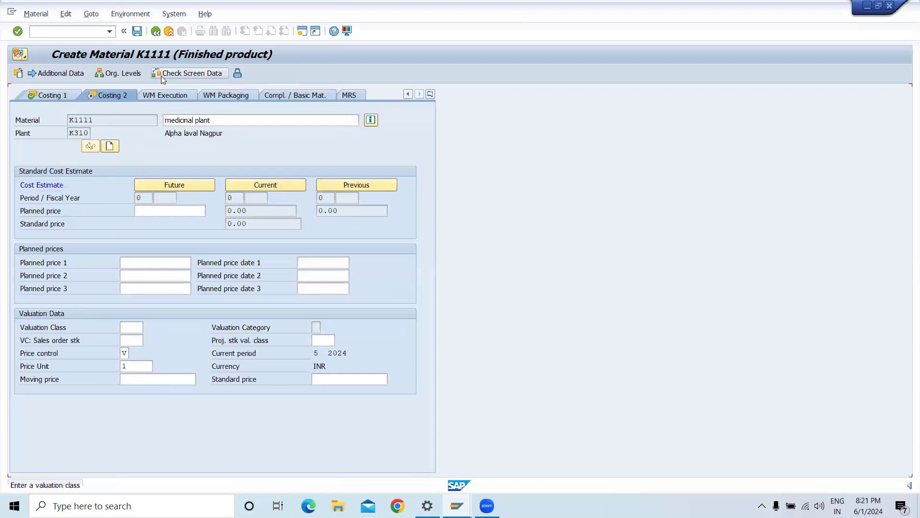
key(Return)
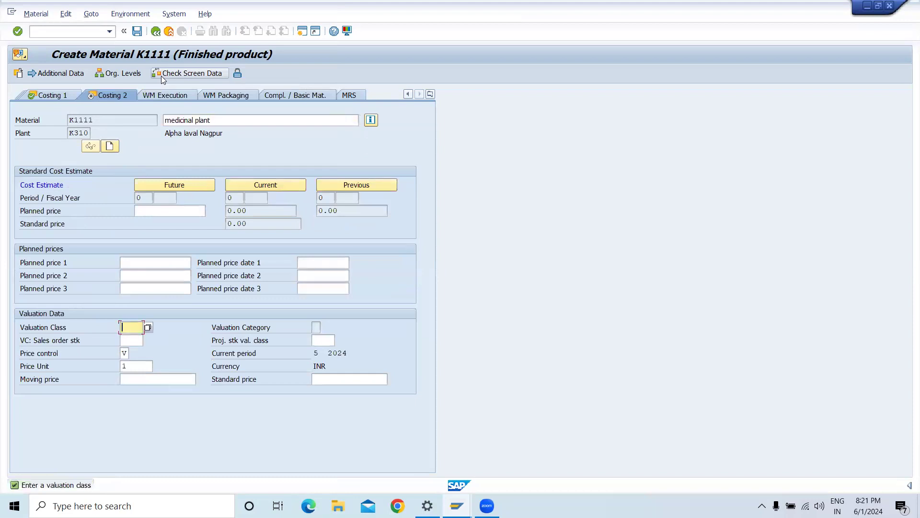
key(Return)
click(148, 327)
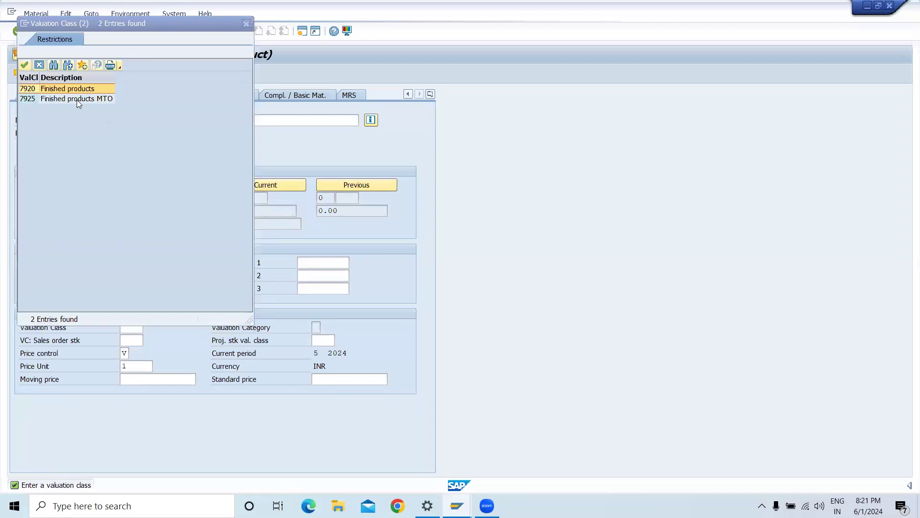
click(77, 90)
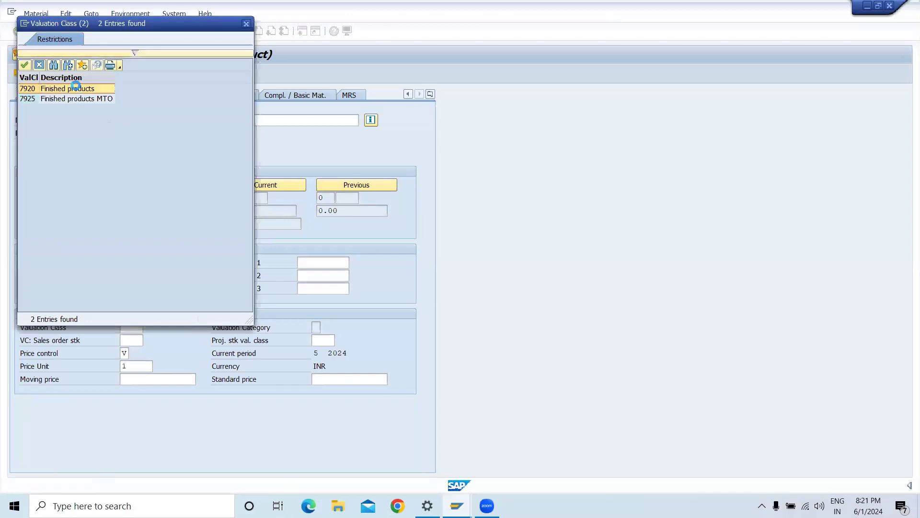
double_click(77, 89)
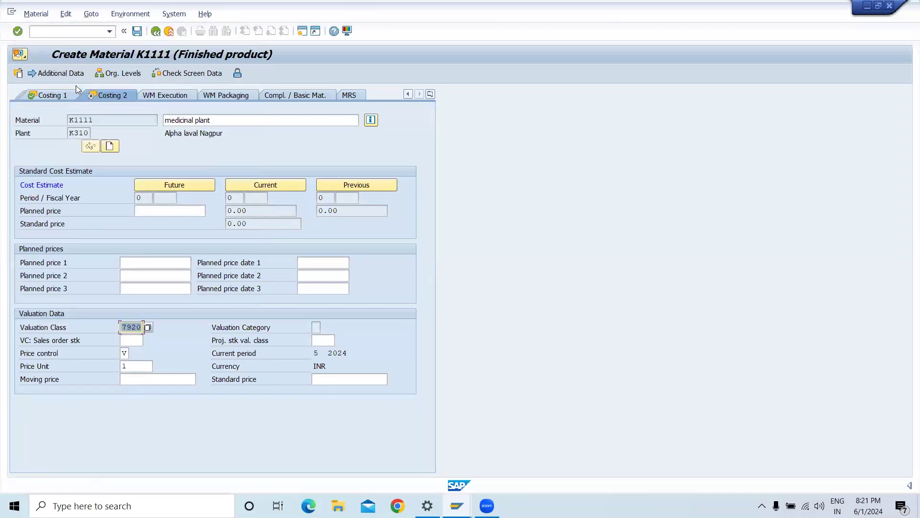
key(Return)
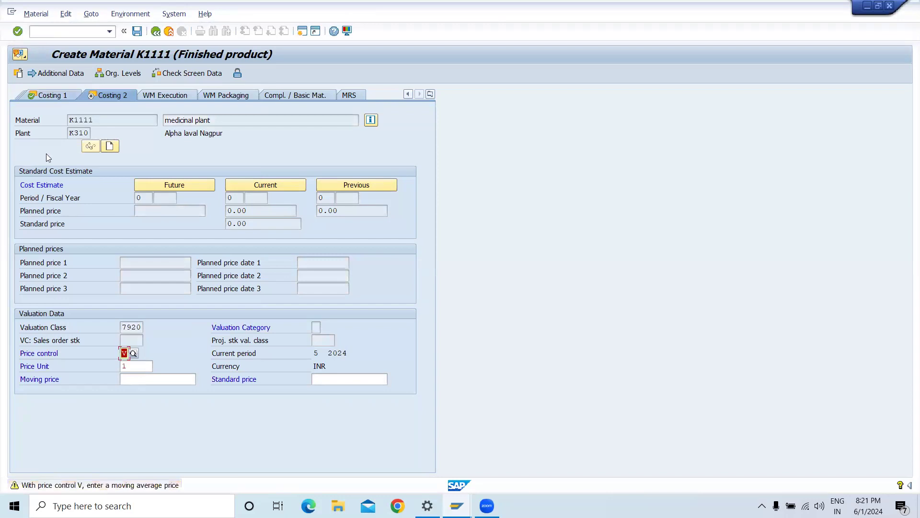
Set the moving price to 1 and save the plant K310 data for material K1111.
click(155, 379)
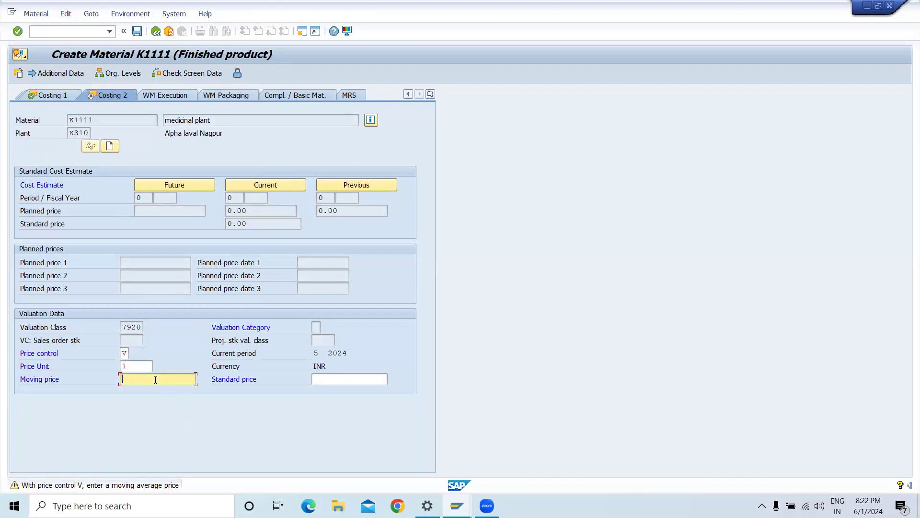
text(1)
key(Return)
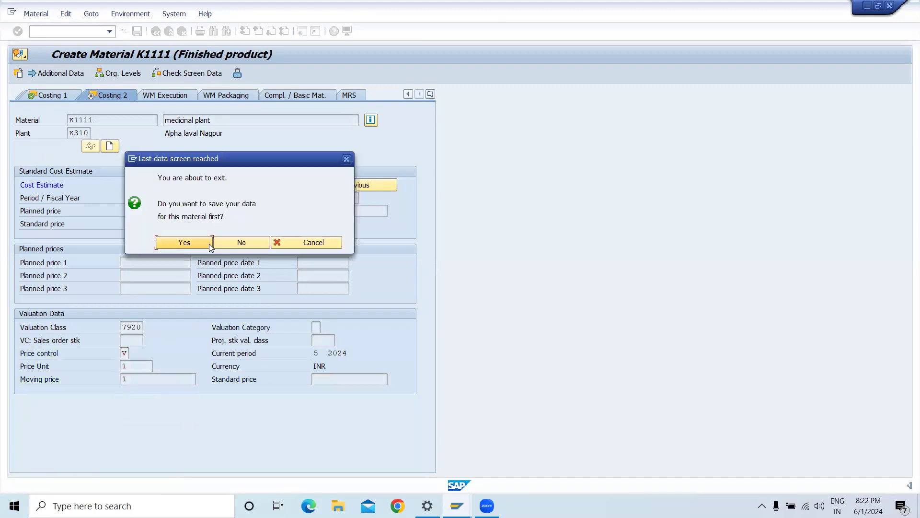
click(184, 246)
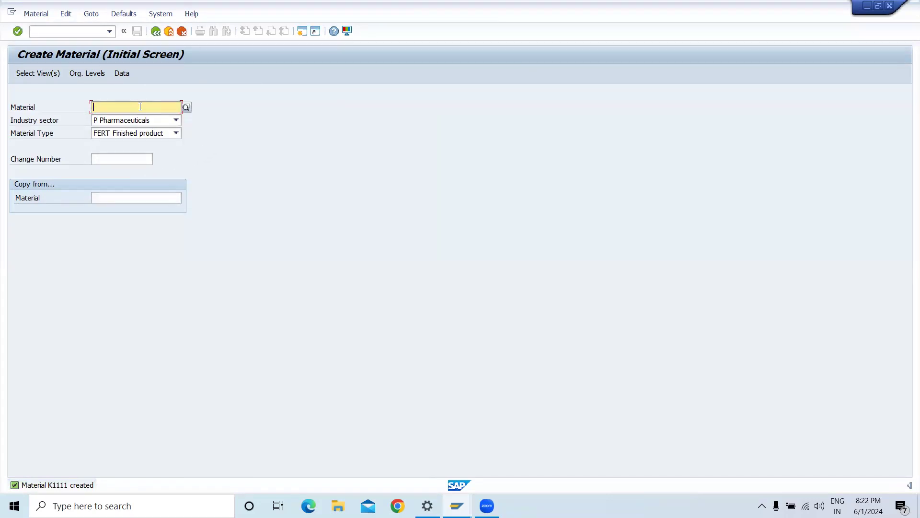
text(R-)
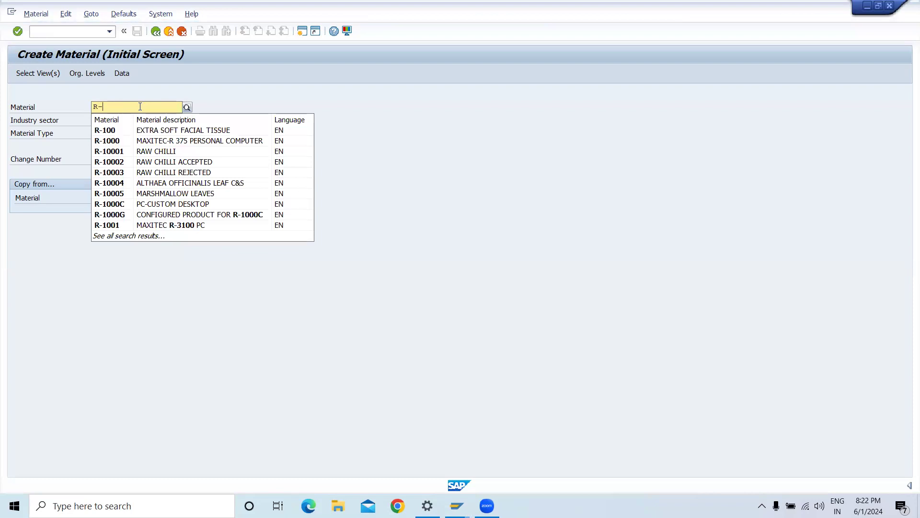
key(BackSpace)
key(BackSpace)
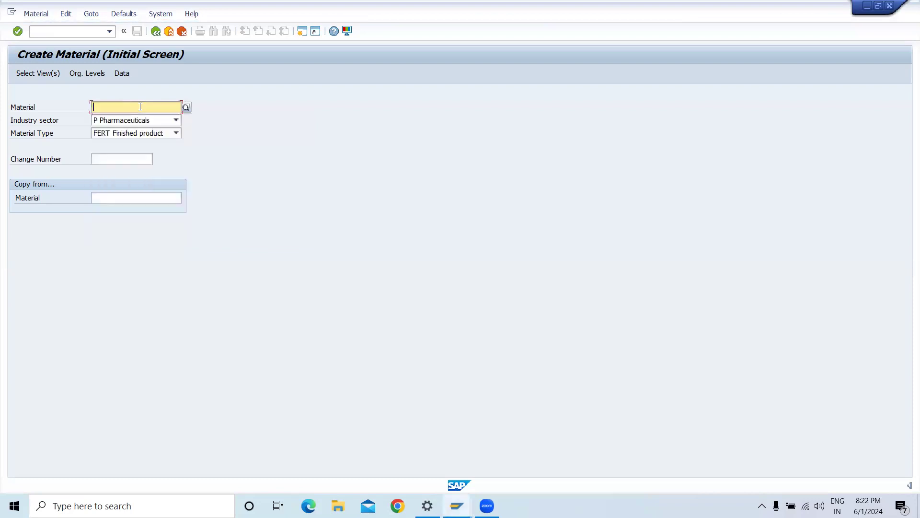
Display material K1111 with its preselected views, check Basic data 1, and return to the main menu.
text(k)
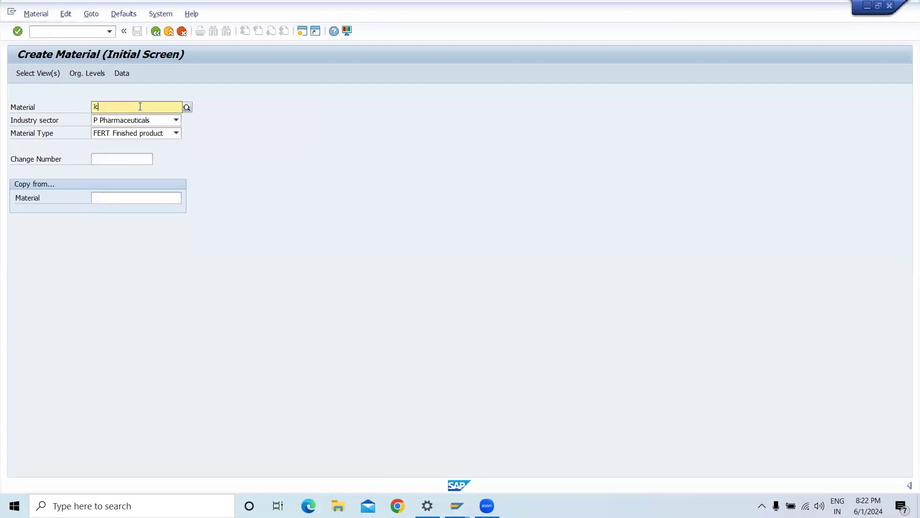
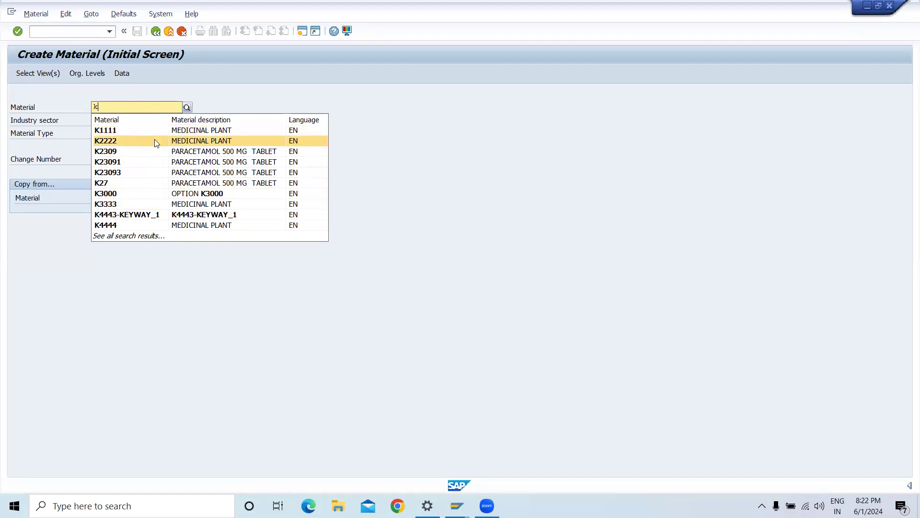
click(154, 141)
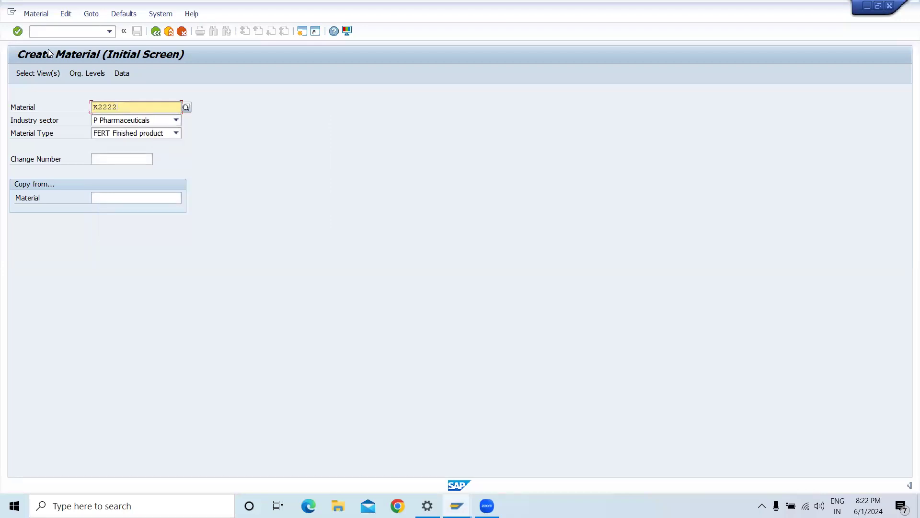
click(37, 13)
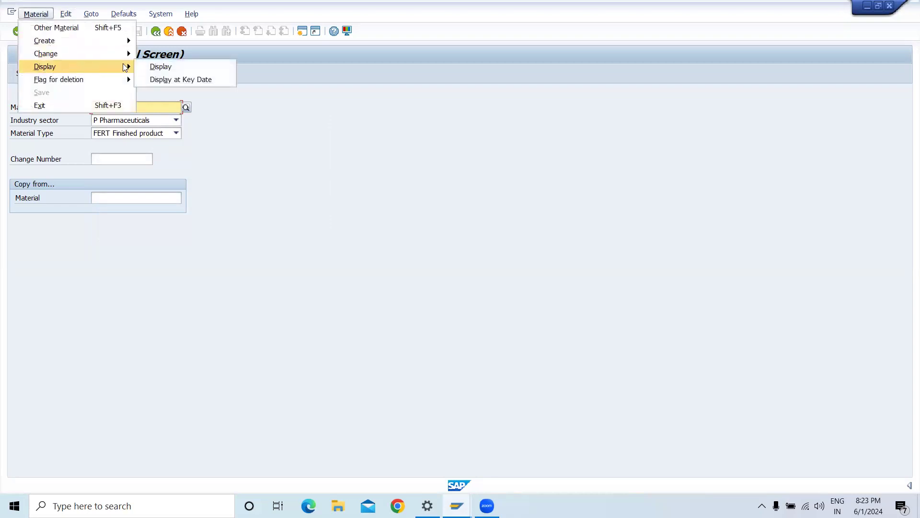
click(158, 67)
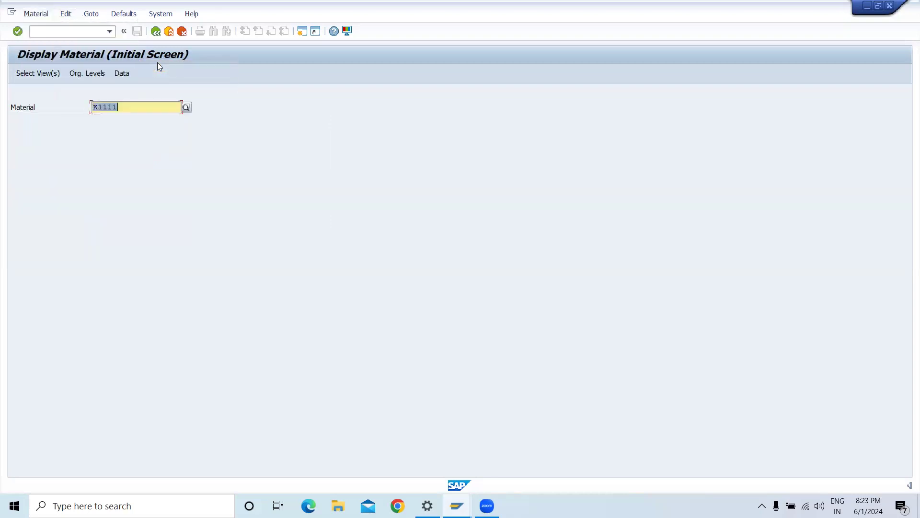
key(Return)
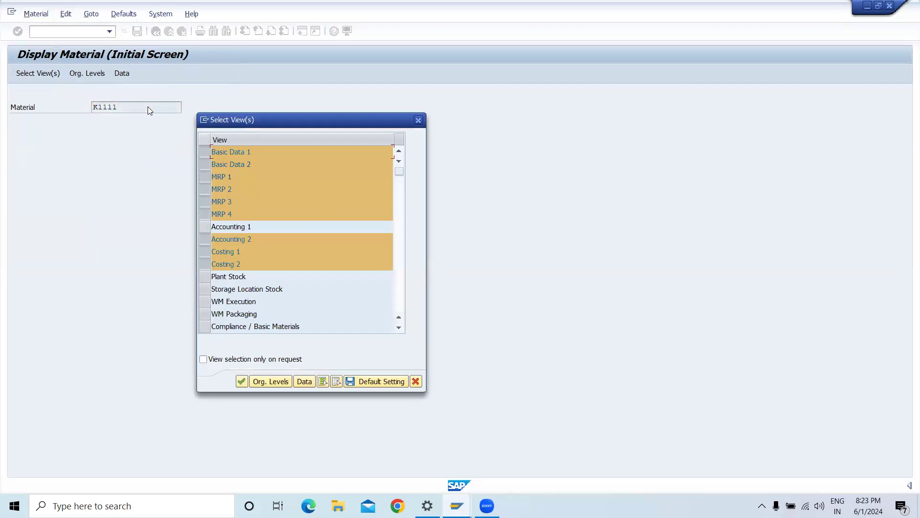
click(241, 382)
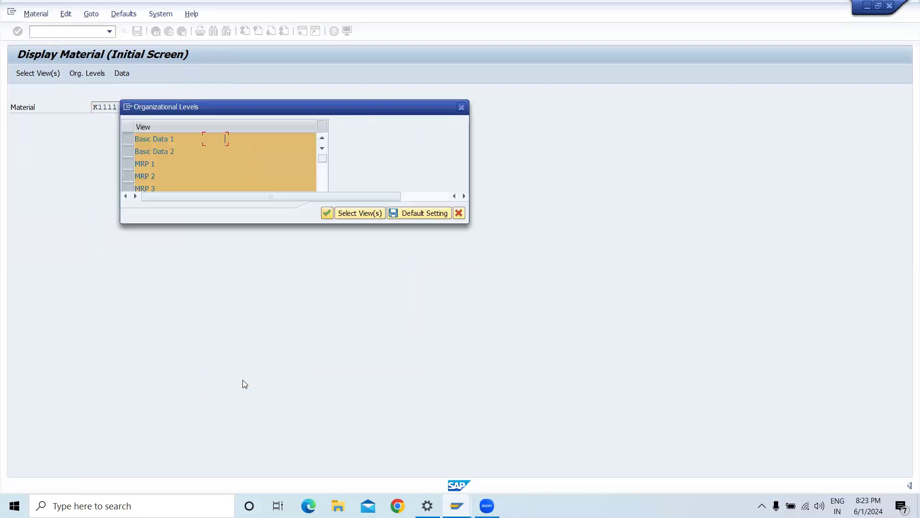
click(330, 206)
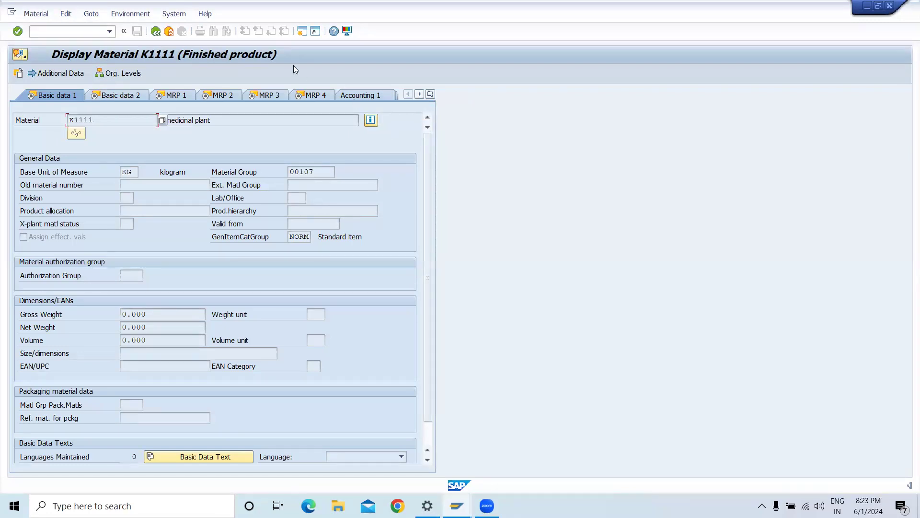
click(155, 32)
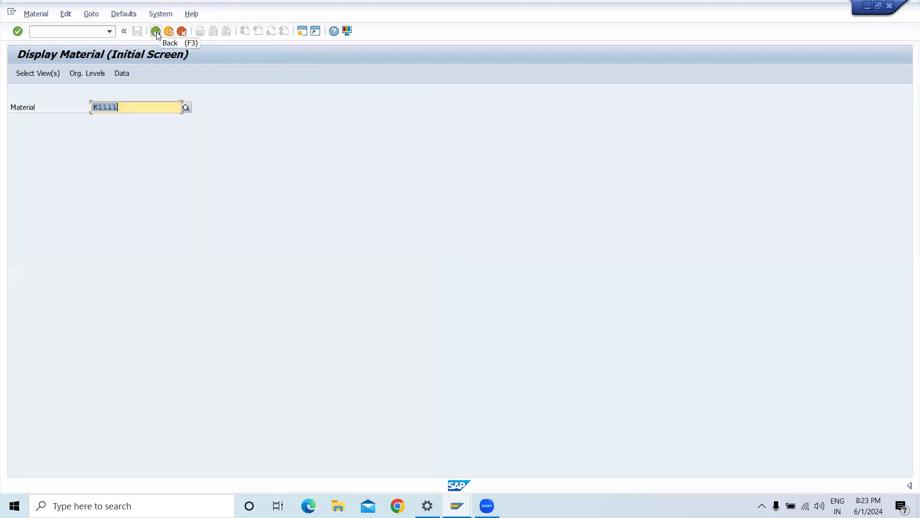
click(156, 31)
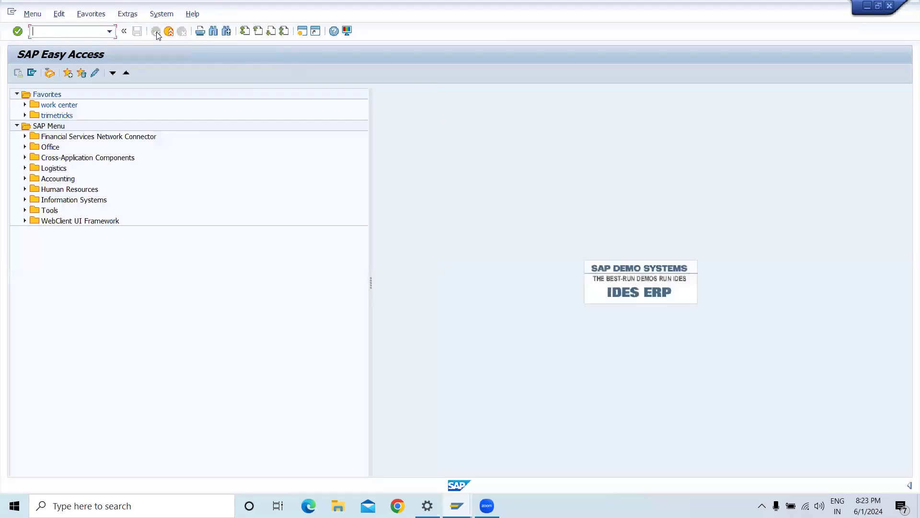
Start material creation with transaction MM01 and enter K2121 as the new material number.
click(43, 31)
text(mm01)
key(Return)
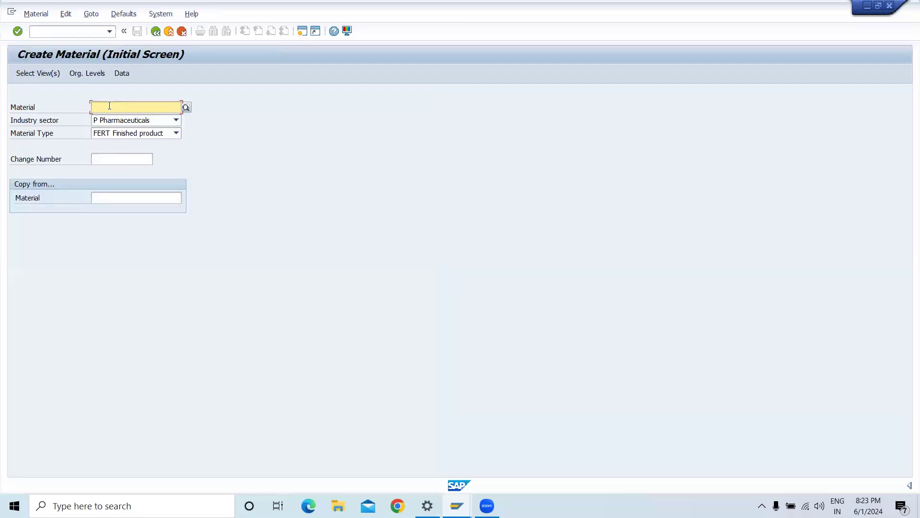
text(R)
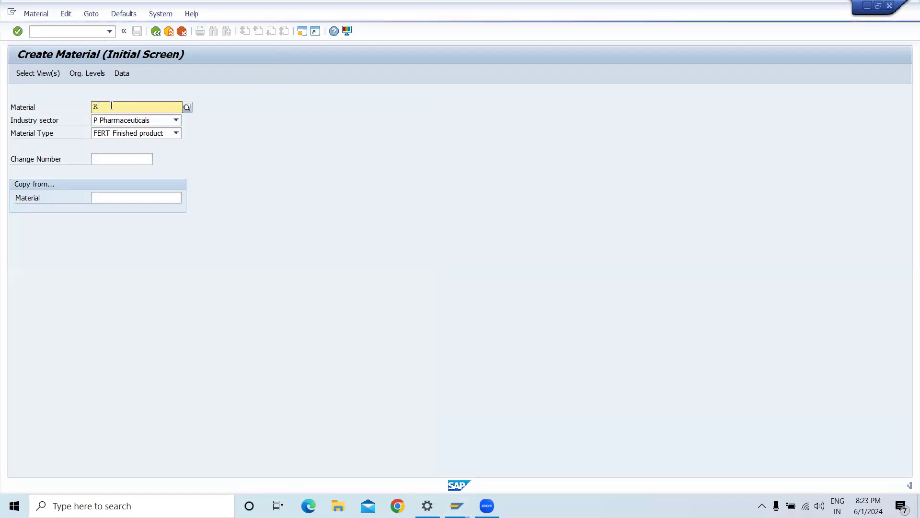
text(2121)
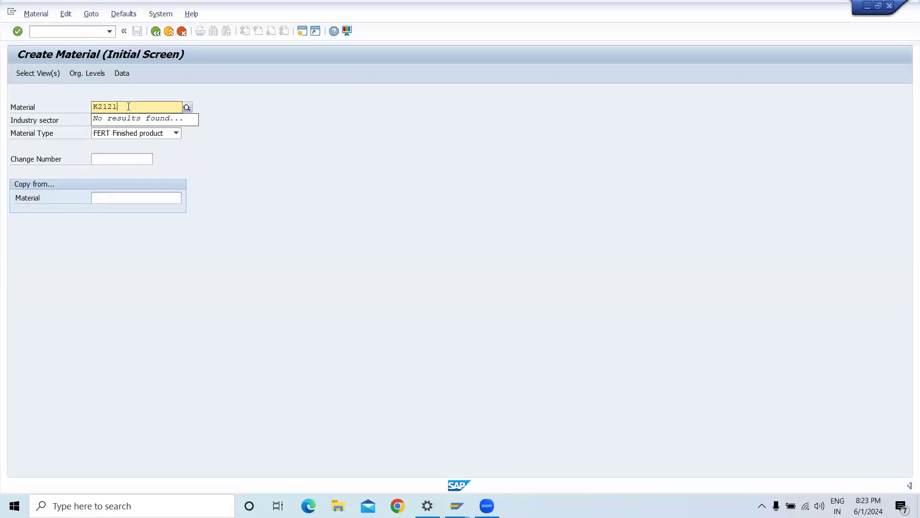
key(Escape)
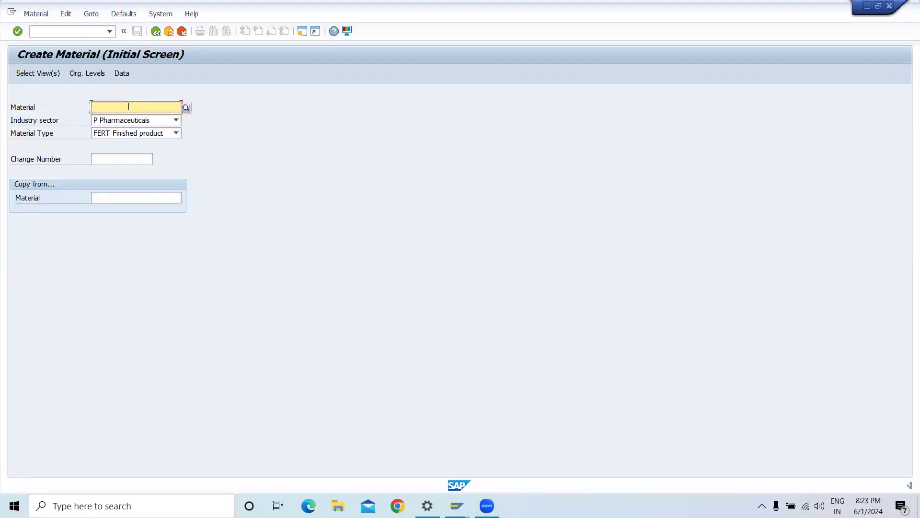
text(k)
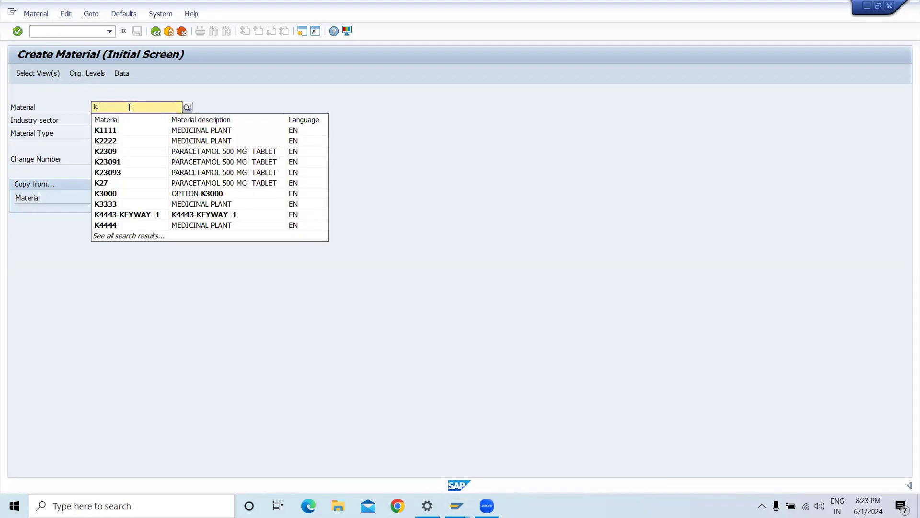
text(2121)
click(209, 169)
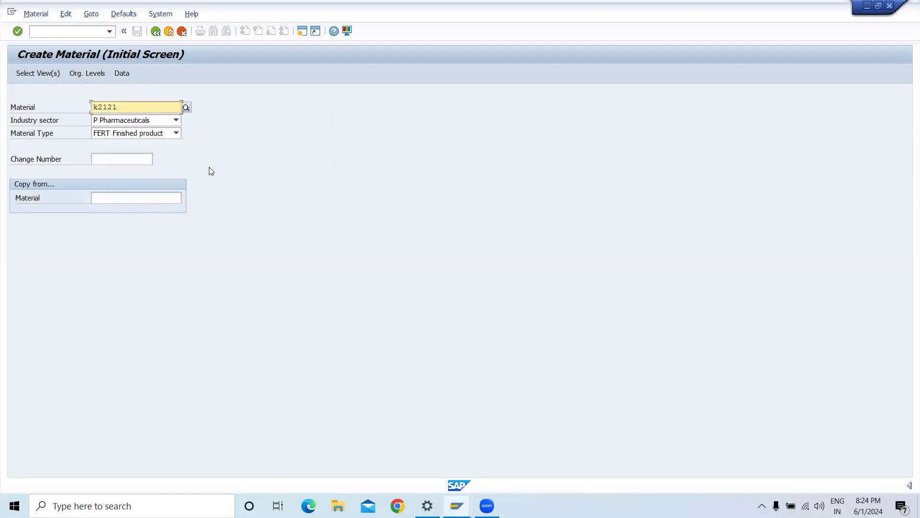
Set the material type to HALB Semi-finished product and accept the preselected views for K2121.
click(177, 133)
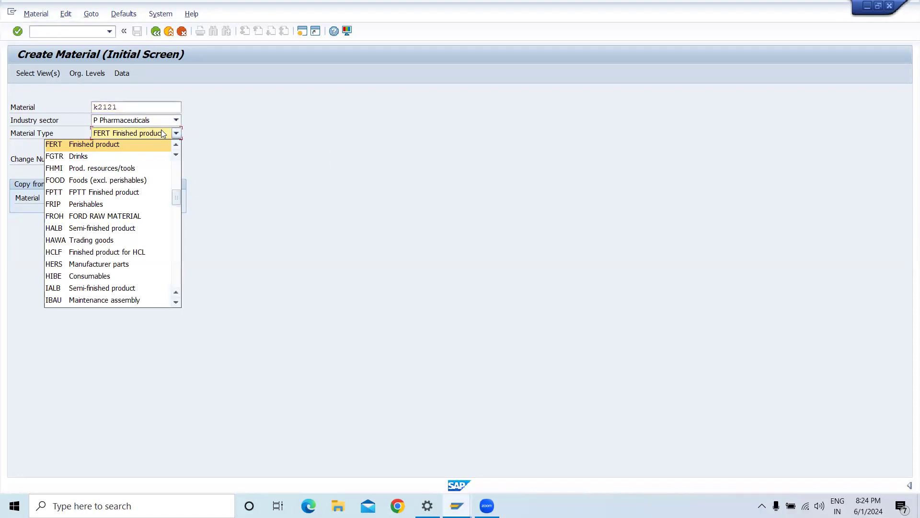
click(162, 134)
click(162, 134)
click(162, 134)
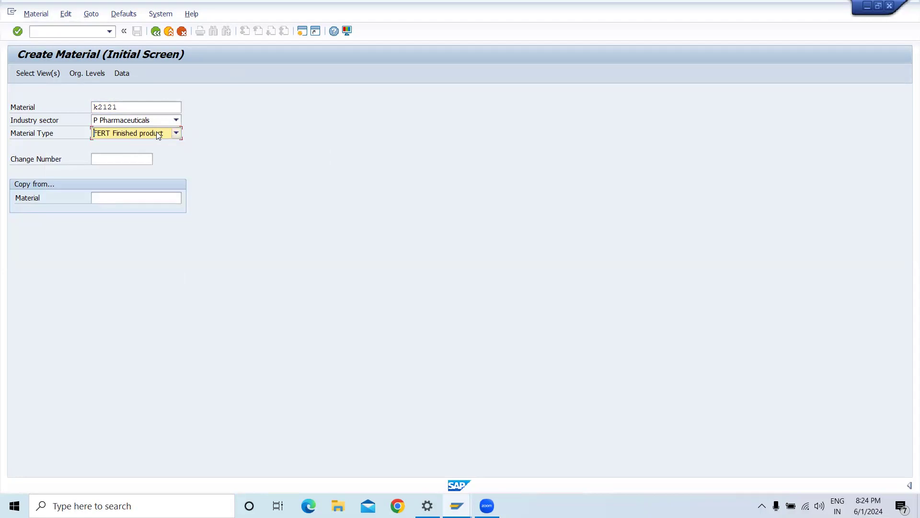
click(164, 133)
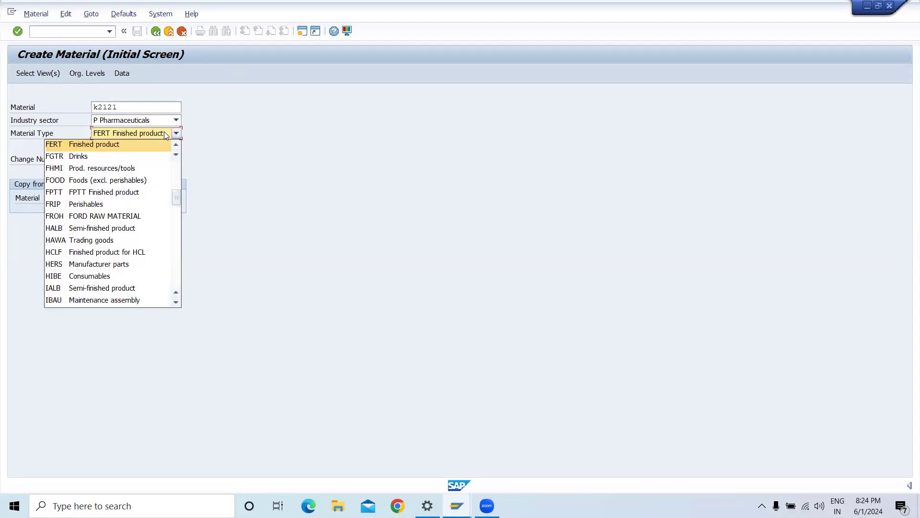
click(119, 228)
key(Return)
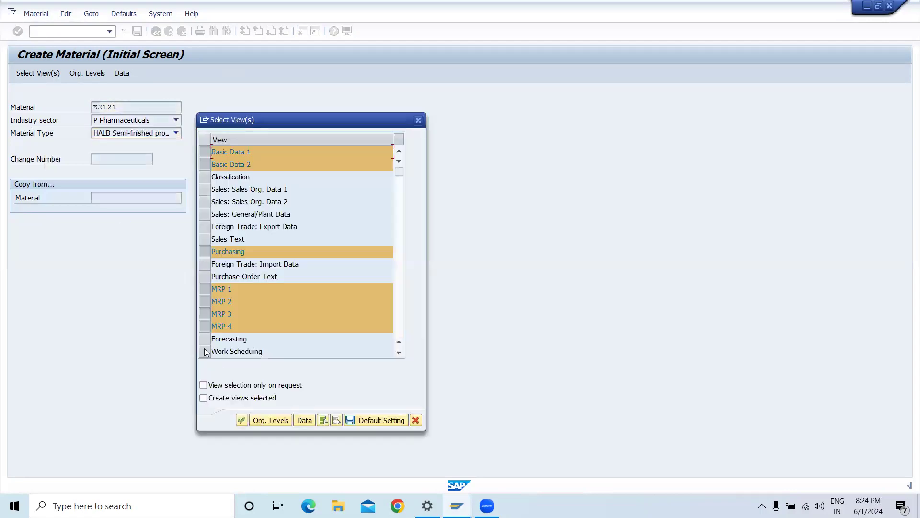
click(241, 420)
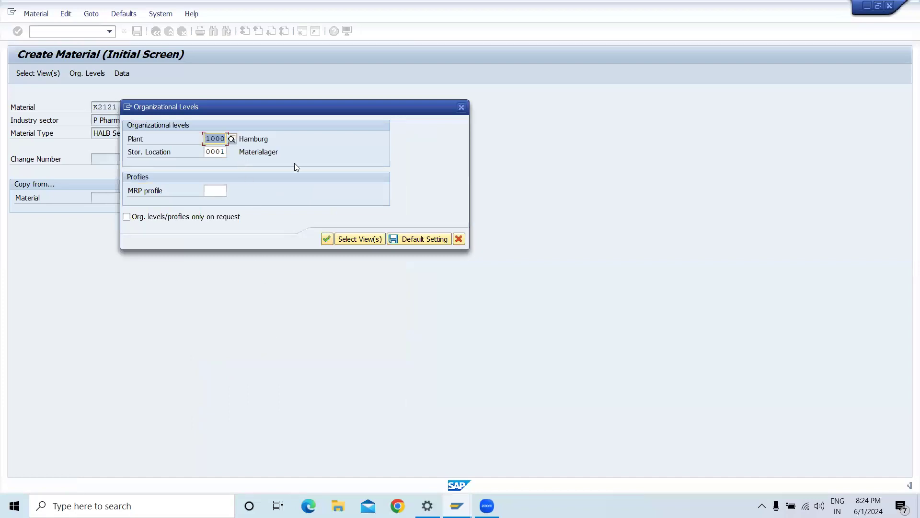
Set the plant to K310 in the organizational levels.
click(224, 139)
key(BackSpace)
key(BackSpace)
key(BackSpace)
key(BackSpace)
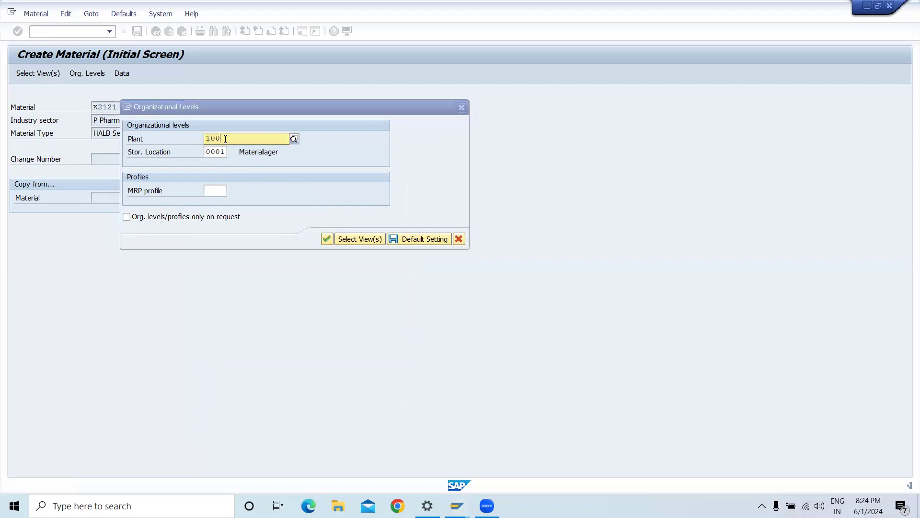
text(k31)
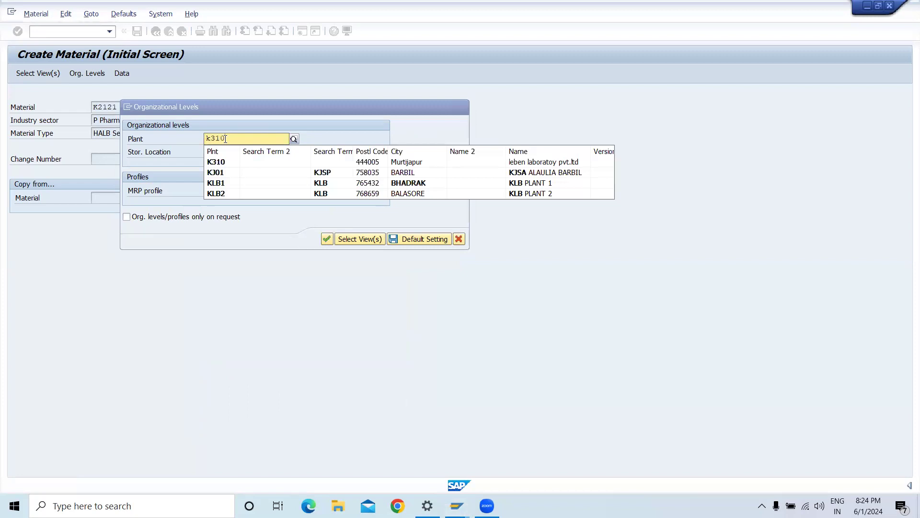
click(224, 163)
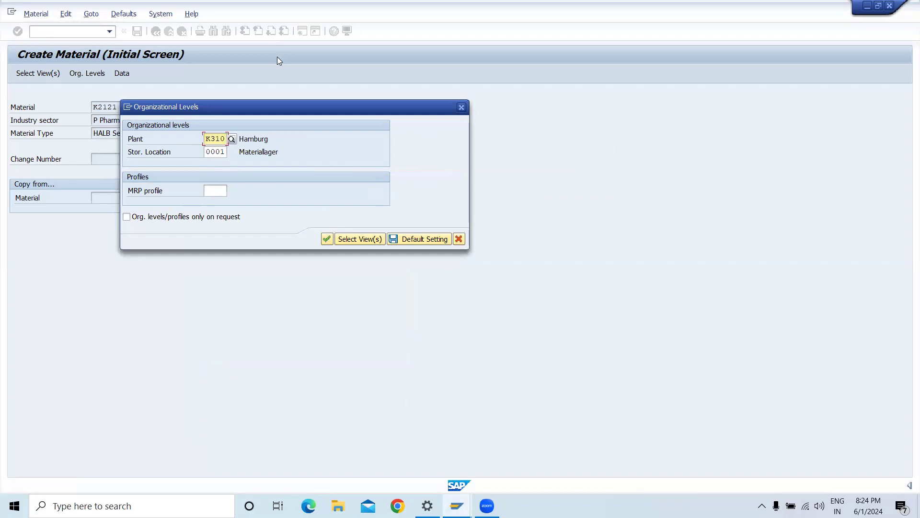
Set the storage location to K002 (semi fnshed) and continue to the Basic data 1 view.
click(224, 153)
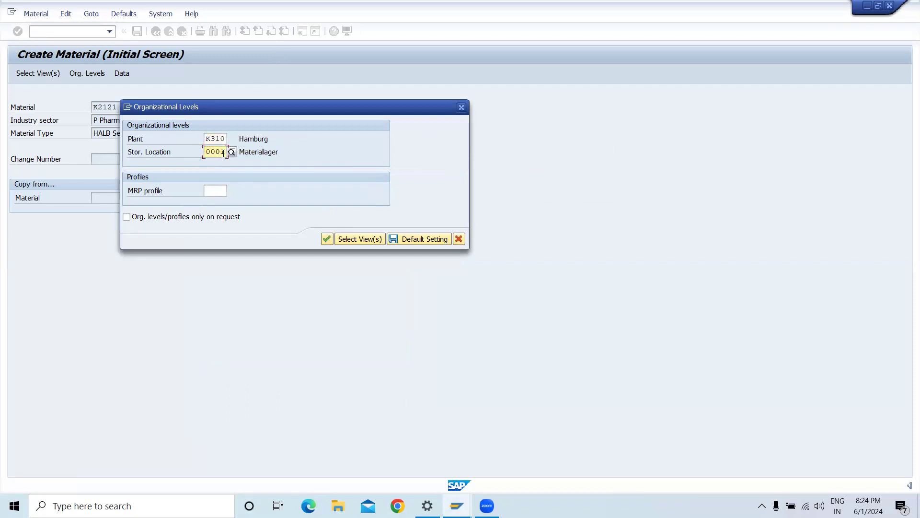
key(BackSpace)
key(BackSpace)
key(BackSpace)
key(BackSpace)
text(k)
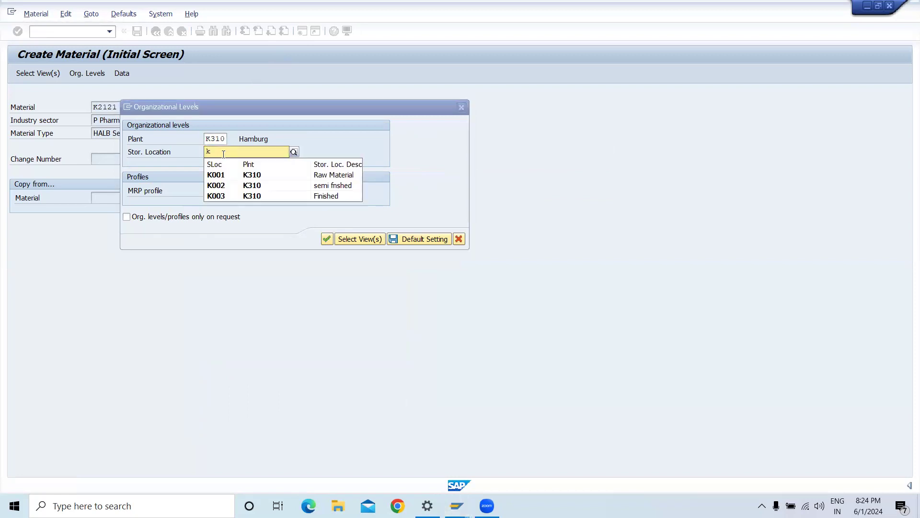
click(215, 185)
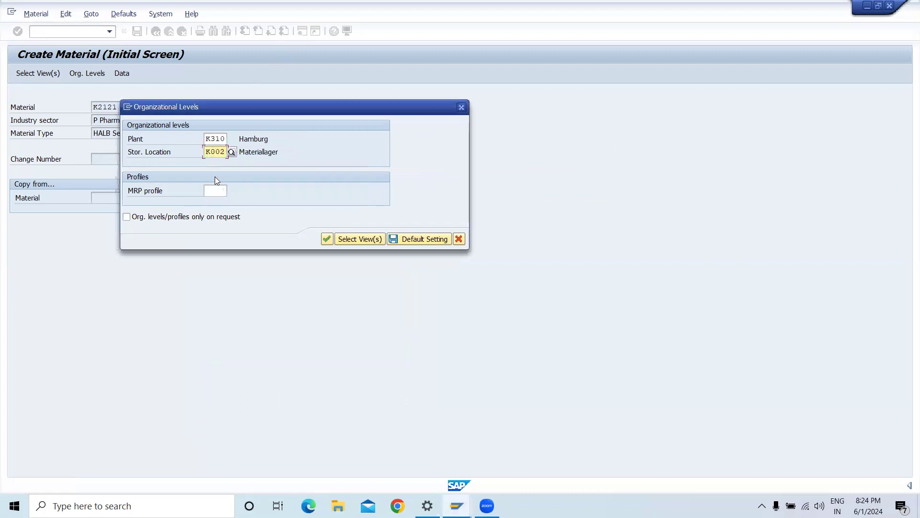
click(326, 239)
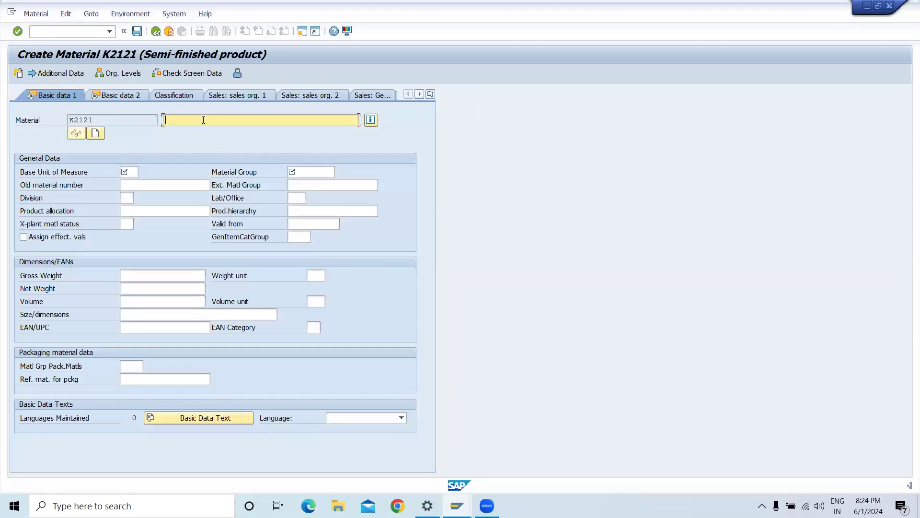
Enter "semi finshed" as the description of material K2121.
text(n)
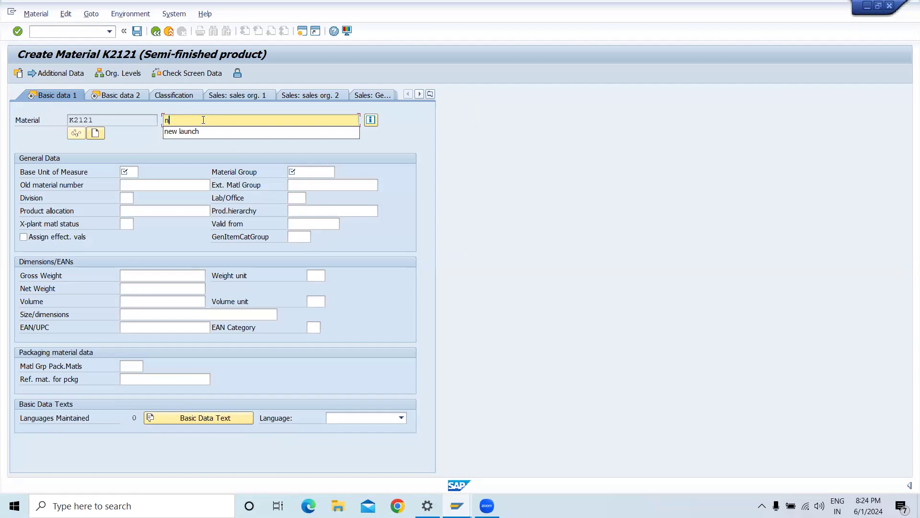
key(BackSpace)
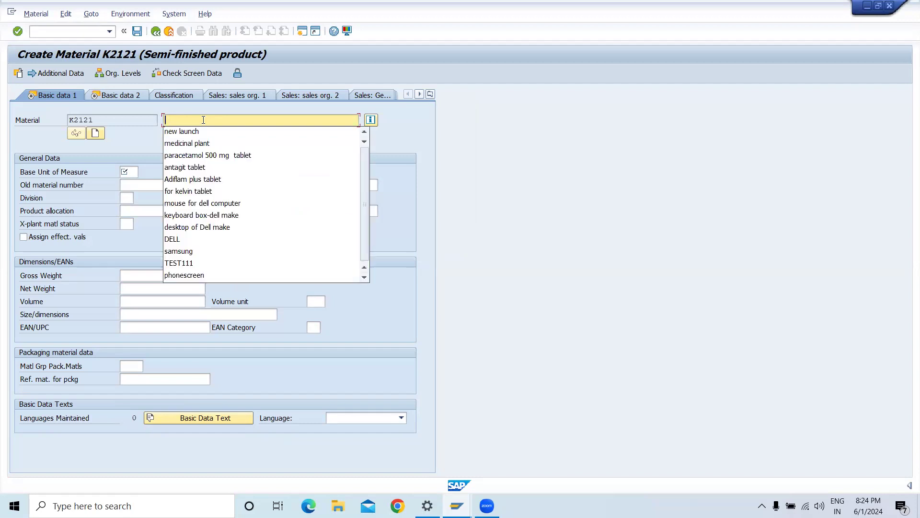
text(a)
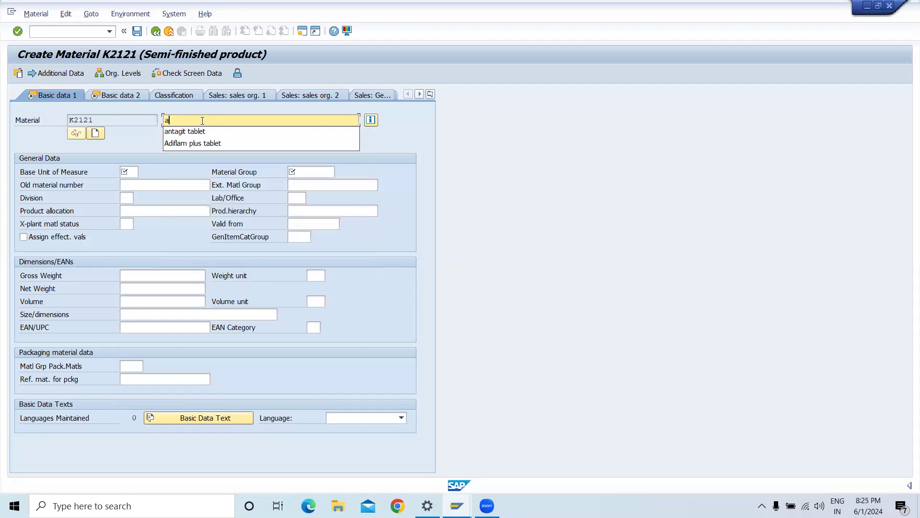
text(l)
key(BackSpace)
key(BackSpace)
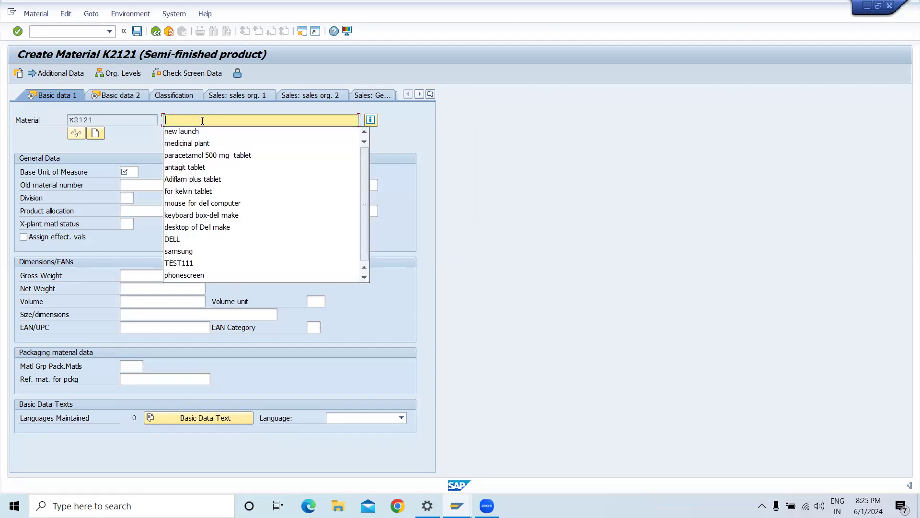
text(semi )
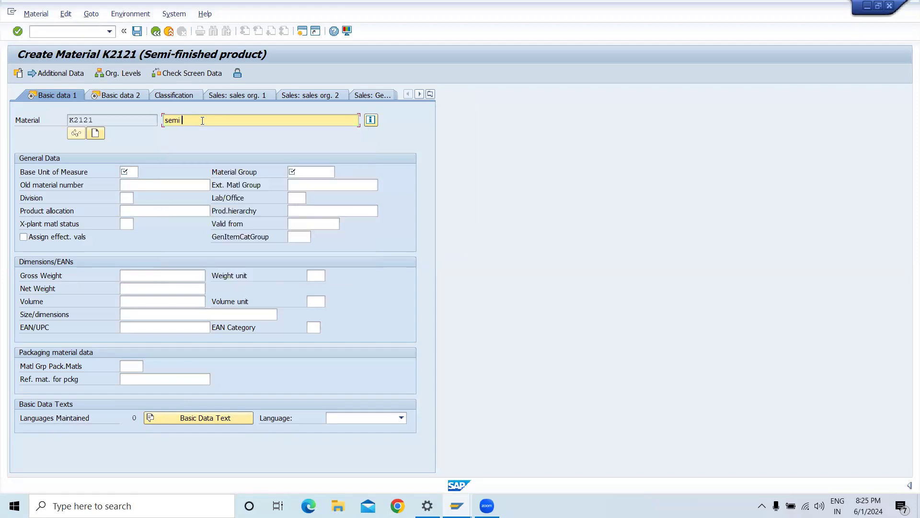
text(finshed)
Set the base unit of measure of material K2121 to PC and confirm the entry.
click(125, 172)
click(125, 171)
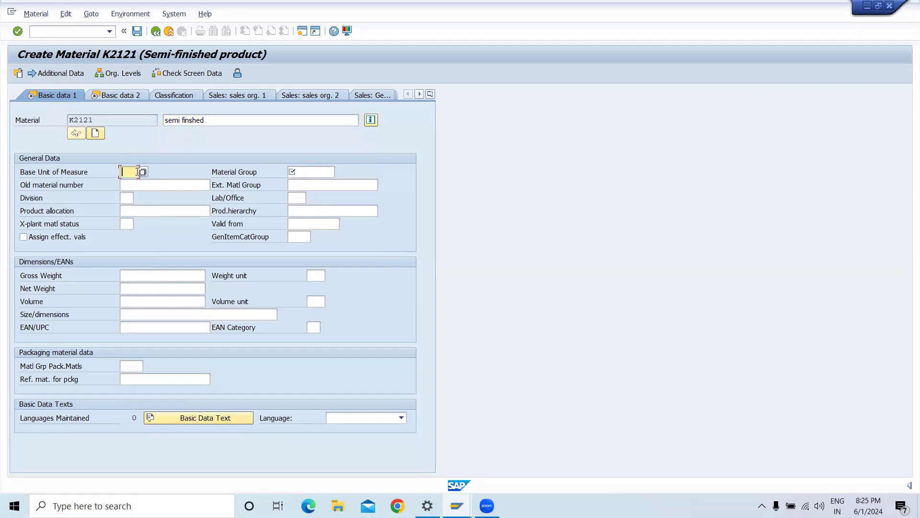
text(pc)
key(Return)
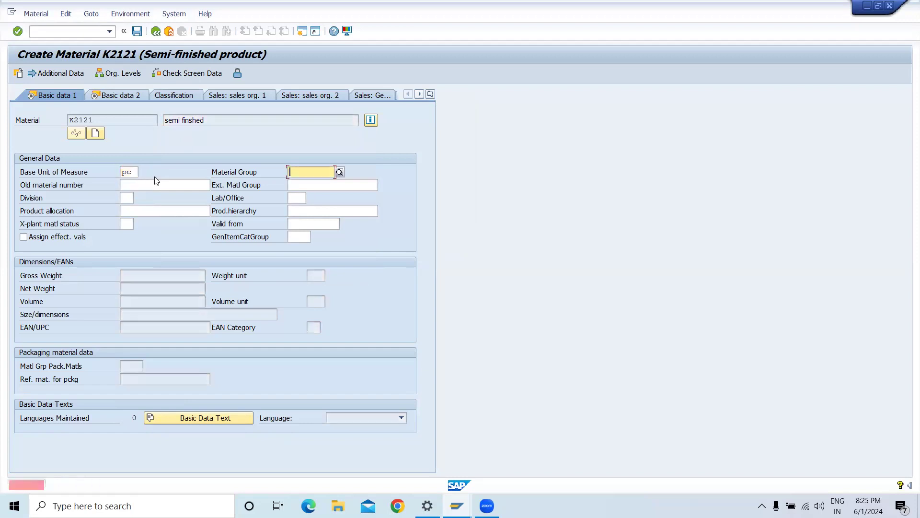
Assign material group 00107 to material K2121 and continue past Basic data 2 to the MRP 1 view.
click(339, 172)
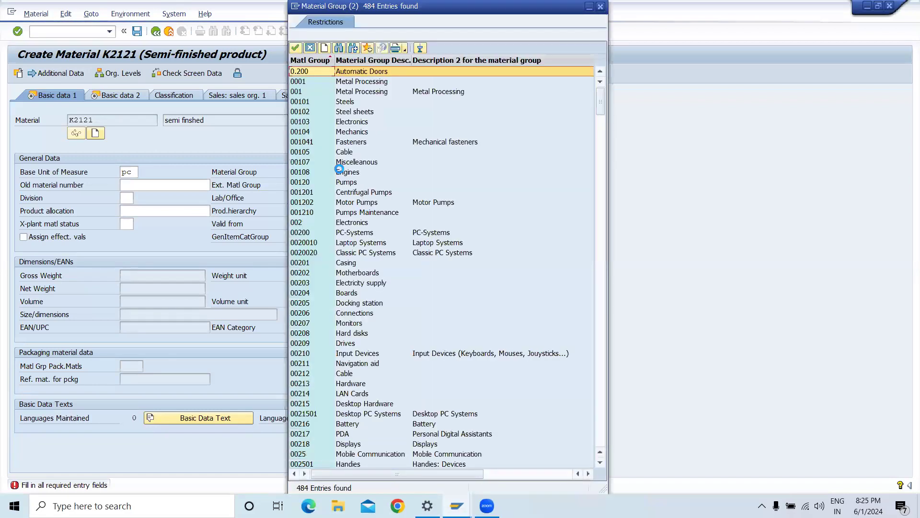
click(342, 162)
double_click(341, 162)
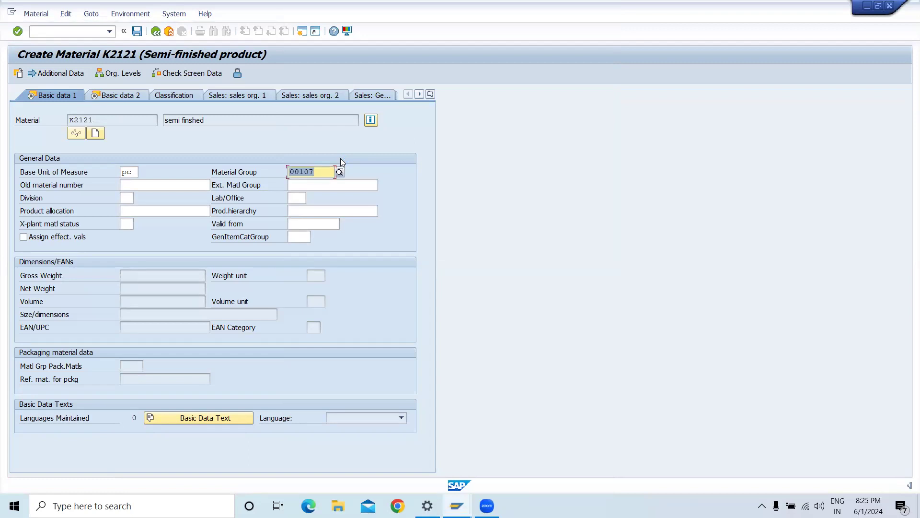
key(Return)
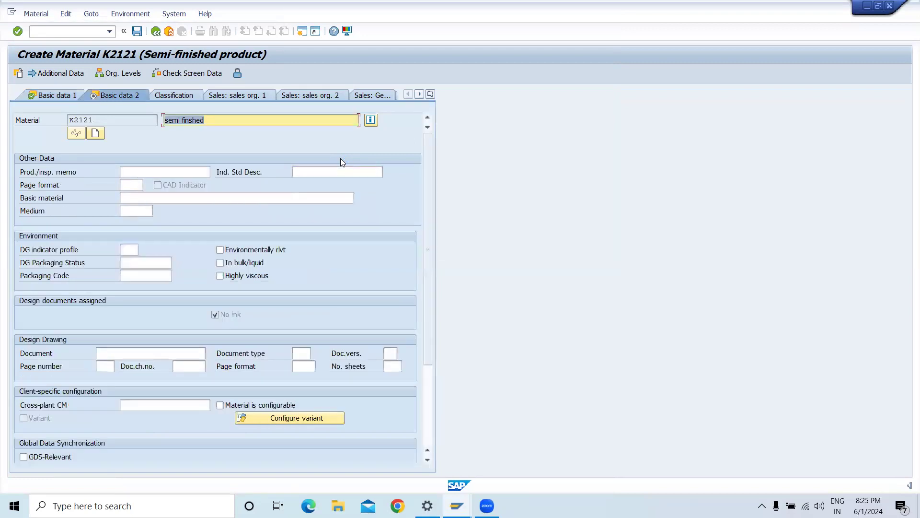
key(Return)
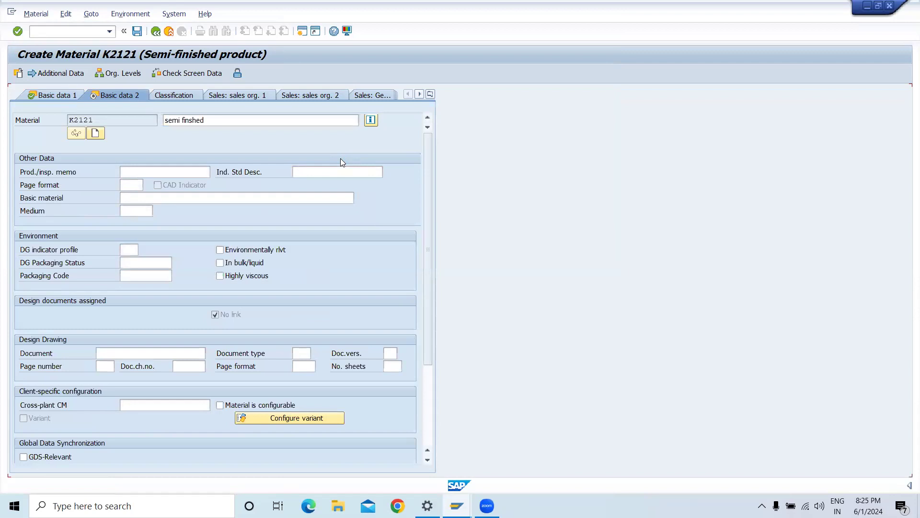
key(Return)
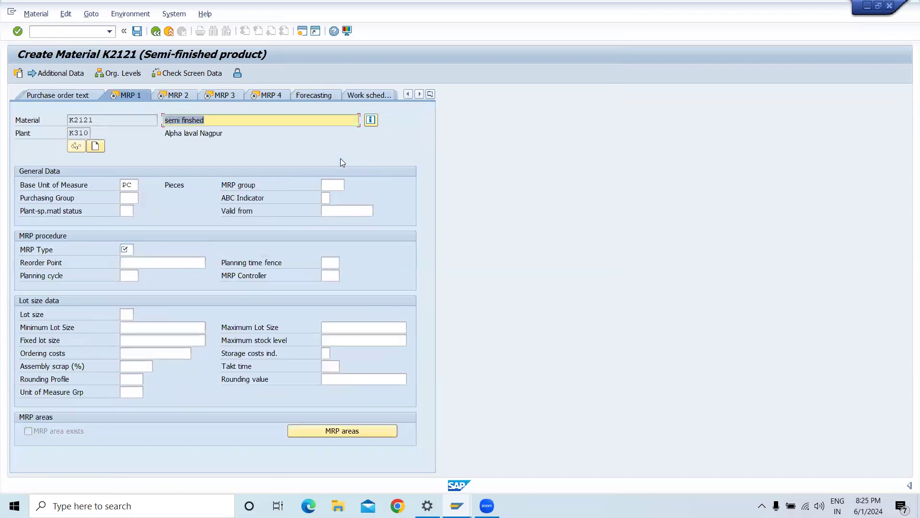
Set the MRP type of material K2121 to PD and its MRP controller to MRP.
click(125, 253)
text(pd)
key(Return)
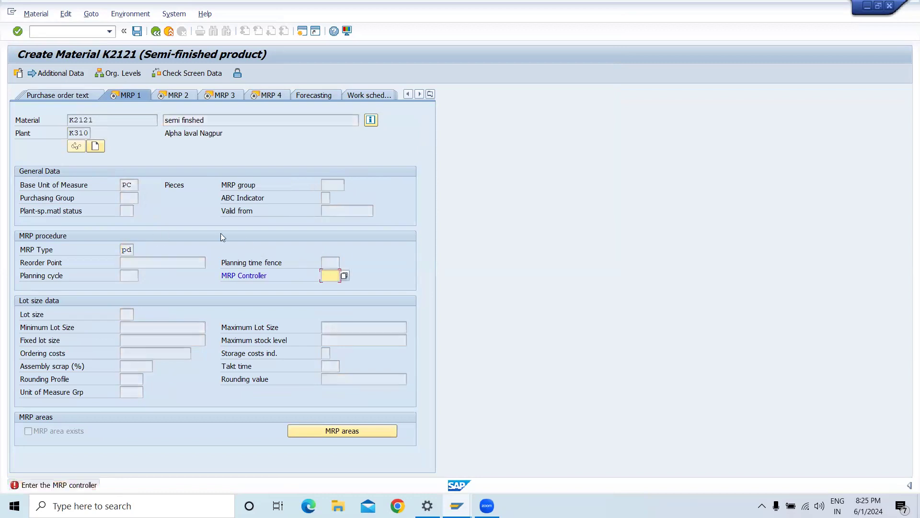
click(345, 275)
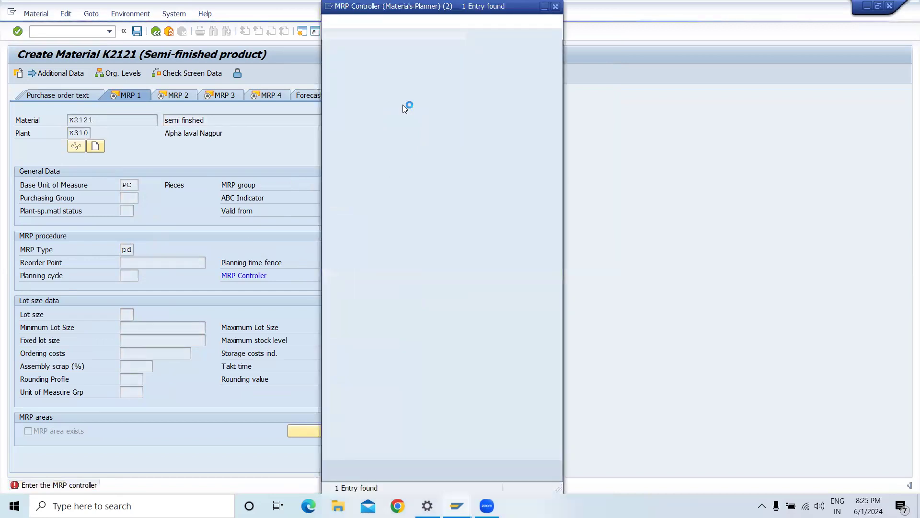
double_click(374, 71)
key(Return)
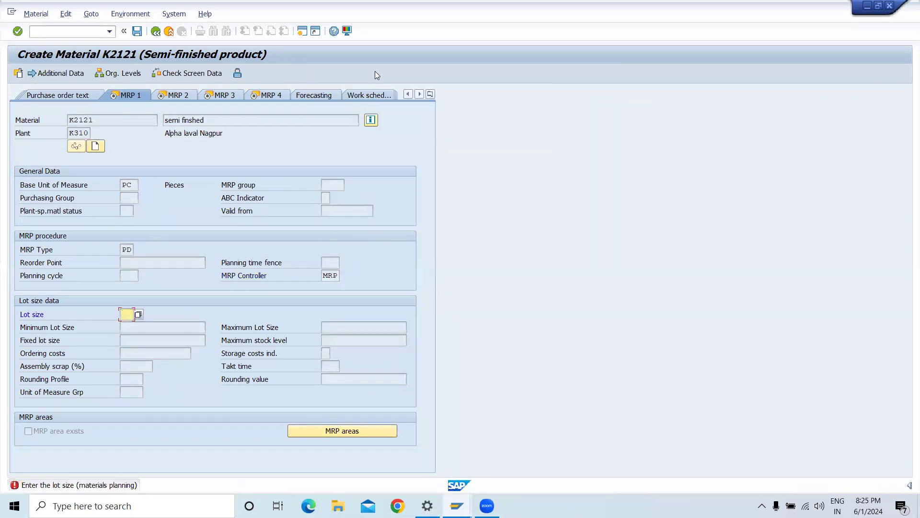
Set the lot size to EX (Lot-for-lot order quantity) and continue to the MRP 2 view.
click(138, 315)
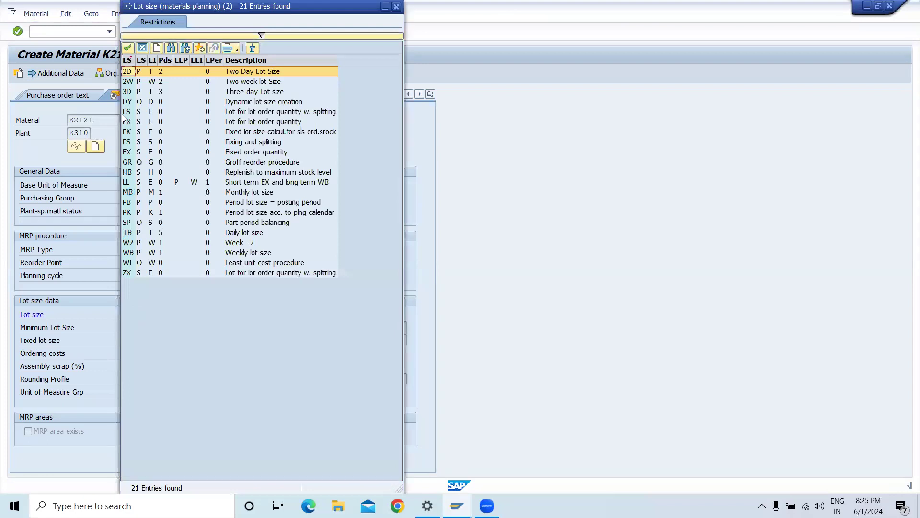
click(139, 122)
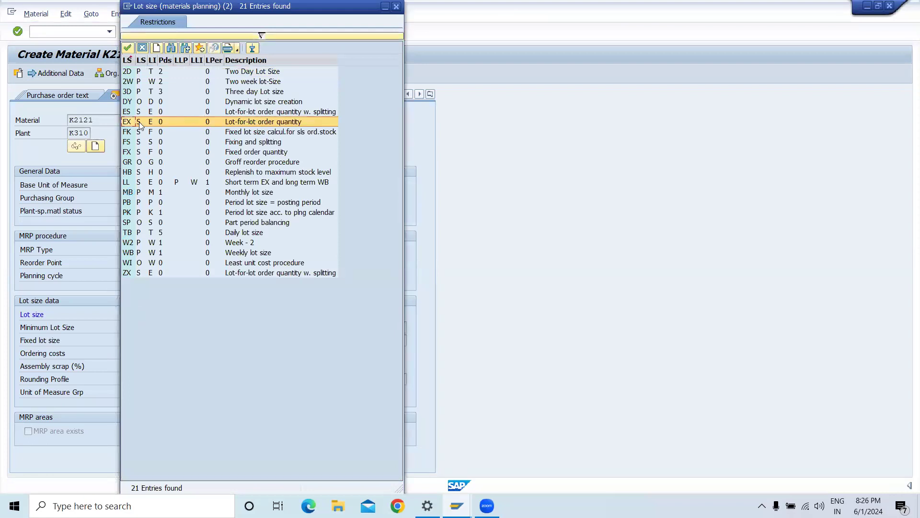
double_click(139, 121)
key(Return)
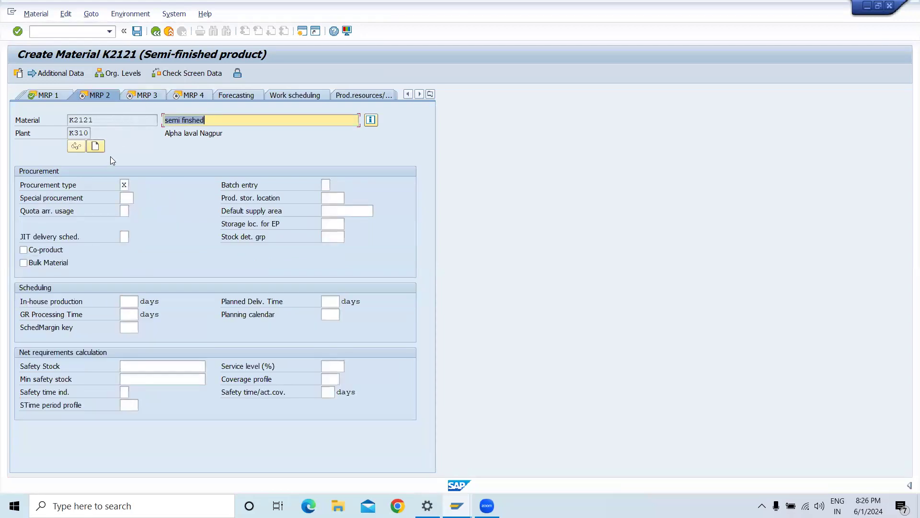
Set the procurement type of material K2121 to E (In-house production).
click(124, 185)
key(Return)
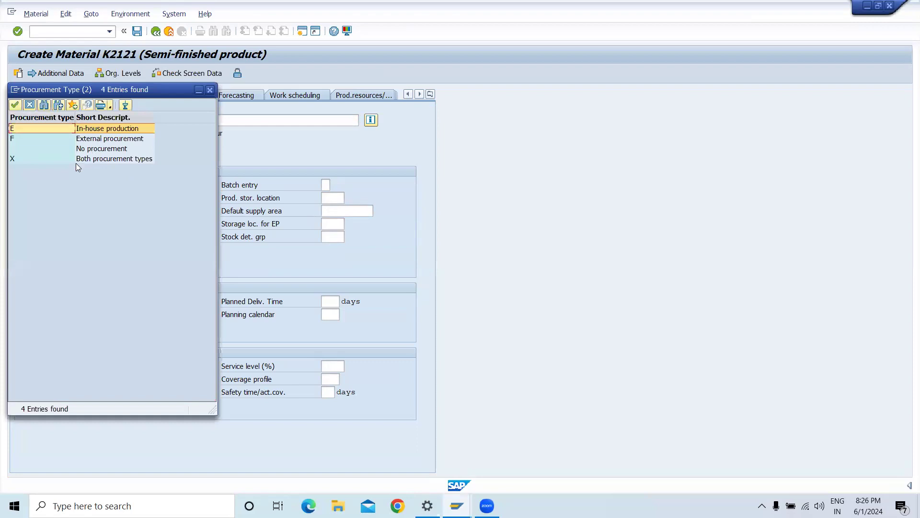
click(93, 129)
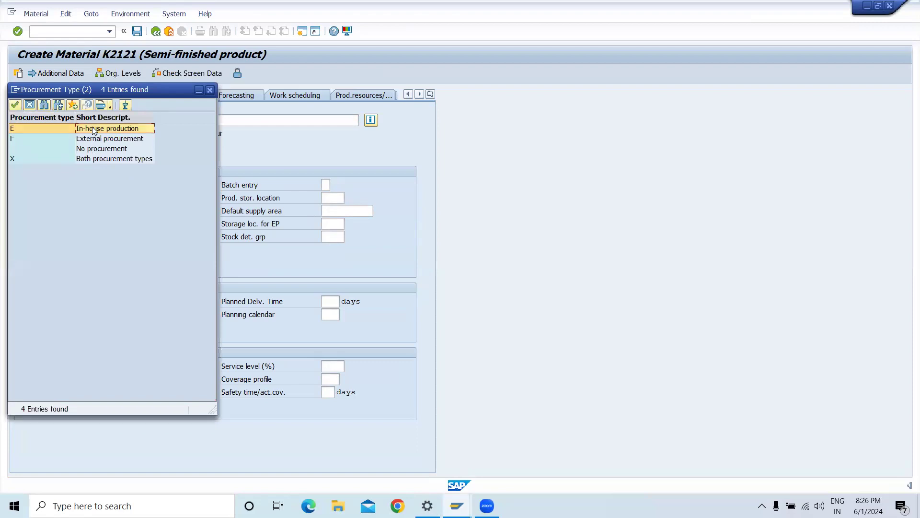
double_click(93, 128)
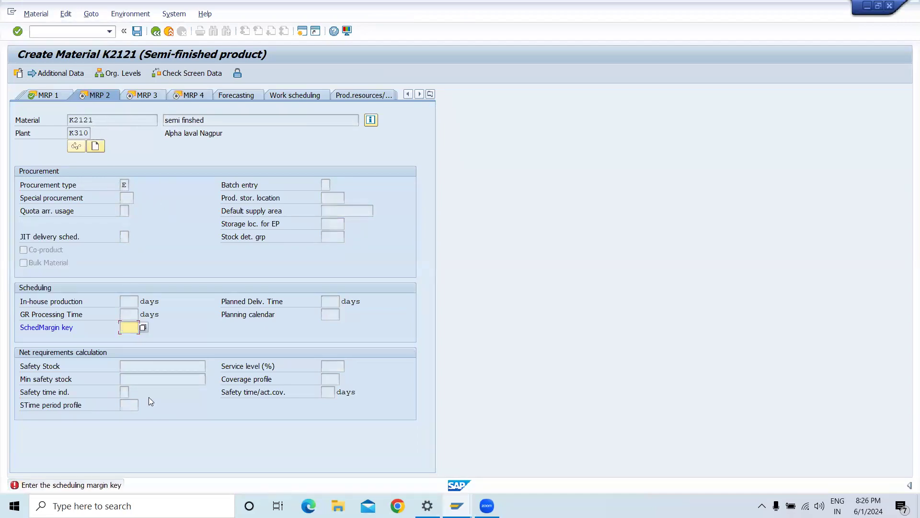
Set the scheduling margin key to 000 and in-house production to 2 days, and continue to the MRP 3 view.
click(143, 327)
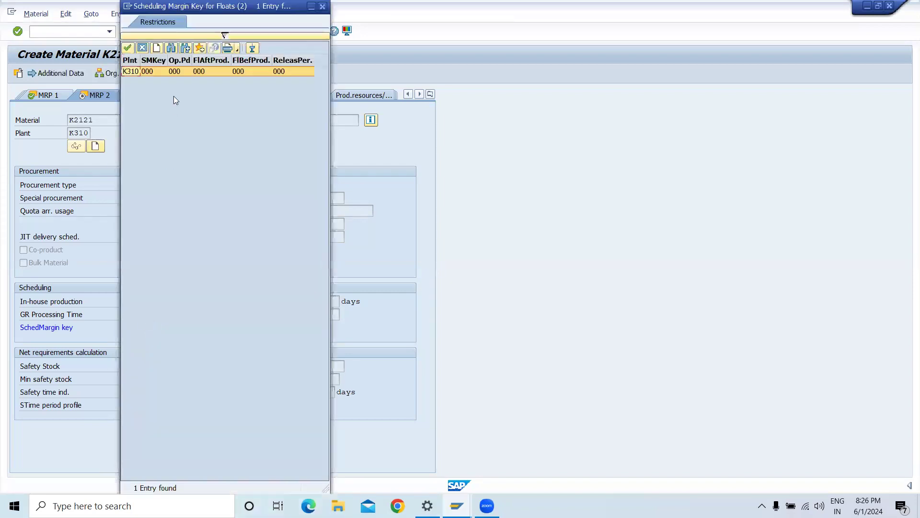
double_click(175, 70)
key(Return)
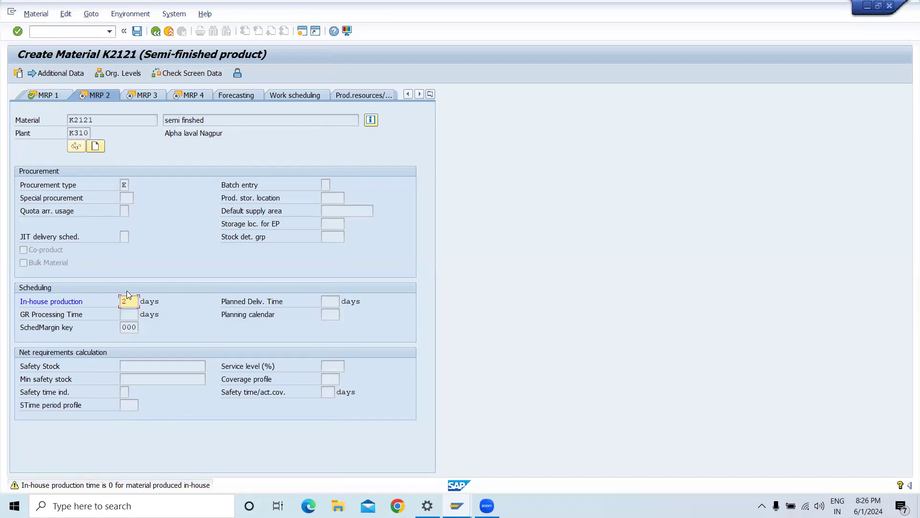
key(Return)
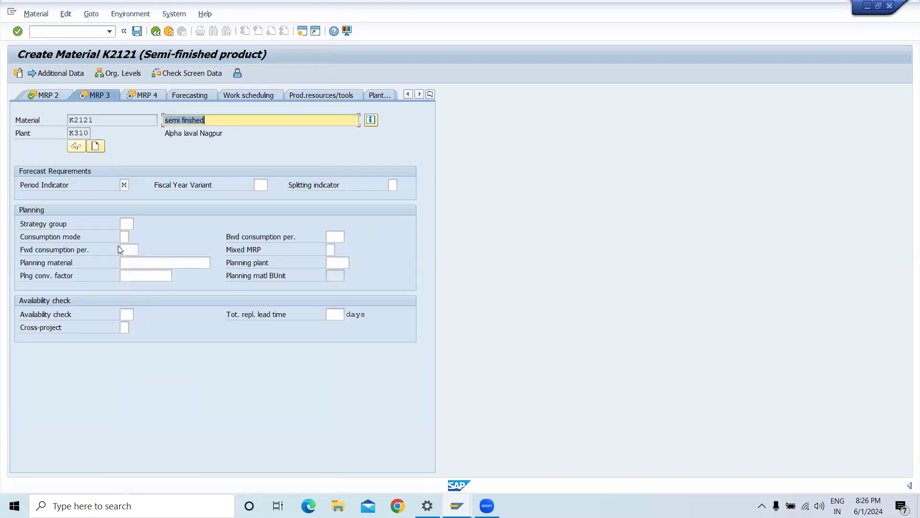
Continue through the MRP 4, Accounting 2 and Costing 1 views to Costing 2 without entering any data.
key(Return)
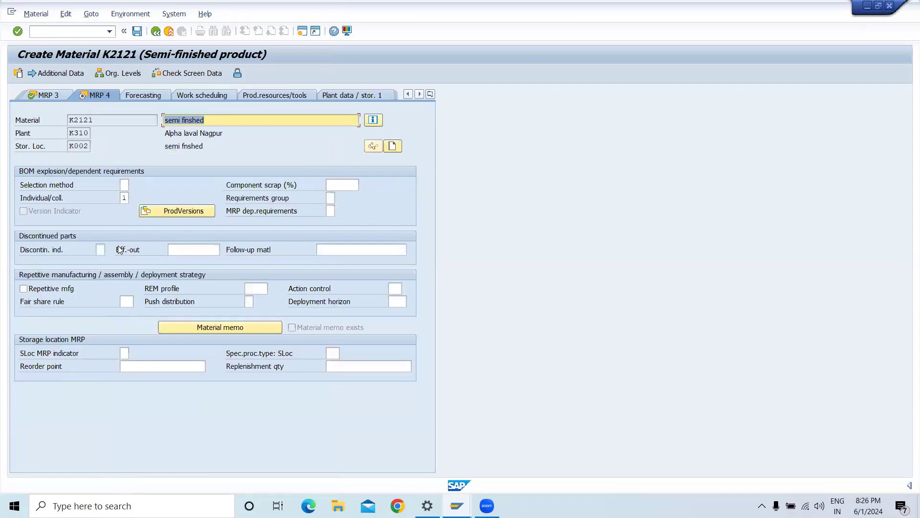
key(Return)
key(Return)
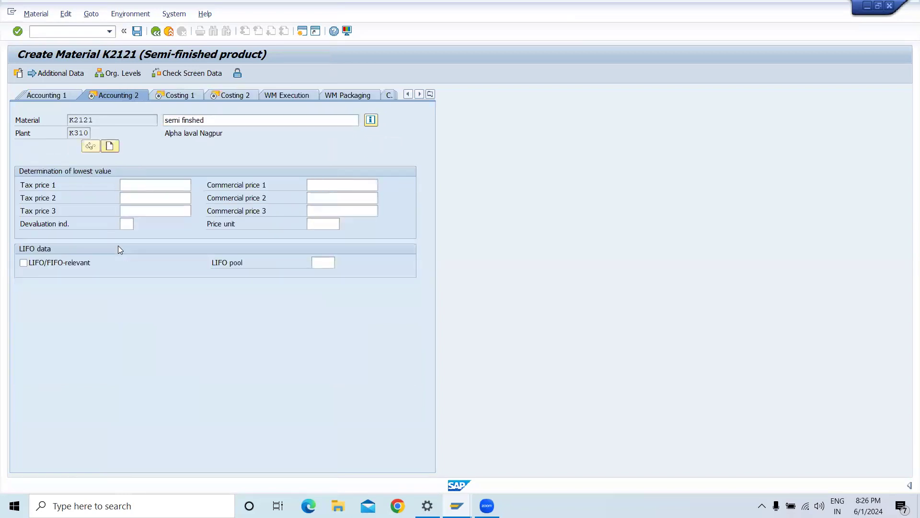
key(Return)
key(Return)
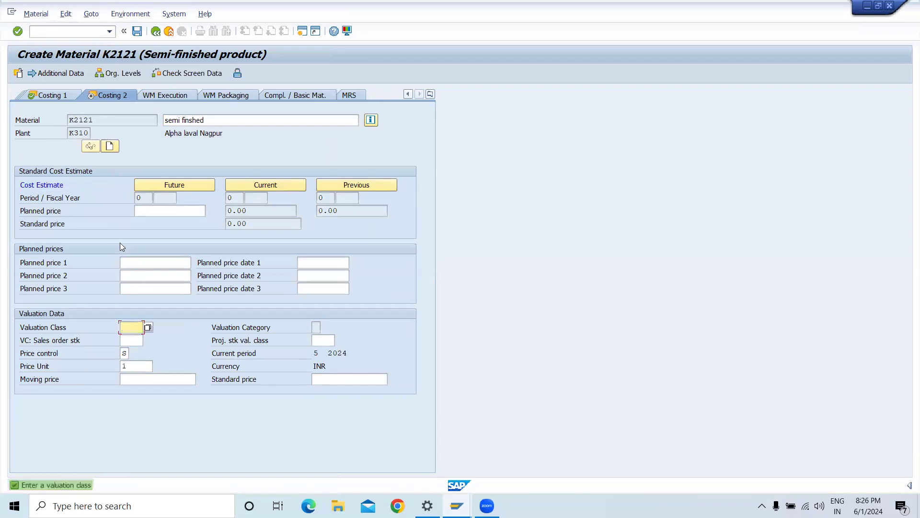
Set the valuation class of material K2121 to 7900 (Semifinished products) and confirm the entry.
click(148, 326)
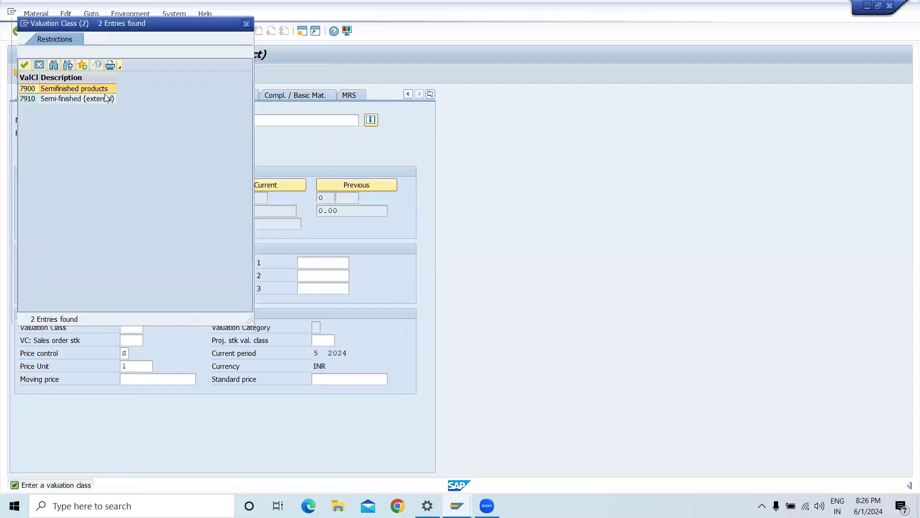
double_click(101, 88)
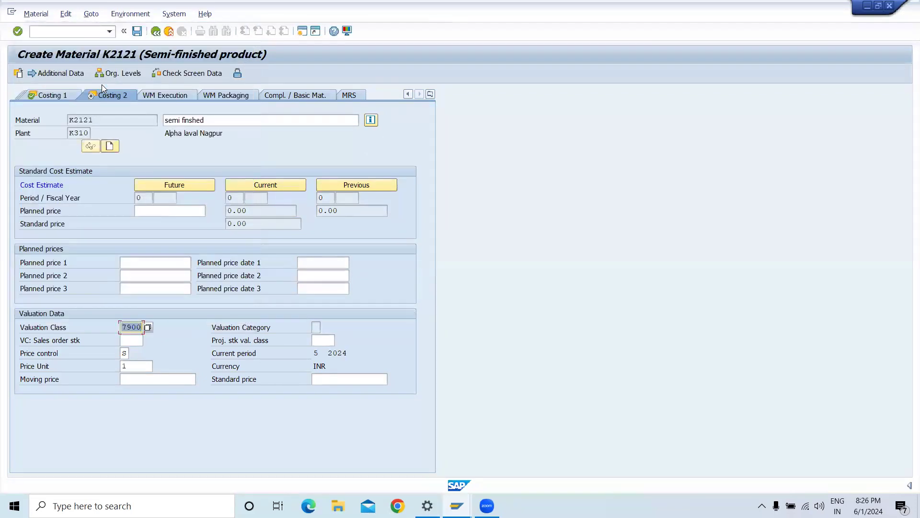
key(Return)
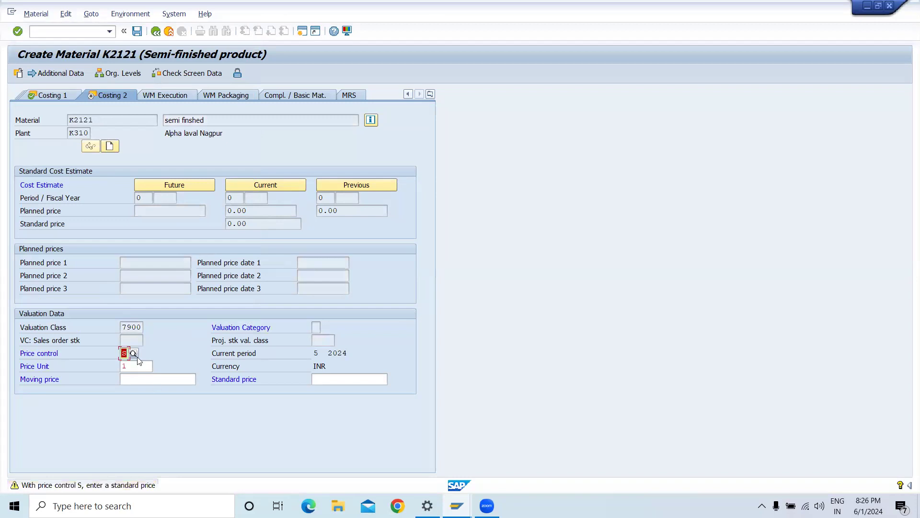
Choose S (Standard price) as the price control for material K2121.
click(134, 353)
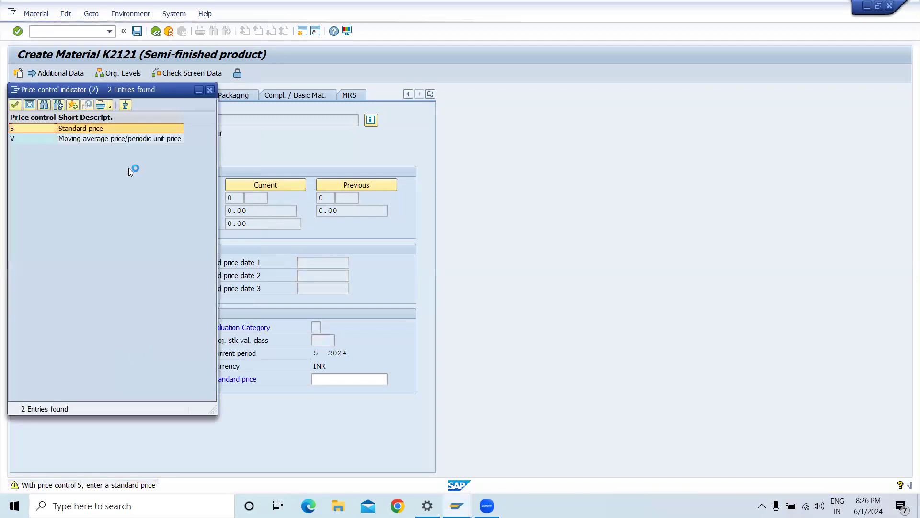
click(141, 139)
click(109, 129)
double_click(110, 129)
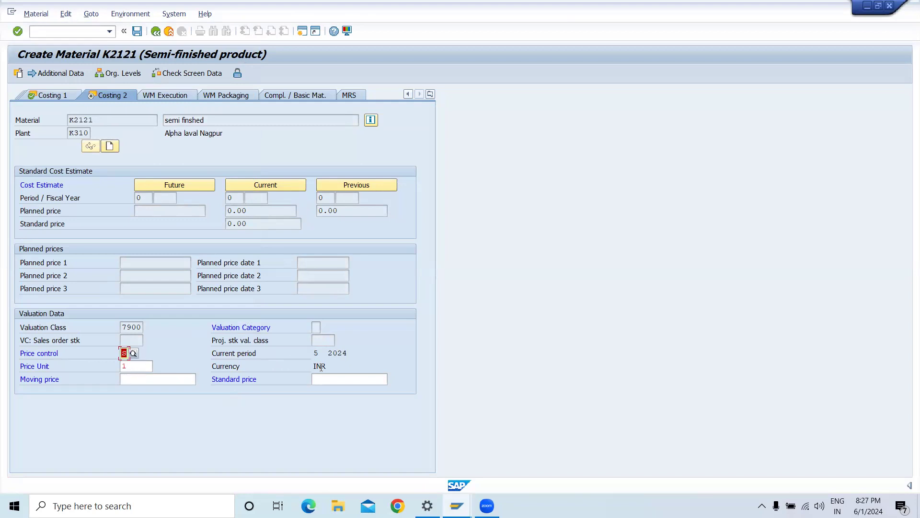
Enter a standard price of 1 INR and save the new material K2121.
click(326, 381)
text(1)
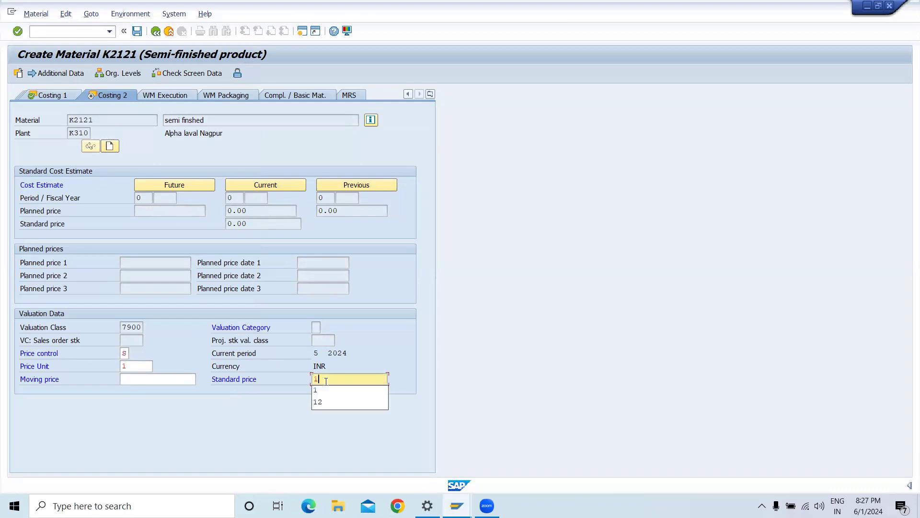
key(Return)
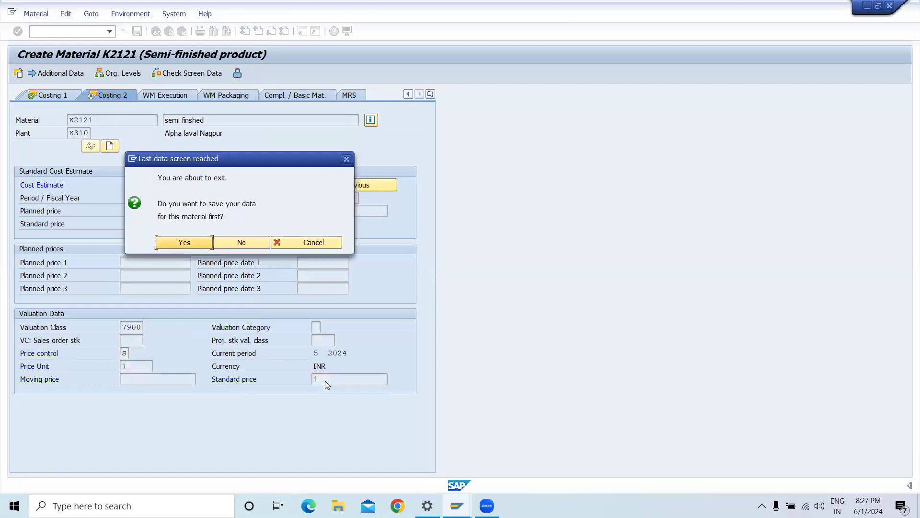
click(198, 236)
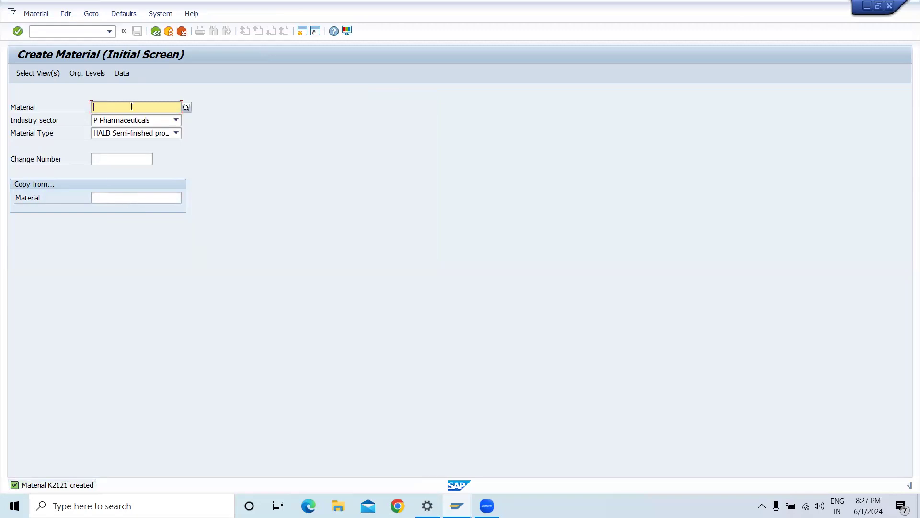
Enter K2323 as the number of the next material to create.
text(k)
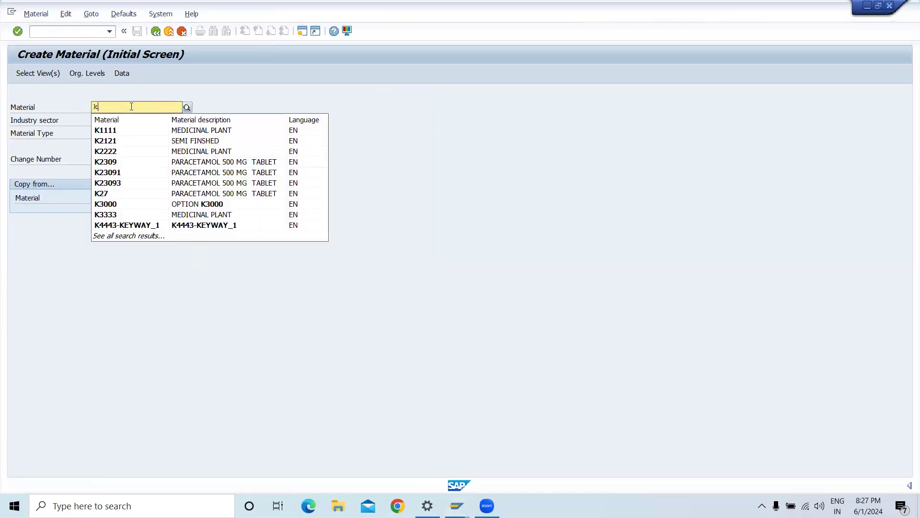
text(222)
key(BackSpace)
key(BackSpace)
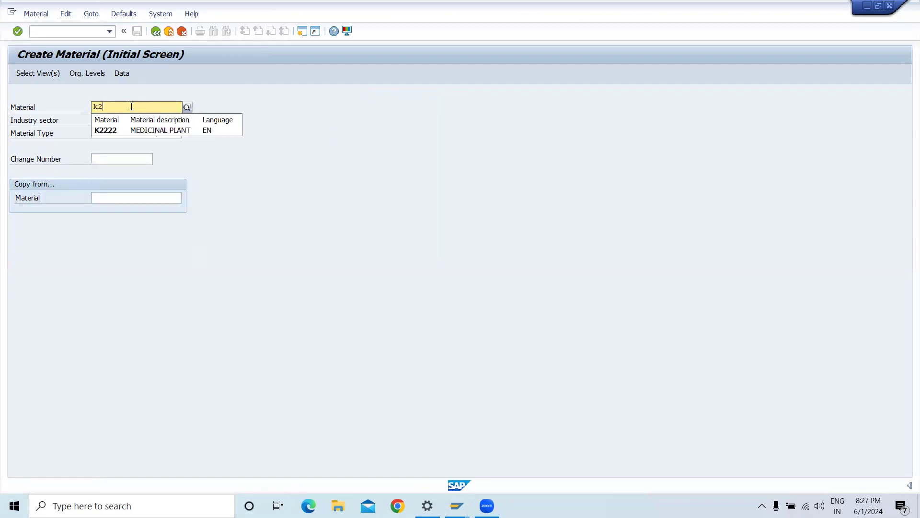
text(323)
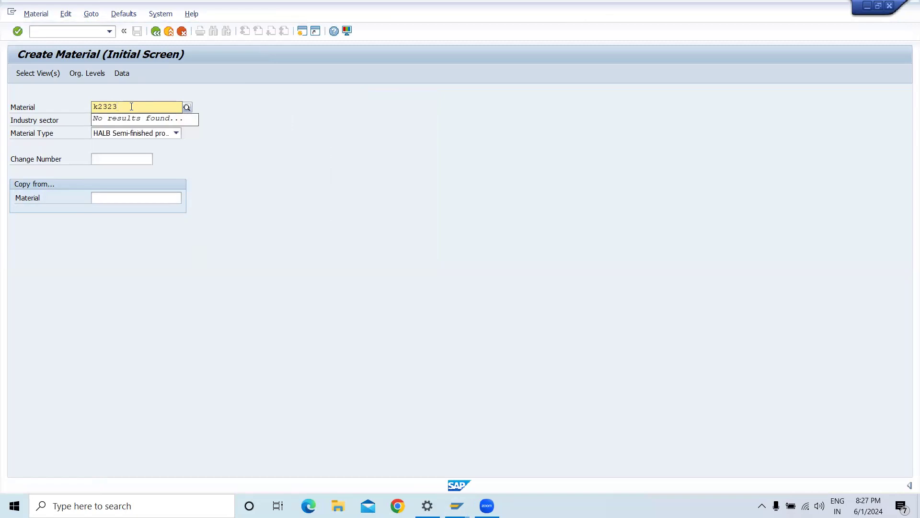
click(239, 162)
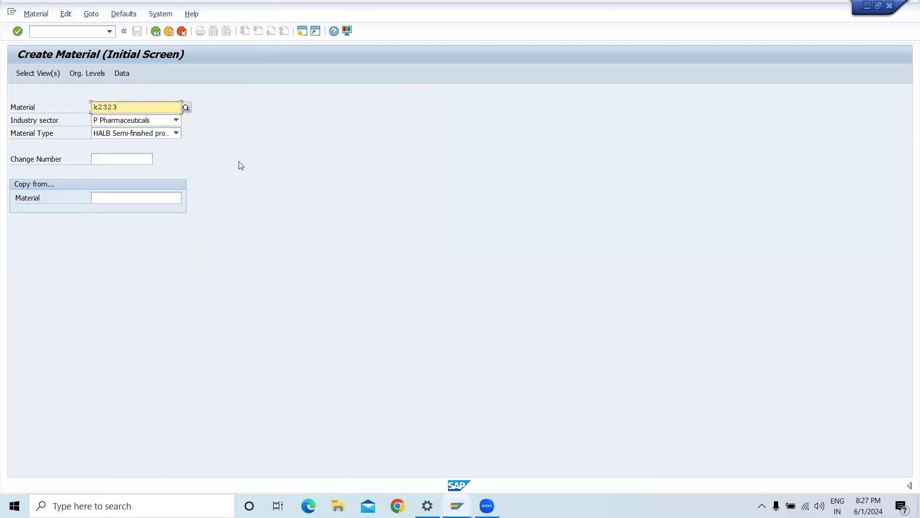
Set the material type of K2323 to ROH Raw Material and accept the preselected basic data, purchasing and MRP views.
click(176, 133)
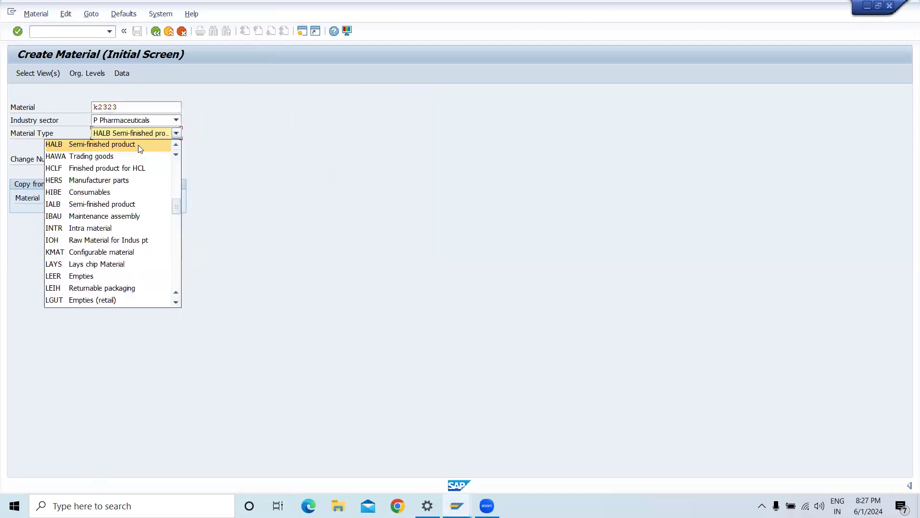
scroll(93, 278, down, 4)
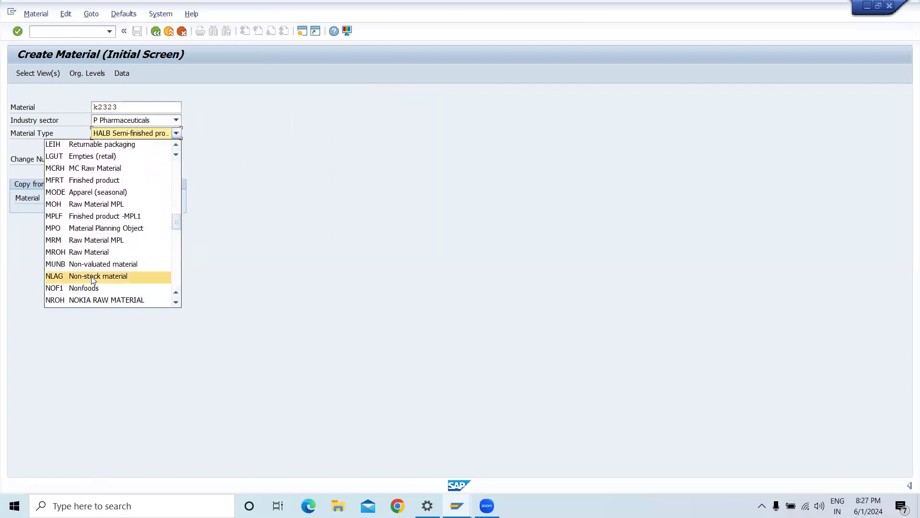
scroll(93, 277, down, 3)
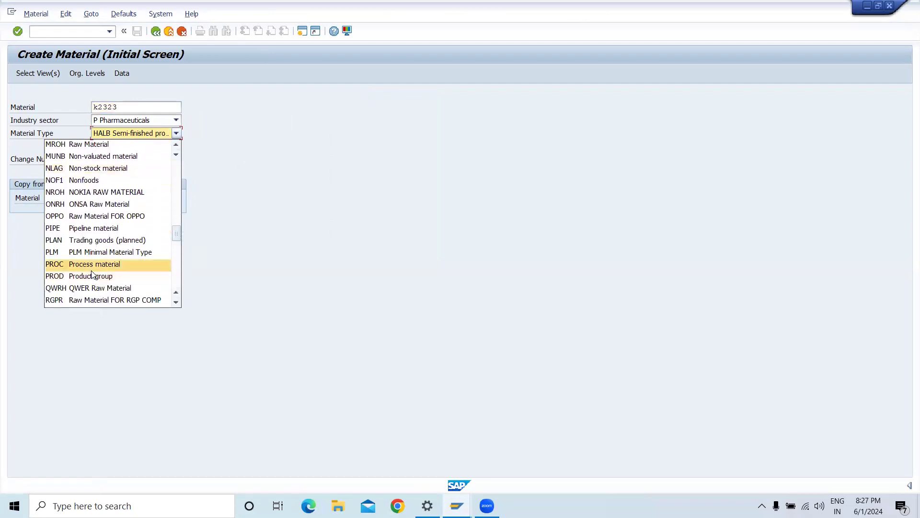
scroll(92, 274, down, 1)
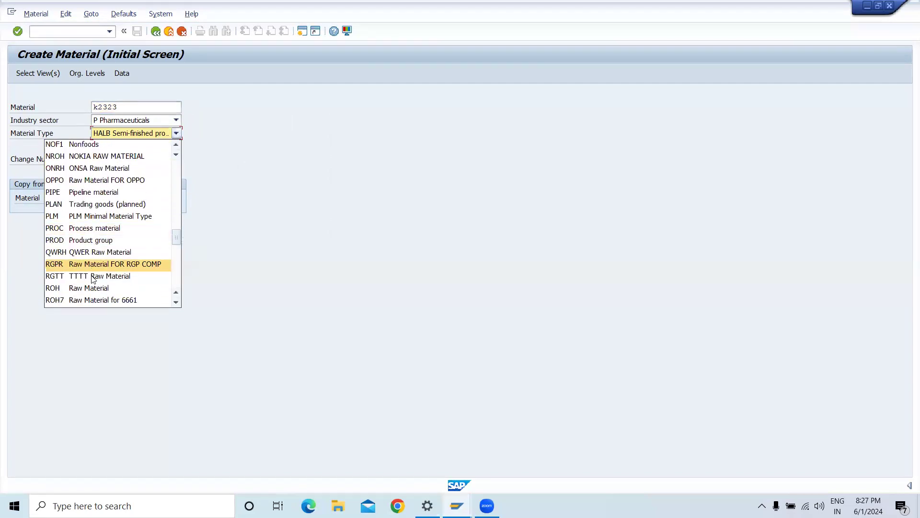
click(91, 287)
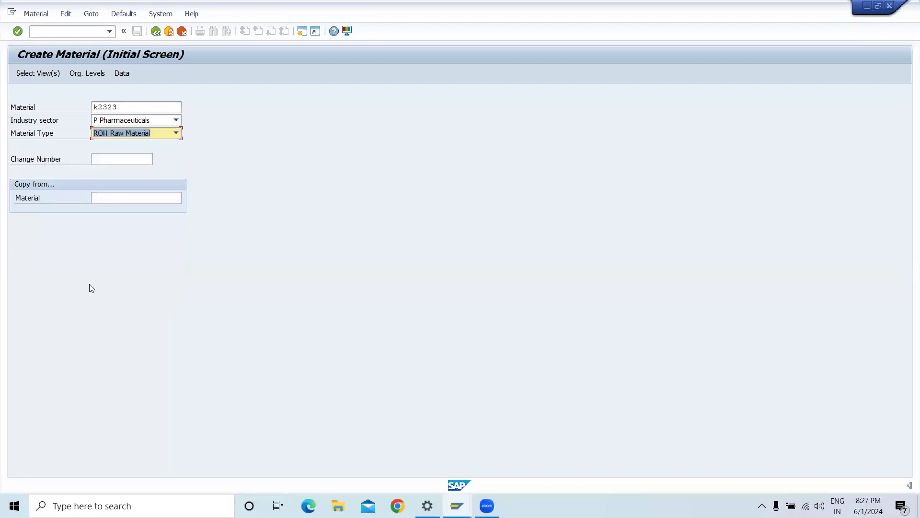
key(Return)
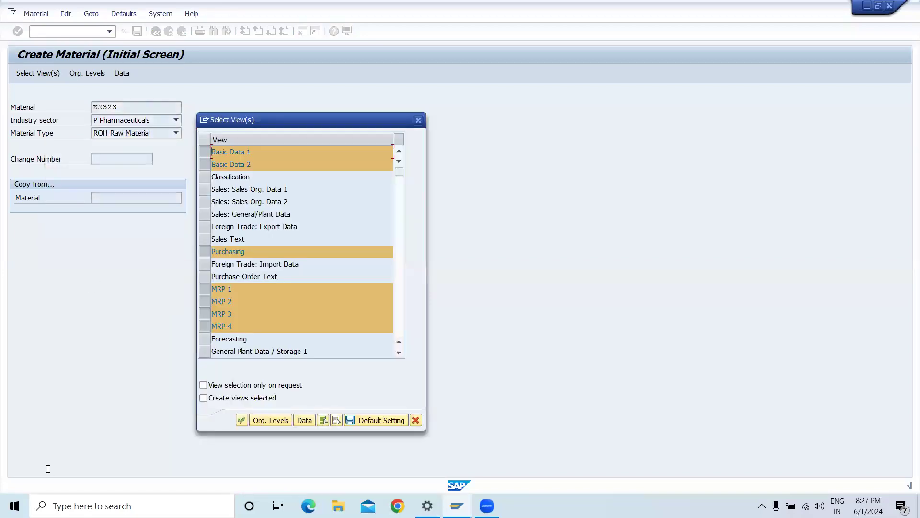
click(241, 420)
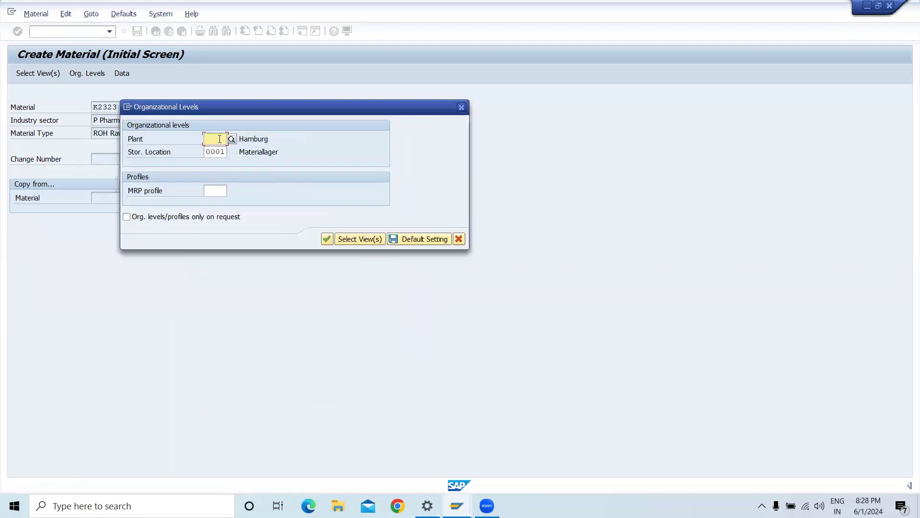
Assign plant K310 and storage location K001 (Raw Material) as the organizational levels and confirm them.
text(k31)
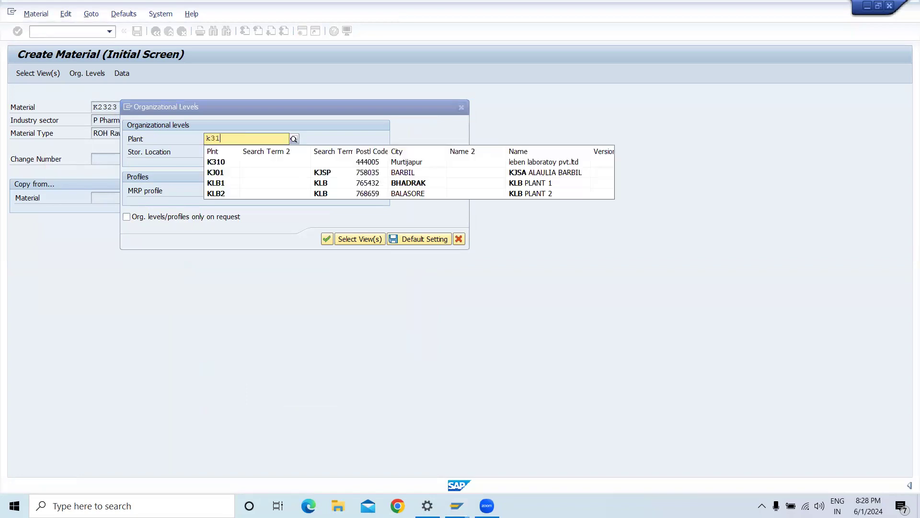
click(215, 162)
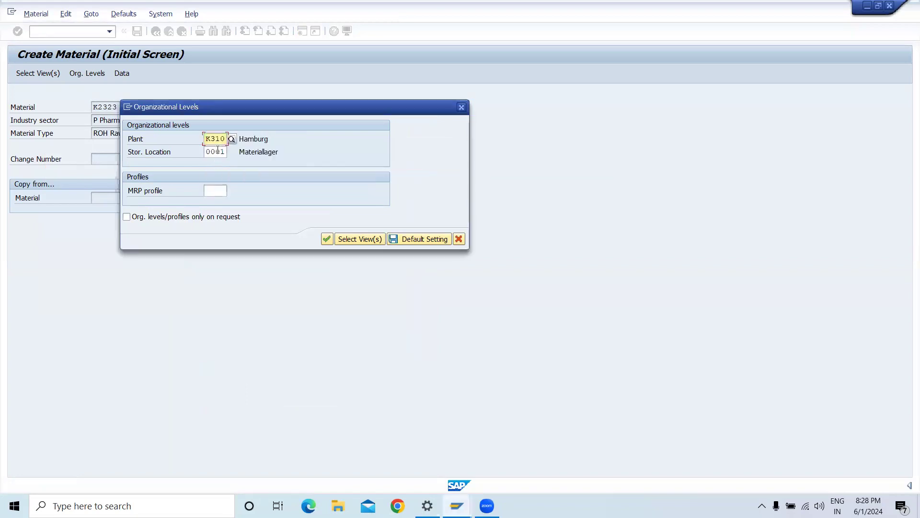
click(225, 151)
key(BackSpace)
key(BackSpace)
key(BackSpace)
key(BackSpace)
text(k)
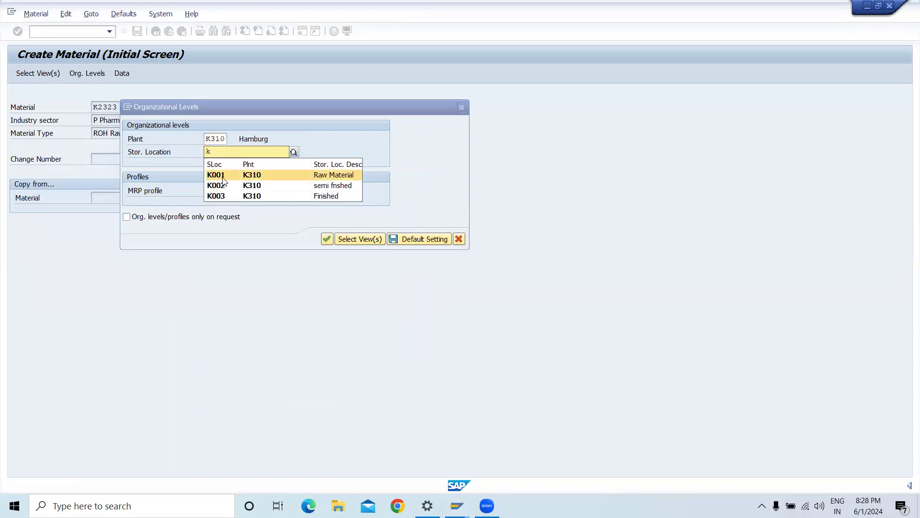
click(224, 177)
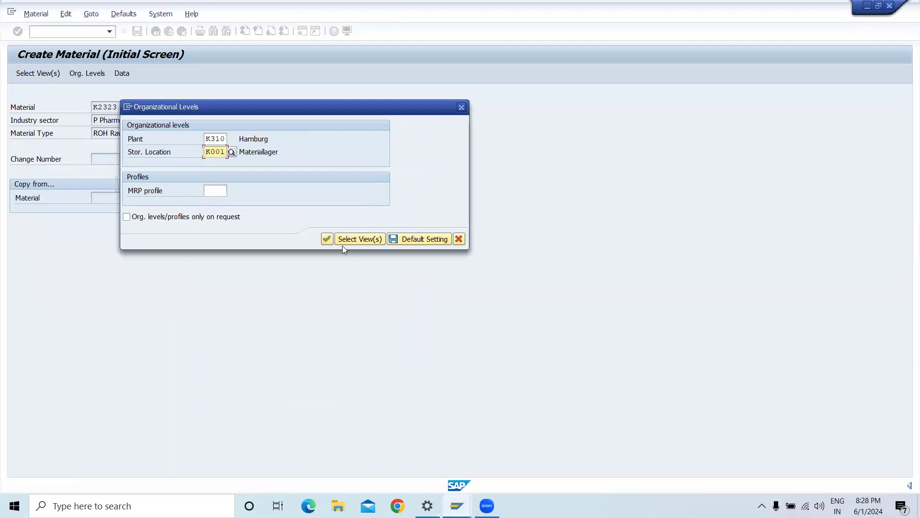
click(326, 238)
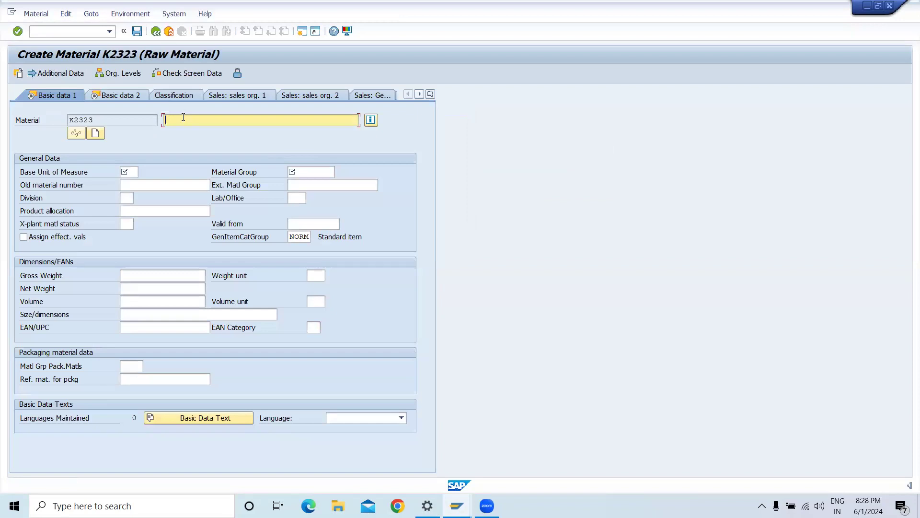
Enter the description "raw materal" and the base unit of measure PC for material K2323.
text(raw materal)
key(Return)
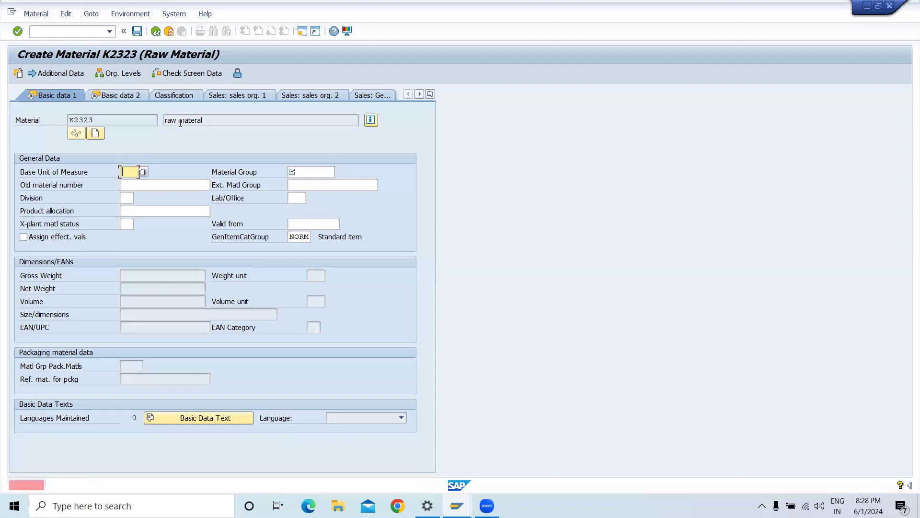
text(pc)
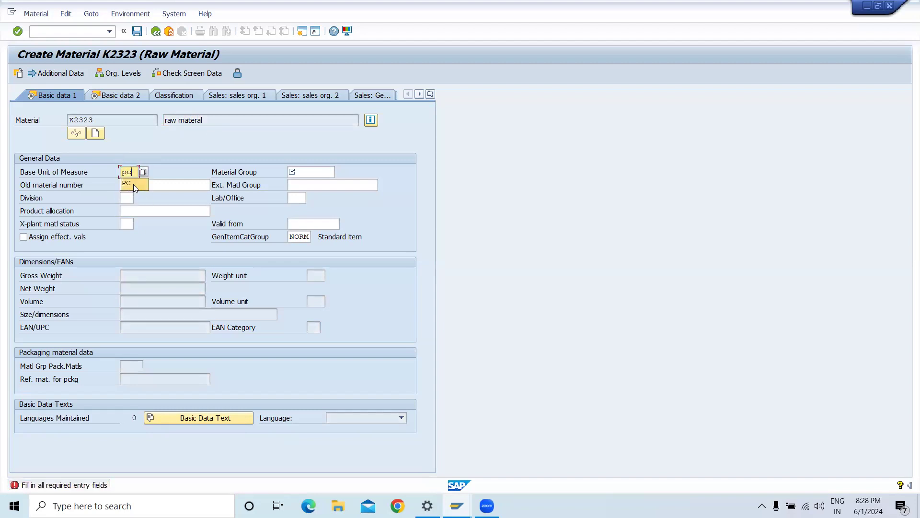
click(130, 184)
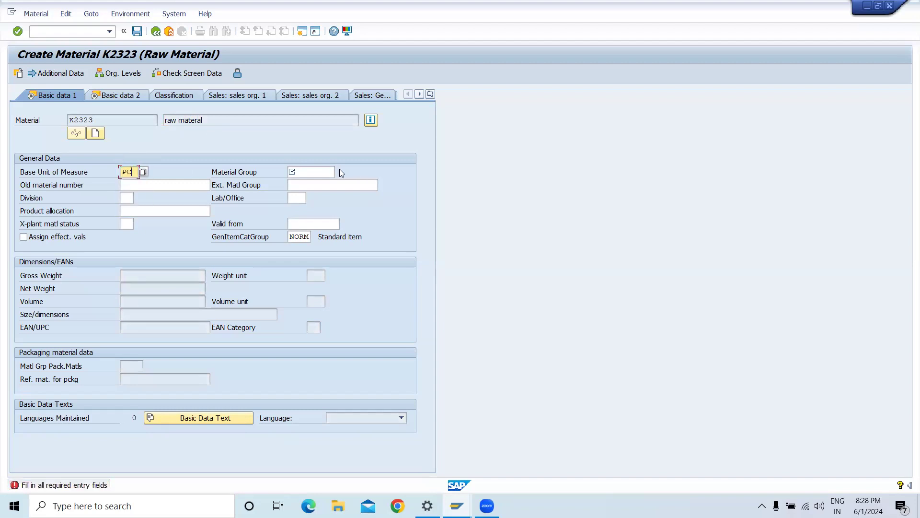
Choose material group 00107 for K2323 and continue past the second basic data view to the purchasing view.
click(293, 171)
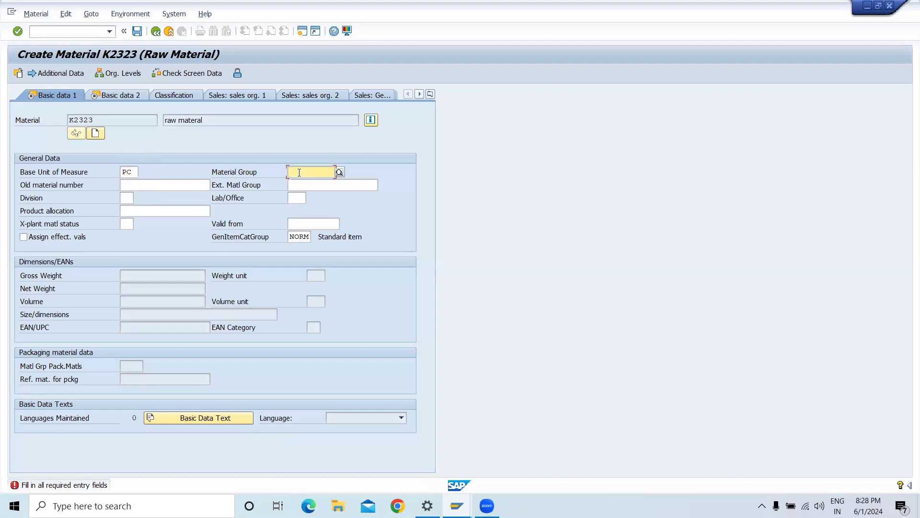
click(339, 172)
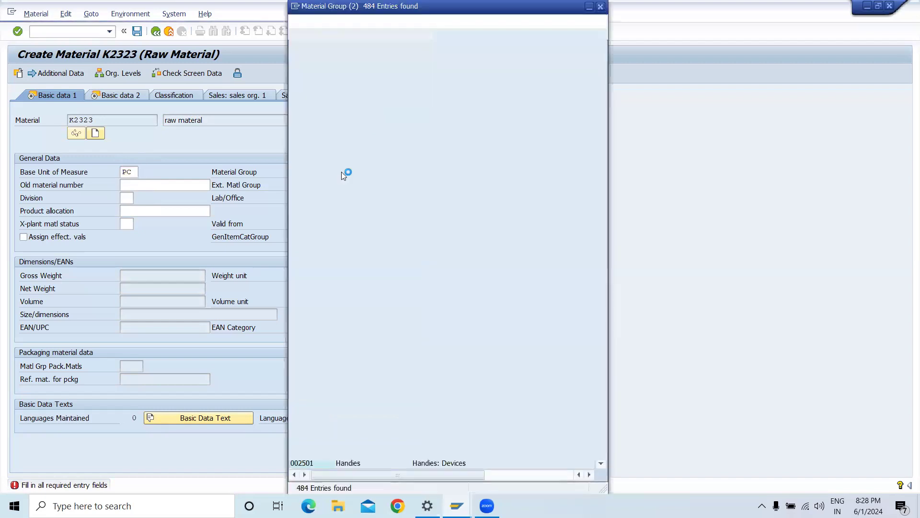
click(345, 162)
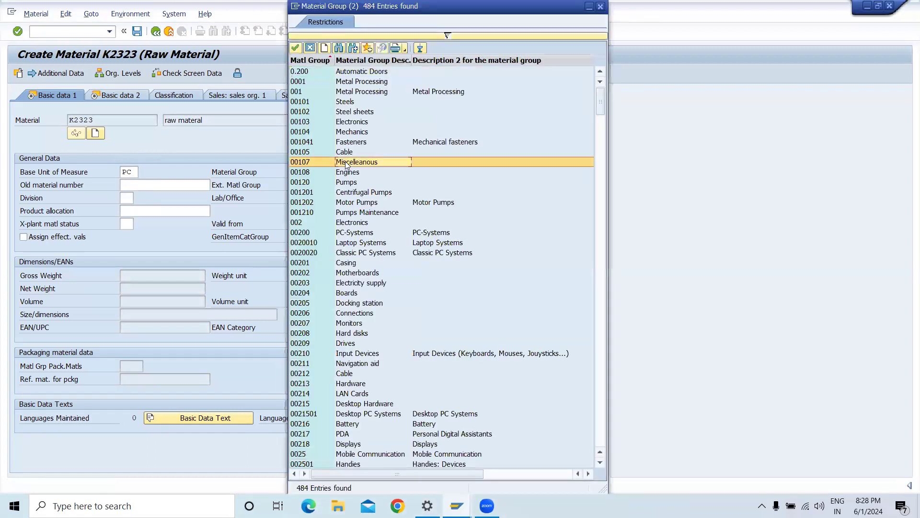
double_click(345, 161)
key(Return)
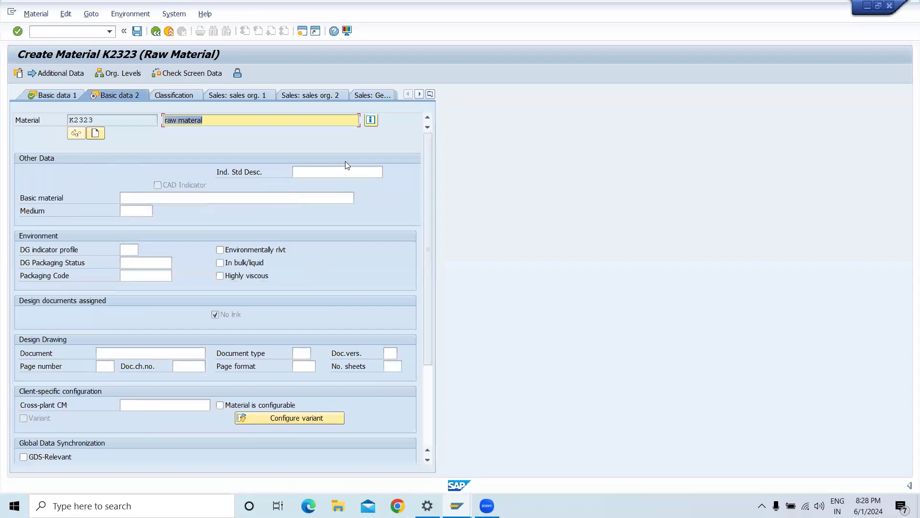
key(Return)
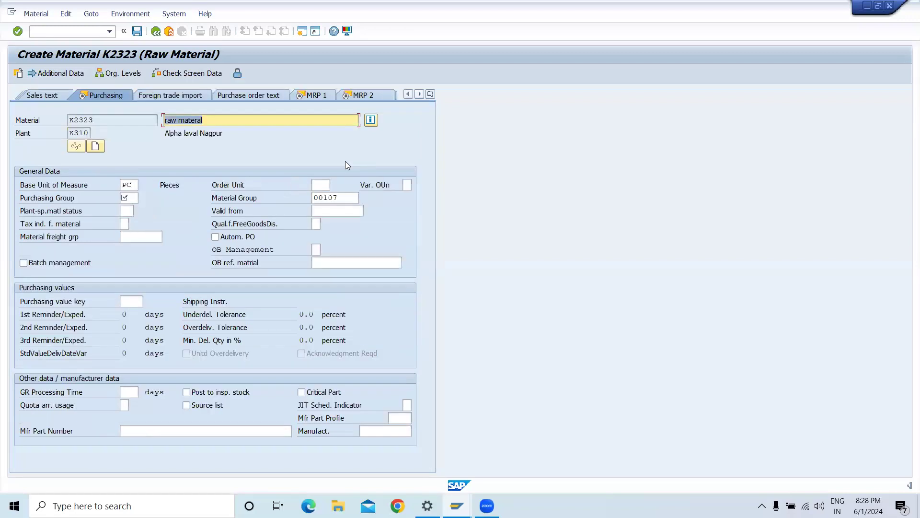
Assign purchasing group 000 to material K2323 and continue to the MRP 1 view.
click(129, 198)
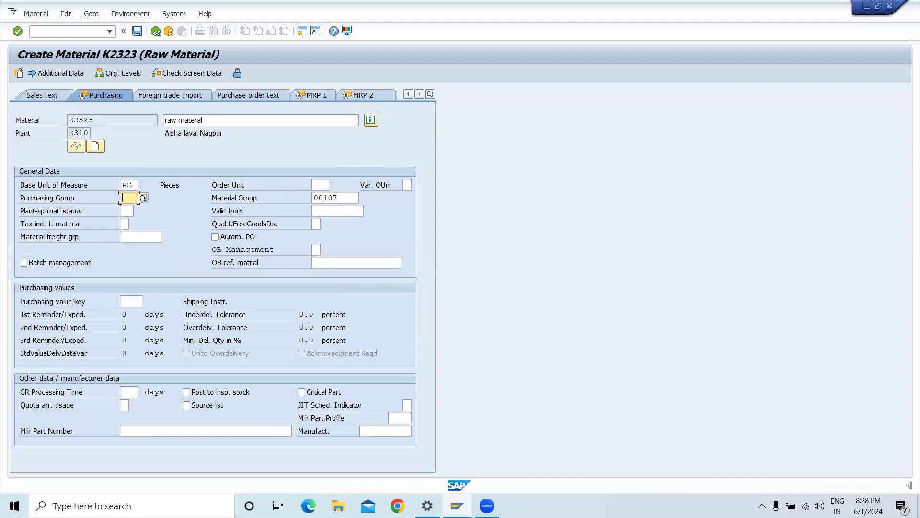
click(144, 199)
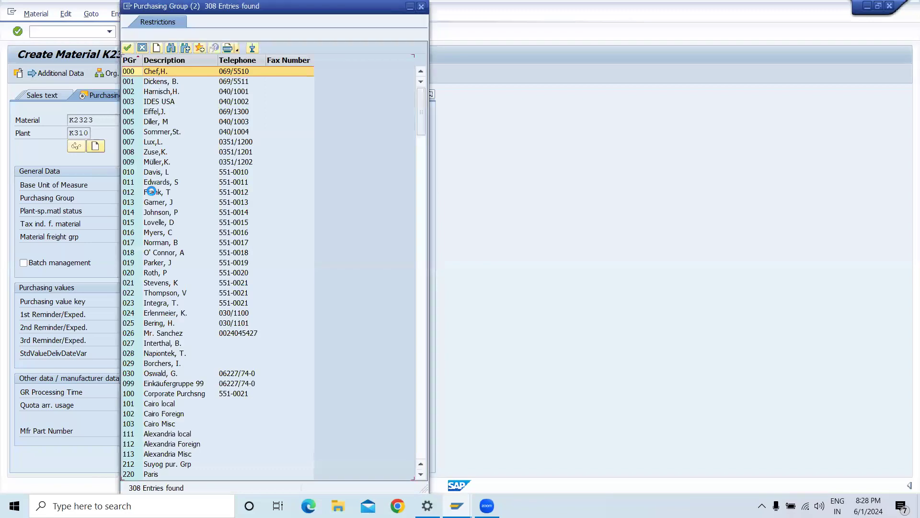
double_click(182, 67)
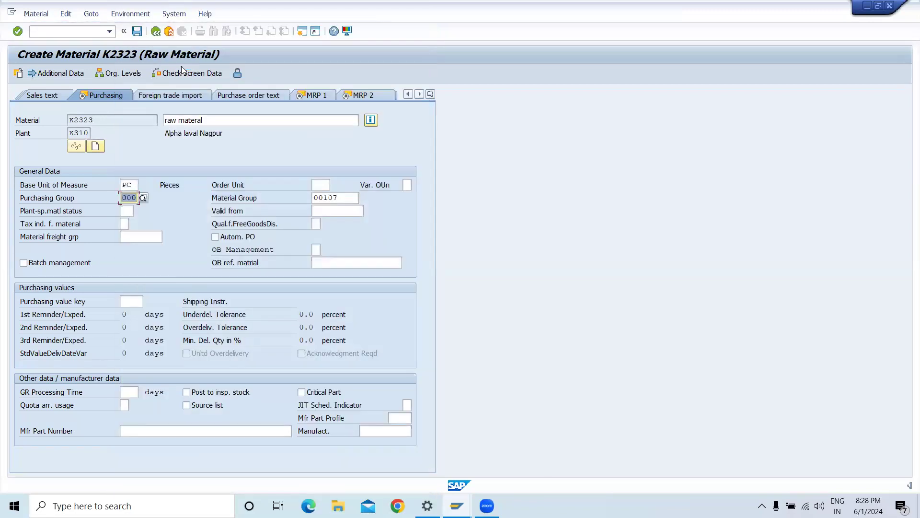
key(Return)
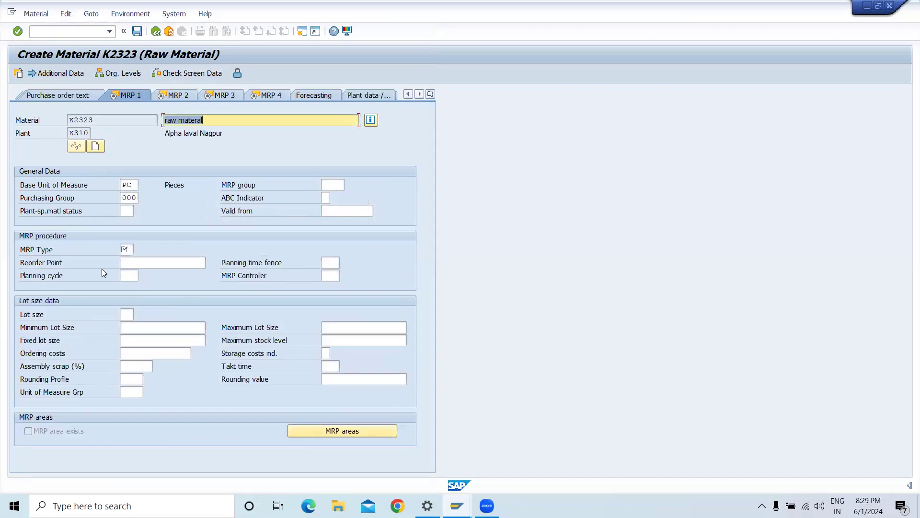
Set the MRP type of material K2323 to PD (MRP) and confirm the entry.
click(125, 250)
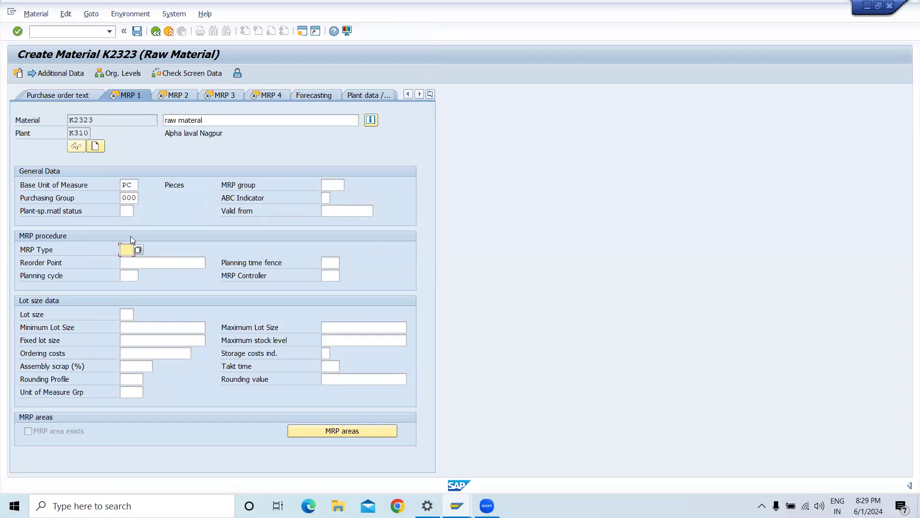
click(137, 249)
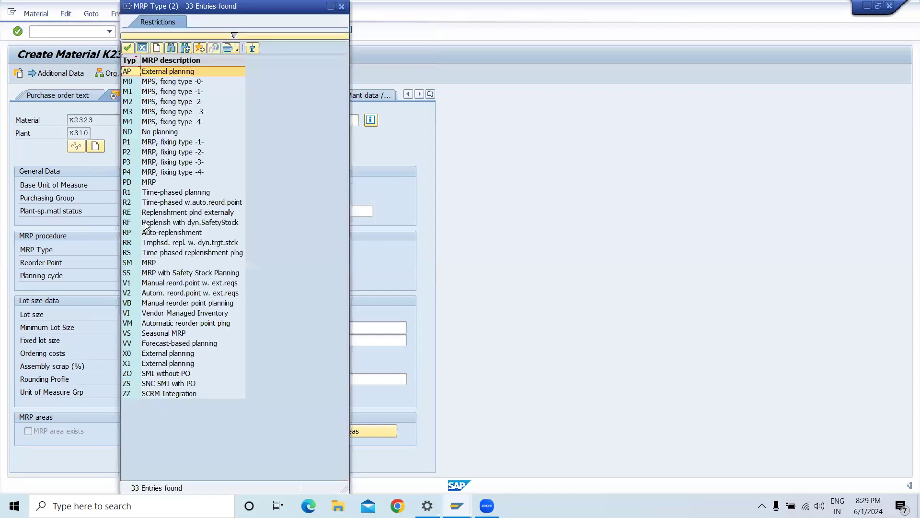
click(163, 180)
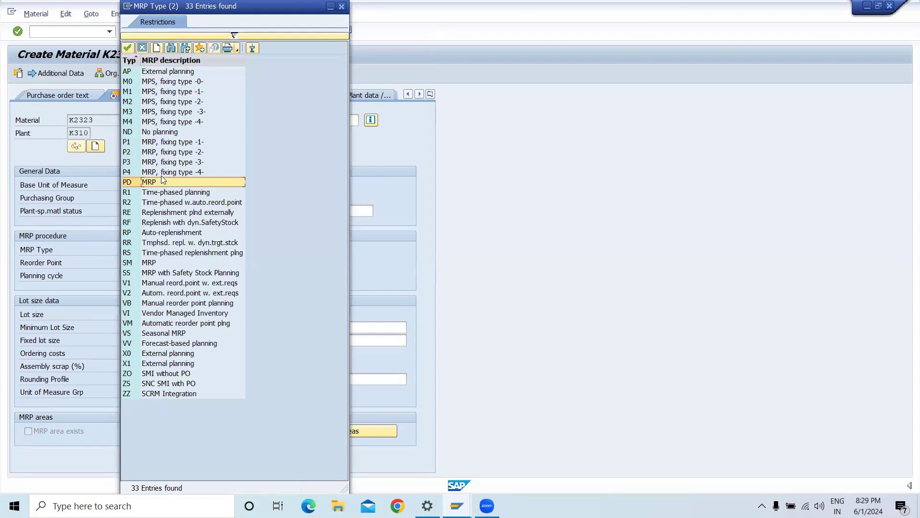
double_click(162, 180)
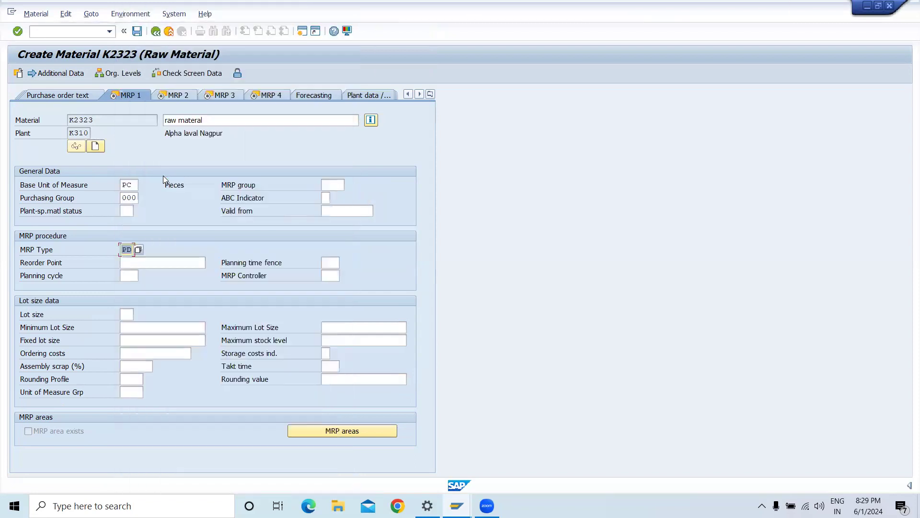
key(Return)
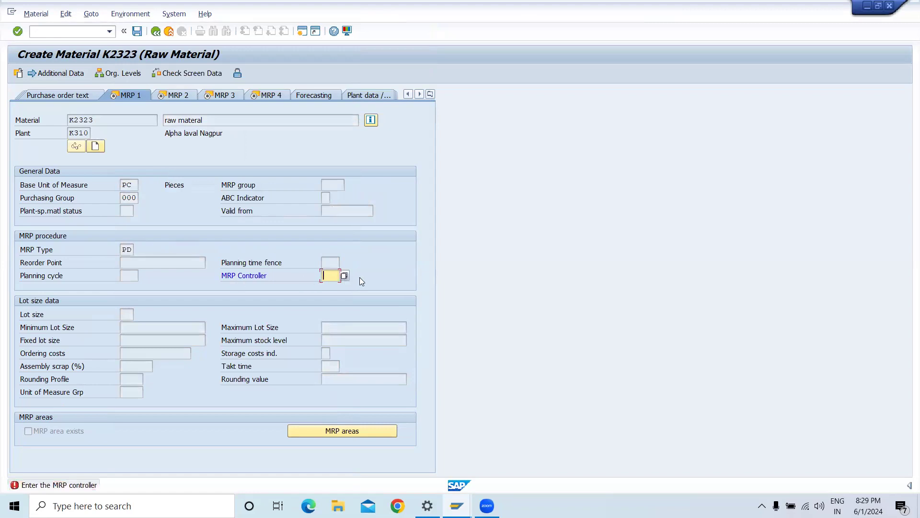
Assign plant K310's MRP controller "MRP" to material K2323 and confirm the entry.
click(342, 276)
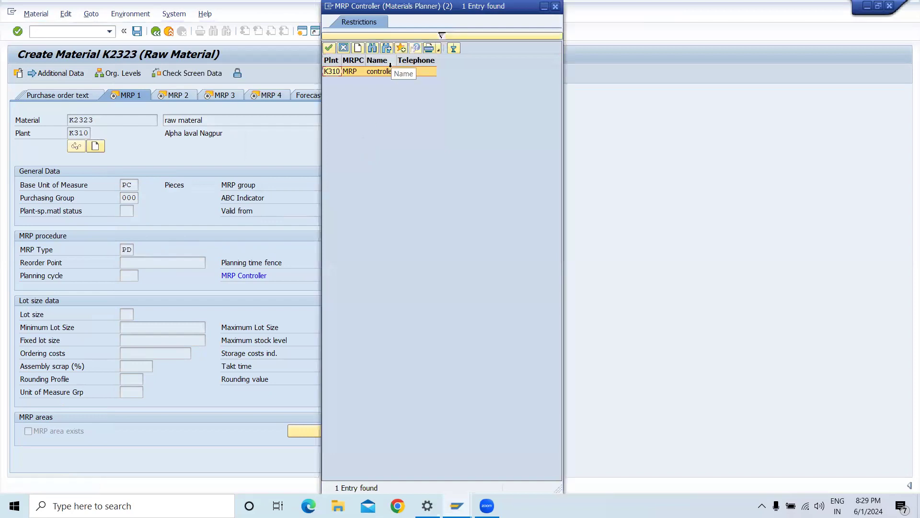
double_click(380, 72)
key(Return)
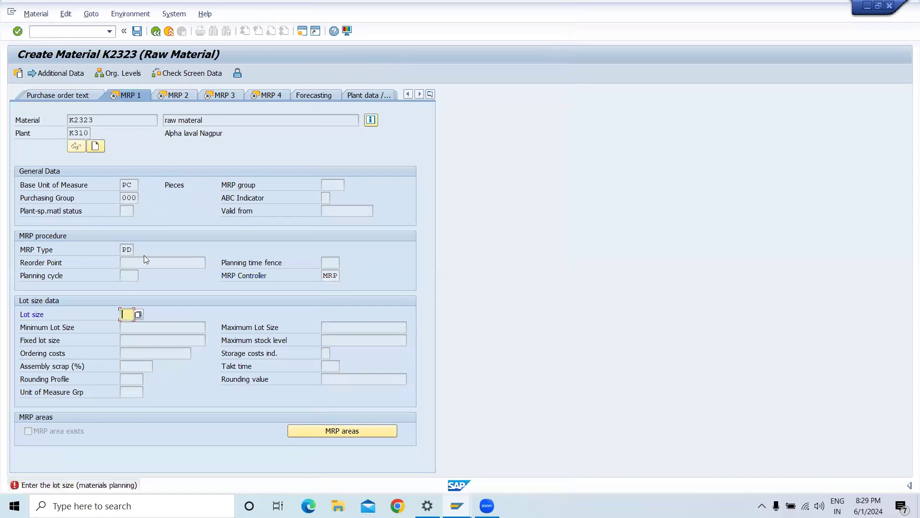
Choose lot size EX (Lot-for-lot order quantity) for material K2323 and continue to the MRP 2 view.
click(138, 315)
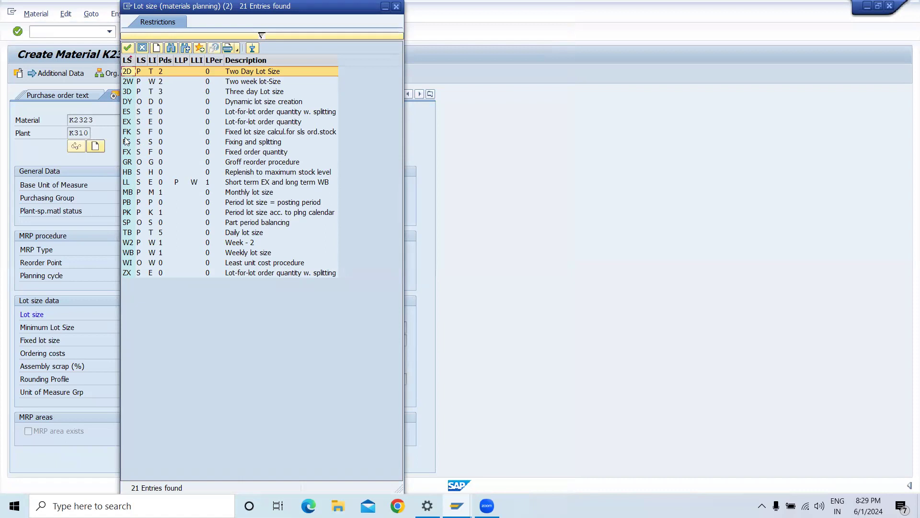
click(128, 120)
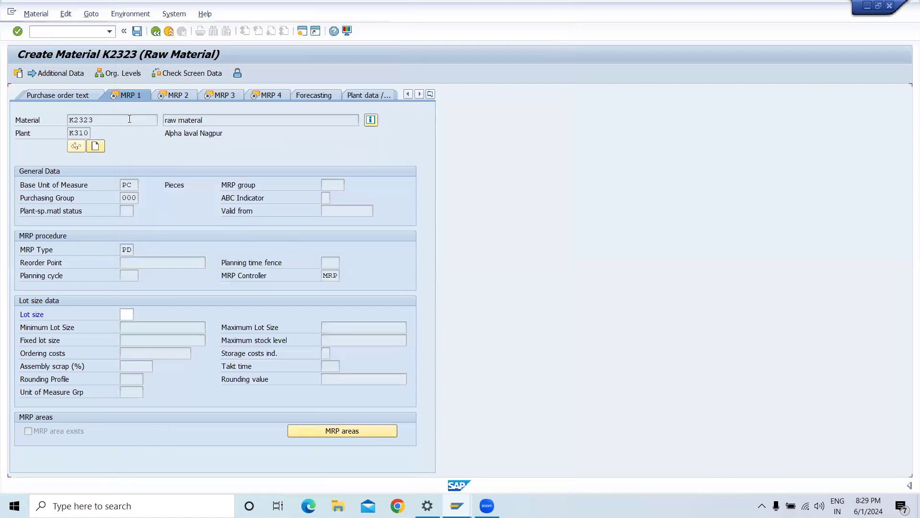
key(Return)
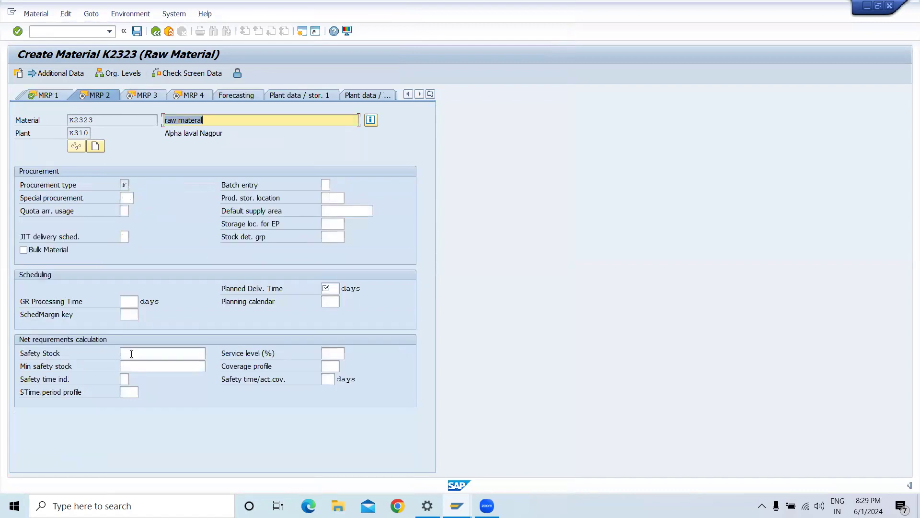
Set material K2323's planned delivery time to 11 days and scheduling margin key to 000, and continue to the MRP 3 view.
click(329, 291)
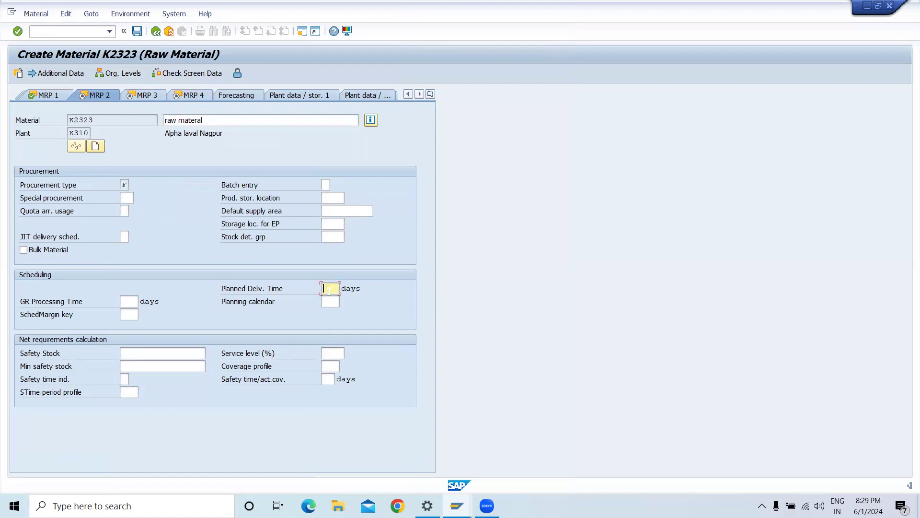
text(11)
key(Return)
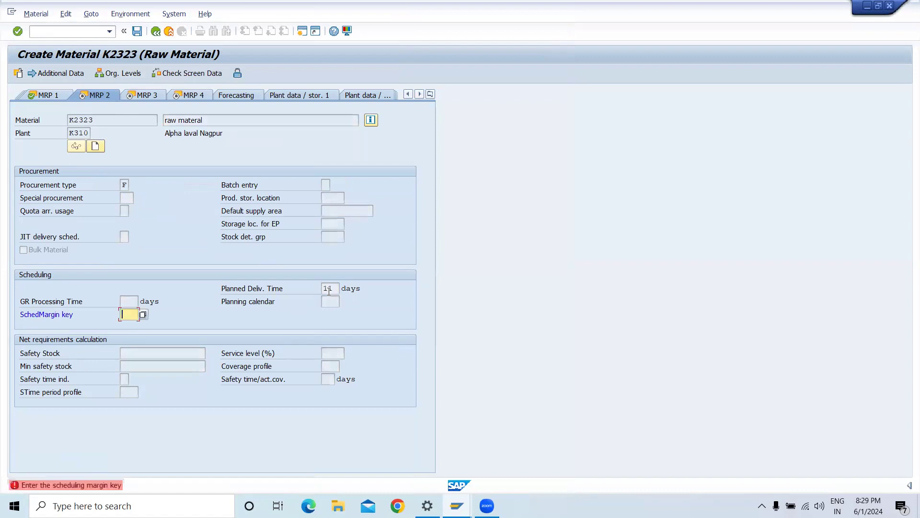
click(144, 314)
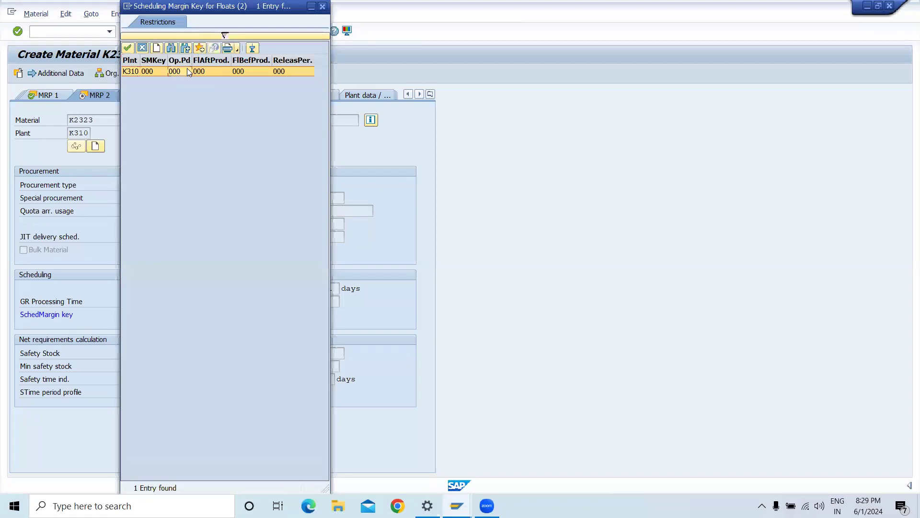
double_click(187, 71)
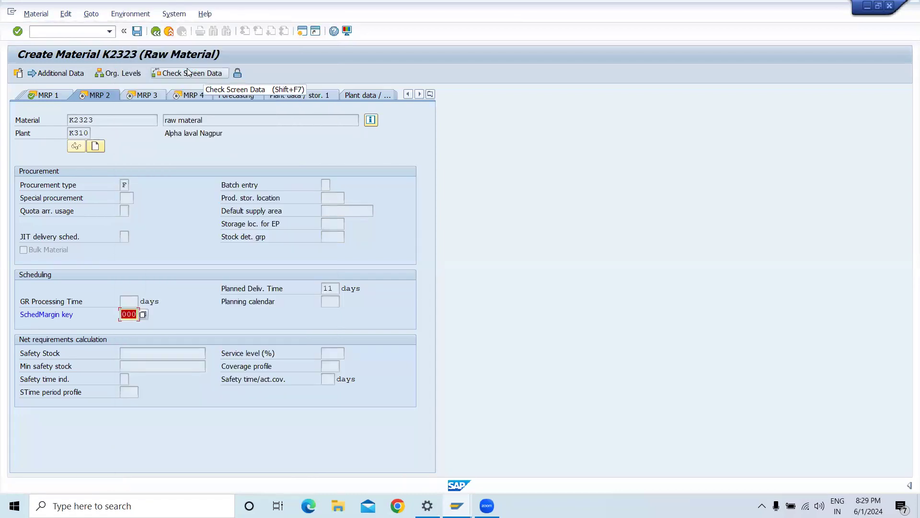
key(Return)
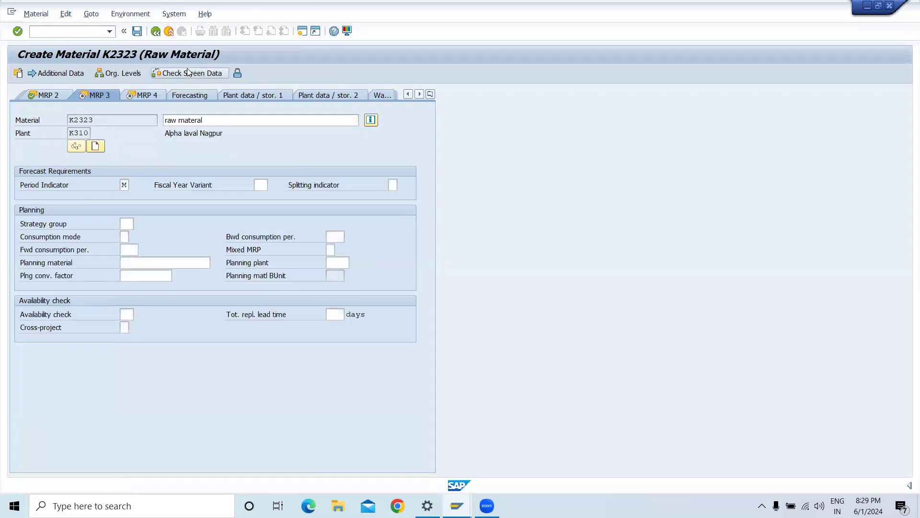
Accept the remaining views of material K2323 without entries and continue to the Costing 2 view.
key(Return)
key(Return)
key(Return)
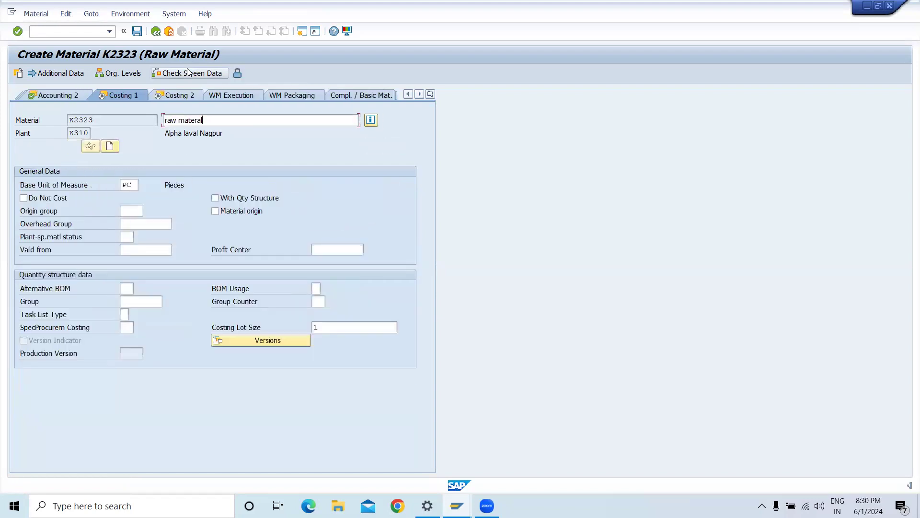
key(Return)
key(Return)
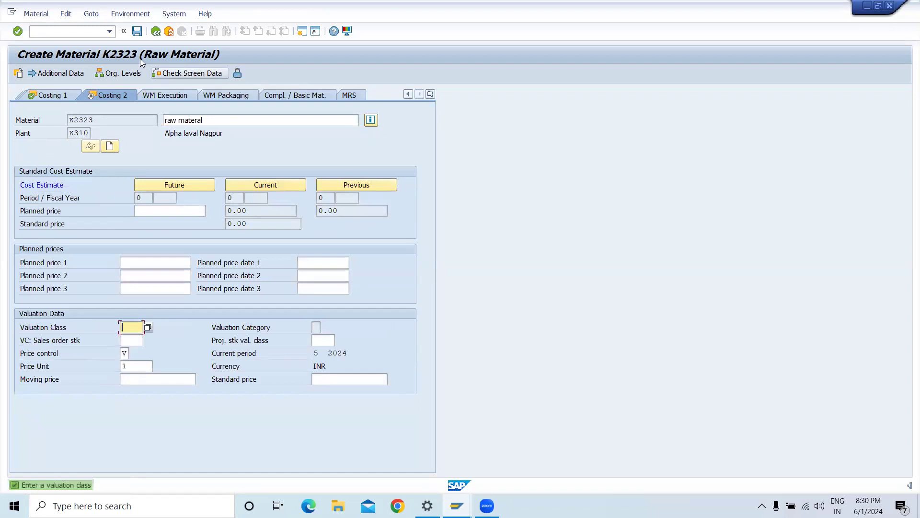
Assign valuation class 3000 (Raw materials 1) to material K2323 and confirm the entry.
click(147, 327)
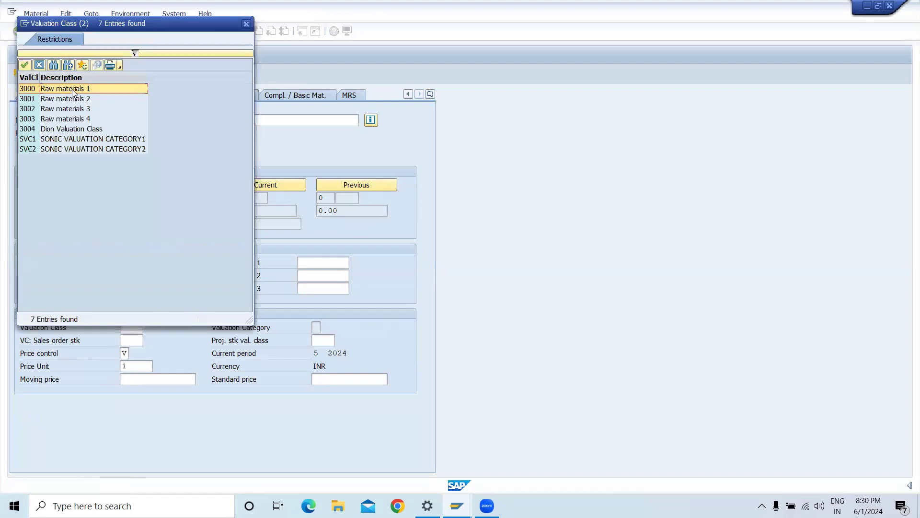
double_click(72, 89)
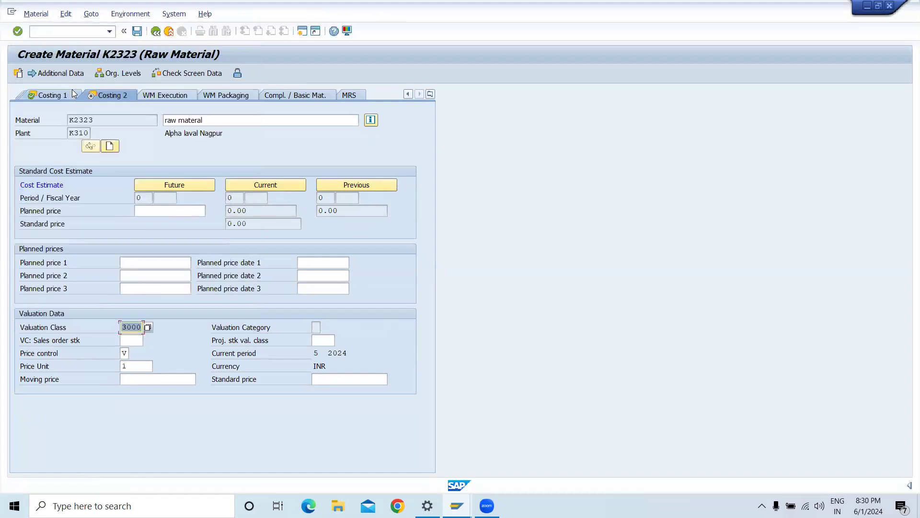
key(Return)
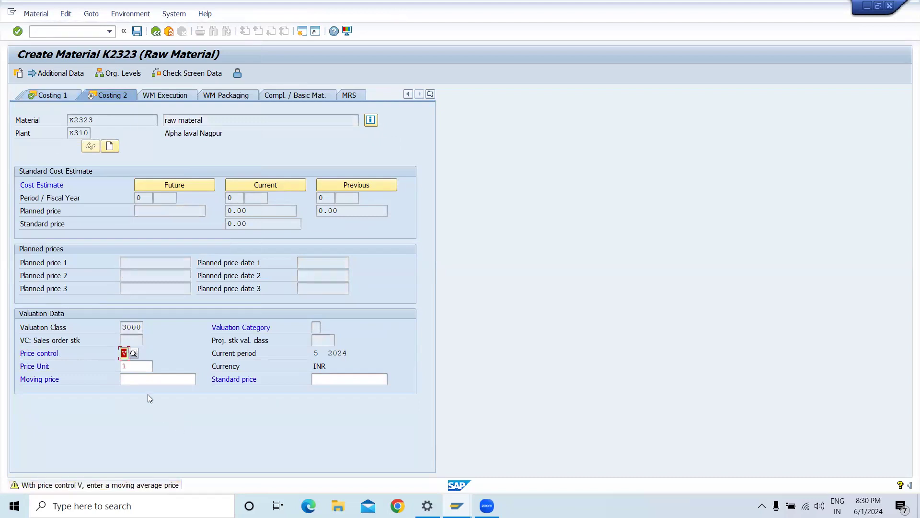
Set the moving price of material K2323 to 1 and save the material.
click(187, 382)
text(1)
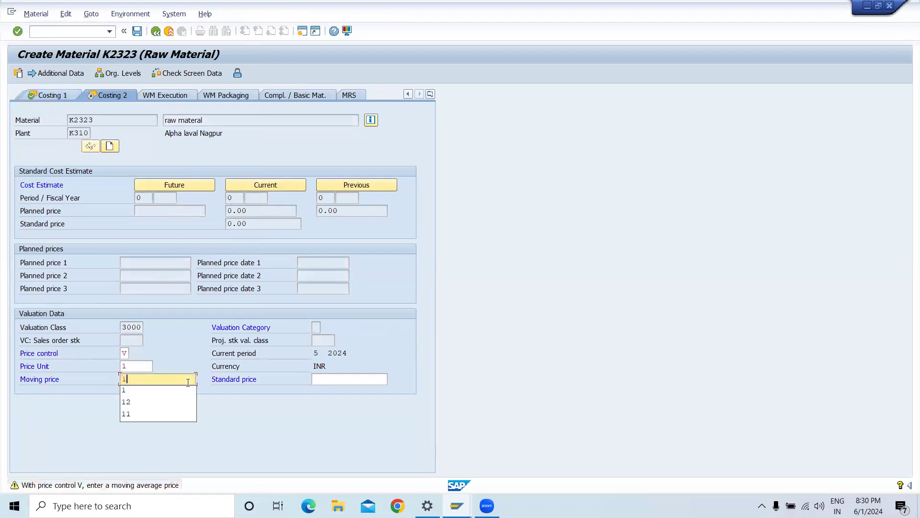
key(Return)
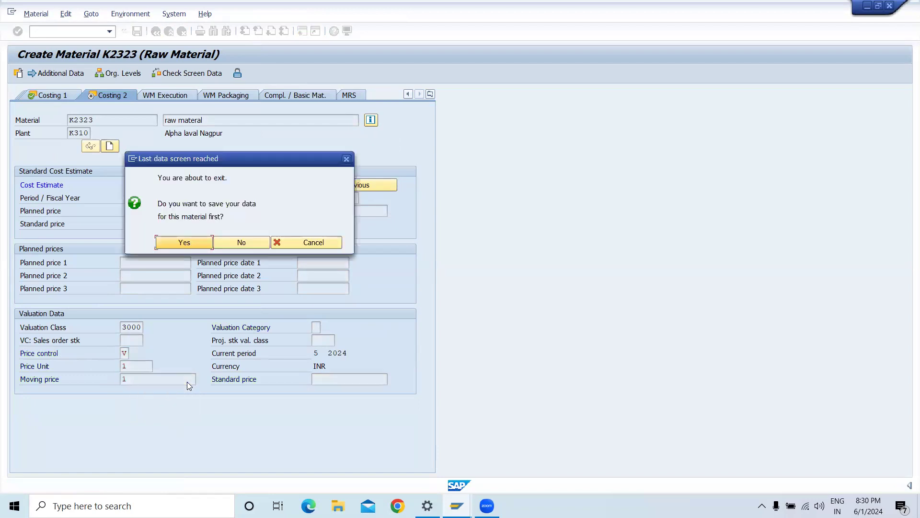
click(169, 238)
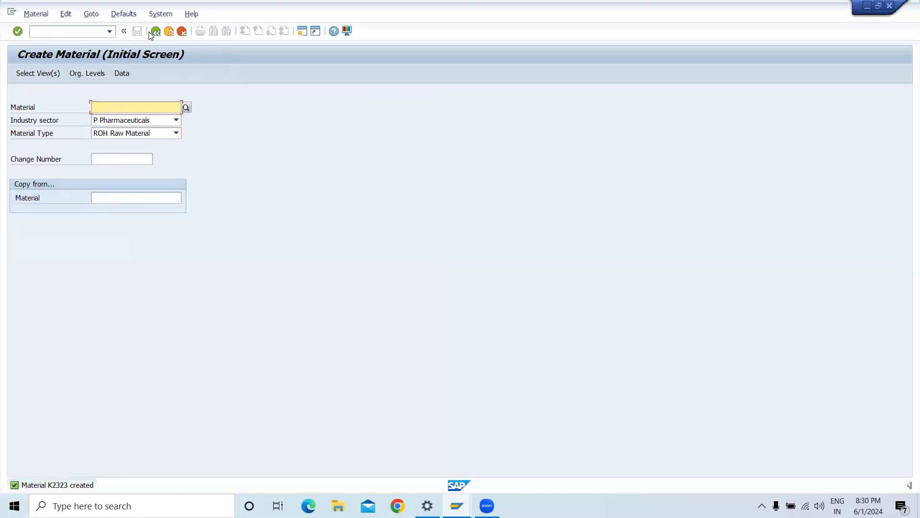
Go to transaction SE16N and load the selection fields of table MARC.
click(86, 29)
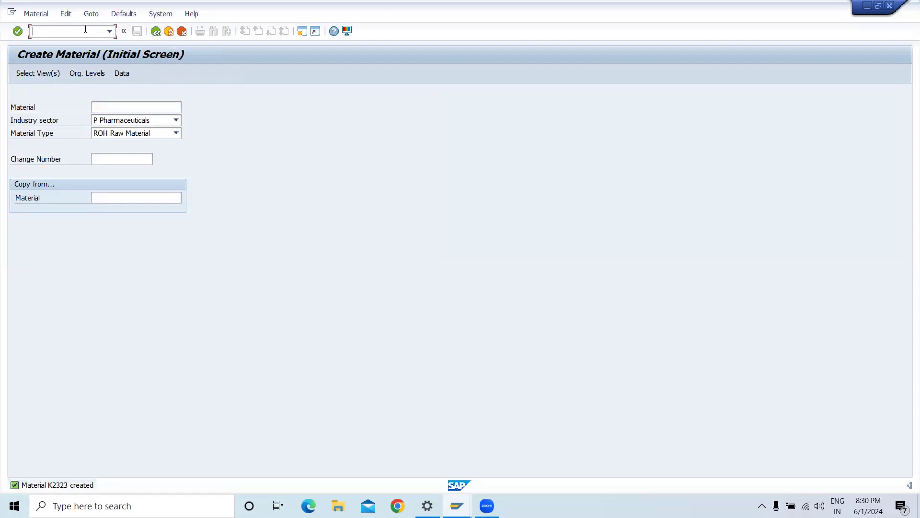
text(/n)
text(se16n)
key(Return)
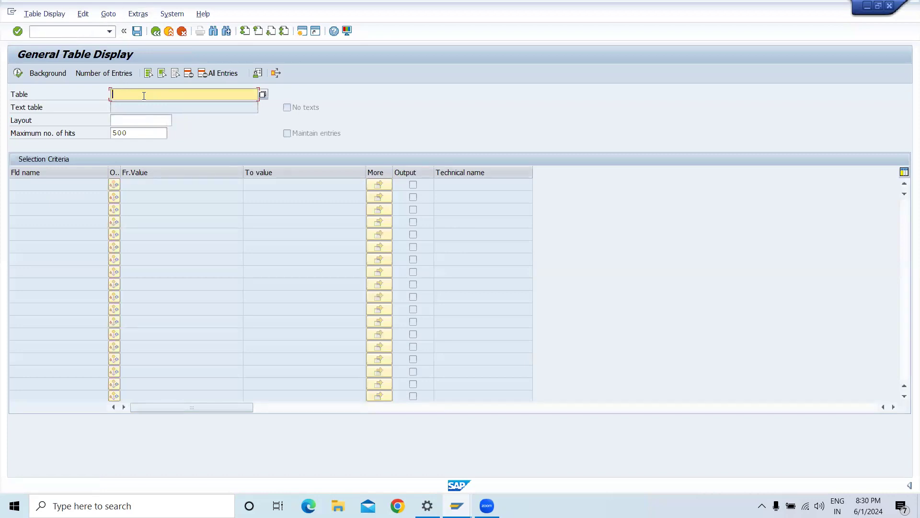
text(mas)
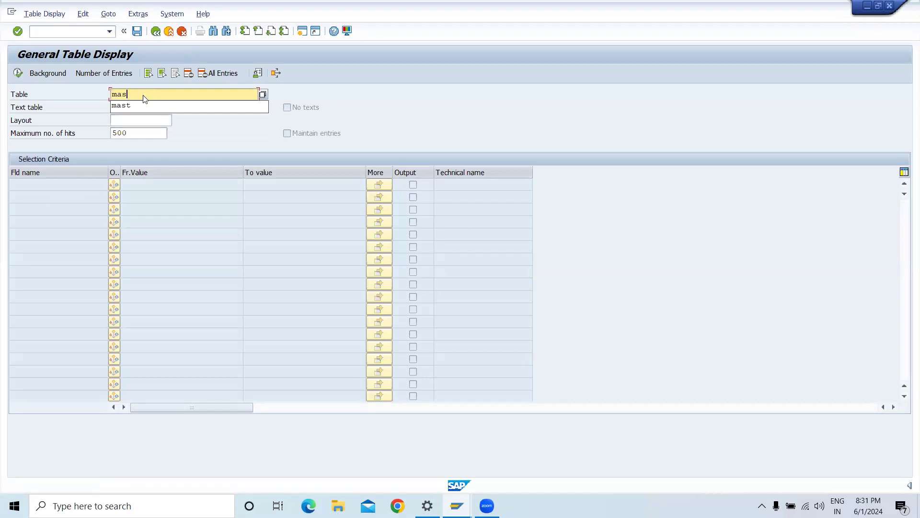
key(BackSpace)
key(BackSpace)
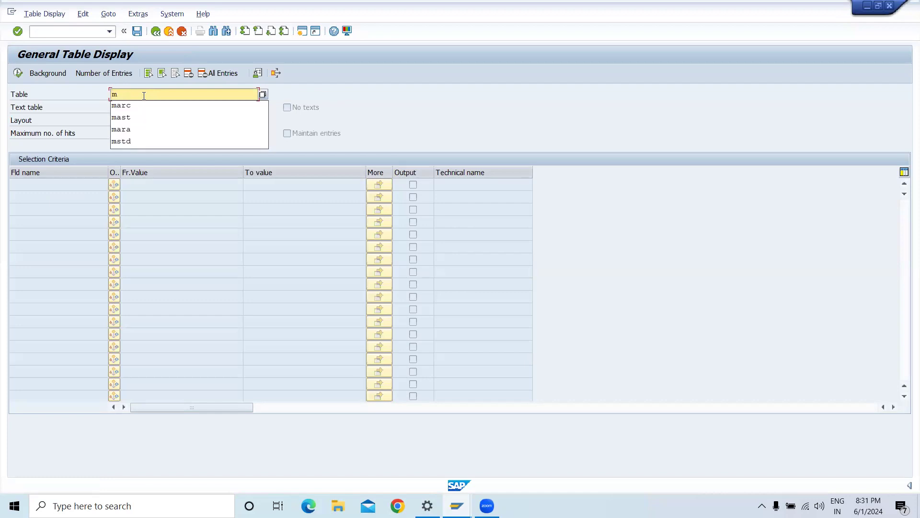
text(arc)
key(Return)
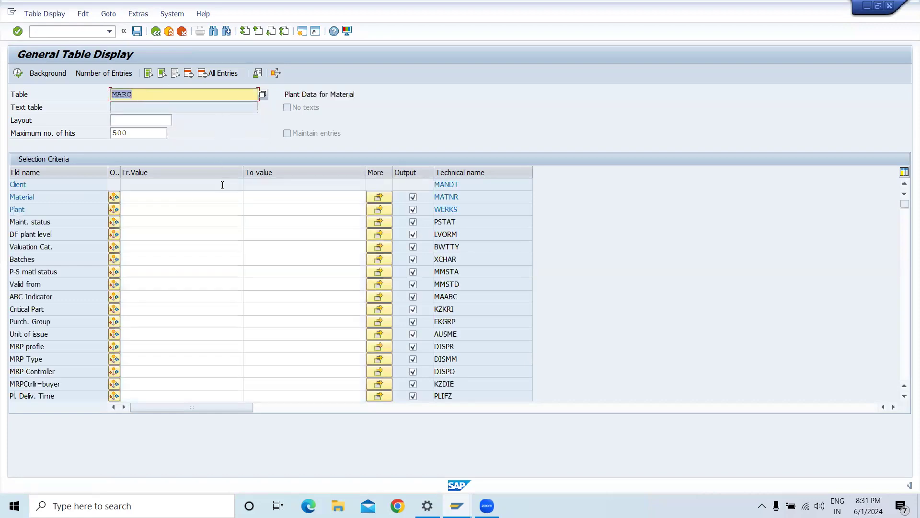
Display the MARC entries for plant K310 with only the material and plant fields in the output.
click(170, 207)
text(k310)
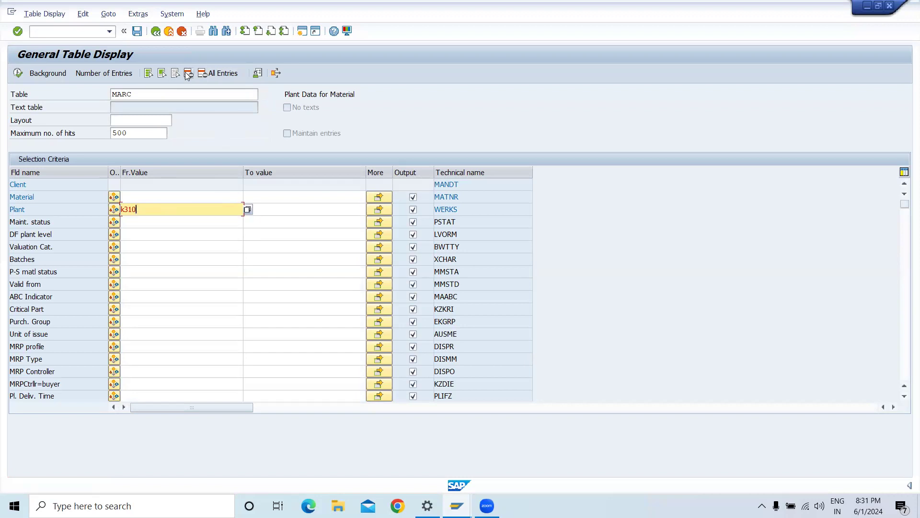
click(177, 74)
click(413, 210)
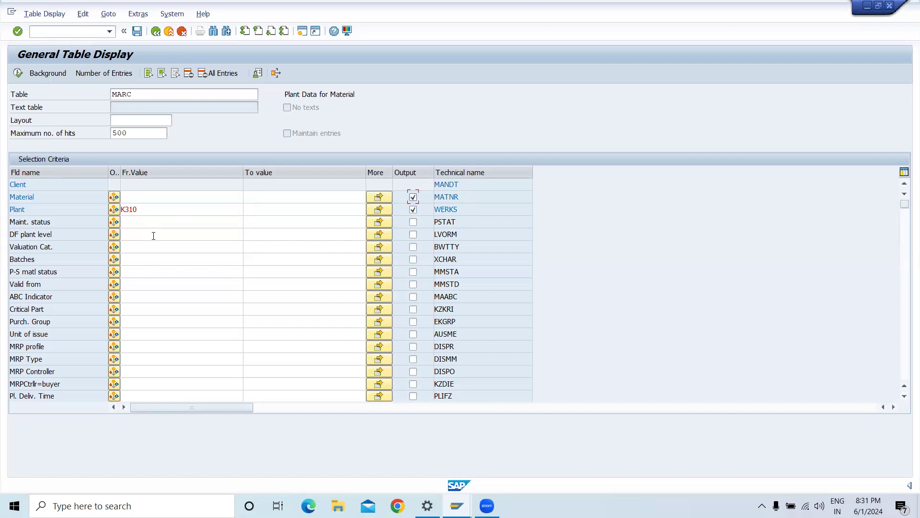
click(17, 74)
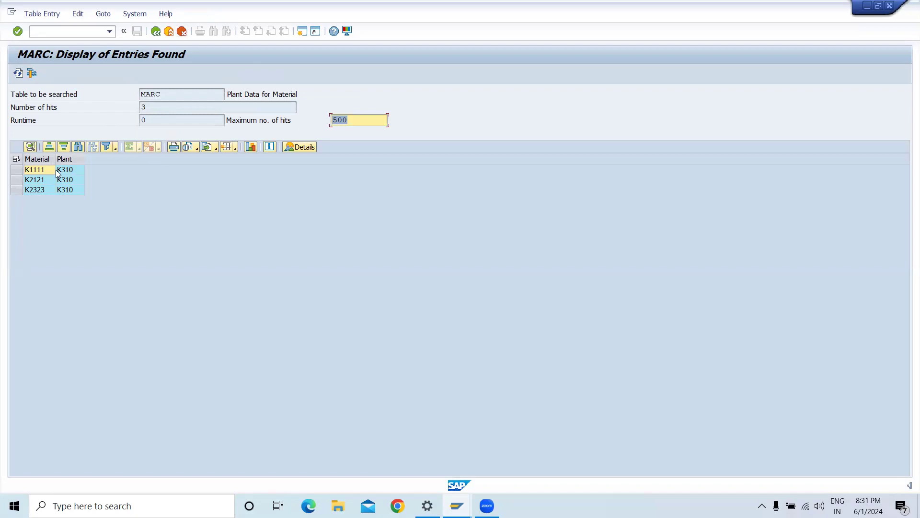
Select material K1111 in the MARC results and open transaction CS01 in a new session.
click(28, 172)
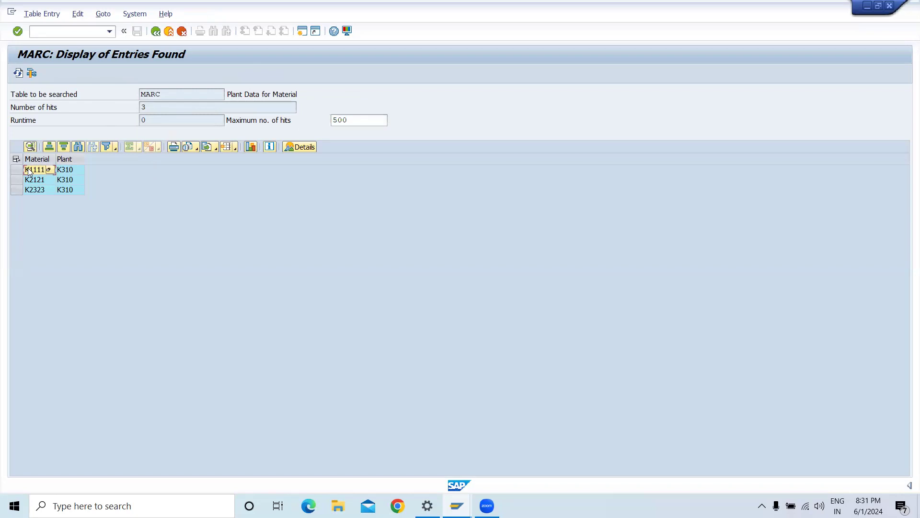
click(28, 170)
click(87, 32)
text(/n)
key(BackSpace)
text(o)
text(cs01)
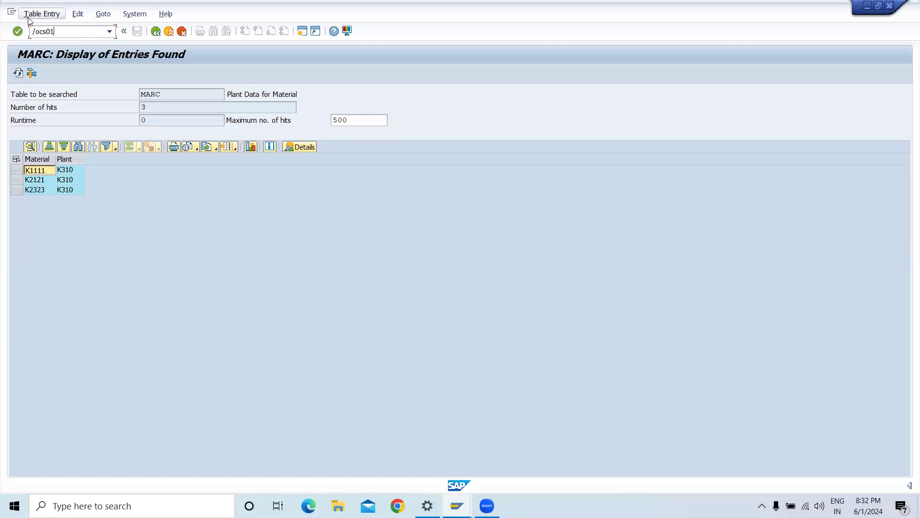
key(Return)
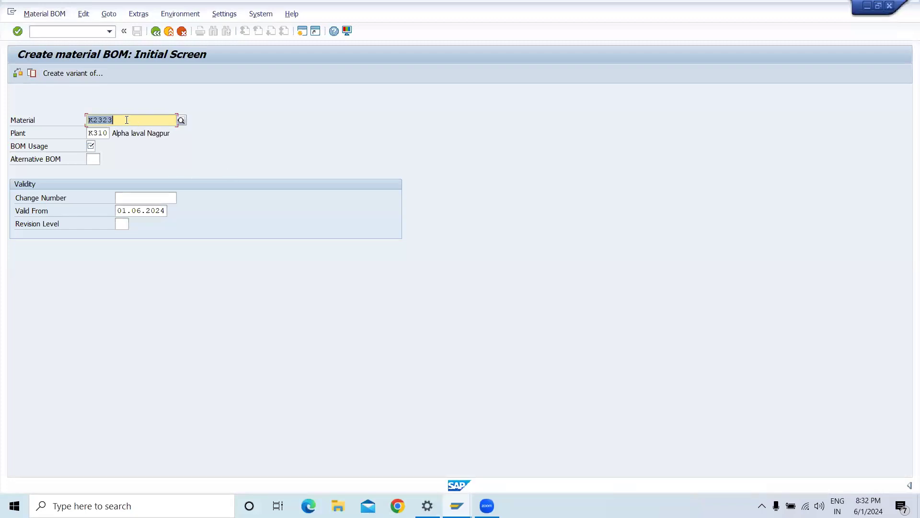
Start a material BOM for K1111 in plant K310 with BOM usage 1 and continue to the item overview.
key(BackSpace)
text(k111)
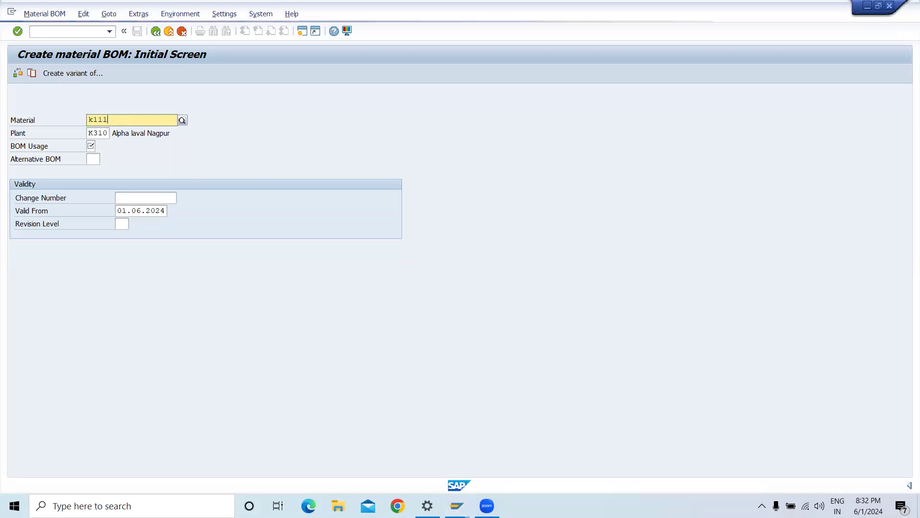
text(1)
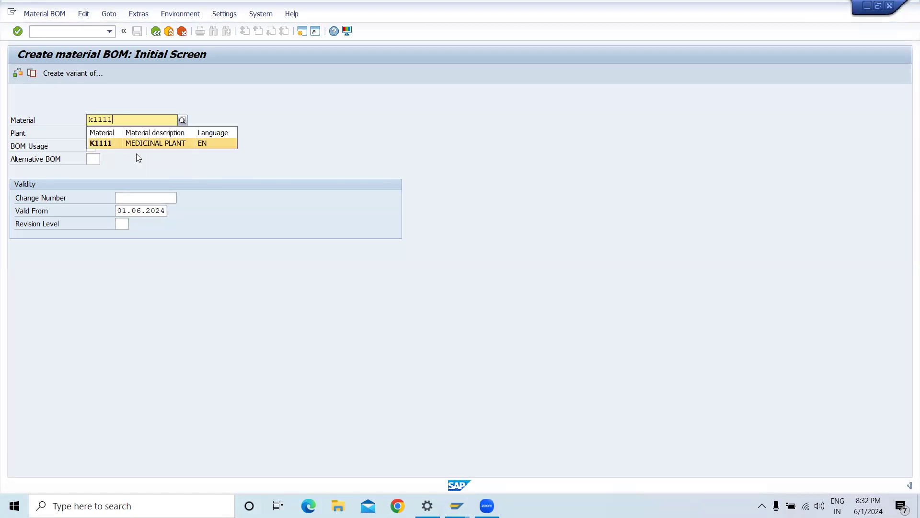
click(177, 142)
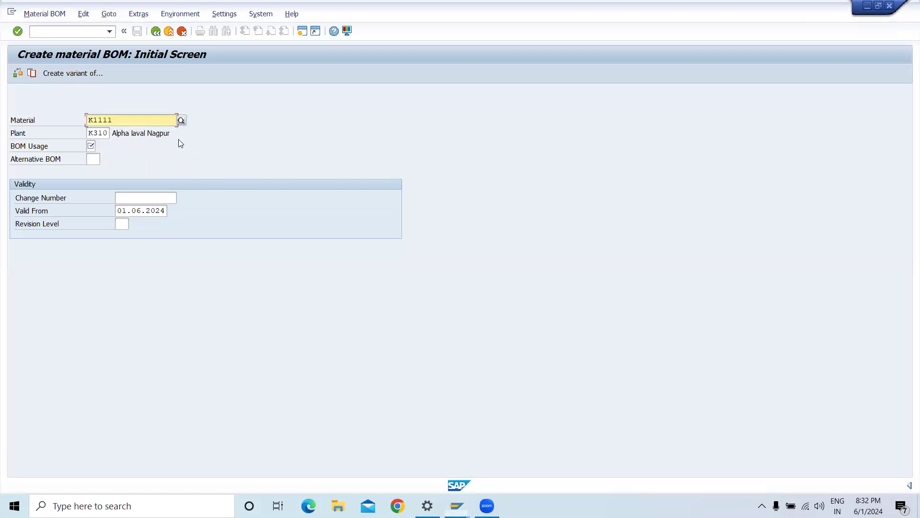
click(90, 146)
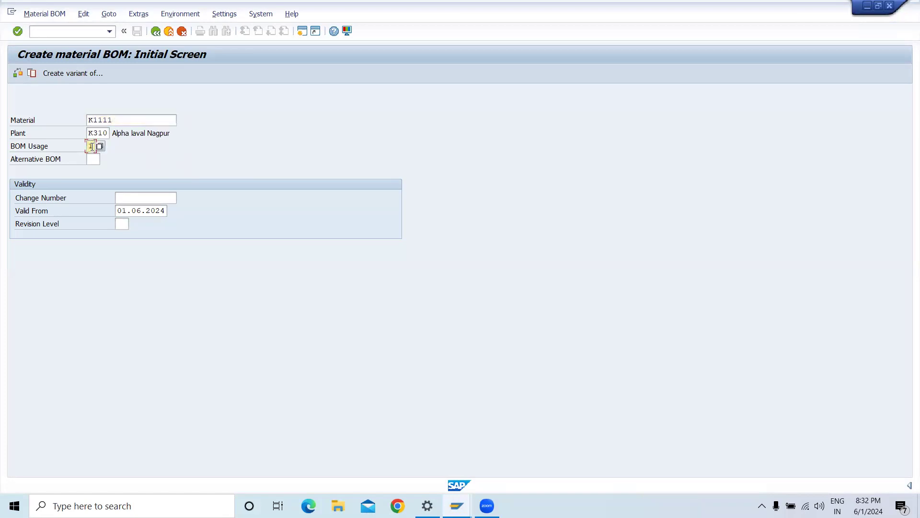
text(1)
key(Return)
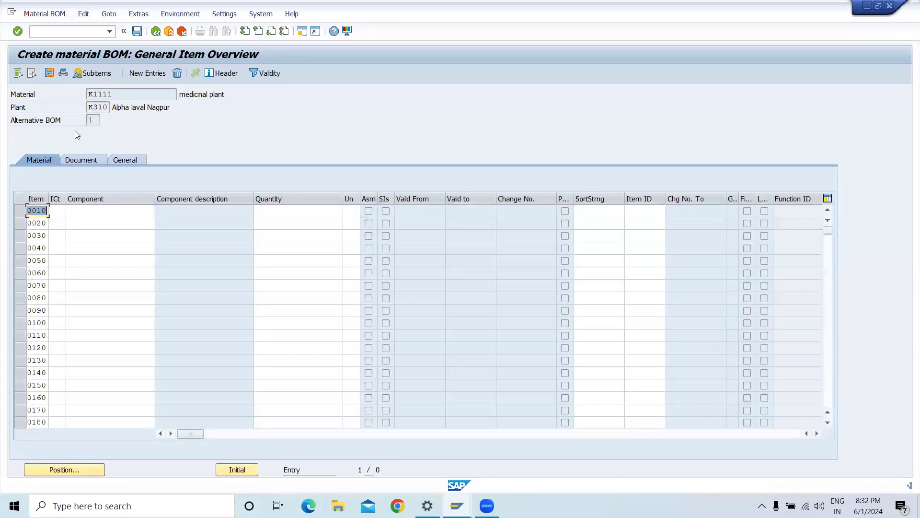
Enter semi-finished material K2121 as the component of BOM item 0010.
click(72, 210)
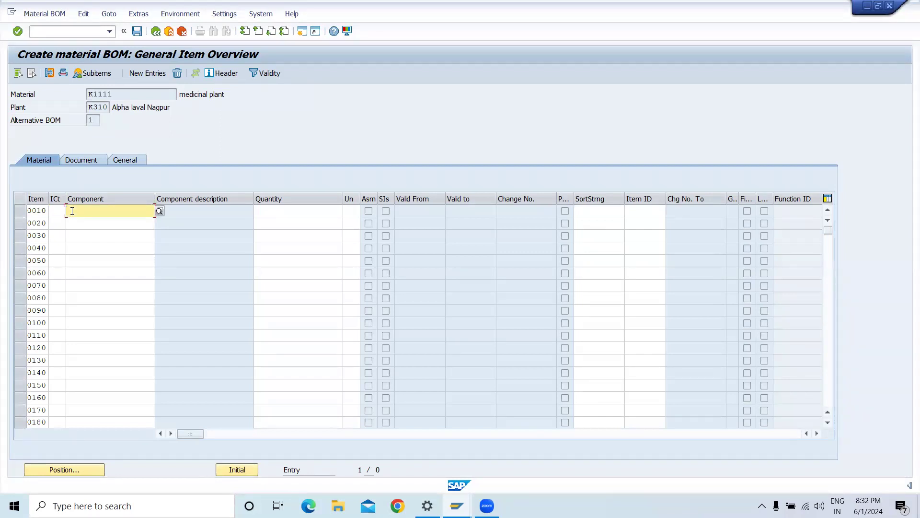
text(k212)
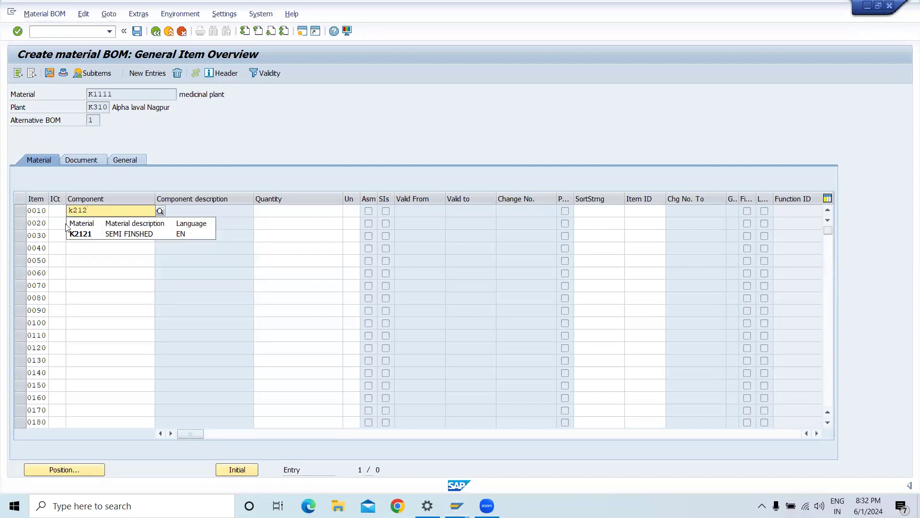
click(151, 235)
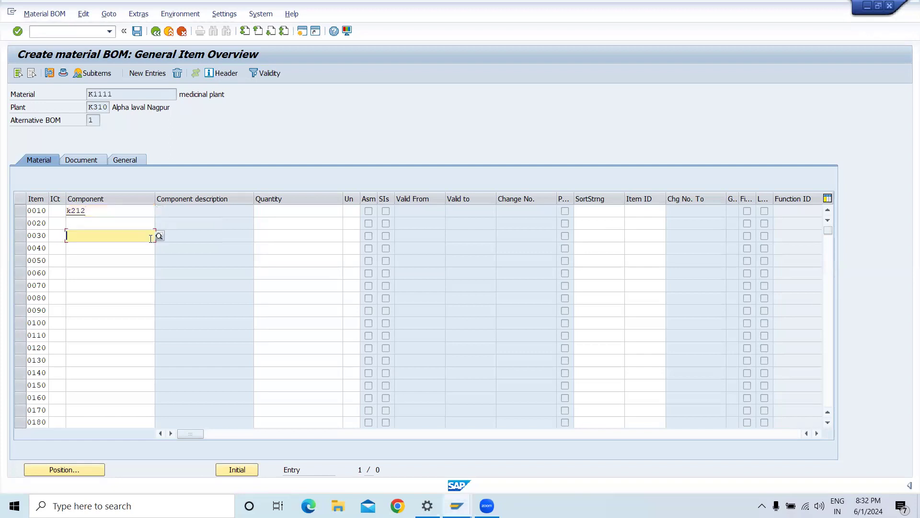
click(85, 210)
text(1)
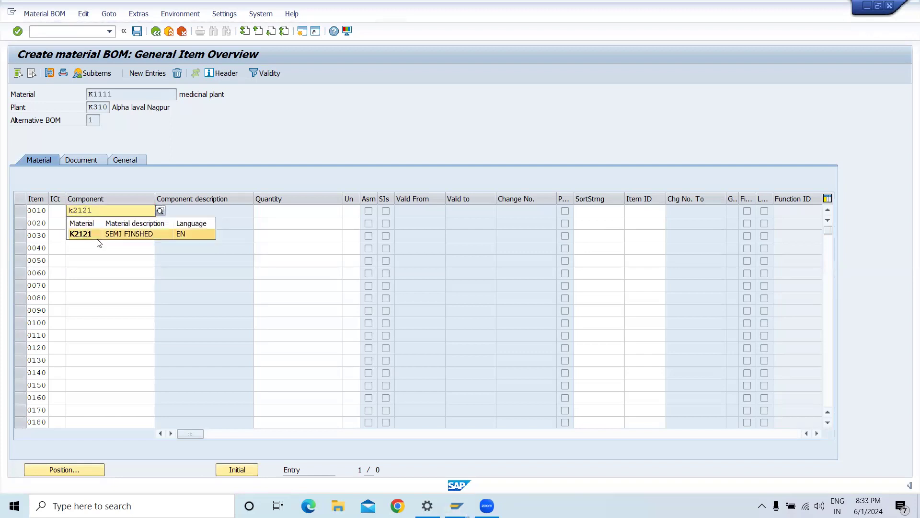
click(100, 234)
Set BOM item 0010 to item category L with a quantity of 11 and validate the entry.
key(shift+Tab)
text(1)
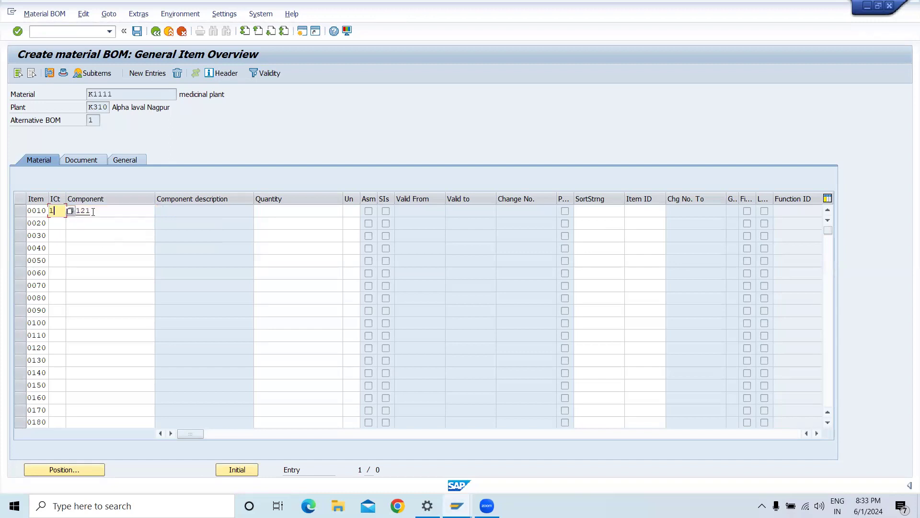
key(Return)
click(304, 212)
text(11)
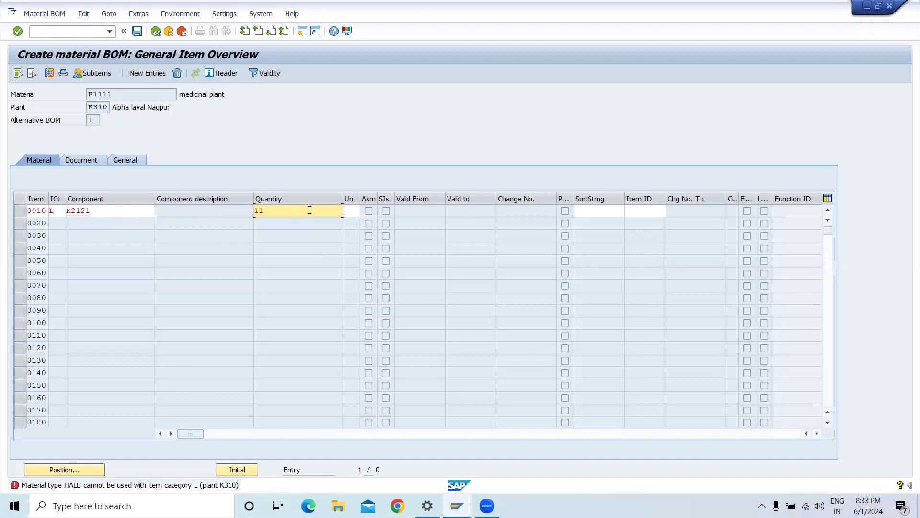
key(Return)
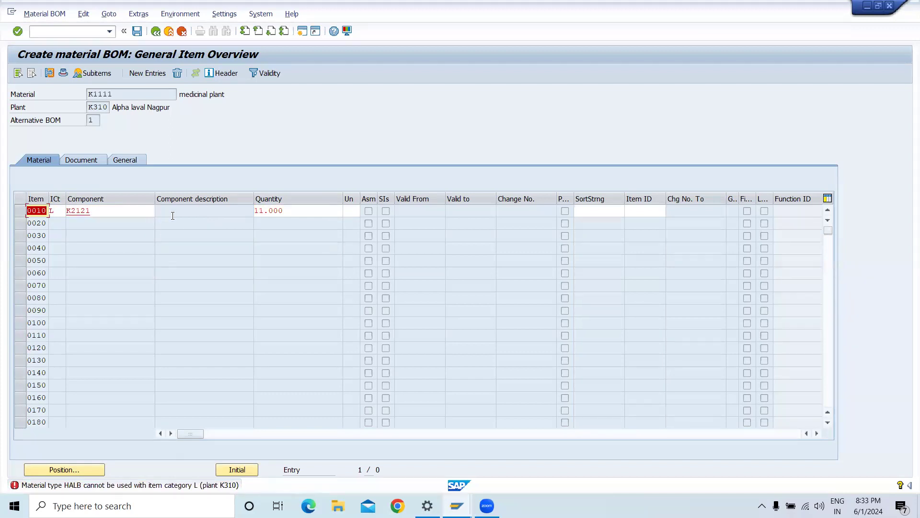
Read the diagnosis and procedure in the long text of the item category error message.
double_click(57, 208)
double_click(30, 485)
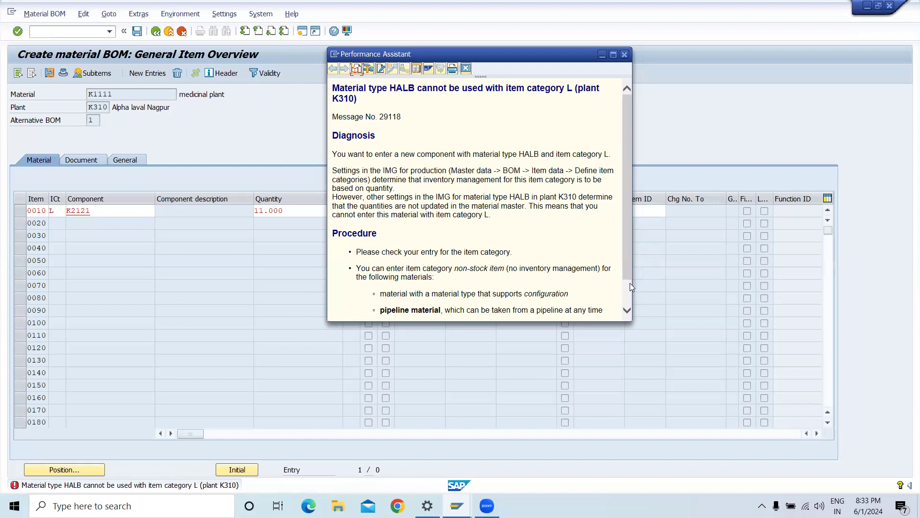
scroll(629, 287, down, 1)
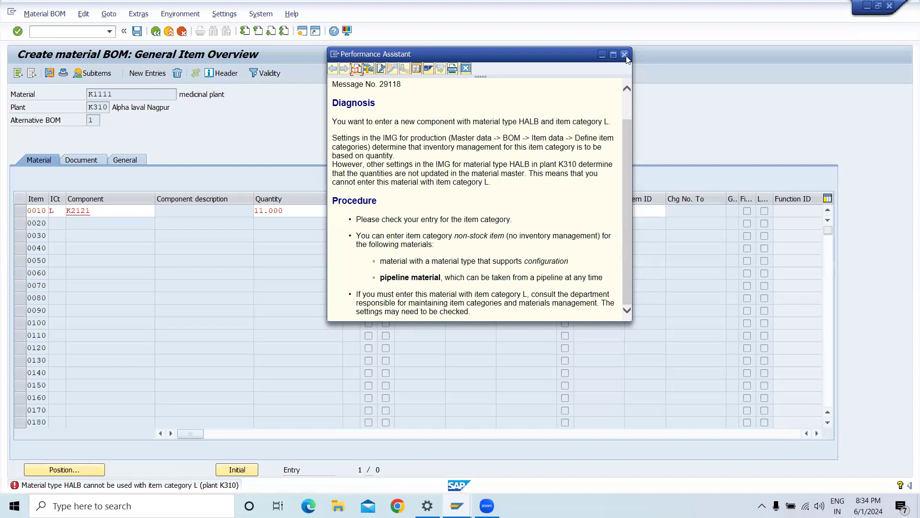
click(600, 56)
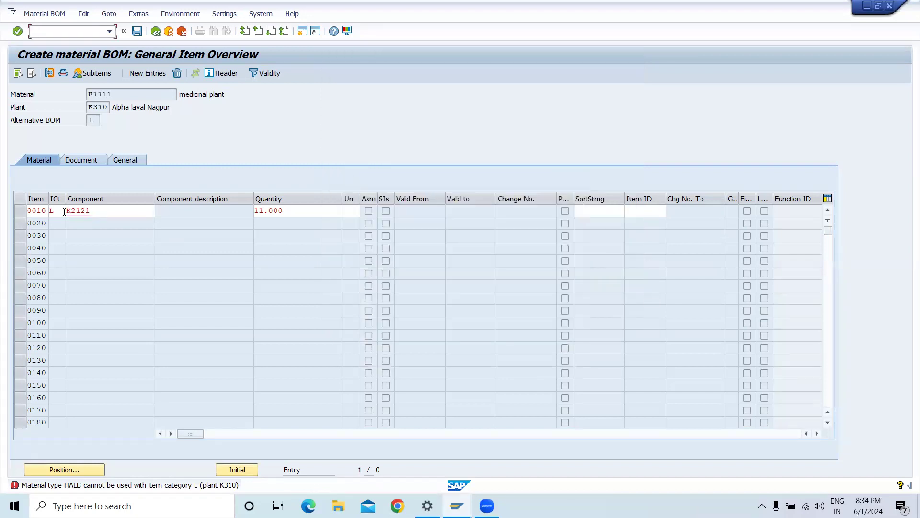
Try reassigning item category L (Stock item) to BOM item 0010 from its list of possible values.
click(62, 211)
key(BackSpace)
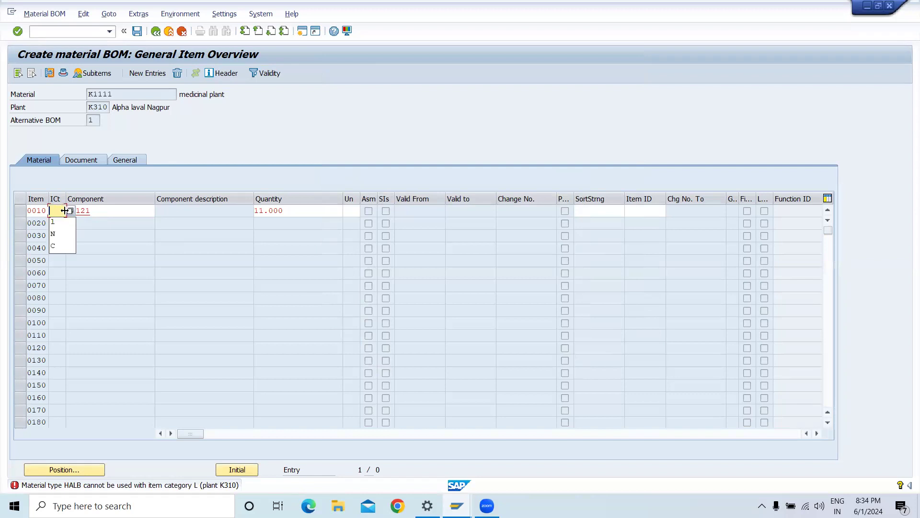
click(70, 212)
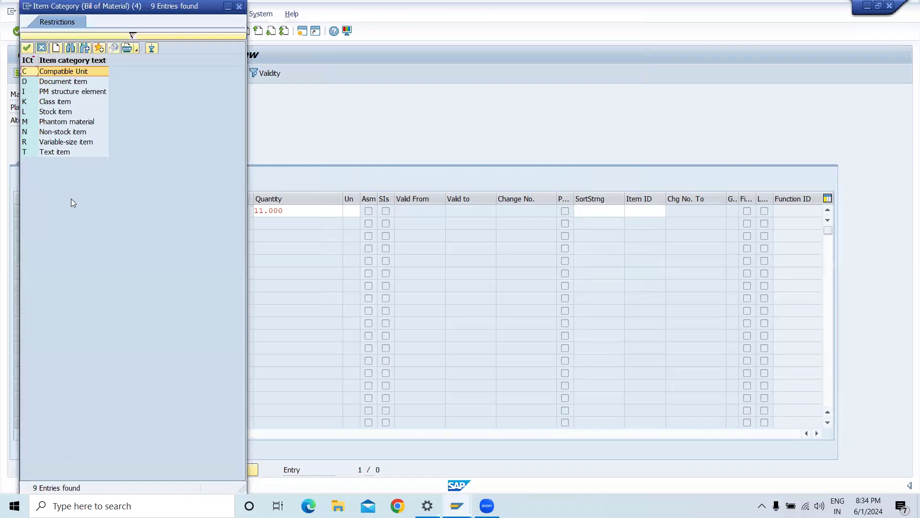
click(59, 112)
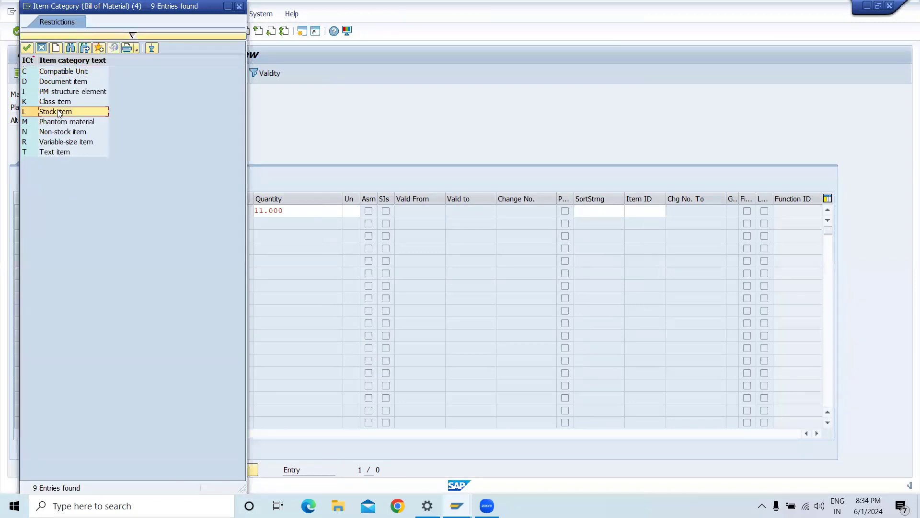
double_click(58, 112)
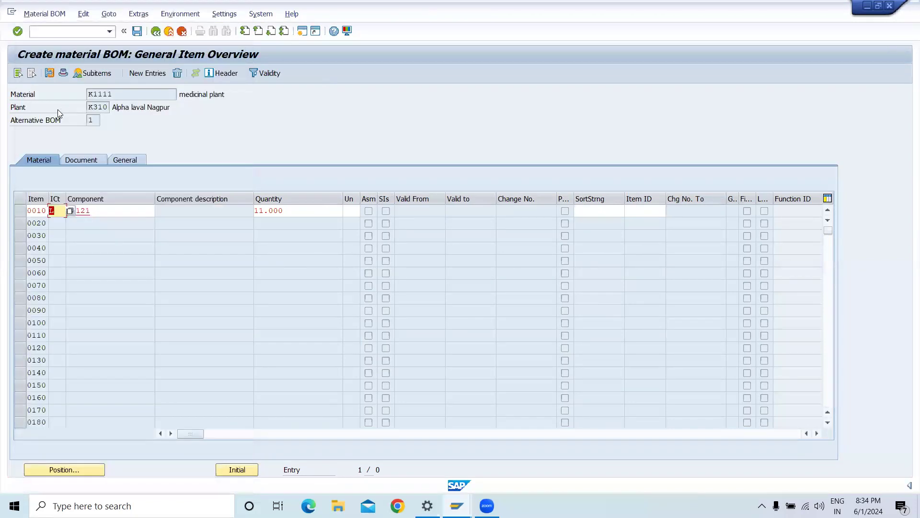
key(Return)
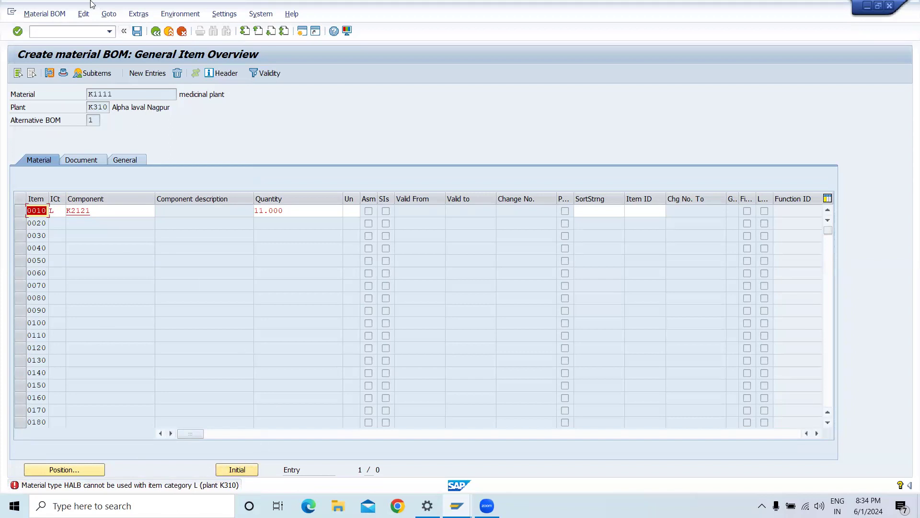
Start transaction SPRO in a new session and display the SAP Reference IMG.
click(101, 30)
text(/ospro)
key(Return)
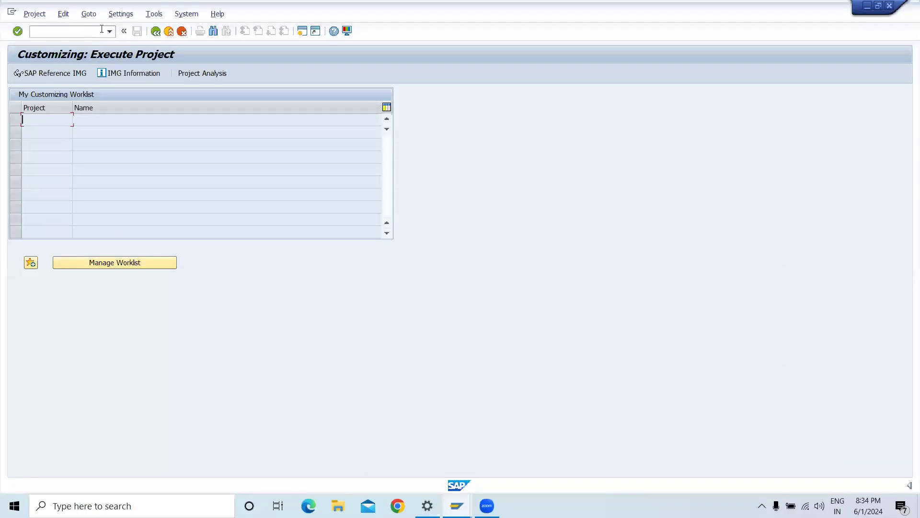
click(72, 71)
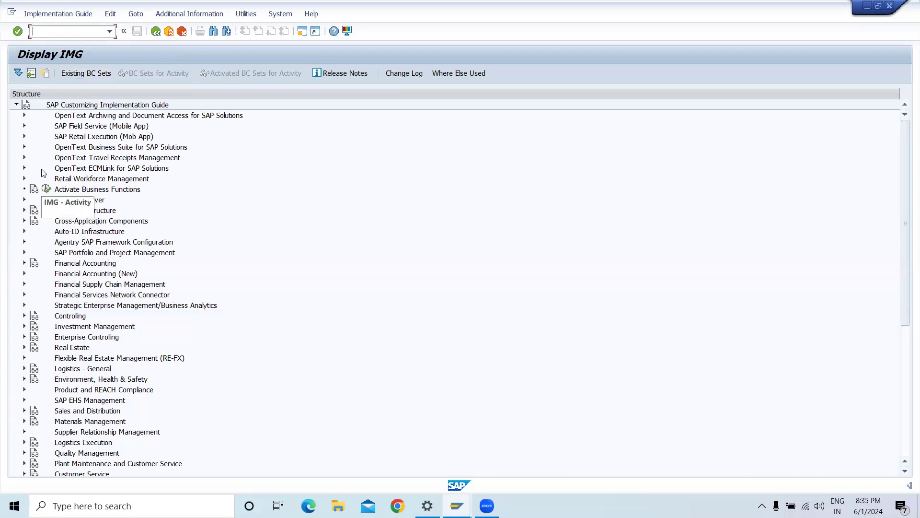
Expand the IMG structure through Production, Basic Data and Bill of Material down to the Item Data activities.
scroll(42, 188, down, 1)
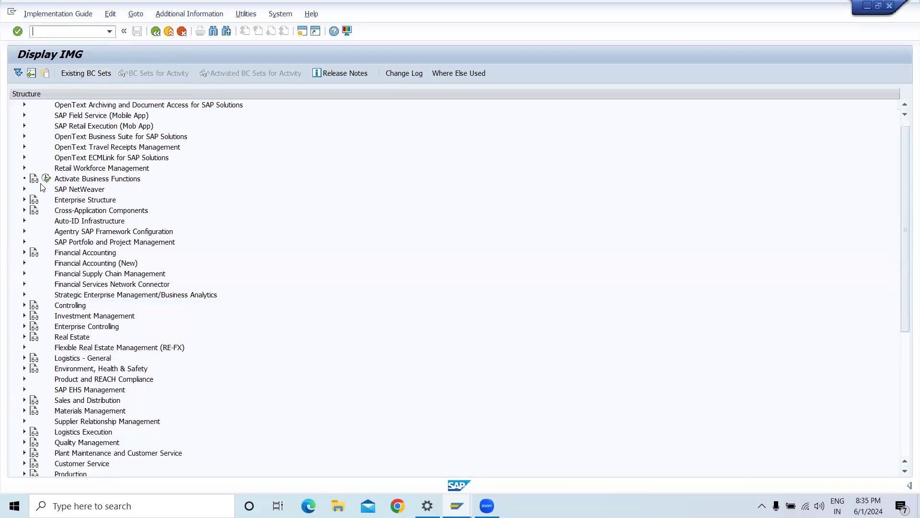
scroll(43, 187, up, 1)
scroll(42, 187, down, 1)
scroll(65, 451, up, 1)
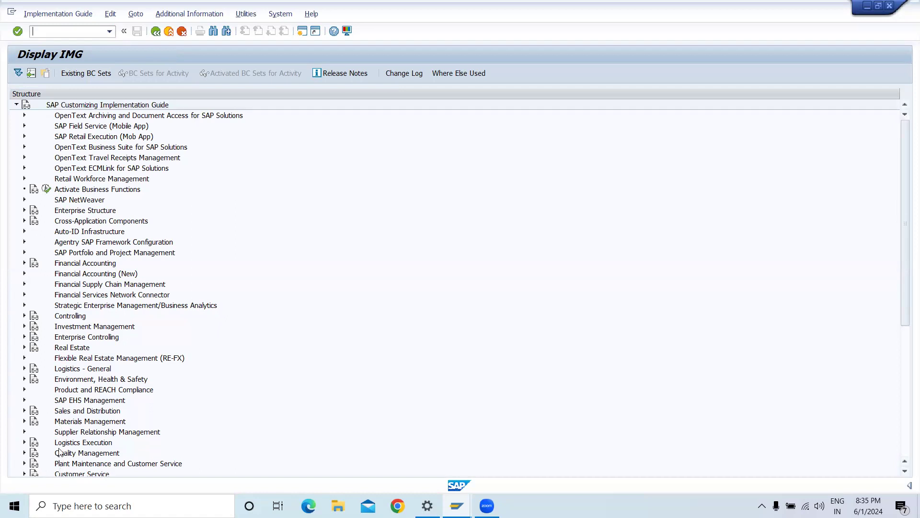
click(907, 347)
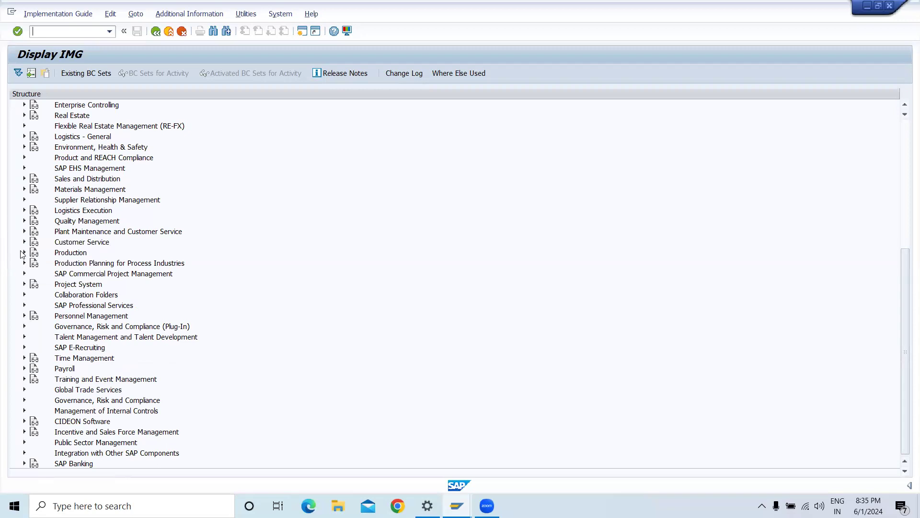
click(24, 253)
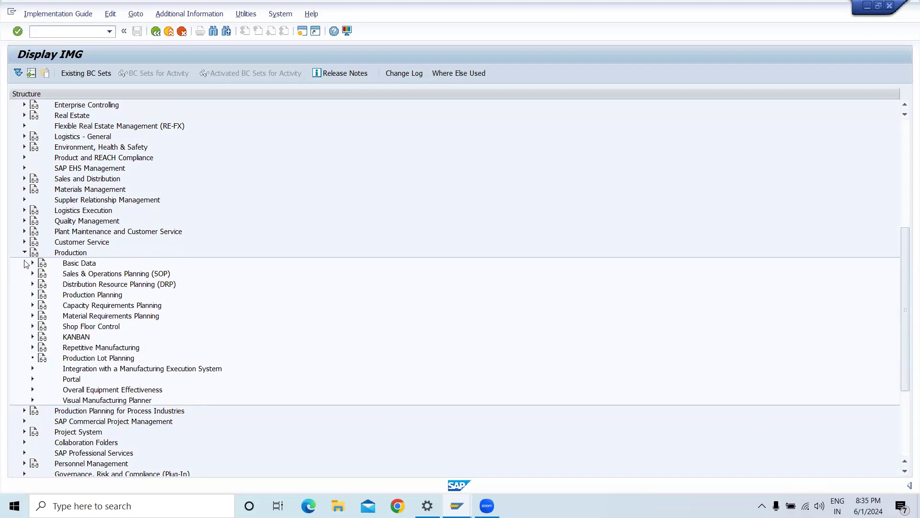
click(33, 264)
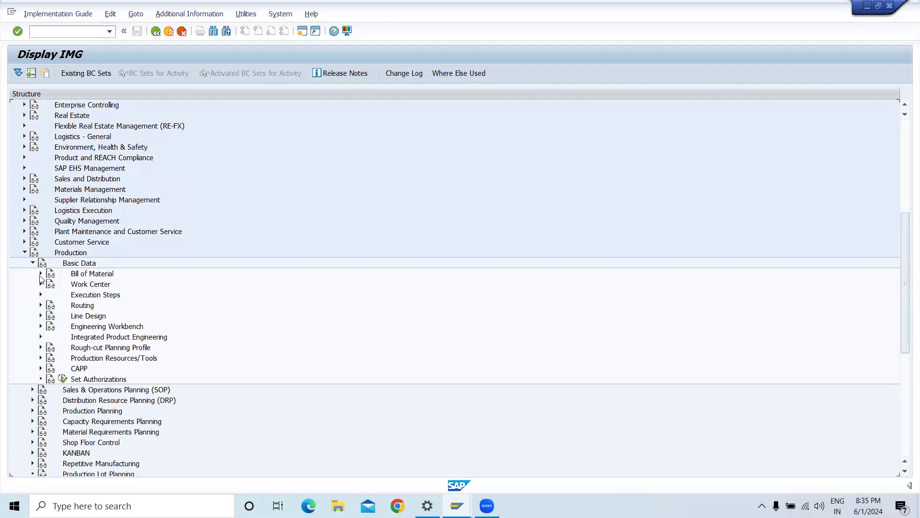
click(42, 274)
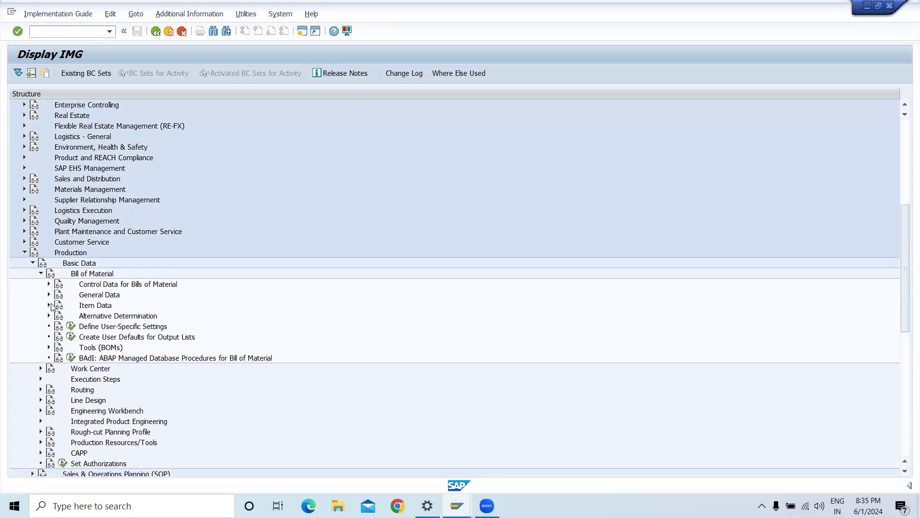
click(49, 305)
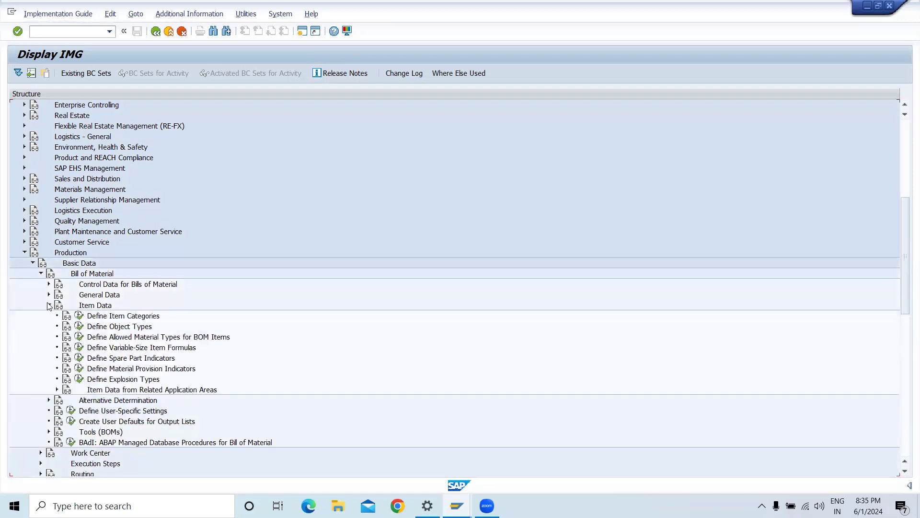
Review the settings for item categories and allowed material types for BOM items, and leave customizing.
click(77, 317)
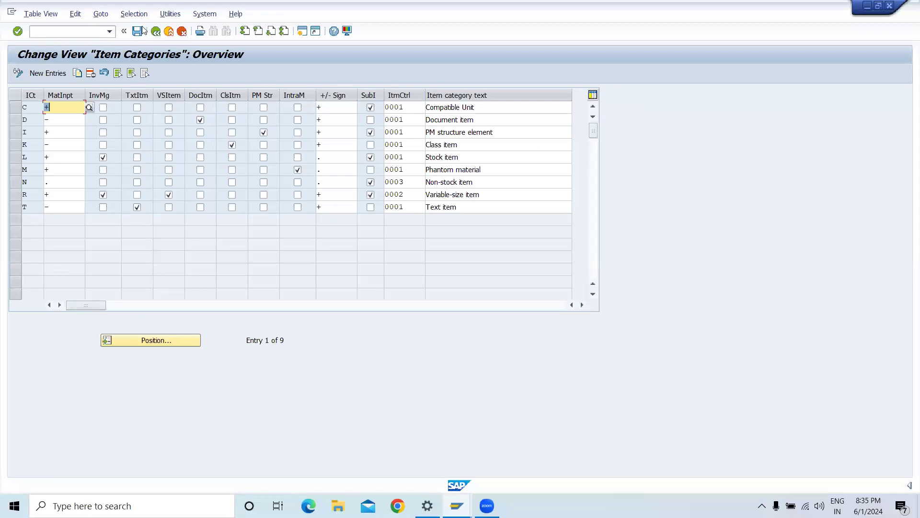
click(157, 33)
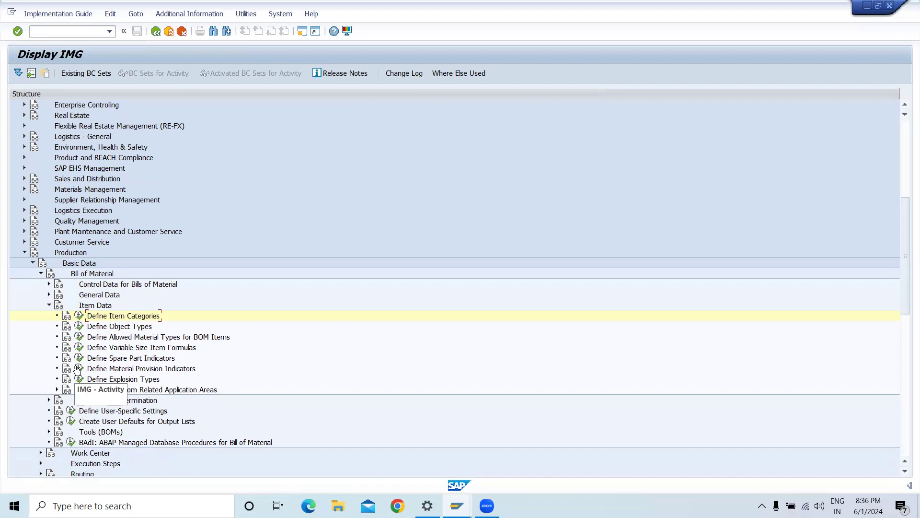
click(80, 336)
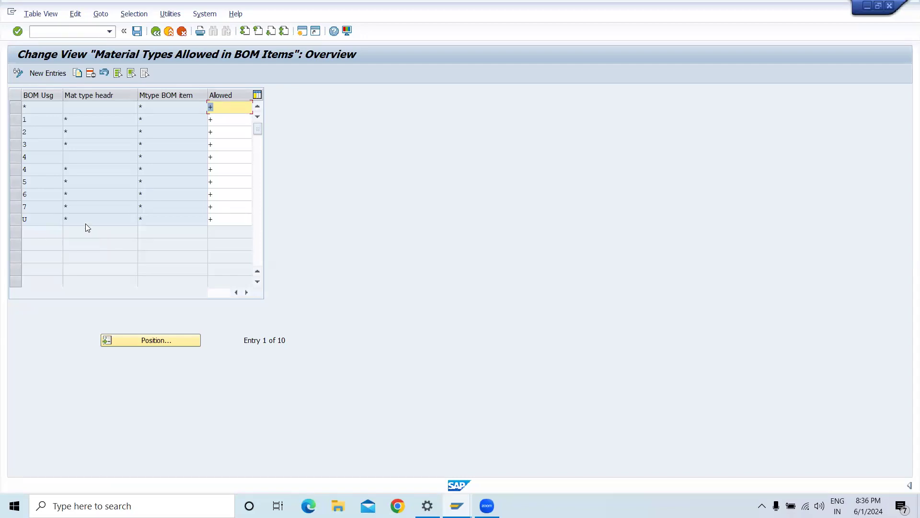
click(161, 38)
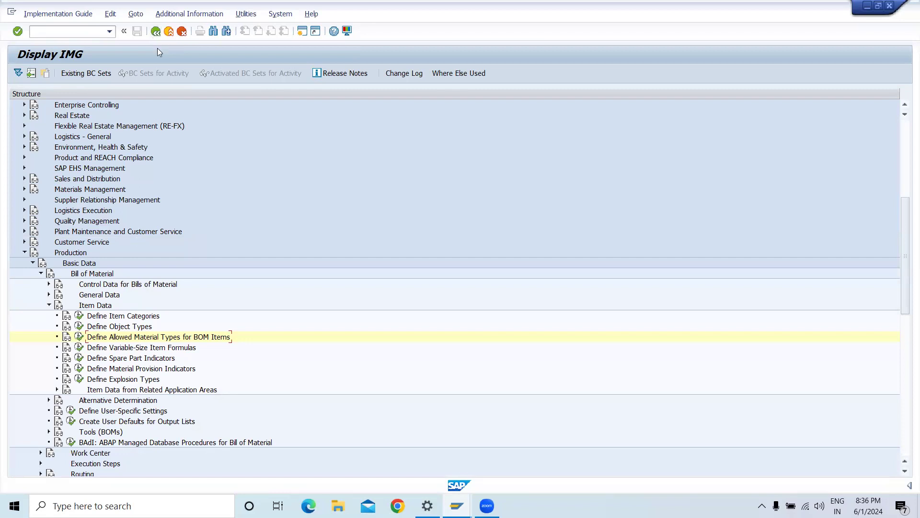
click(160, 39)
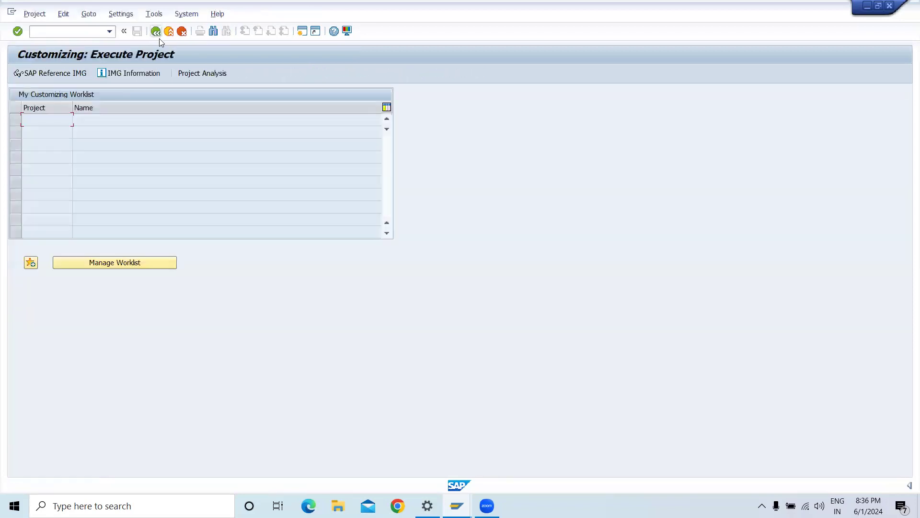
click(160, 39)
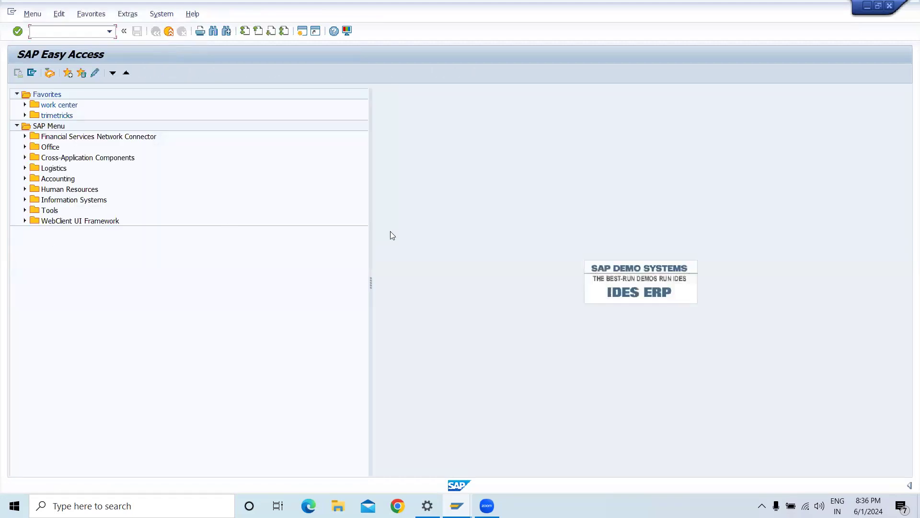
Reread the Performance Assistant's explanation of the HALB item category error and return to the SAP Easy Access session.
click(457, 506)
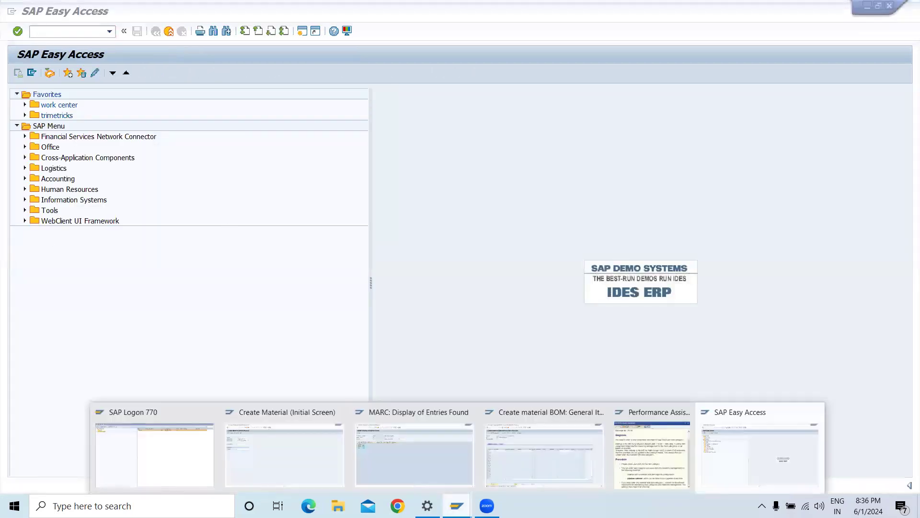
click(672, 448)
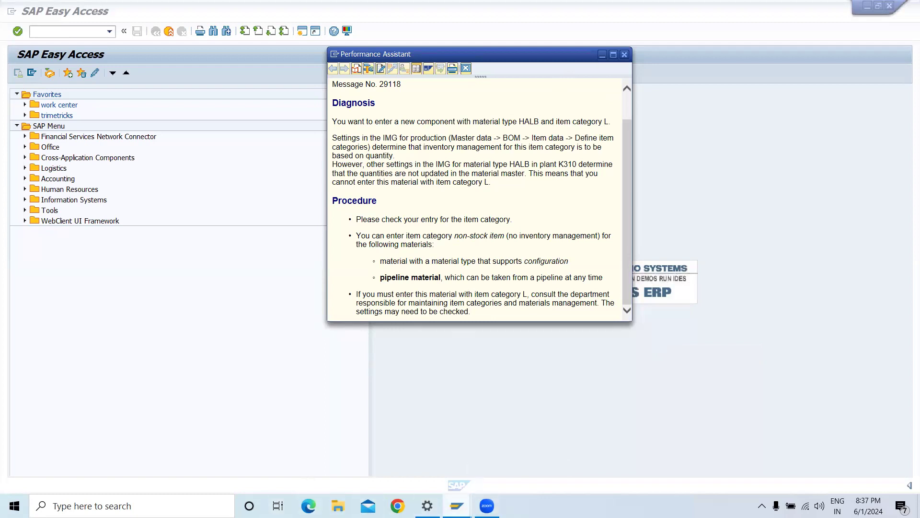
click(456, 506)
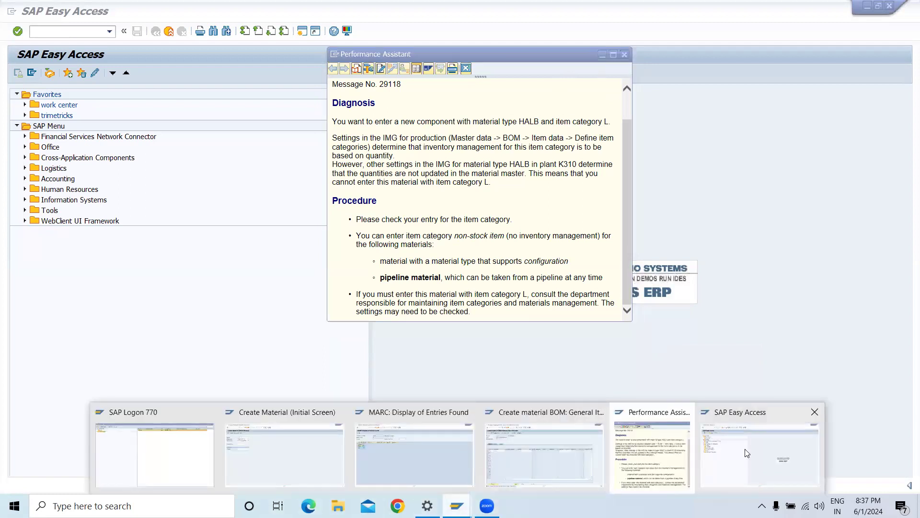
click(747, 453)
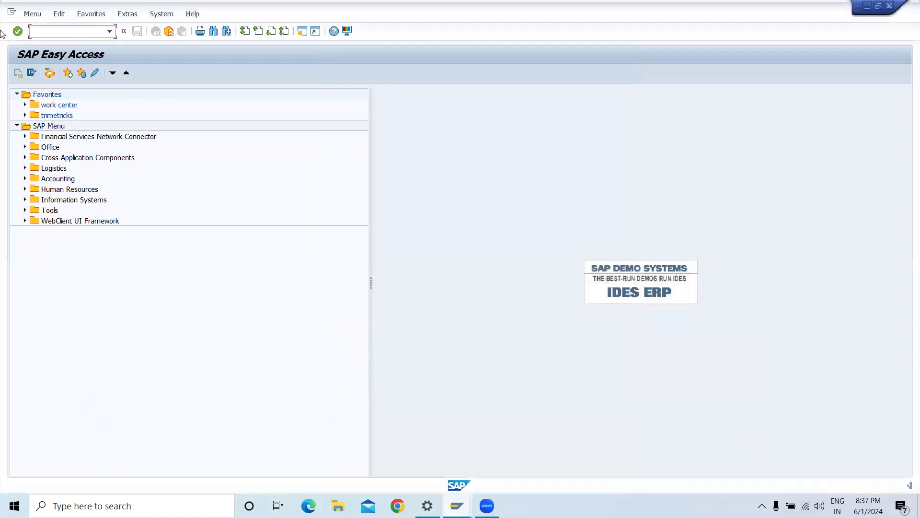
Display the SAP Reference IMG again through transaction SPRO and expand its Production node.
text(spro)
key(Return)
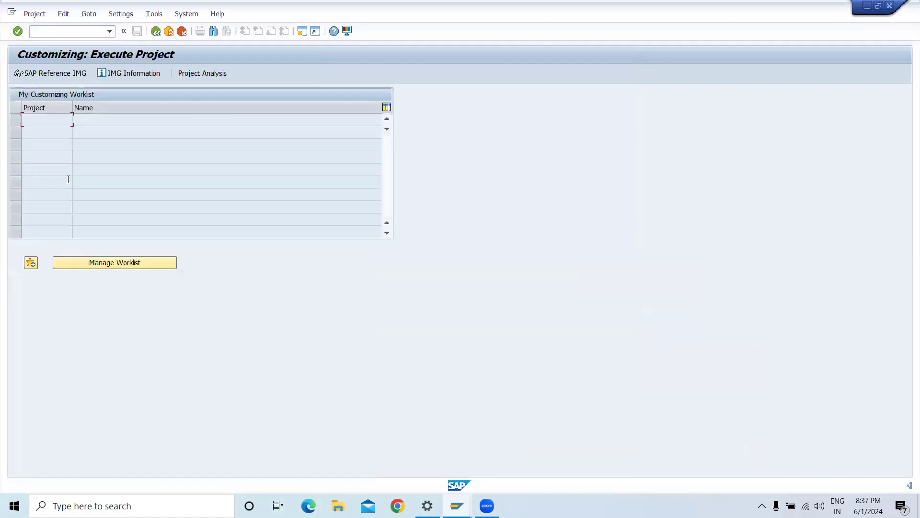
click(28, 72)
scroll(103, 433, down, 3)
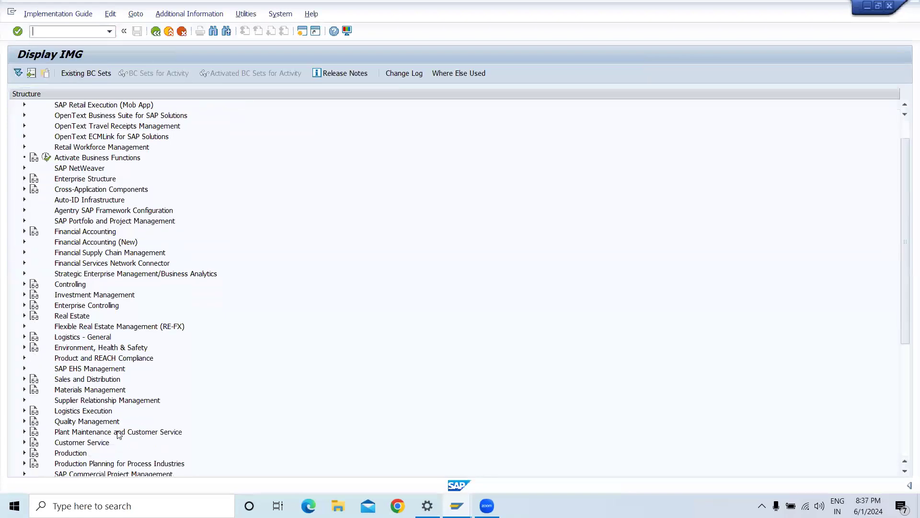
scroll(120, 427, down, 1)
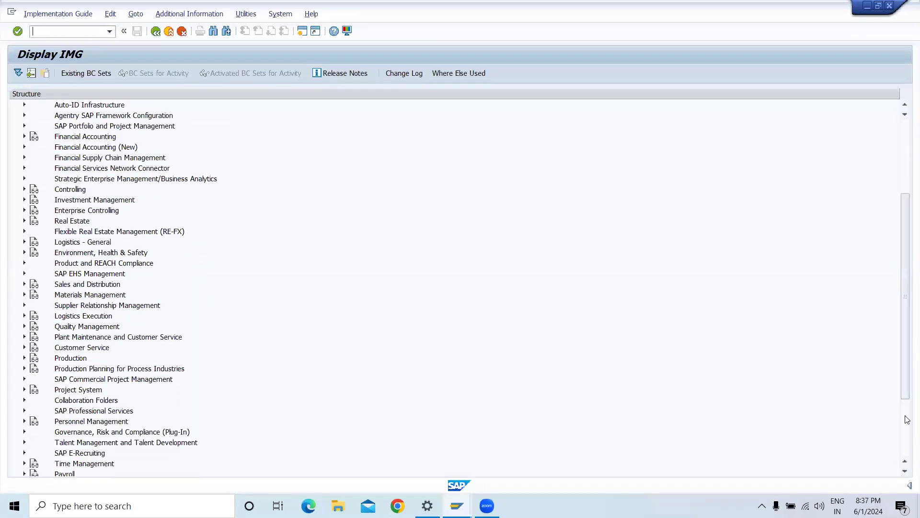
scroll(907, 414, down, 3)
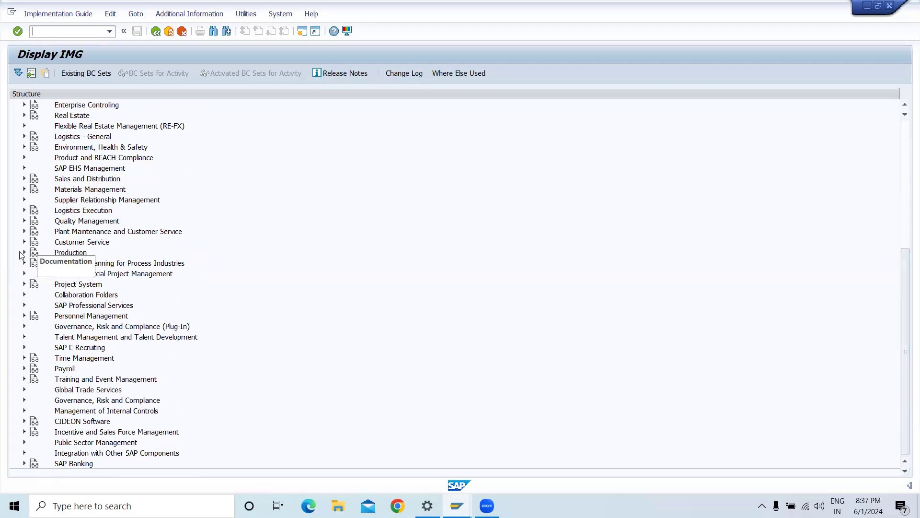
click(25, 254)
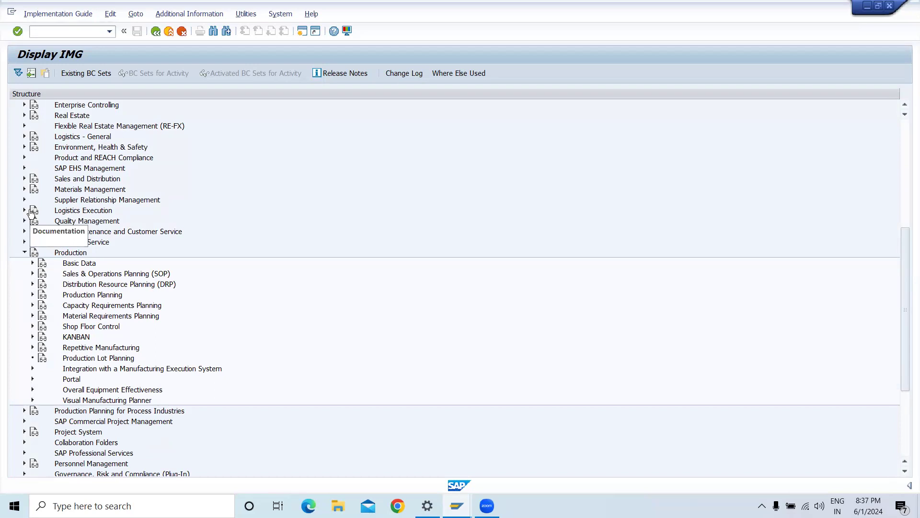
Expand the IMG's Materials Management node and, under Production, the Basic Data and Bill of Material nodes.
click(24, 190)
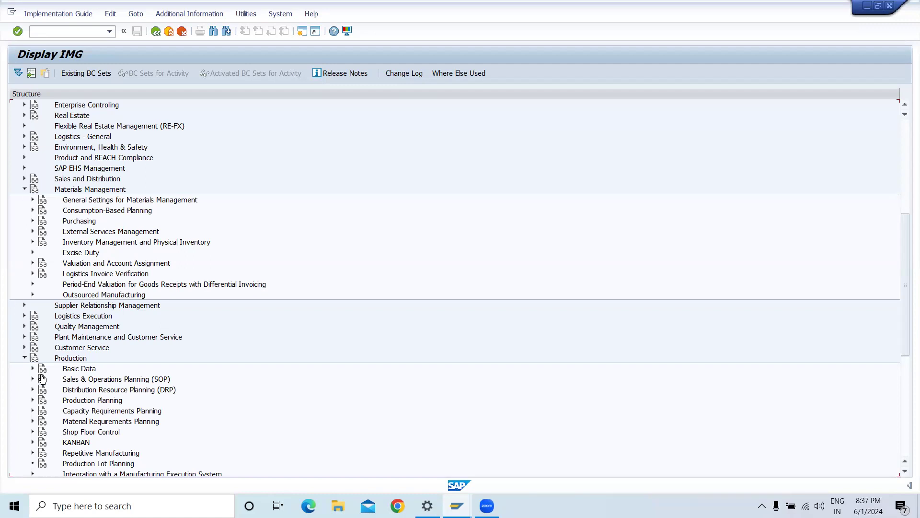
click(32, 368)
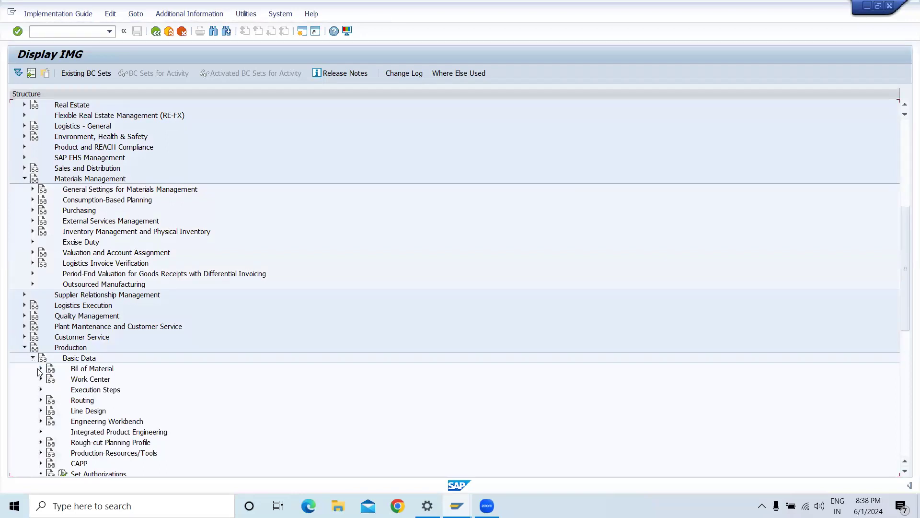
click(41, 368)
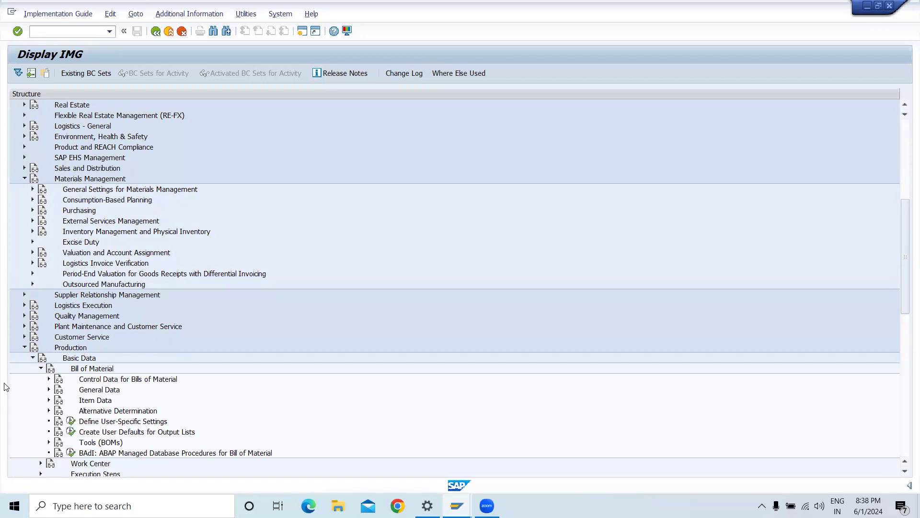
Look through the Control Data for Bills of Material and General Data activities, including BOM Usage, and collapse both nodes.
click(49, 379)
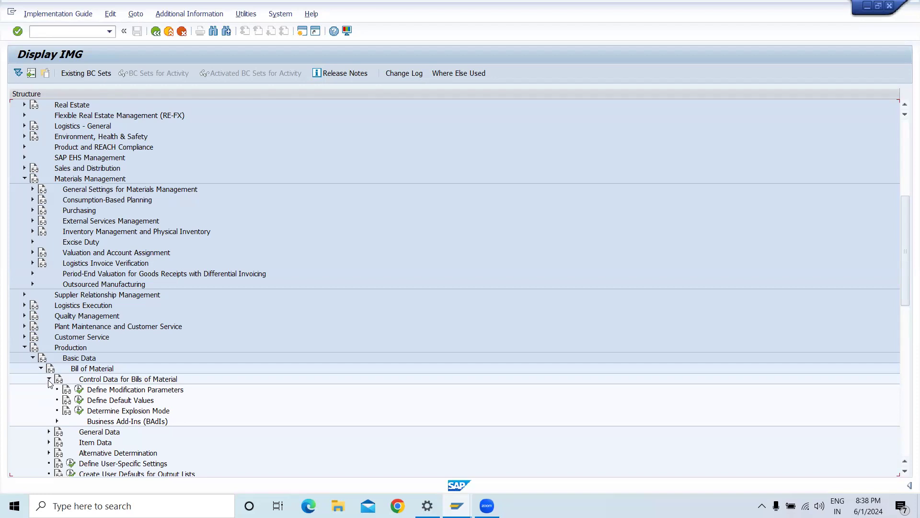
click(49, 379)
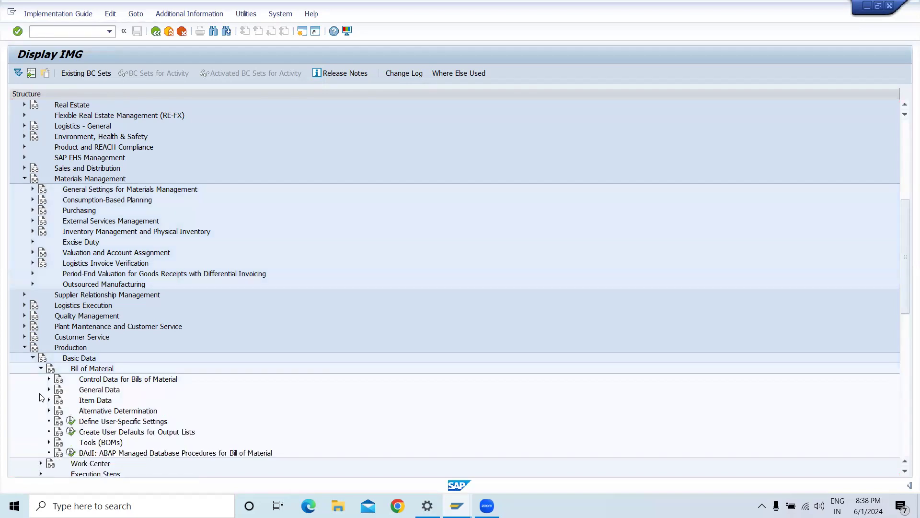
click(49, 390)
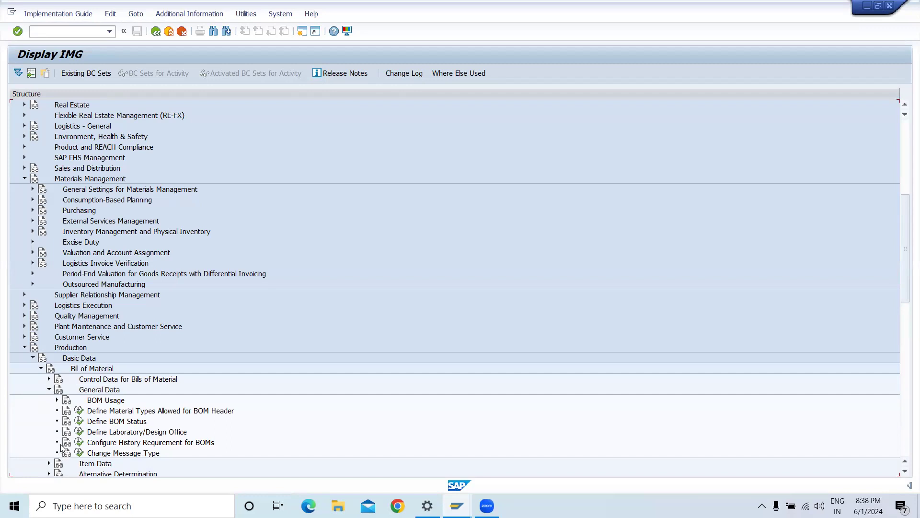
click(56, 400)
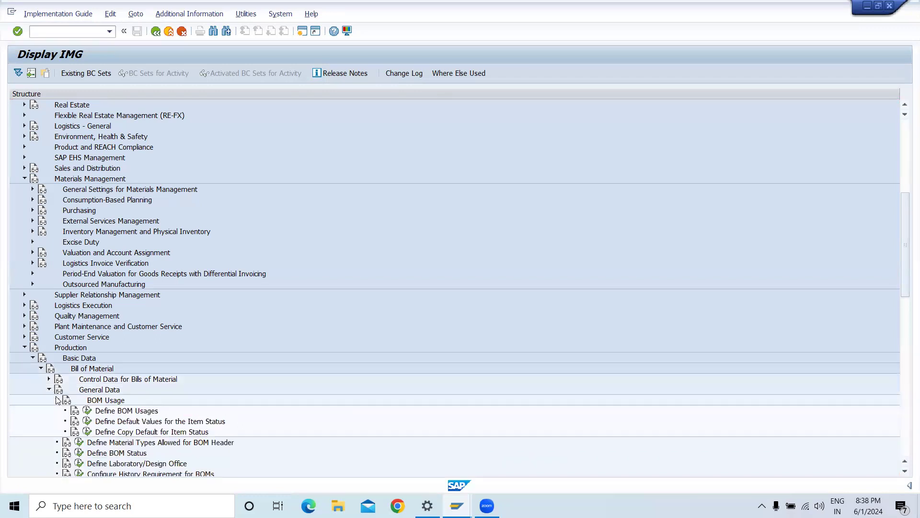
click(49, 390)
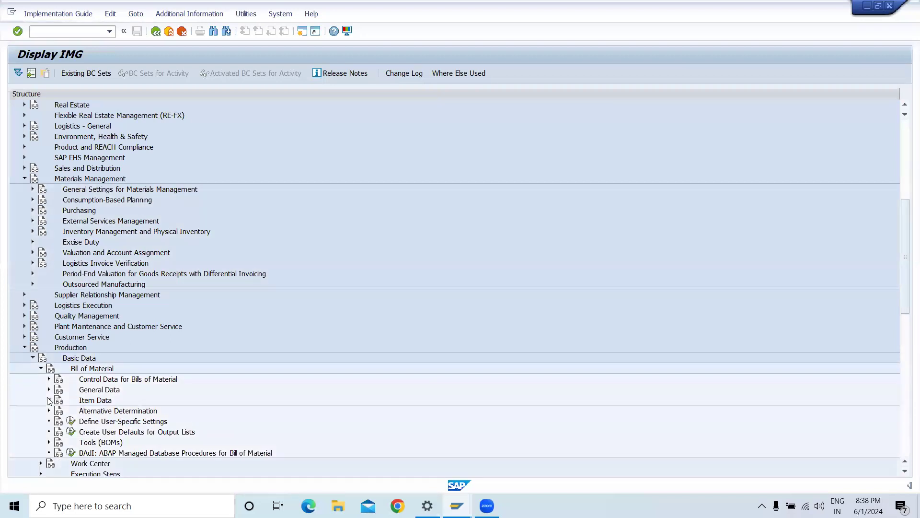
Expand Item Data, review the settings in Define Item Categories, and return to the IMG structure.
click(49, 400)
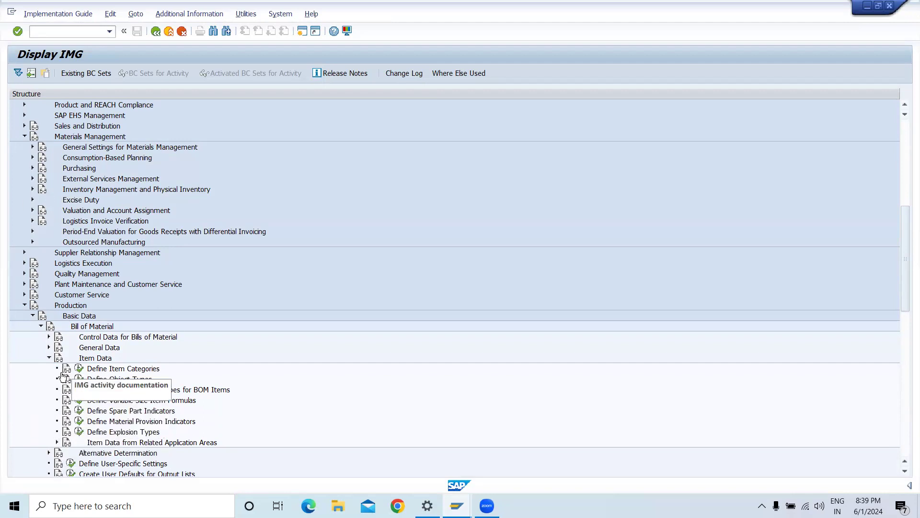
click(78, 367)
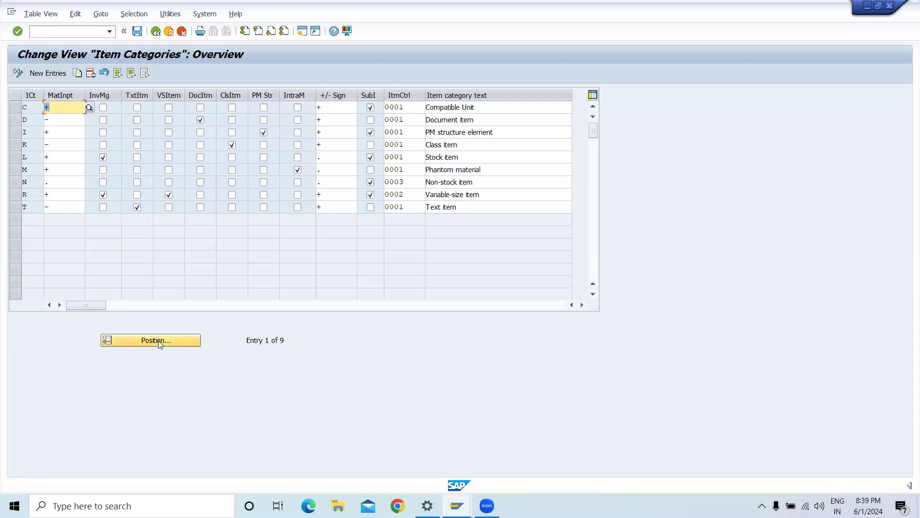
click(156, 32)
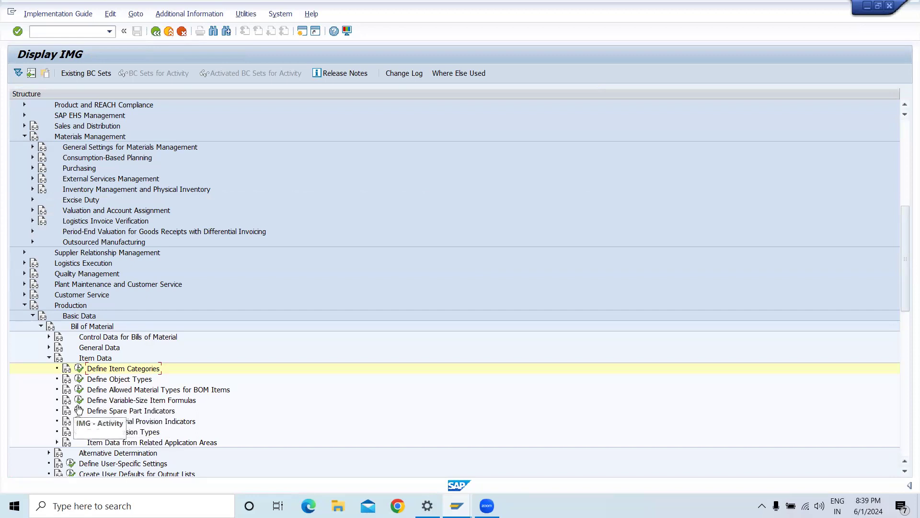
Reread the Performance Assistant's explanation of the item category error and return to the item overview of the K1111 material BOM.
click(458, 504)
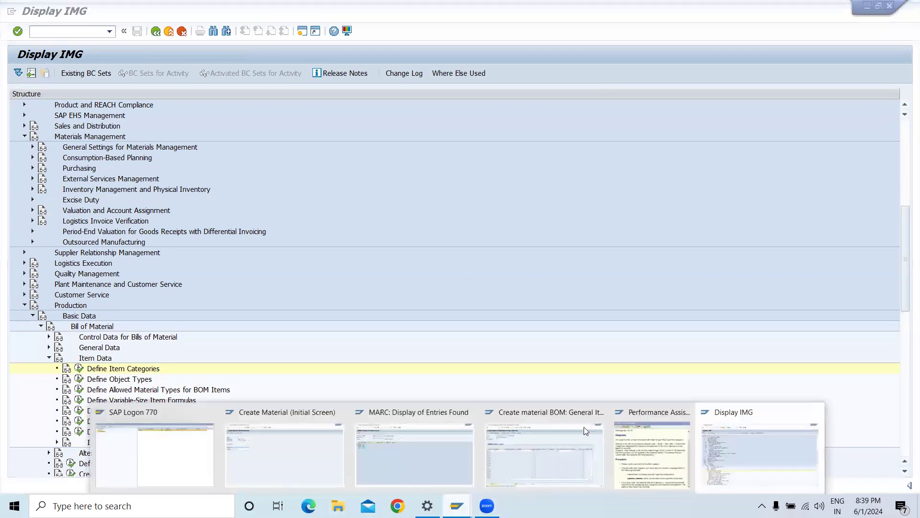
click(617, 458)
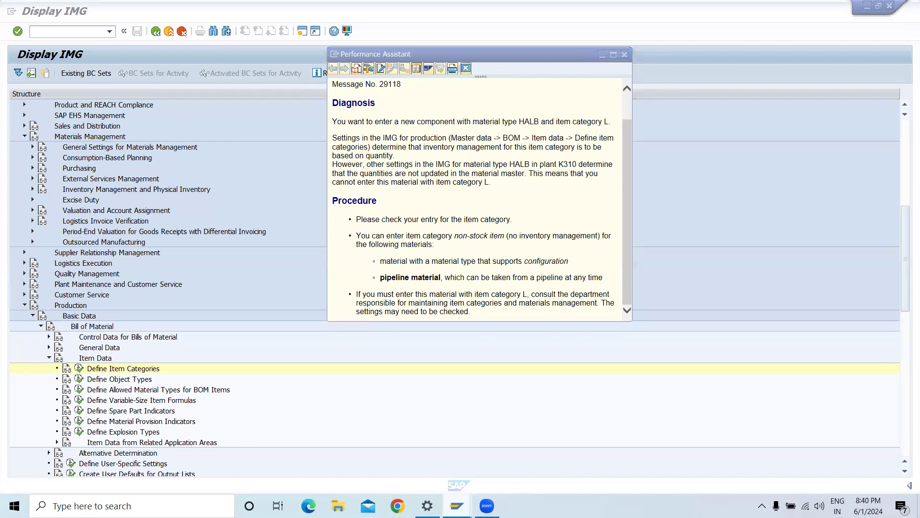
mouse_move(456, 506)
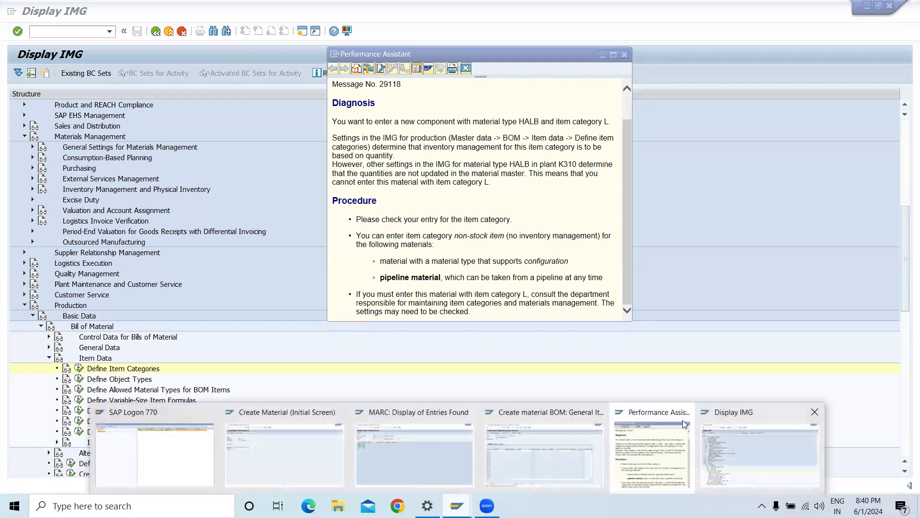
click(516, 450)
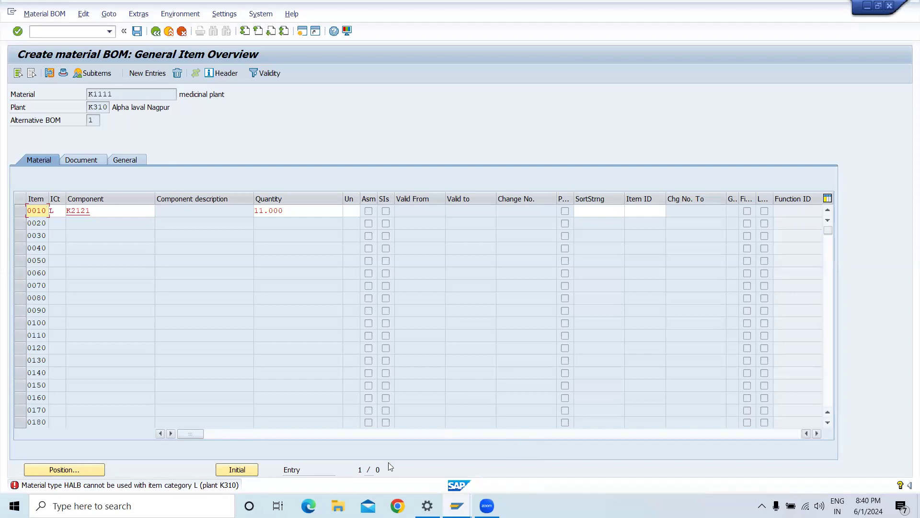
Set the item category of BOM item 0010, component K2121, to N (non-stock item).
click(59, 208)
key(BackSpace)
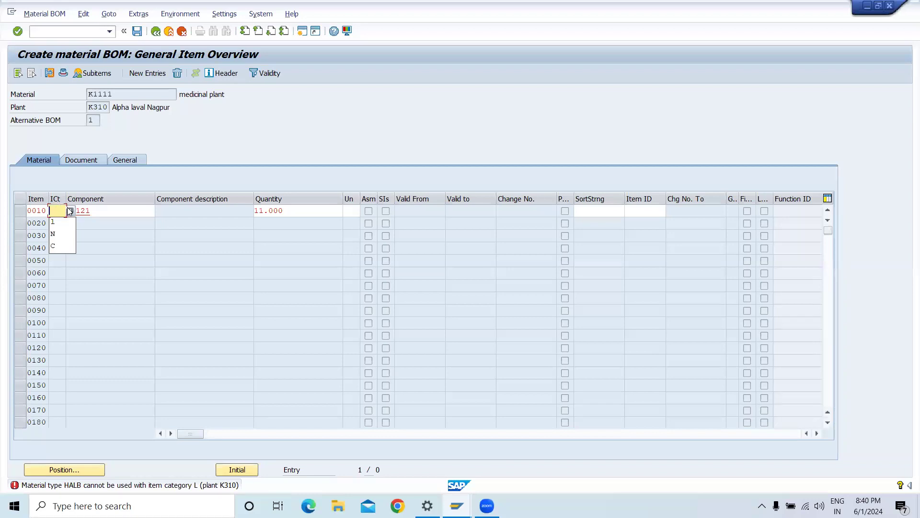
click(69, 210)
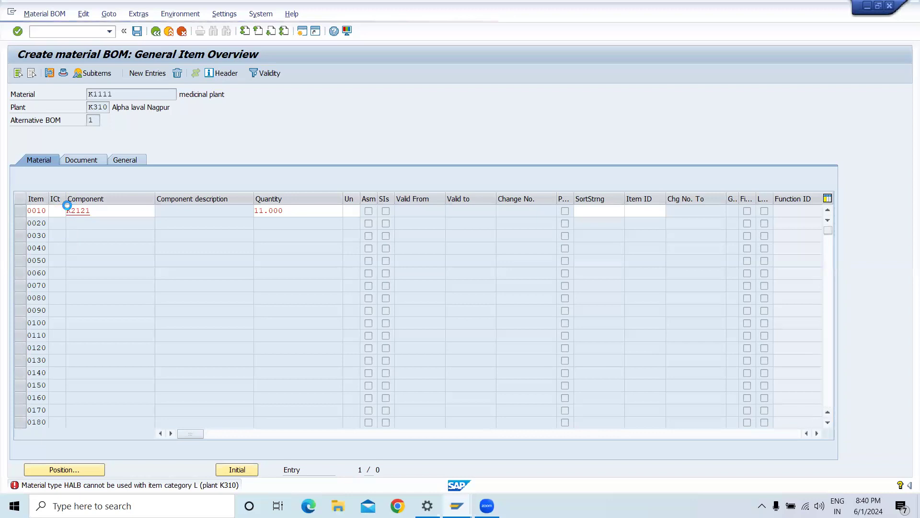
click(60, 133)
click(60, 133)
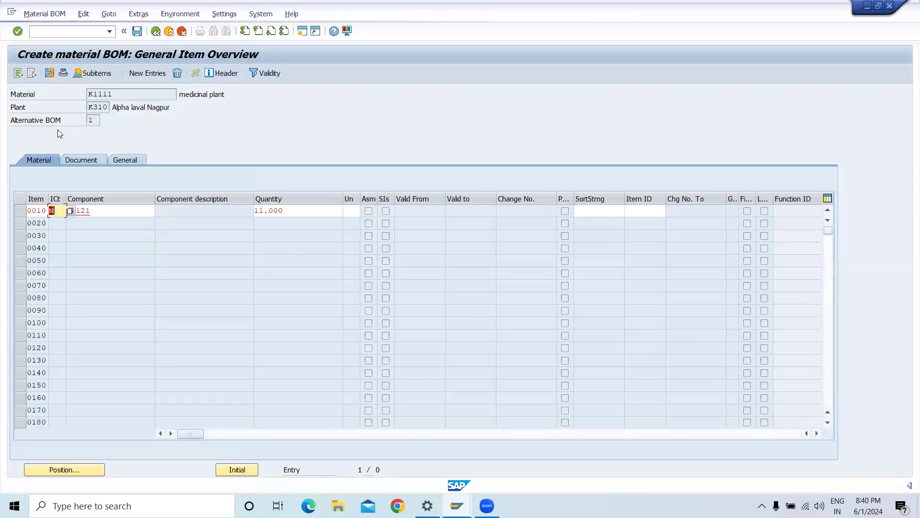
key(Return)
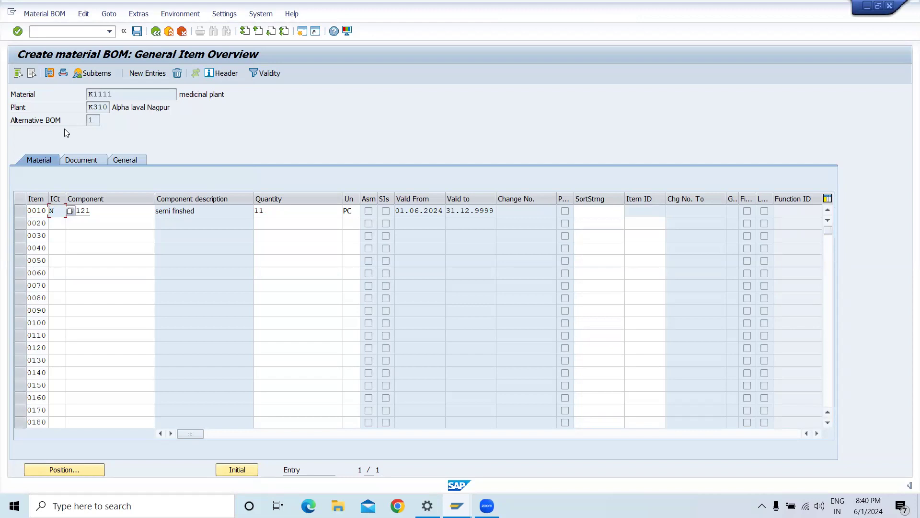
Enter component K2323 as BOM item 0020 with item category L and quantity 11.
click(78, 219)
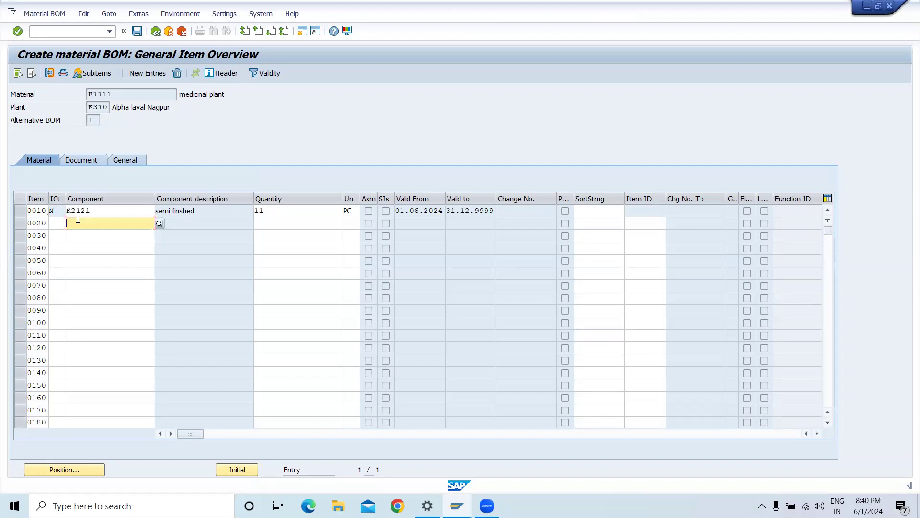
text(k232)
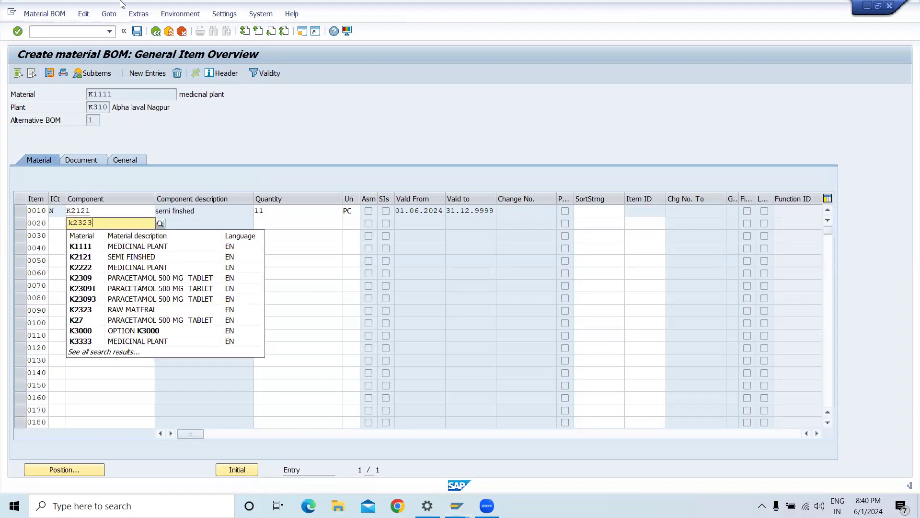
text(3)
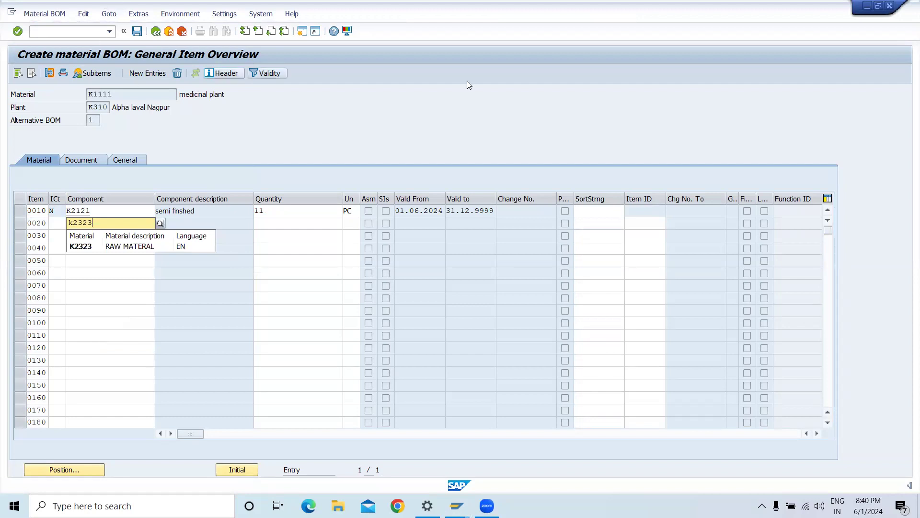
click(53, 224)
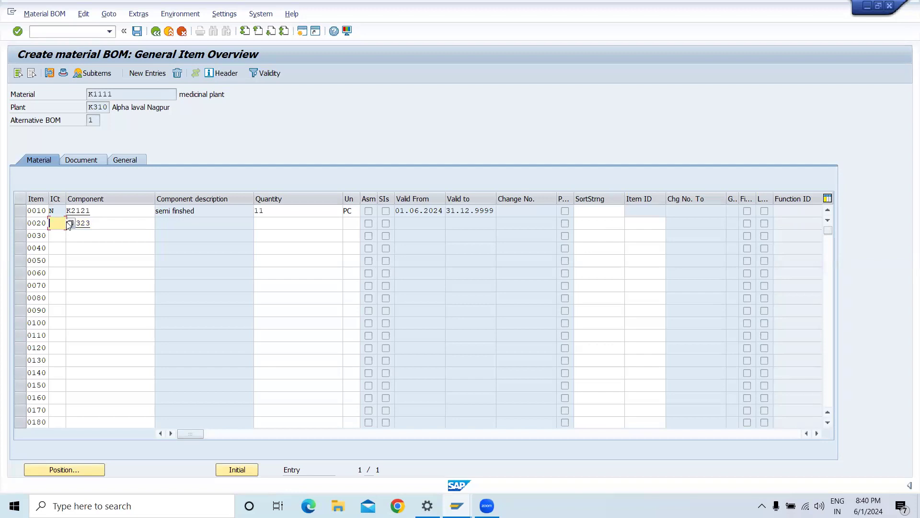
text(L)
key(Return)
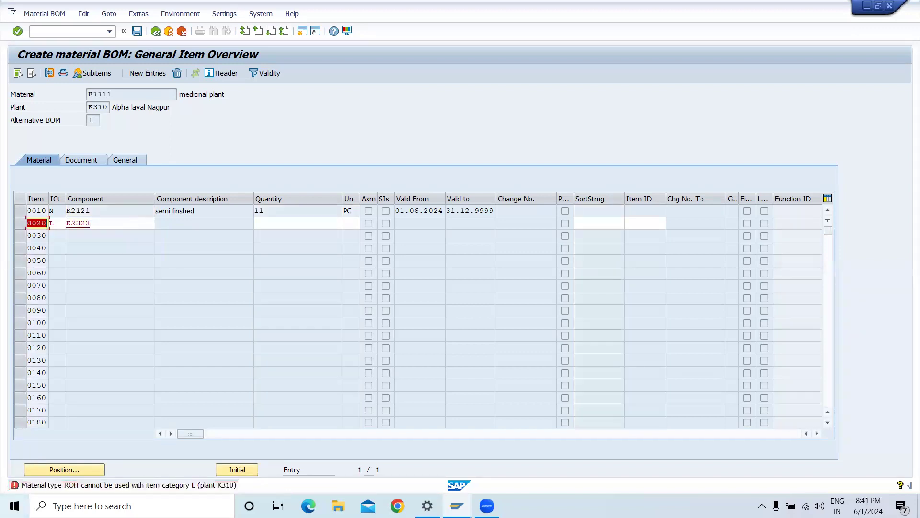
click(270, 225)
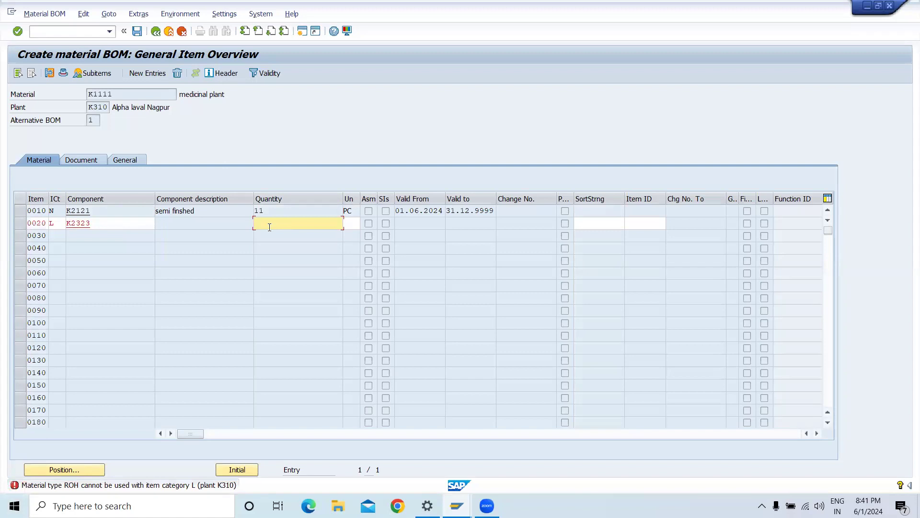
text(11)
key(Return)
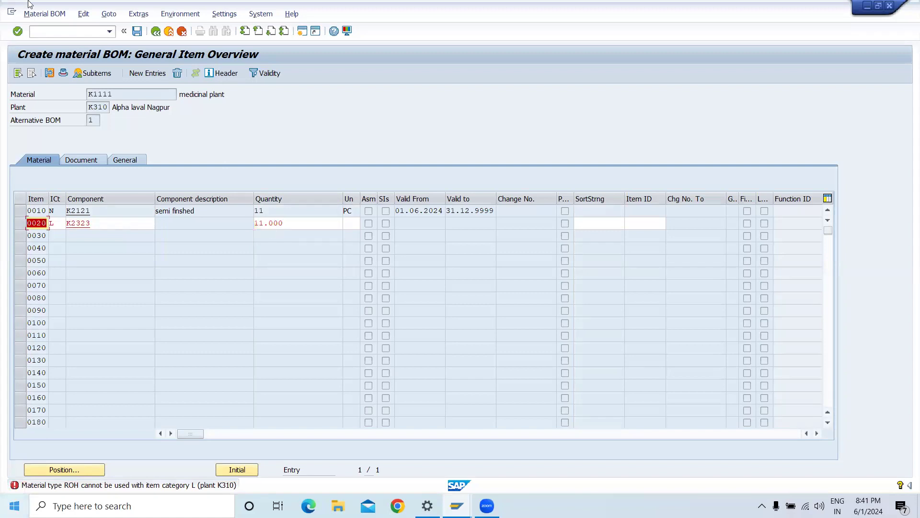
Set the item category of BOM item 0020 to N (non-stock item) and save the material BOM.
click(54, 222)
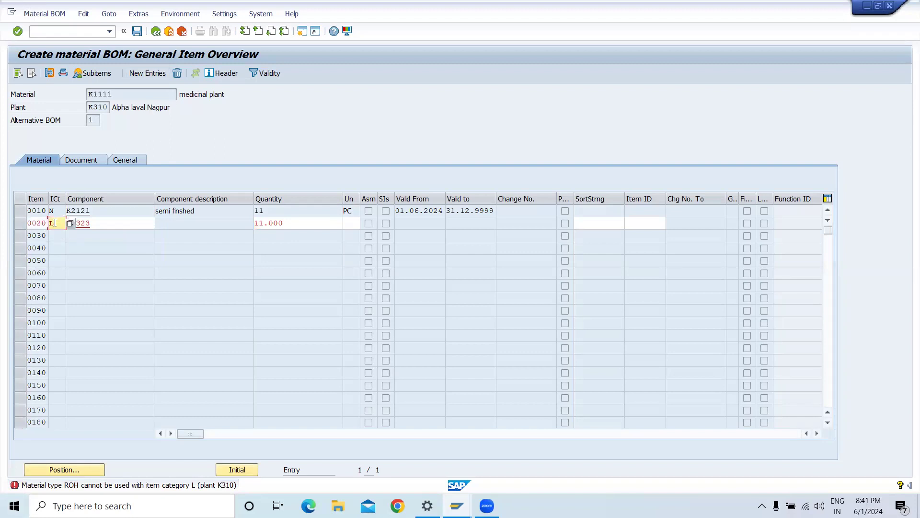
click(70, 224)
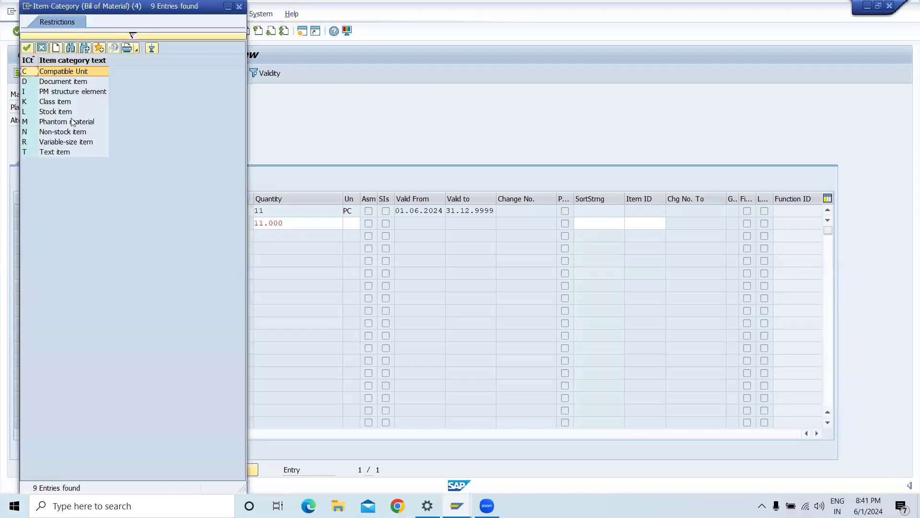
click(52, 132)
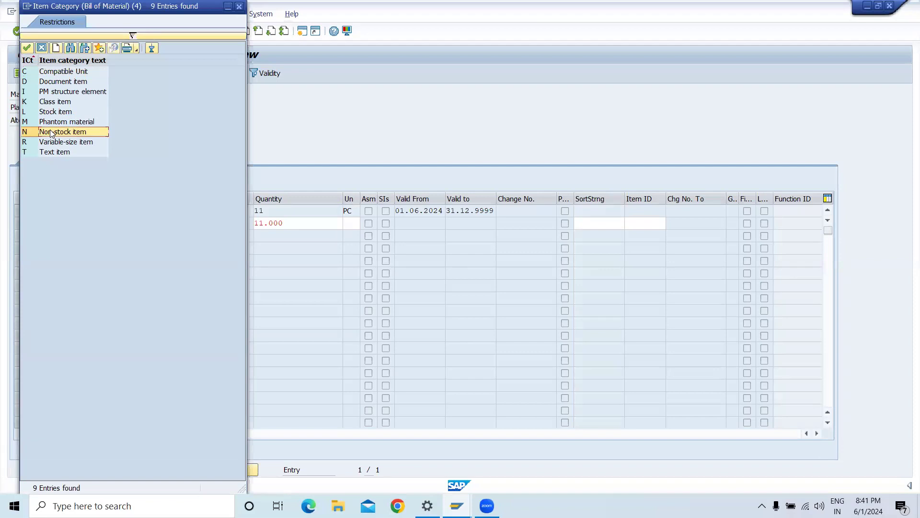
double_click(51, 132)
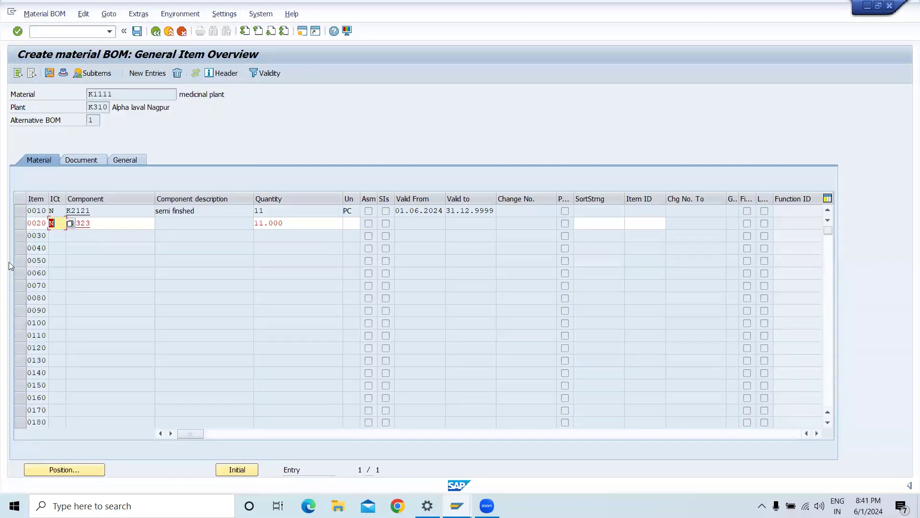
key(Return)
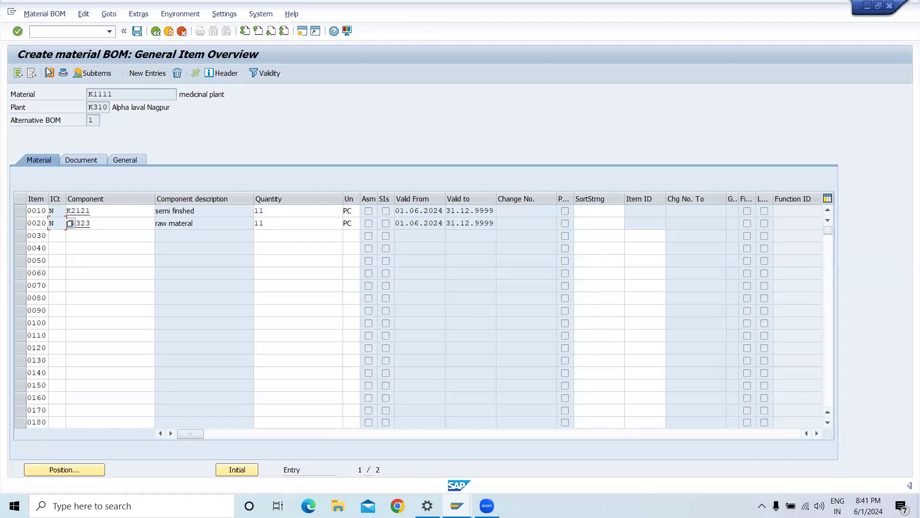
click(138, 31)
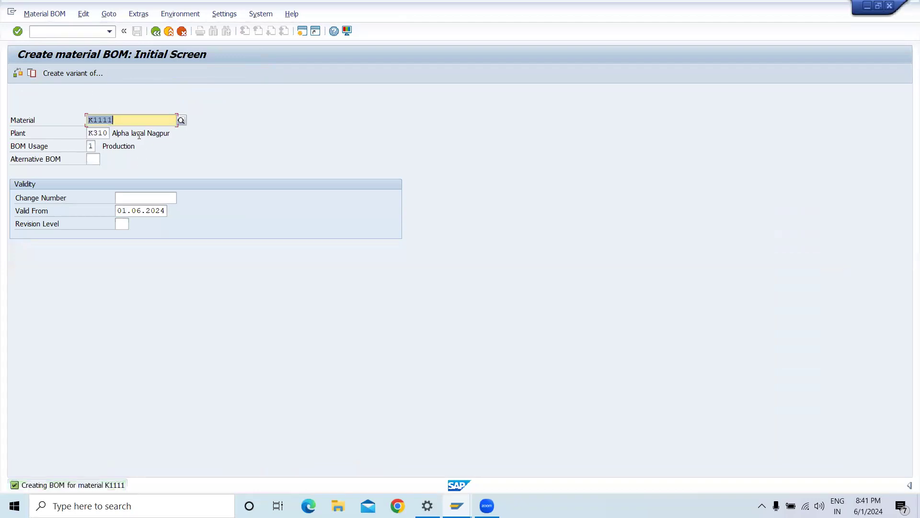
Start a new routing with transaction CA01 for material K1111 in plant K310 and proceed to its header details.
click(68, 27)
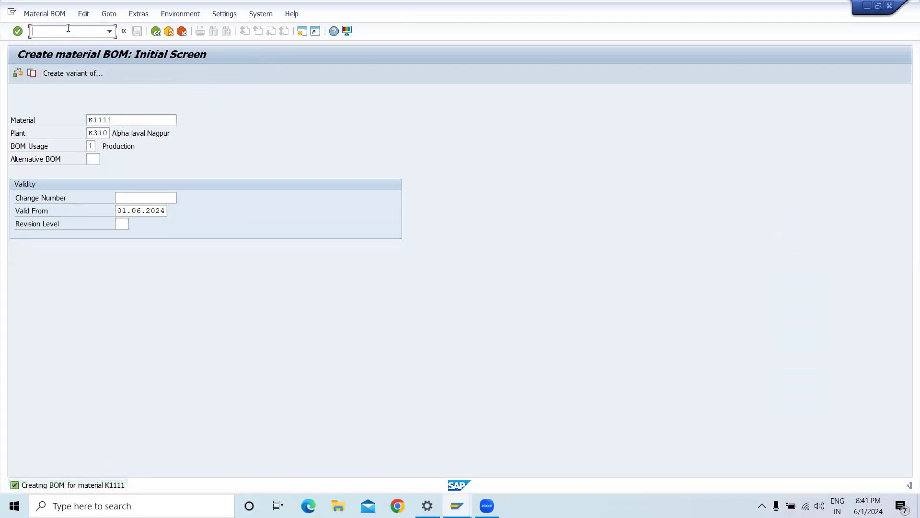
text(/nca01)
key(Return)
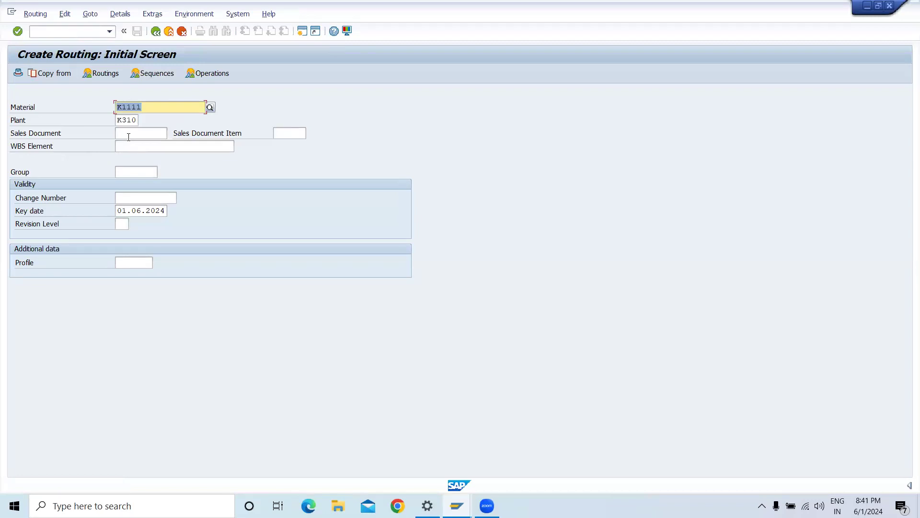
key(Return)
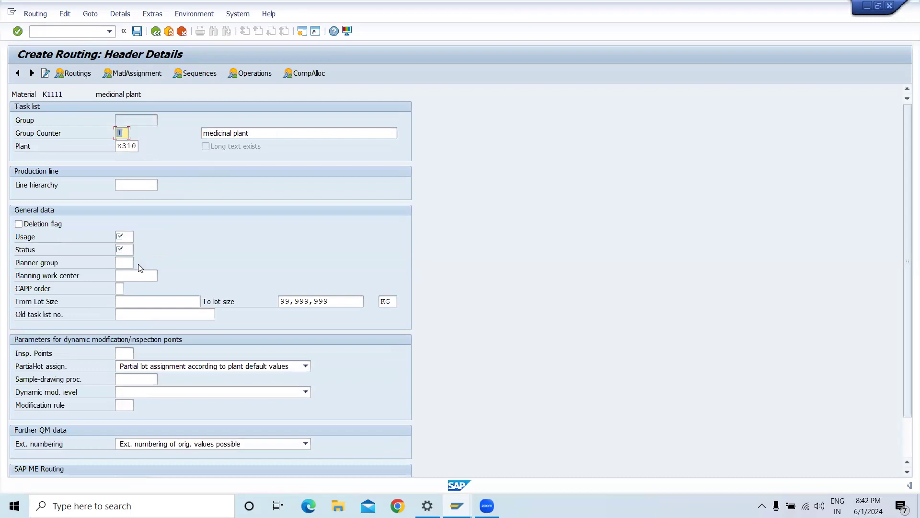
Set the routing header's usage to 1, status to 4 (Released general) and from lot size to 1.
click(125, 237)
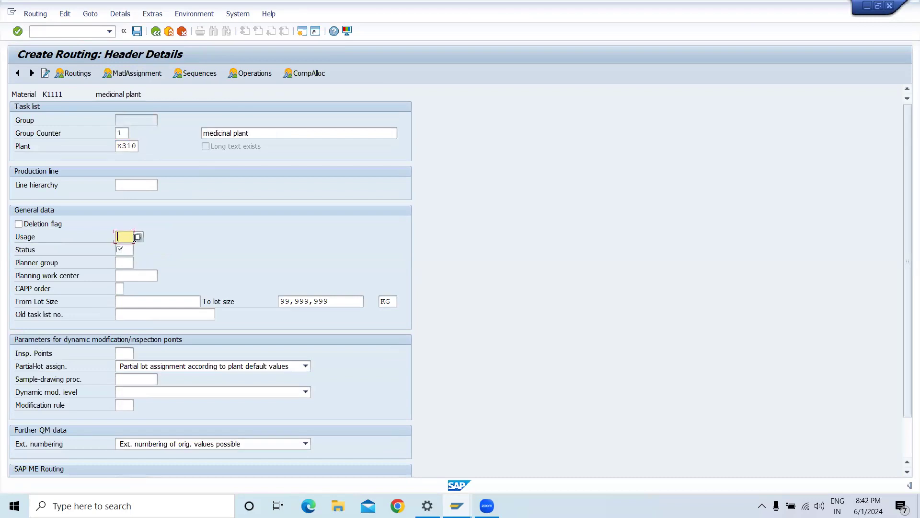
text(1)
click(130, 249)
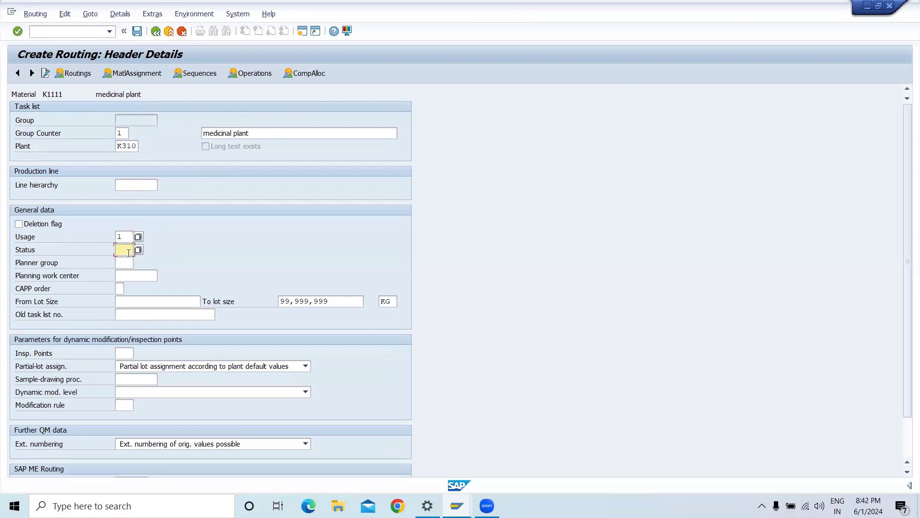
click(137, 251)
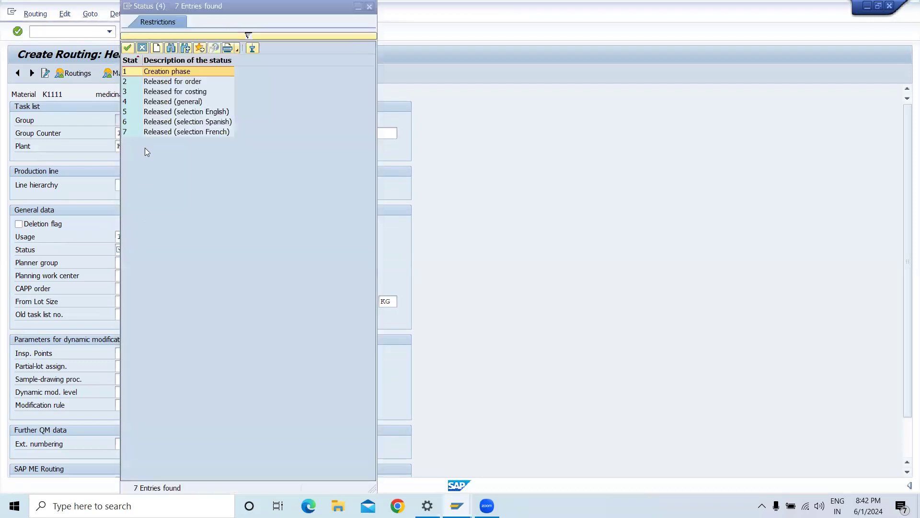
click(165, 103)
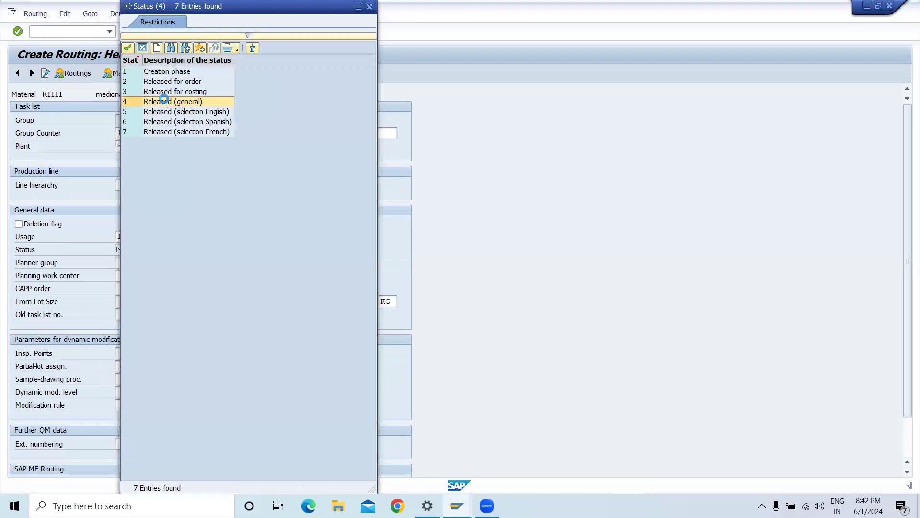
double_click(165, 103)
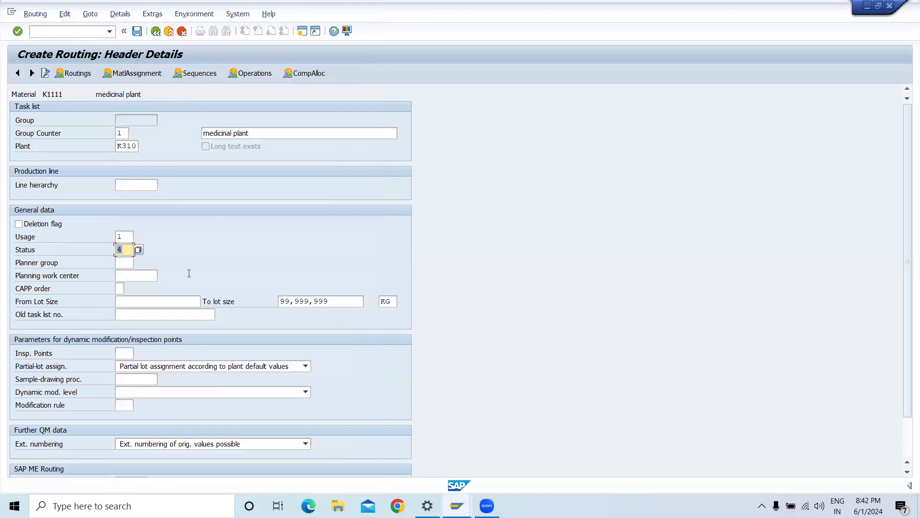
click(130, 305)
text(1)
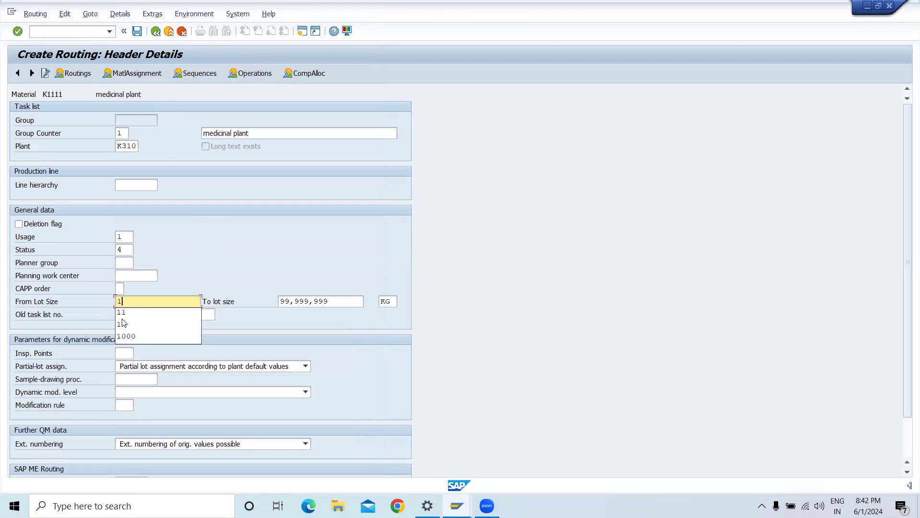
key(Return)
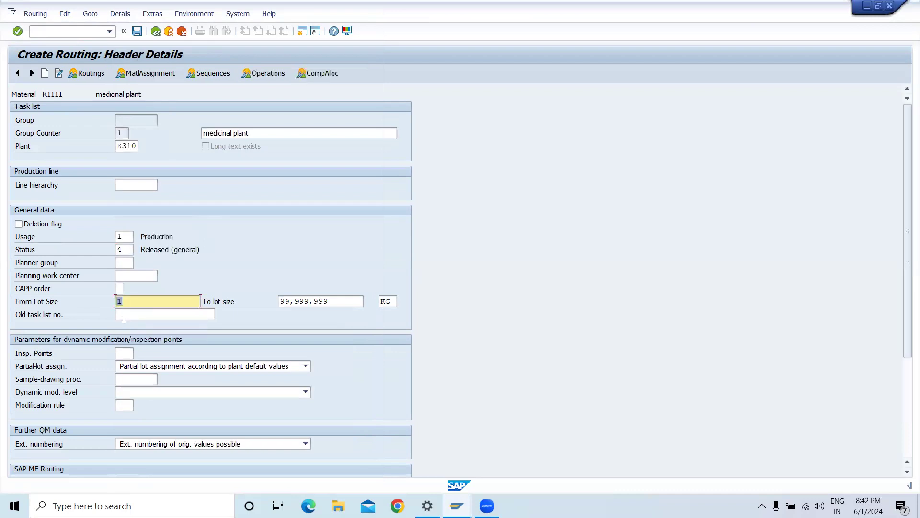
Go to the routing's operation overview and assign work center 1121 to operation 0010.
click(257, 76)
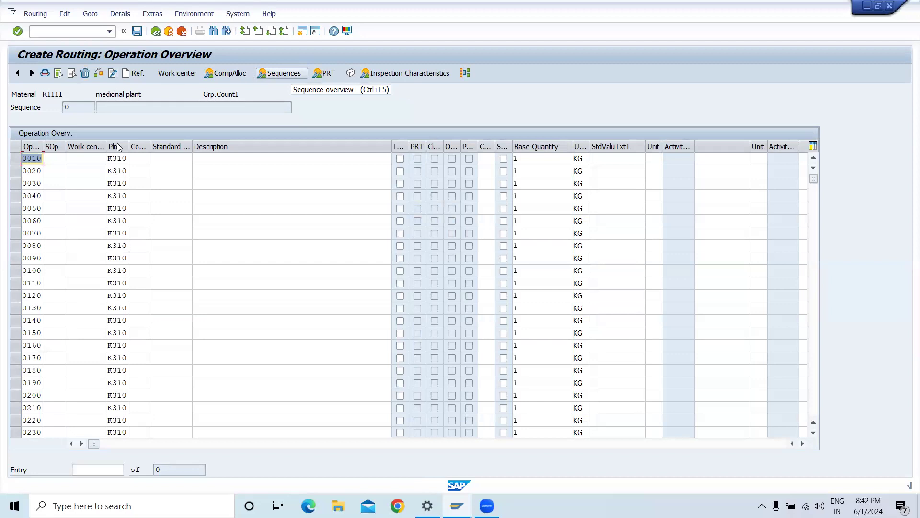
click(75, 155)
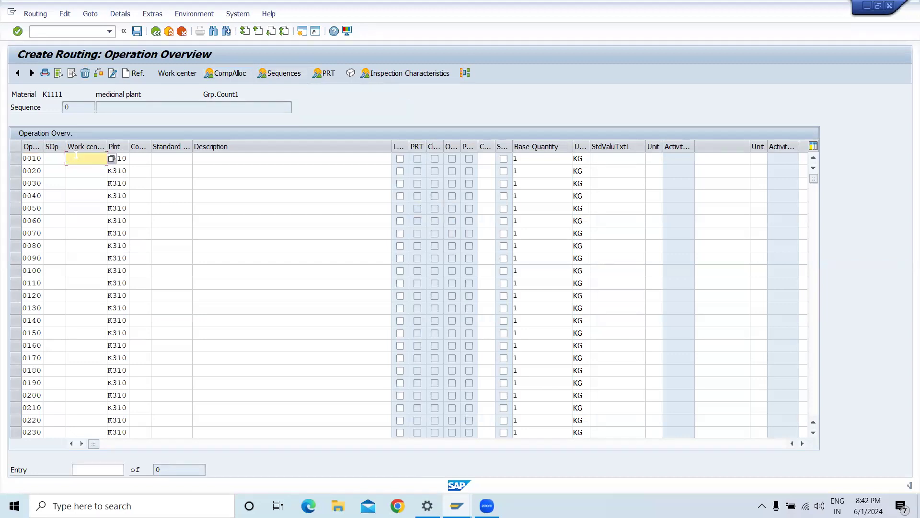
text(11)
click(100, 167)
click(112, 156)
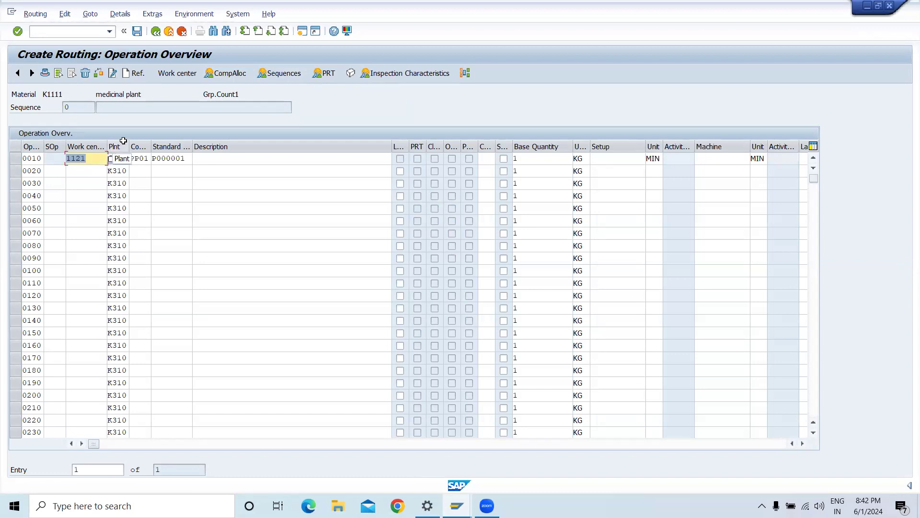
Enter the description "assembly" for operation 0010 and save the routing.
click(200, 156)
text(asse)
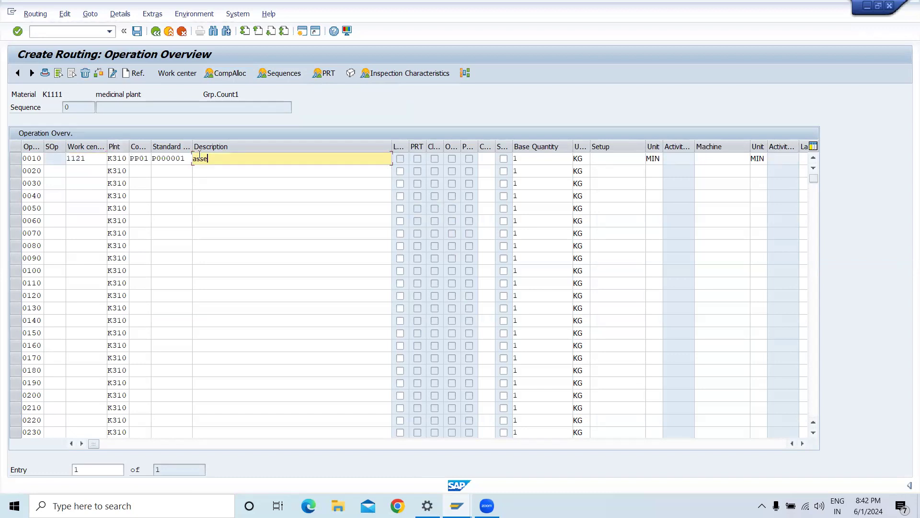
text(mbly)
double_click(200, 156)
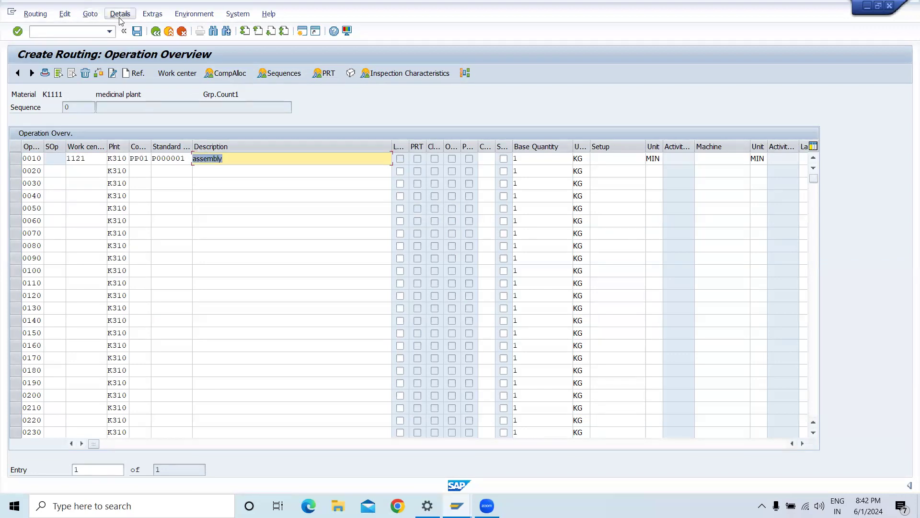
click(137, 32)
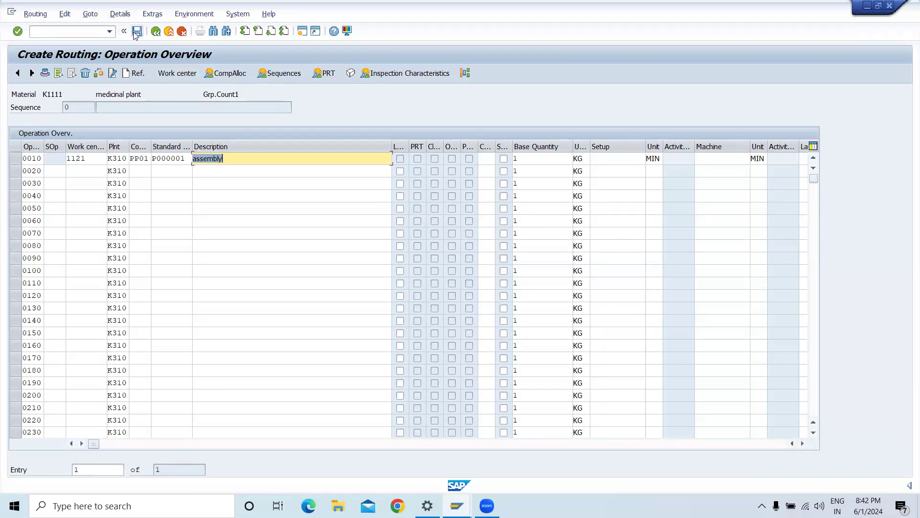